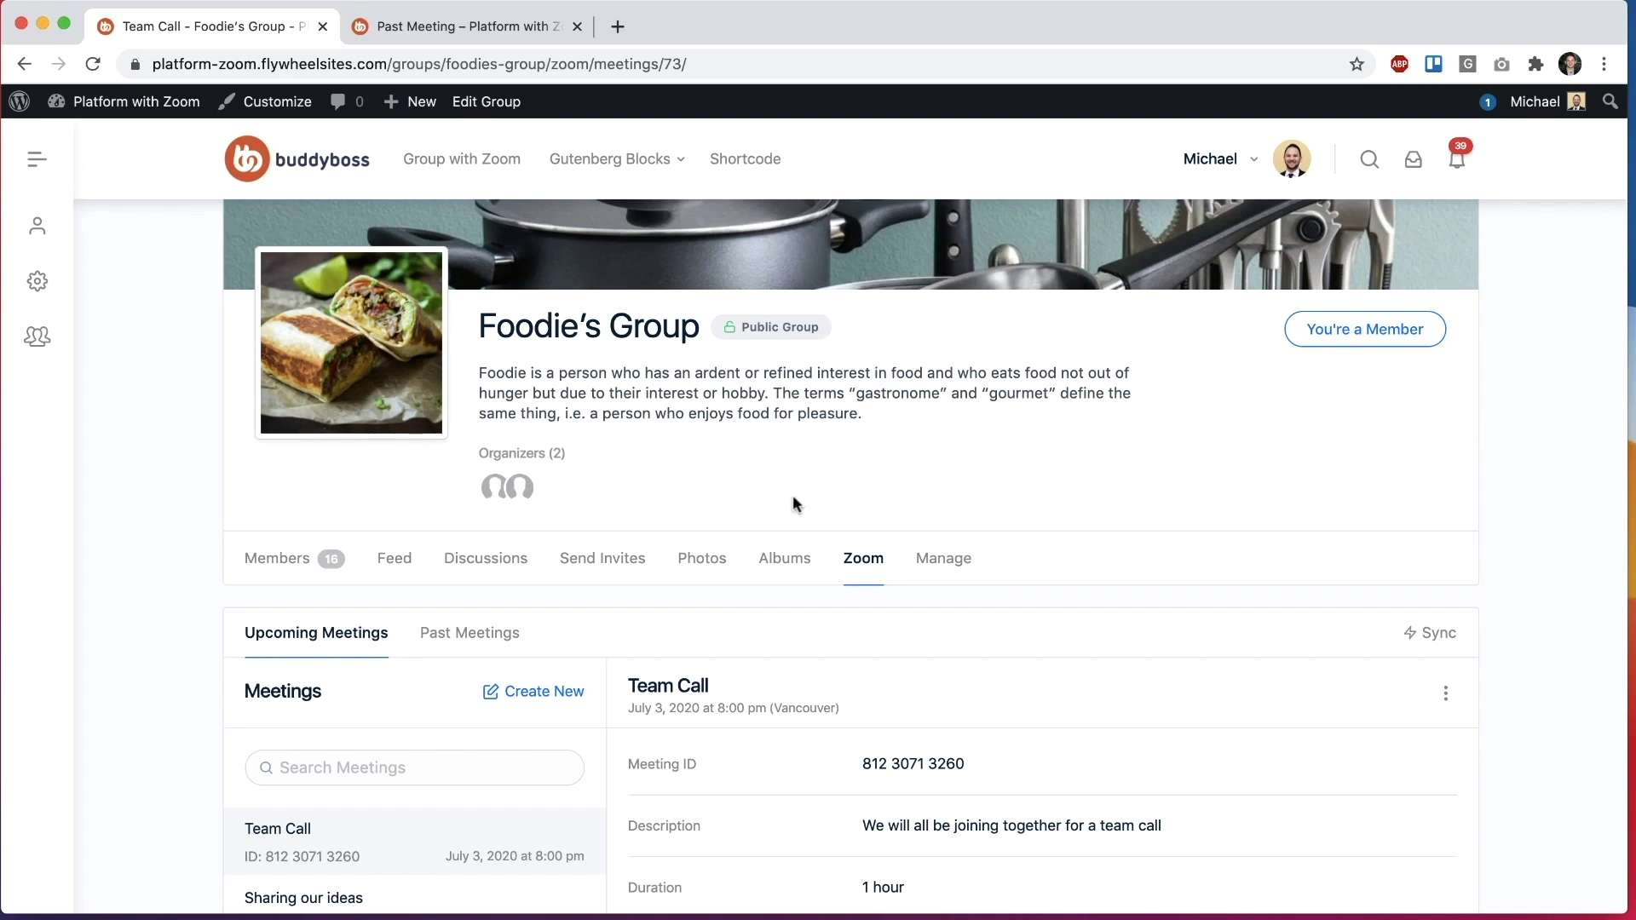
Step: Inspect a past meeting's details and the Team Scrum Call recordings, then return to Foodie's Group meetings
scroll(797, 506, down, 3)
click(506, 30)
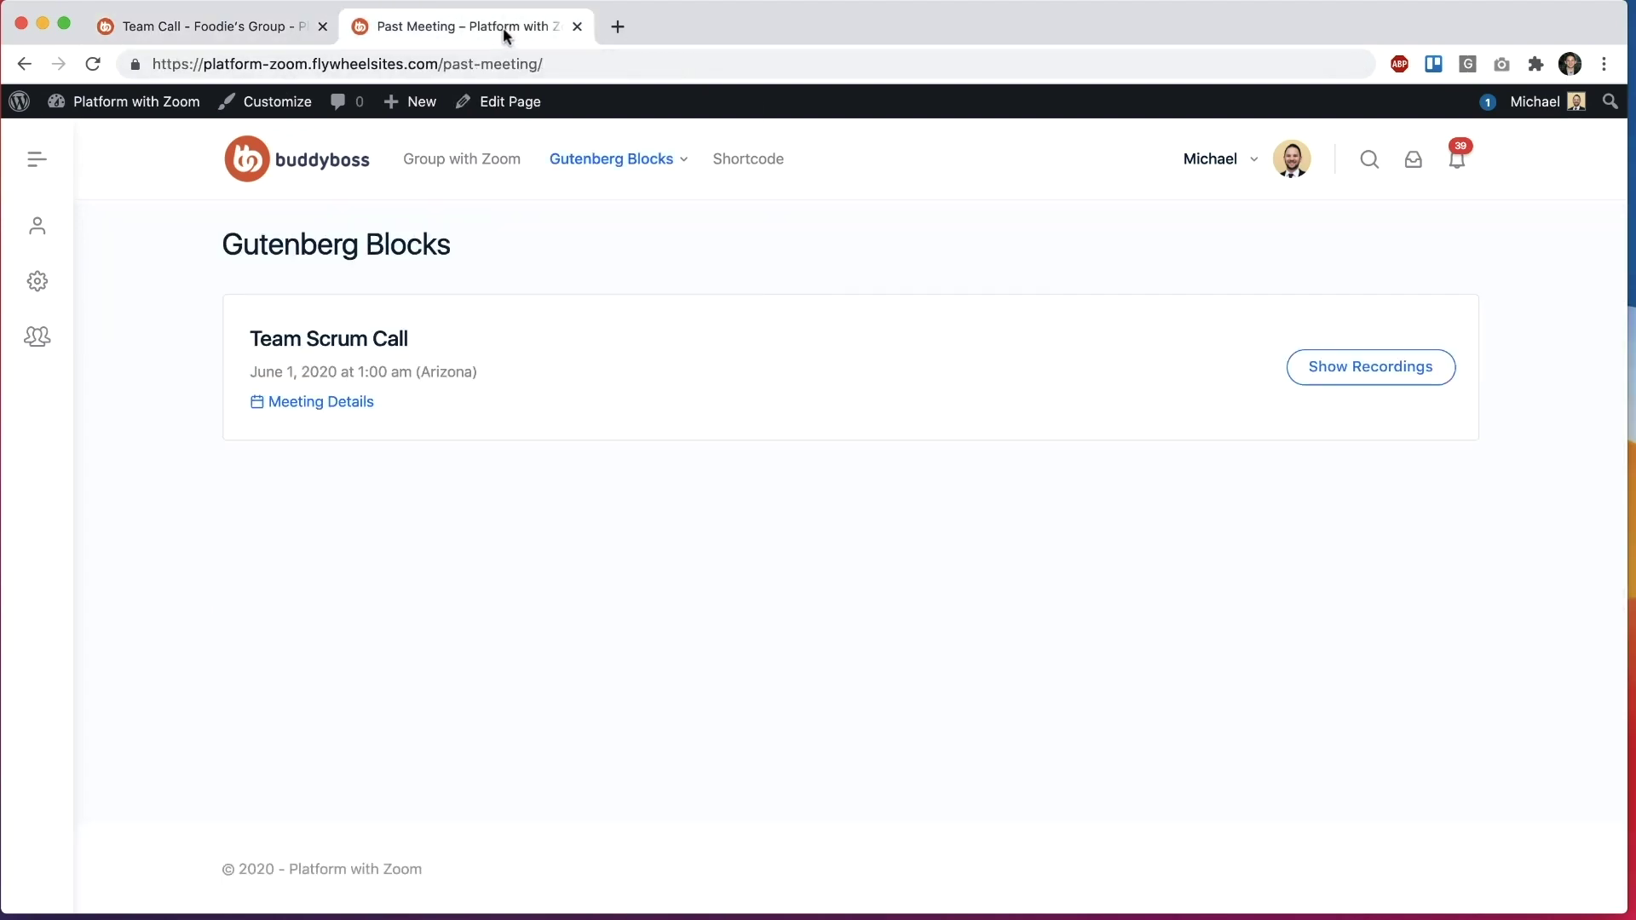
click(358, 403)
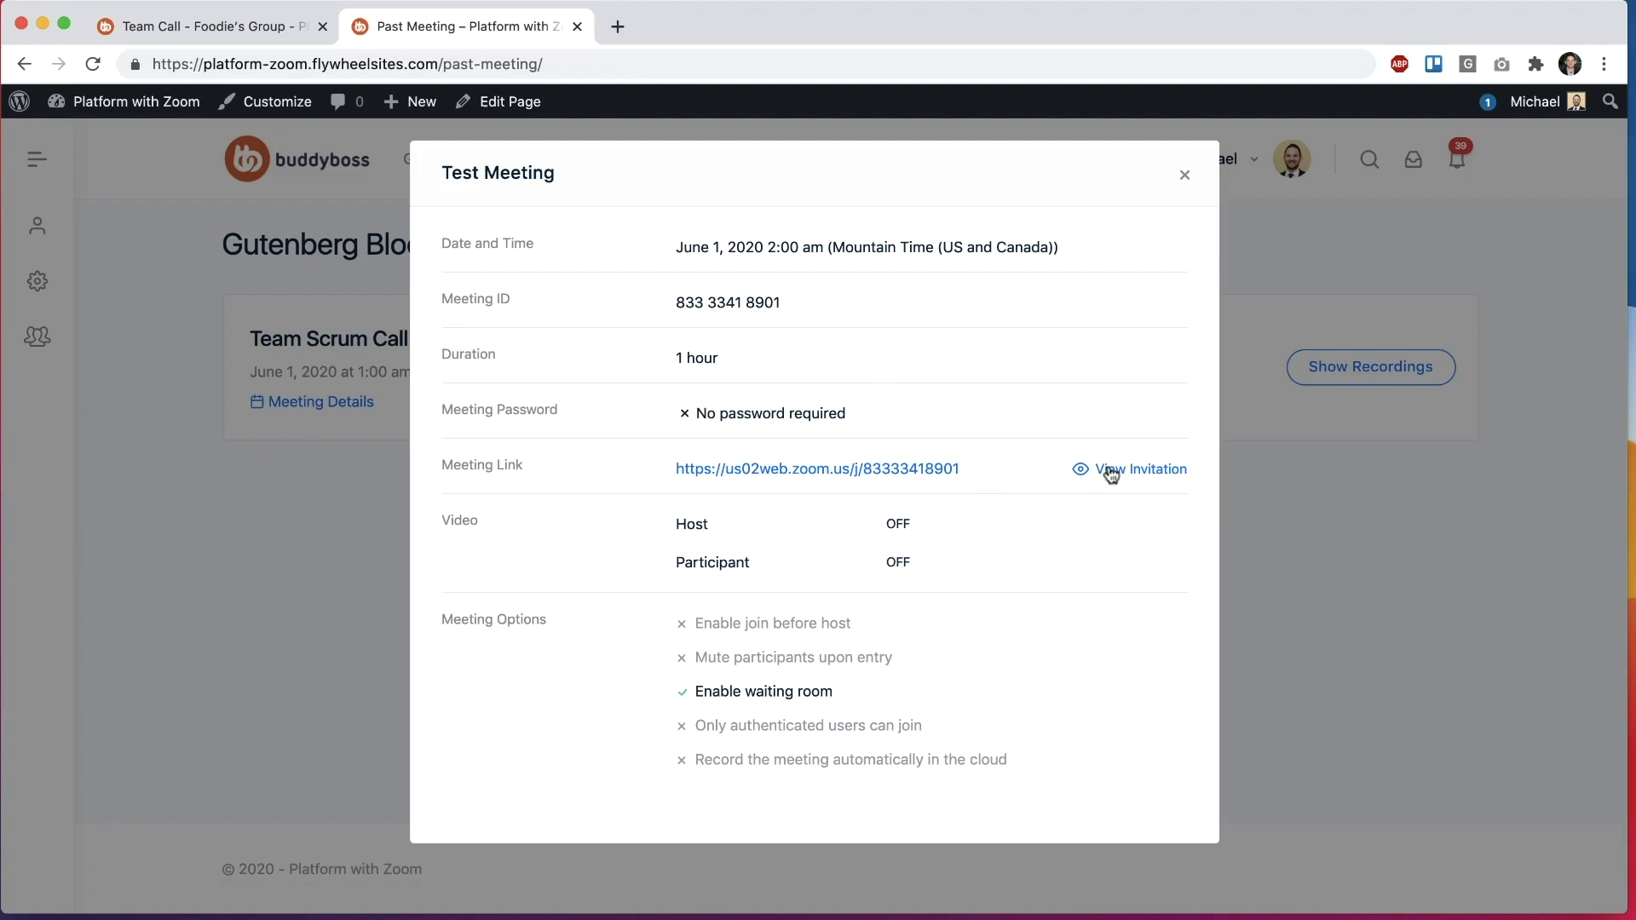
click(1191, 178)
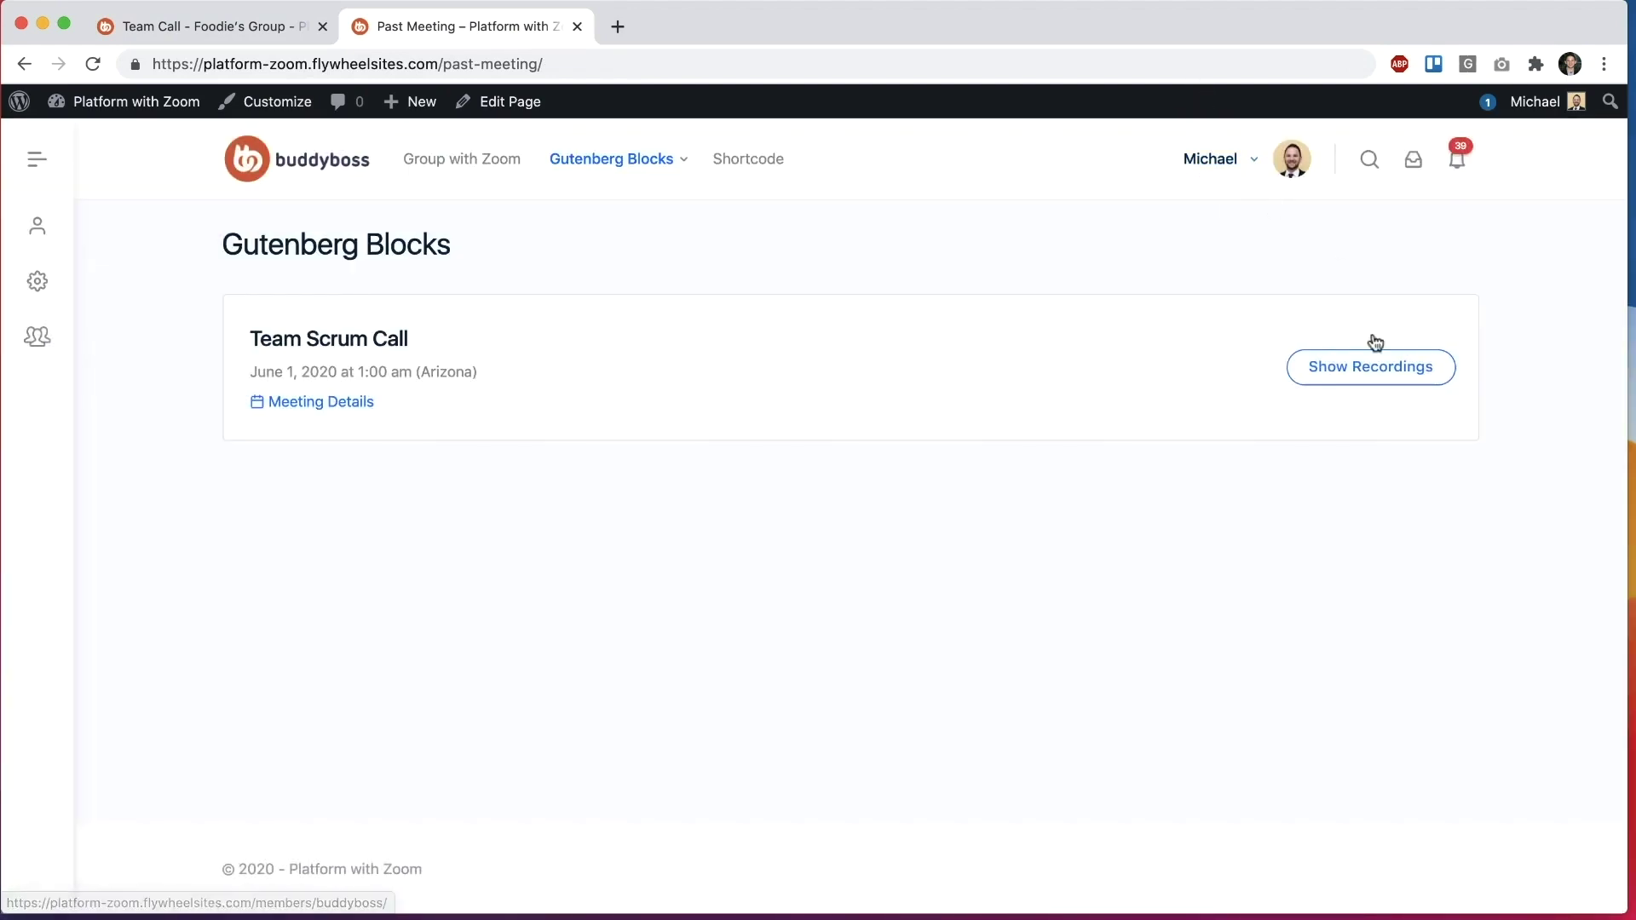
click(1371, 366)
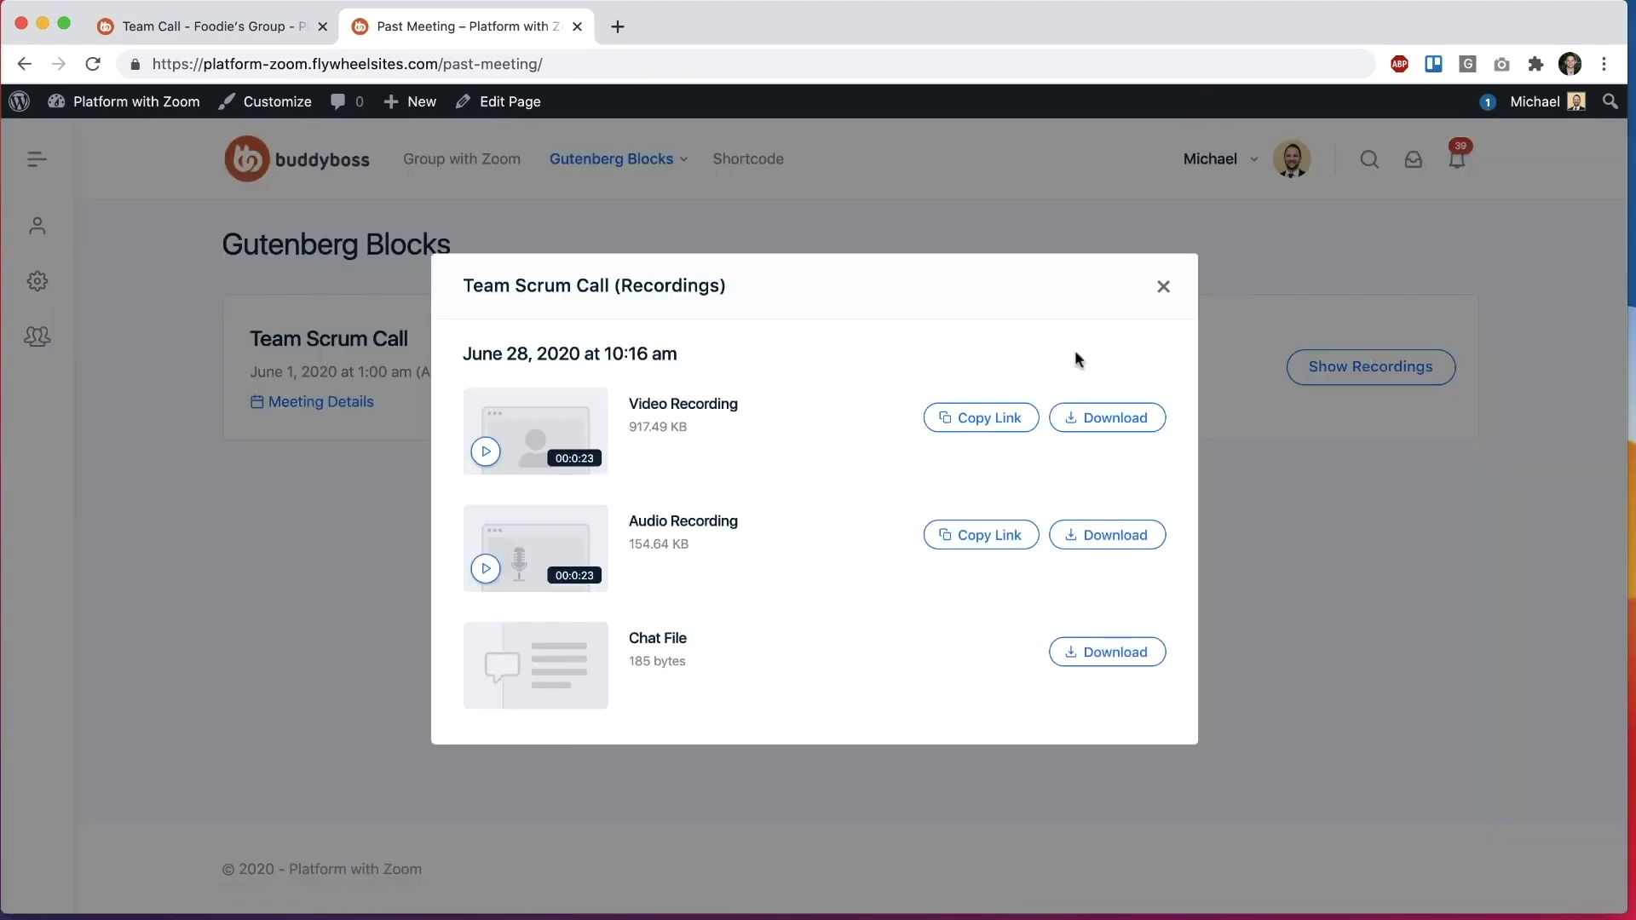
click(1162, 286)
click(274, 34)
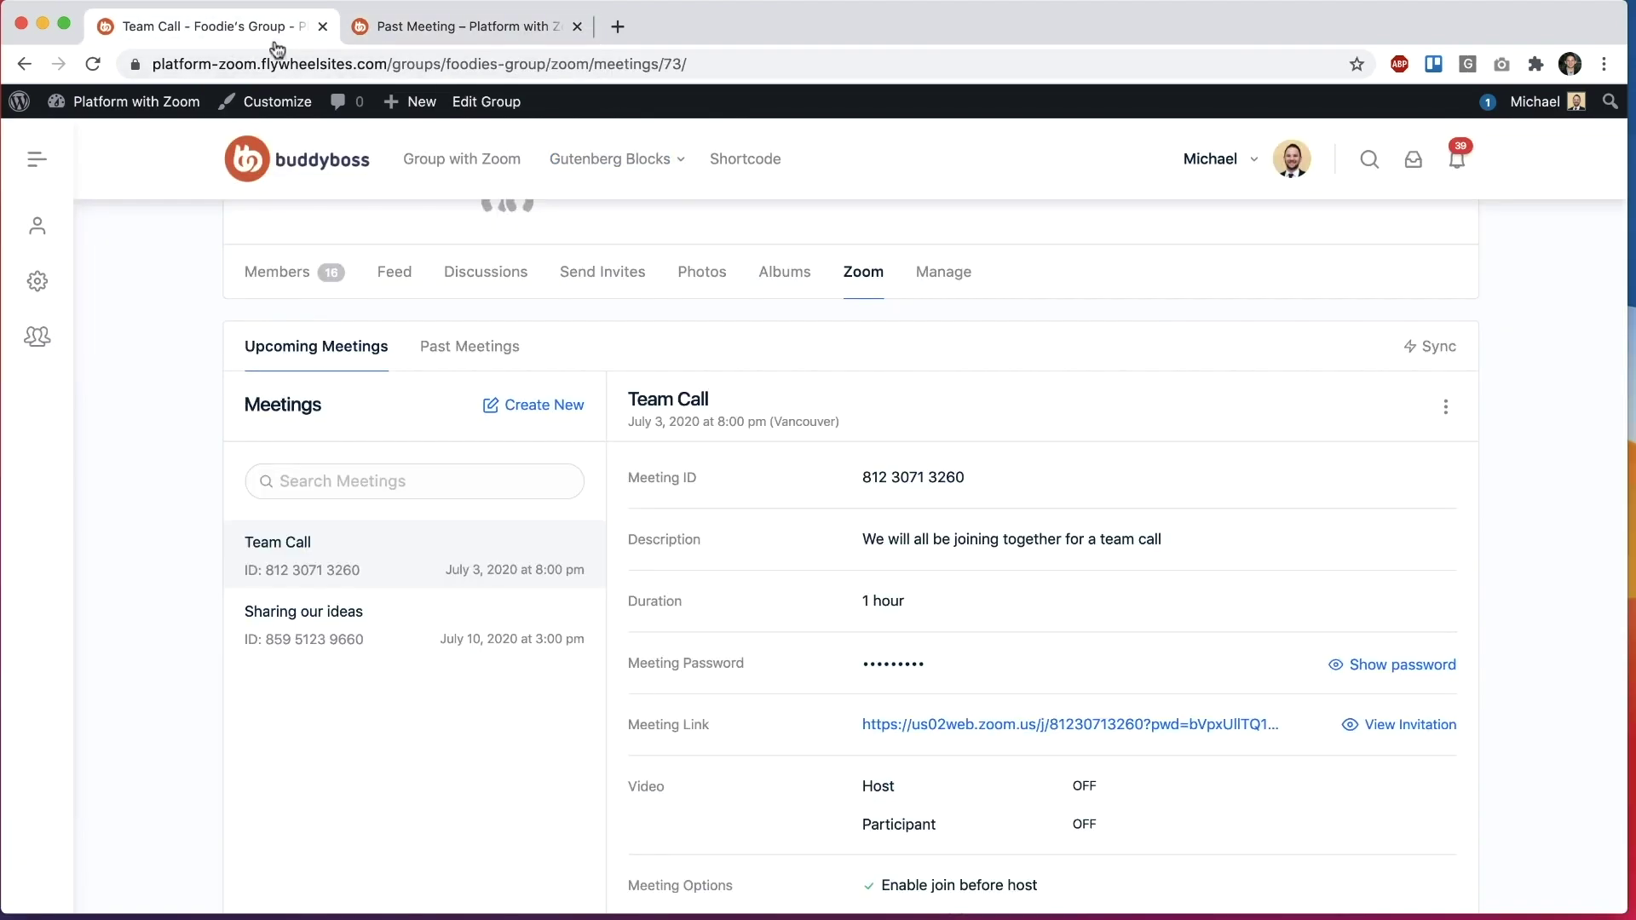
scroll(170, 401, down, 4)
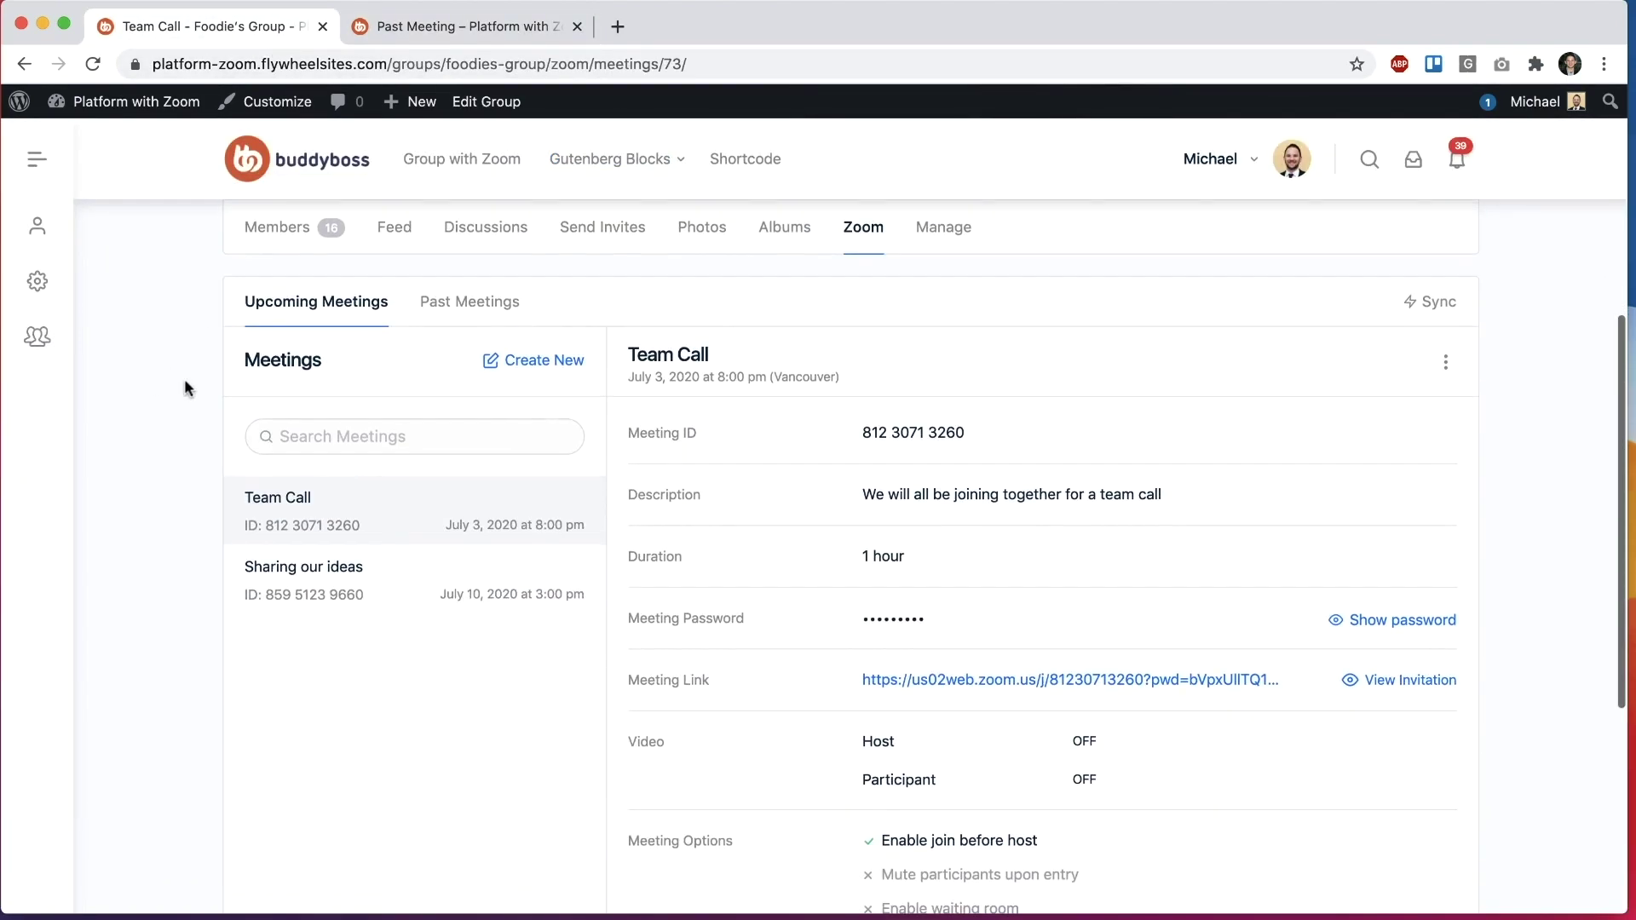
scroll(388, 552, up, 3)
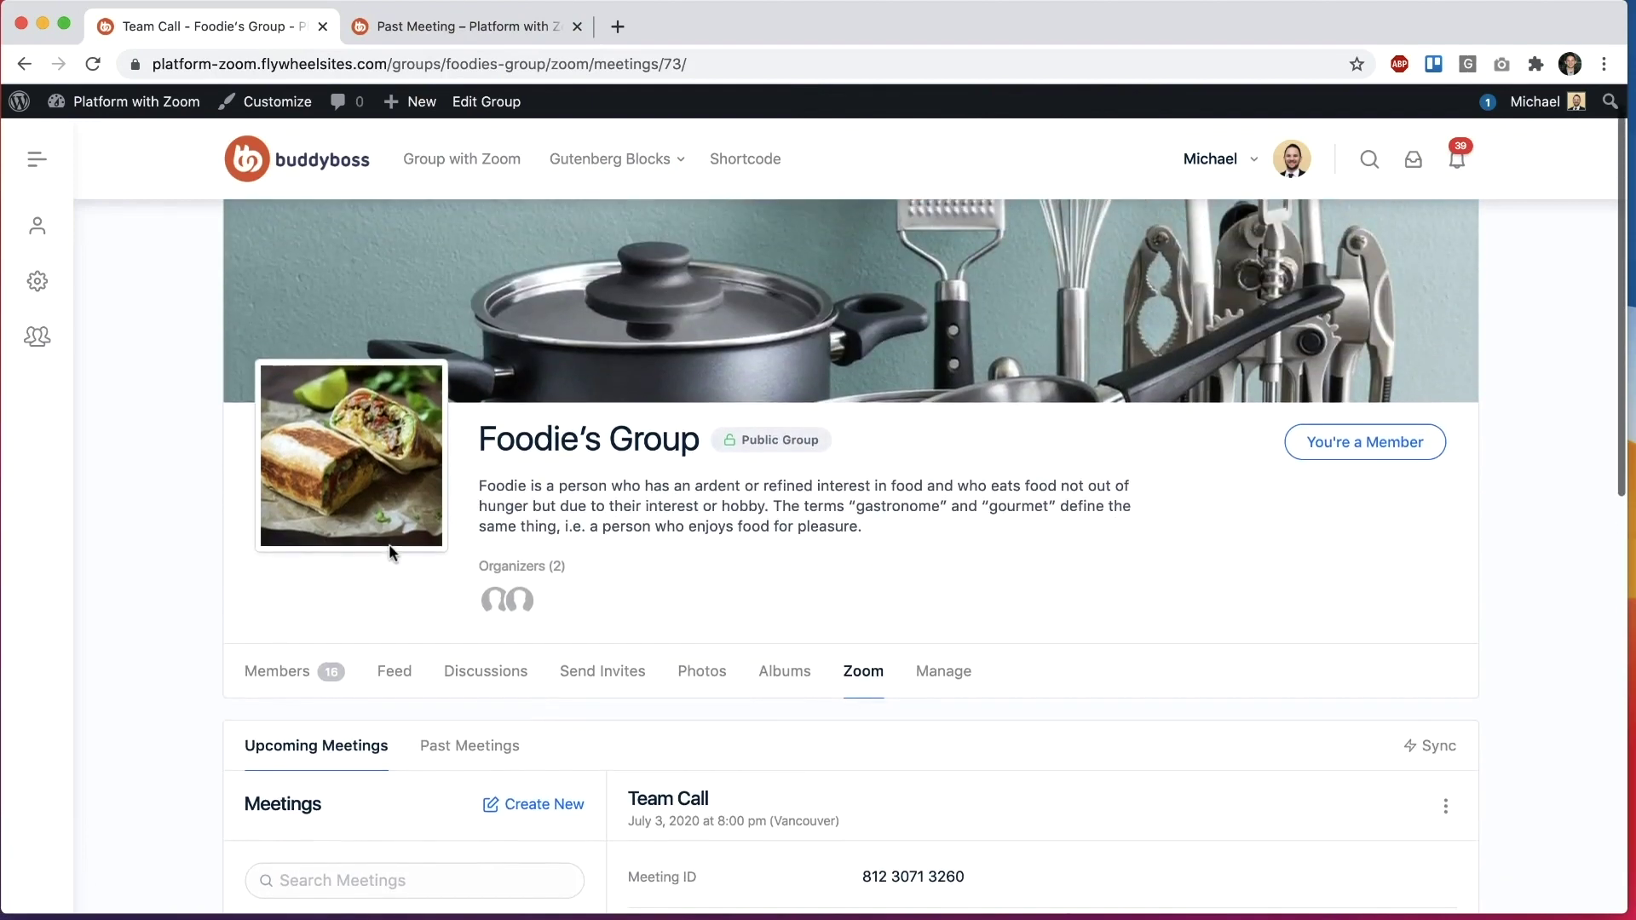
scroll(391, 555, down, 4)
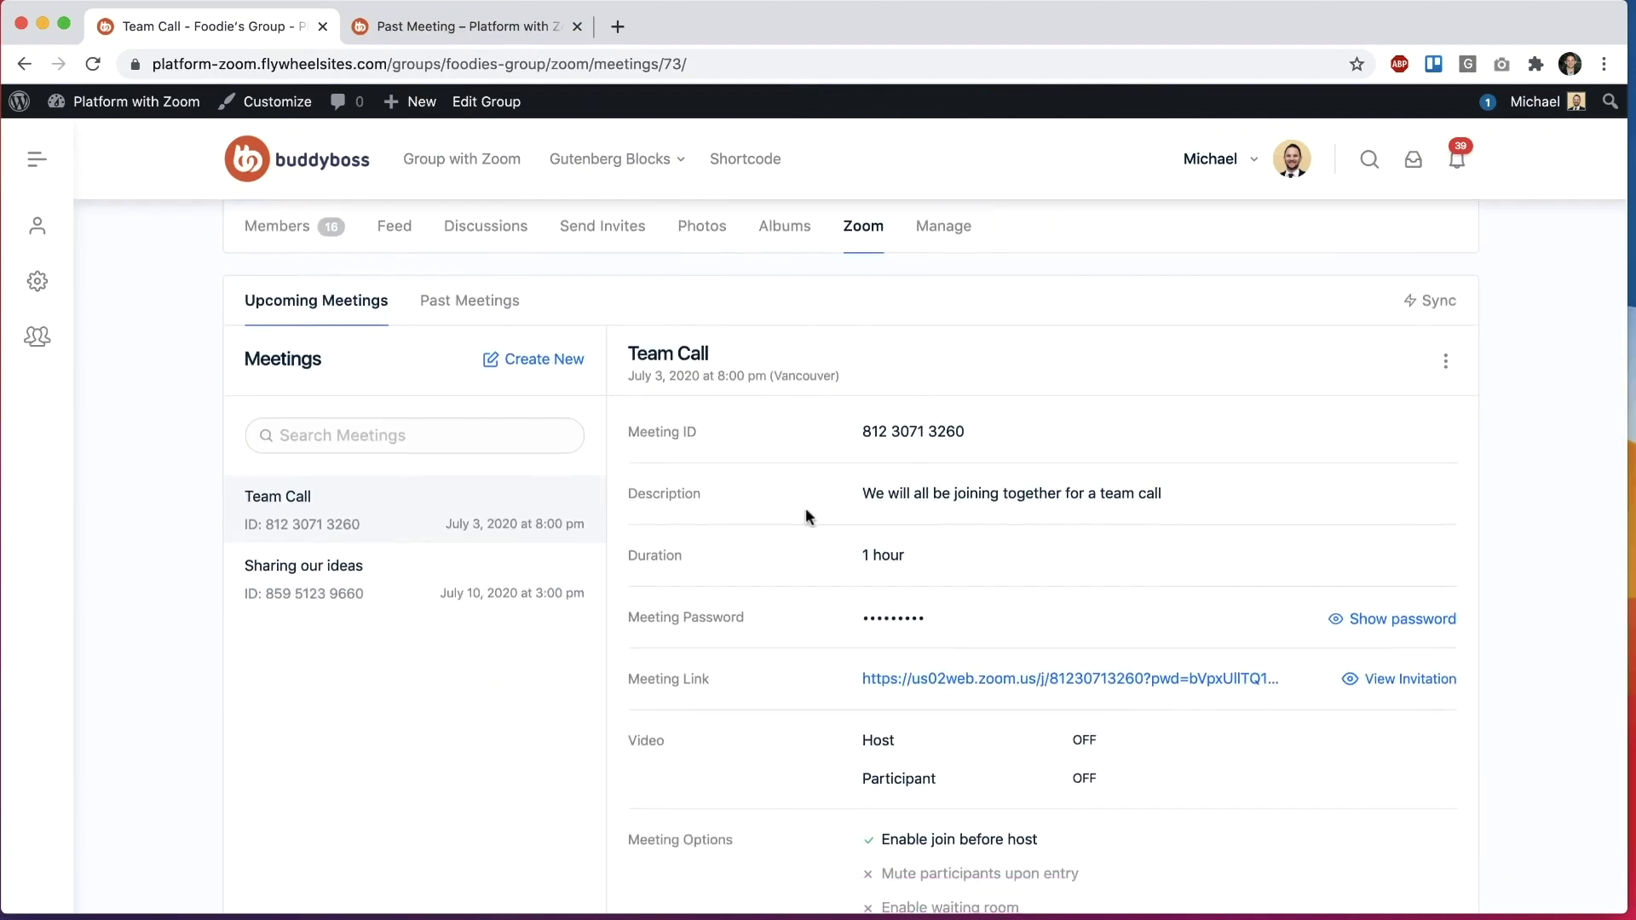
scroll(807, 516, down, 5)
scroll(742, 663, up, 6)
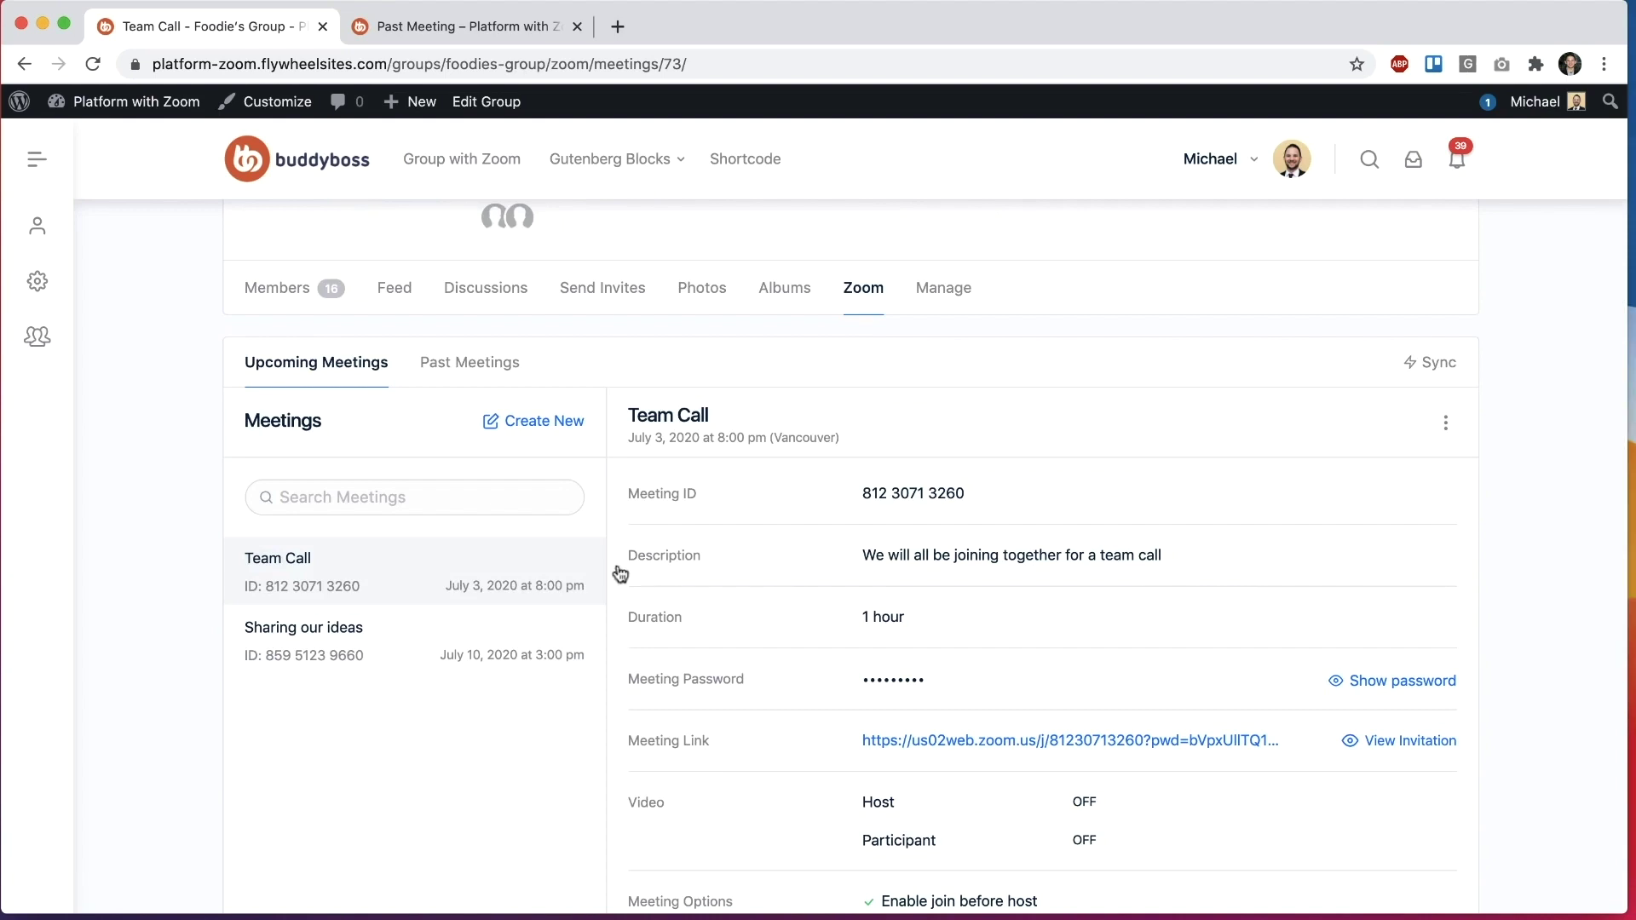
Step: Show Foodie's Group past meetings and view the New Meeting recordings
click(547, 423)
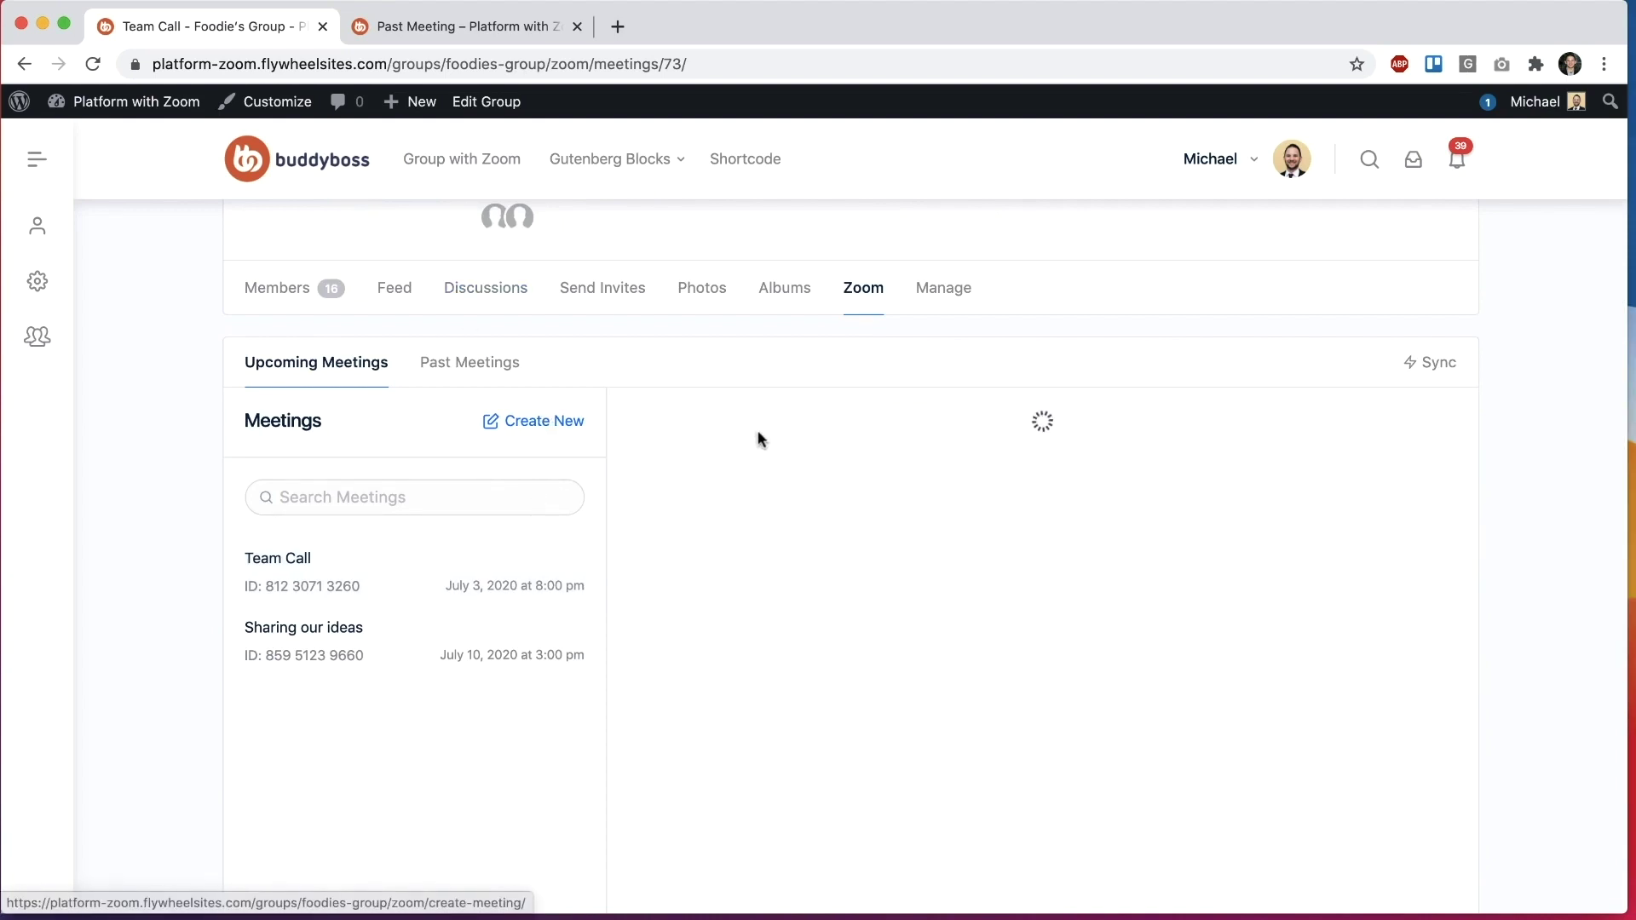
click(492, 365)
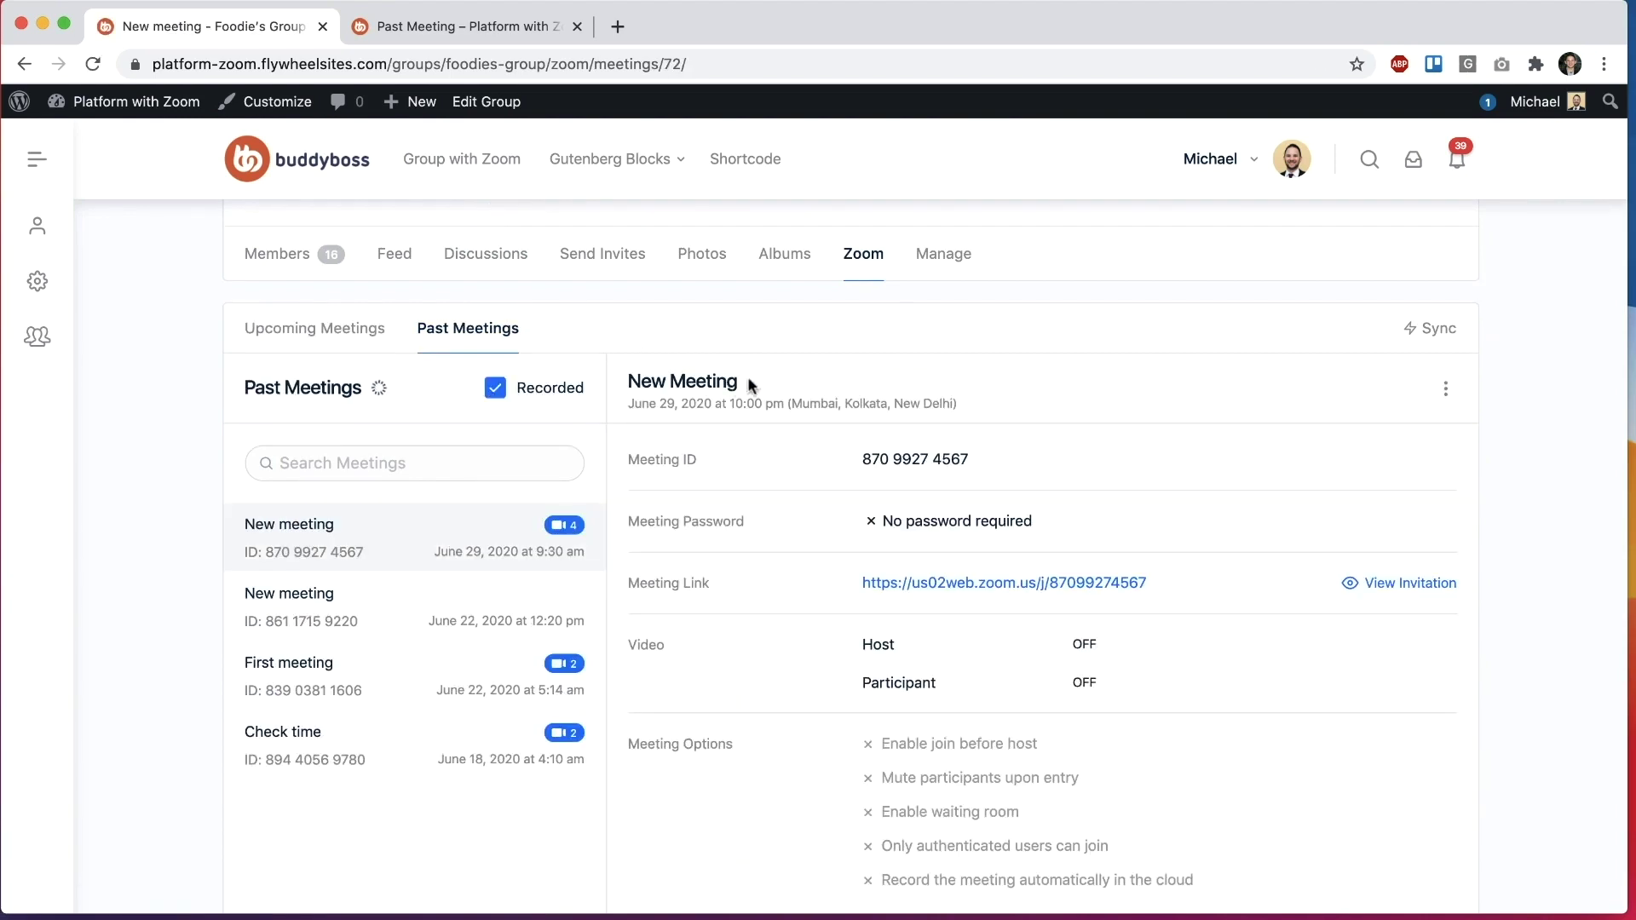
scroll(820, 477, down, 3)
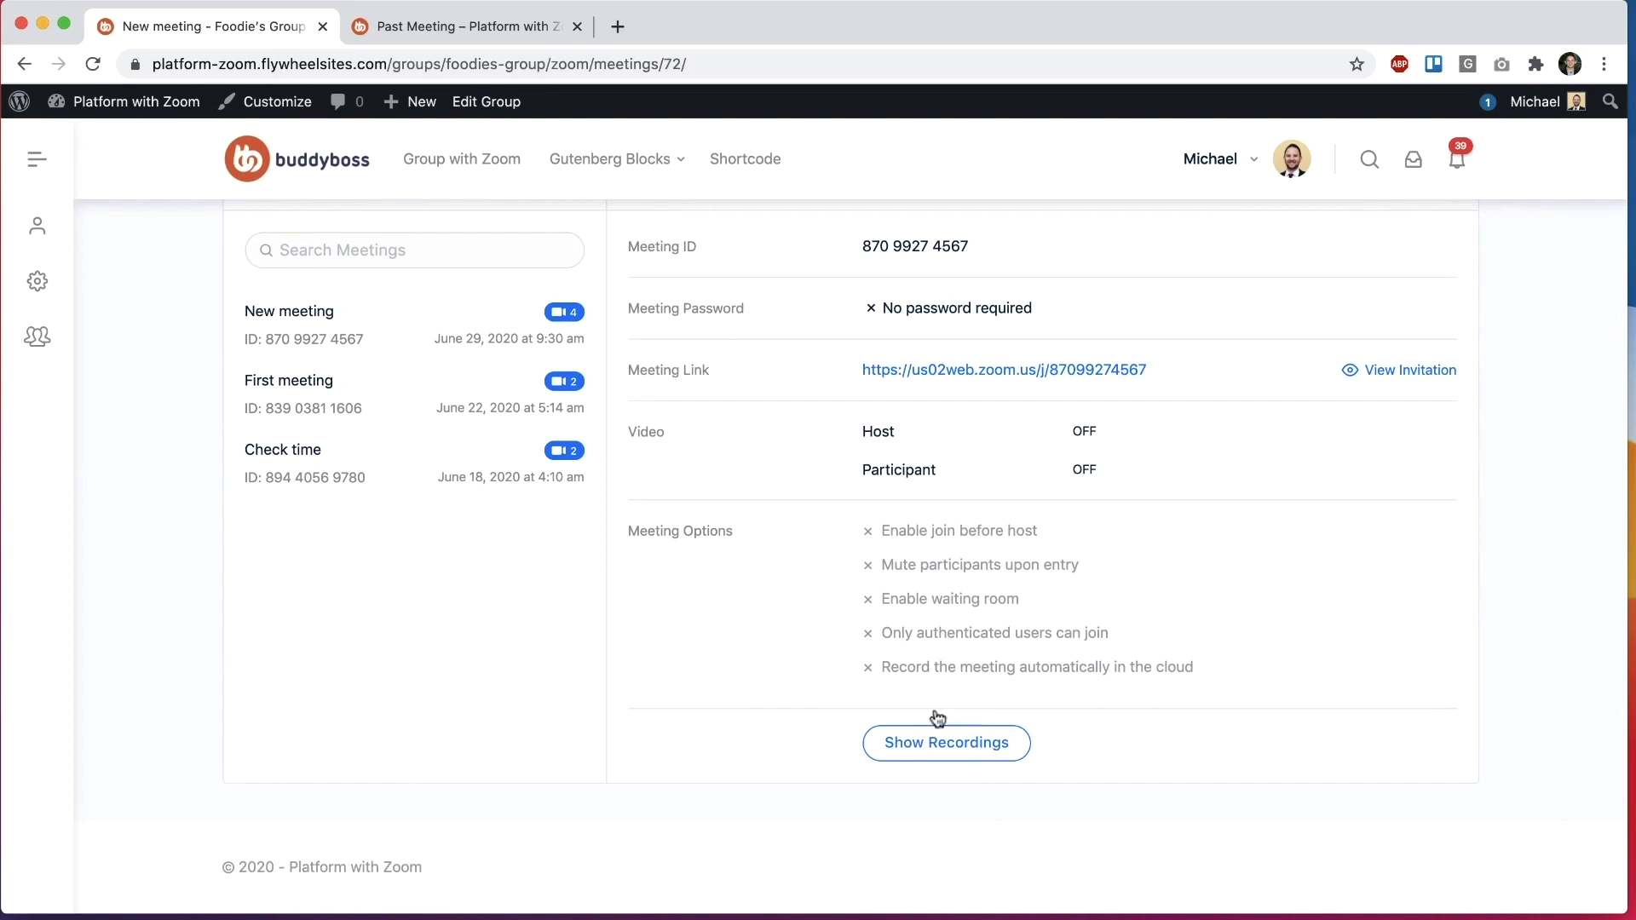
click(929, 738)
click(1163, 242)
scroll(133, 407, up, 3)
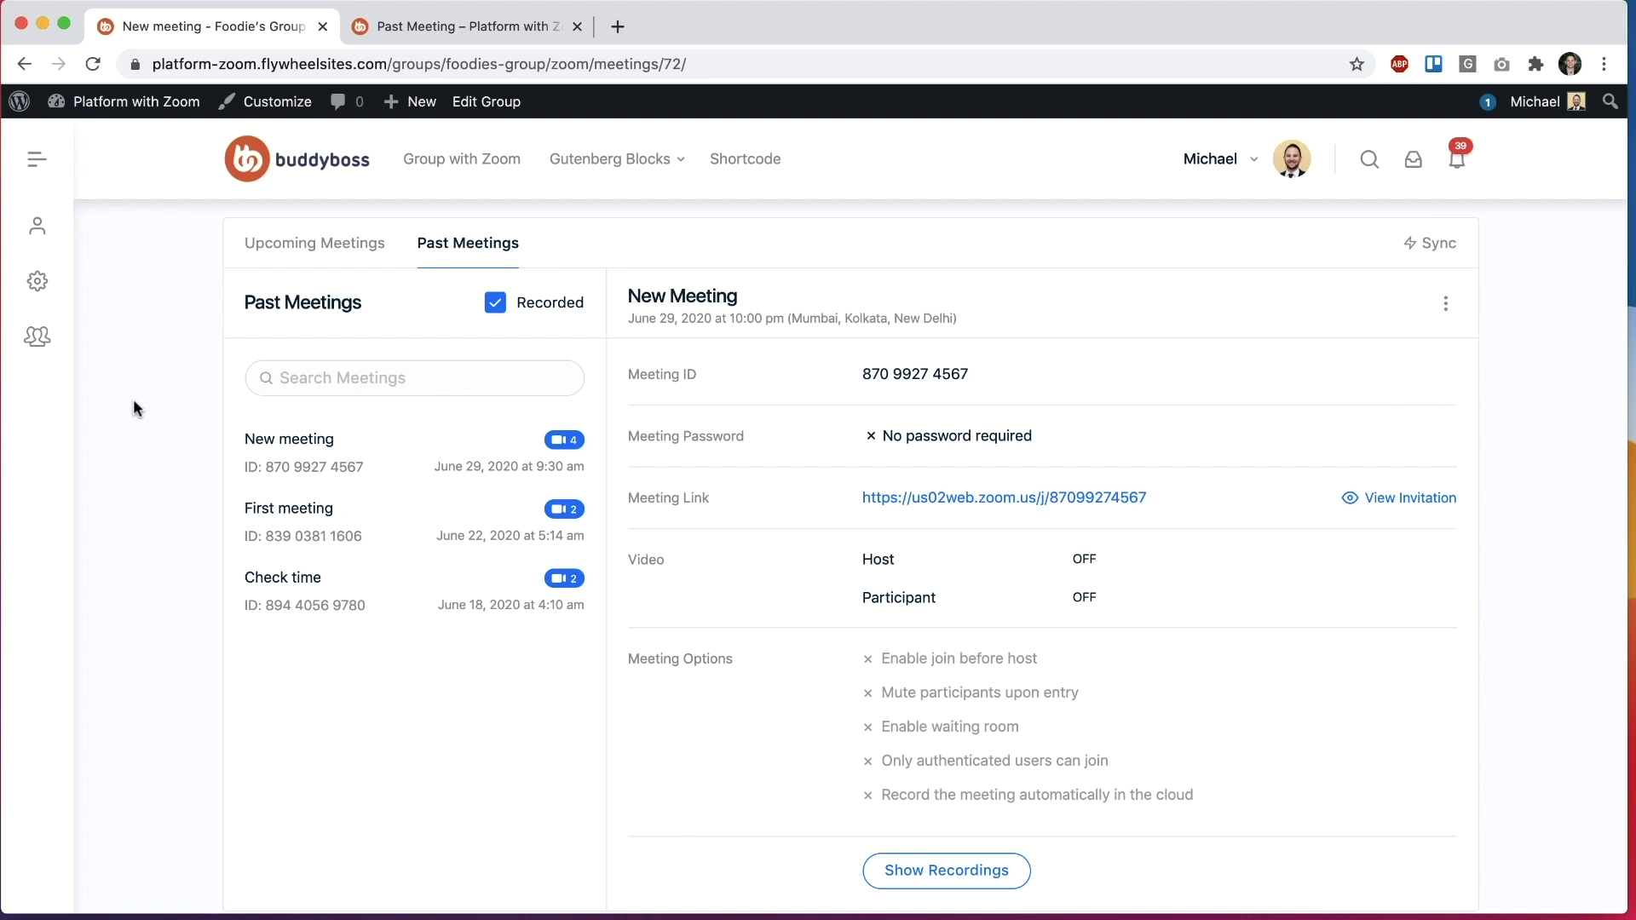
scroll(133, 399, up, 6)
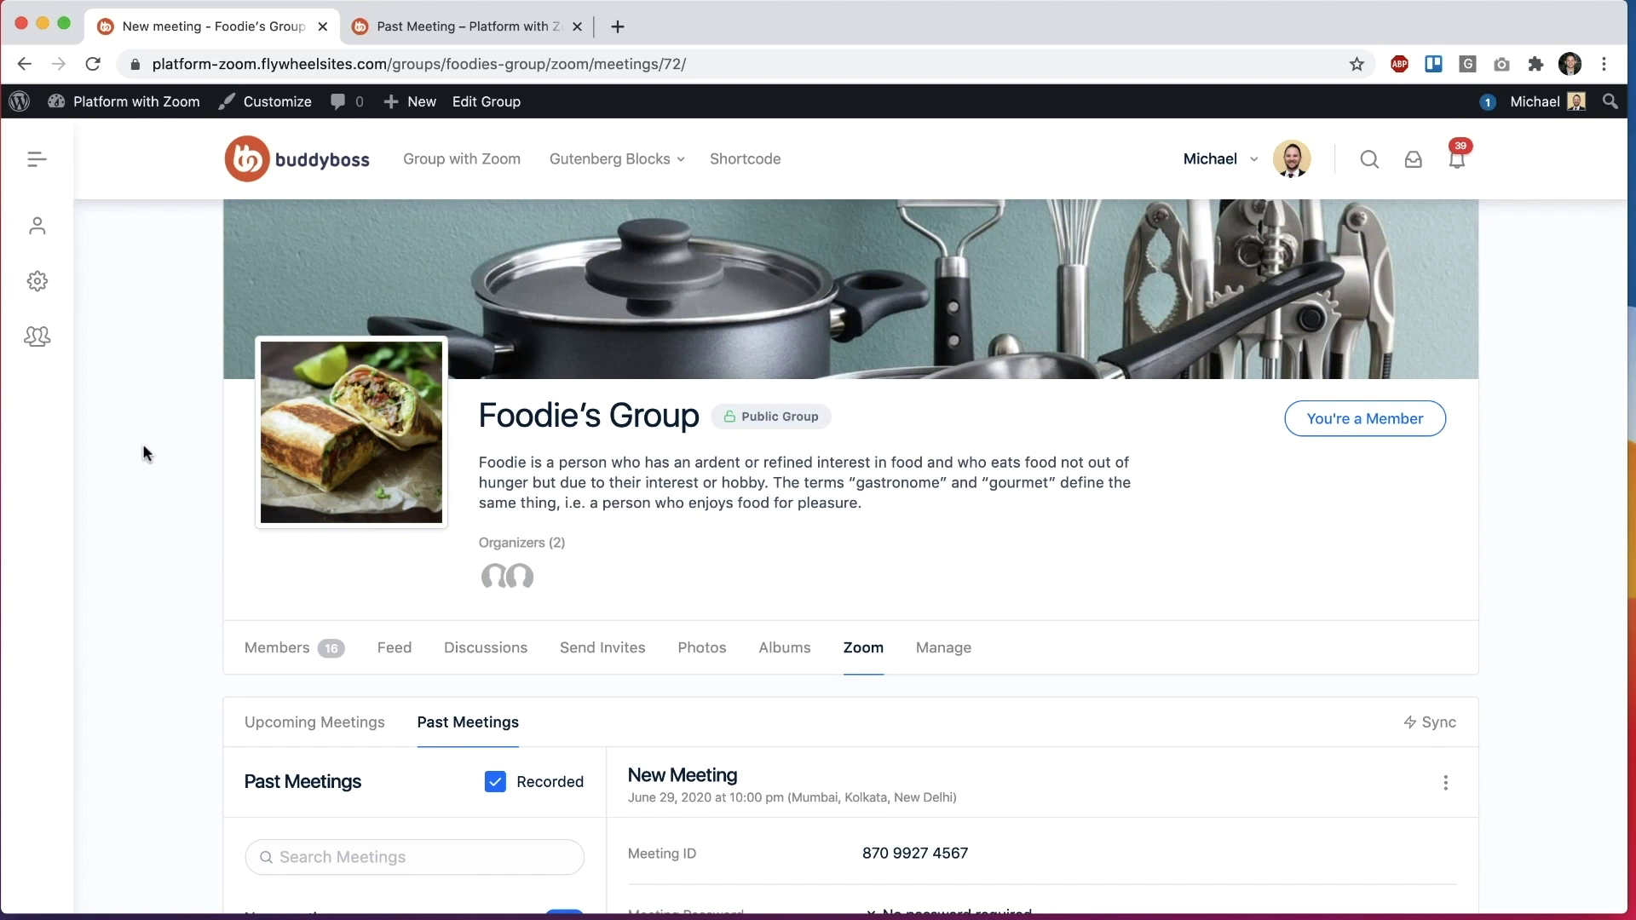
scroll(145, 451, down, 3)
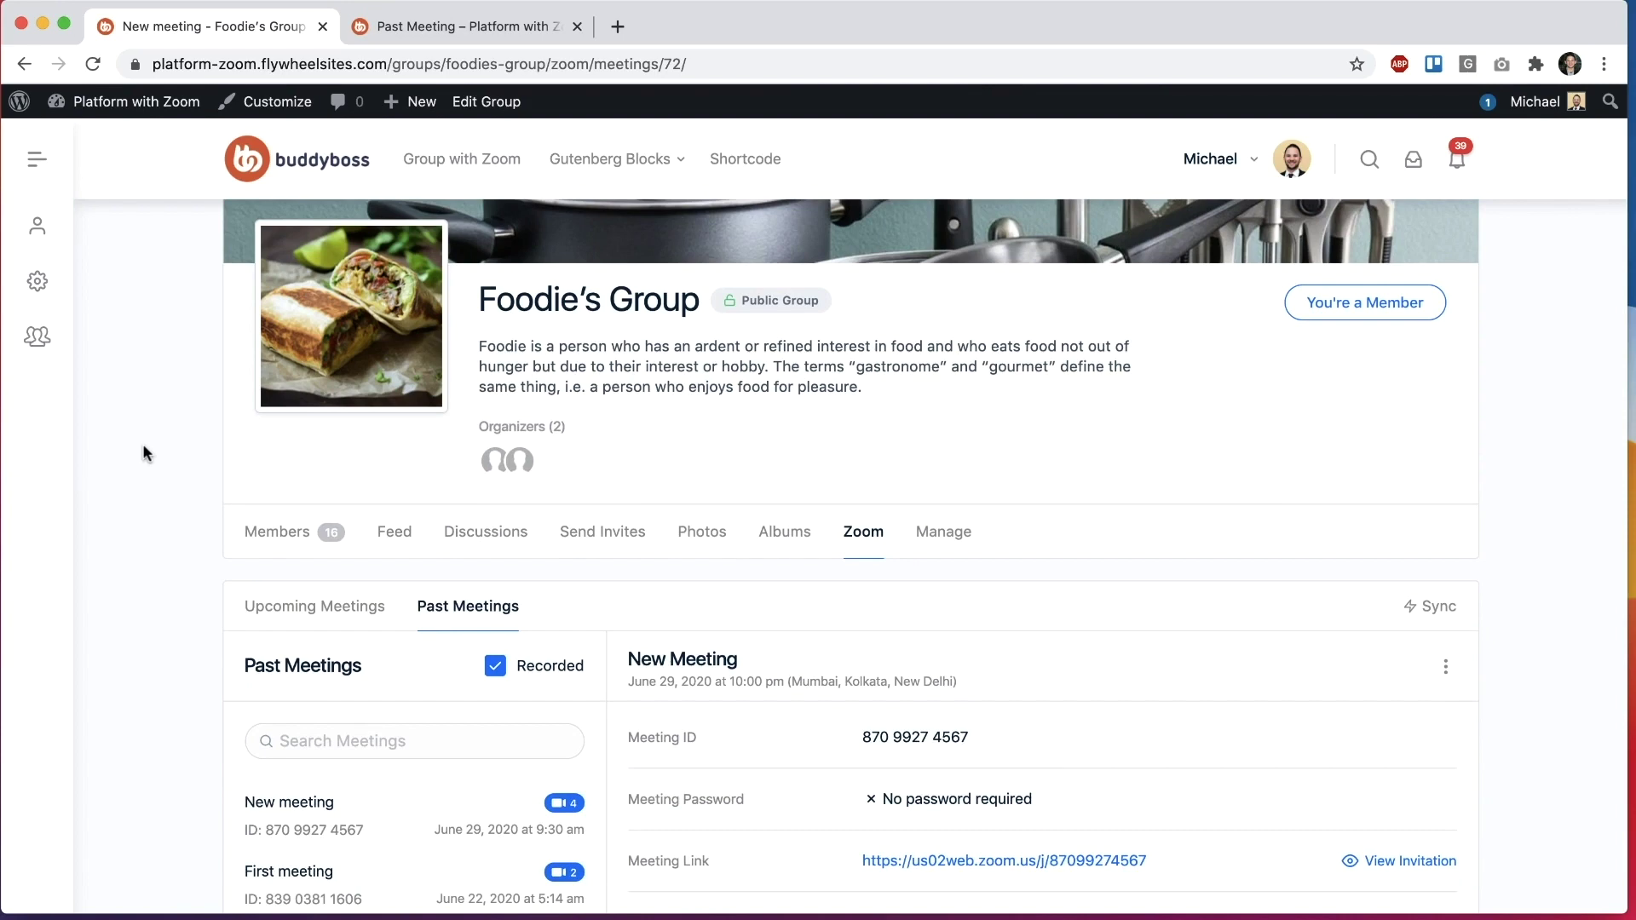
scroll(144, 451, down, 5)
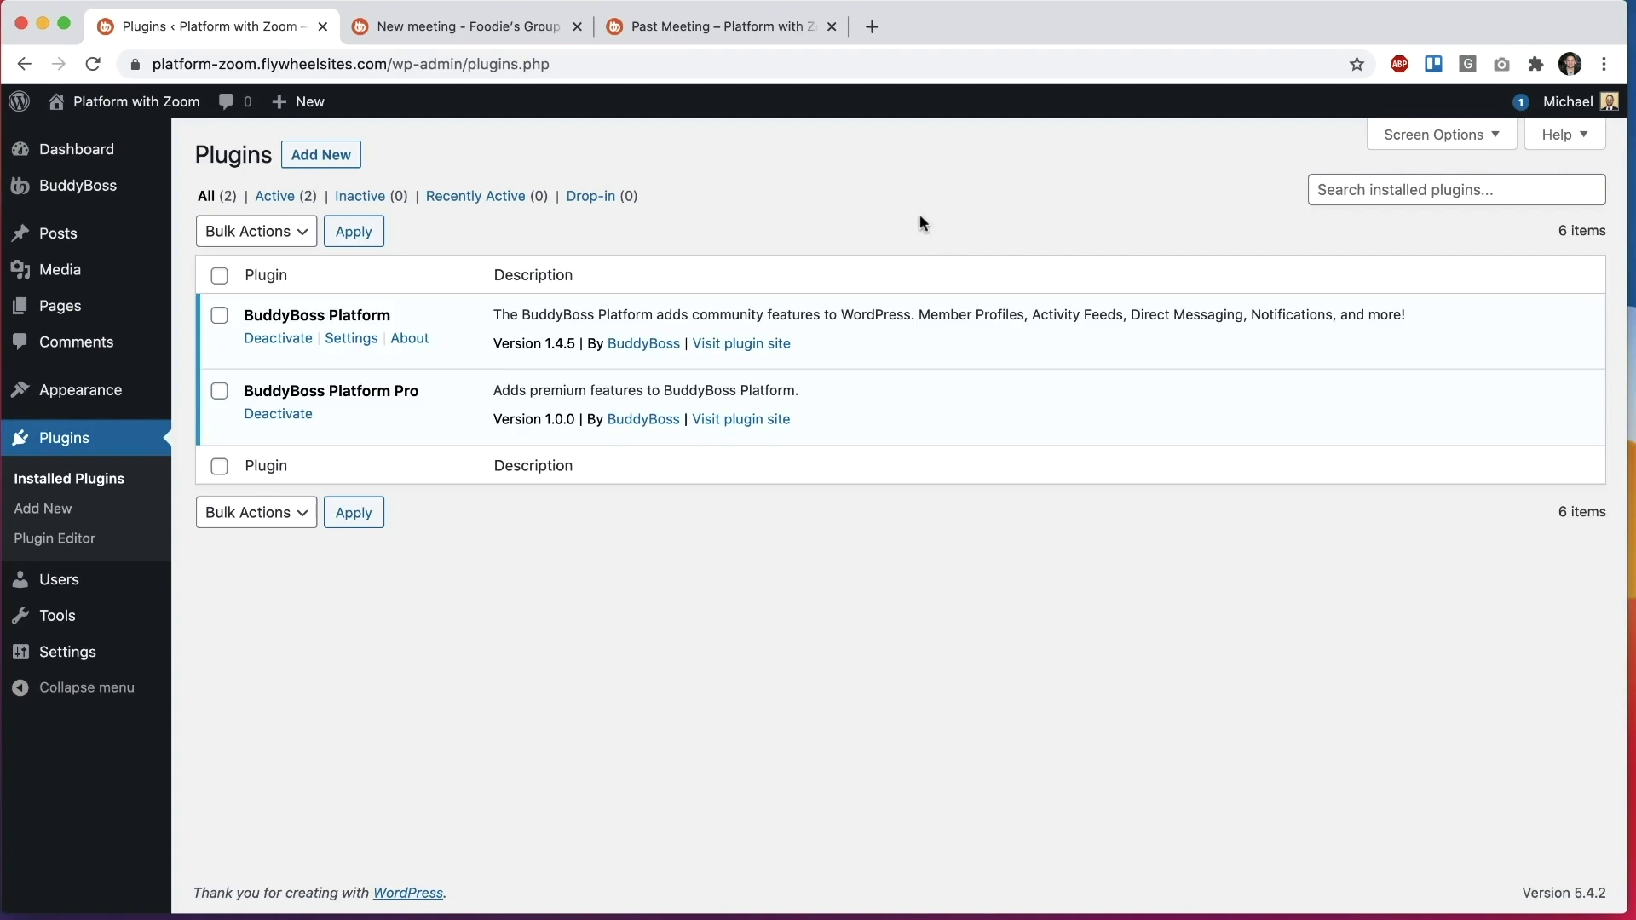
Step: Highlight the BuddyBoss Platform Pro plugin name in the Installed Plugins list
triple_click(365, 392)
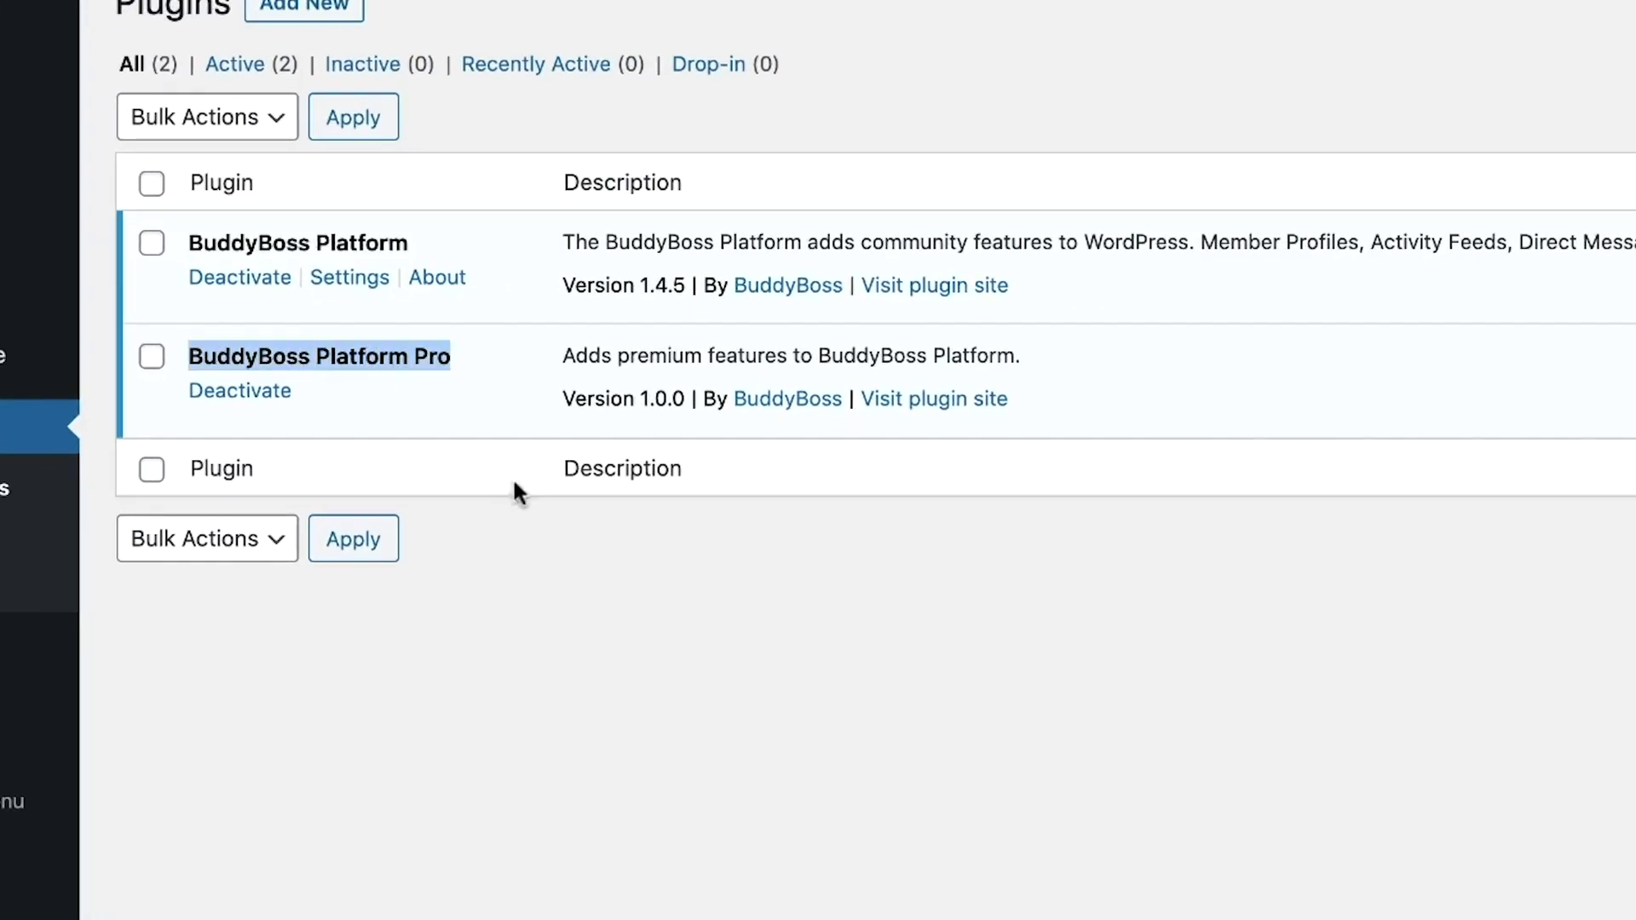
click(514, 588)
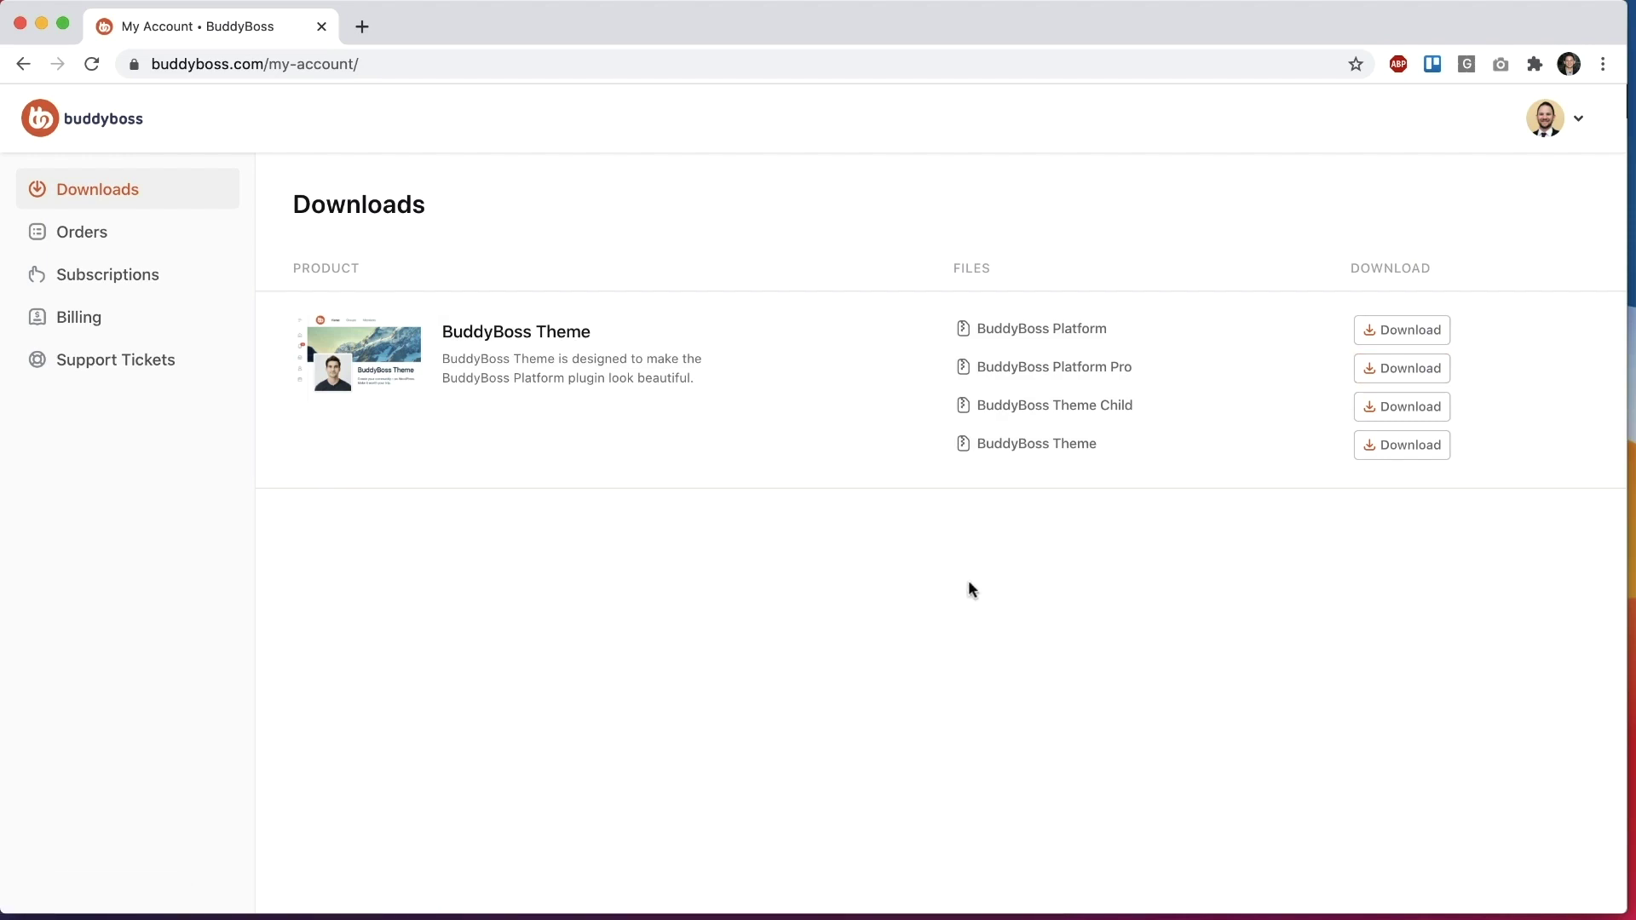
Step: Go to the BuddyBoss License Keys settings
mouse_move(98, 197)
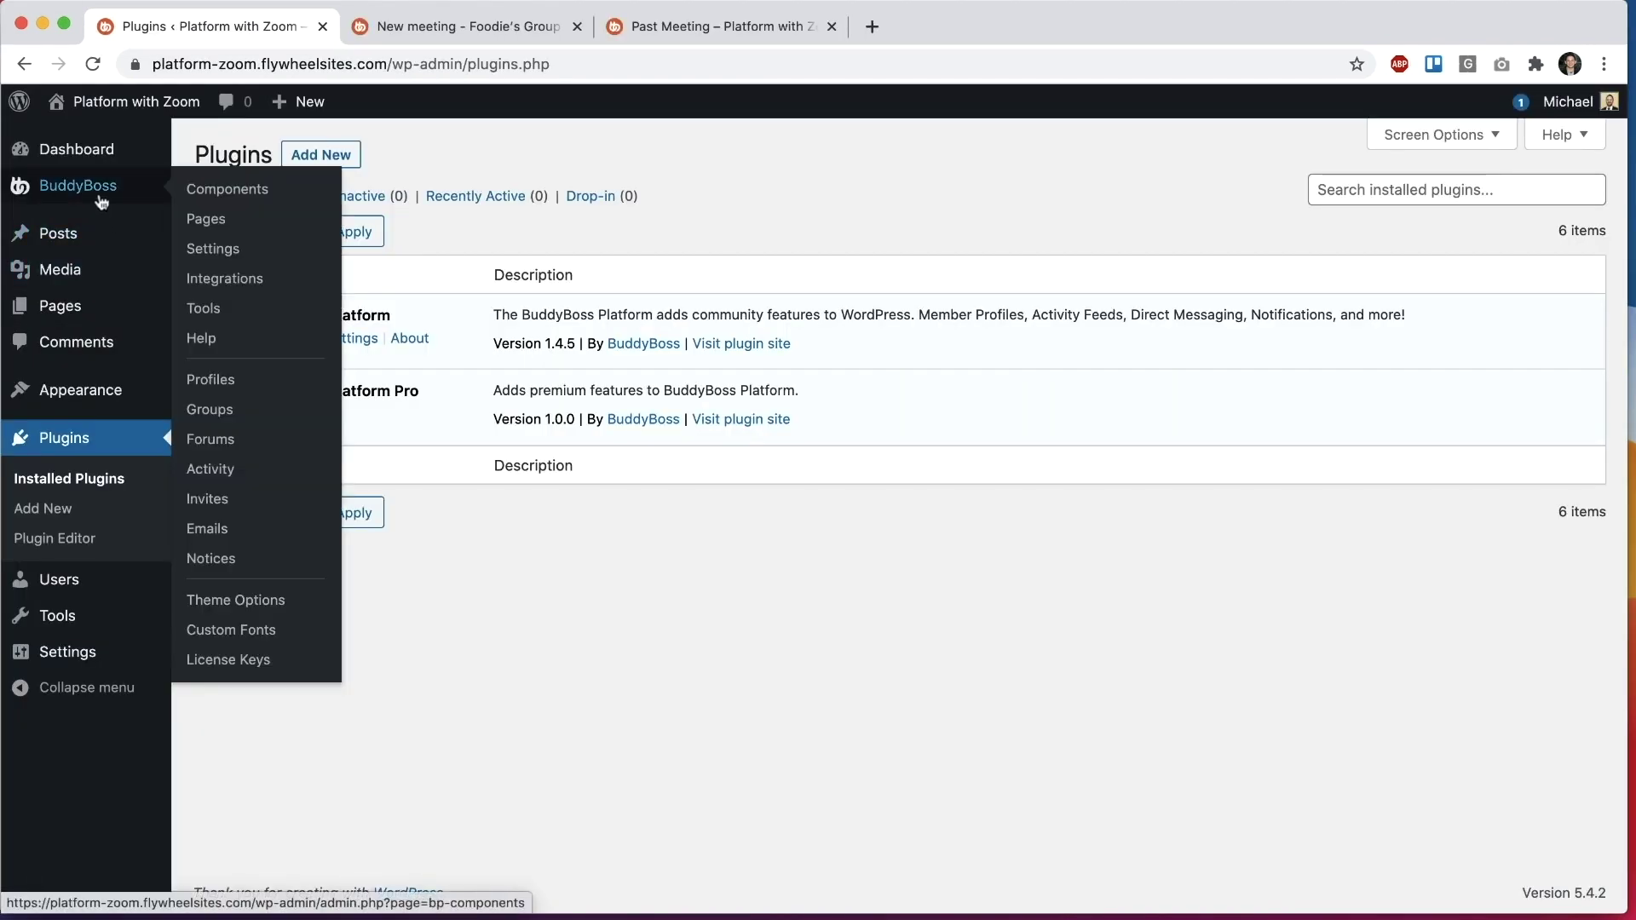
click(228, 660)
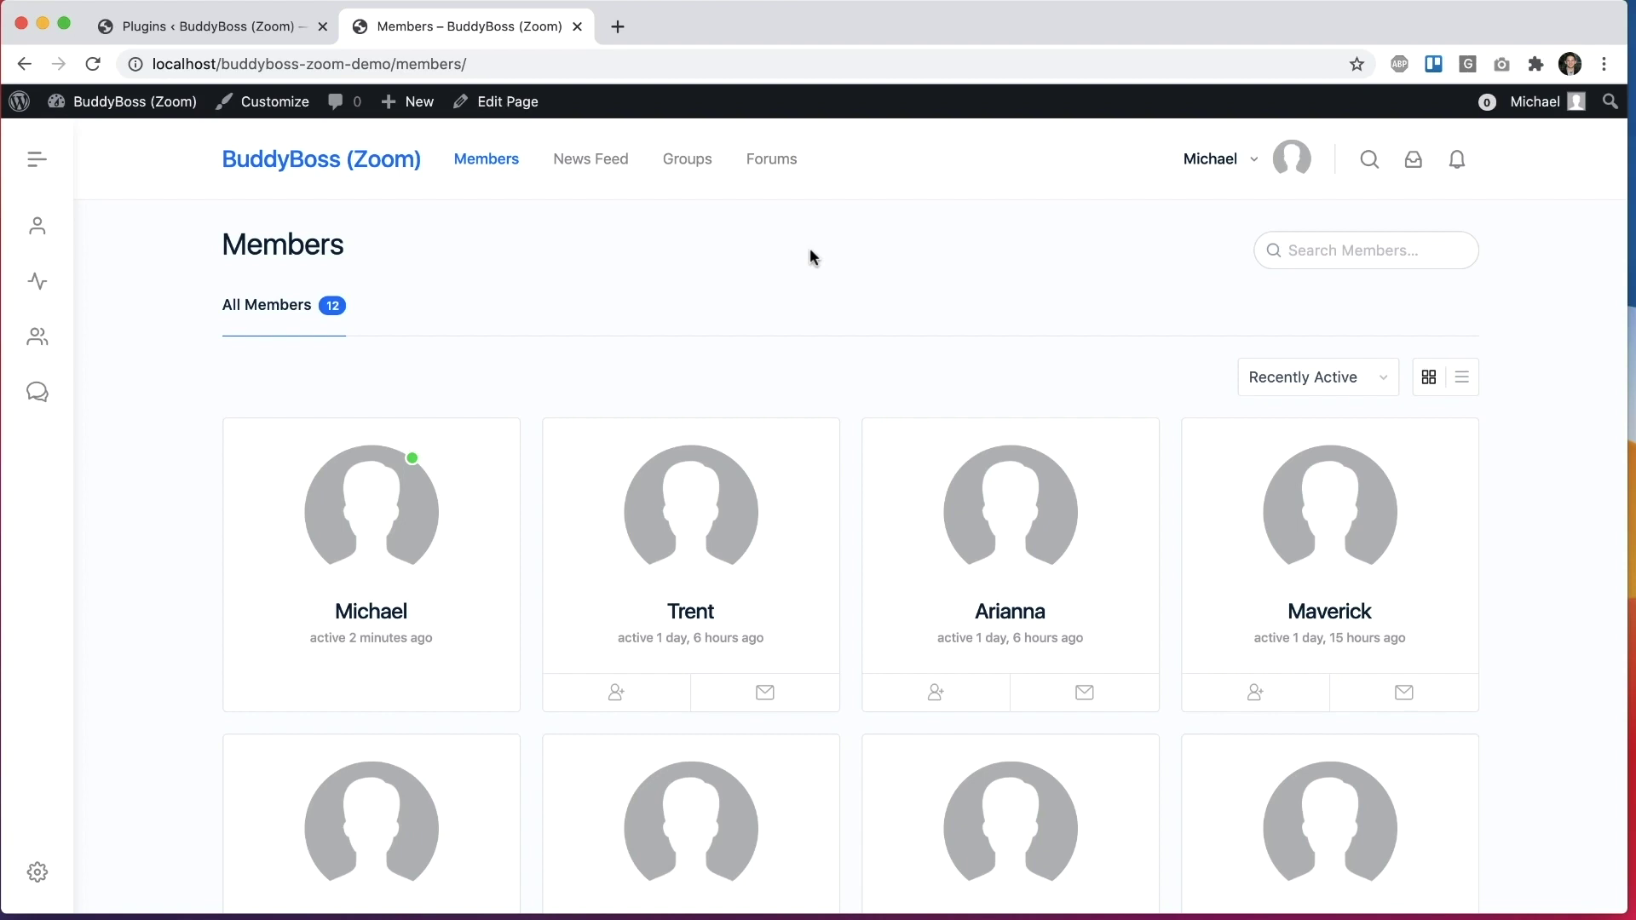
Step: Go from the installed plugins list to the Add Plugins page
click(205, 26)
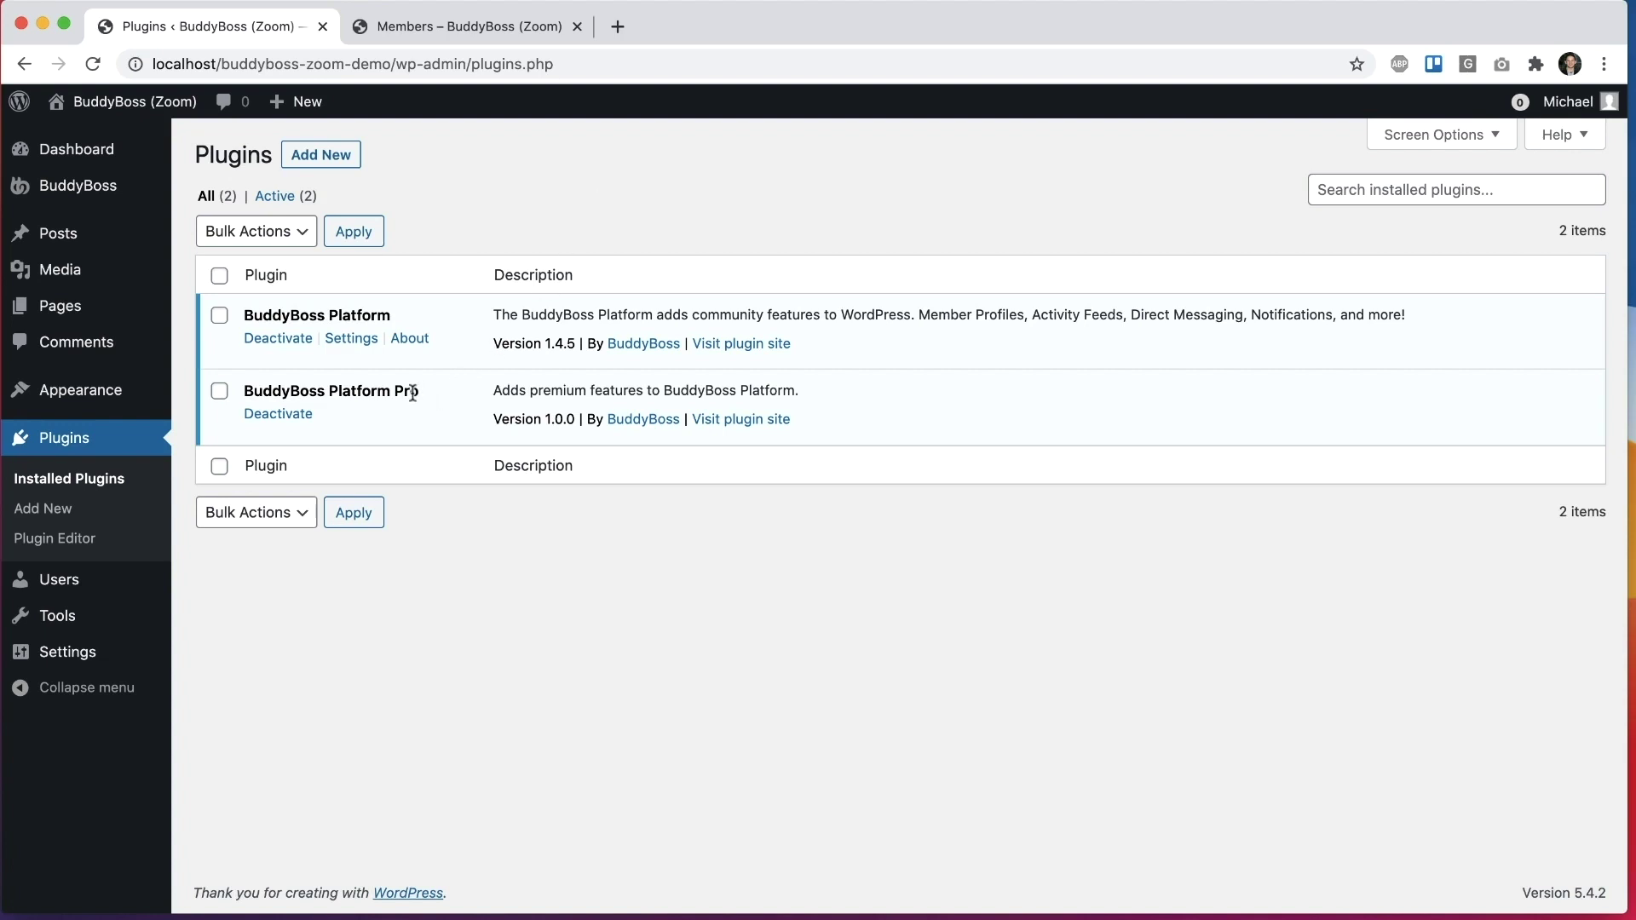
click(321, 155)
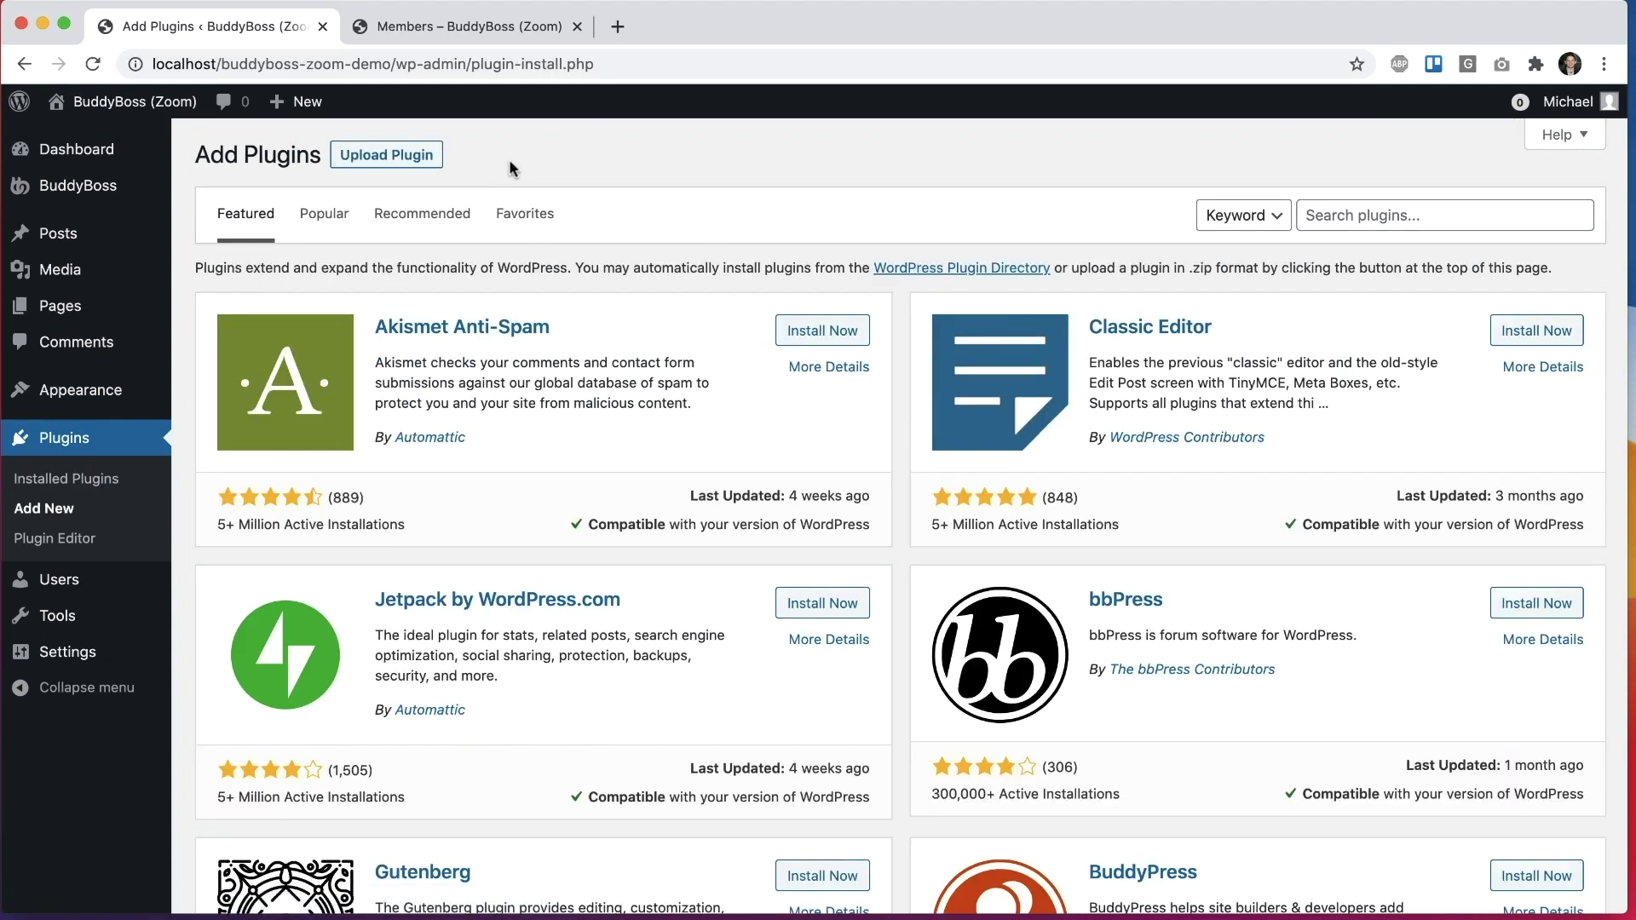
mouse_move(134, 181)
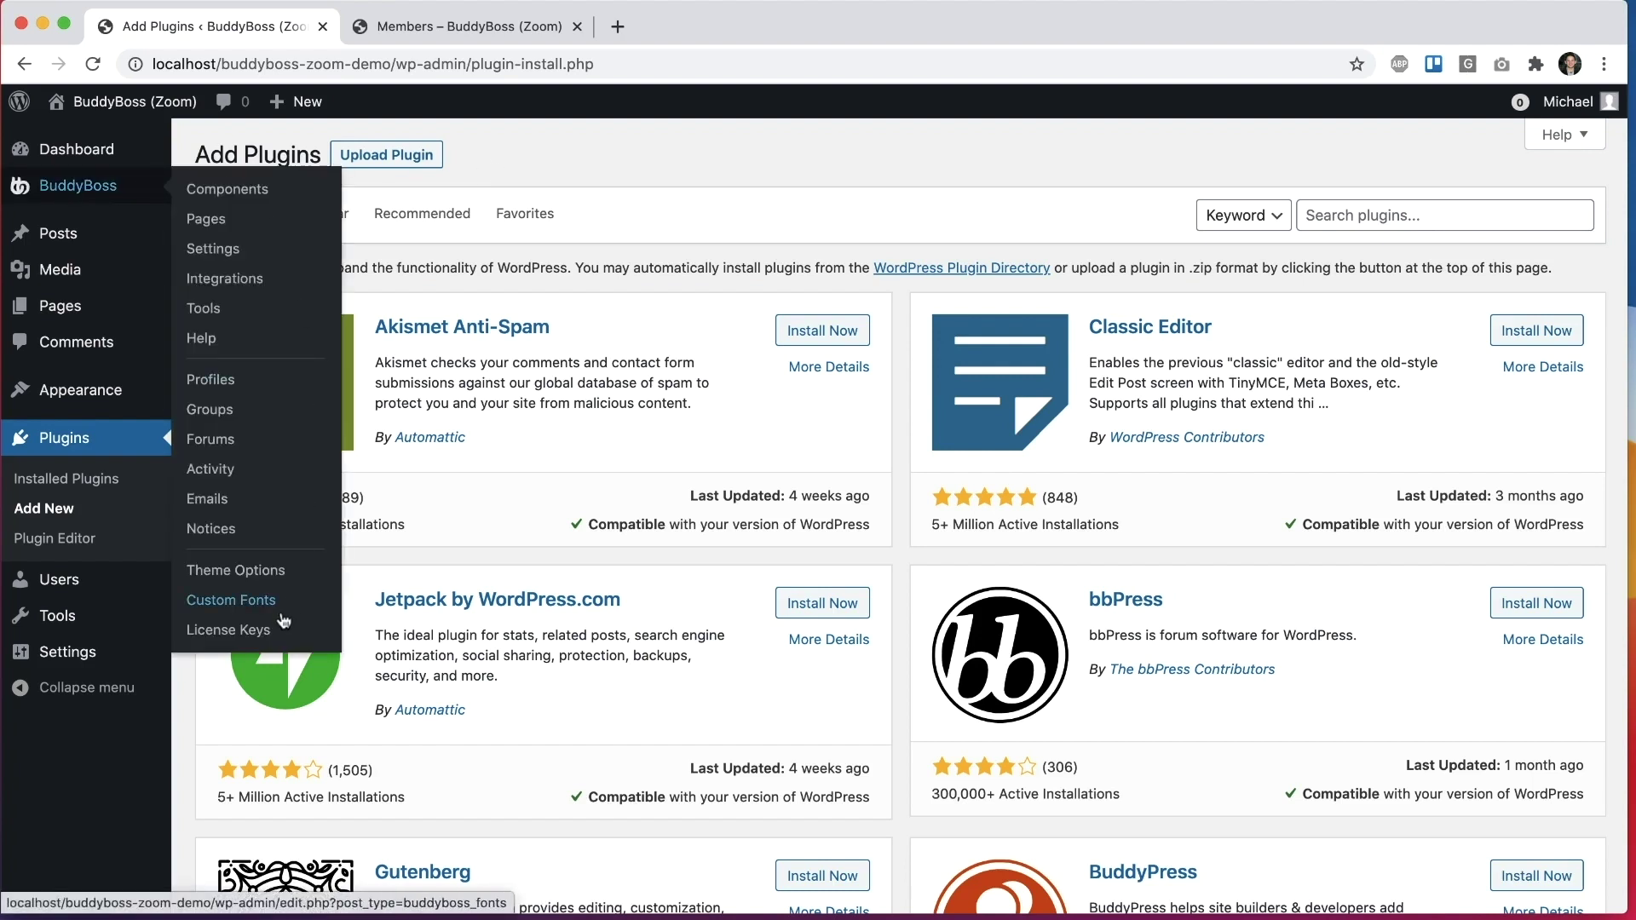
Step: Enable Zoom meetings in BuddyBoss Integrations > Zoom and save
click(227, 279)
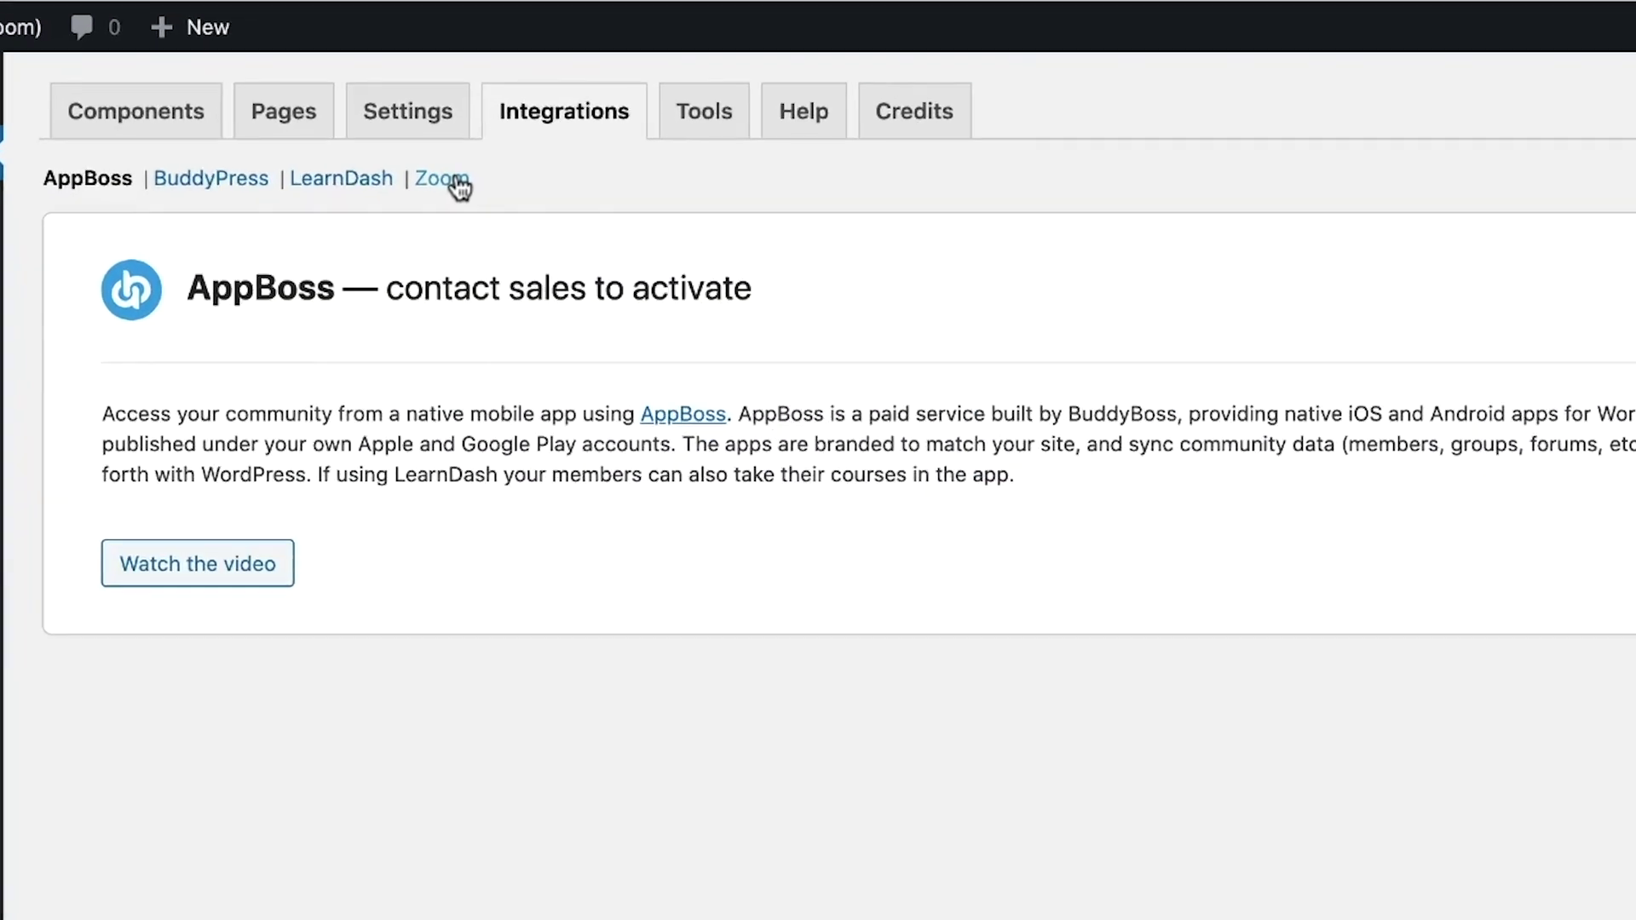
click(471, 201)
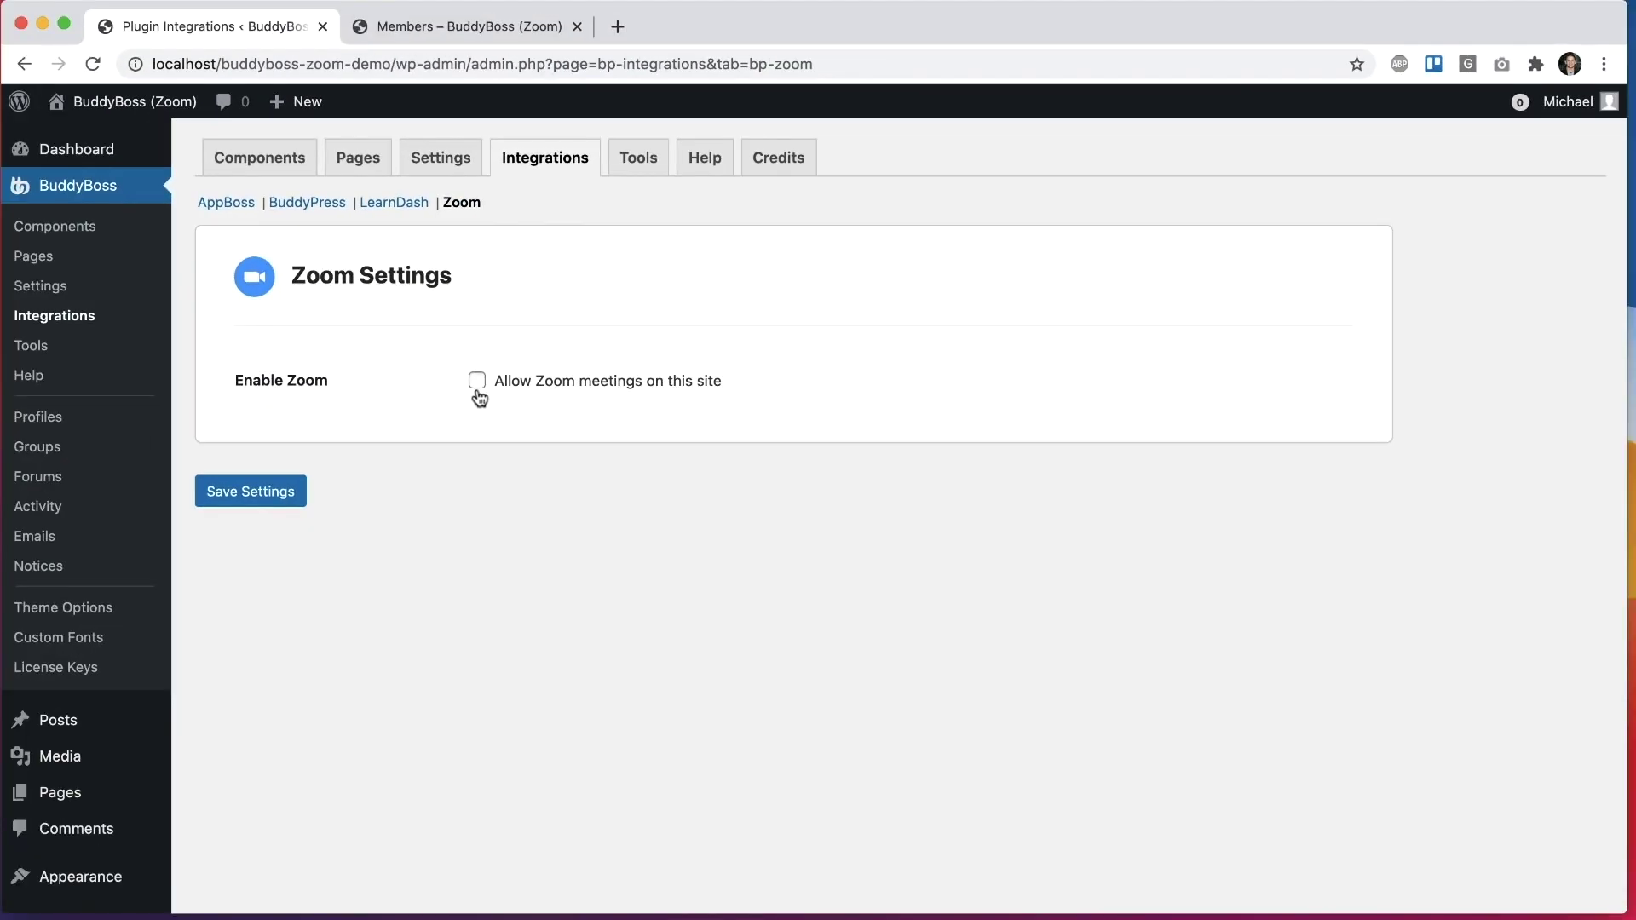
click(462, 445)
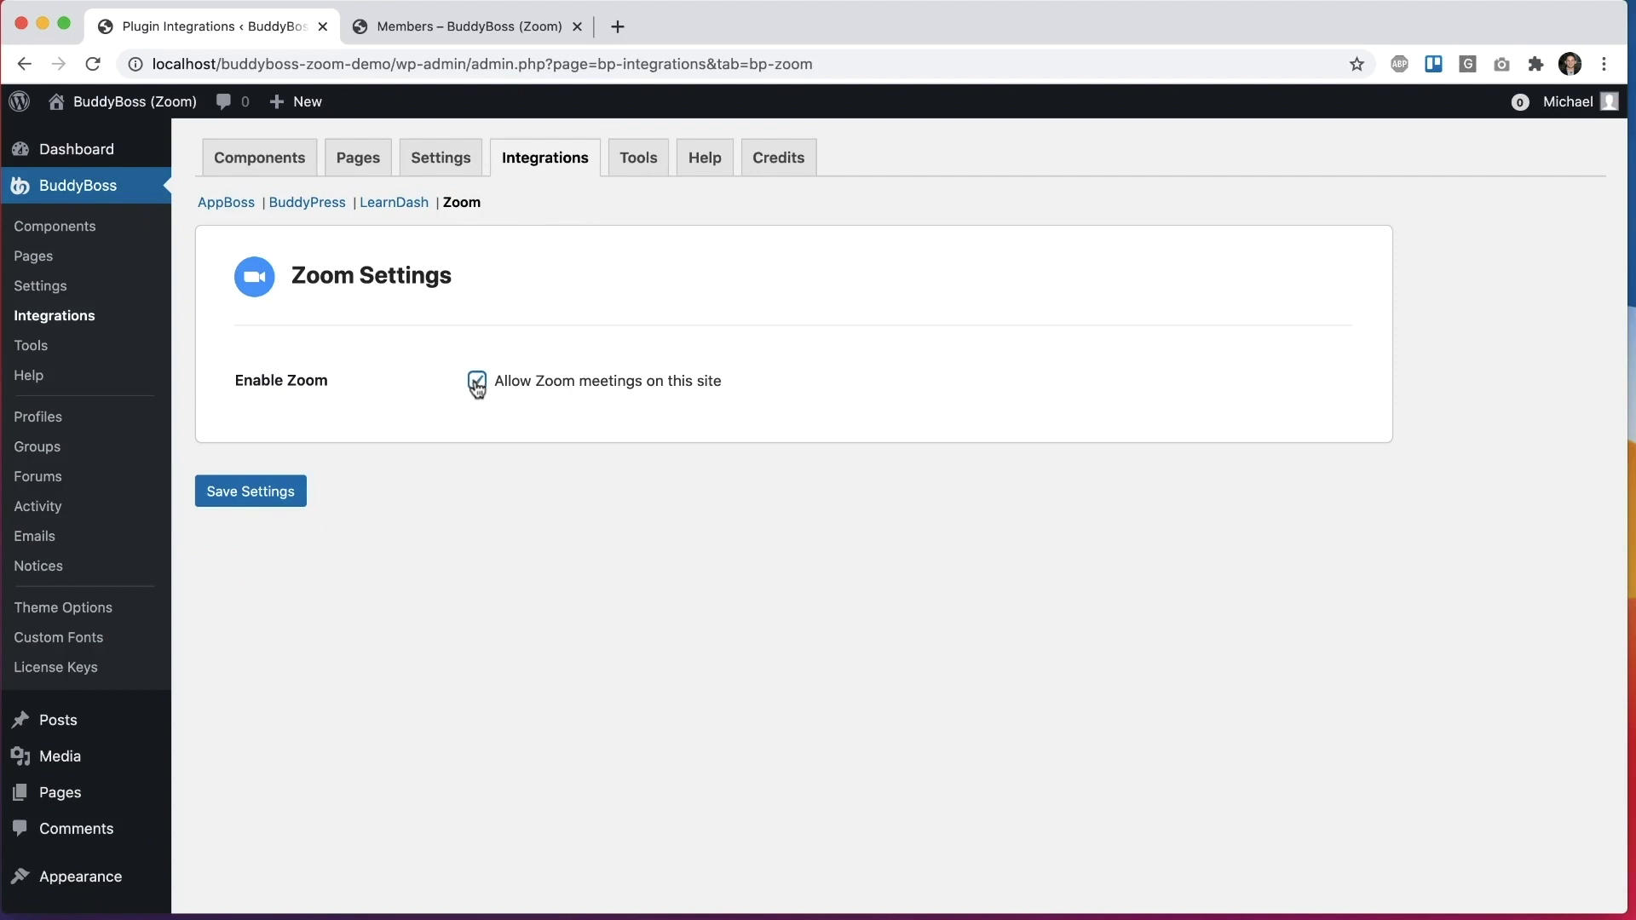
click(271, 491)
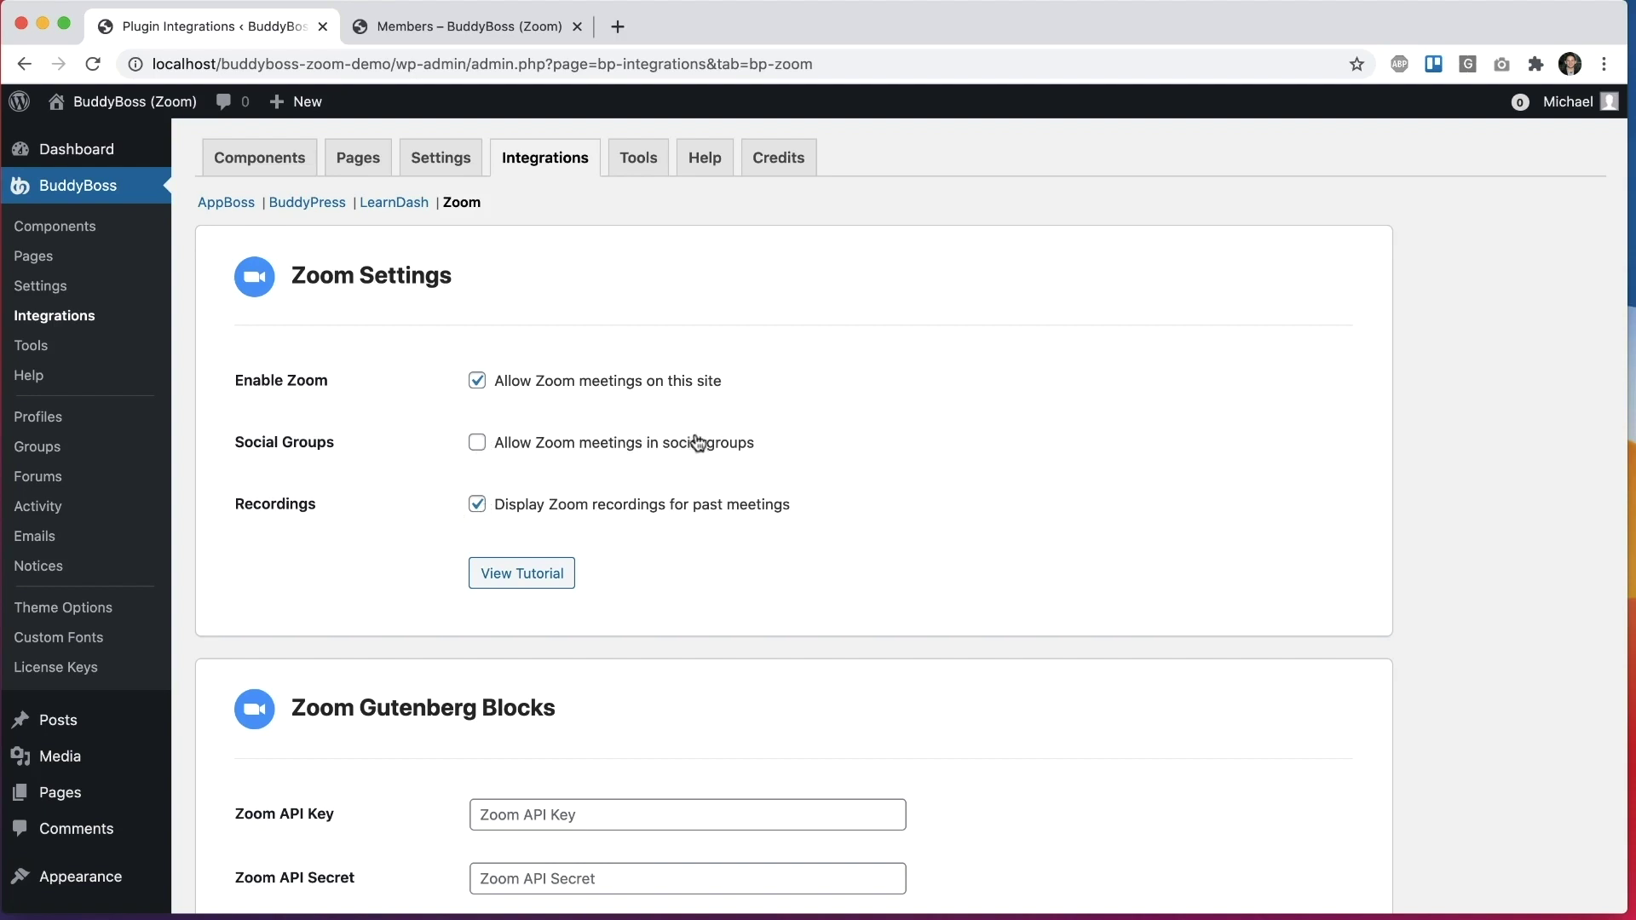
Step: Allow Zoom meetings in Social Groups and save the settings
click(480, 446)
scroll(412, 500, down, 5)
click(254, 806)
scroll(1052, 380, down, 5)
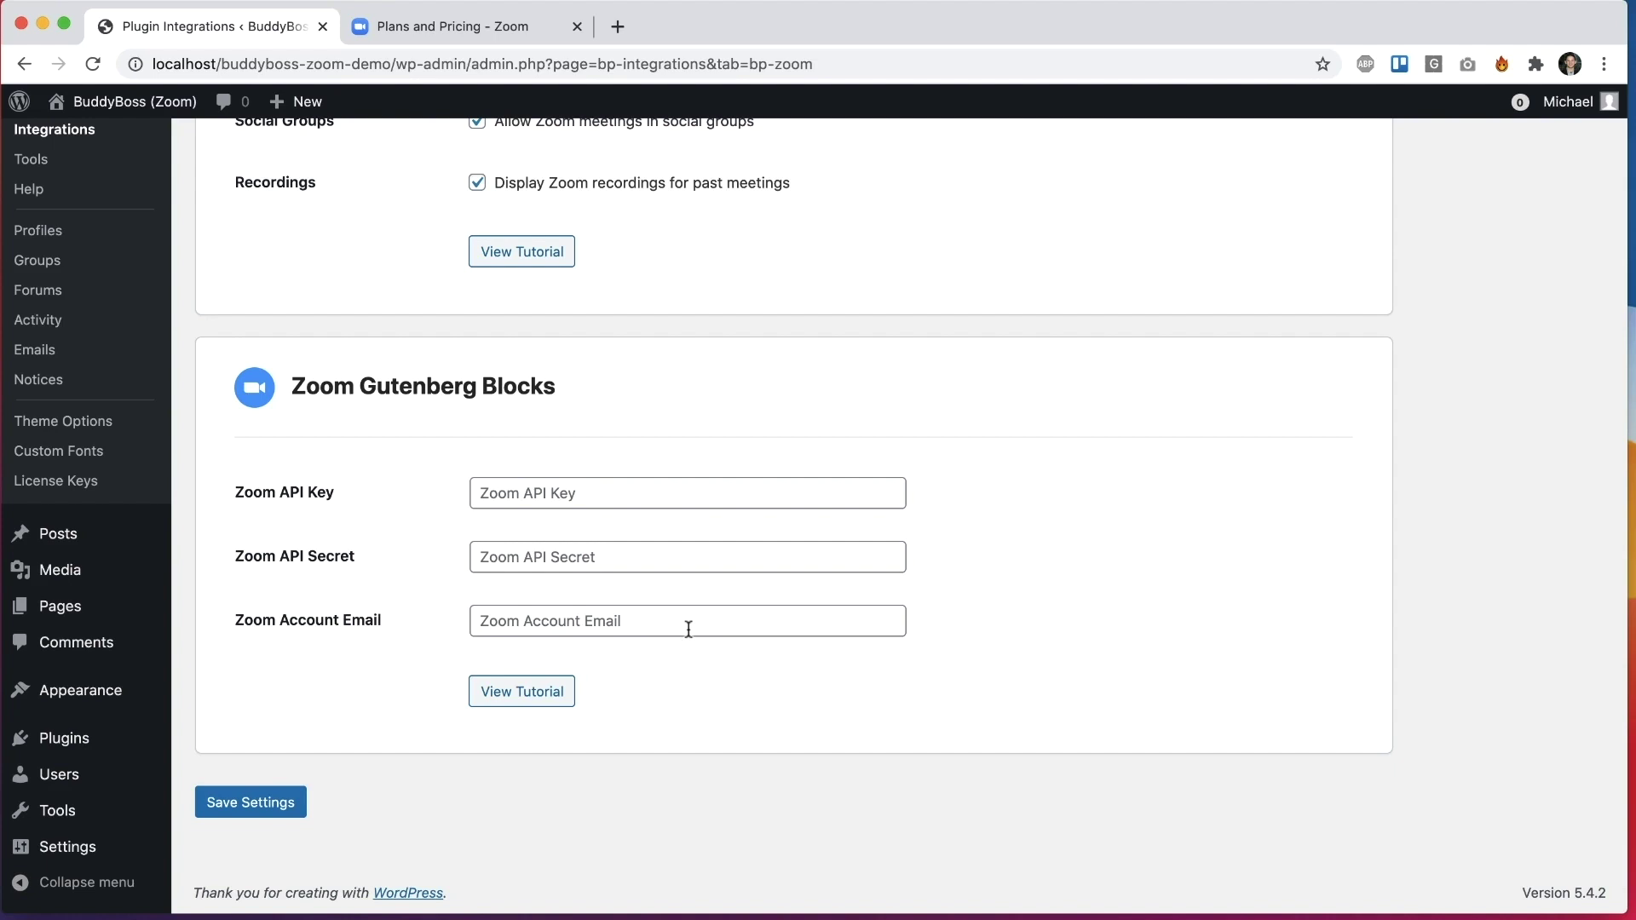
Step: Compare Zoom plans, including Pro at $14.99/mo/host, alongside the WordPress Zoom settings
click(385, 26)
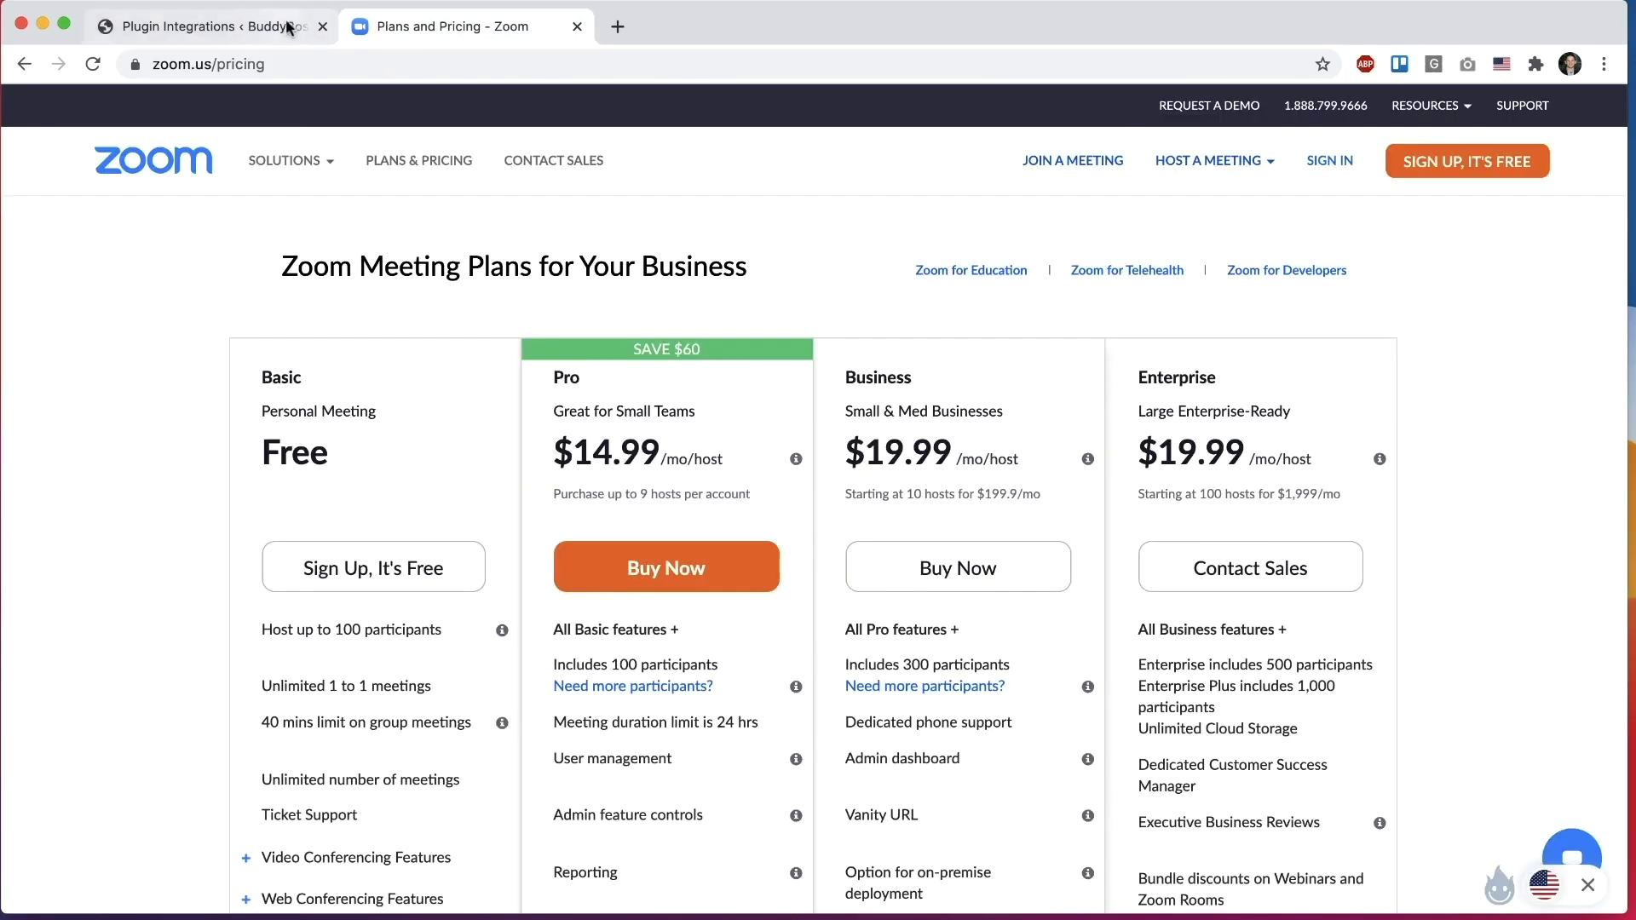
click(287, 30)
click(430, 28)
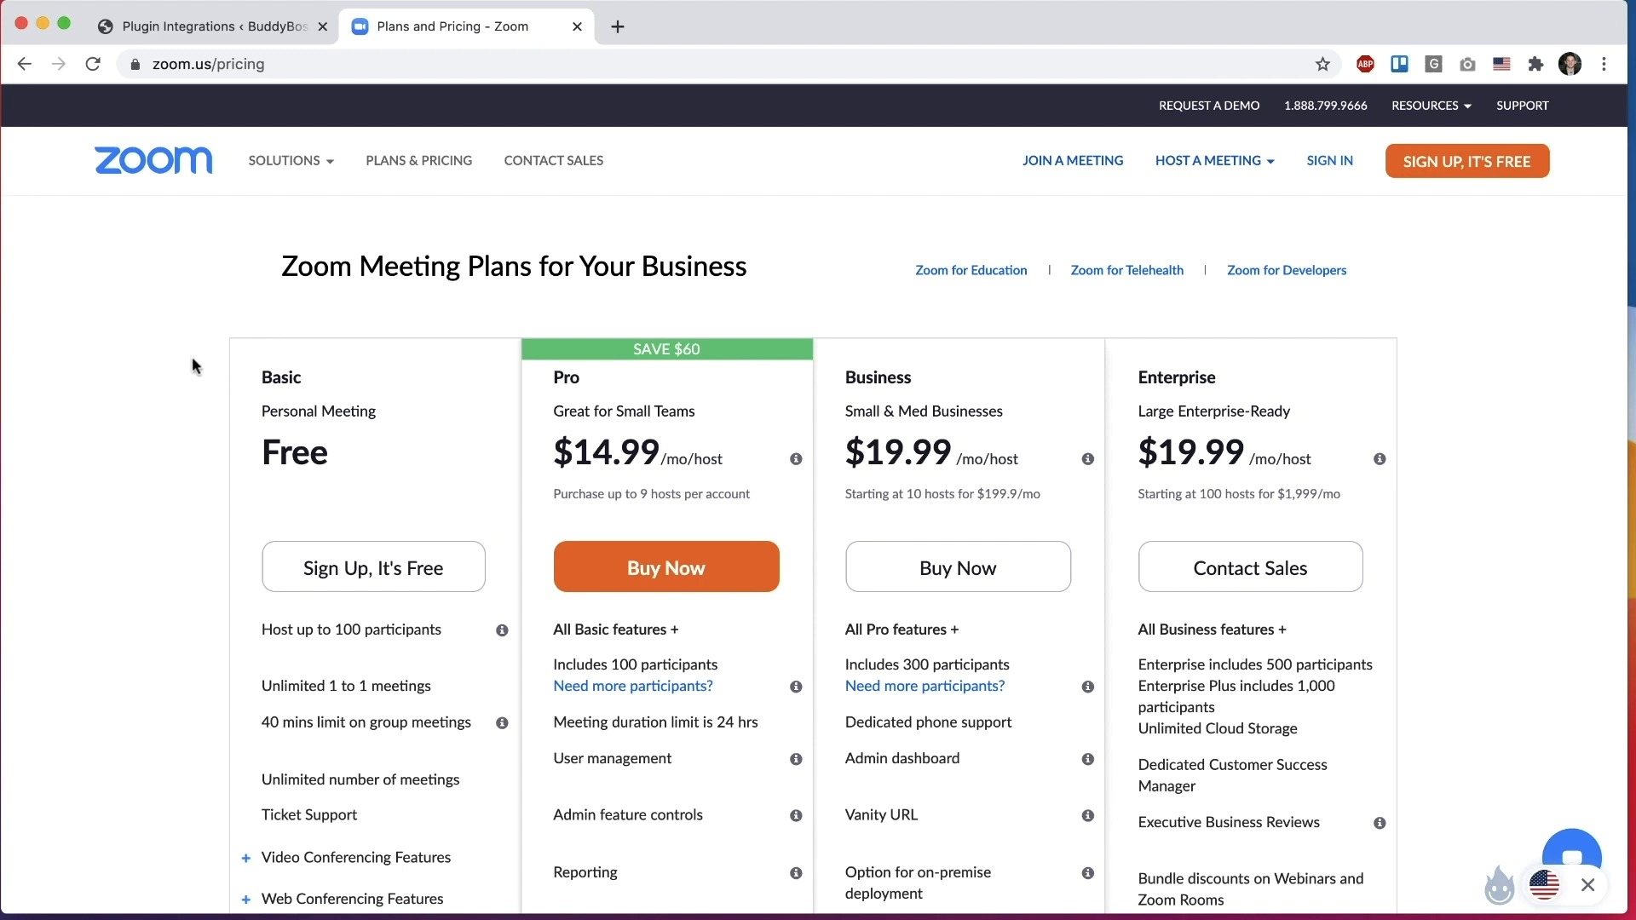
scroll(193, 359, down, 3)
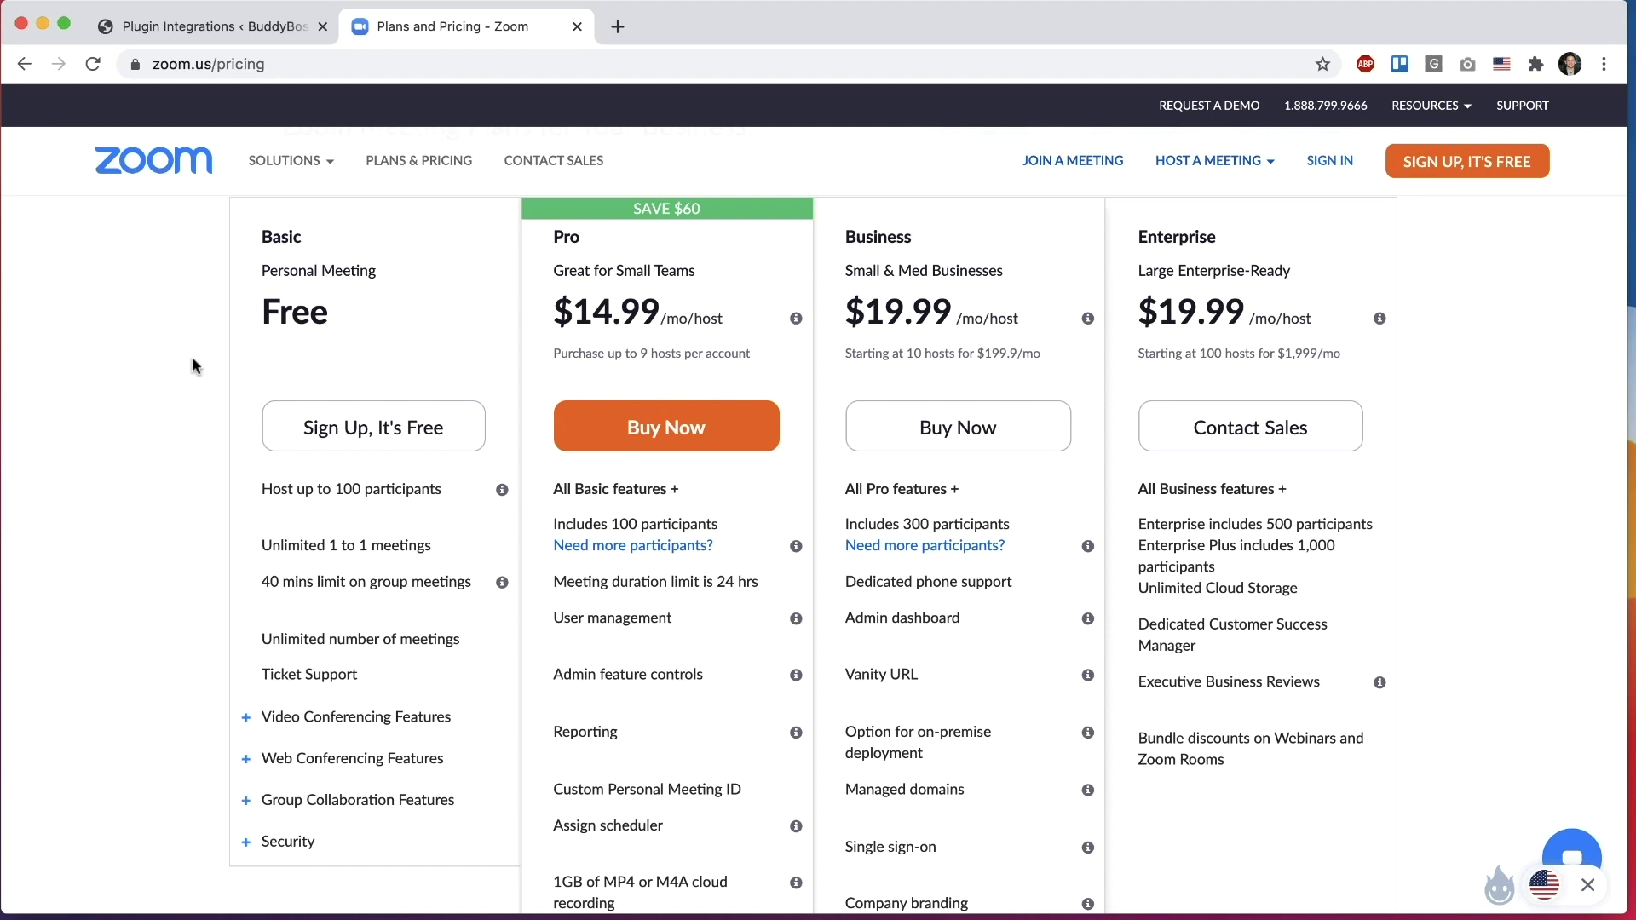
scroll(192, 358, up, 1)
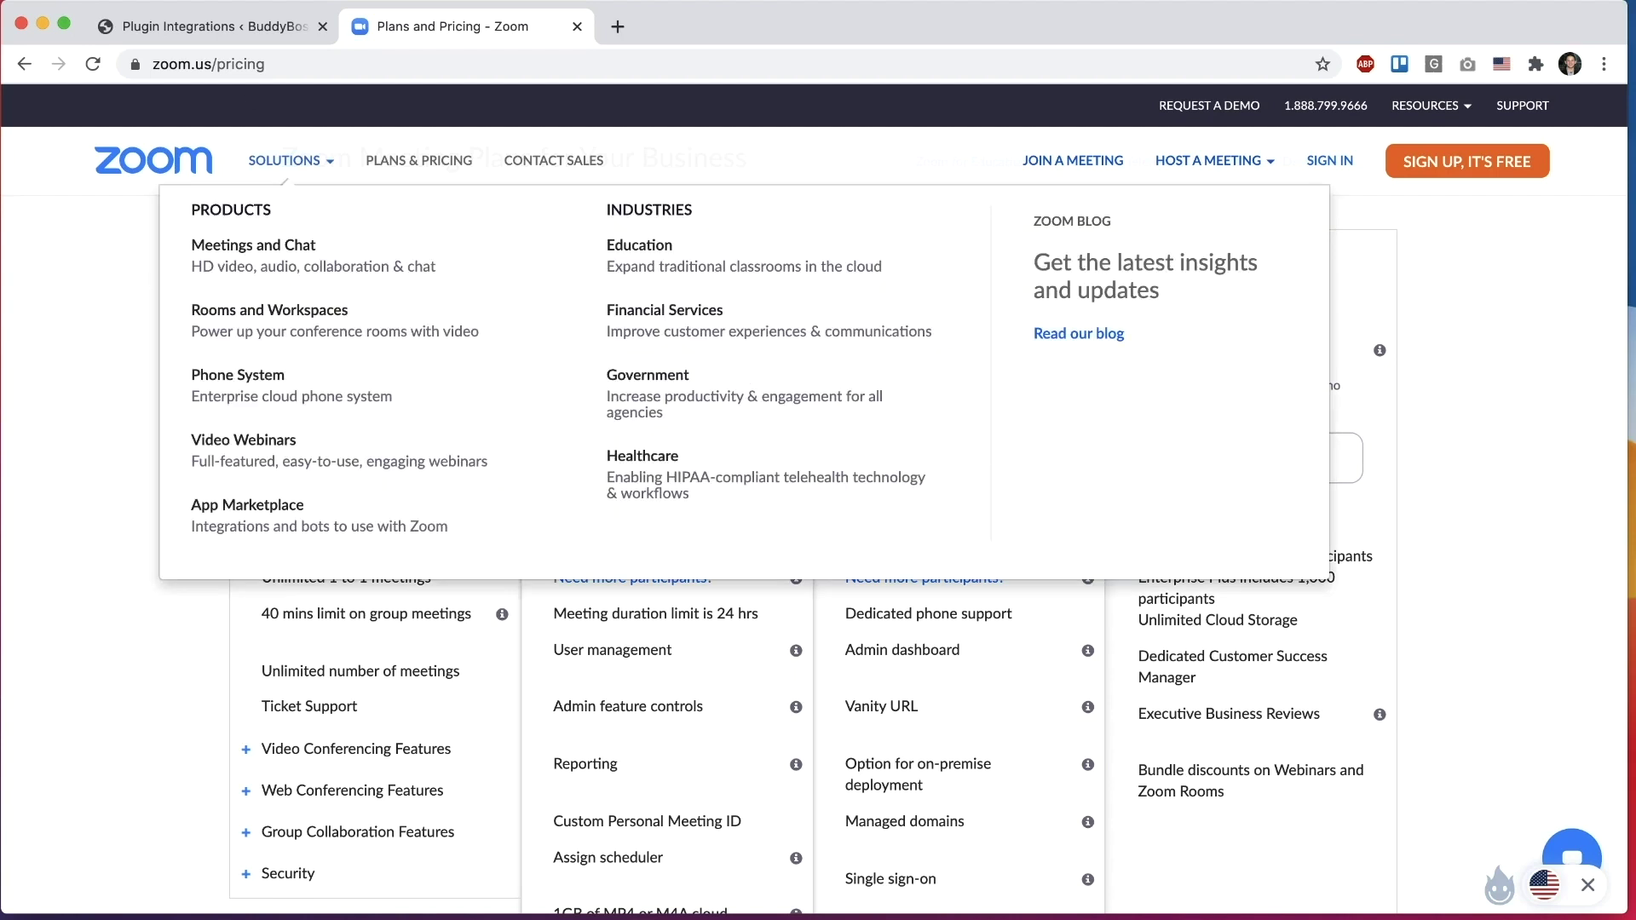
click(290, 25)
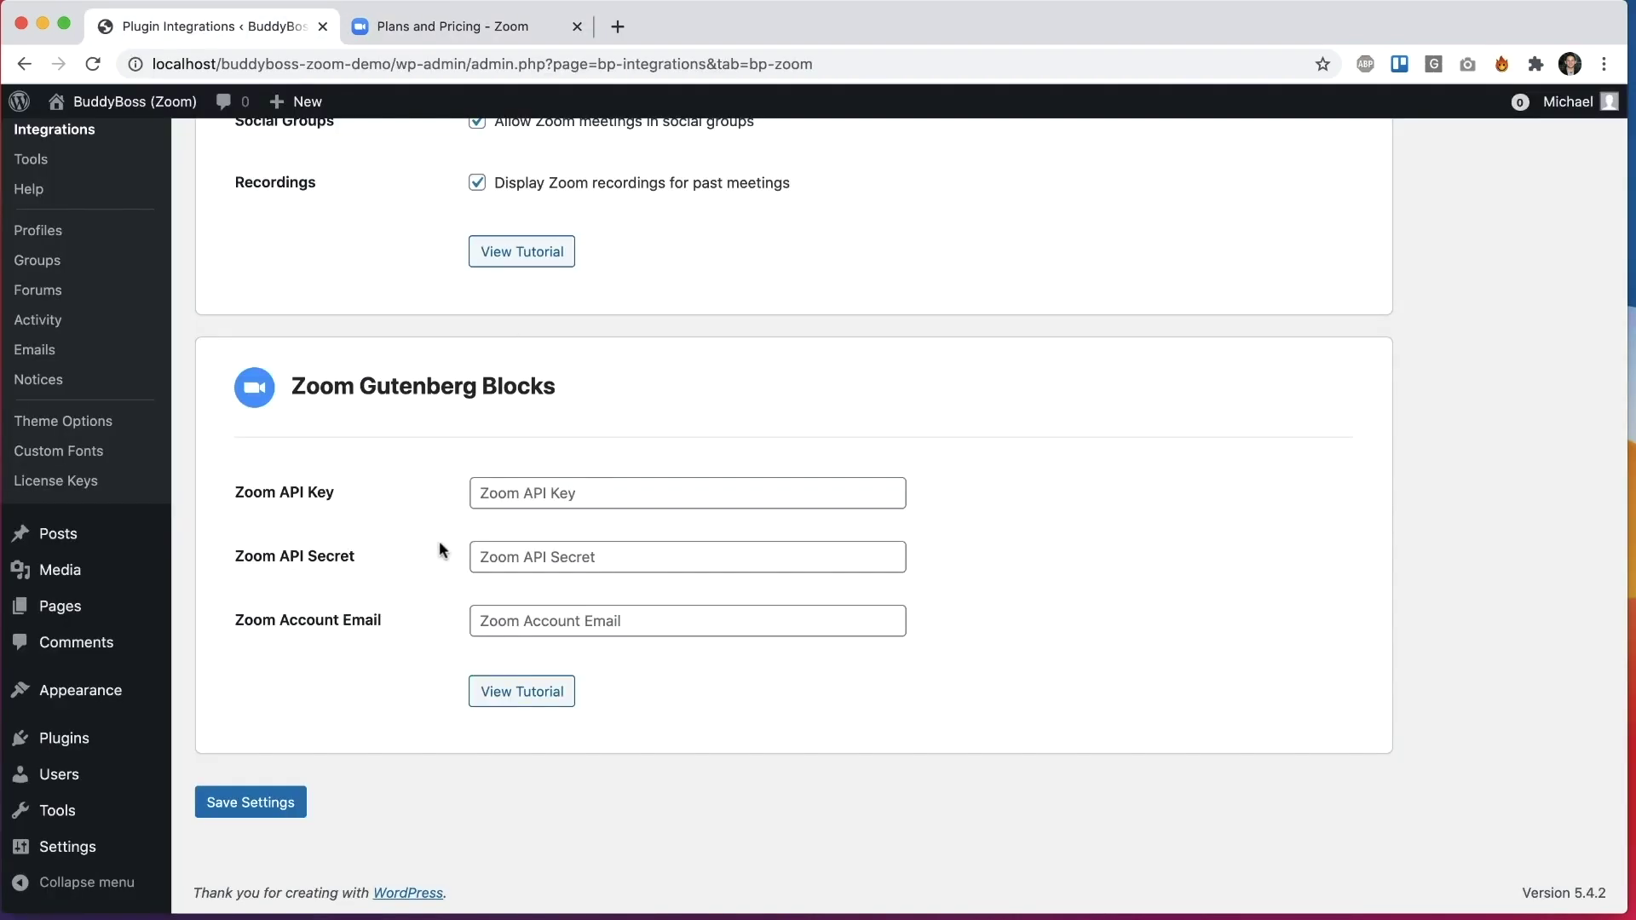
click(448, 32)
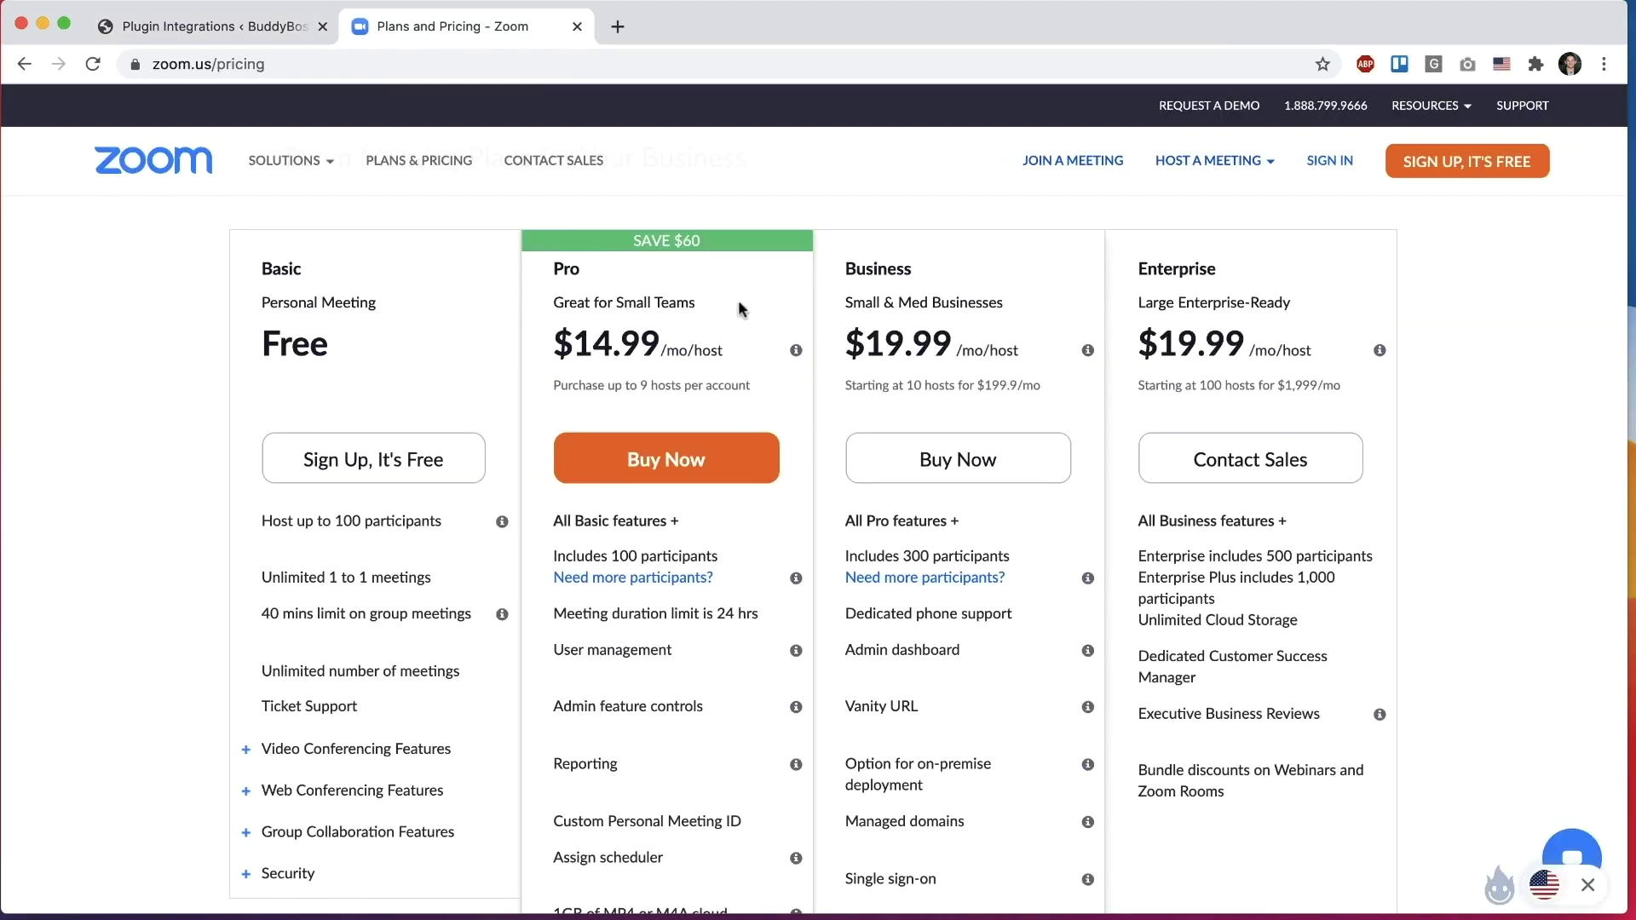
scroll(738, 309, down, 2)
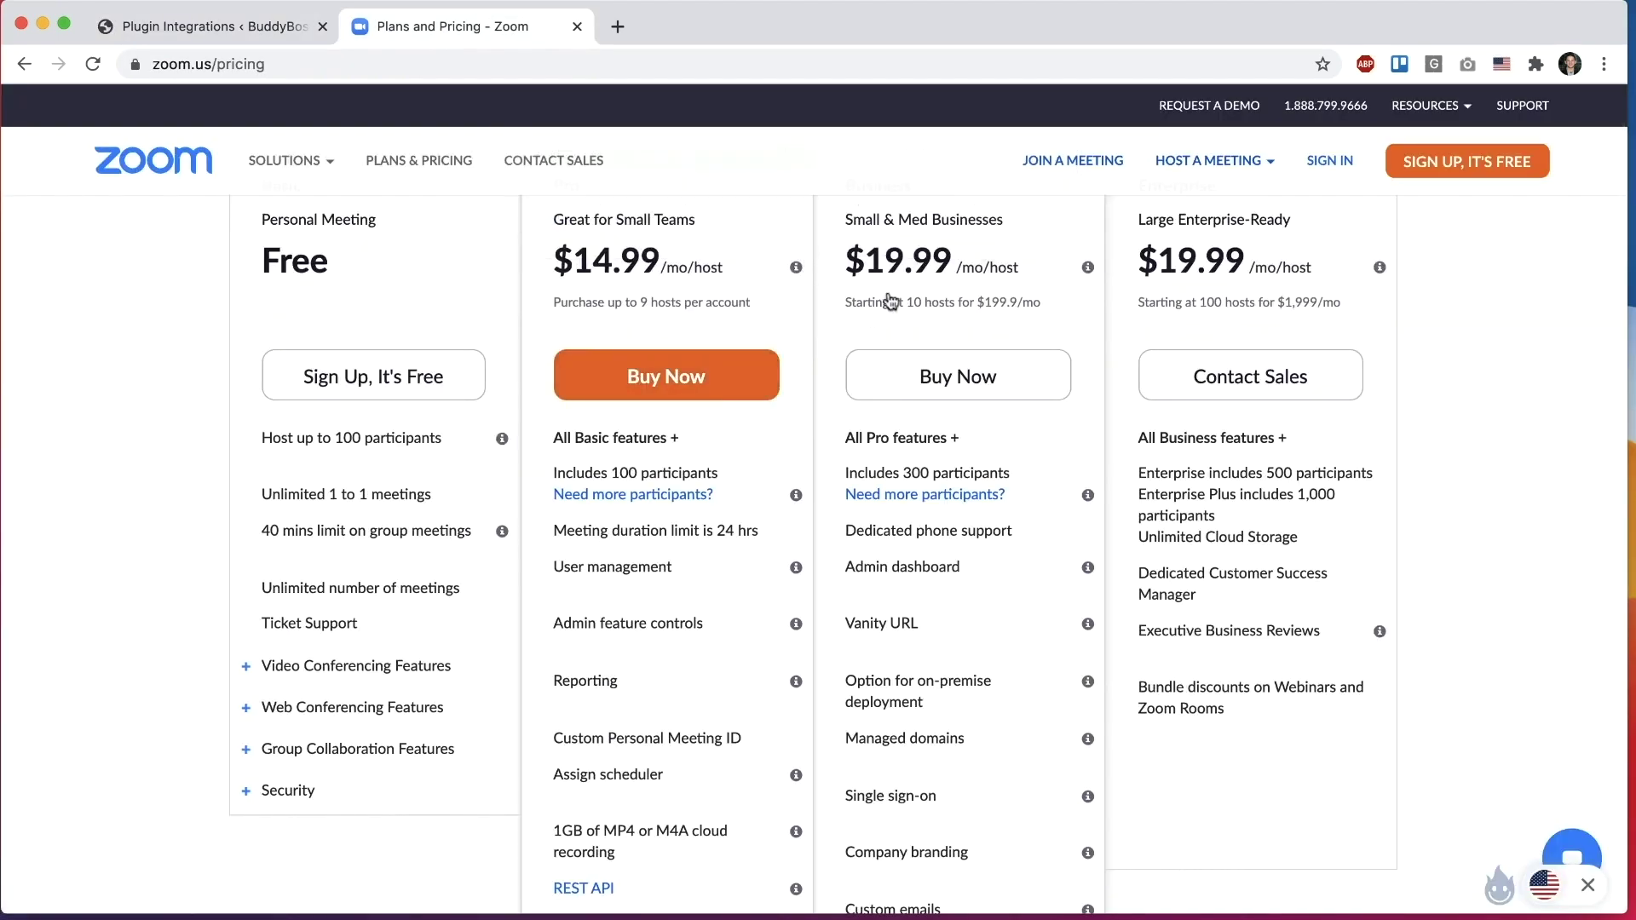
scroll(974, 232, up, 1)
scroll(1041, 558, down, 5)
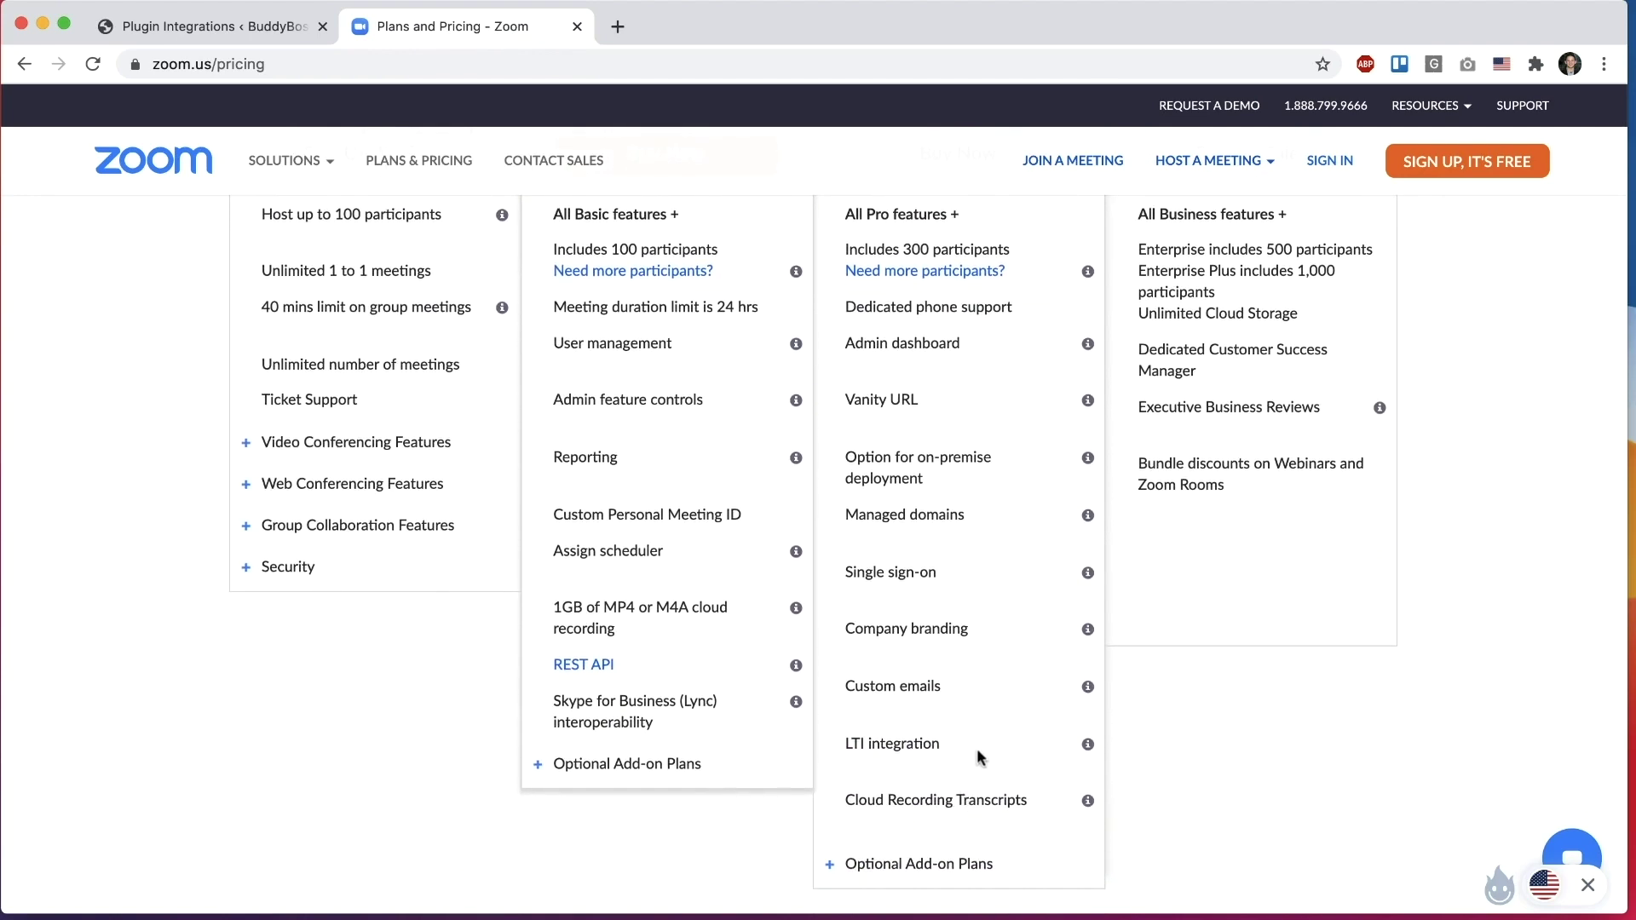
scroll(978, 756, up, 5)
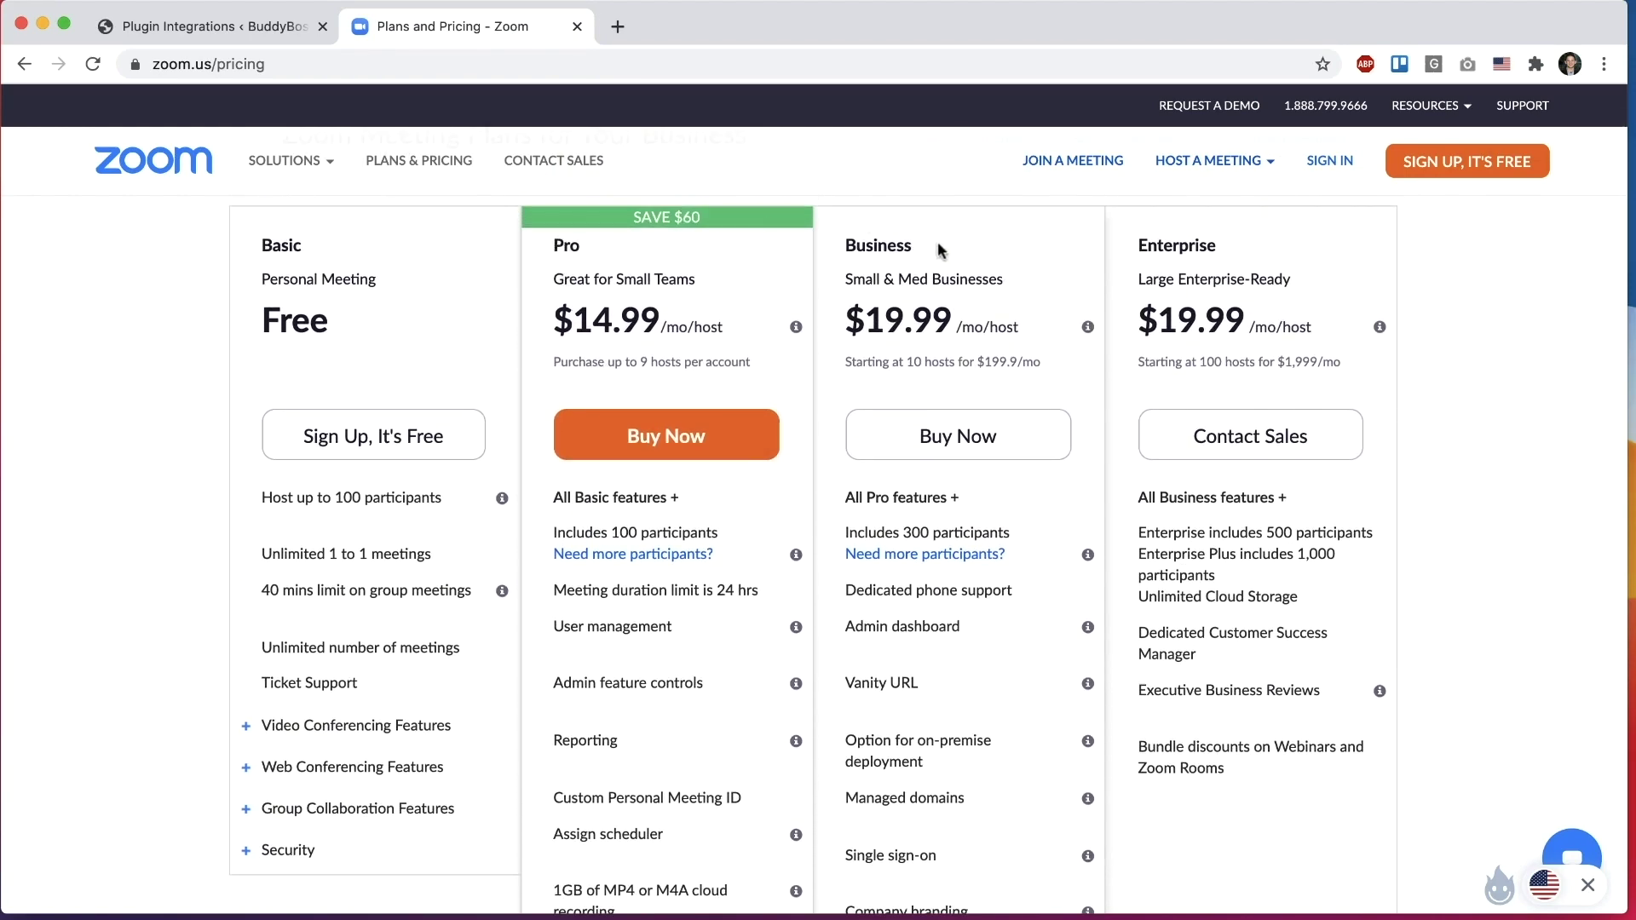
click(249, 34)
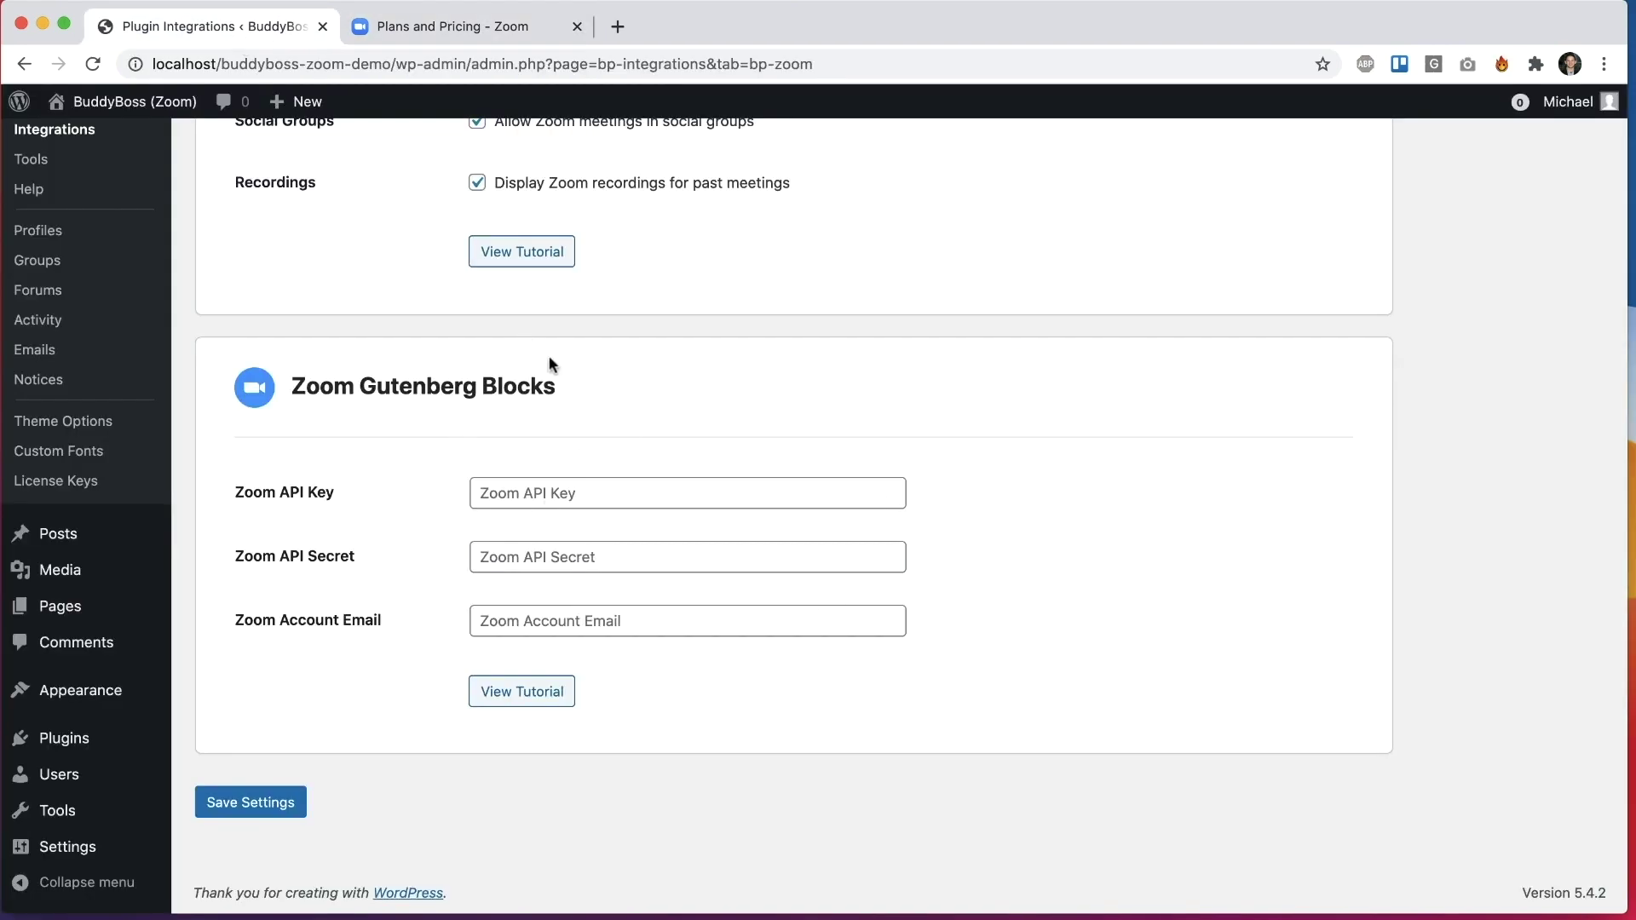
Step: Close the Zoom Plans and Pricing tab and open a new browser tab
drag(558, 383, 358, 387)
click(406, 475)
click(576, 27)
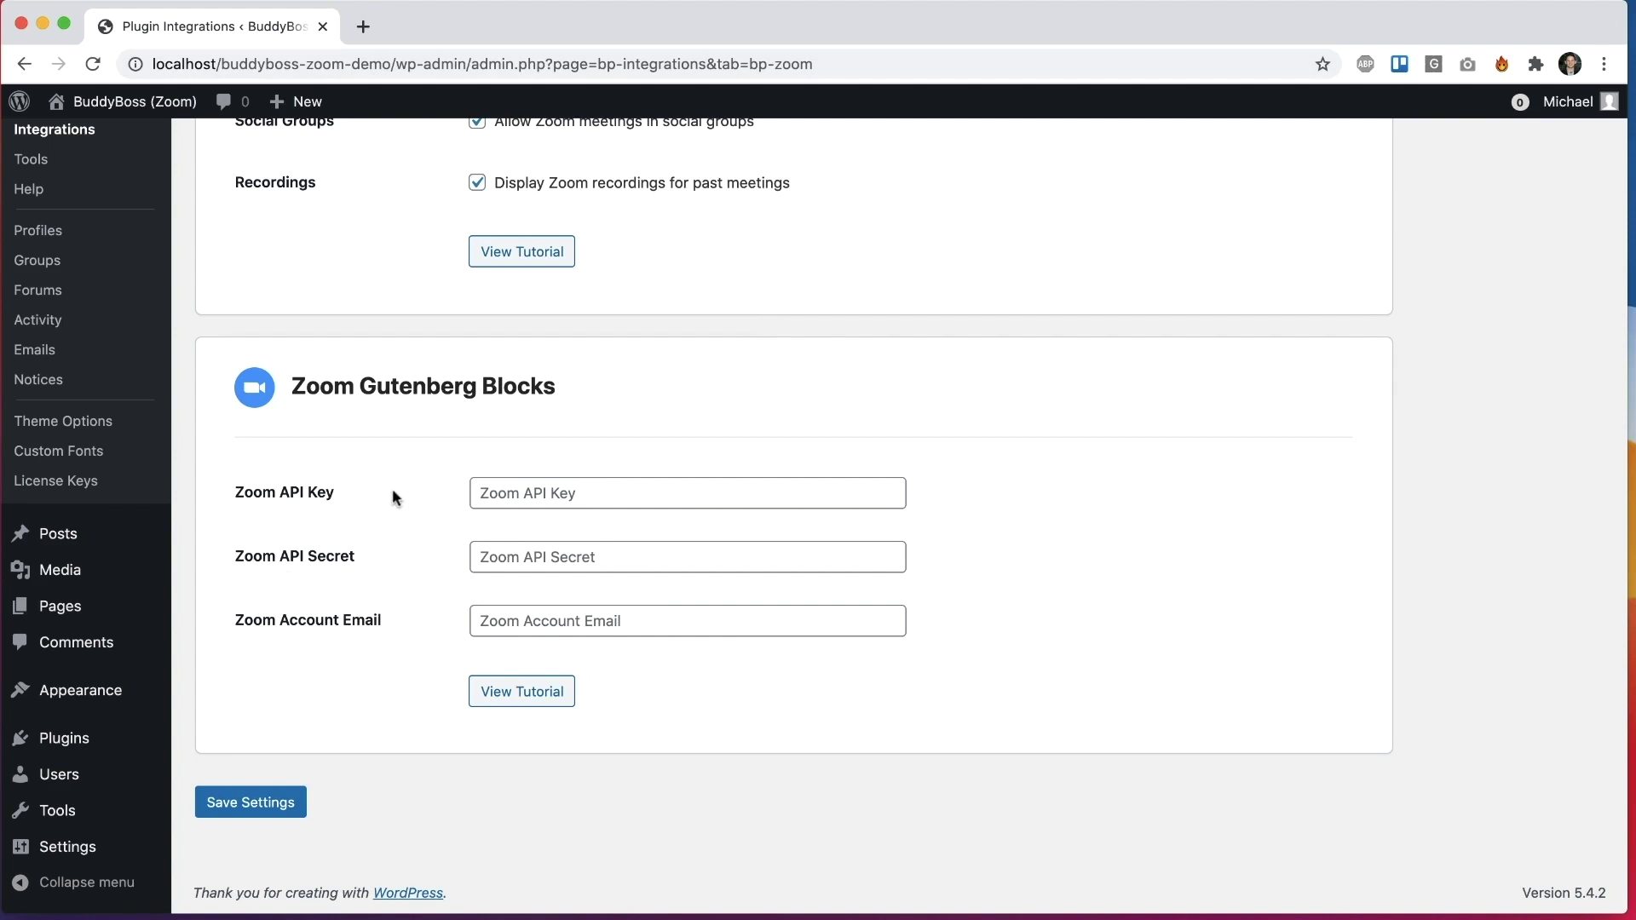
key(super+t)
Step: Go to marketplace.zoom.us, sign in, and start building a new app
text(marketplace.zoom.us)
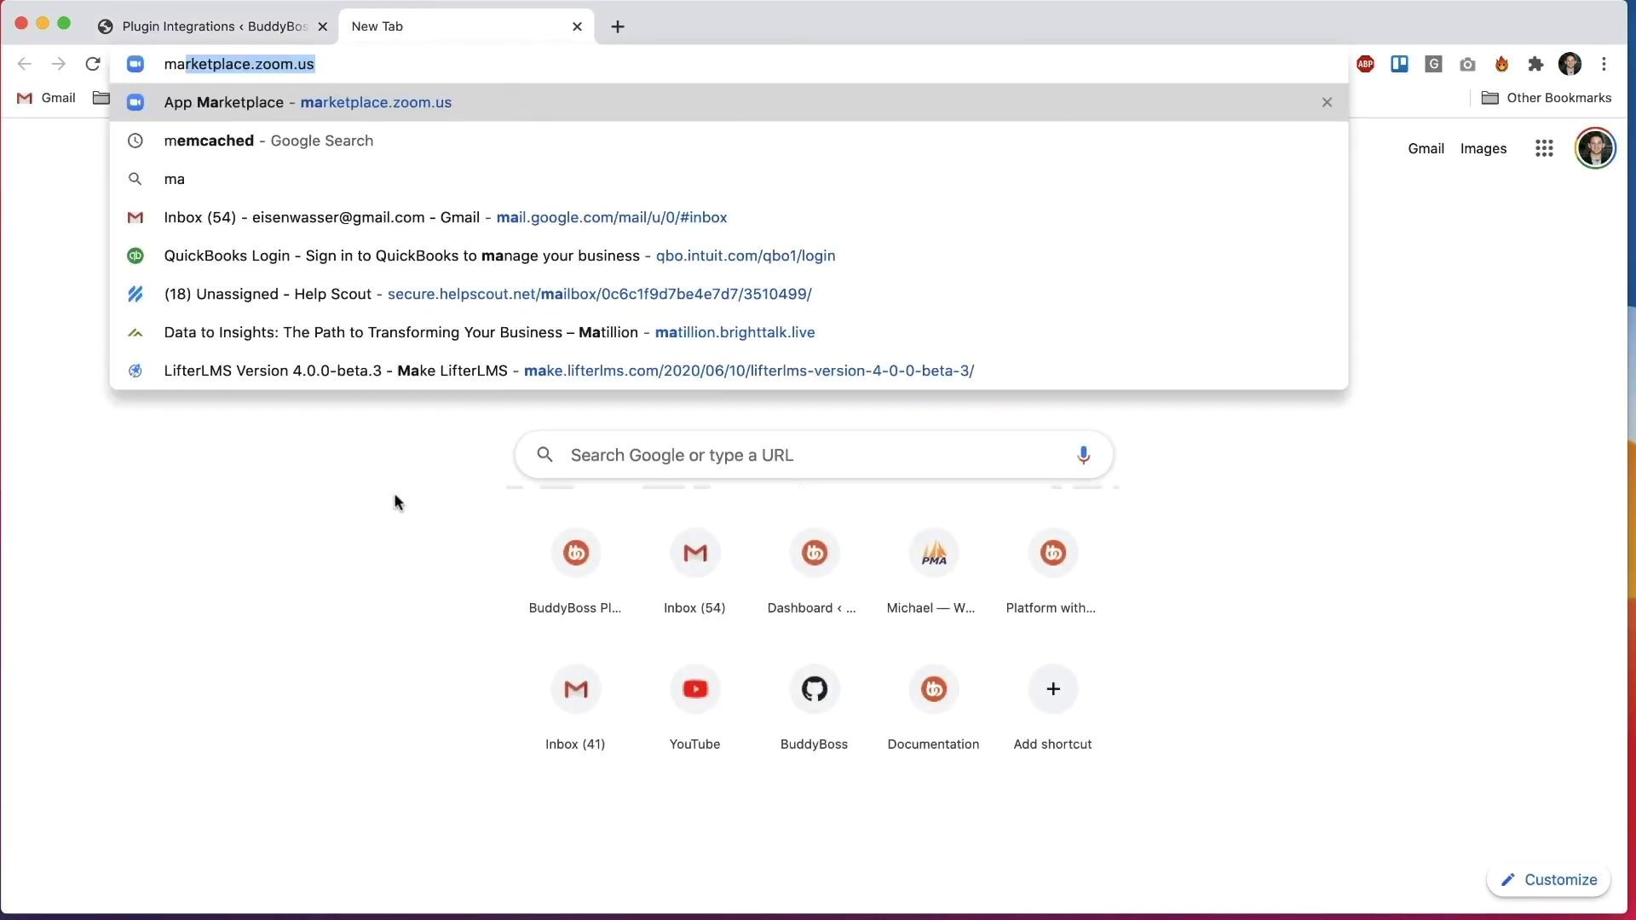
key(Return)
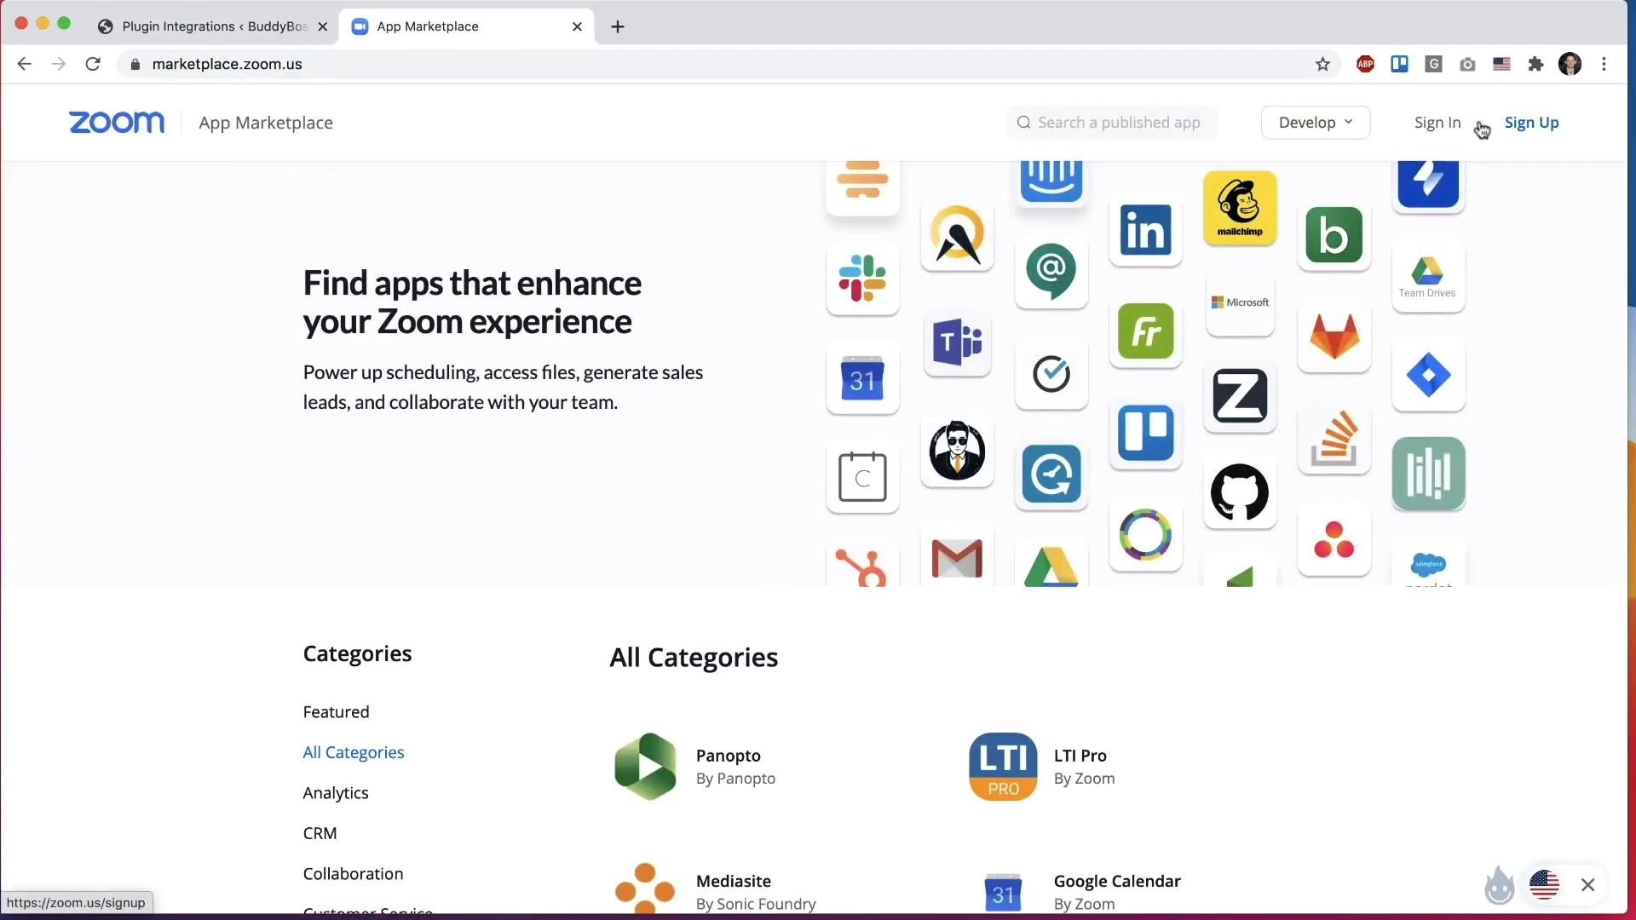
click(1448, 124)
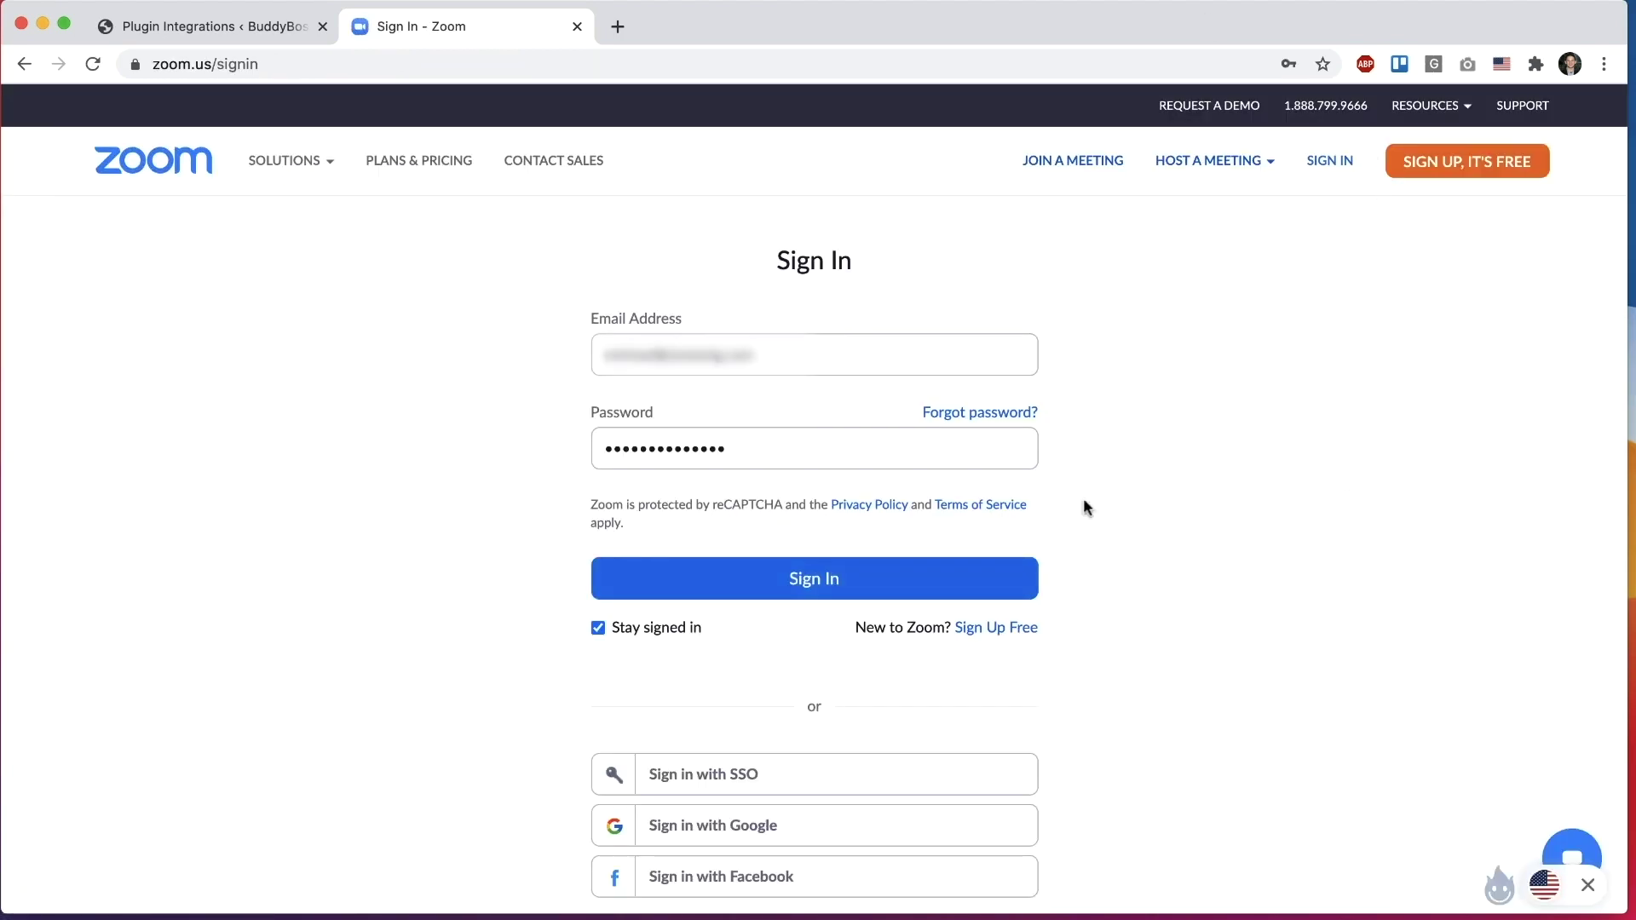
click(817, 568)
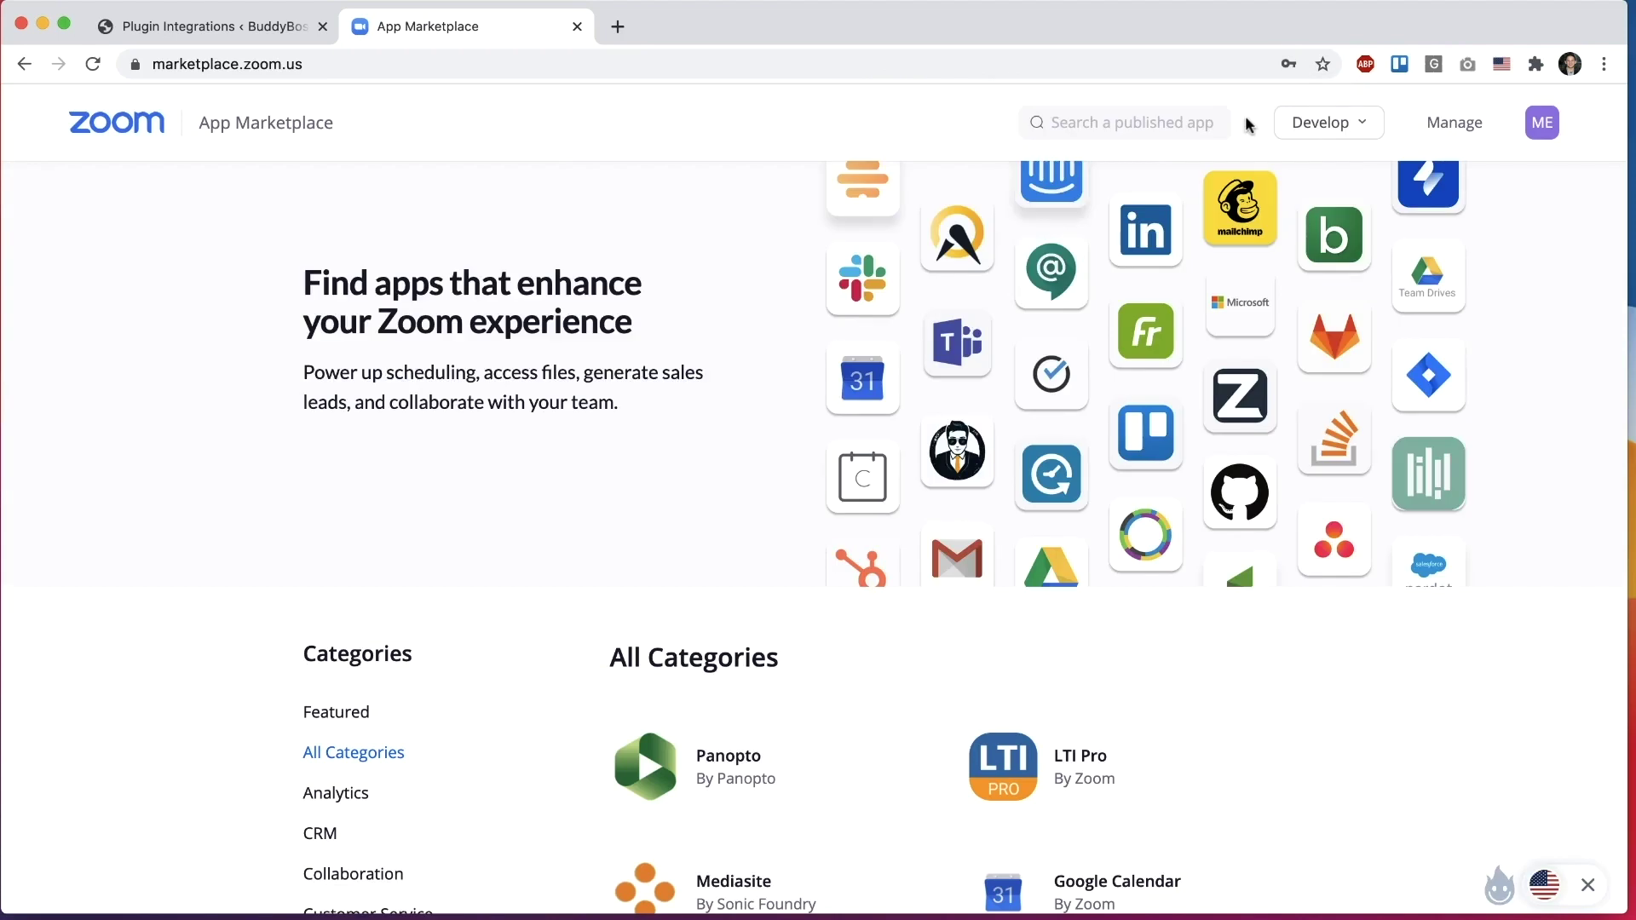
click(1283, 128)
click(1264, 174)
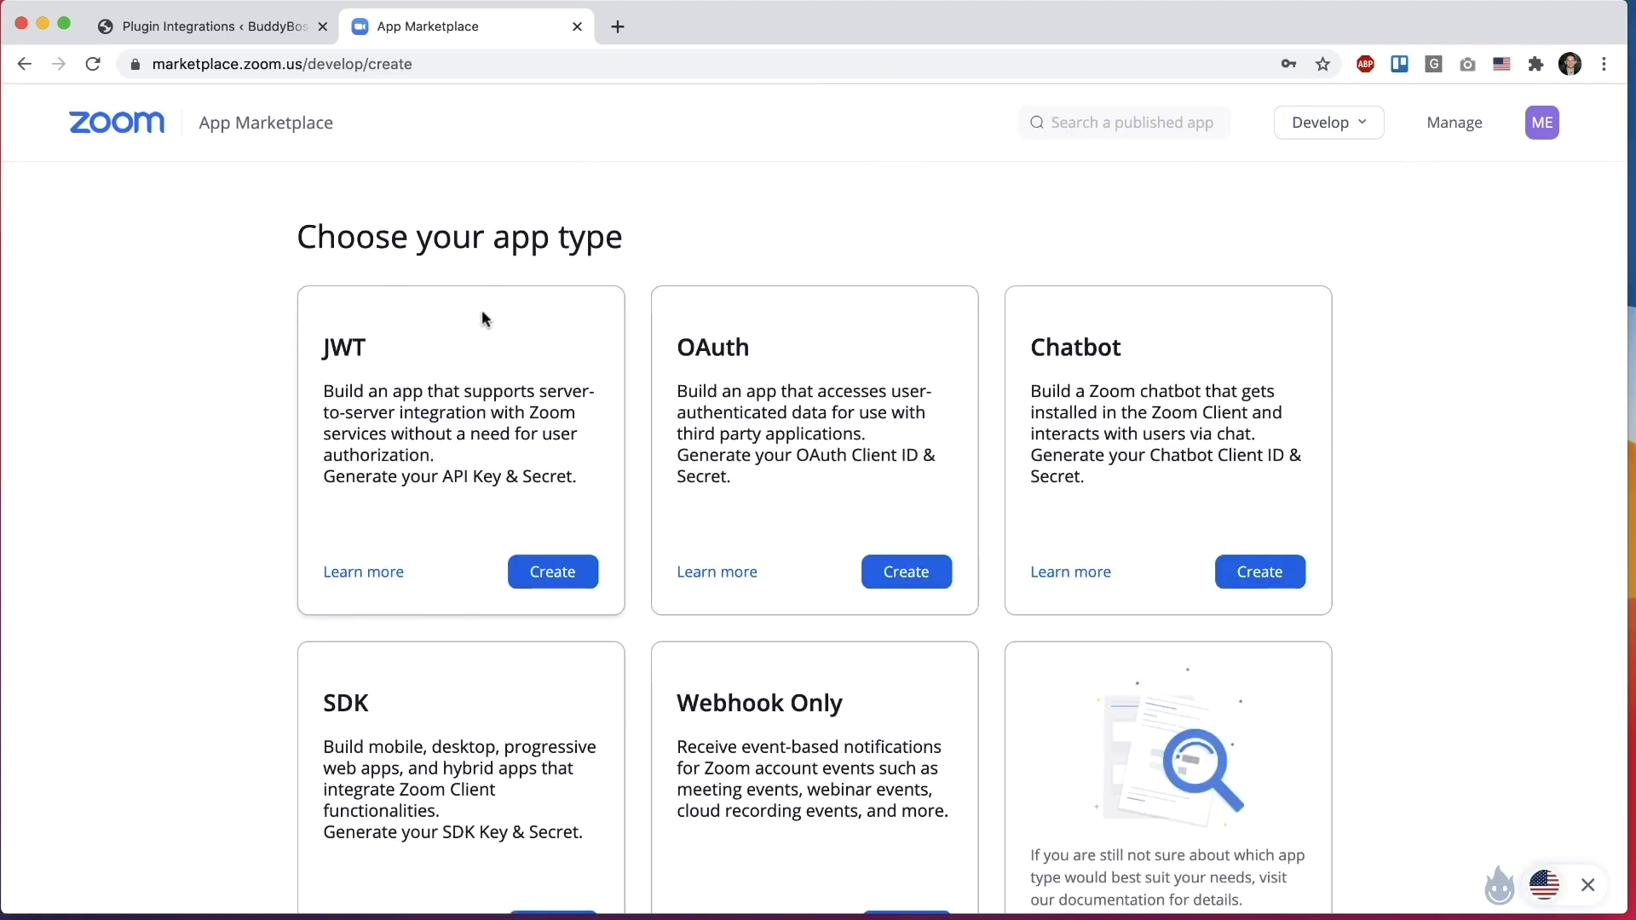
Step: Create a JWT app named 'Zoom Demo'
drag(320, 342, 369, 354)
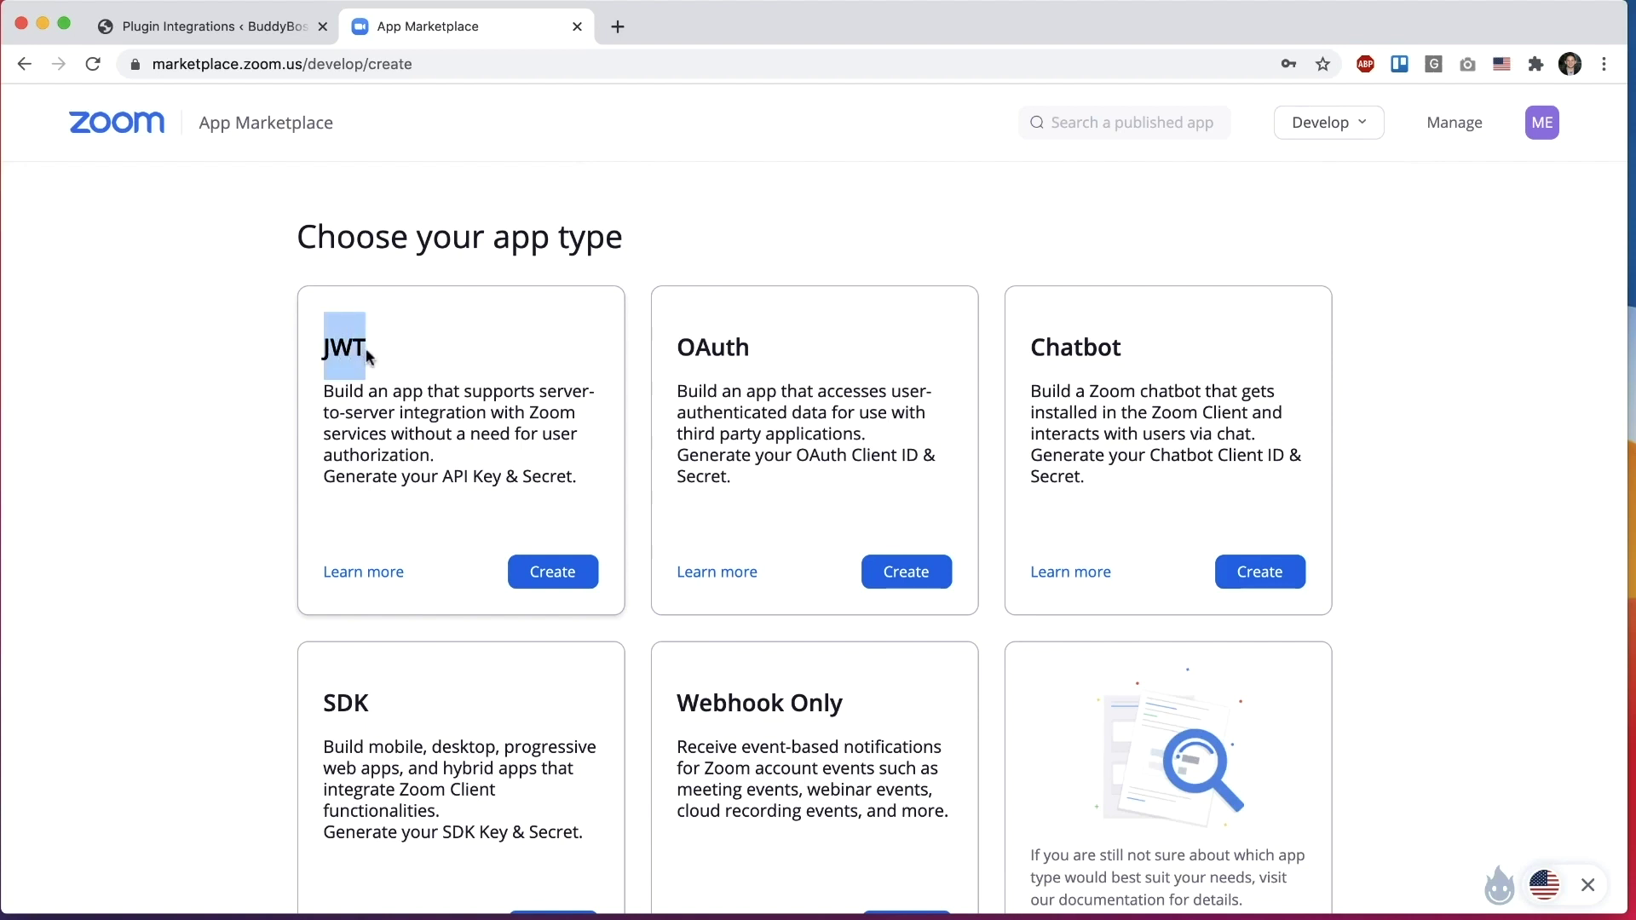
click(413, 352)
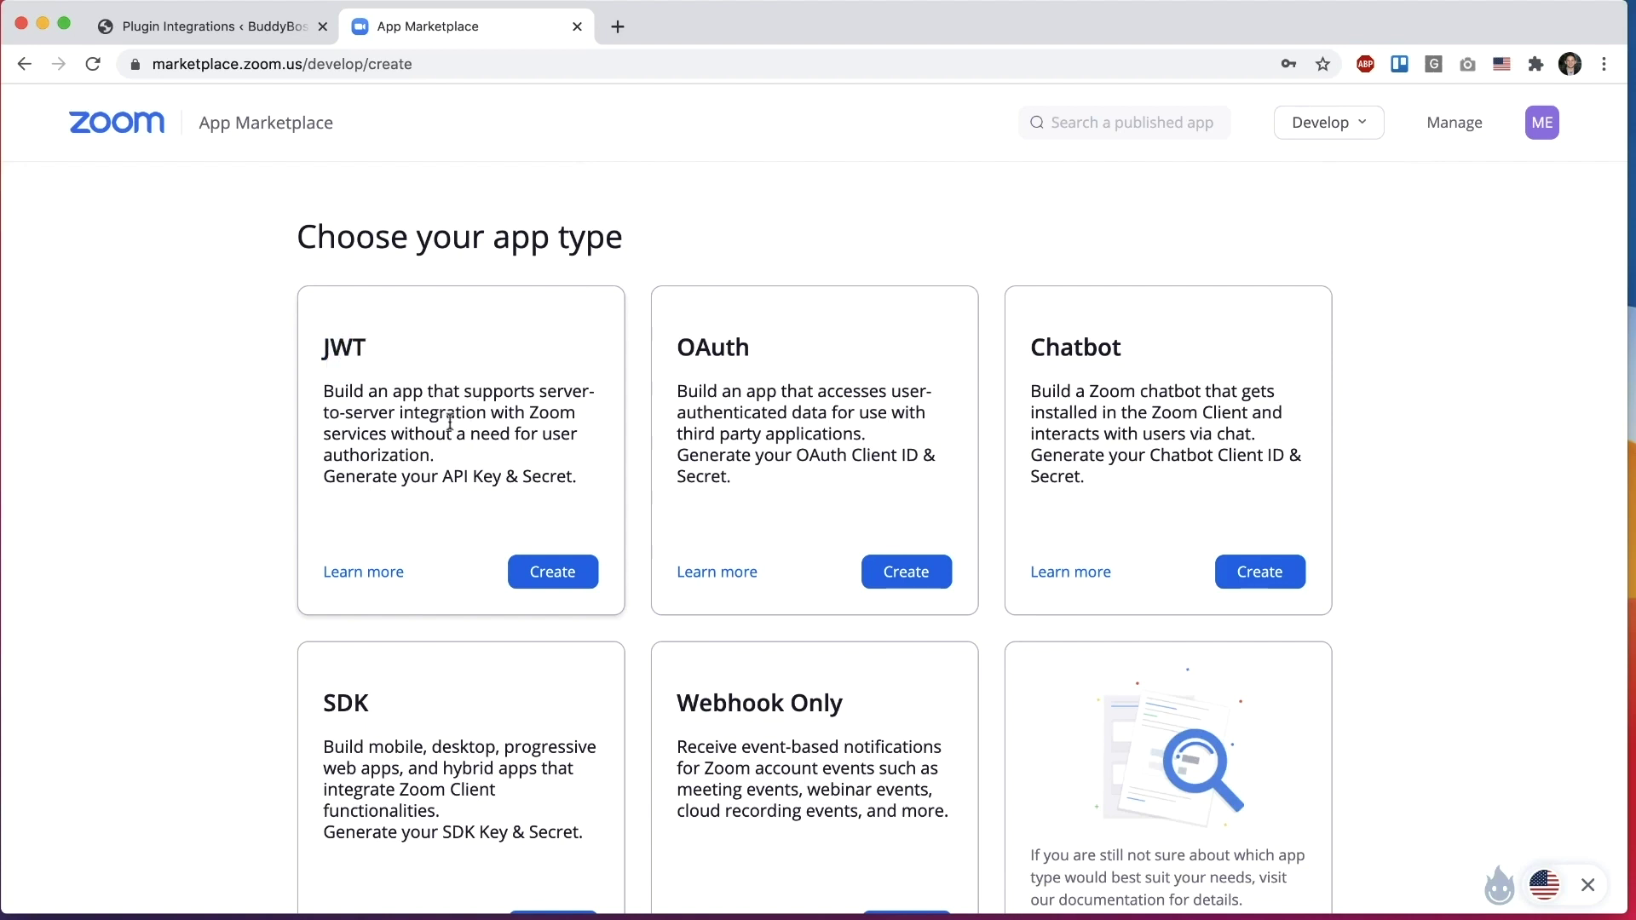
click(556, 573)
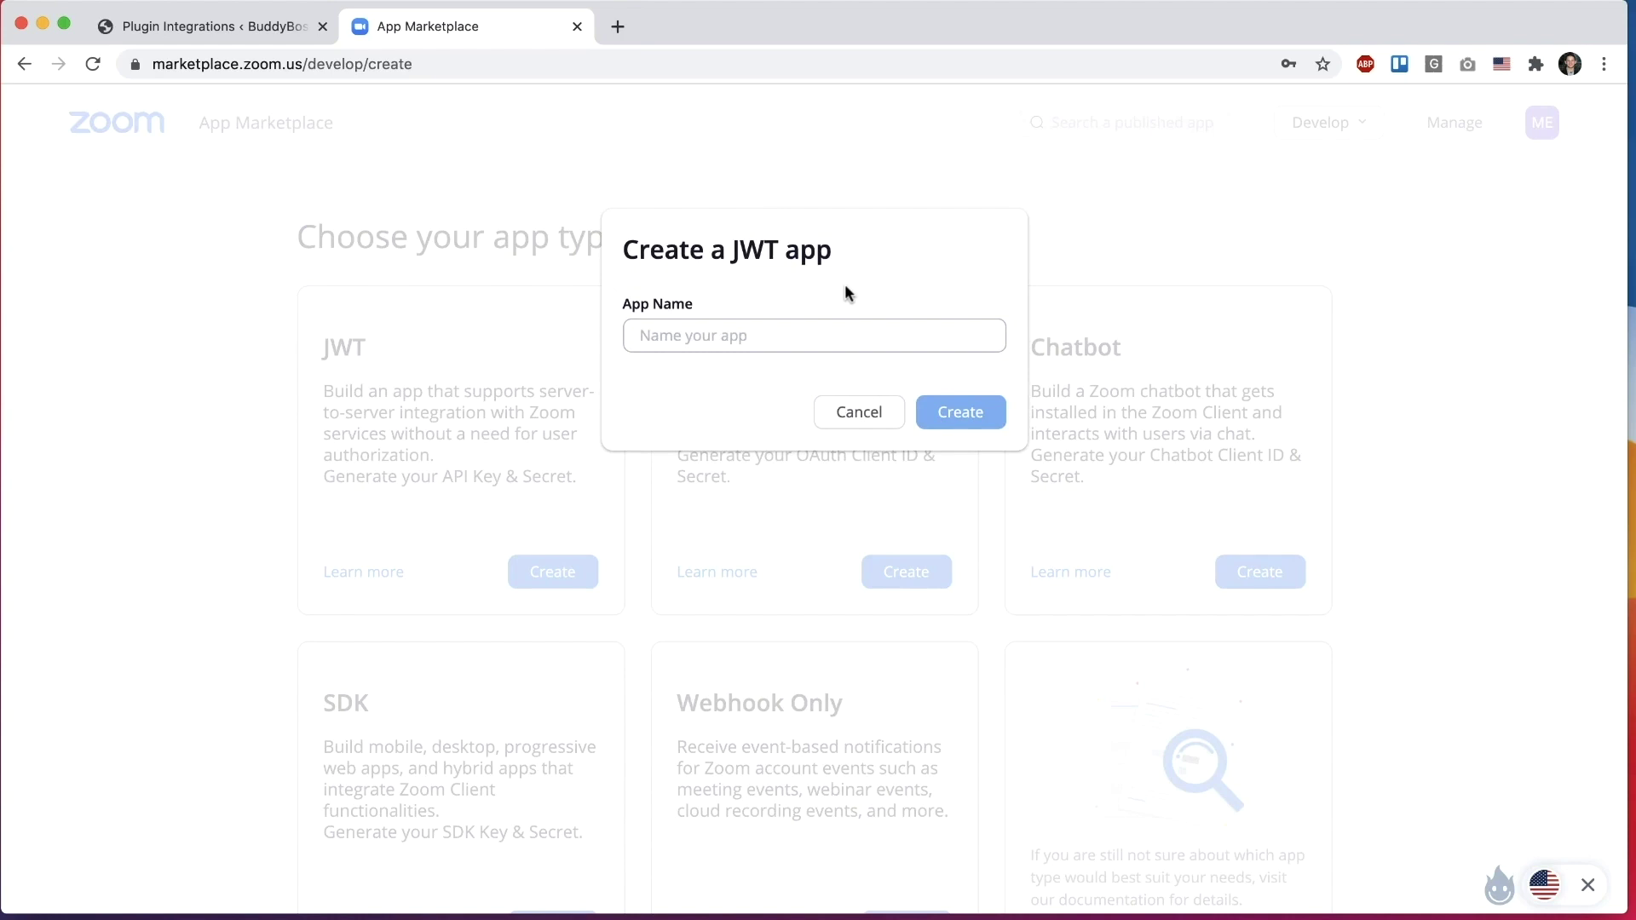
text(Z)
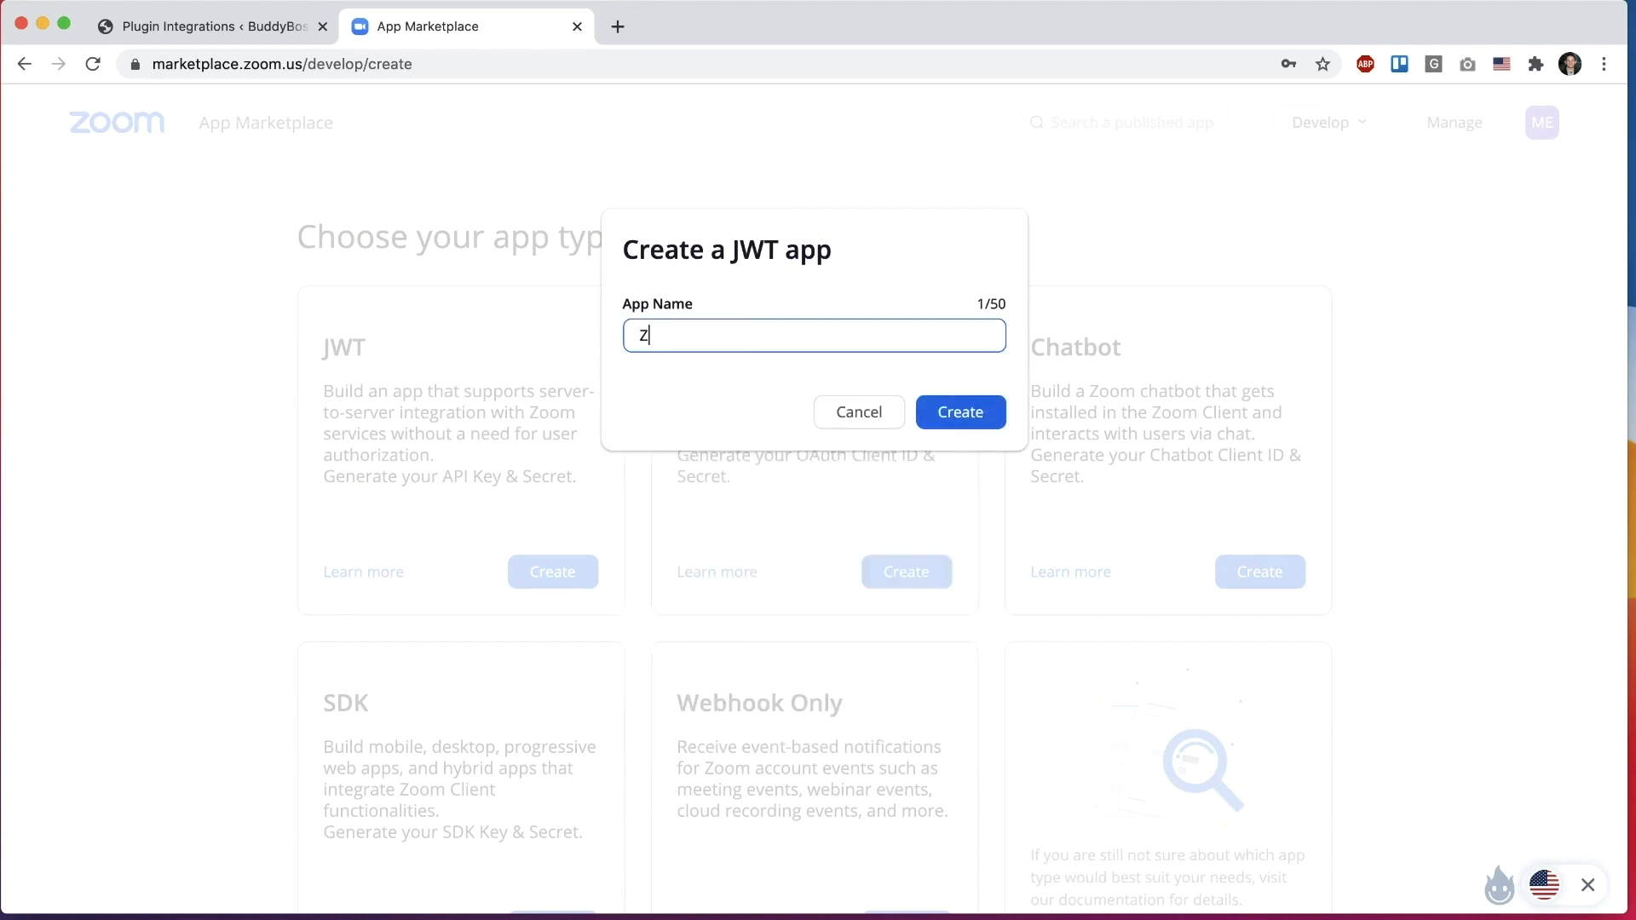
text(oom Demo)
click(934, 407)
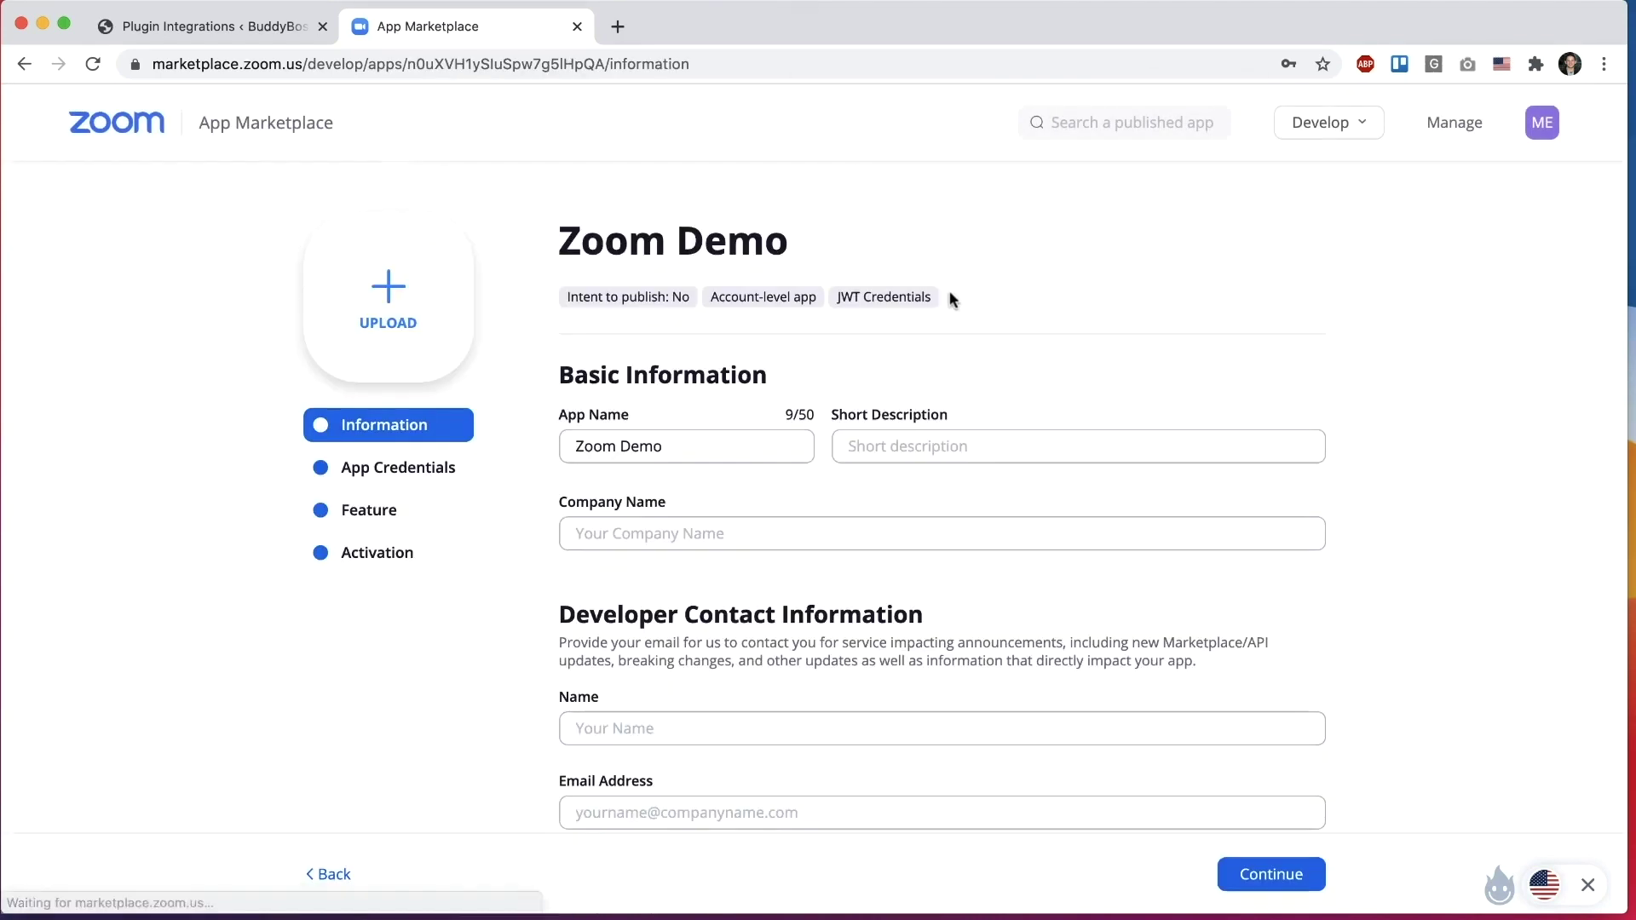
Step: Complete the app information with company BuddyBoss and developer contact, then continue to credentials
scroll(952, 299, down, 5)
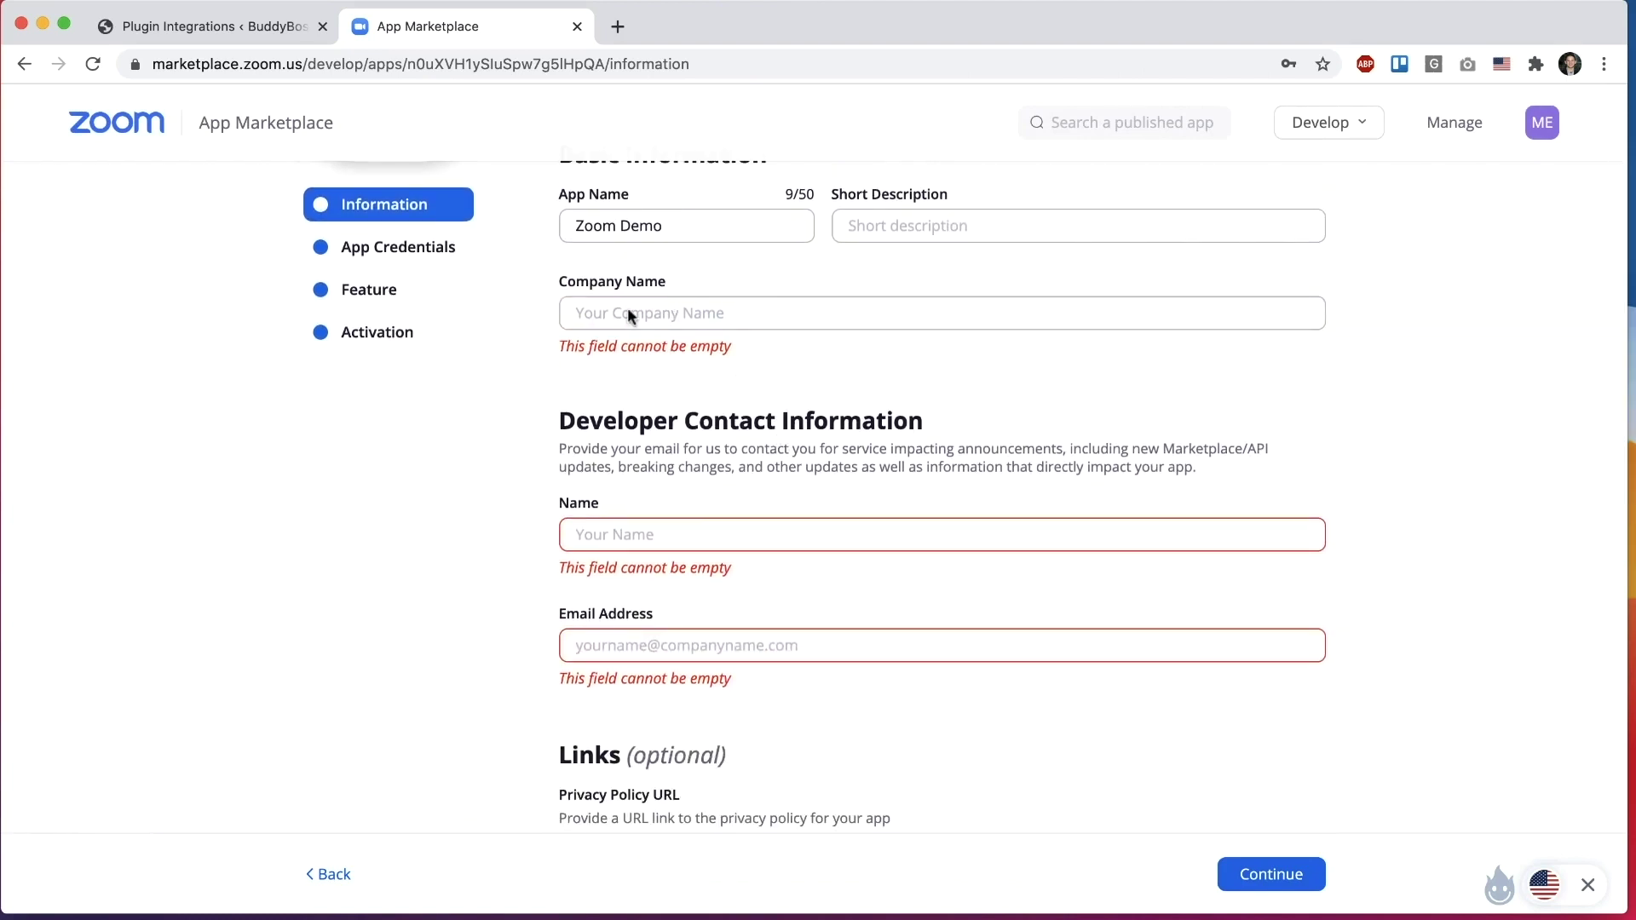
scroll(609, 528, down, 3)
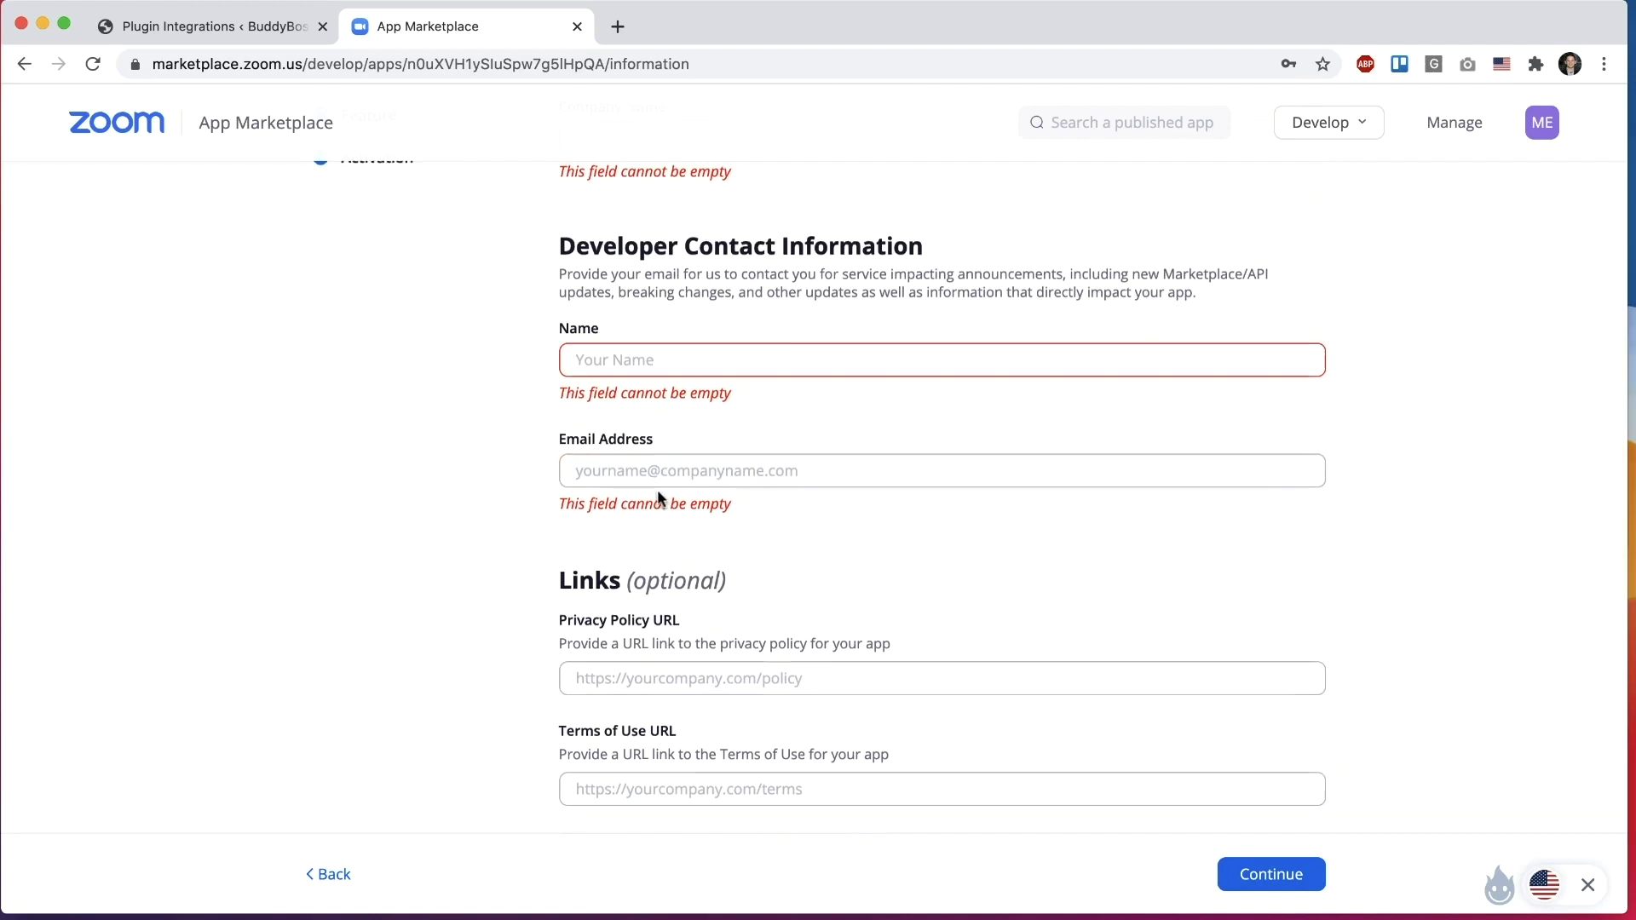
scroll(669, 477, up, 5)
scroll(737, 403, down, 2)
scroll(735, 403, down, 5)
scroll(734, 397, up, 7)
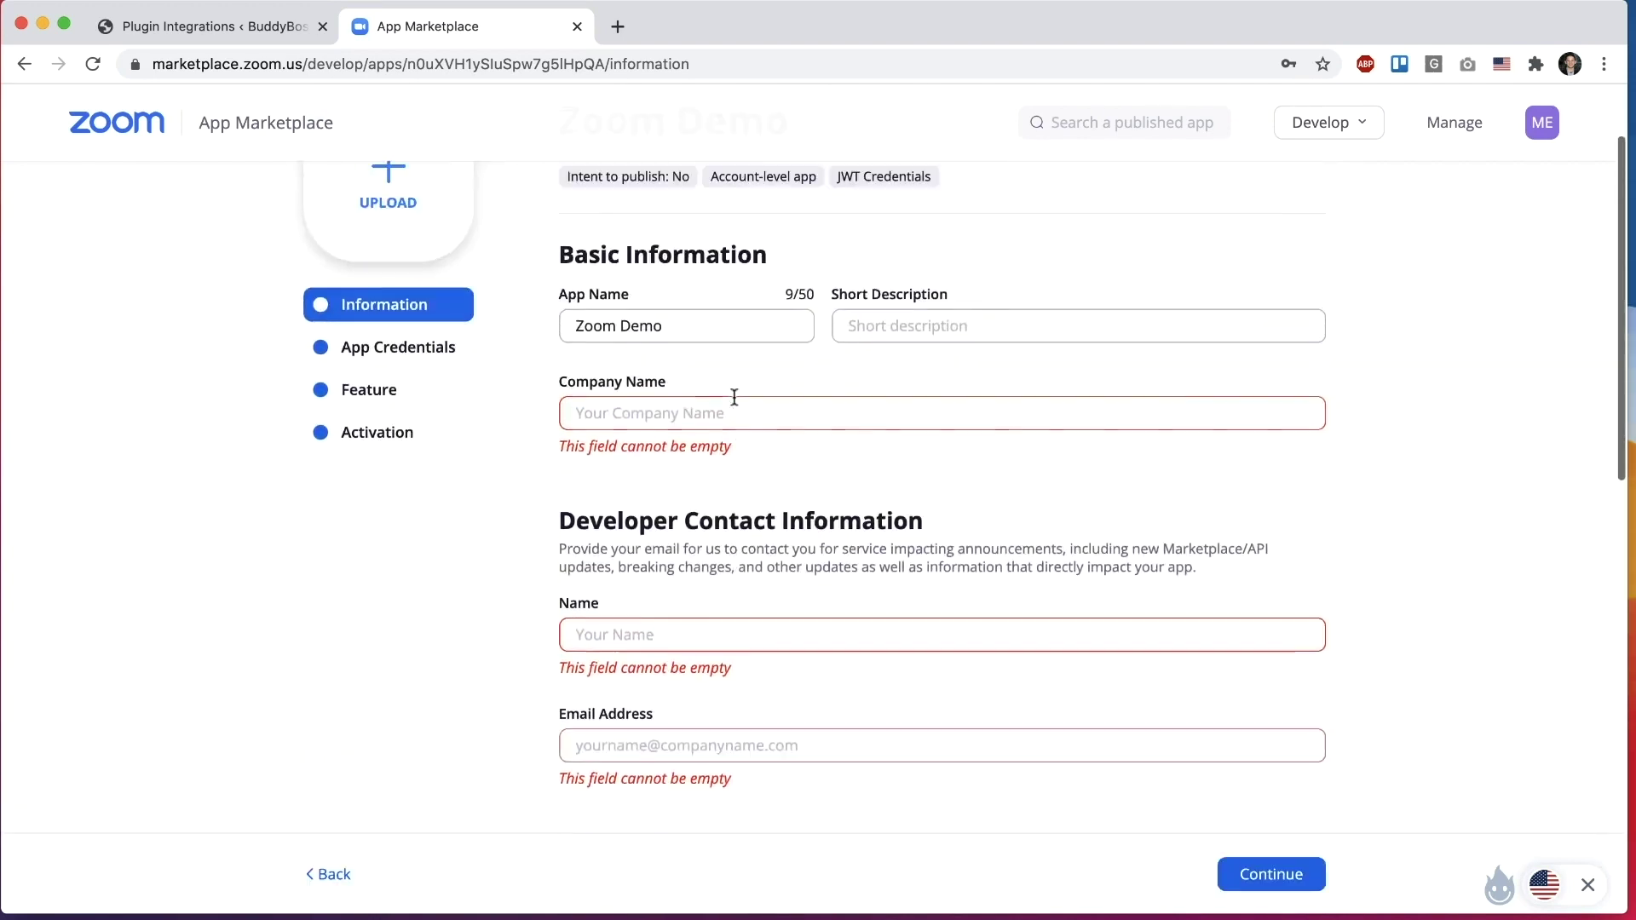
scroll(720, 324, down, 1)
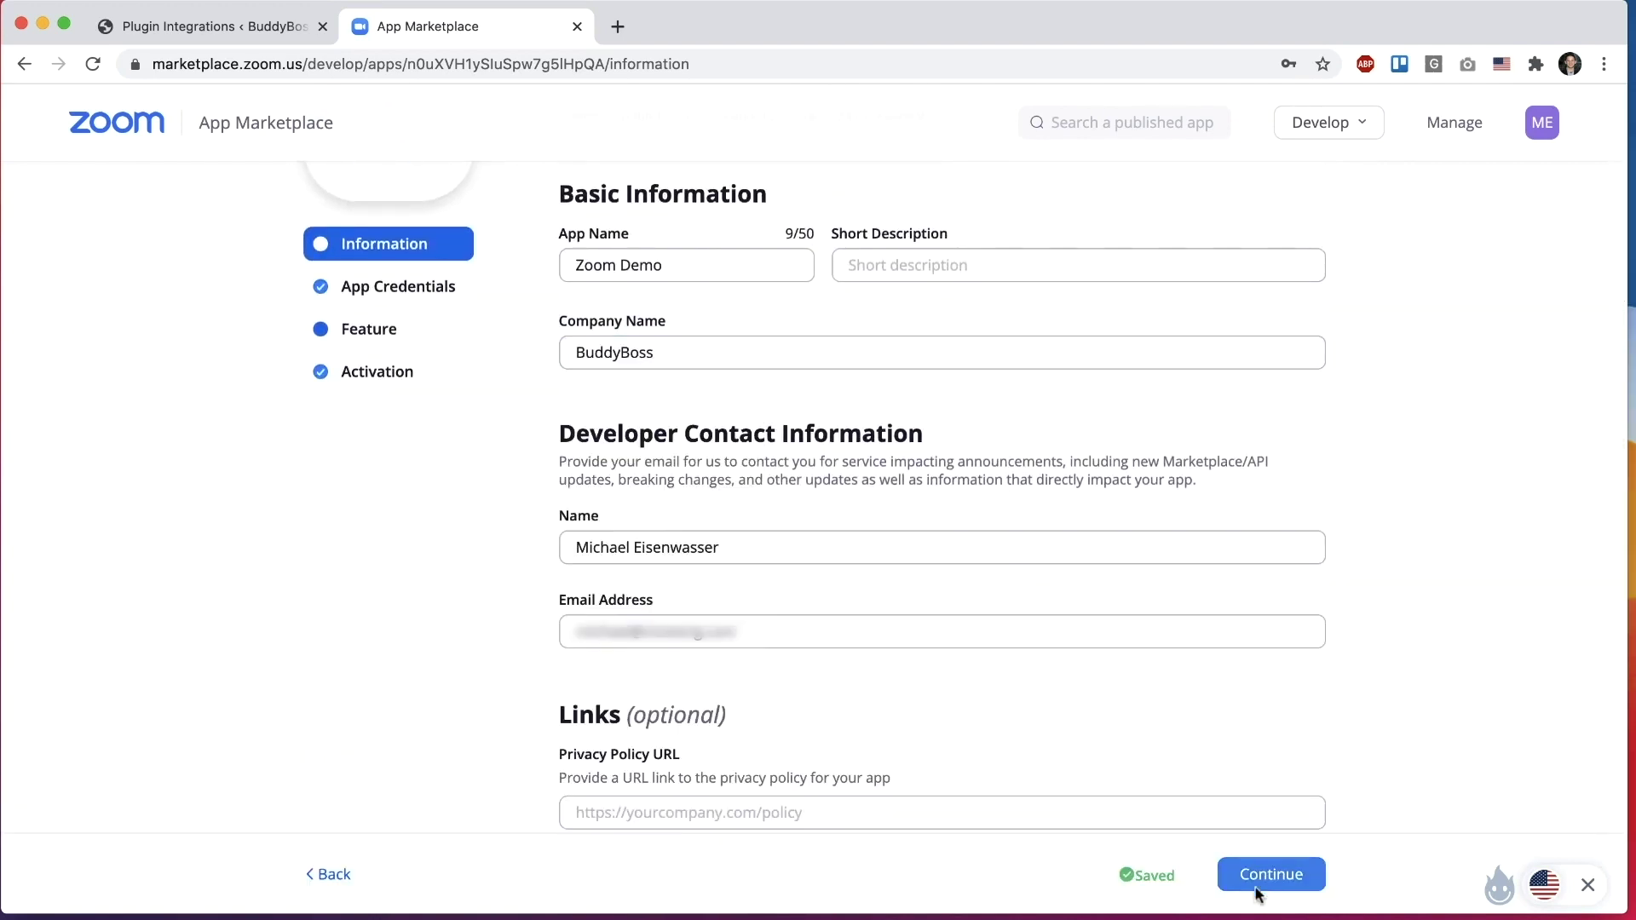
click(1261, 877)
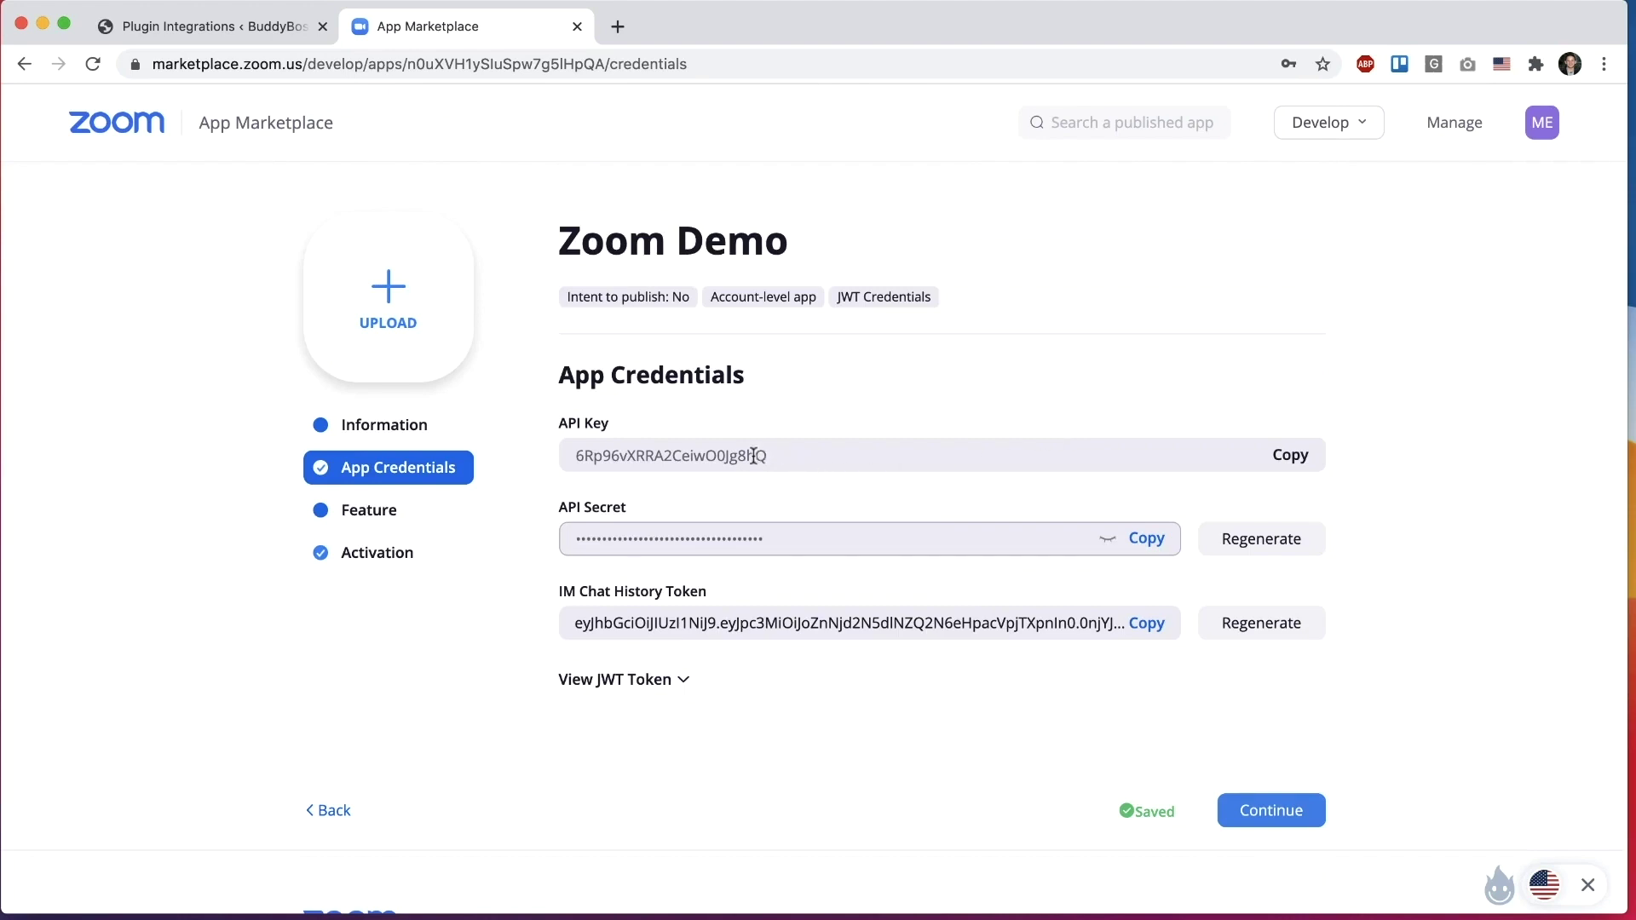
Step: Paste the Zoom Demo app's API Key into the BuddyBoss Zoom API Key field
click(260, 26)
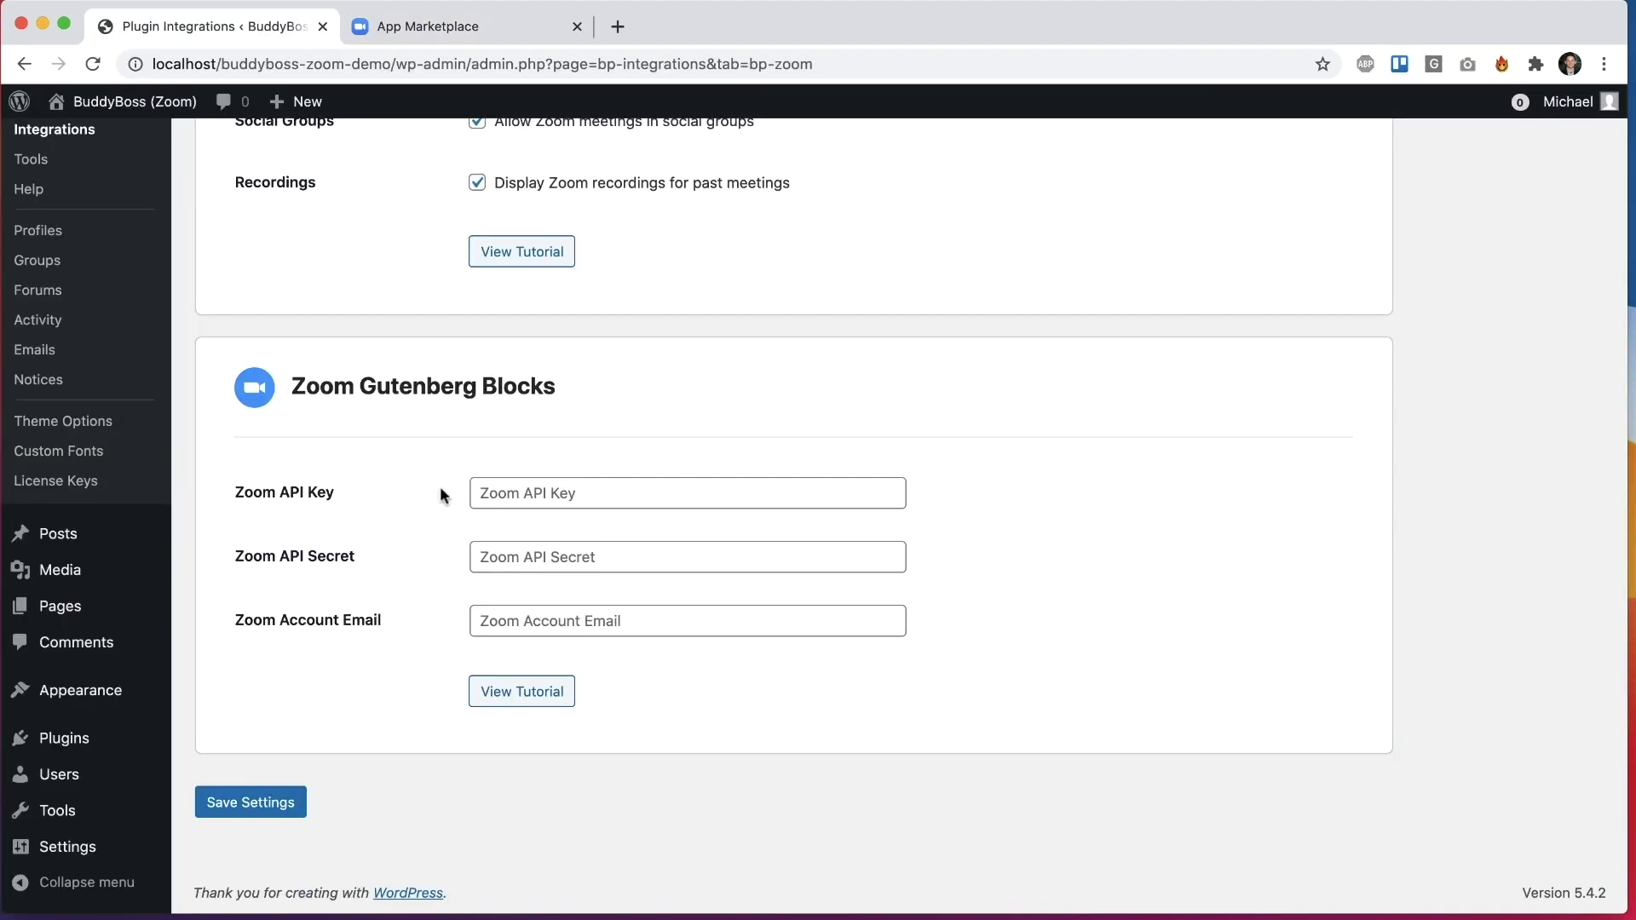
click(446, 19)
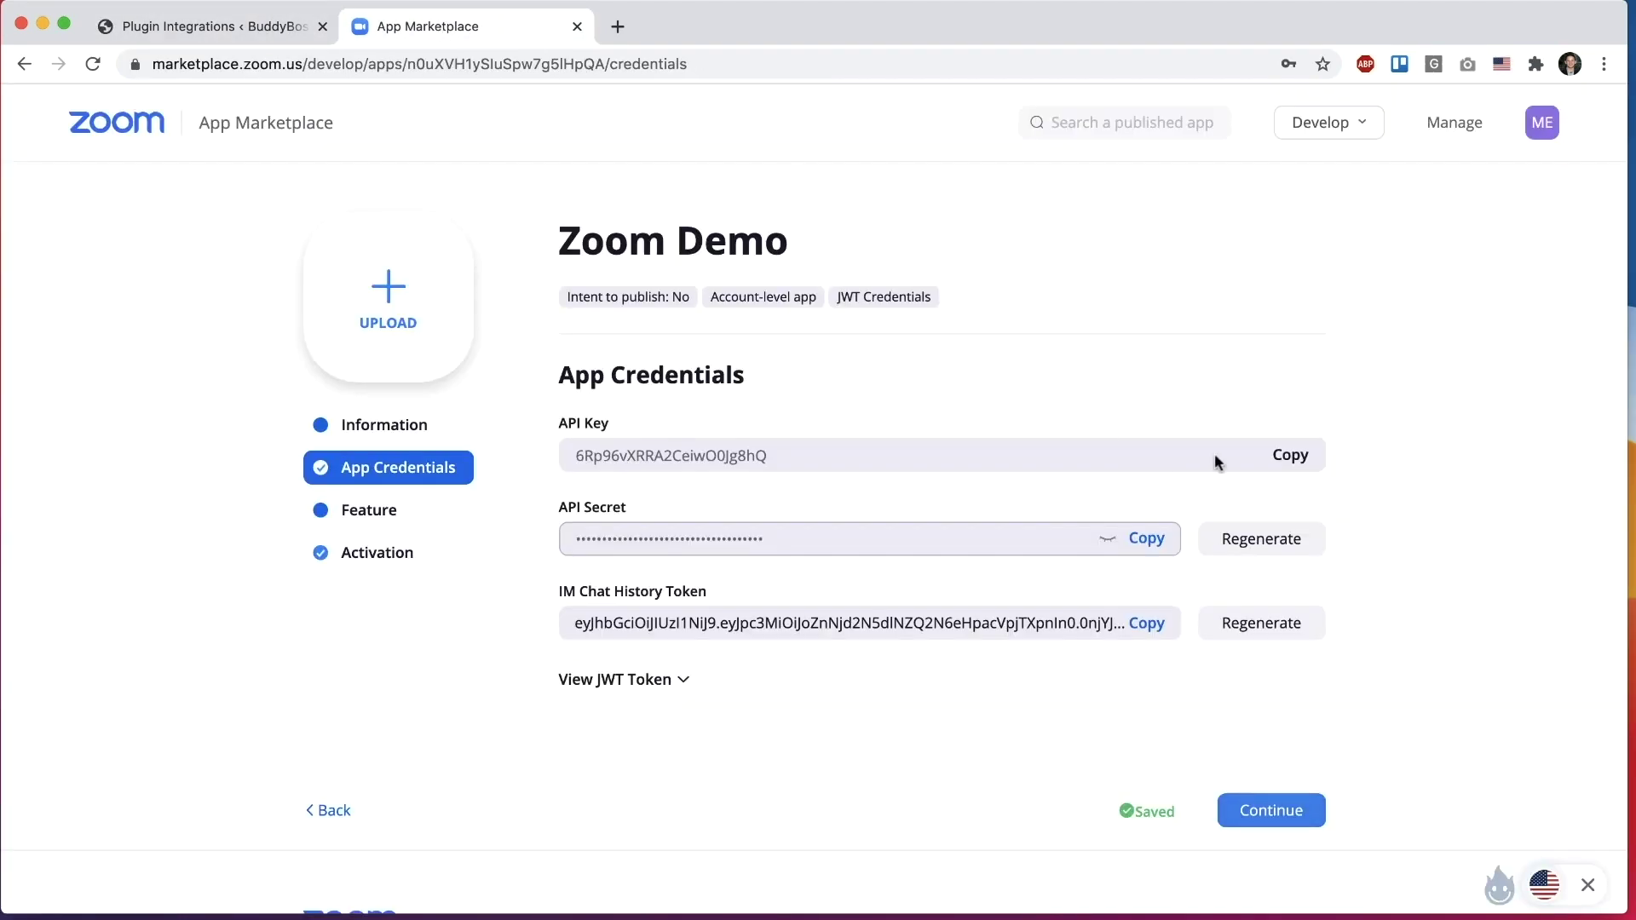
click(1296, 459)
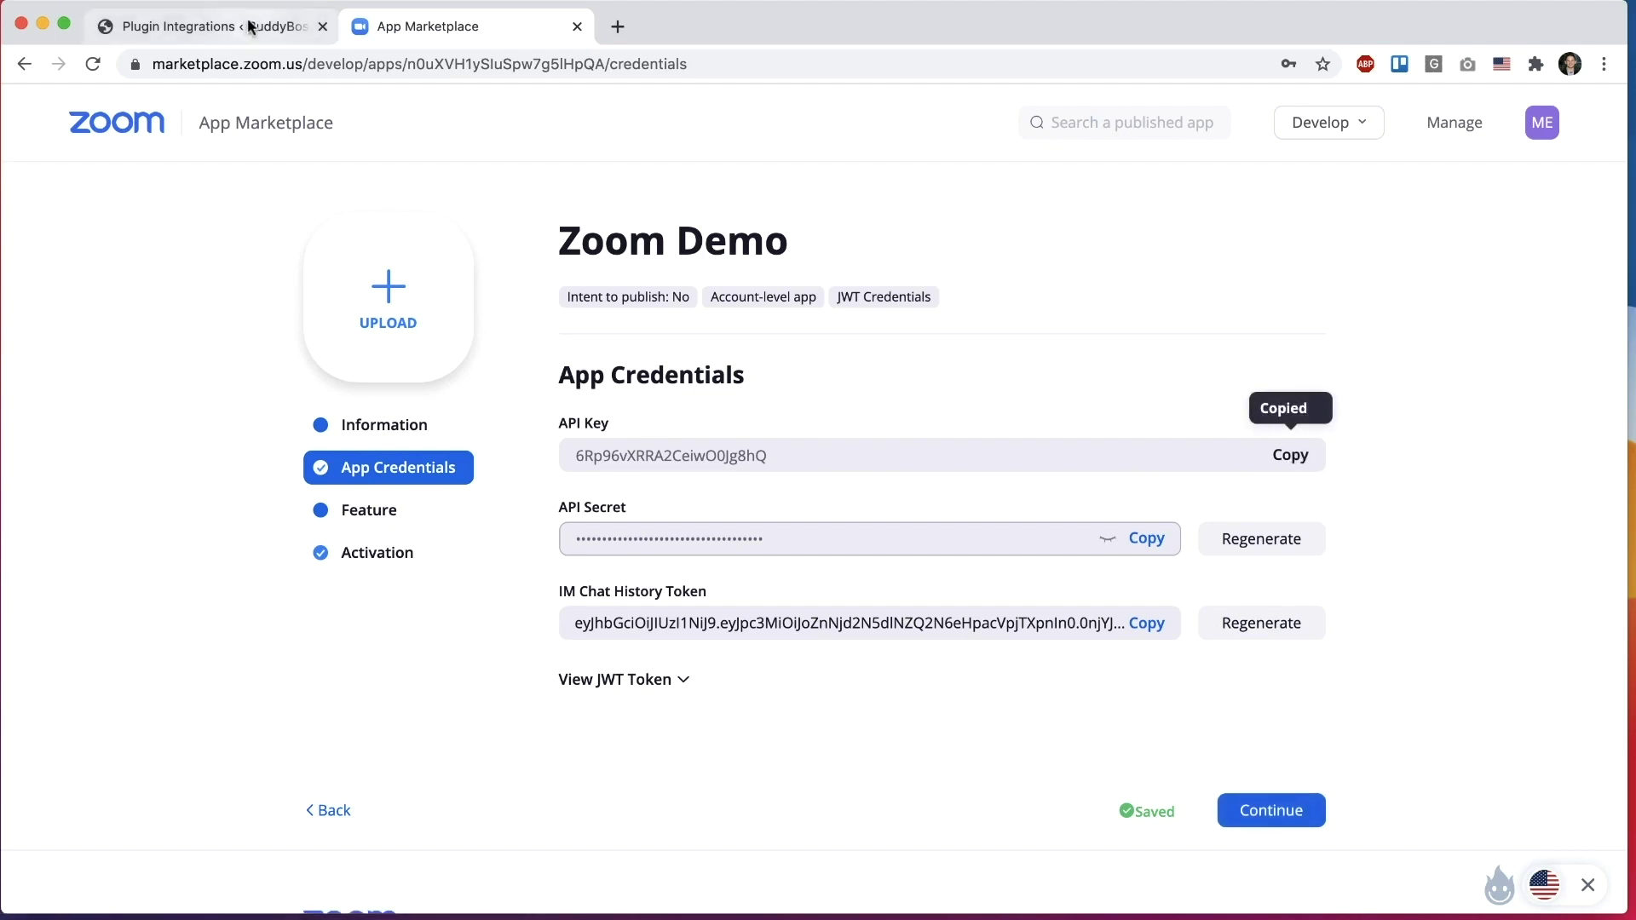
click(244, 20)
click(496, 494)
key(ctrl+v)
click(653, 417)
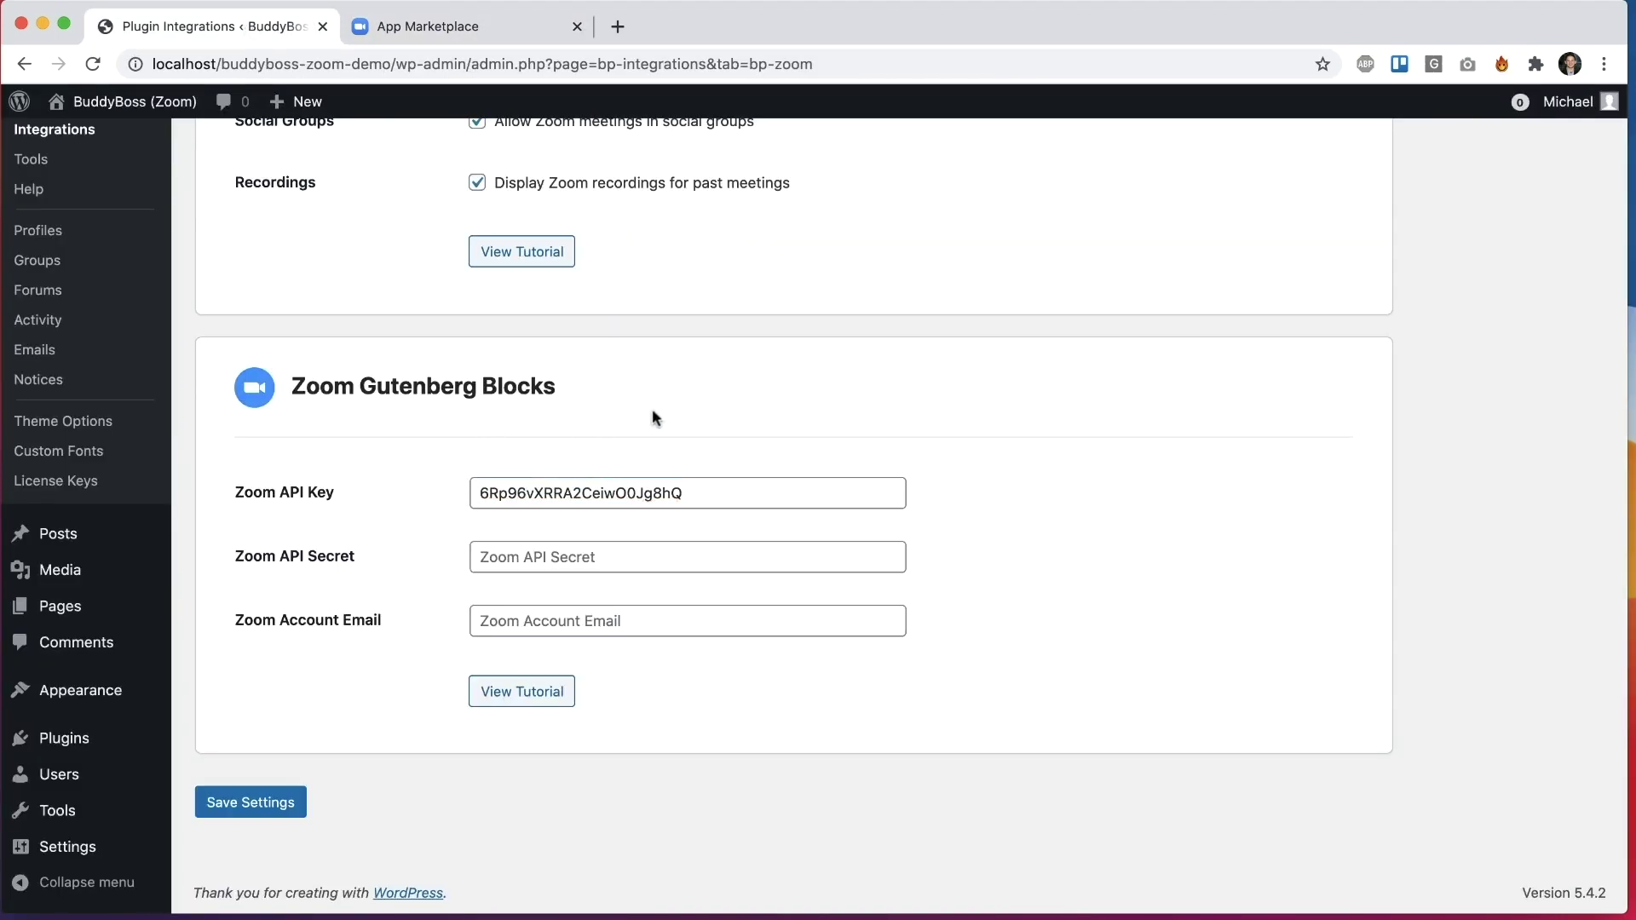
Step: Paste the app's API Secret into the BuddyBoss Zoom API Secret field
click(516, 25)
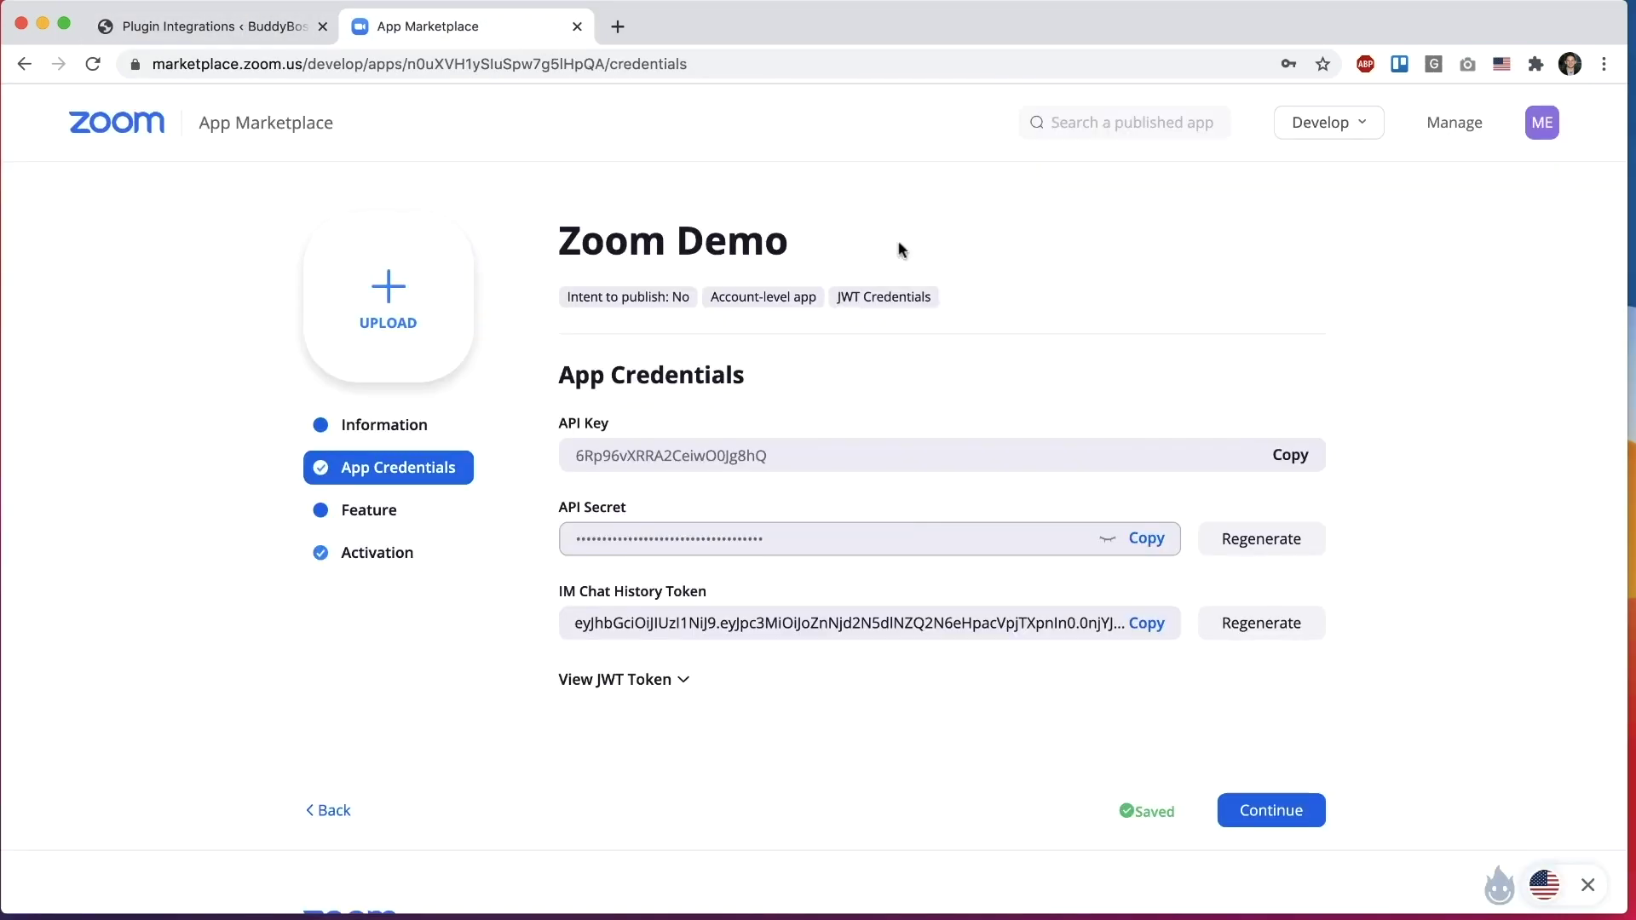
click(1146, 537)
click(260, 26)
click(479, 555)
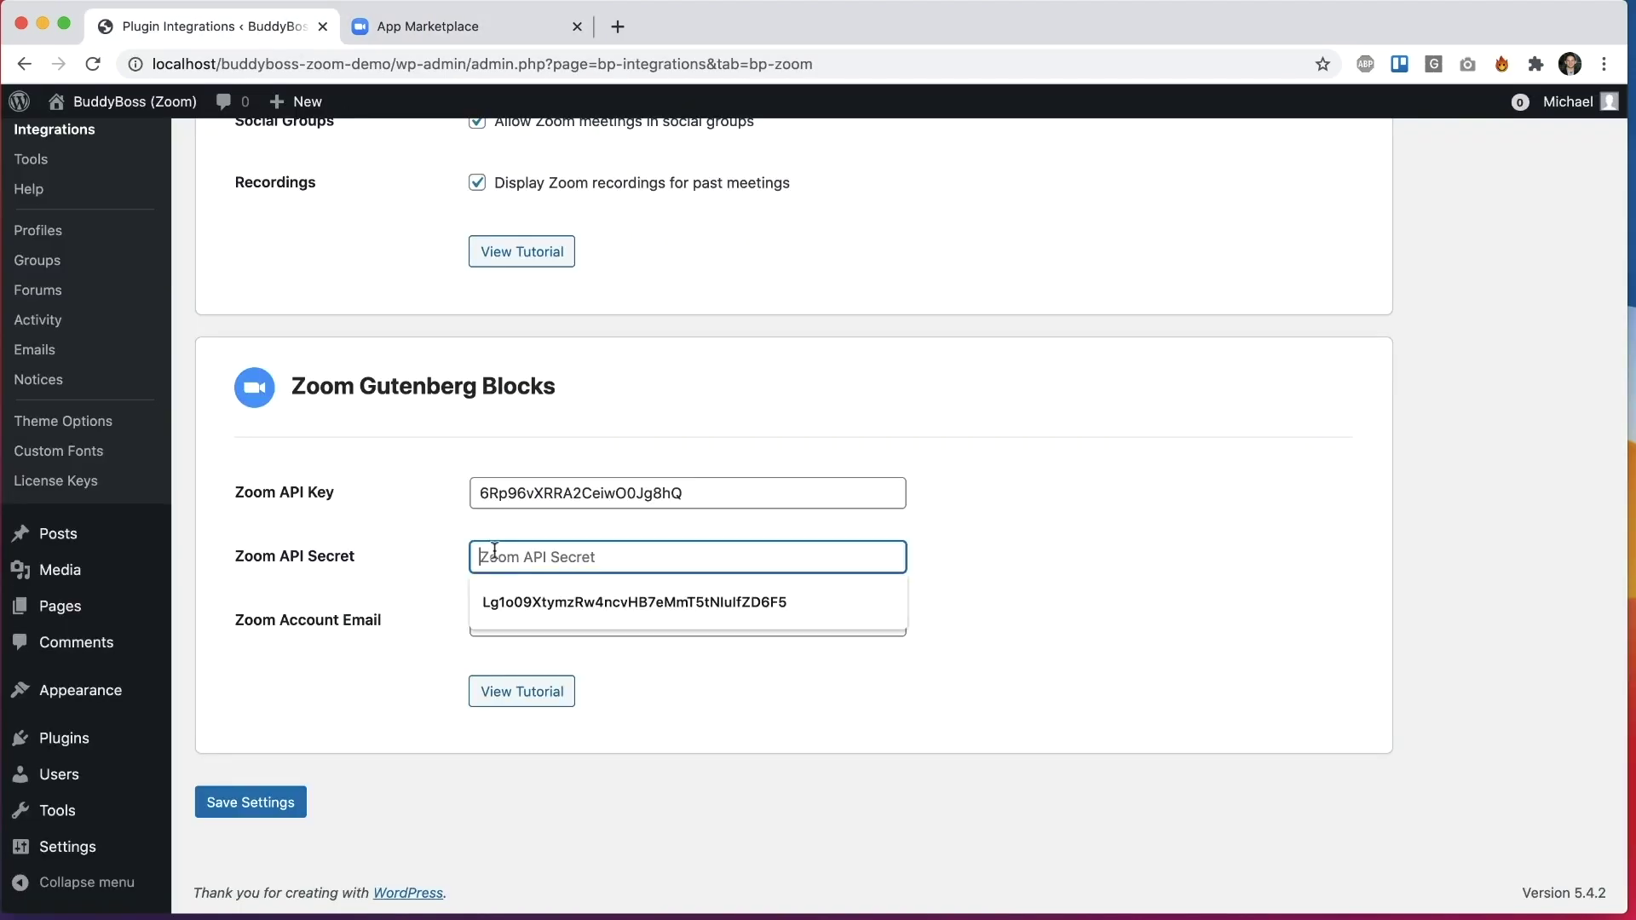
key(super+v)
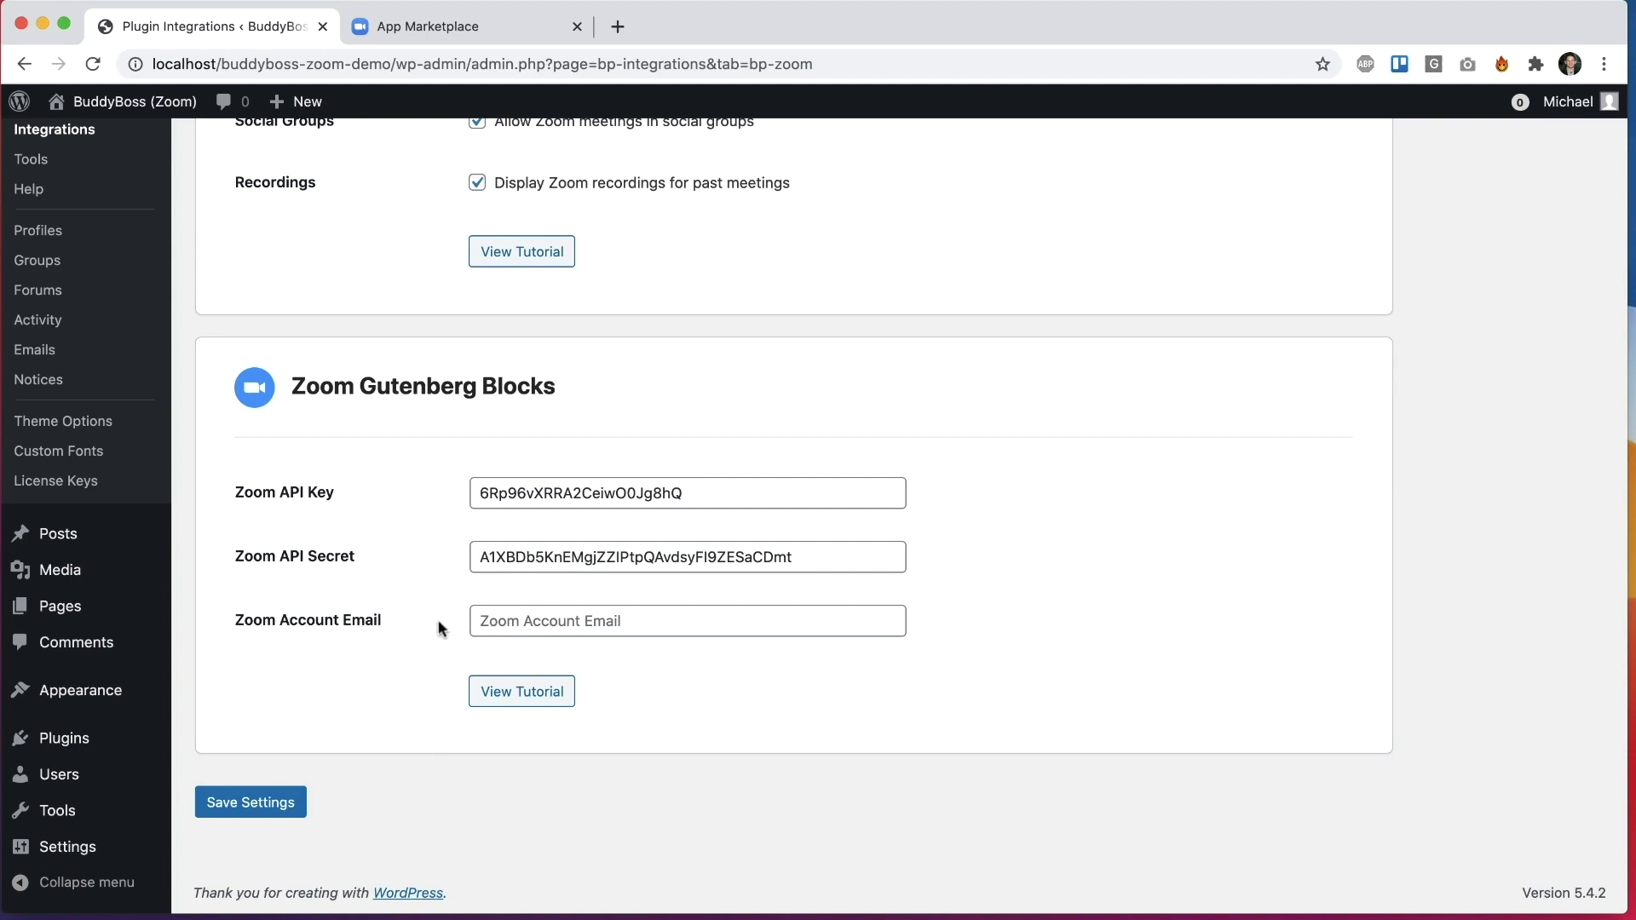
click(452, 24)
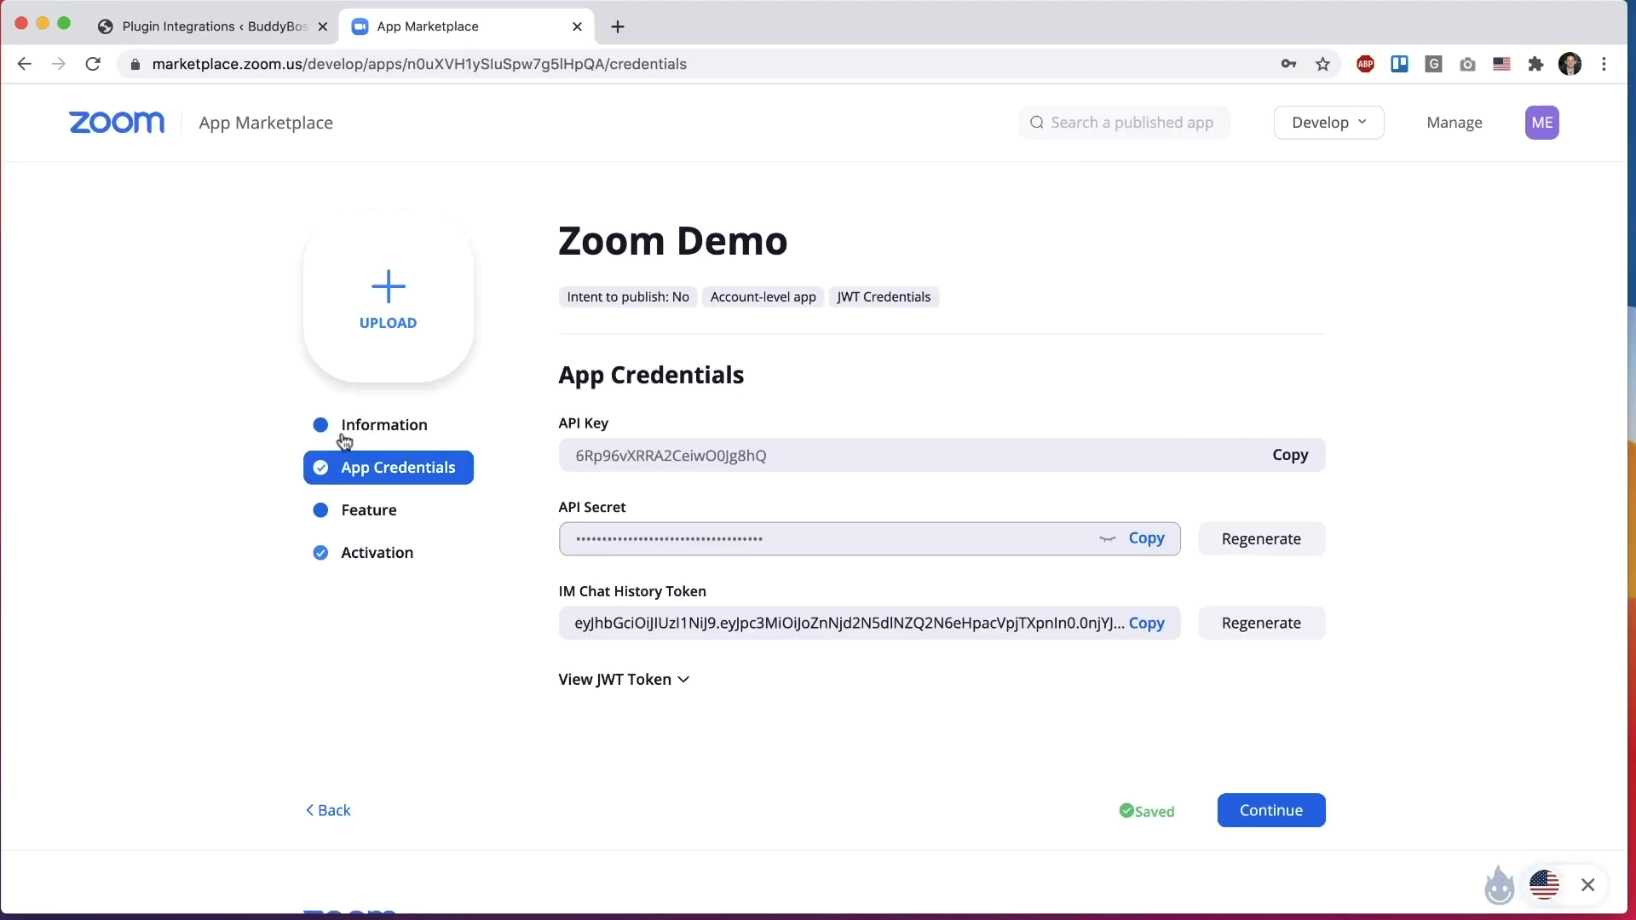
click(273, 27)
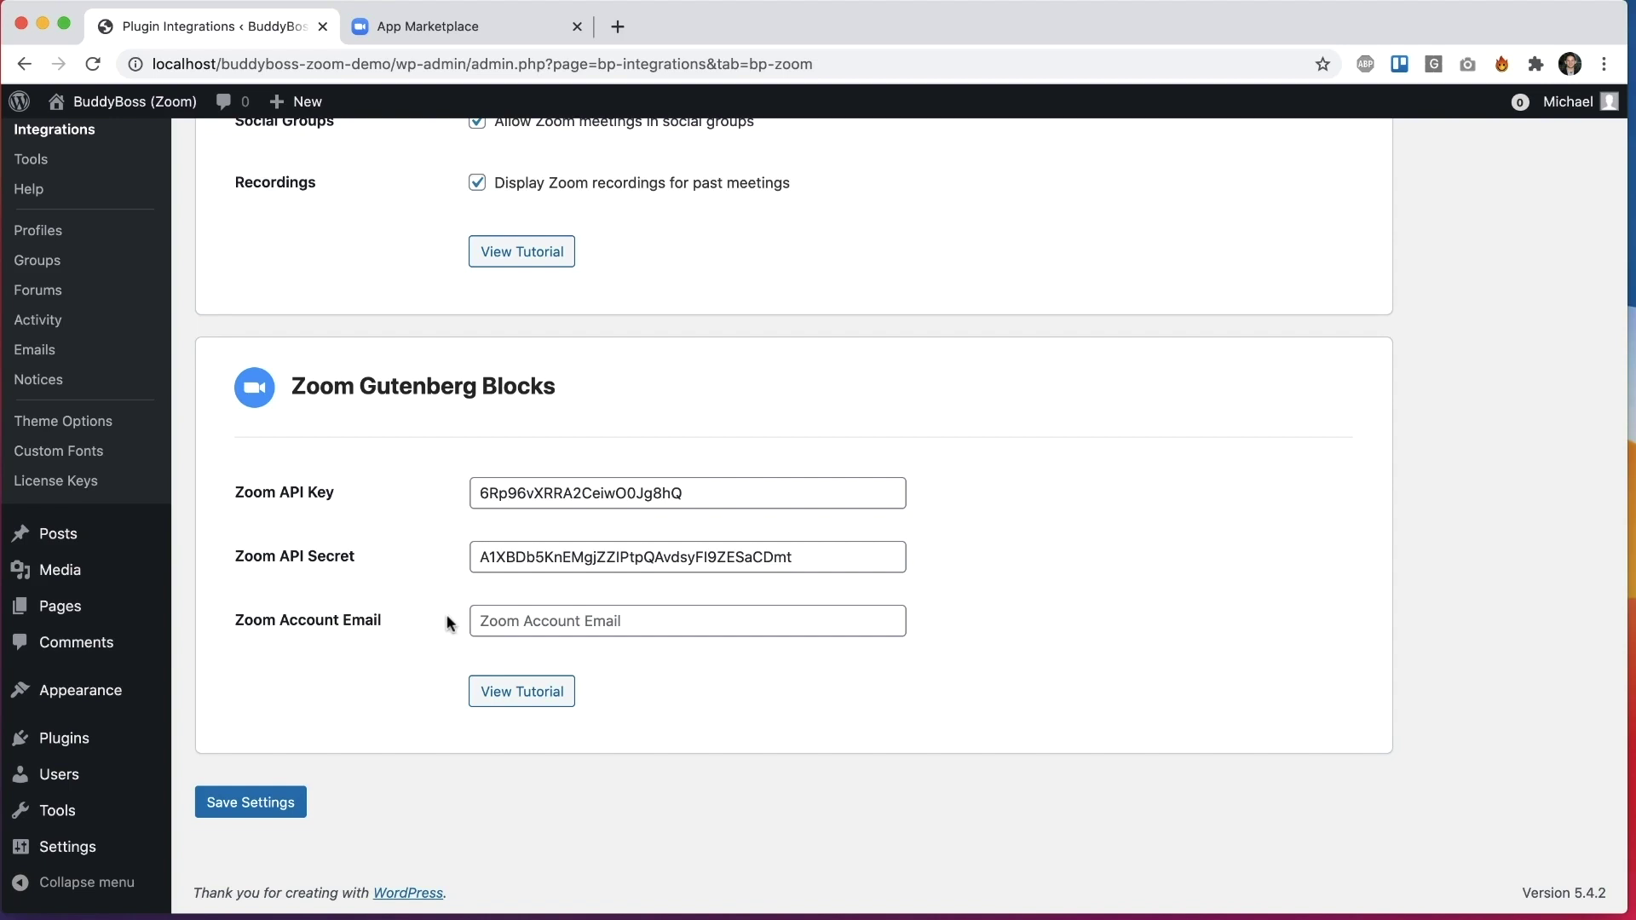
Step: Confirm the Zoom API connection succeeds, then start adding a new WordPress page
click(485, 28)
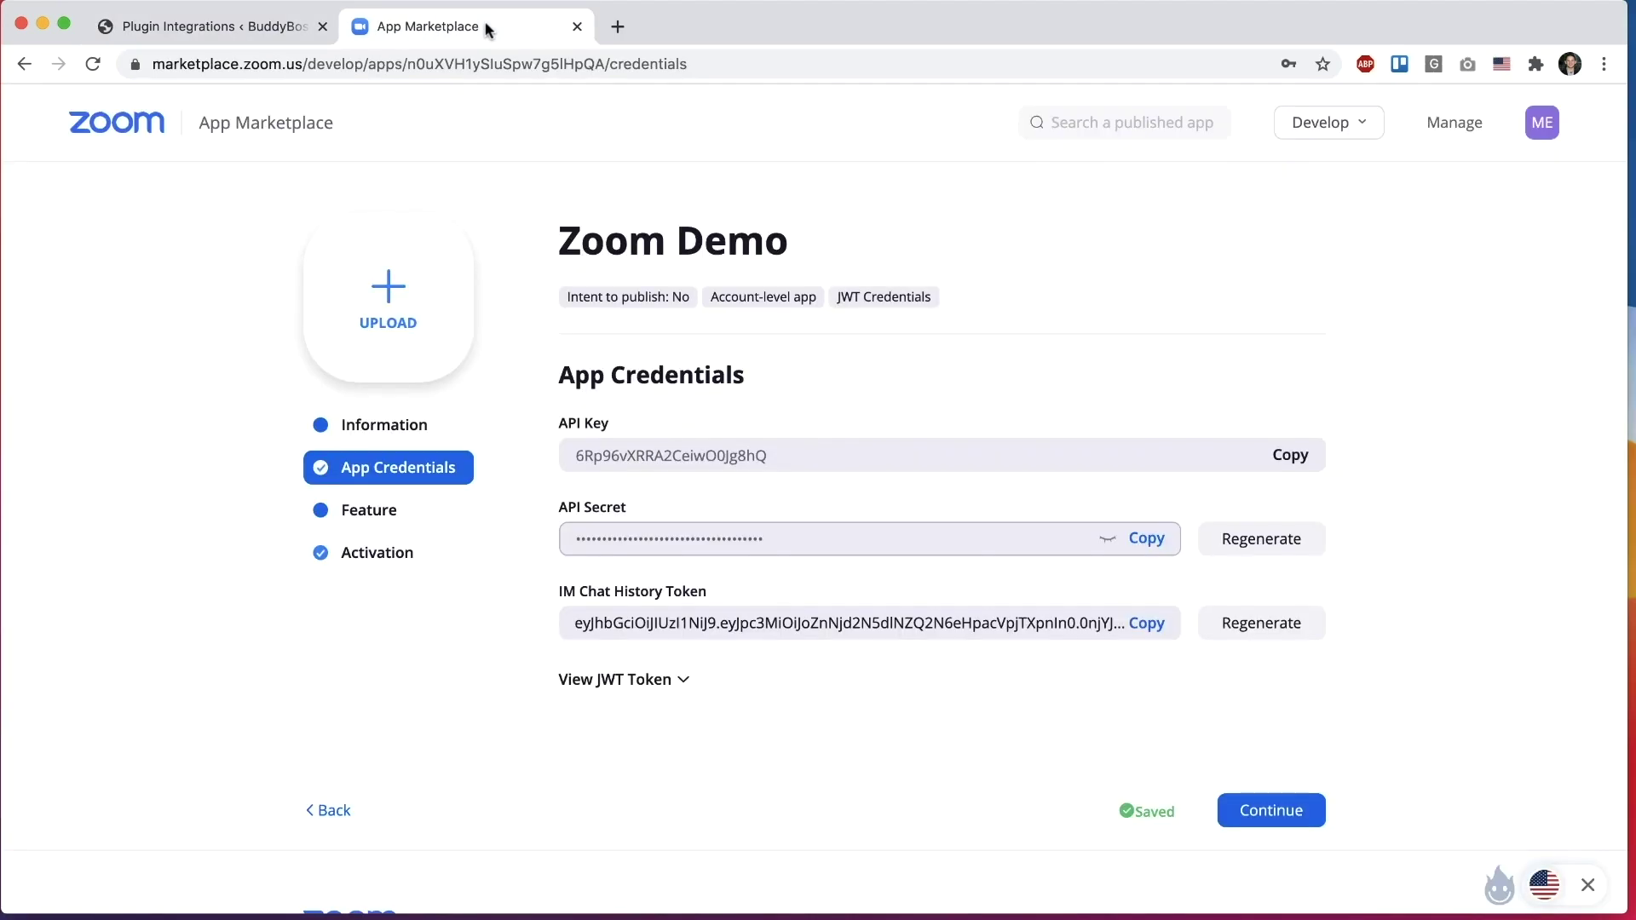
click(293, 28)
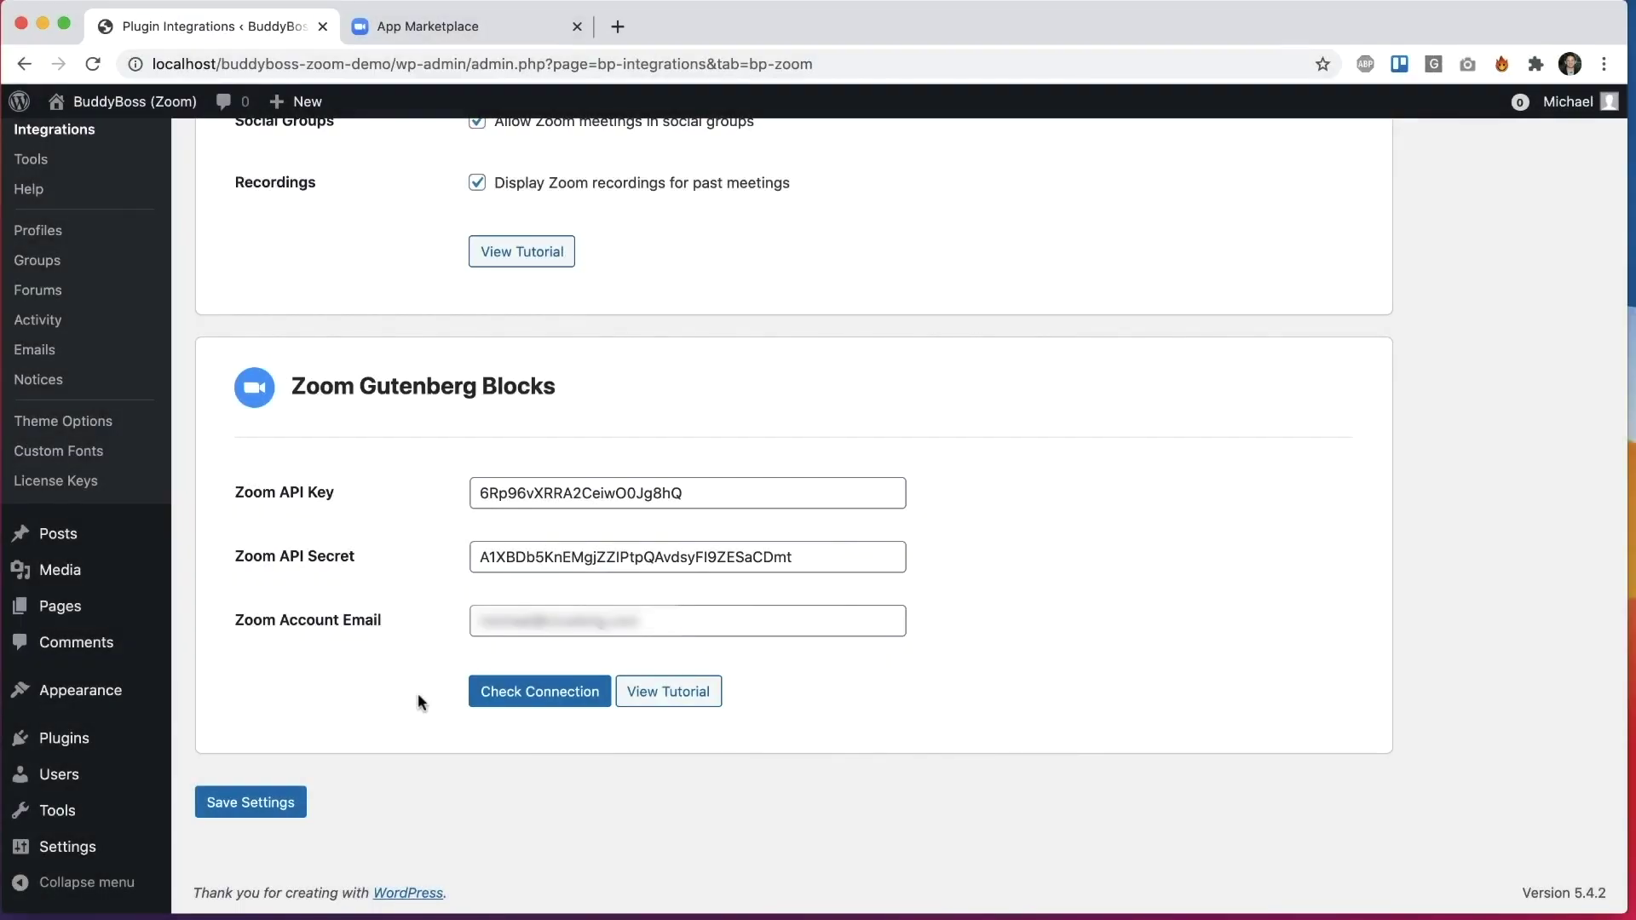
click(503, 699)
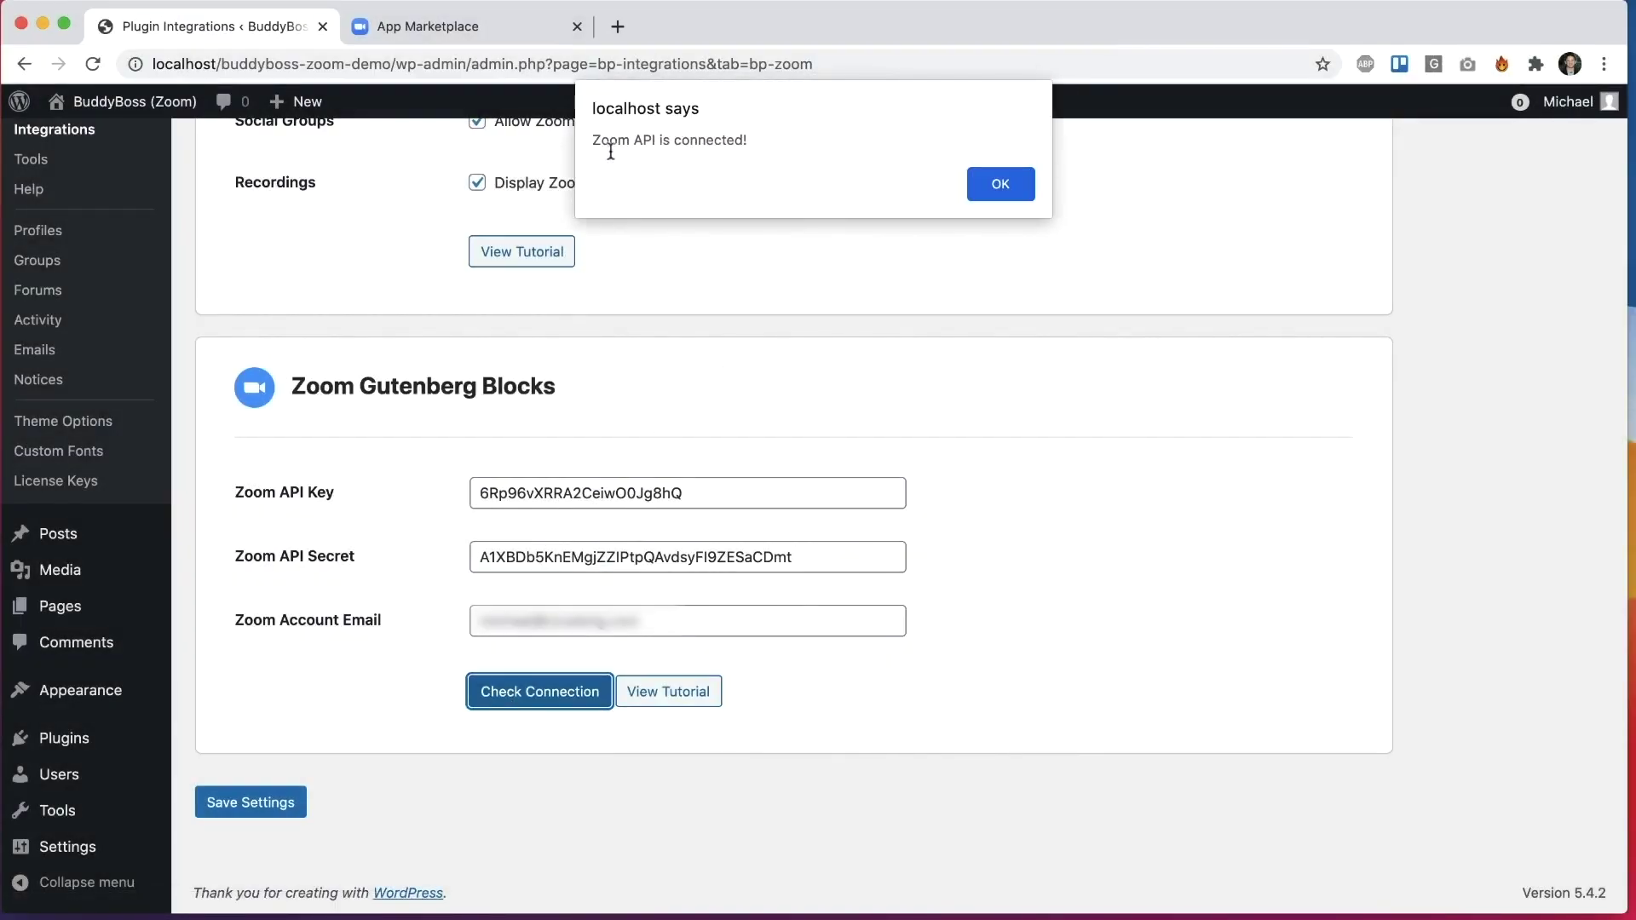
click(988, 182)
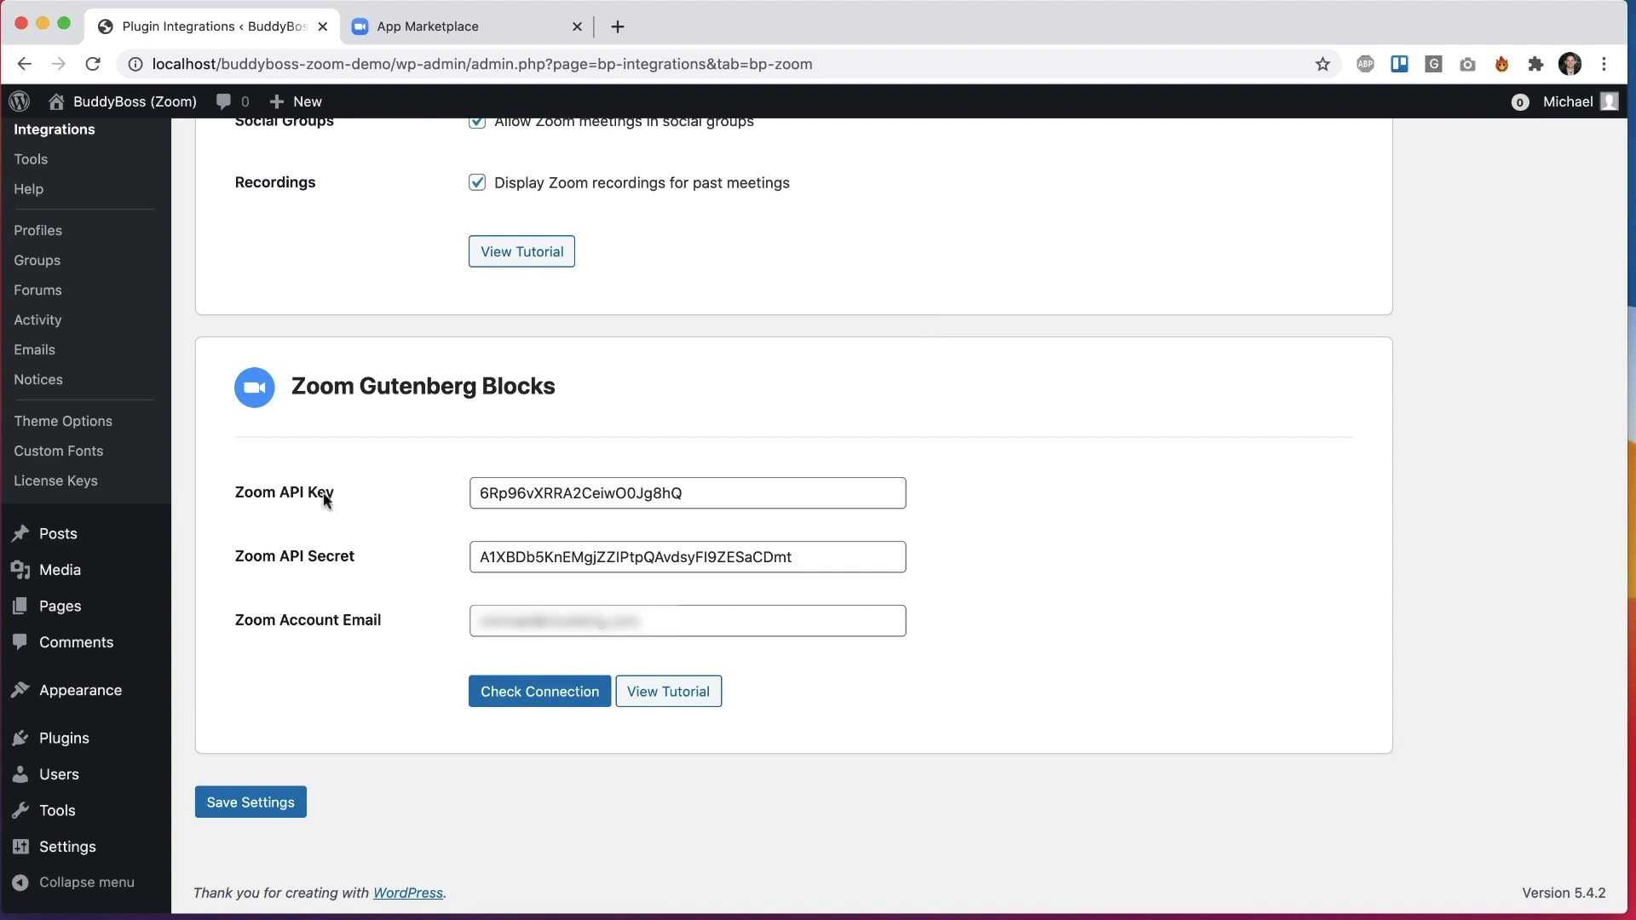
mouse_move(120, 606)
click(220, 639)
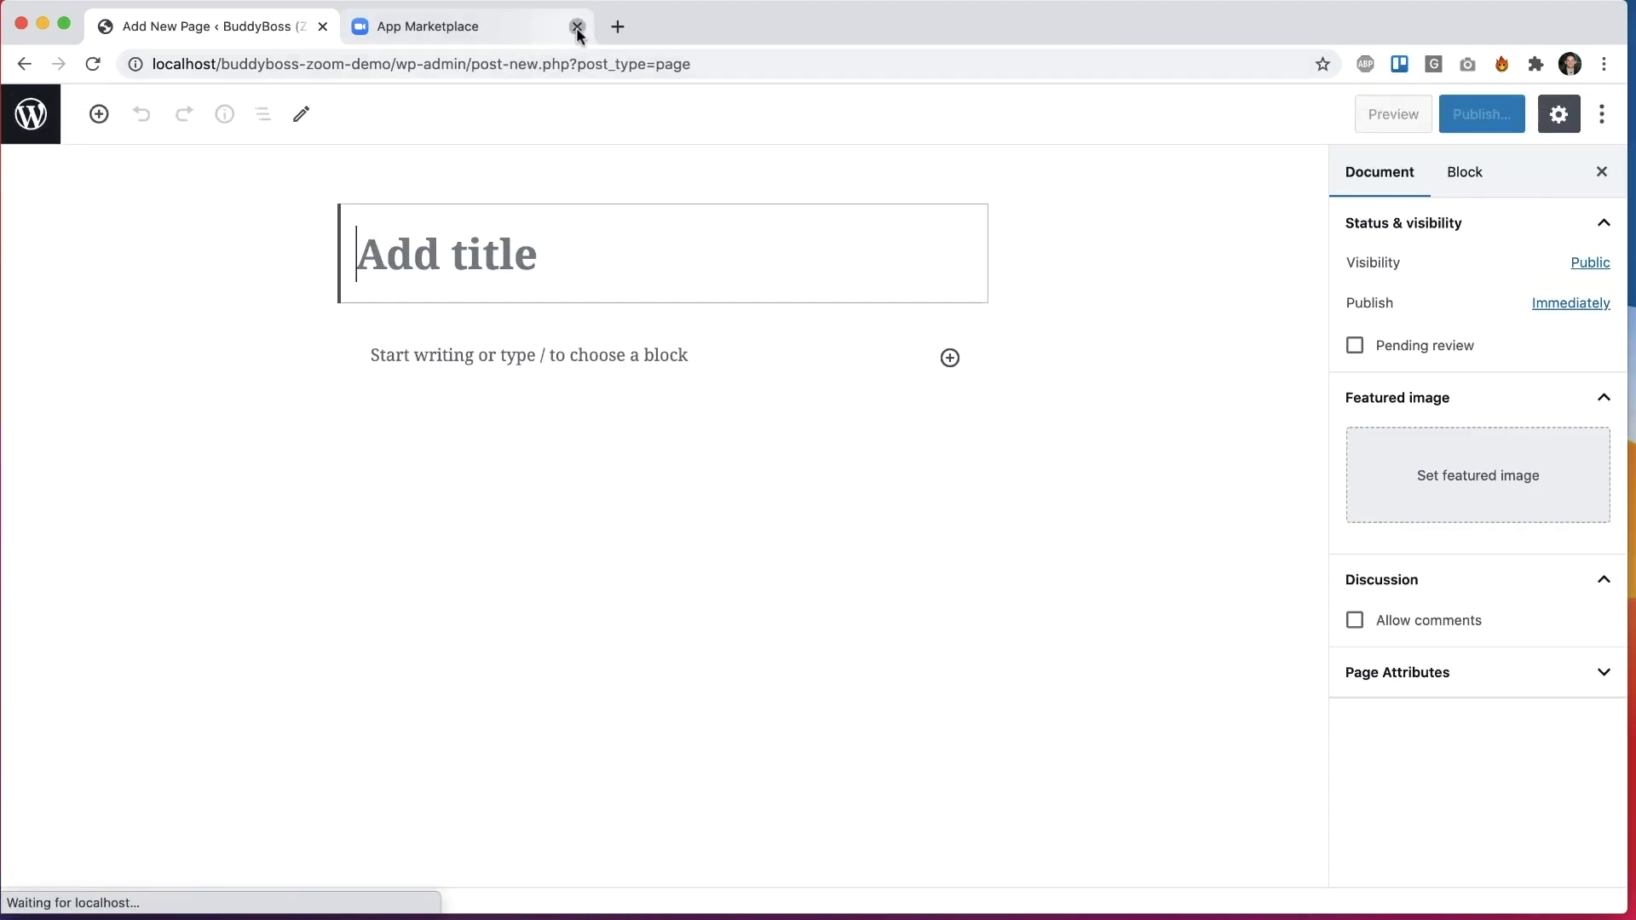
Step: Title the new page 'Zoom Meeting' and add a BuddyBoss Zoom Meeting block to its body
click(577, 27)
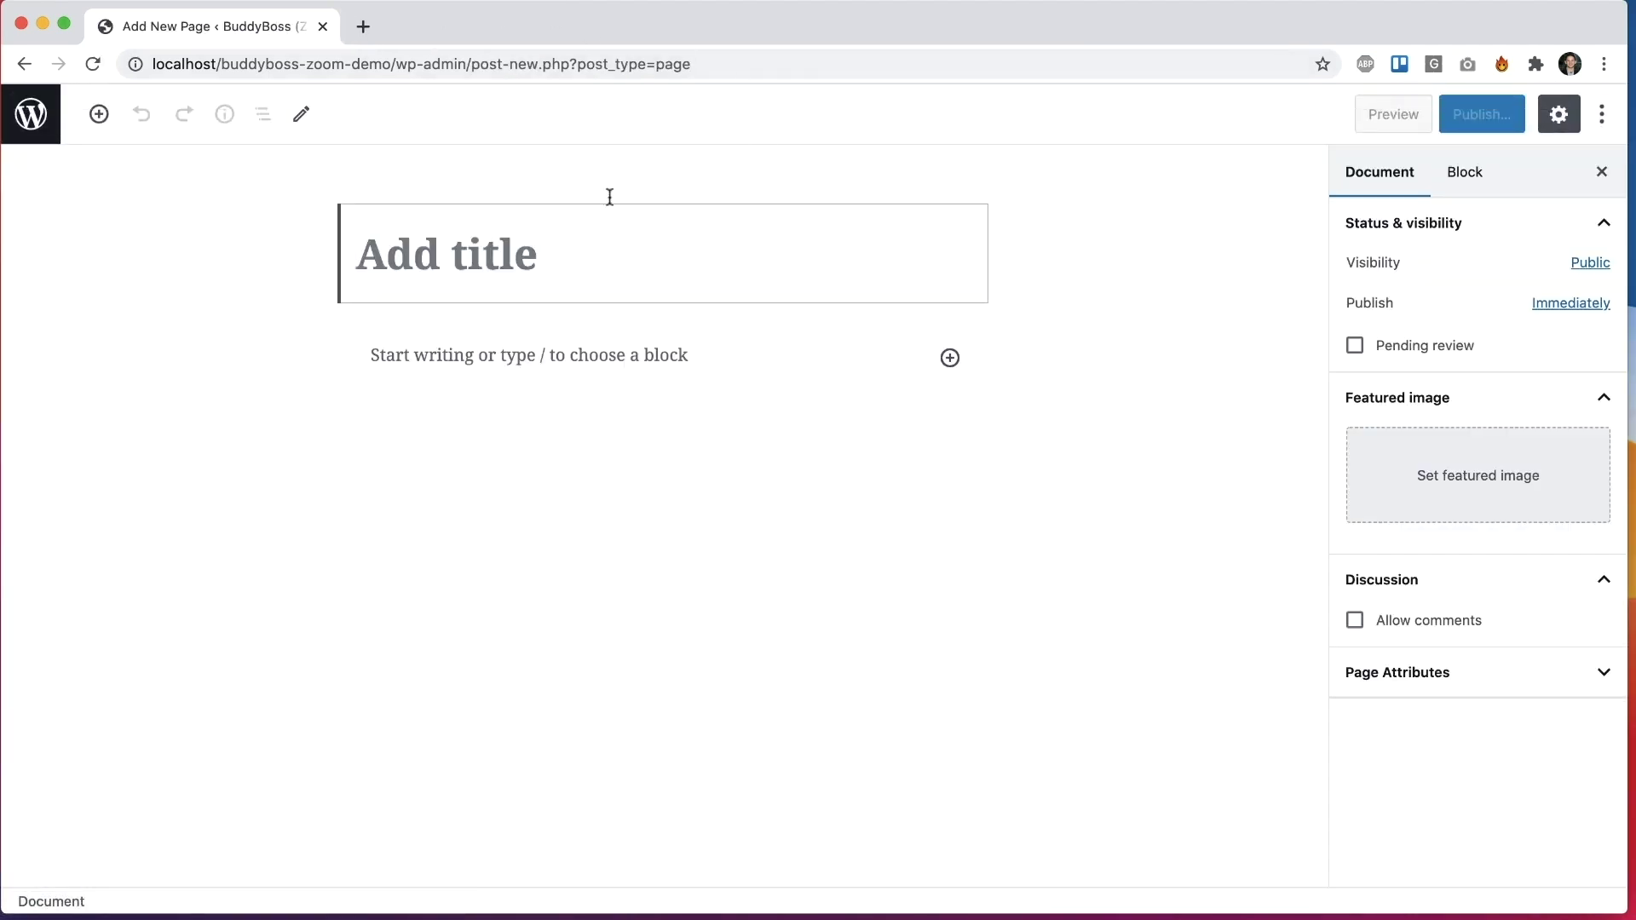
text(Zoom Meeting)
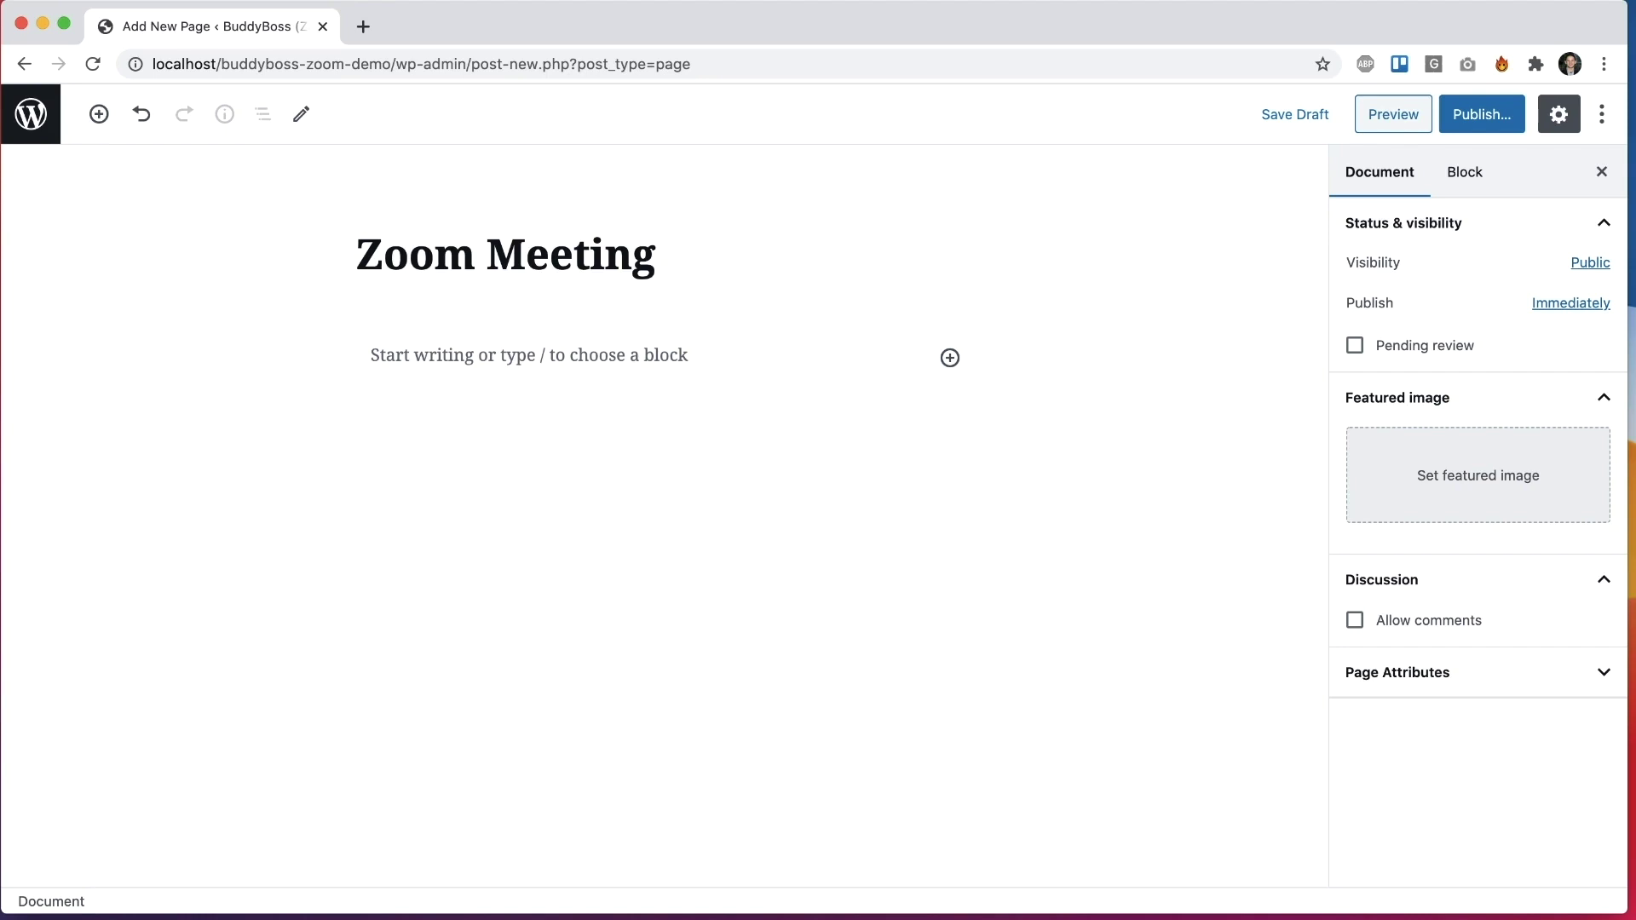
click(397, 353)
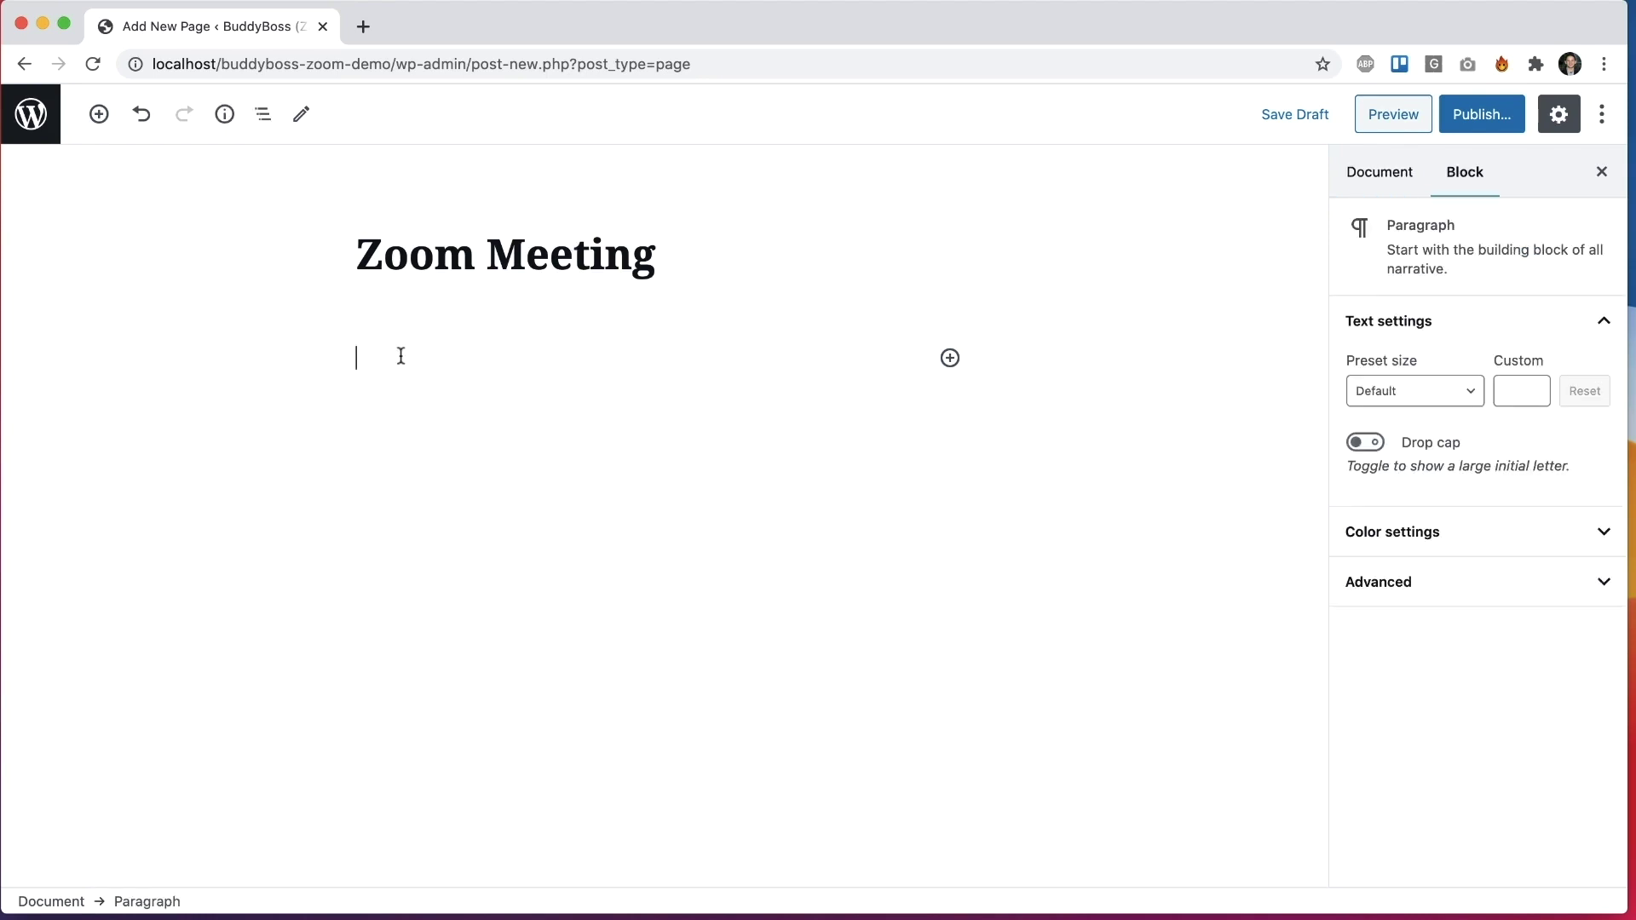
click(111, 119)
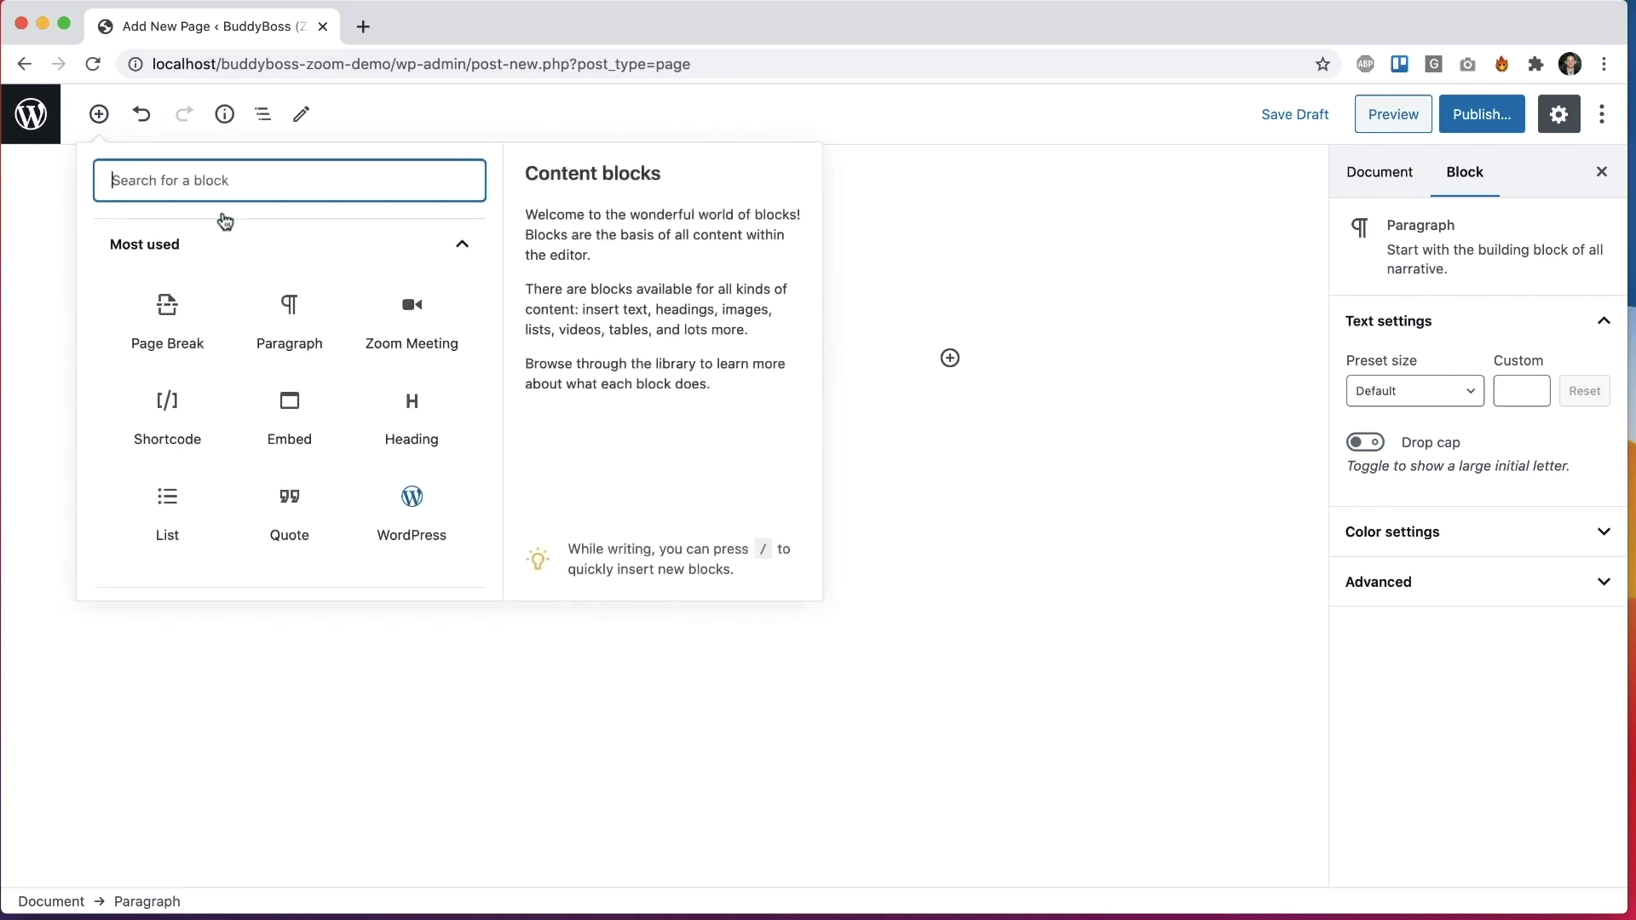
scroll(243, 264, down, 5)
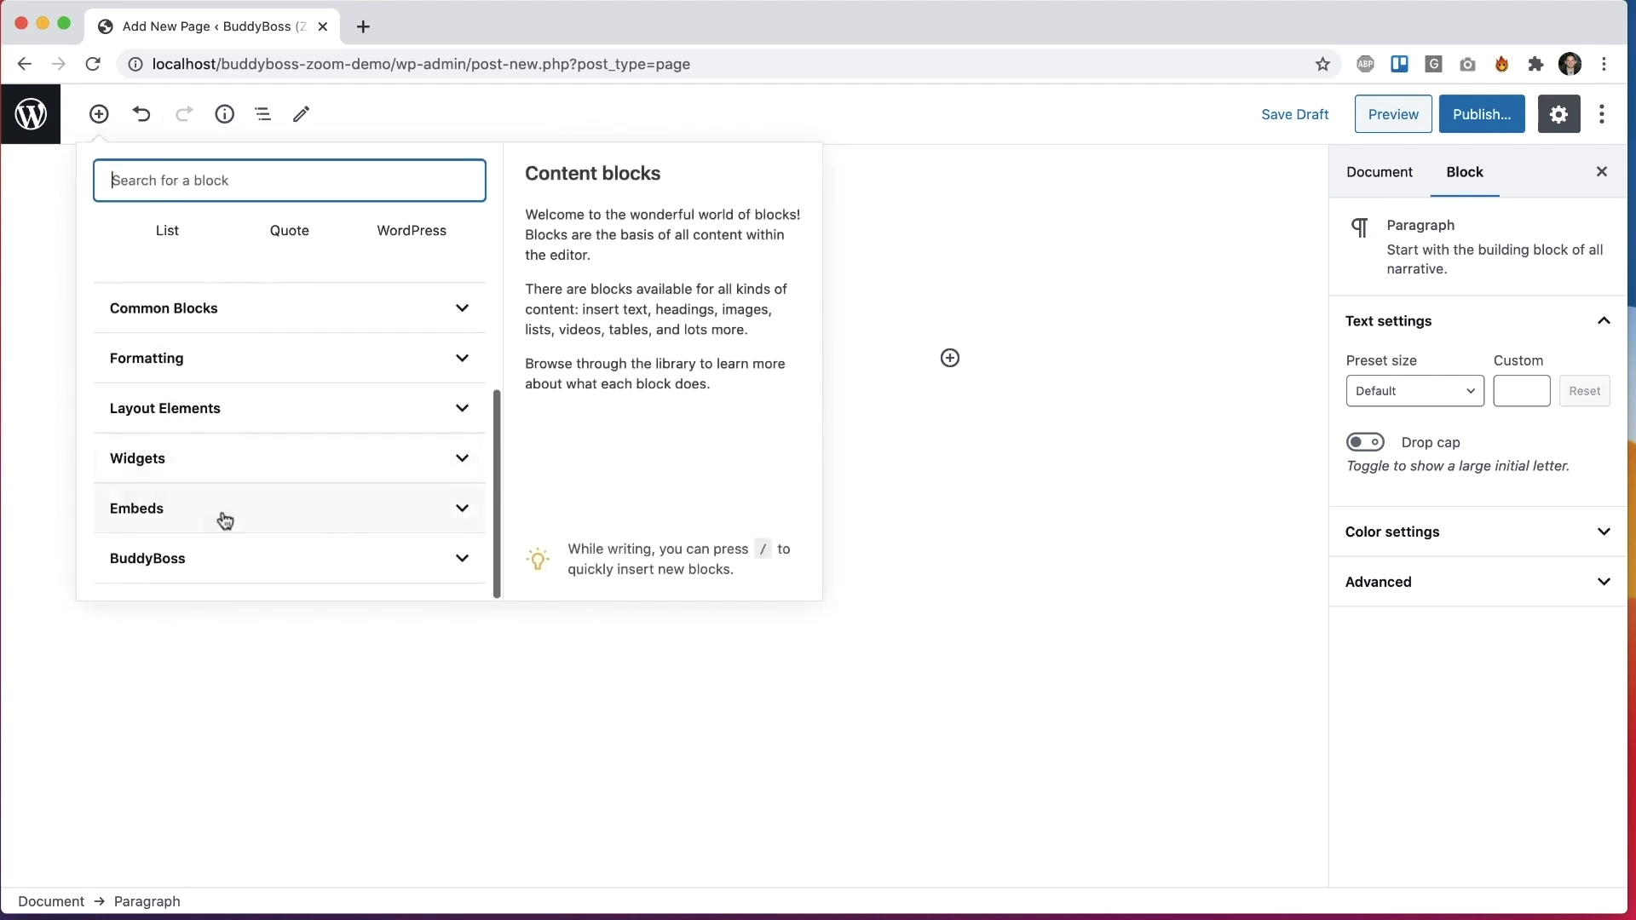
click(204, 561)
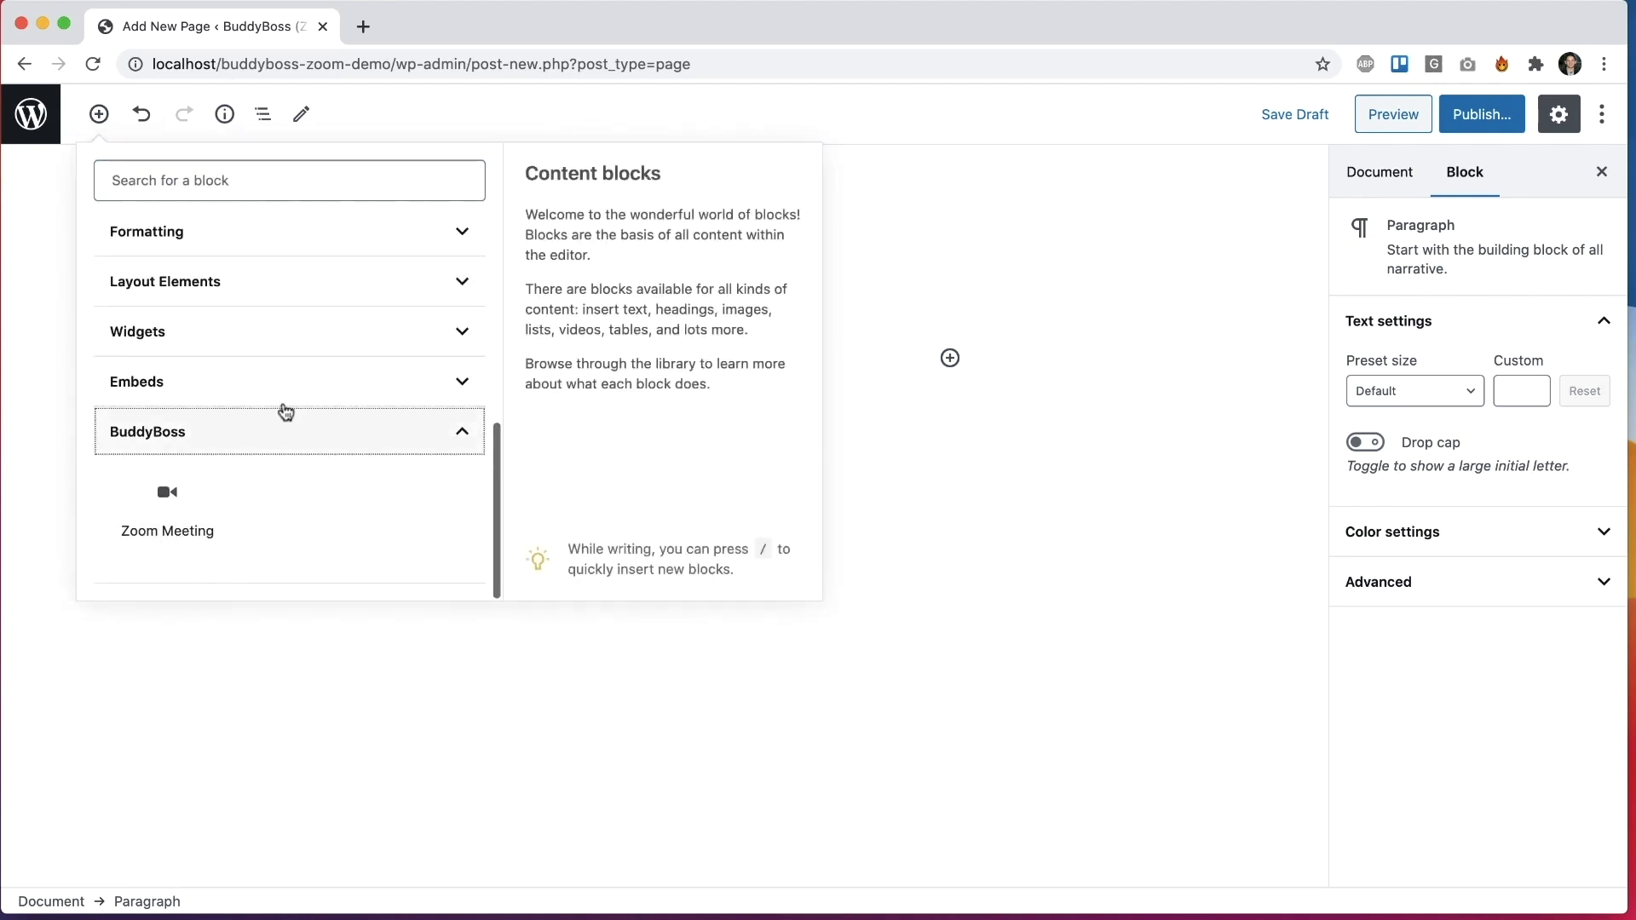
click(168, 501)
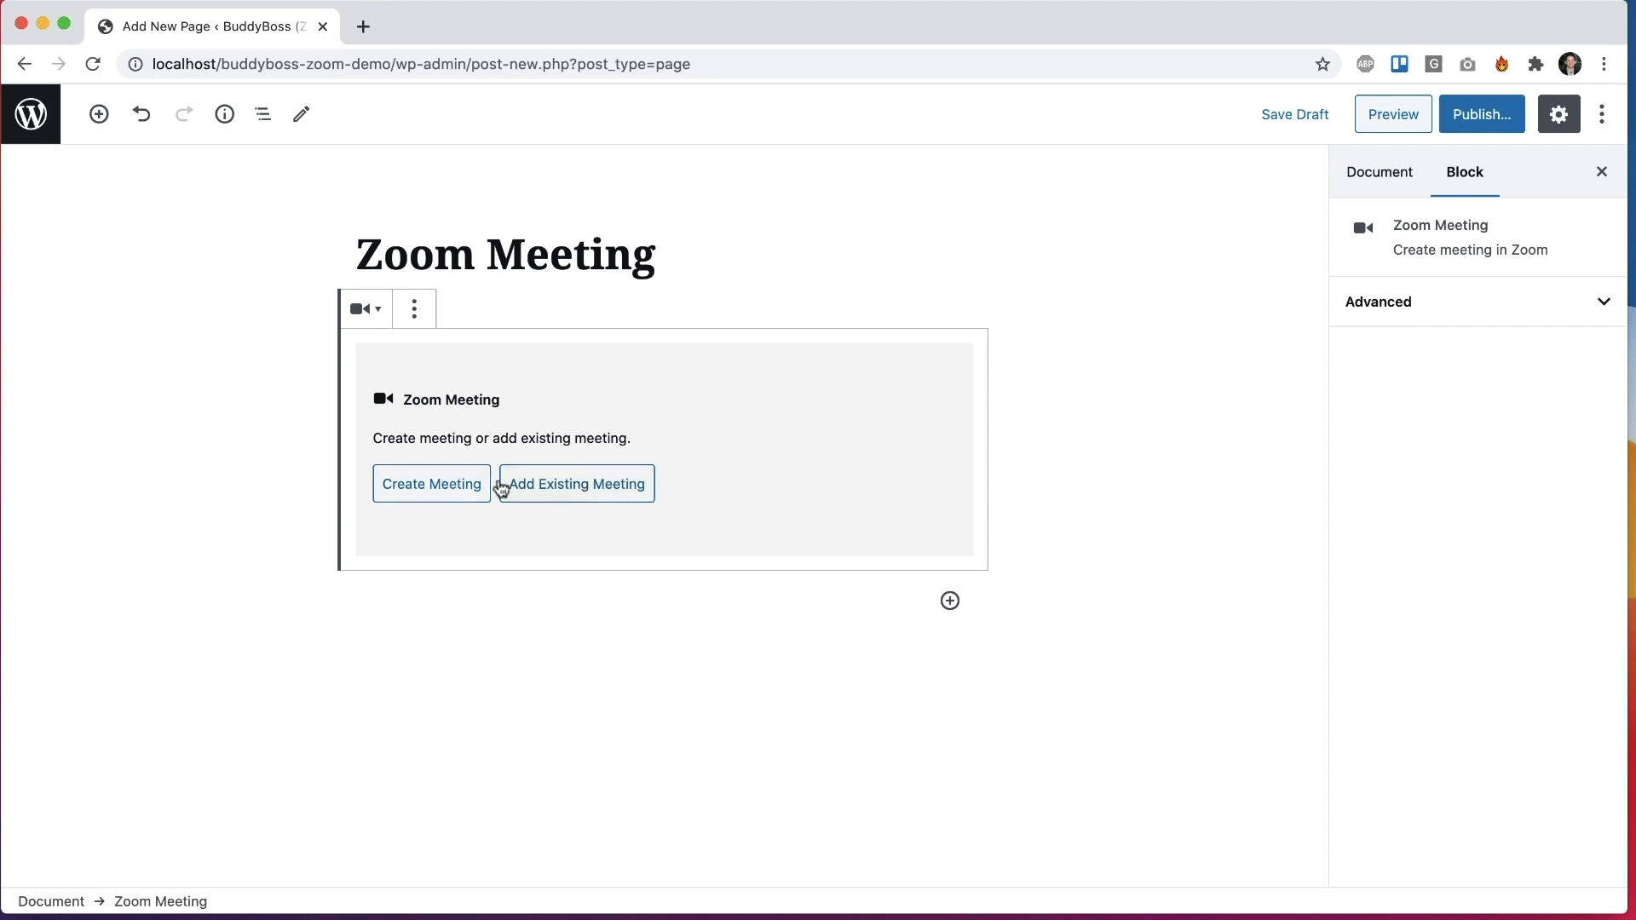
Step: Start a new meeting titled 'Team Meeting' at 10:00 pm on June 30, 2020
click(468, 484)
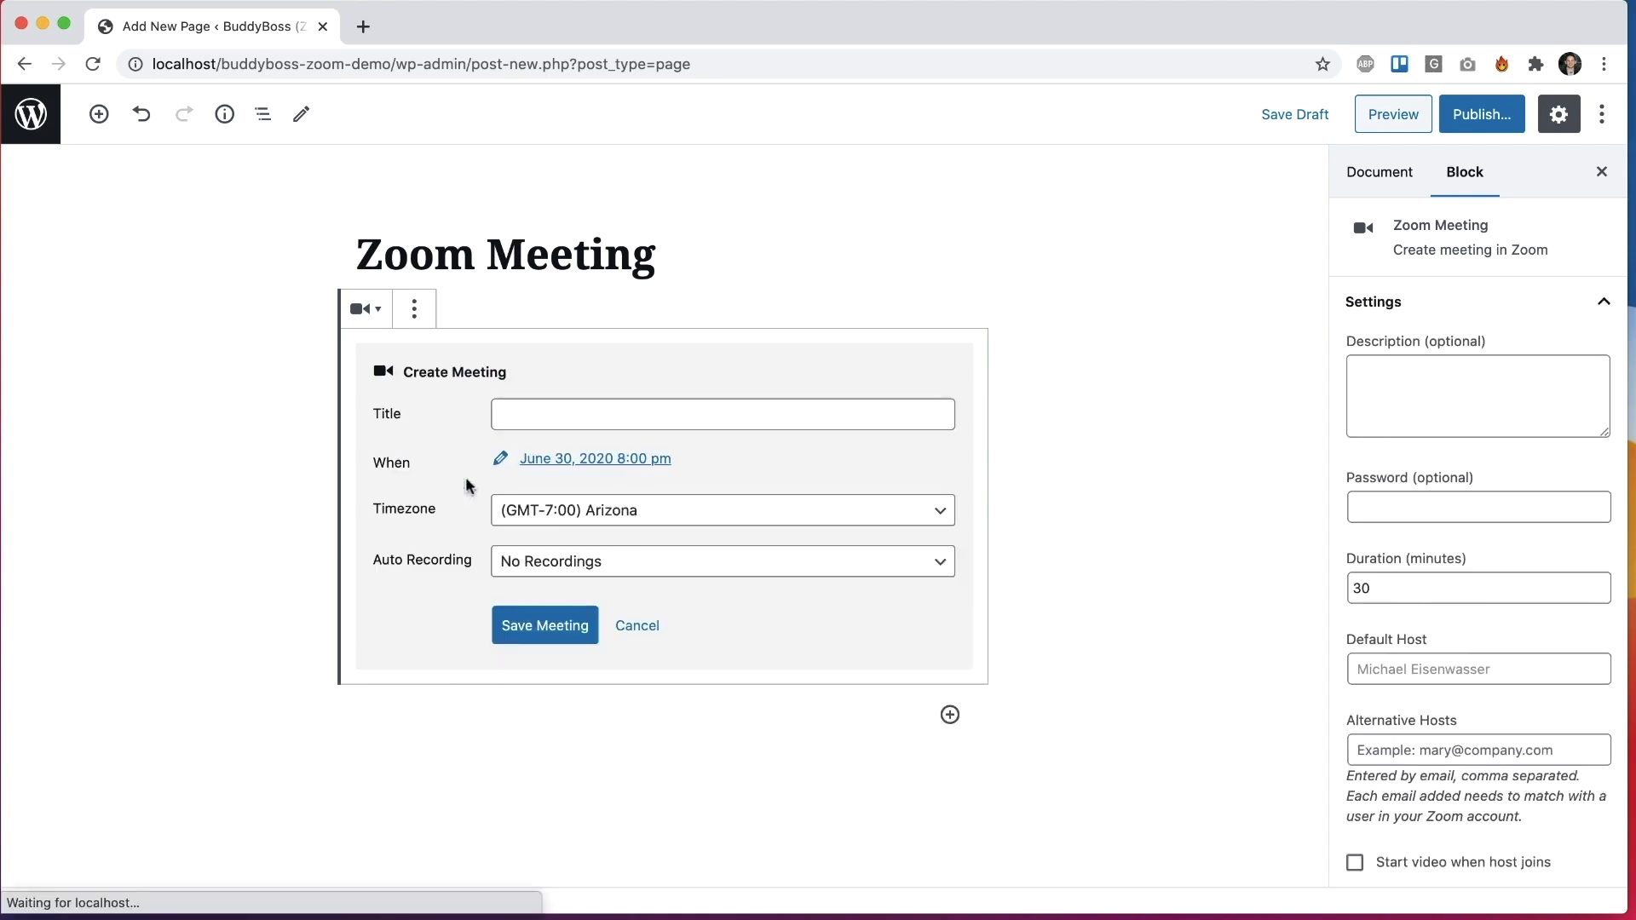
click(687, 407)
text(Team Meeting)
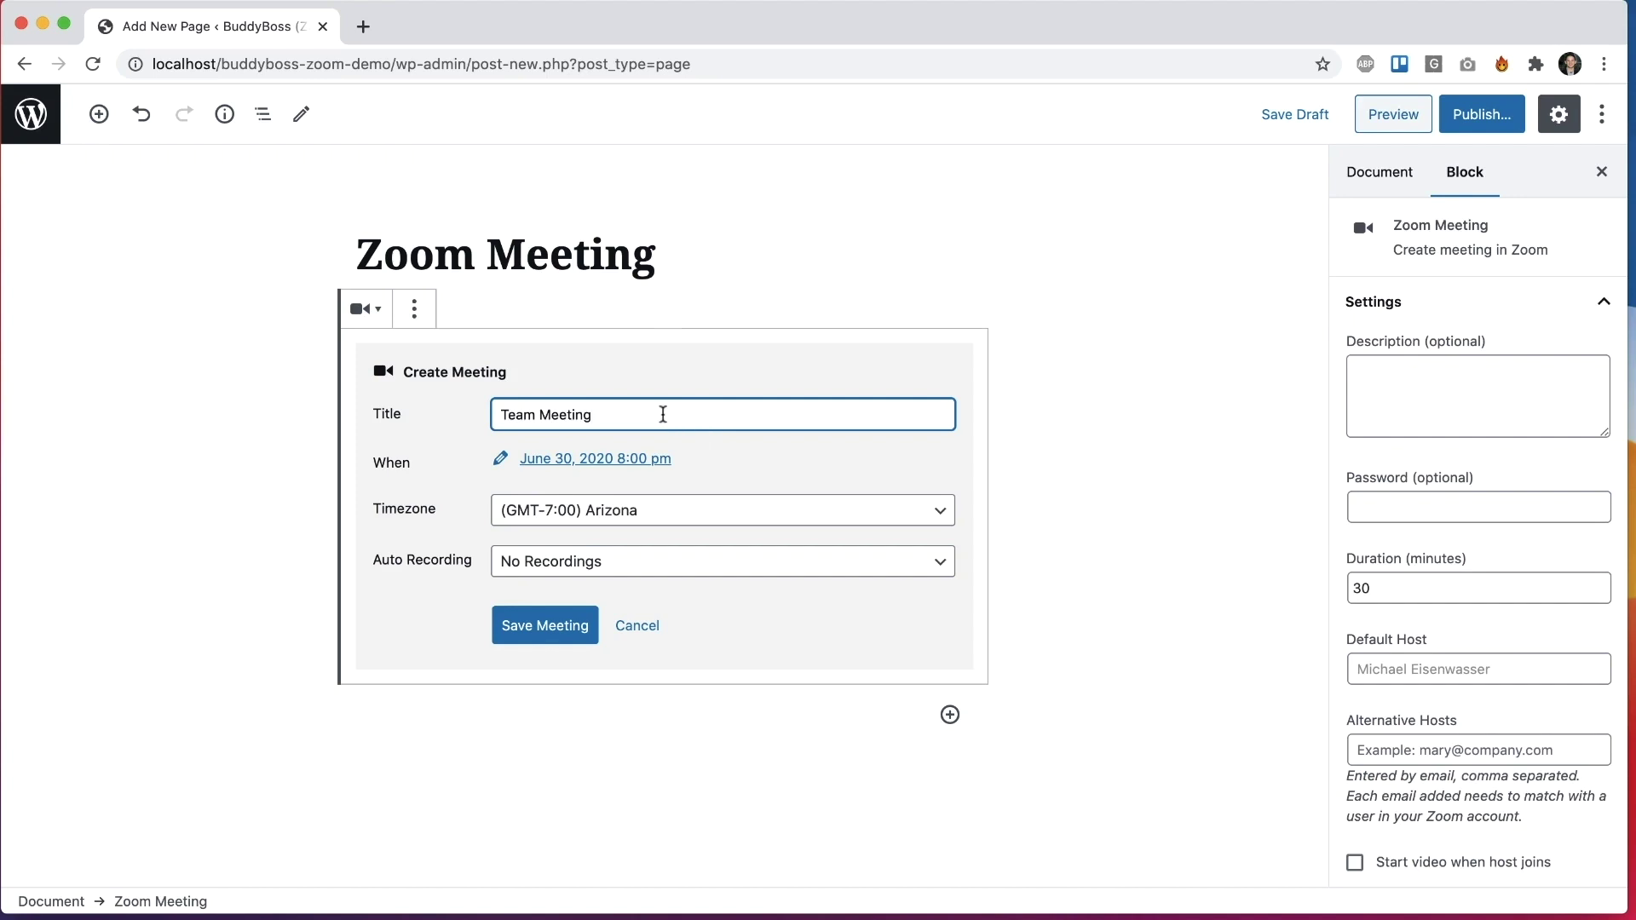
click(601, 460)
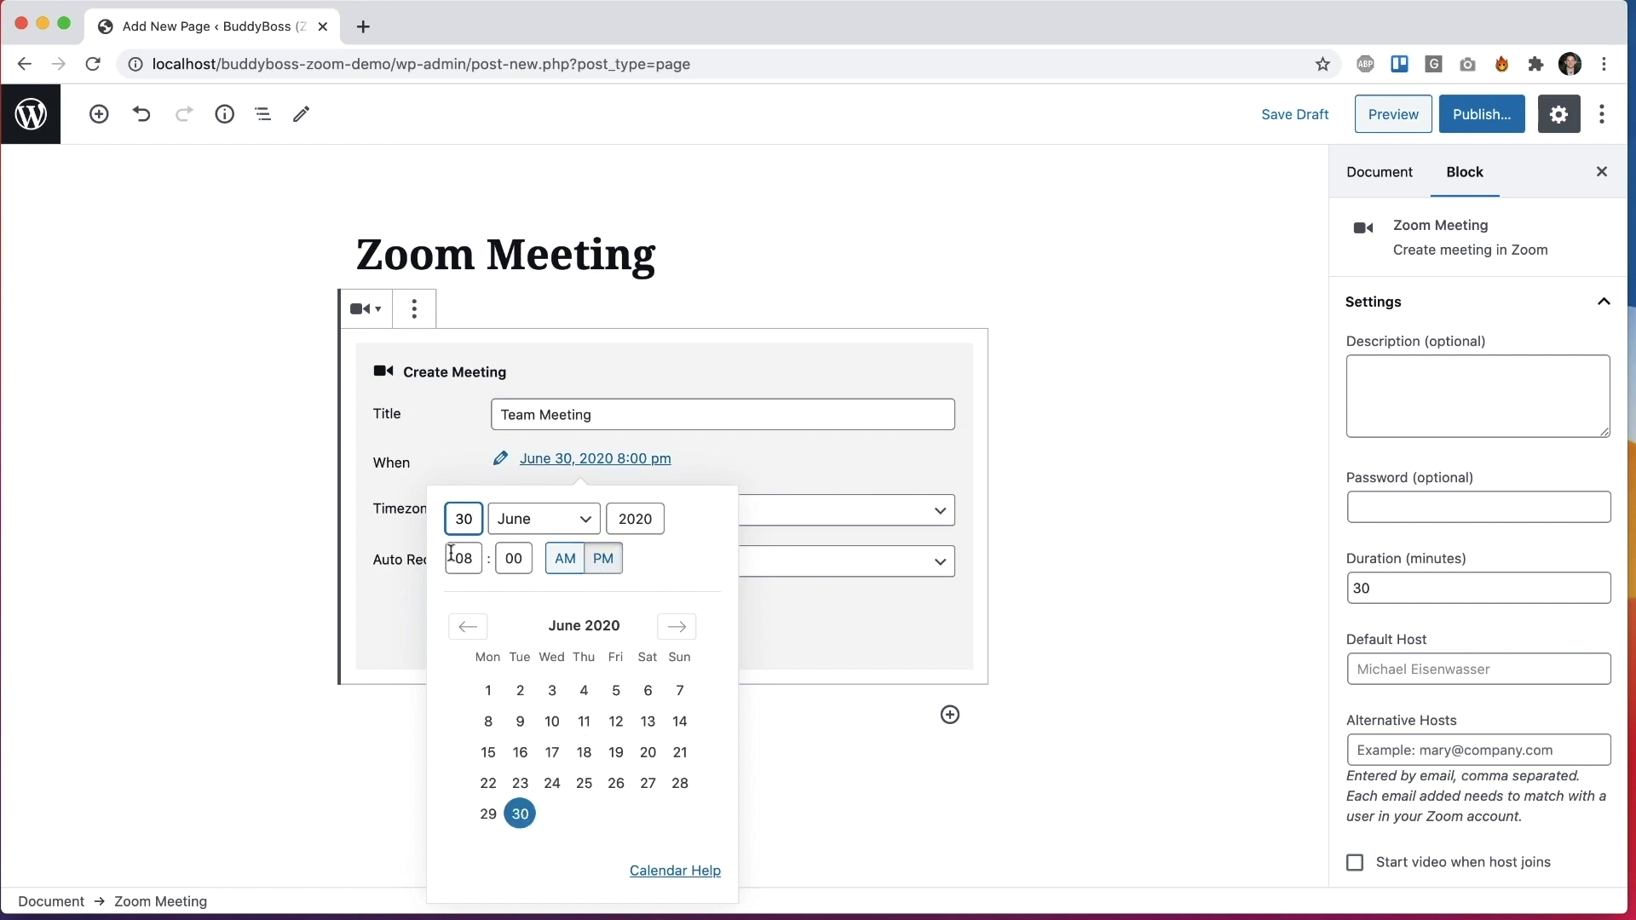
double_click(462, 560)
text(10)
click(605, 558)
click(1088, 466)
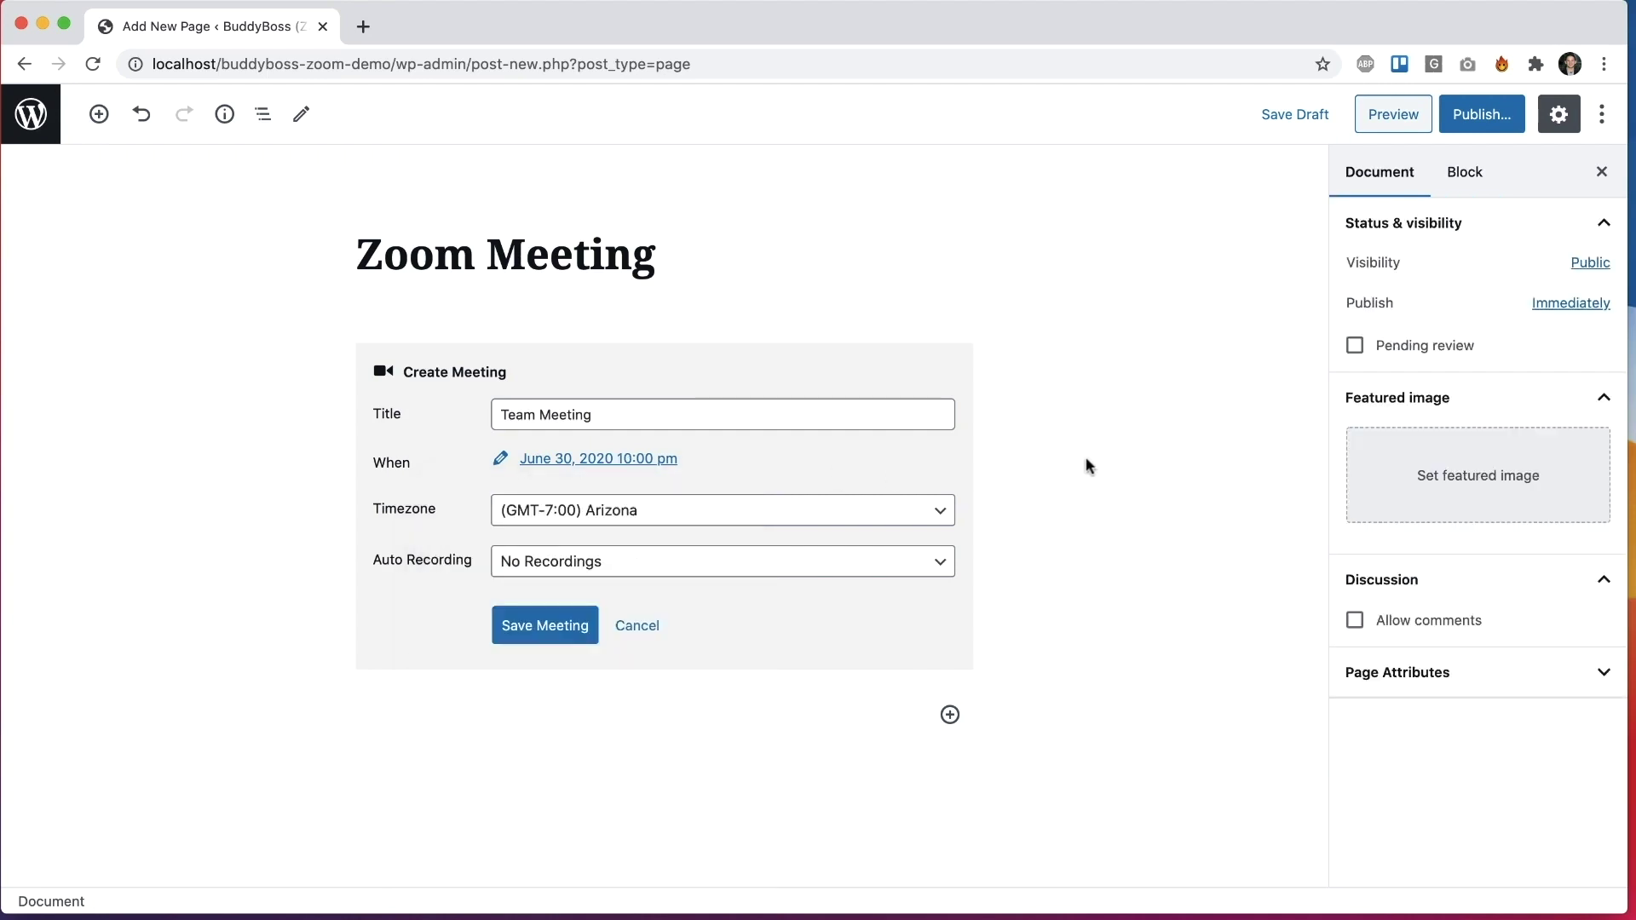
Step: Set the timezone to Vancouver, keep No Recordings, and save the meeting
click(733, 508)
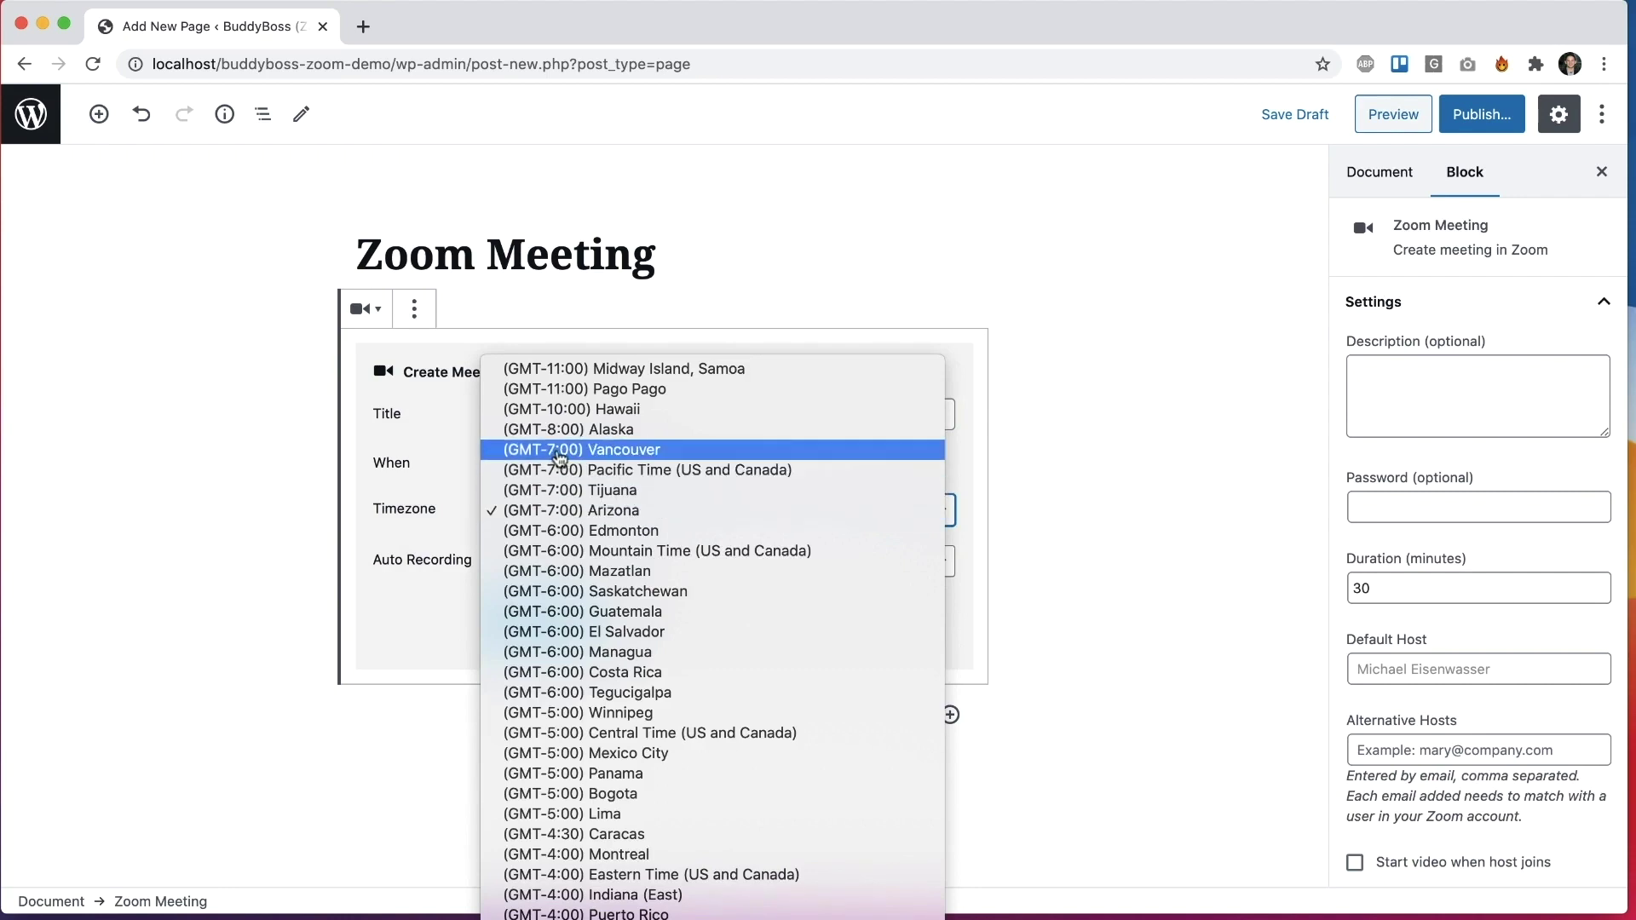
click(571, 509)
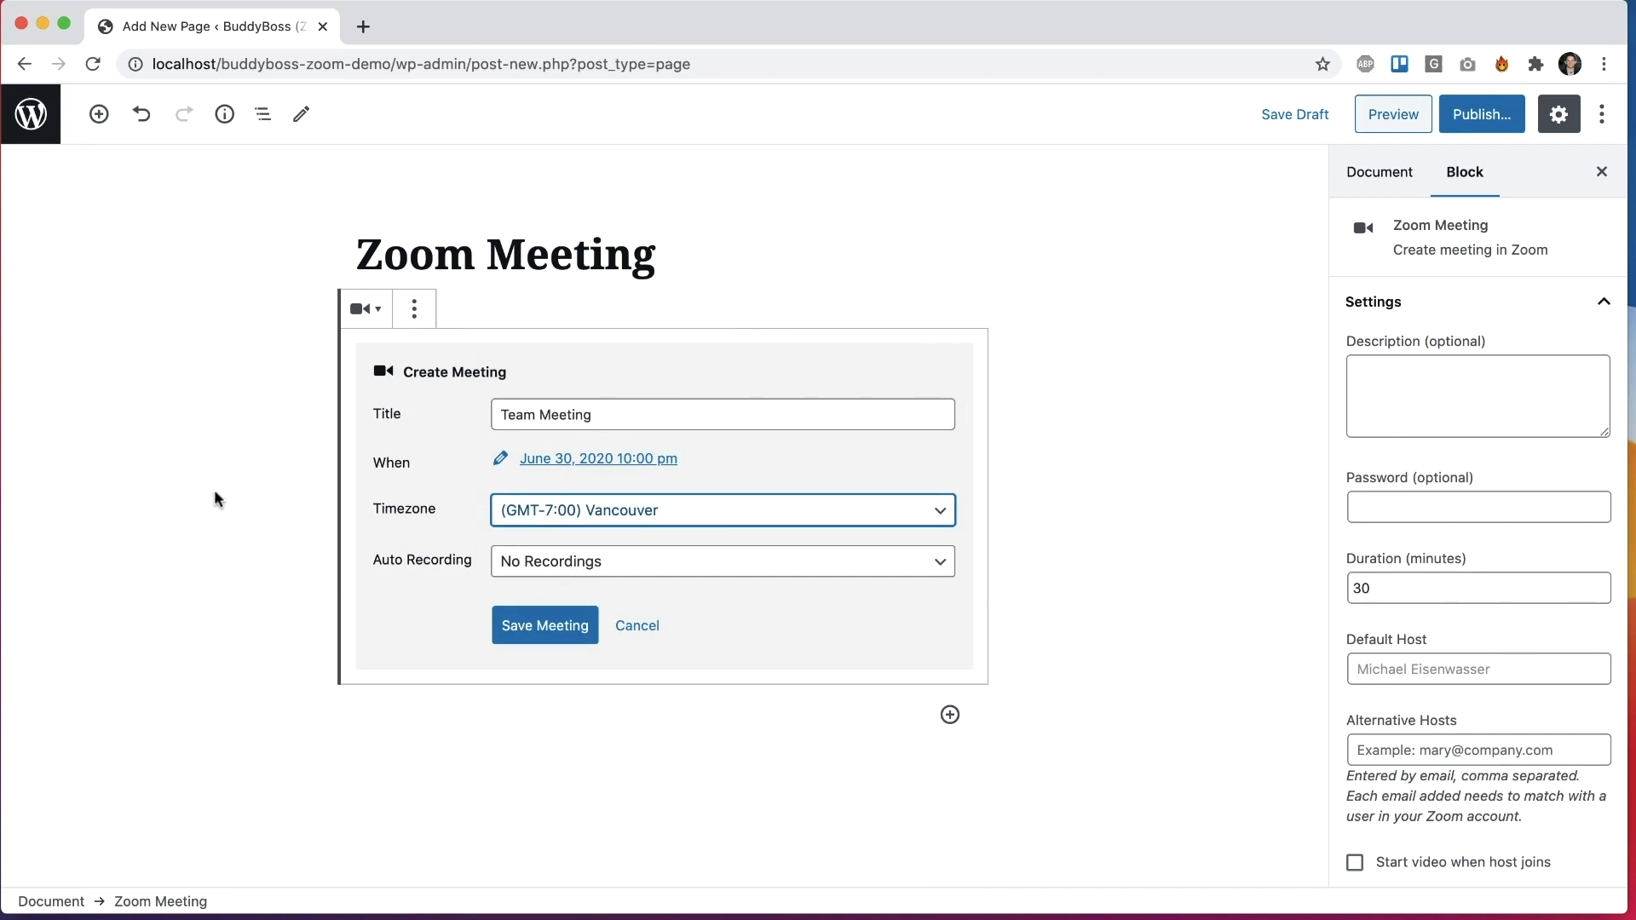
click(528, 562)
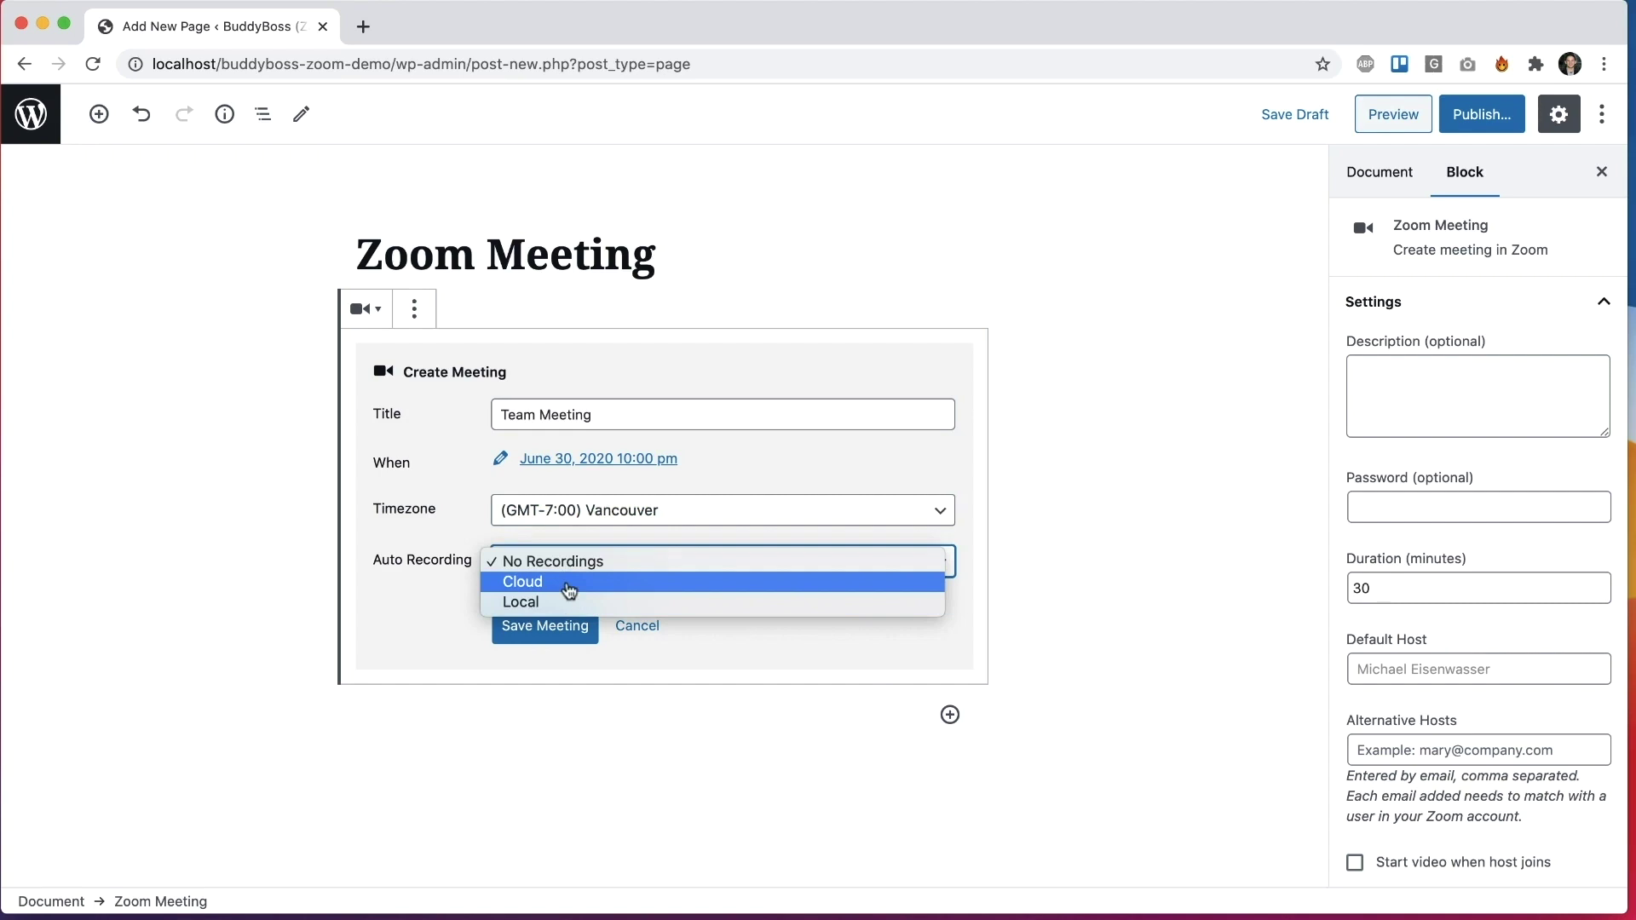
click(563, 563)
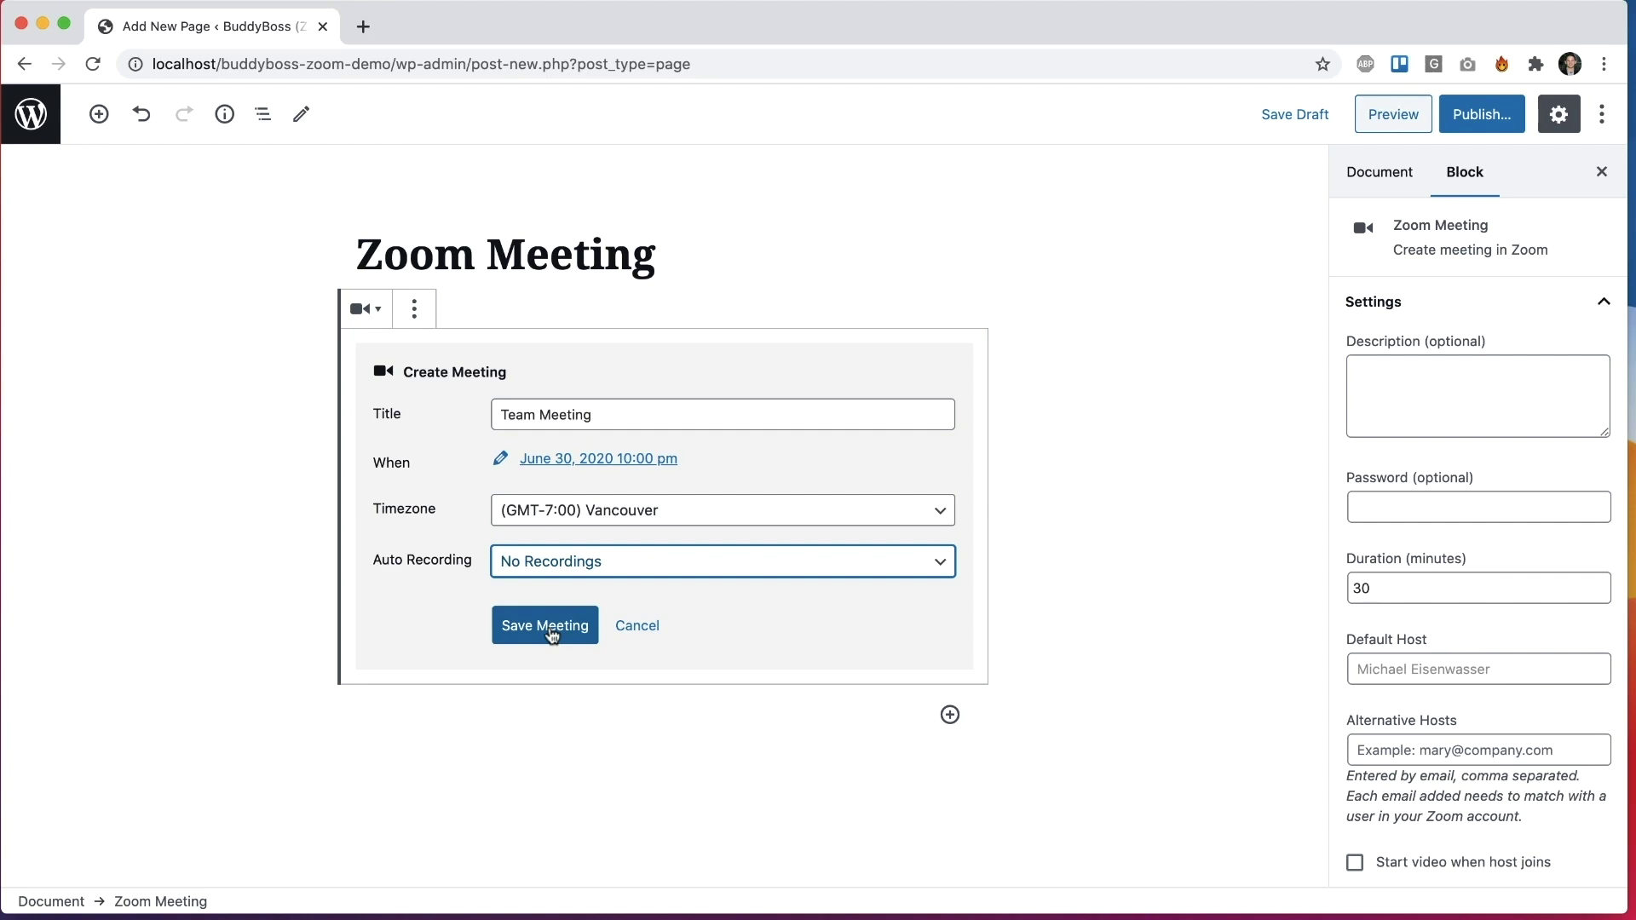
click(552, 632)
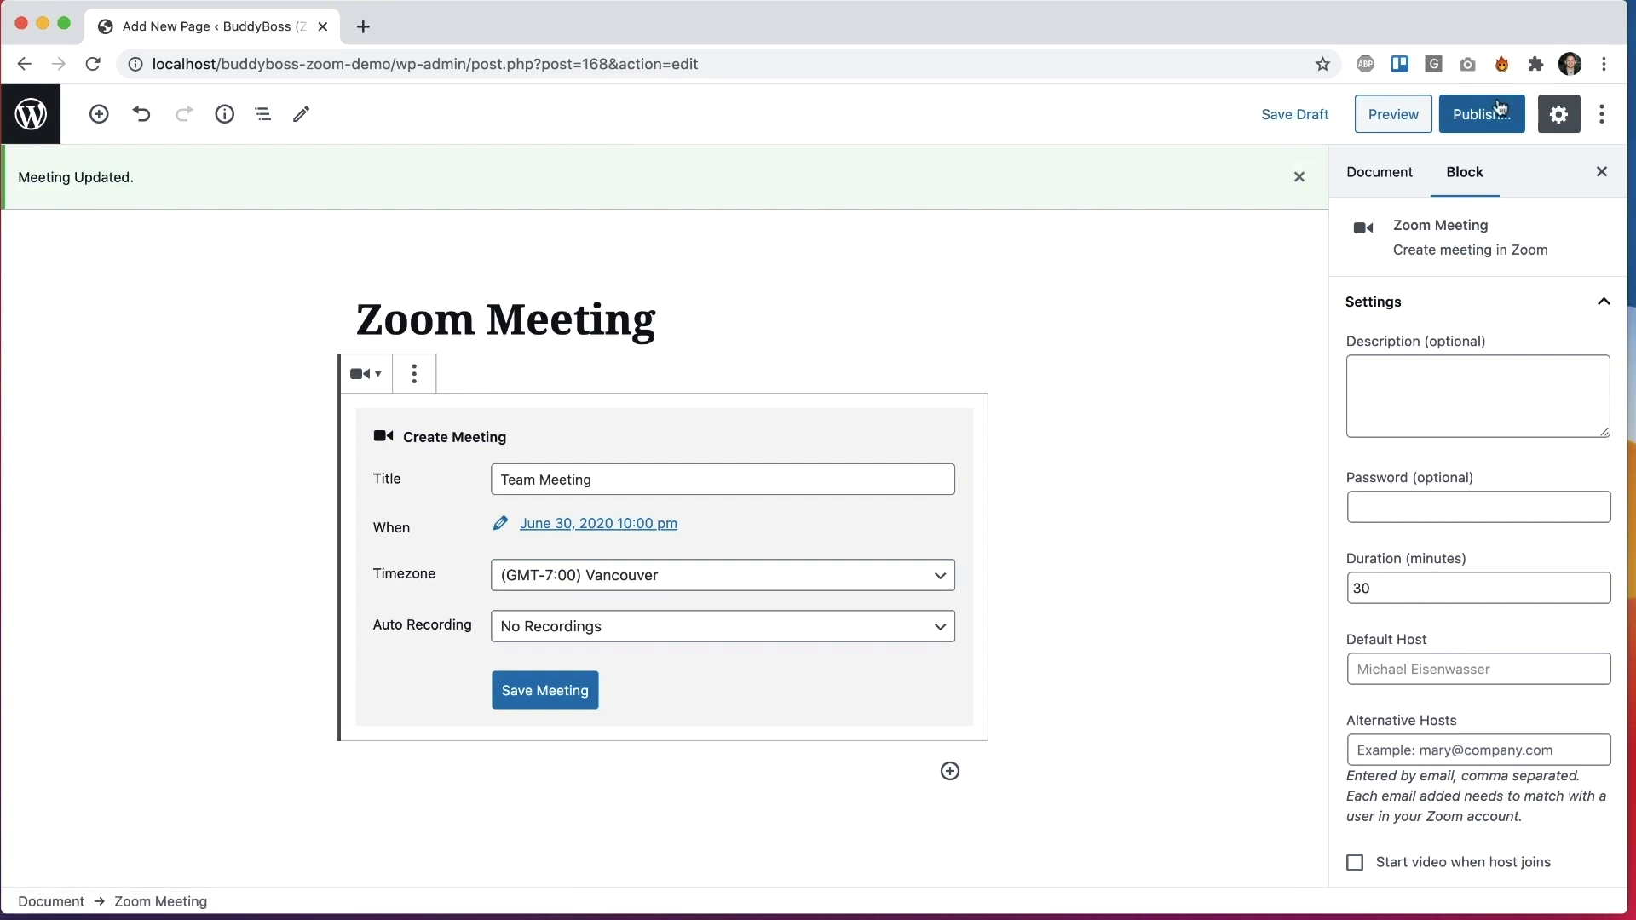
Step: Enter a meeting password, change the duration from 30 to 60 minutes, and save
scroll(1416, 385, down, 1)
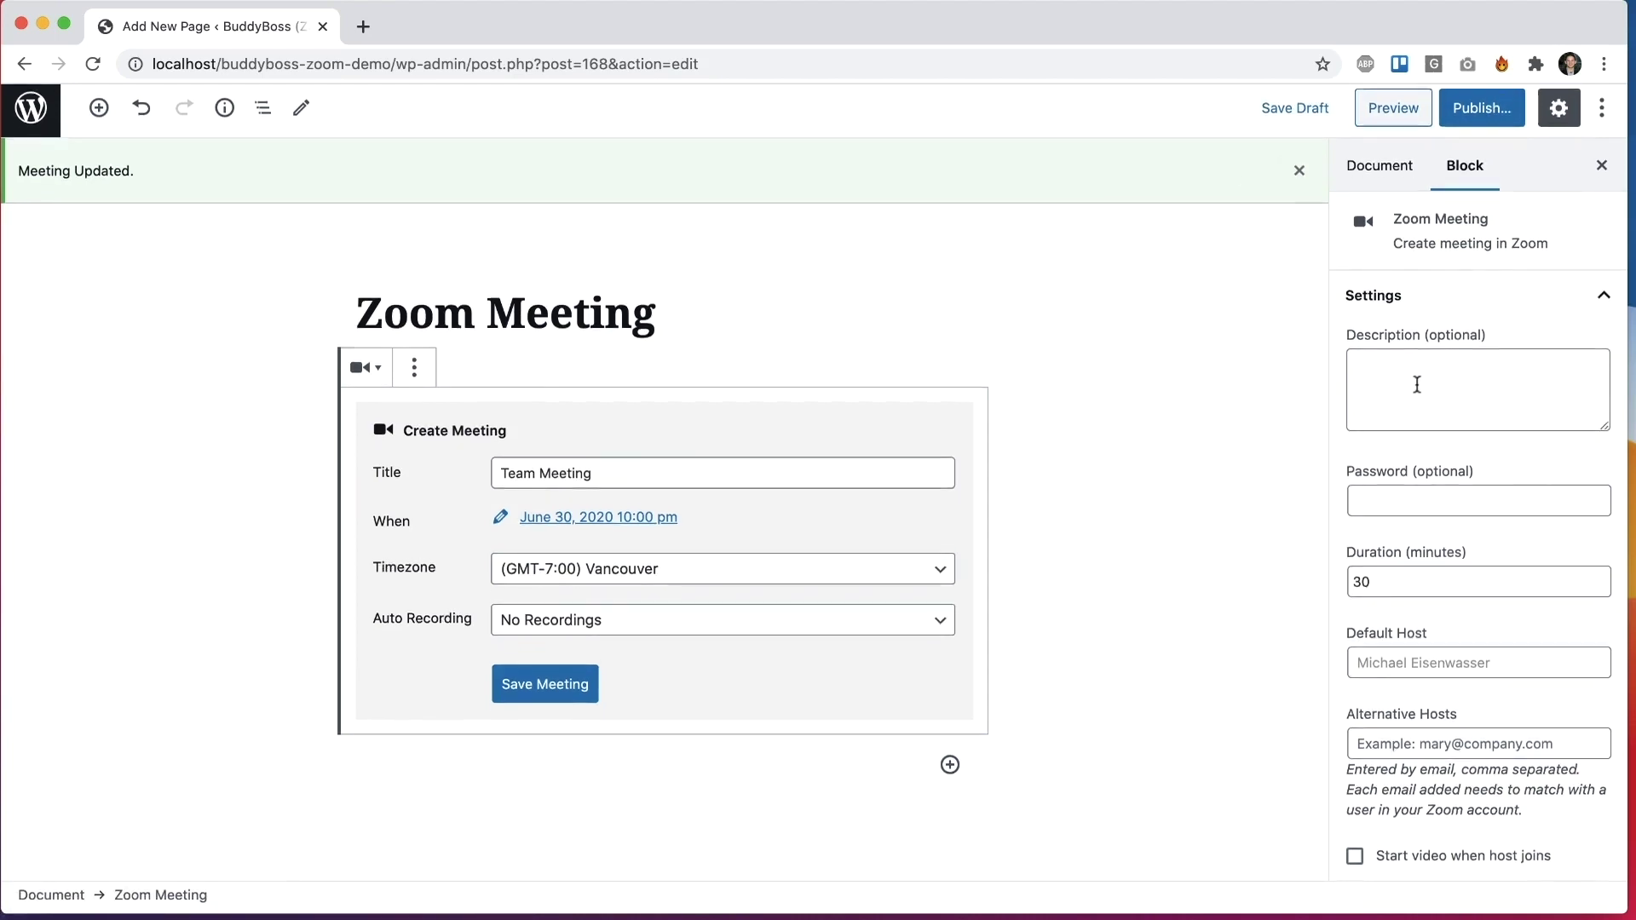
scroll(1384, 350, up, 1)
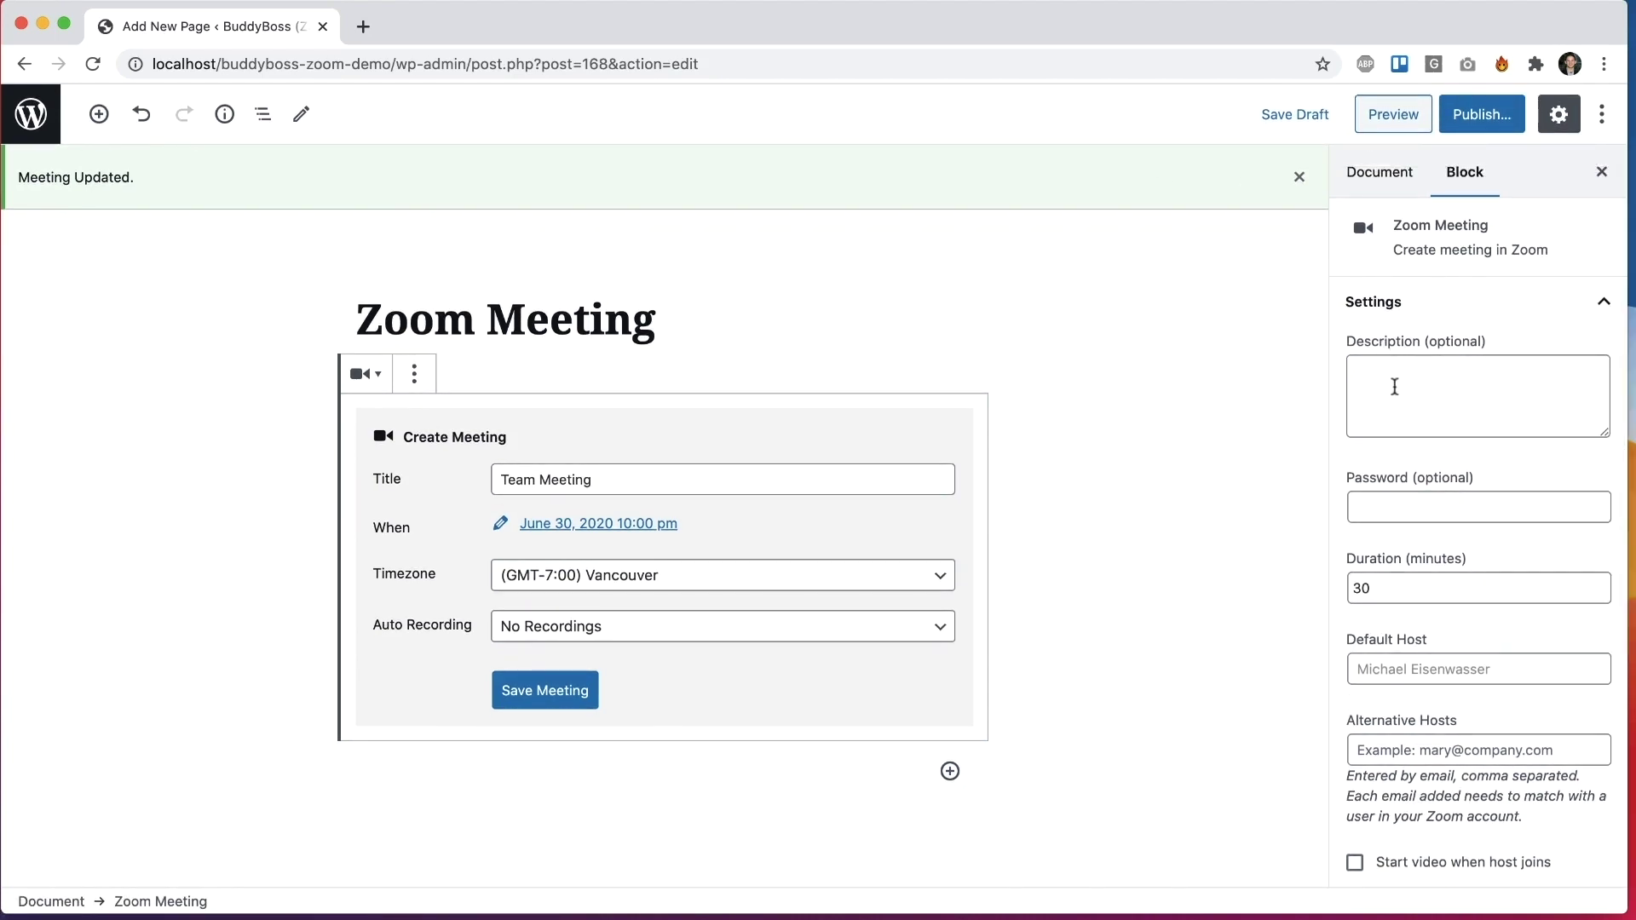
click(1404, 512)
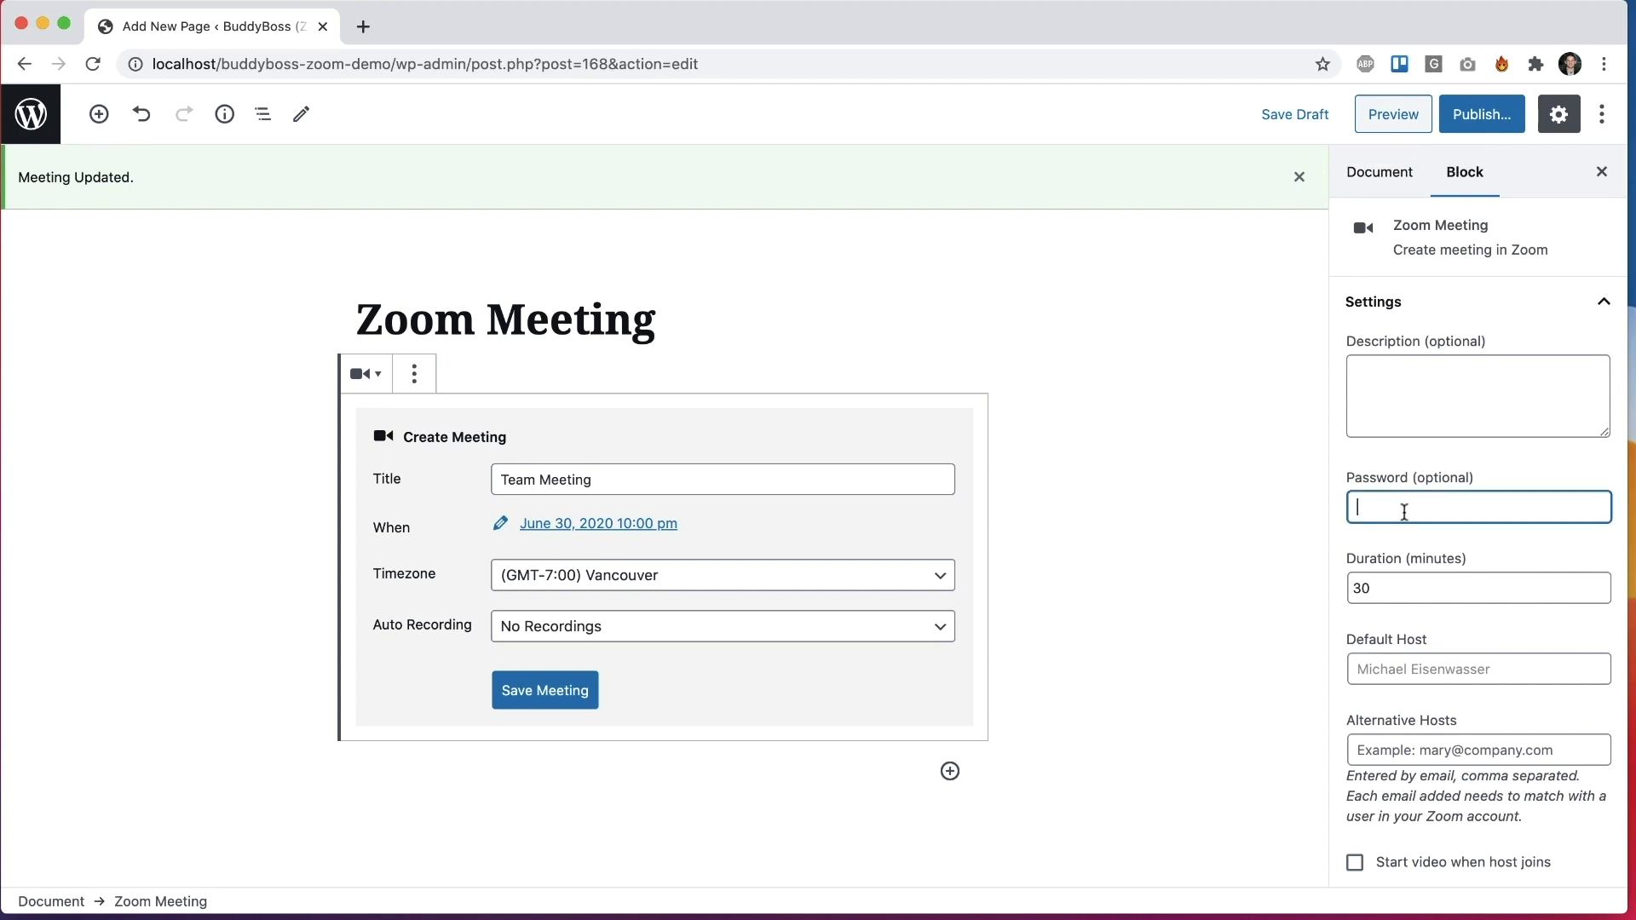
click(1387, 586)
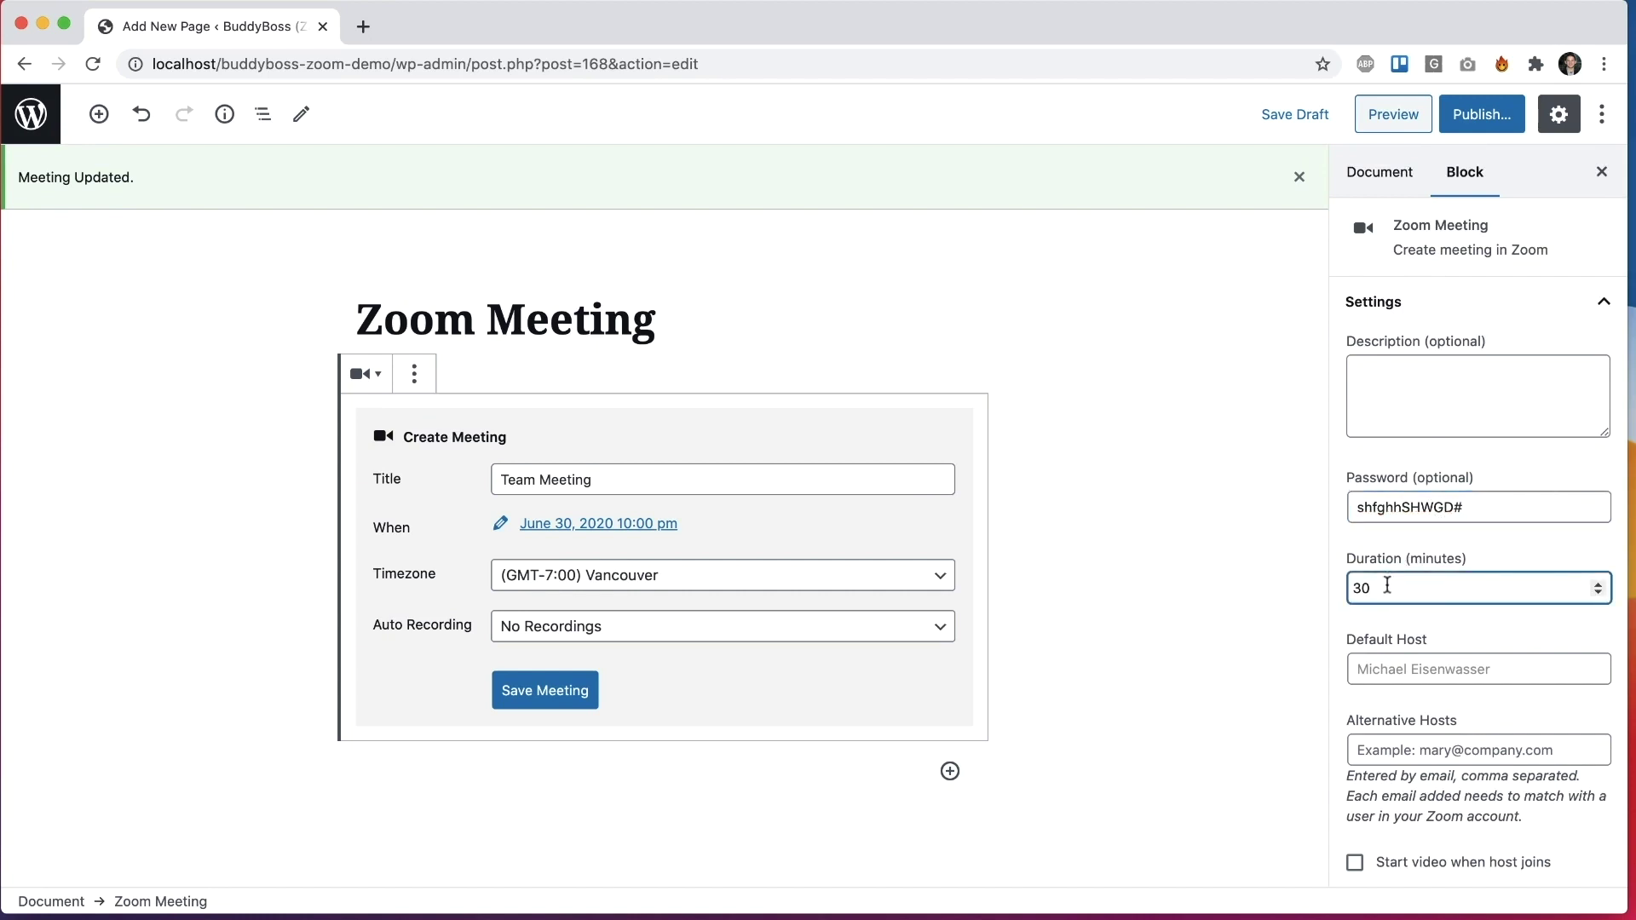
drag(1387, 586, 1346, 589)
text(60)
scroll(1394, 588, down, 2)
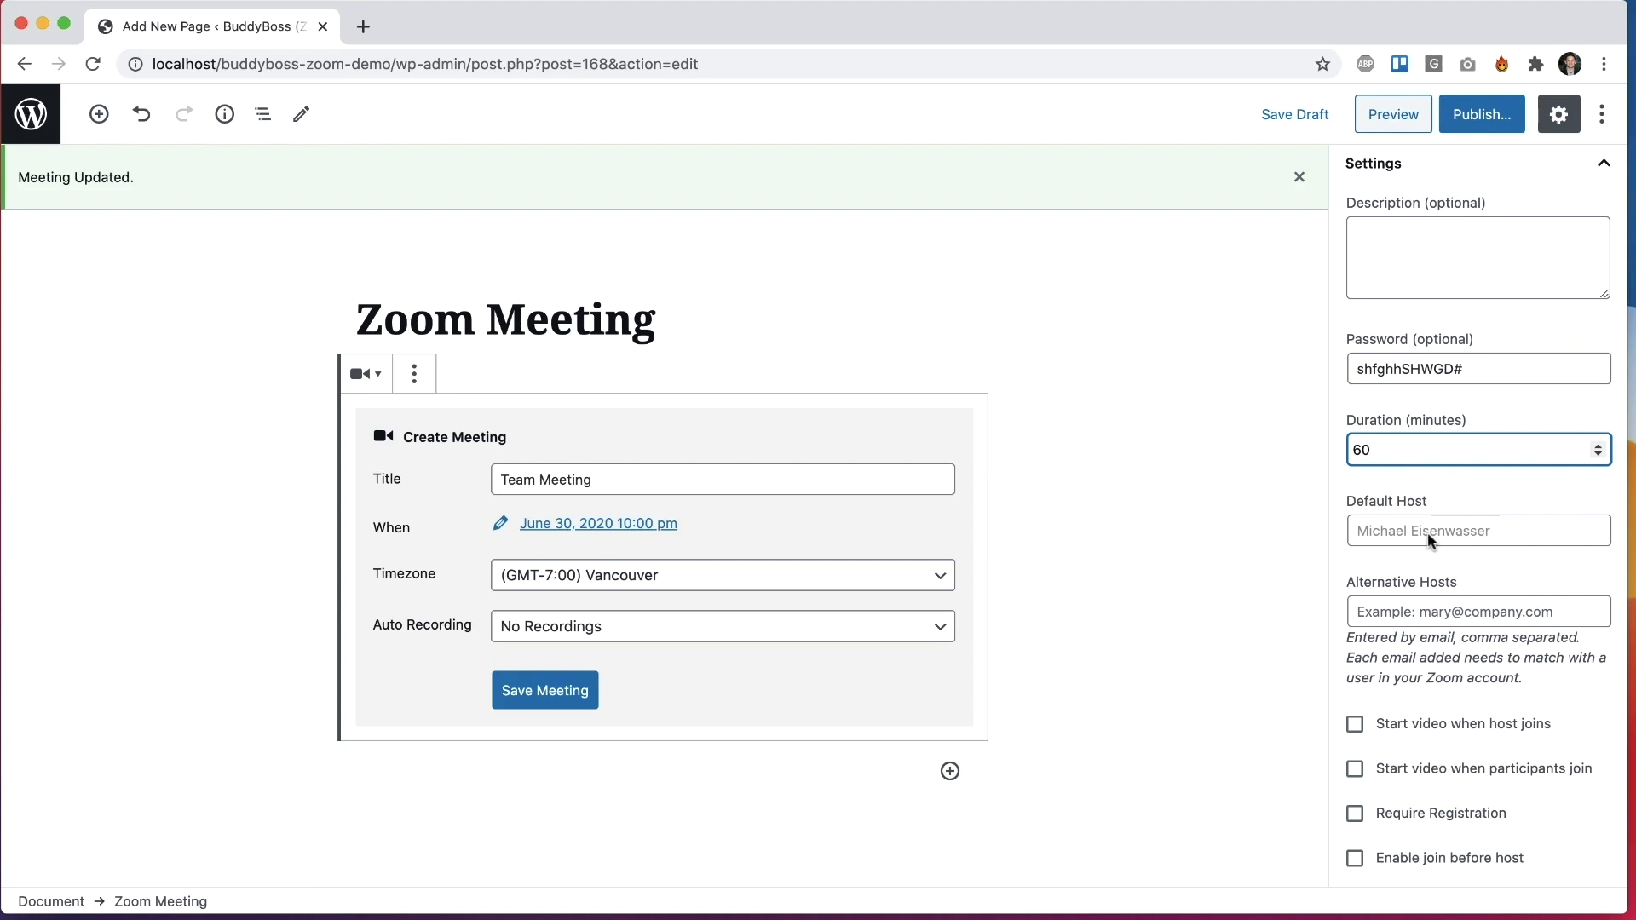
scroll(1410, 606, down, 1)
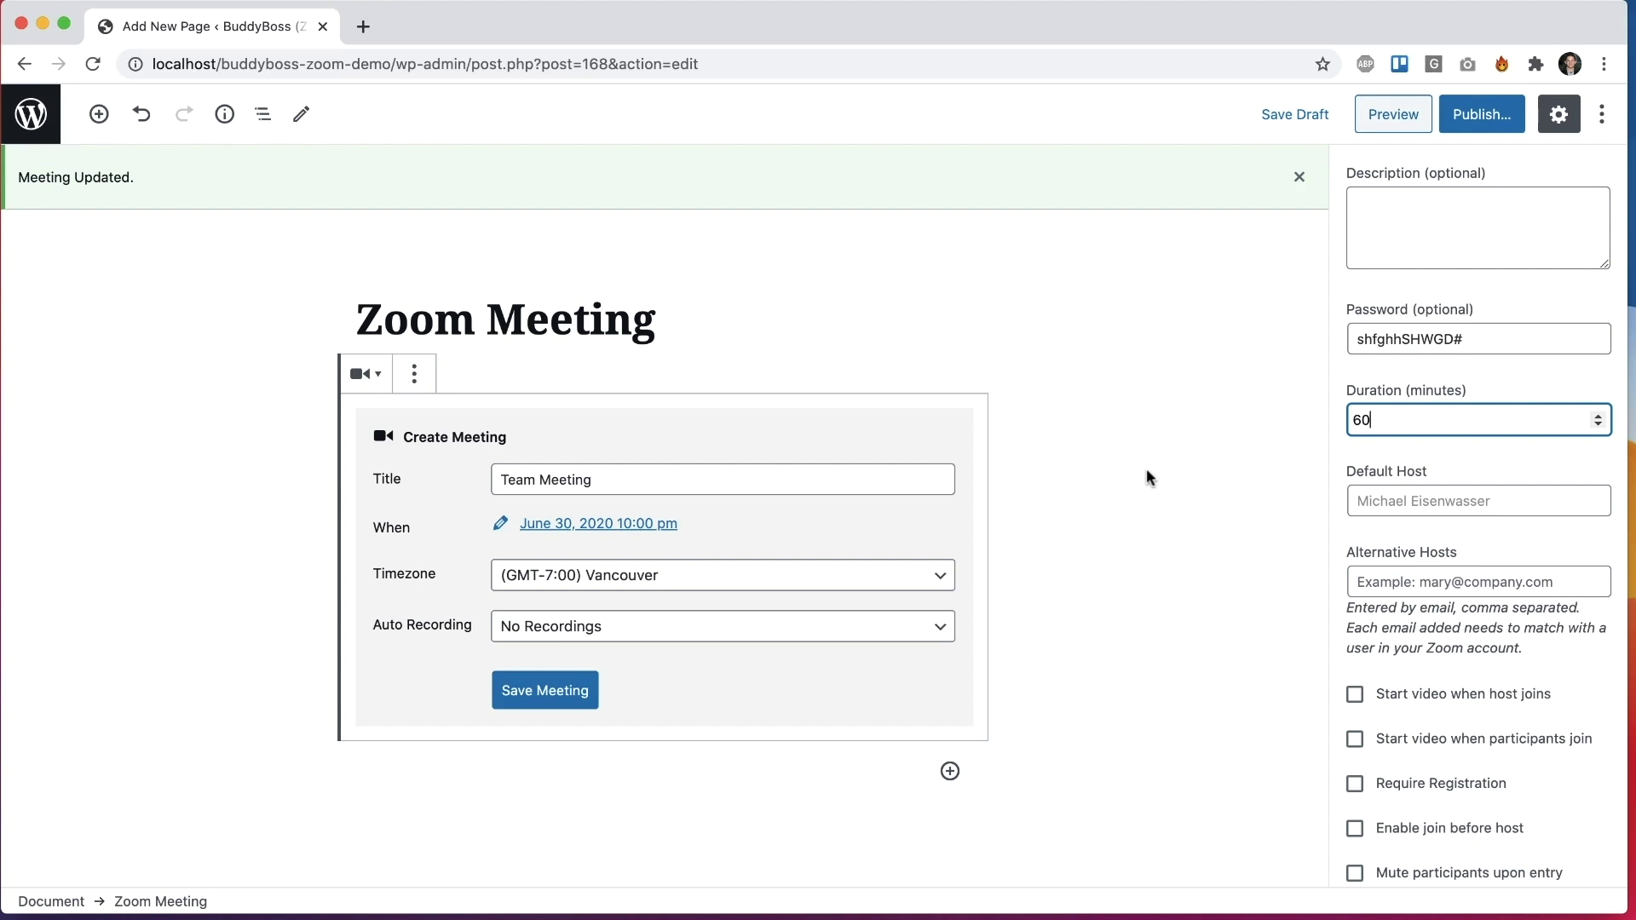
scroll(1147, 475, down, 1)
scroll(1415, 554, down, 4)
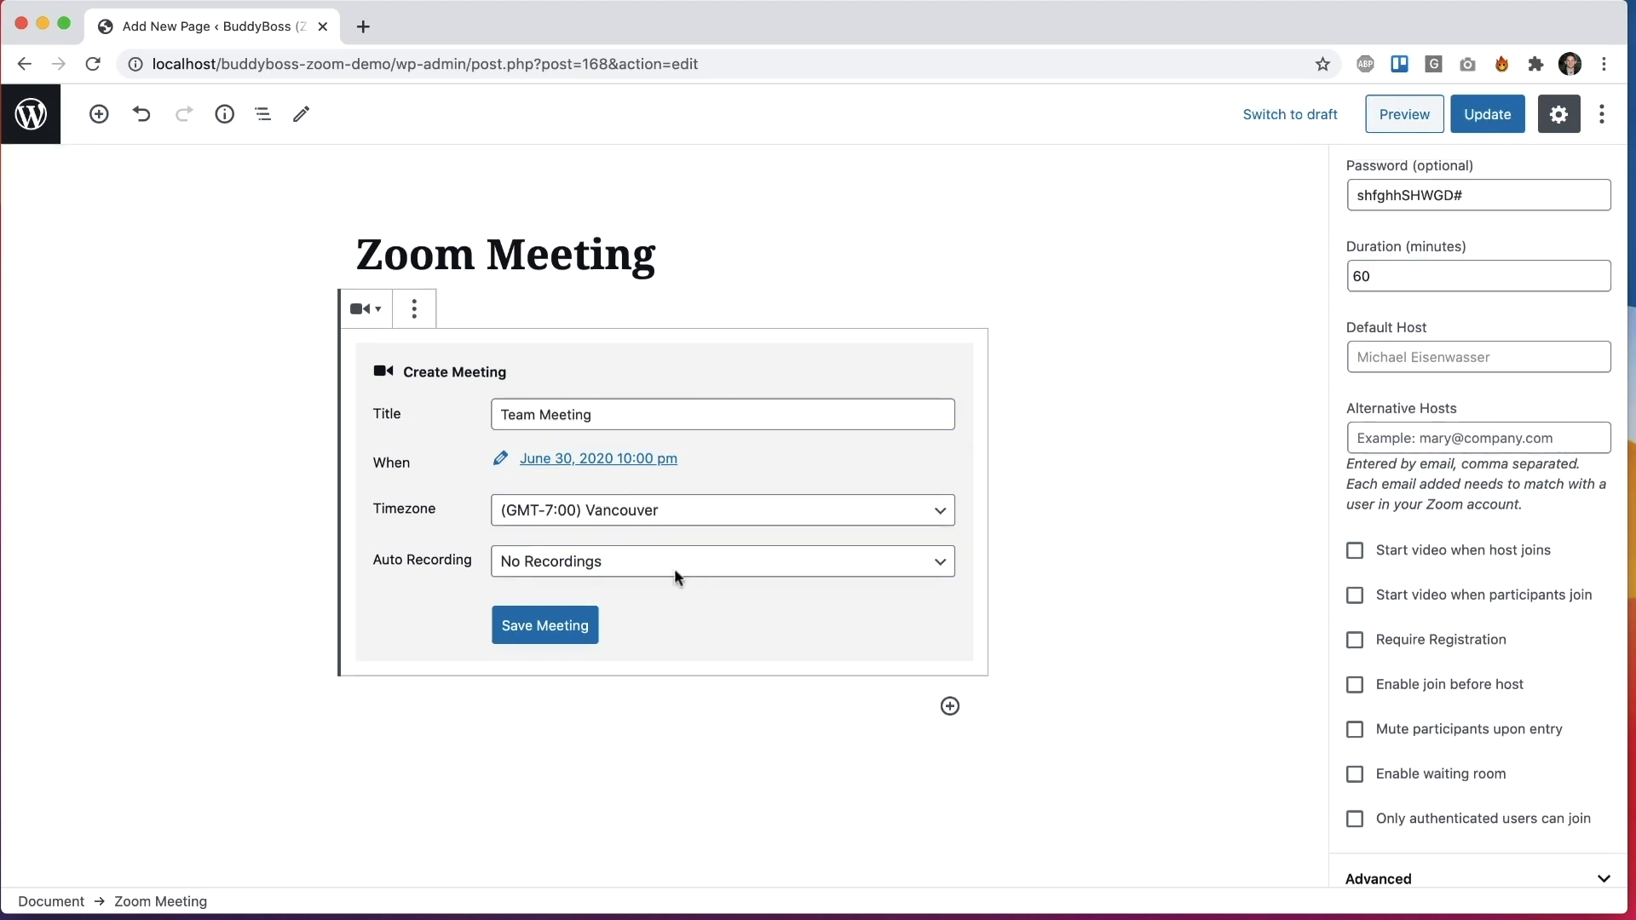
click(548, 626)
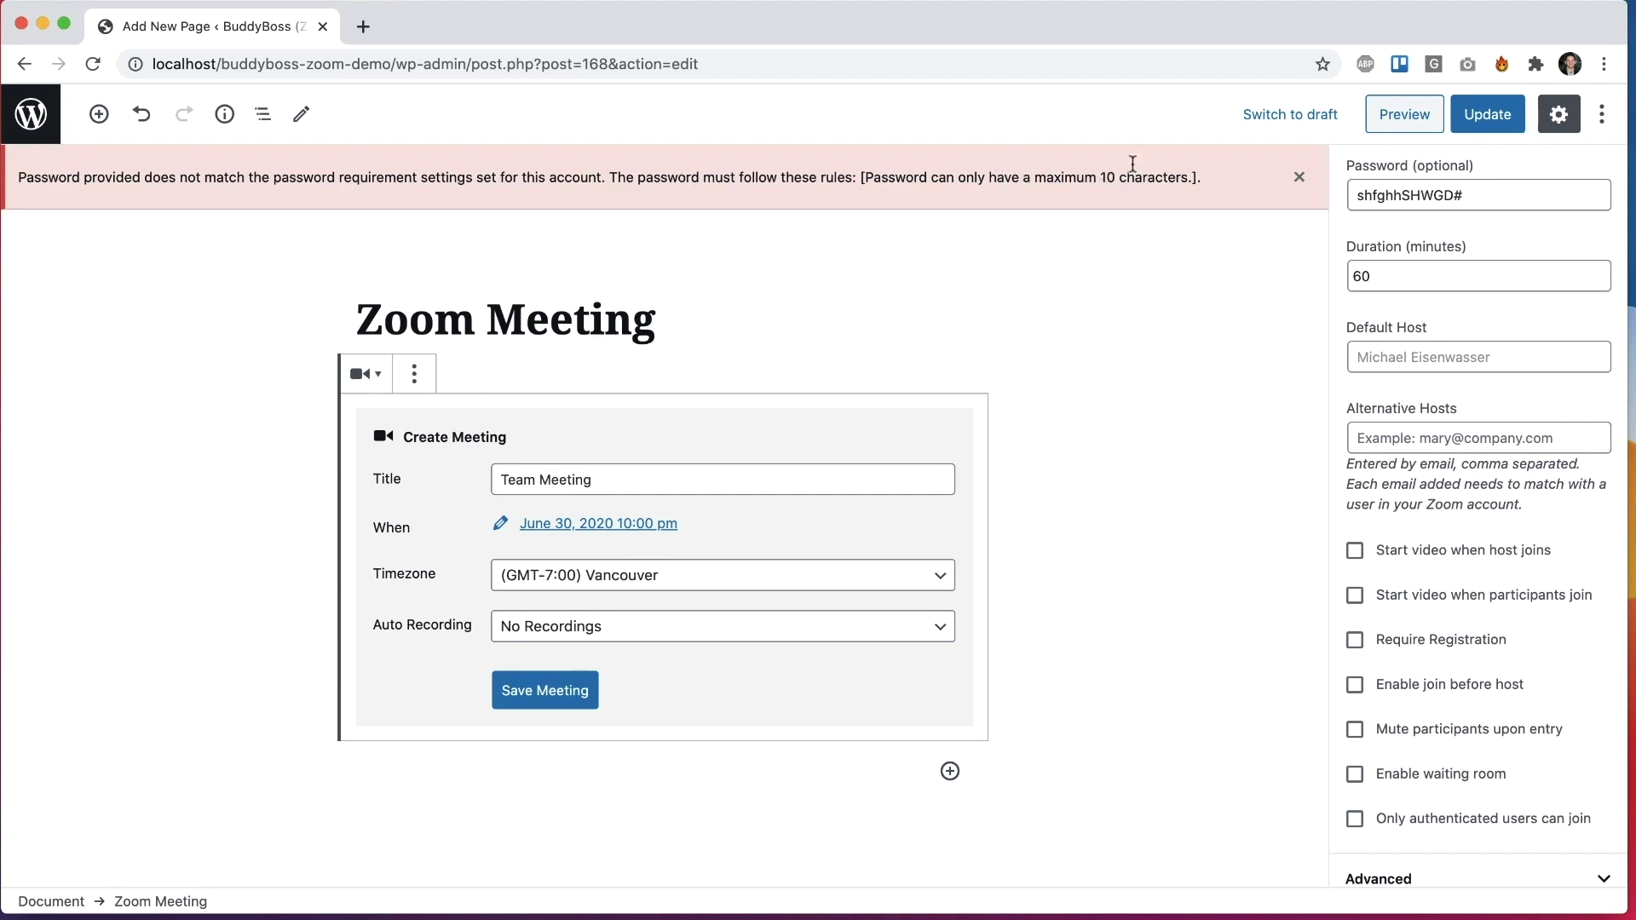
Step: Trim the password to 10 characters, save the meeting again, and view the published page
drag(1380, 197, 1342, 201)
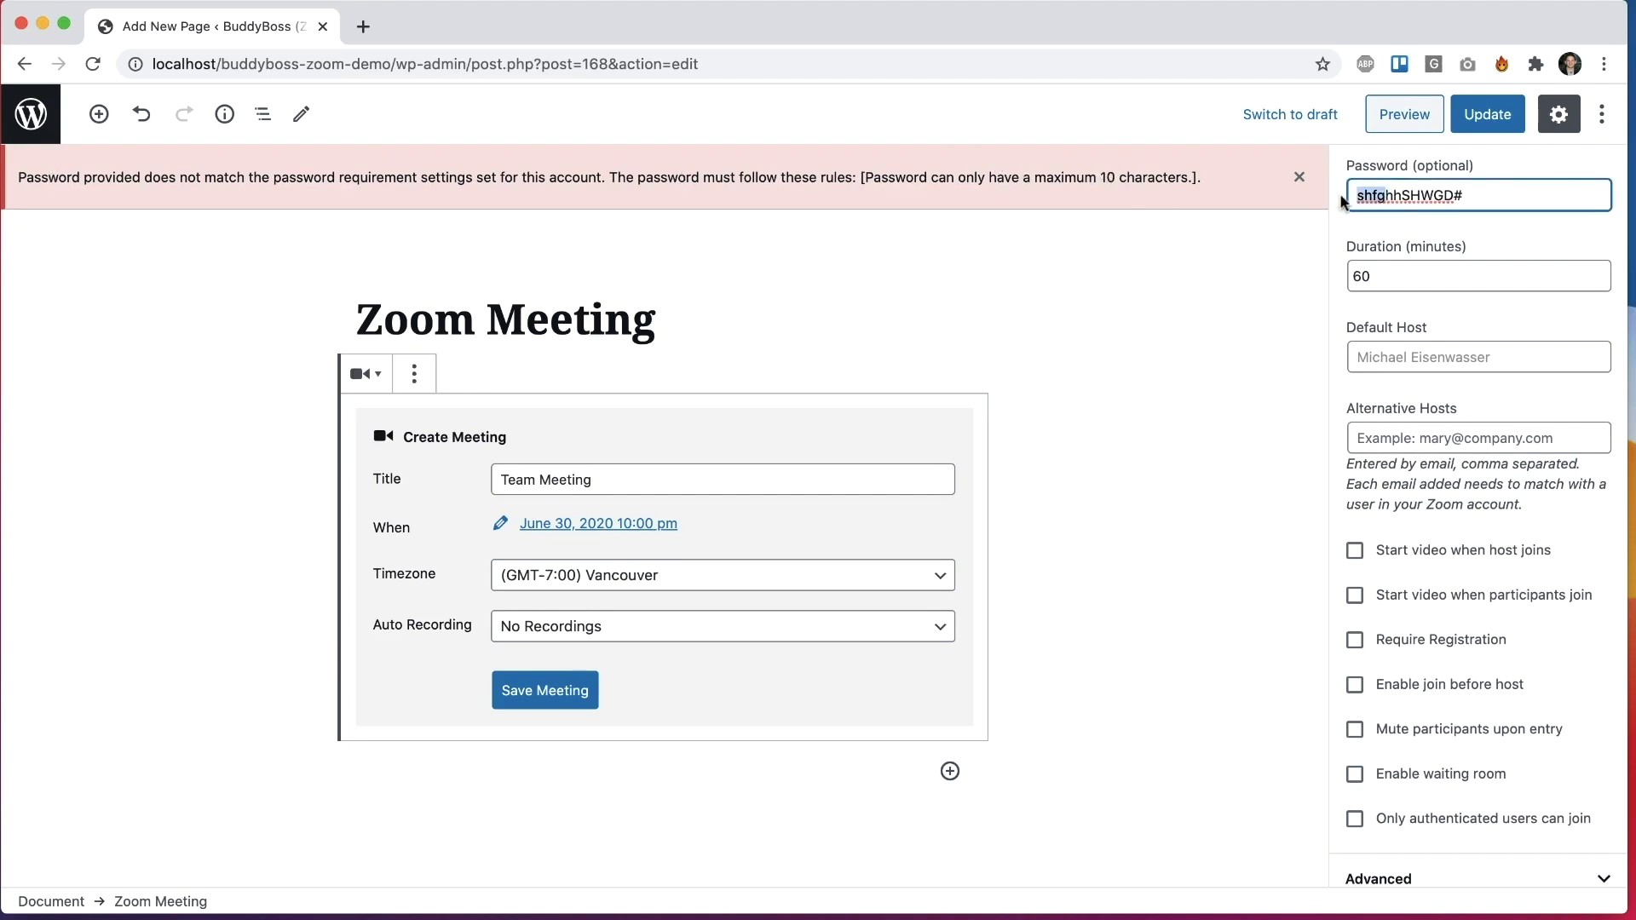
key(BackSpace)
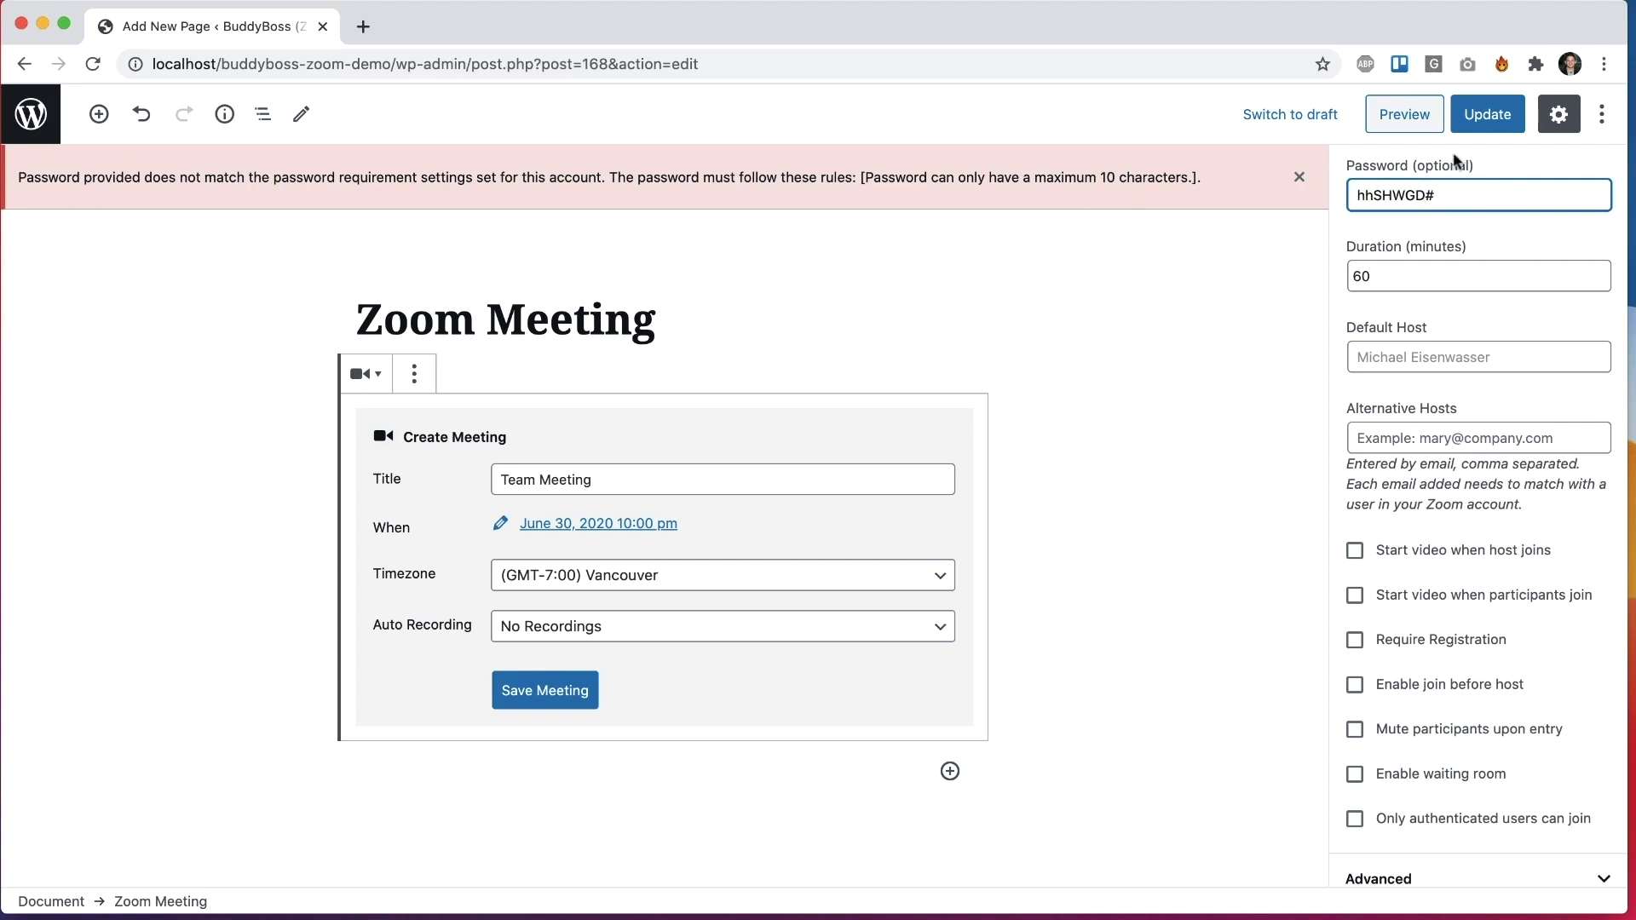
click(1298, 177)
click(569, 626)
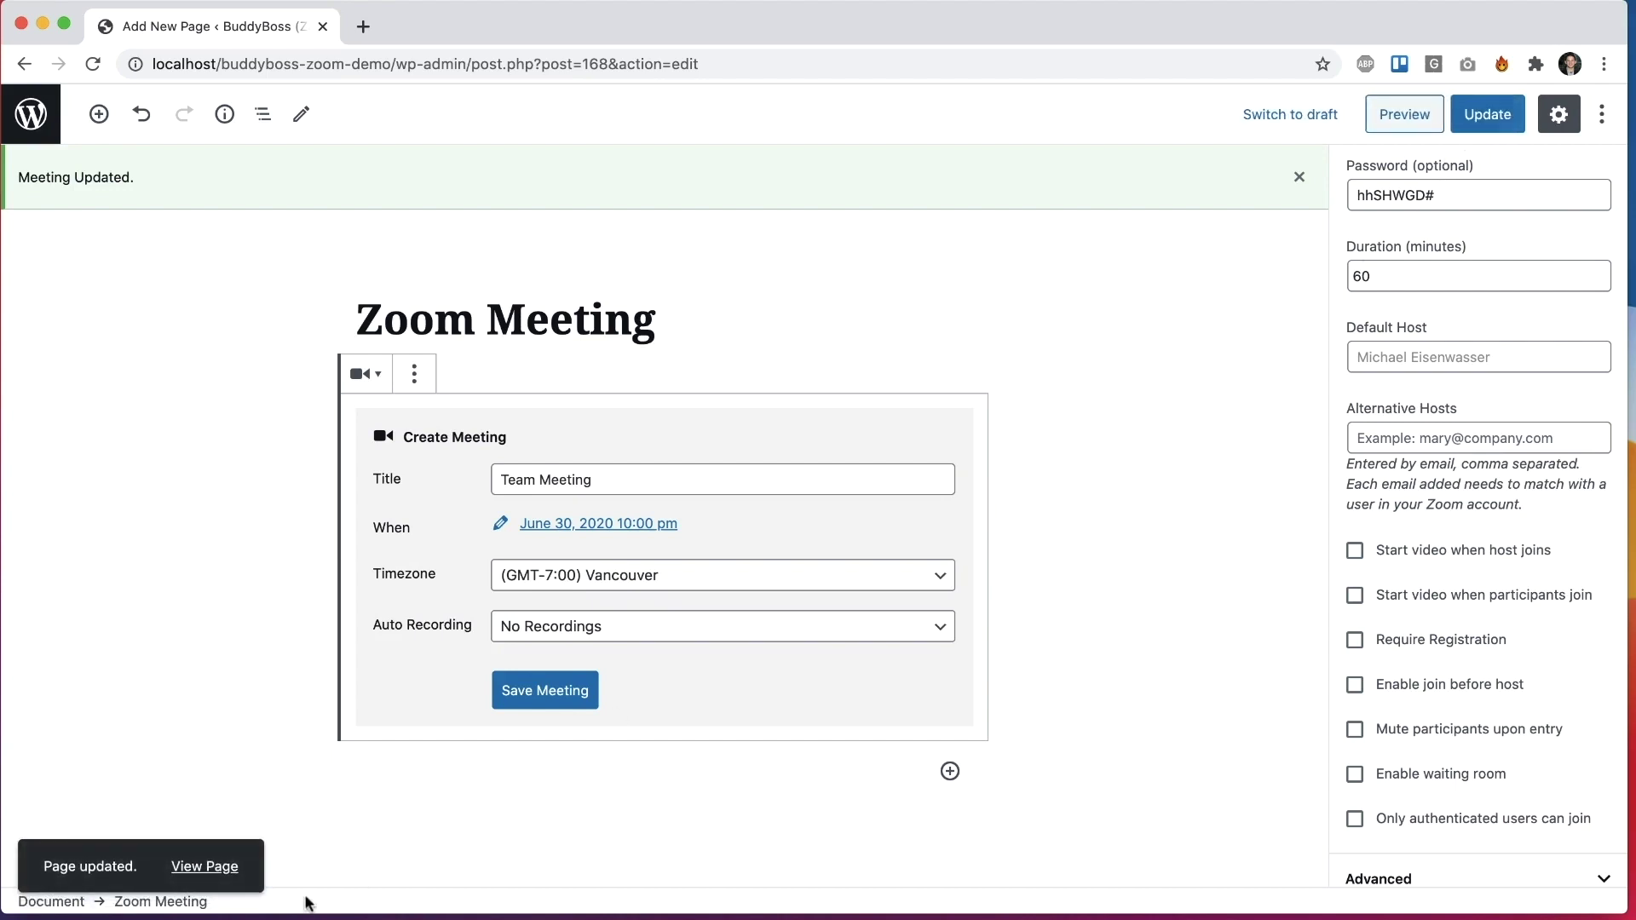
super+click(204, 867)
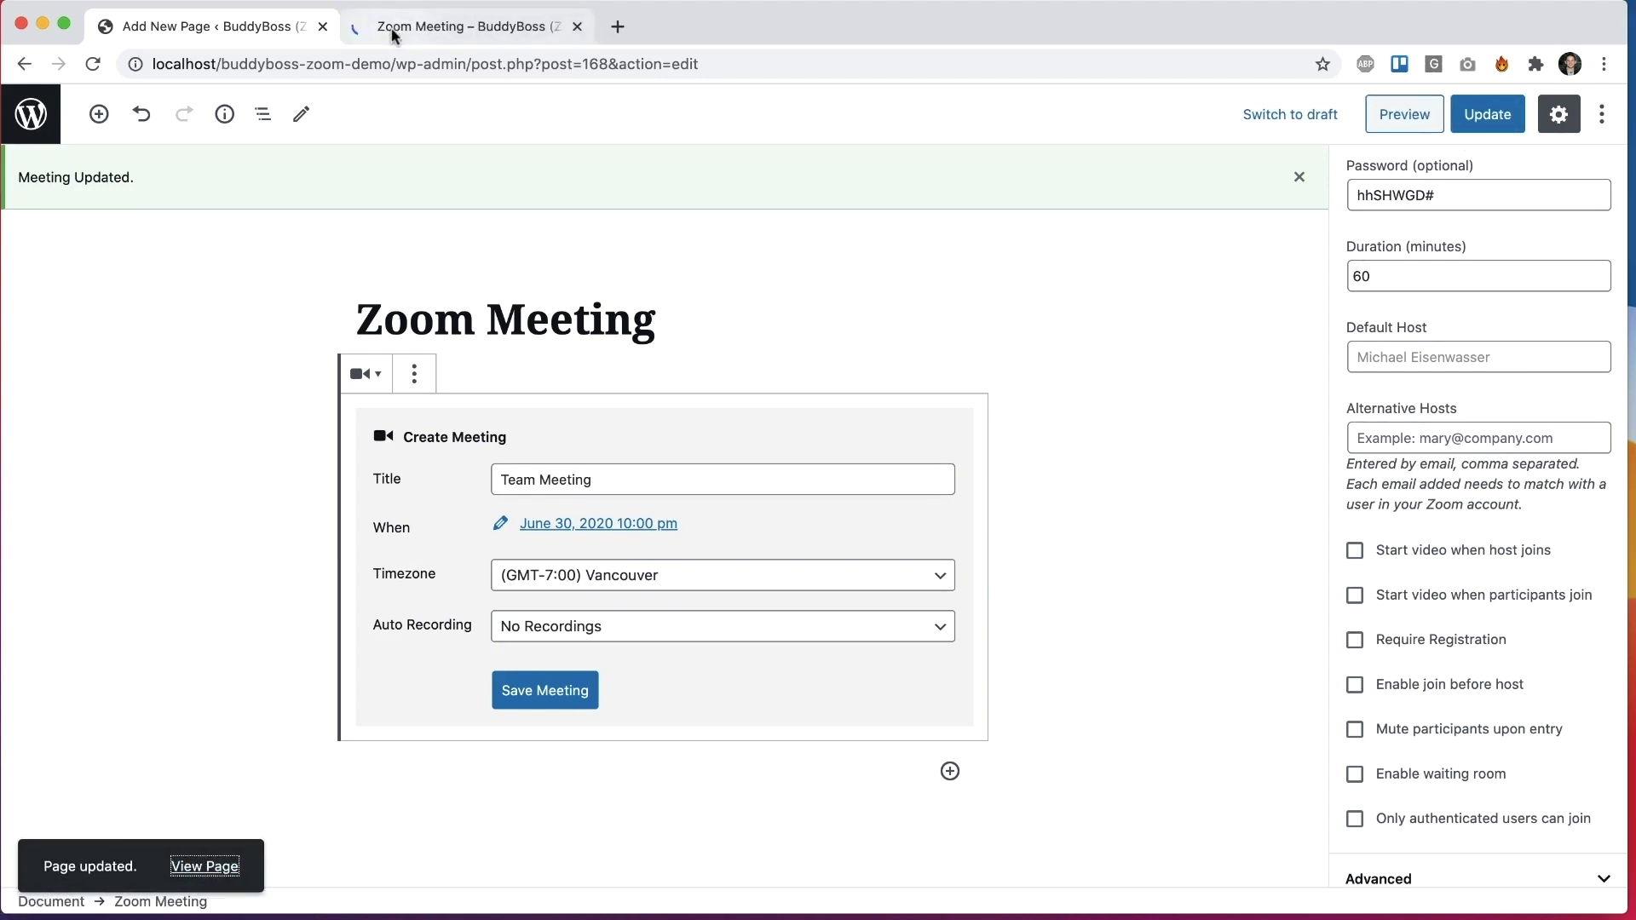
Step: Open Team Meeting's details on the published page and show, then hide, its password
click(362, 34)
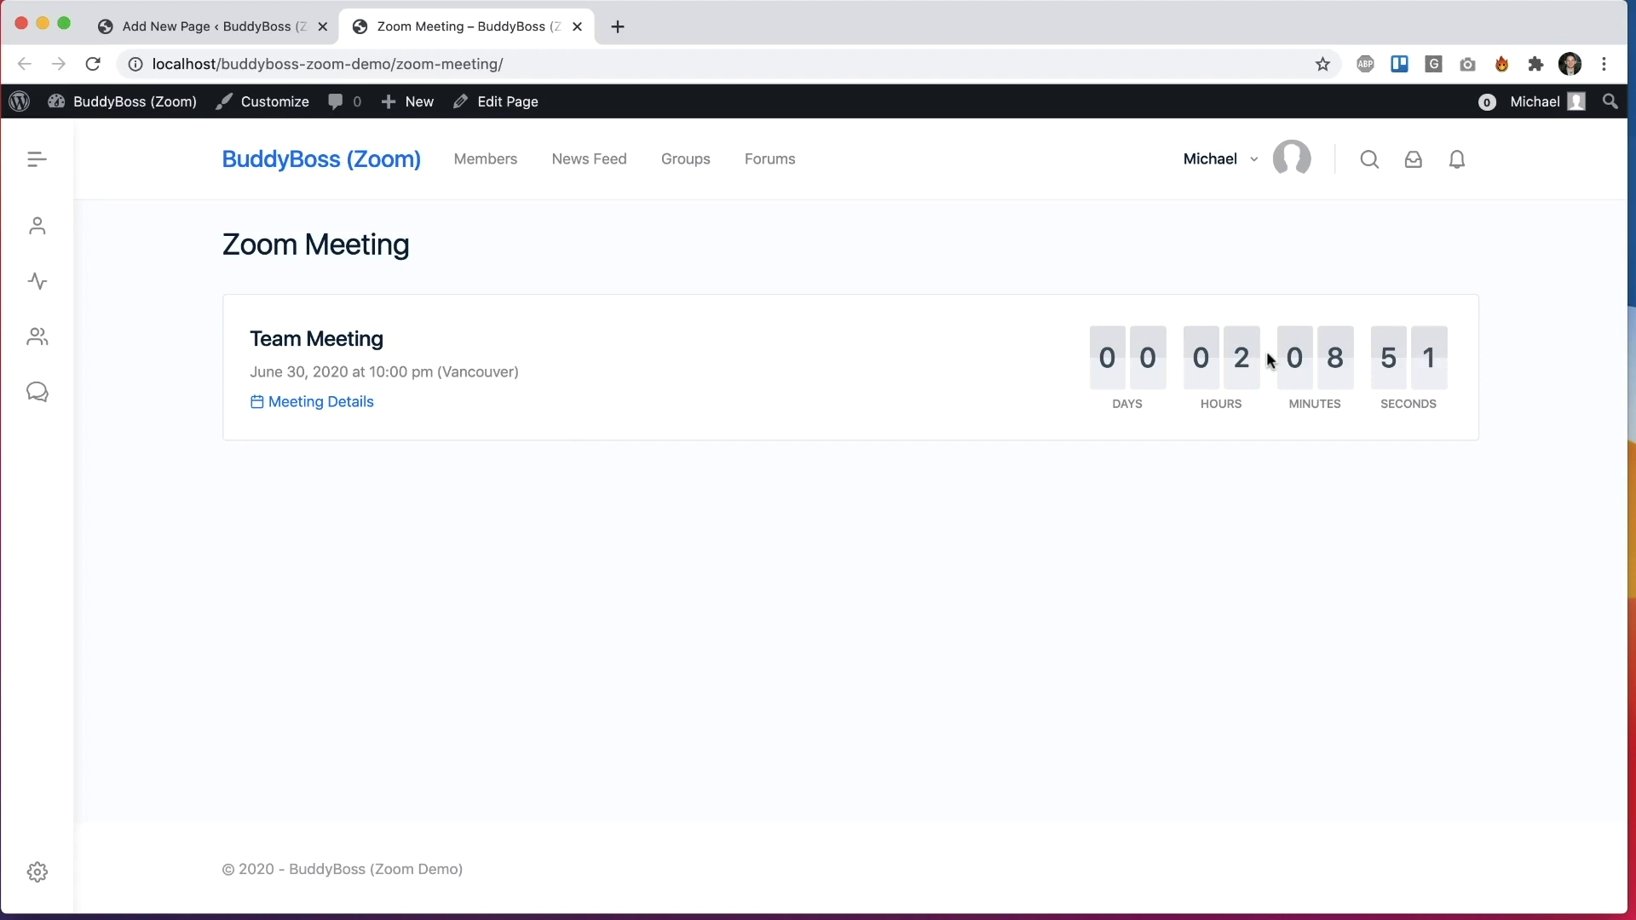
click(347, 404)
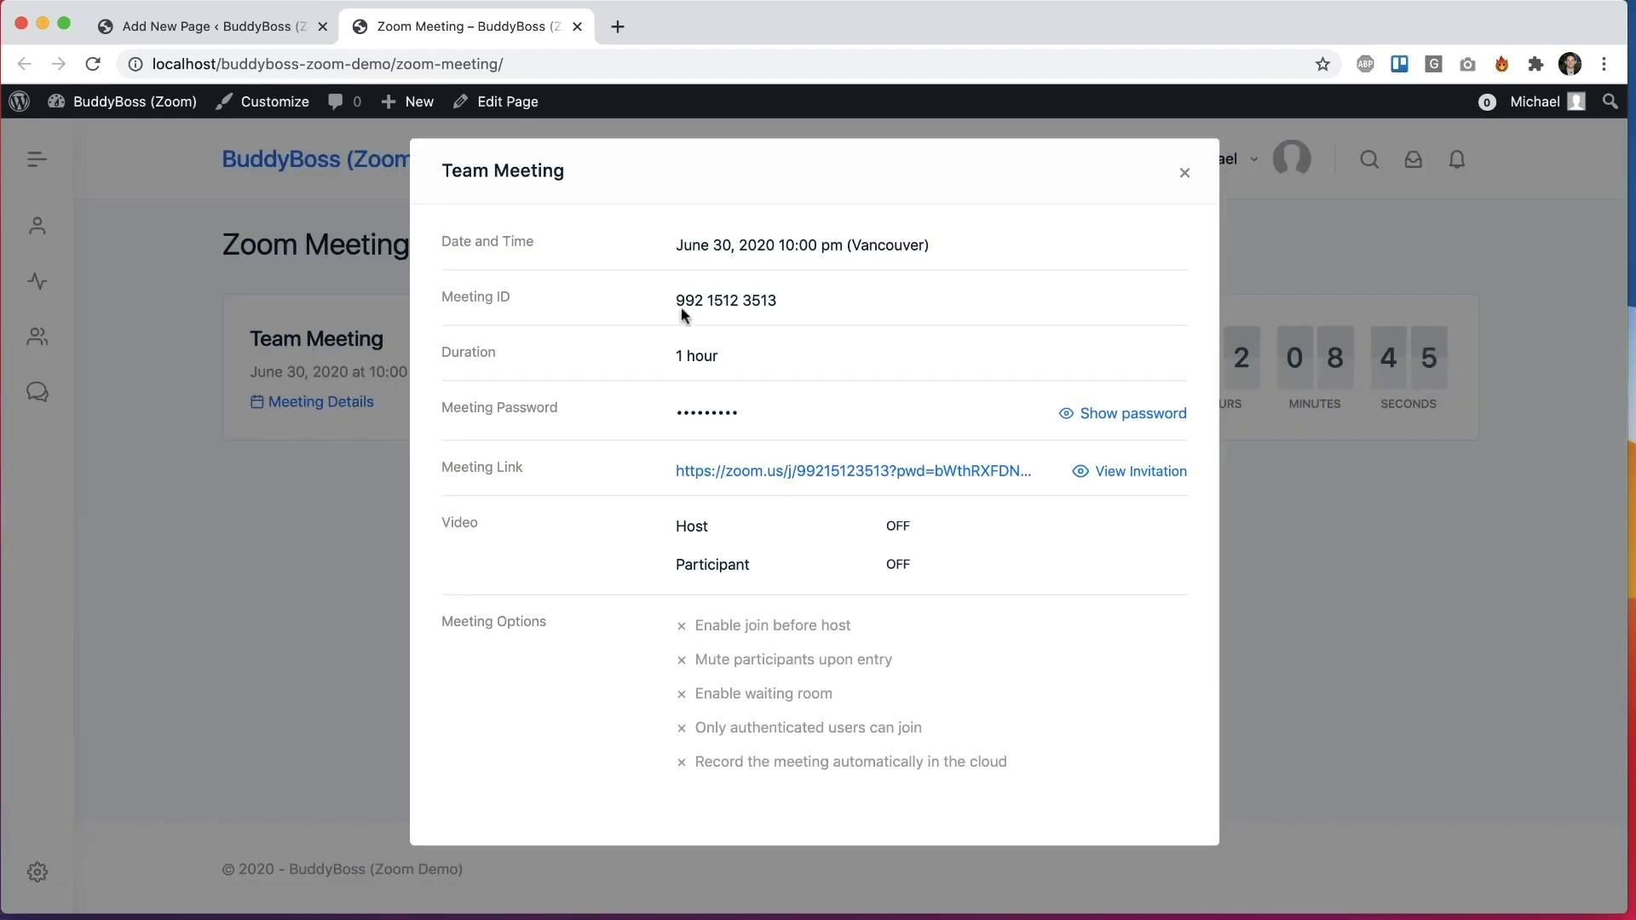
click(1107, 414)
click(1121, 418)
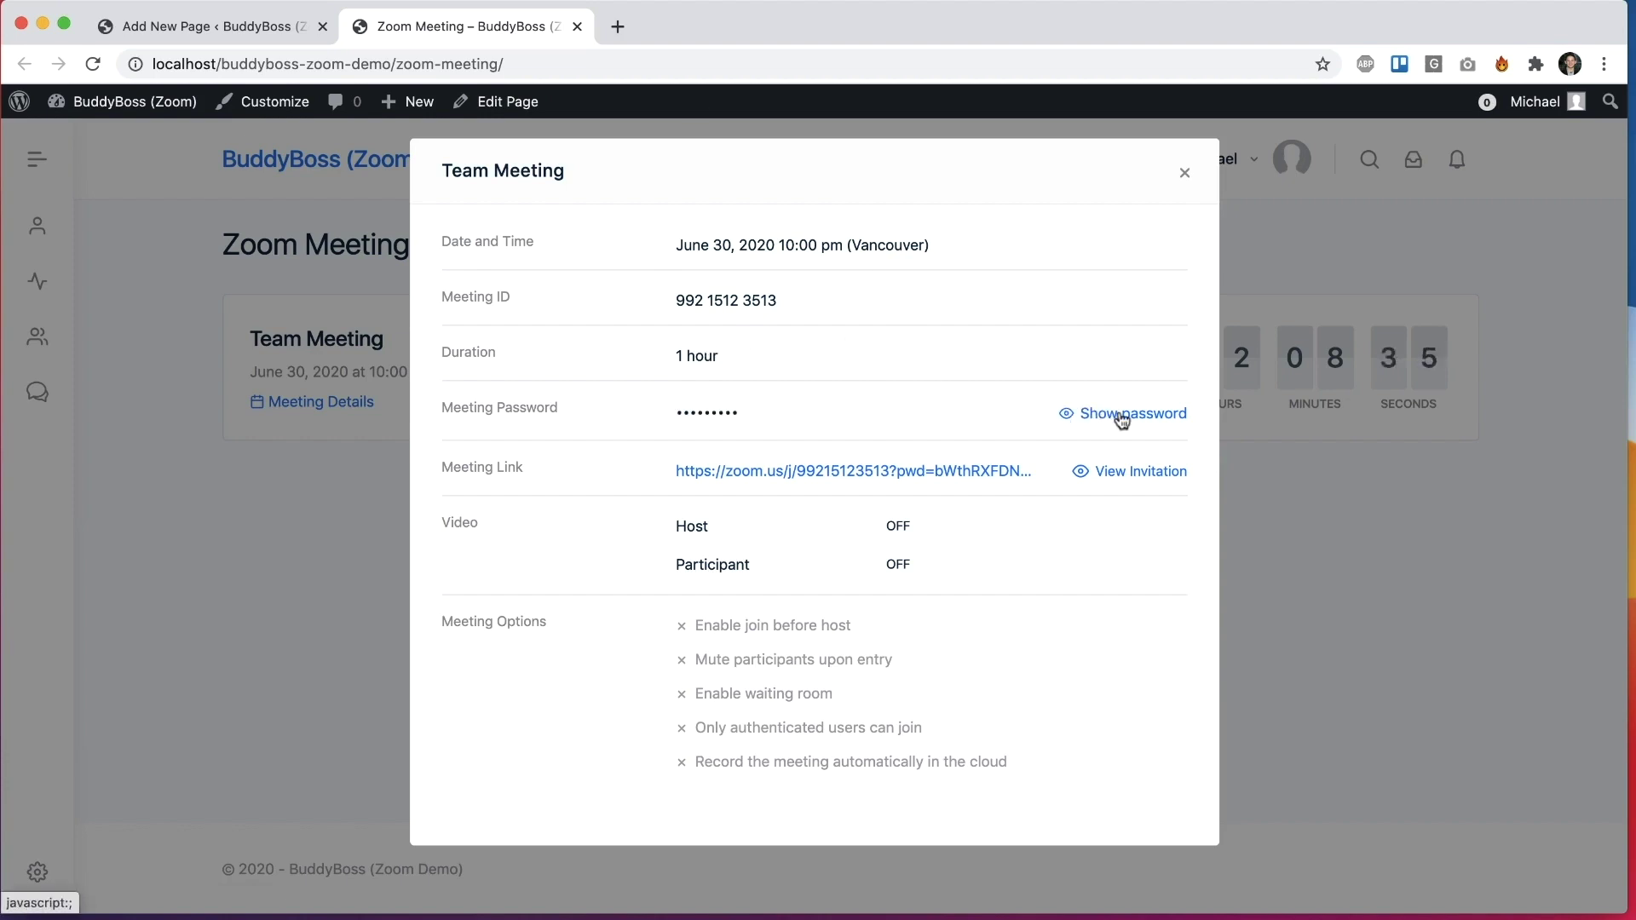
Step: Copy the meeting invitation text, then close the invitation and details windows
click(1114, 473)
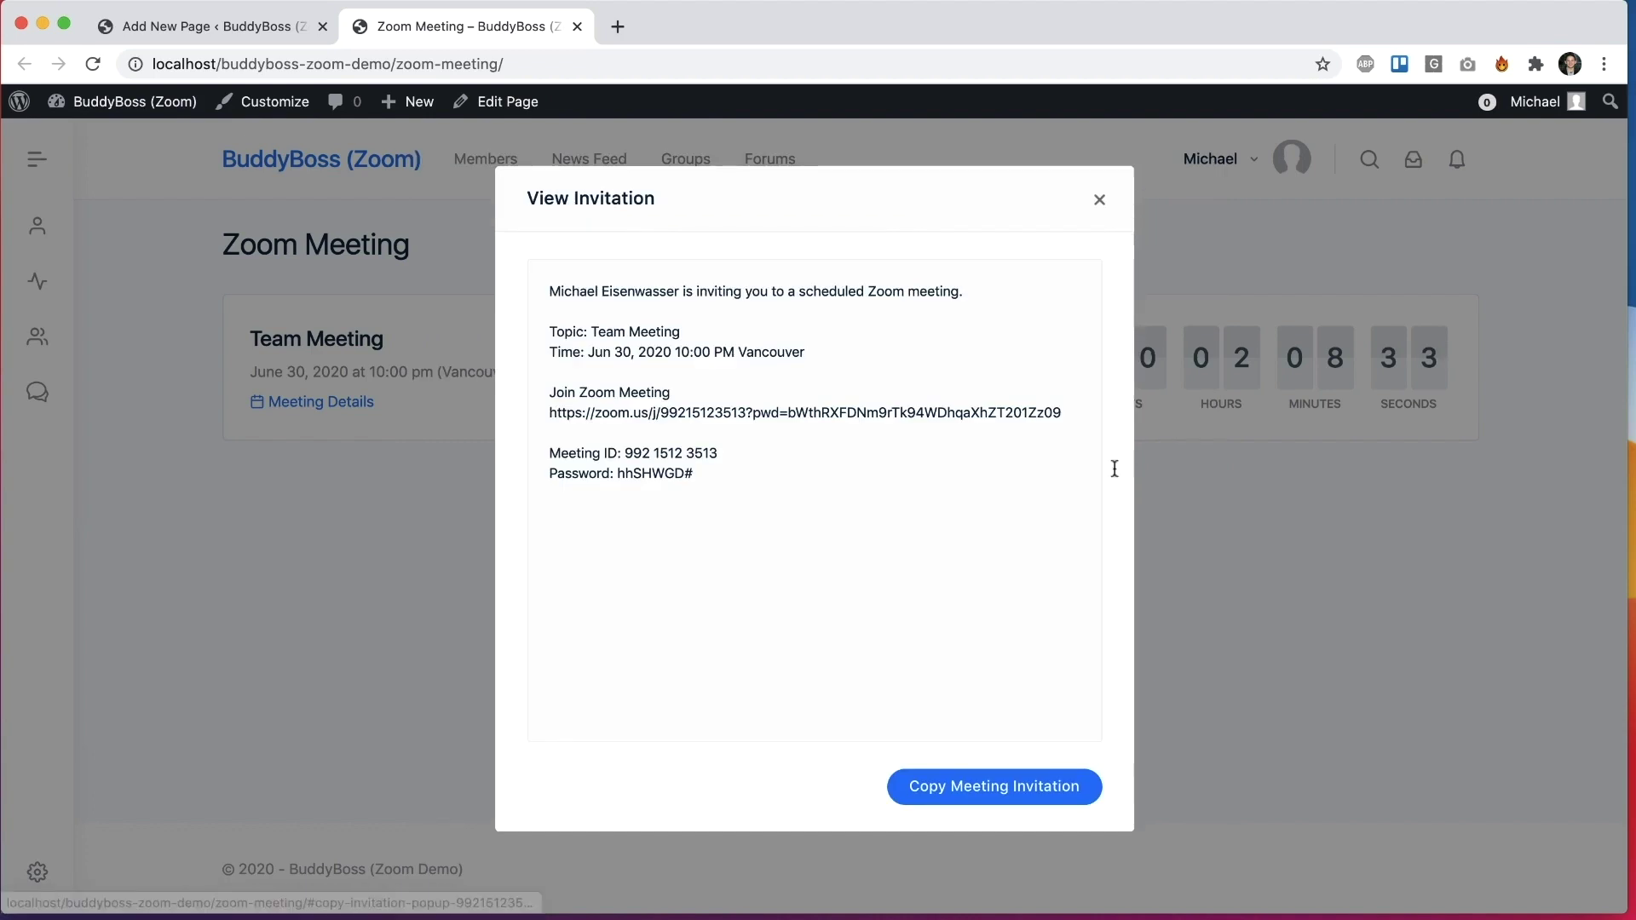
click(975, 794)
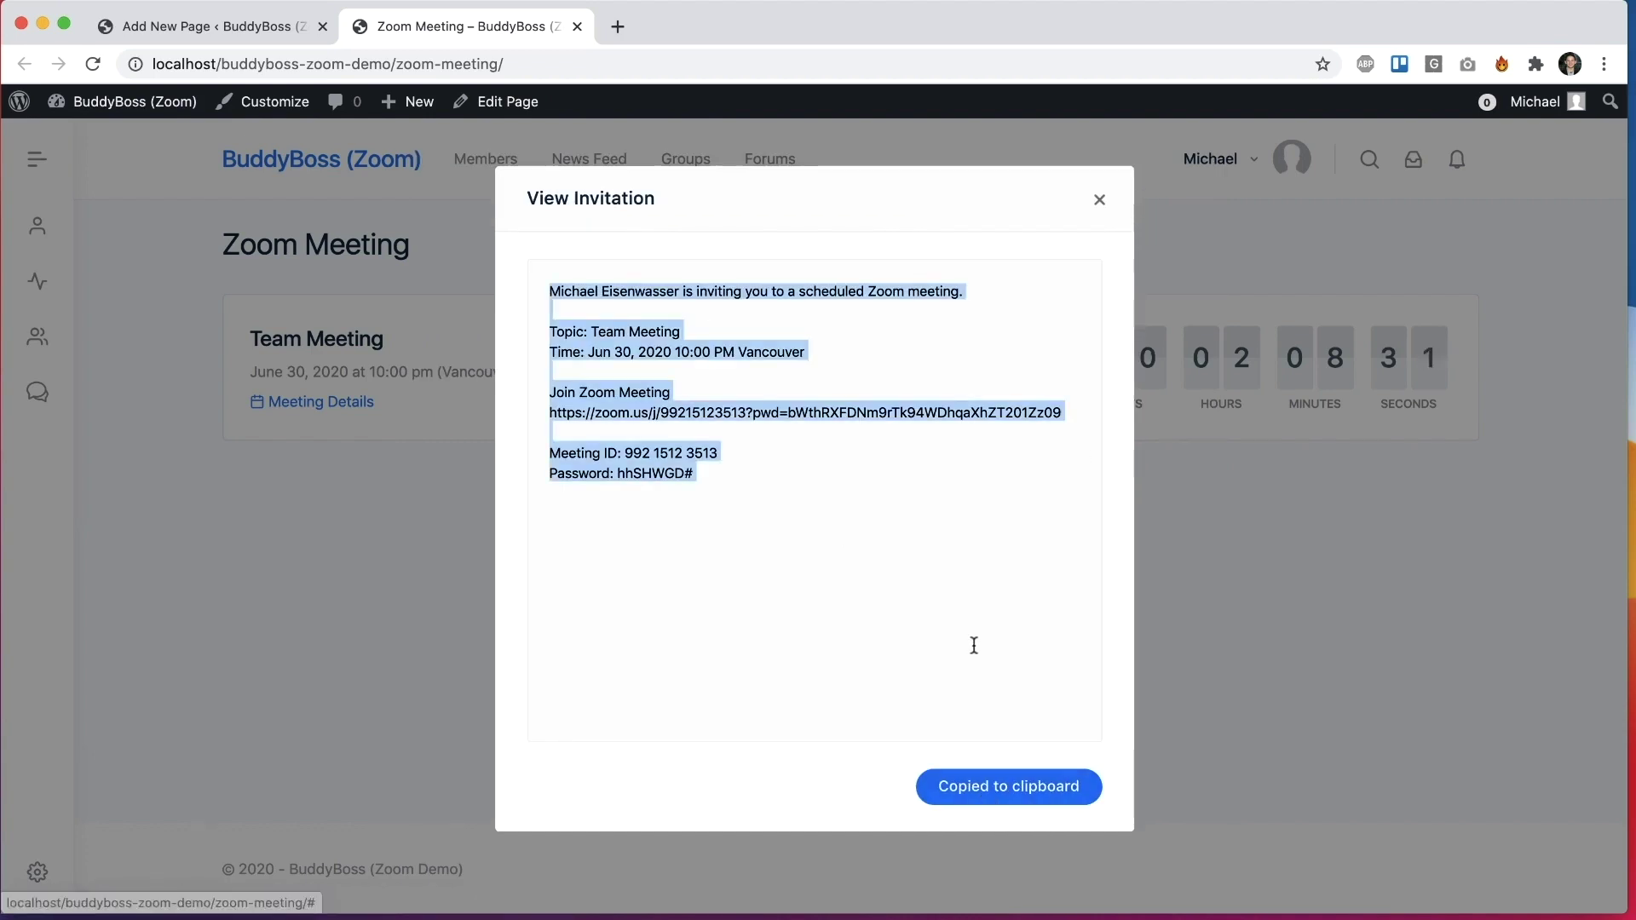
click(724, 428)
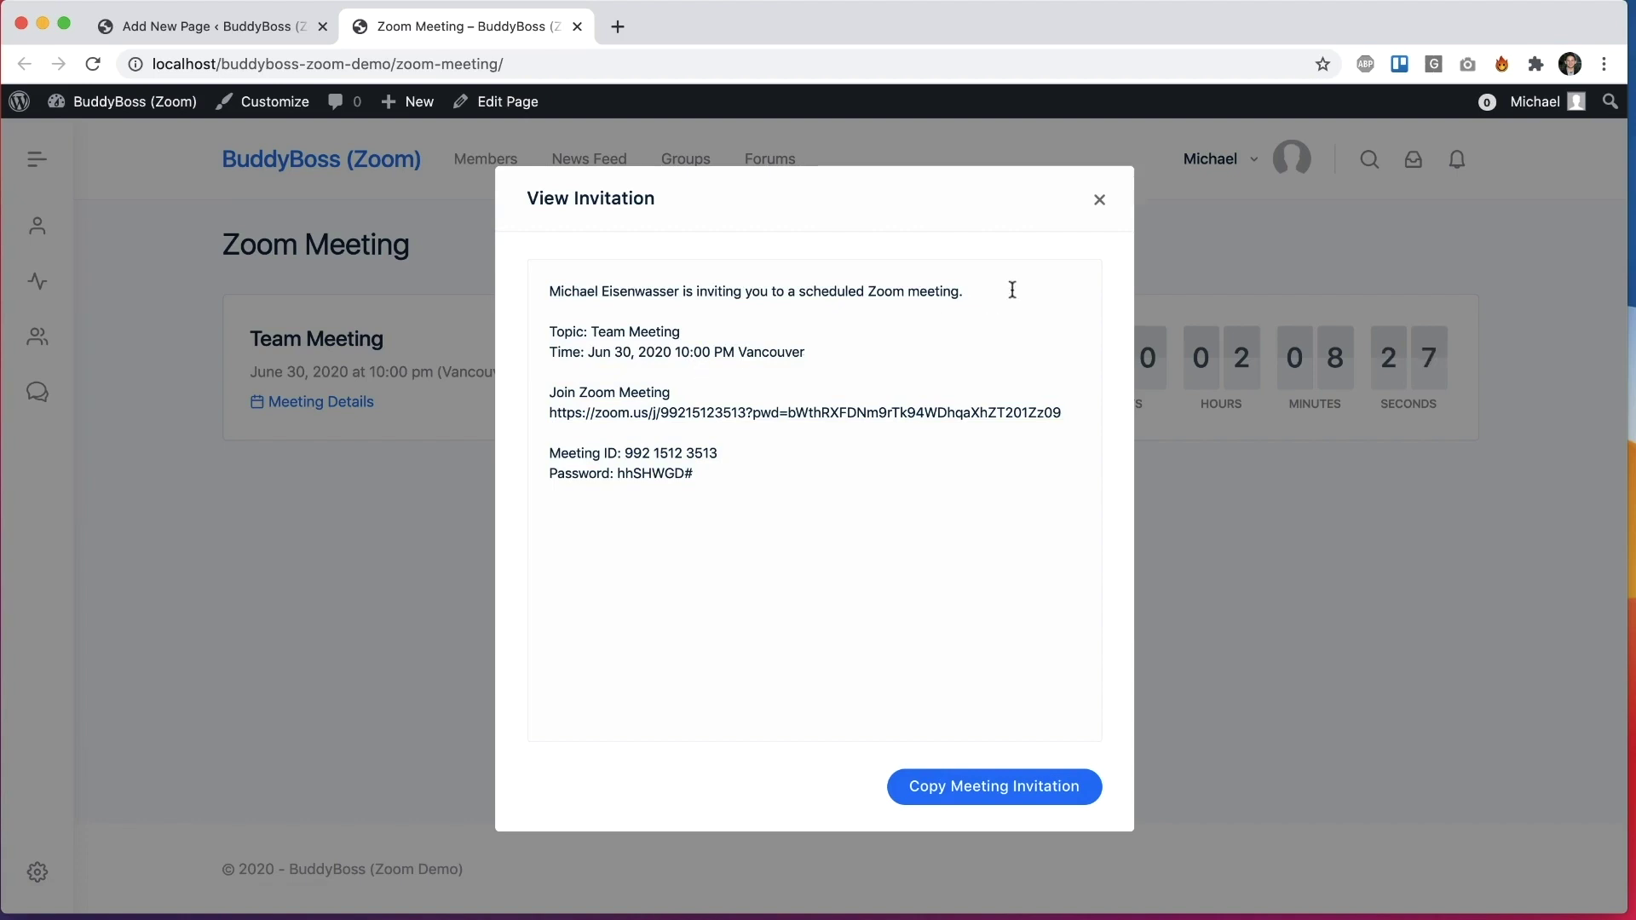
click(1099, 201)
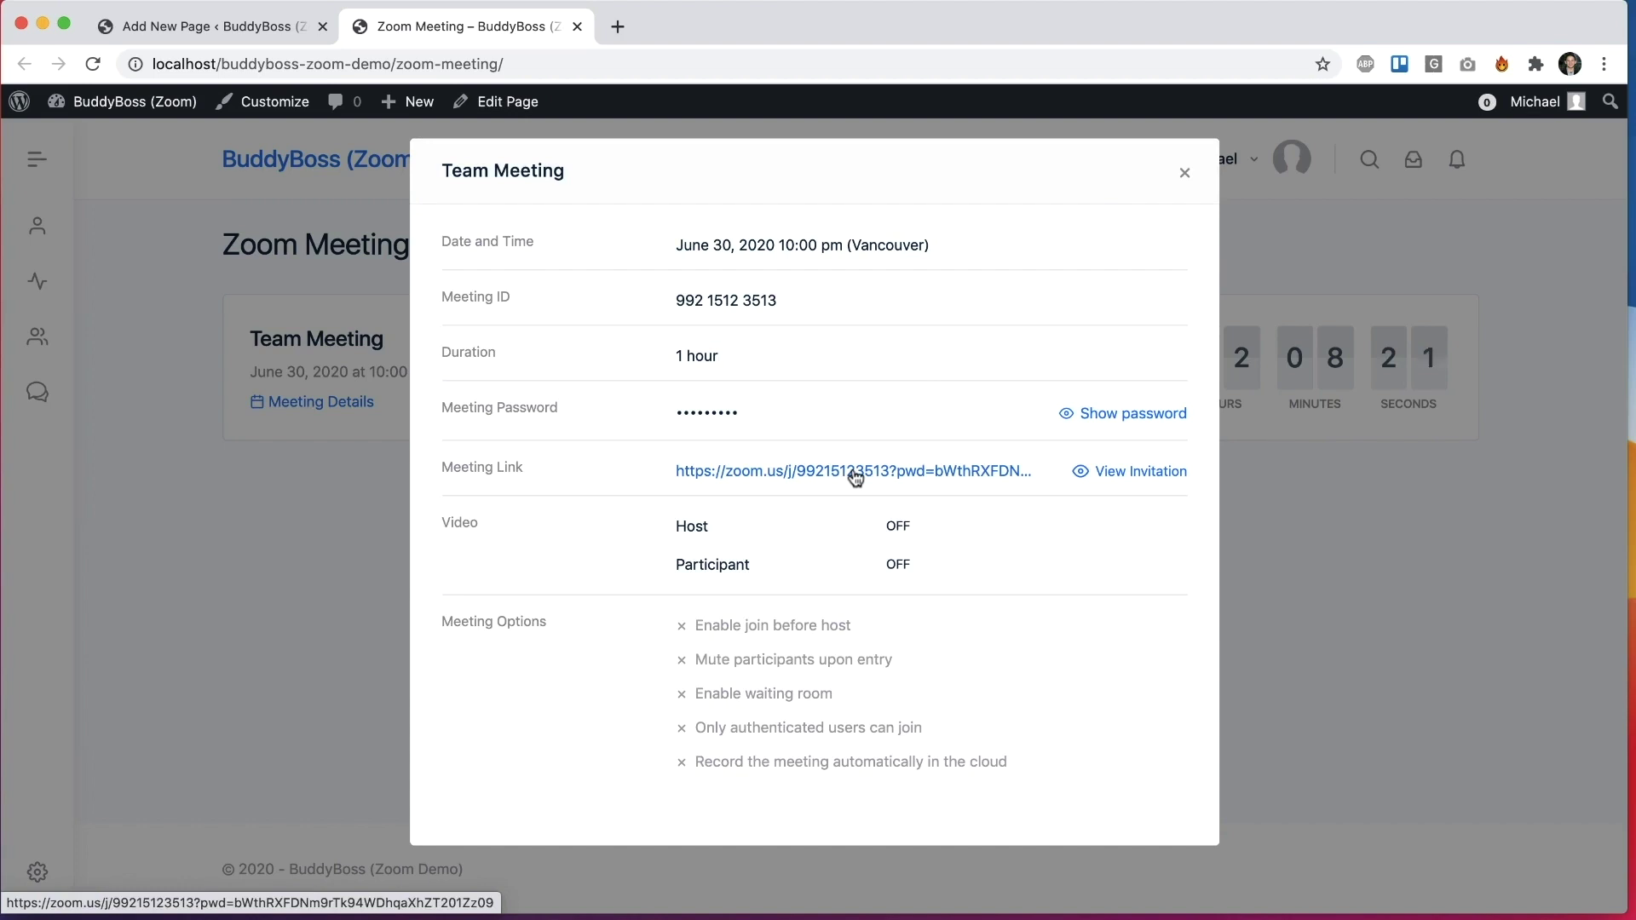
click(1328, 308)
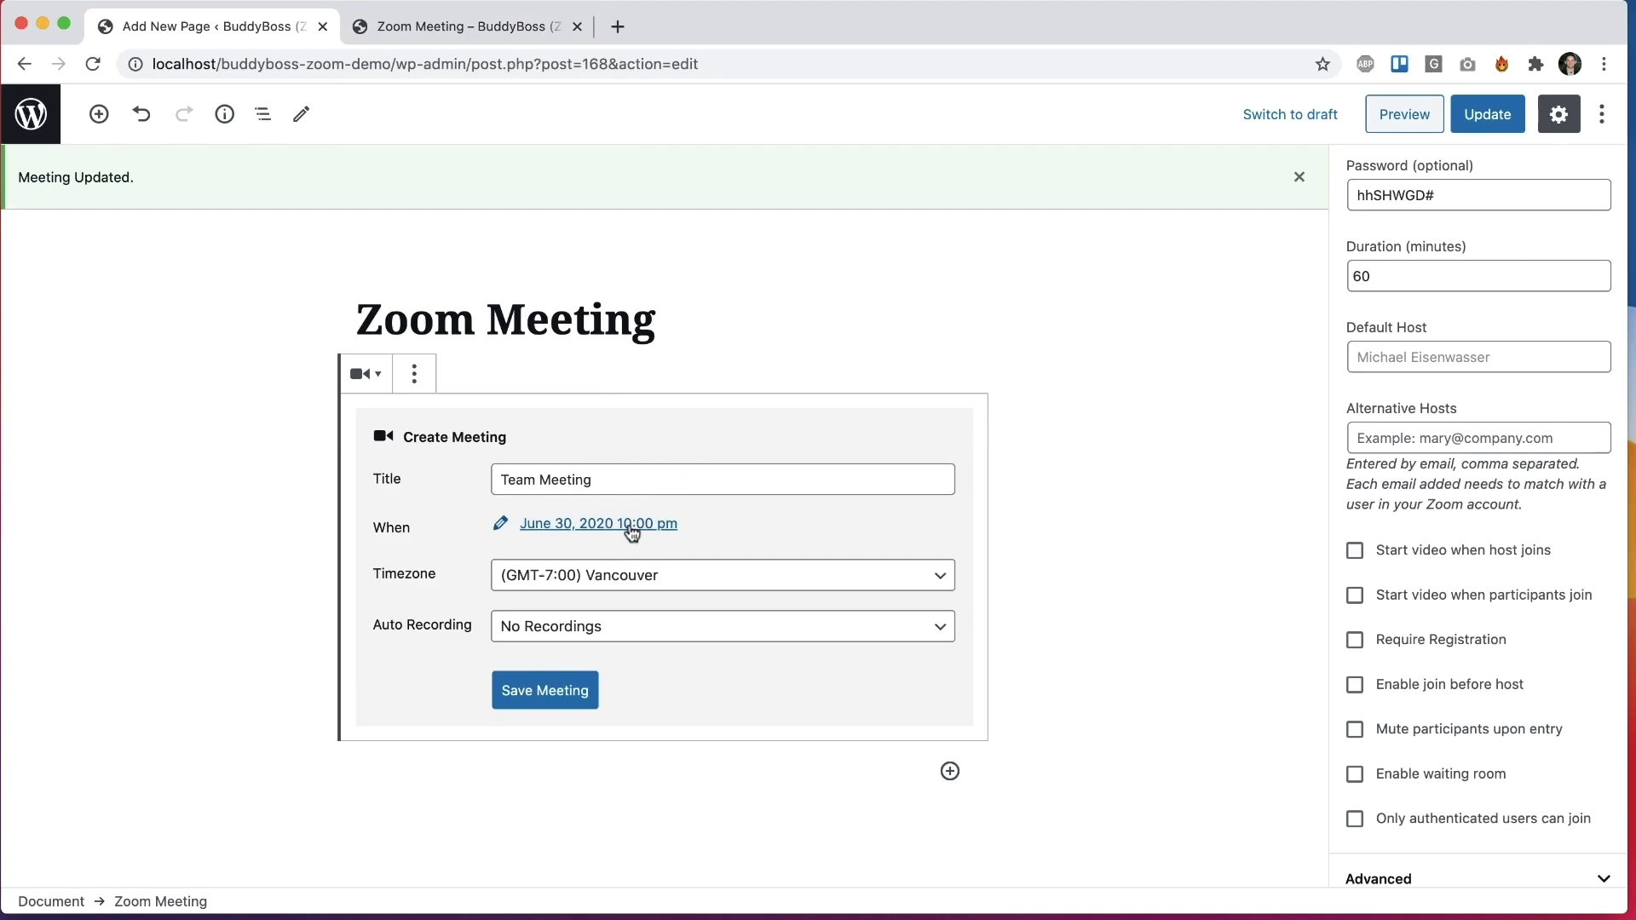
Step: Change the Team Meeting's start time to 8:00 pm on June 30
click(631, 525)
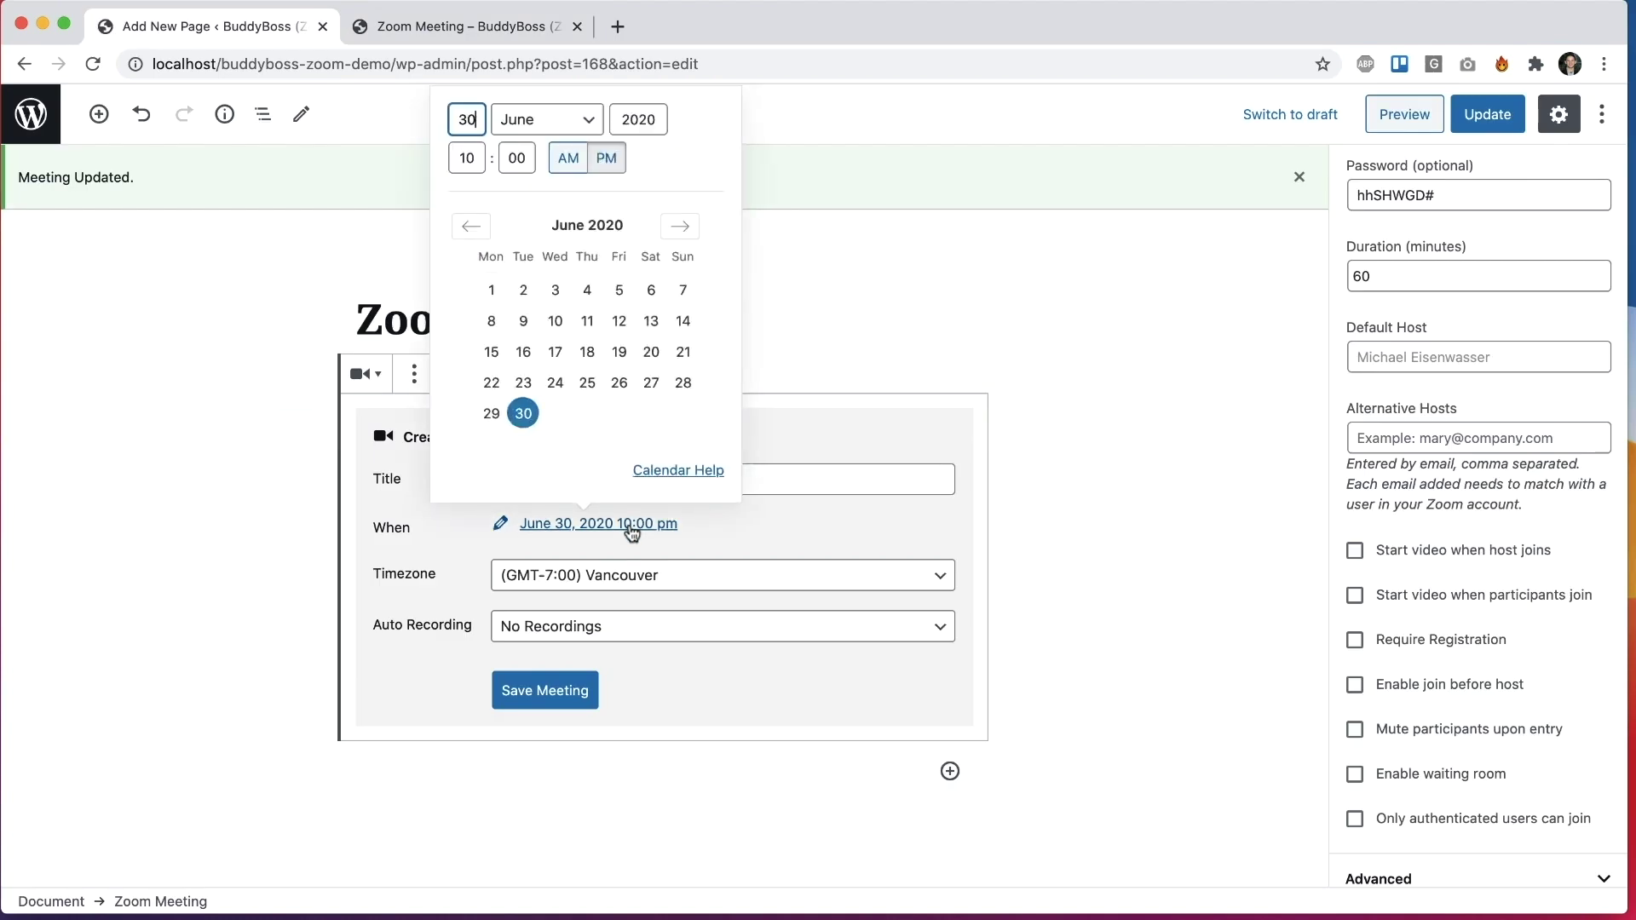
click(420, 27)
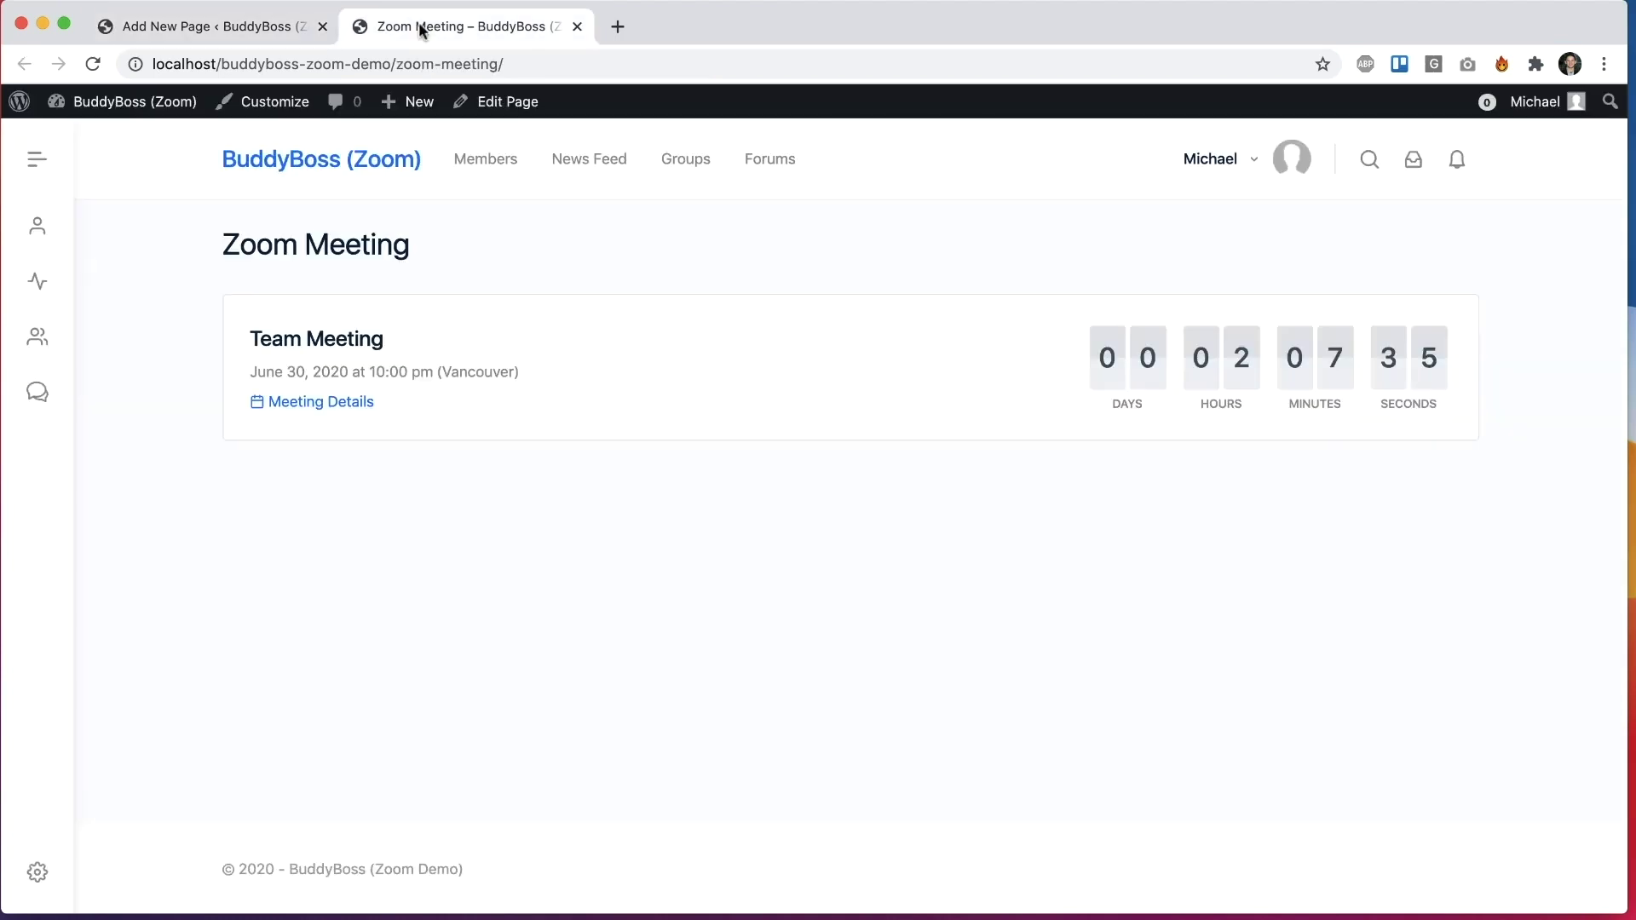
click(313, 27)
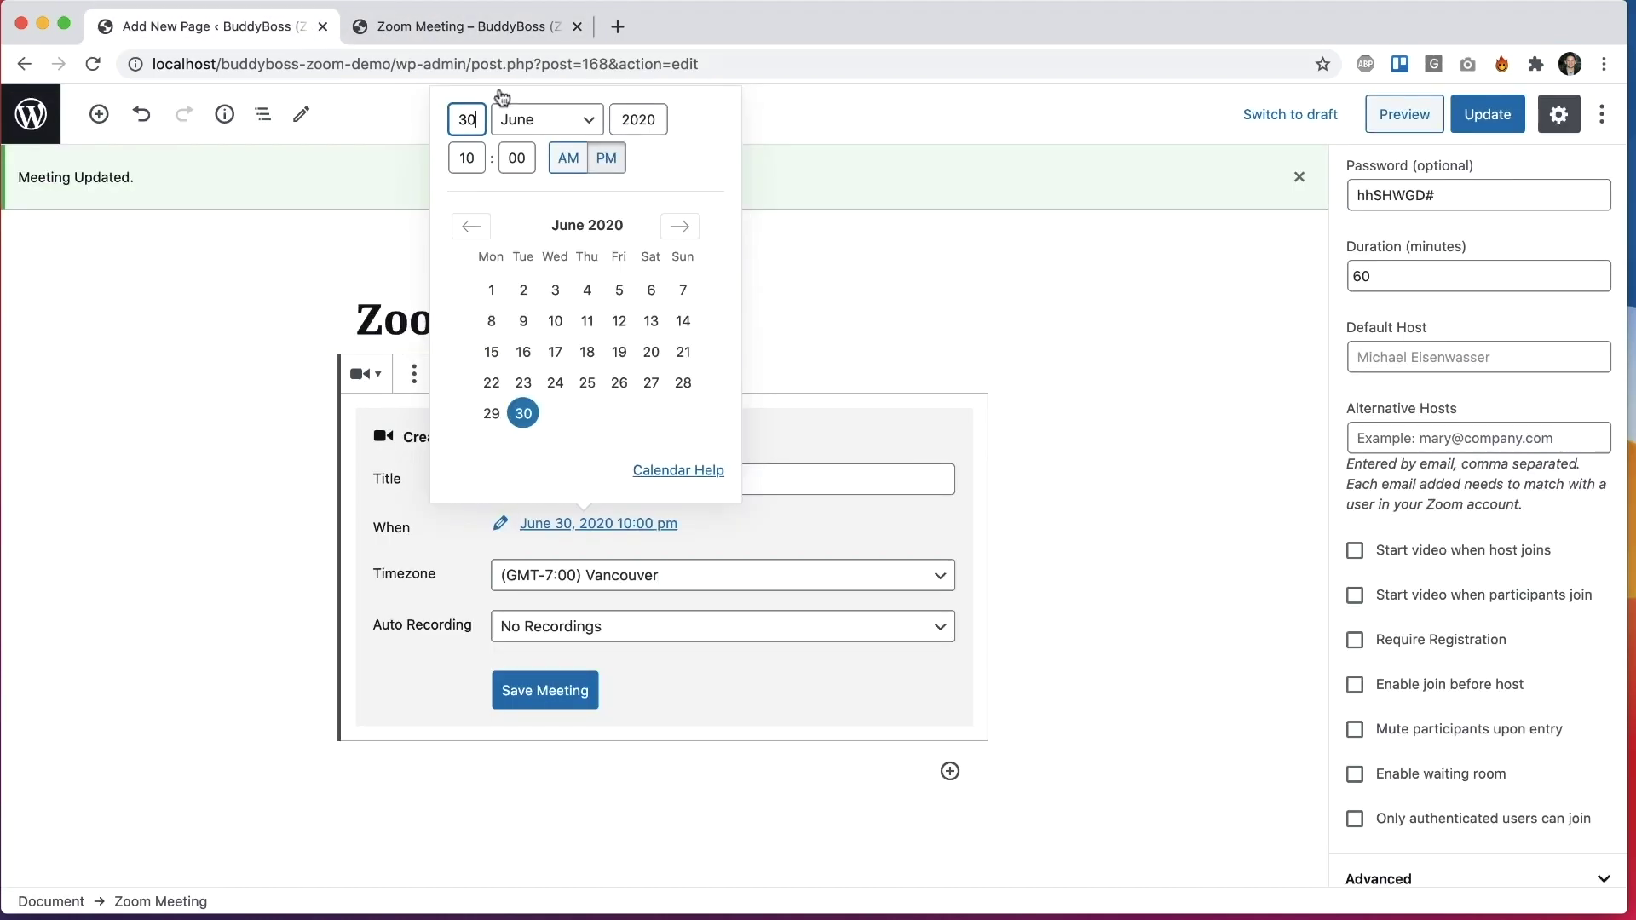
click(465, 158)
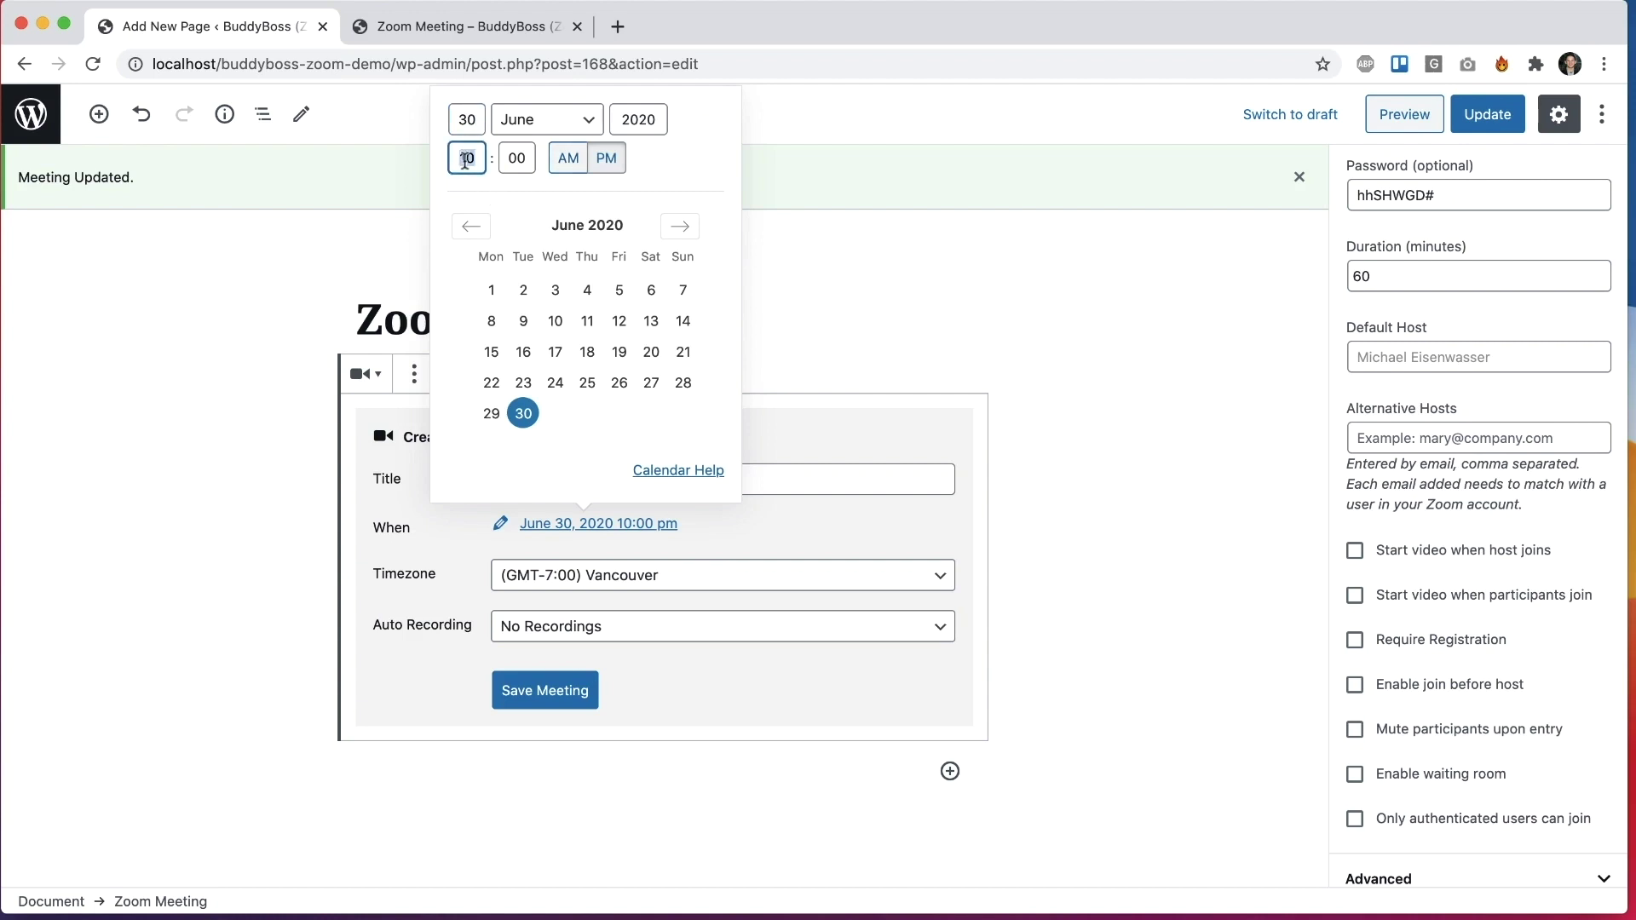
text(8)
click(814, 237)
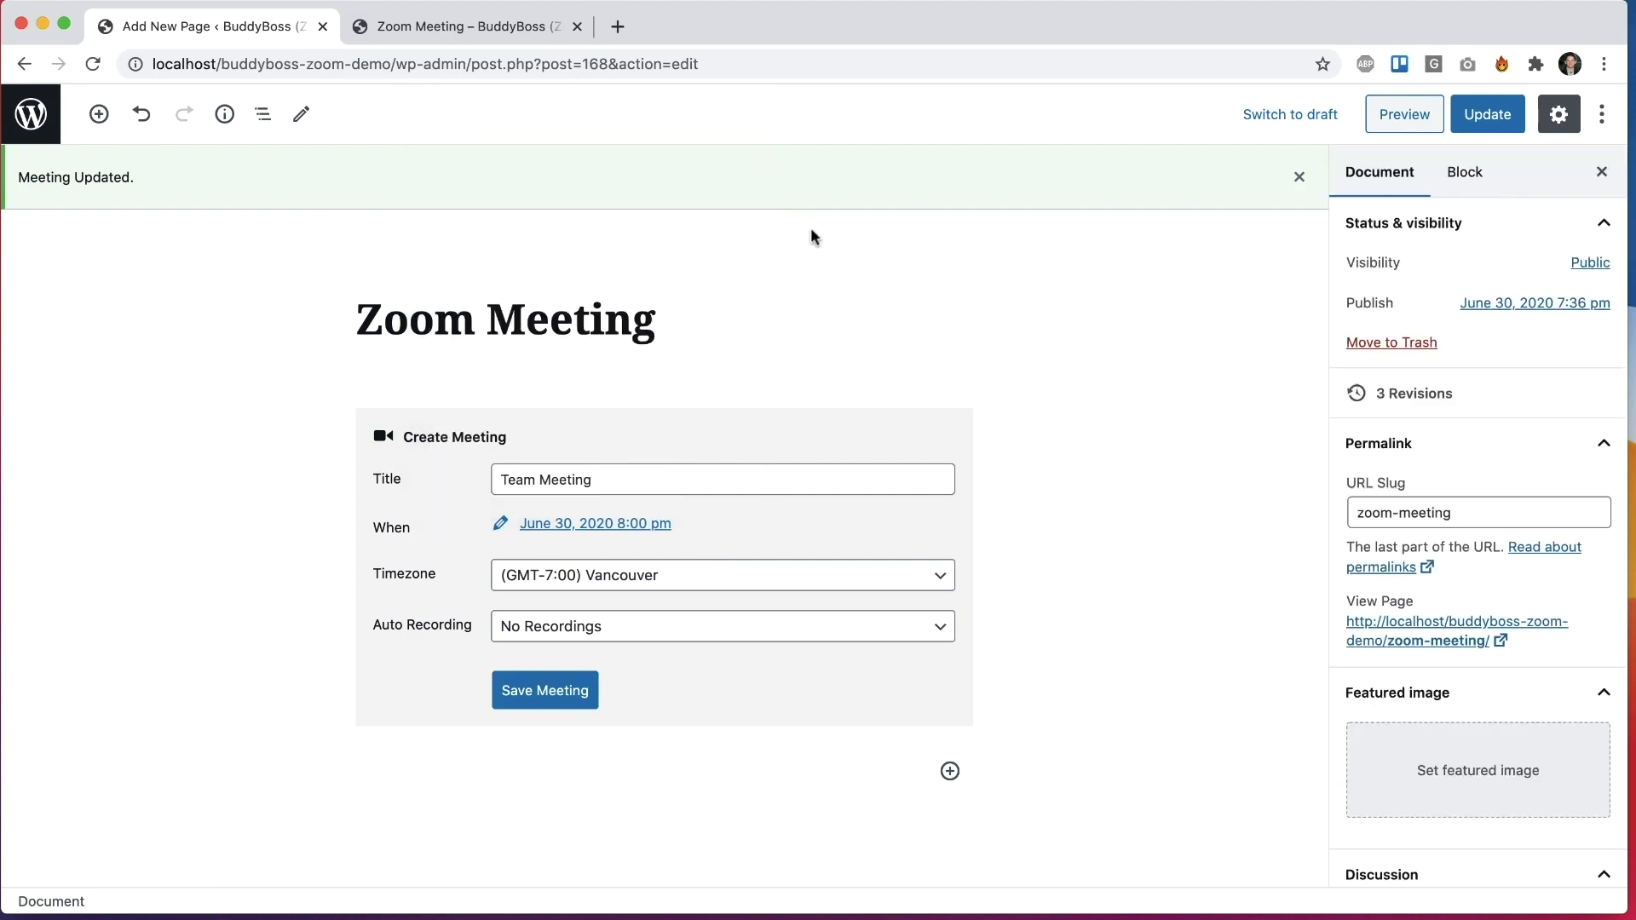
Step: Save the meeting and reload the published page to show the new time
click(582, 688)
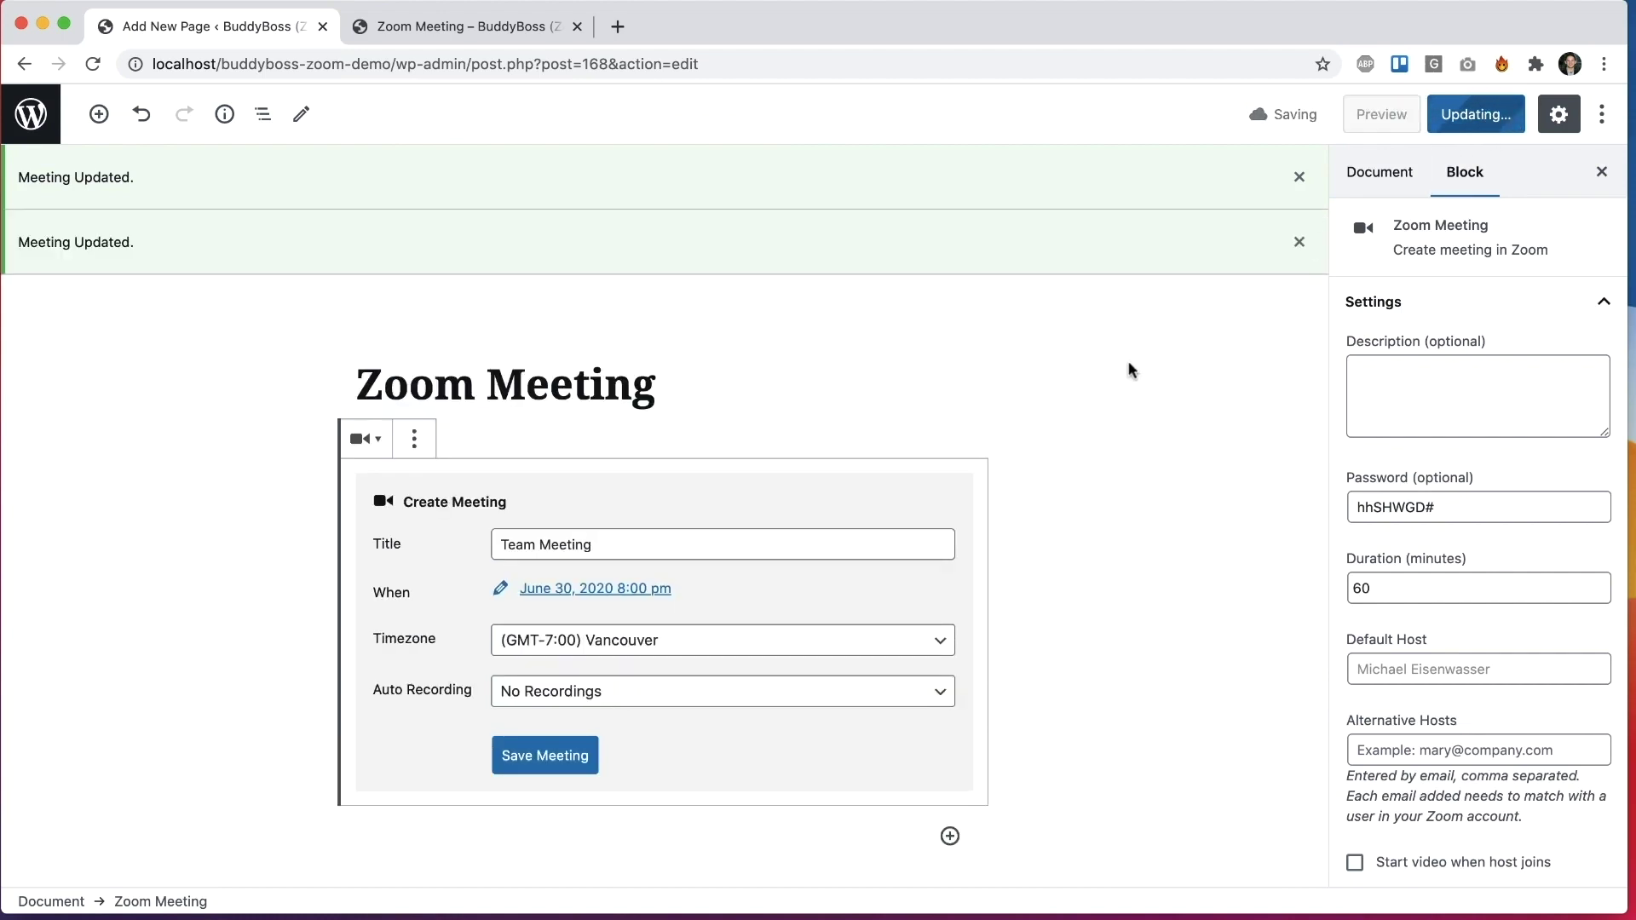
click(491, 31)
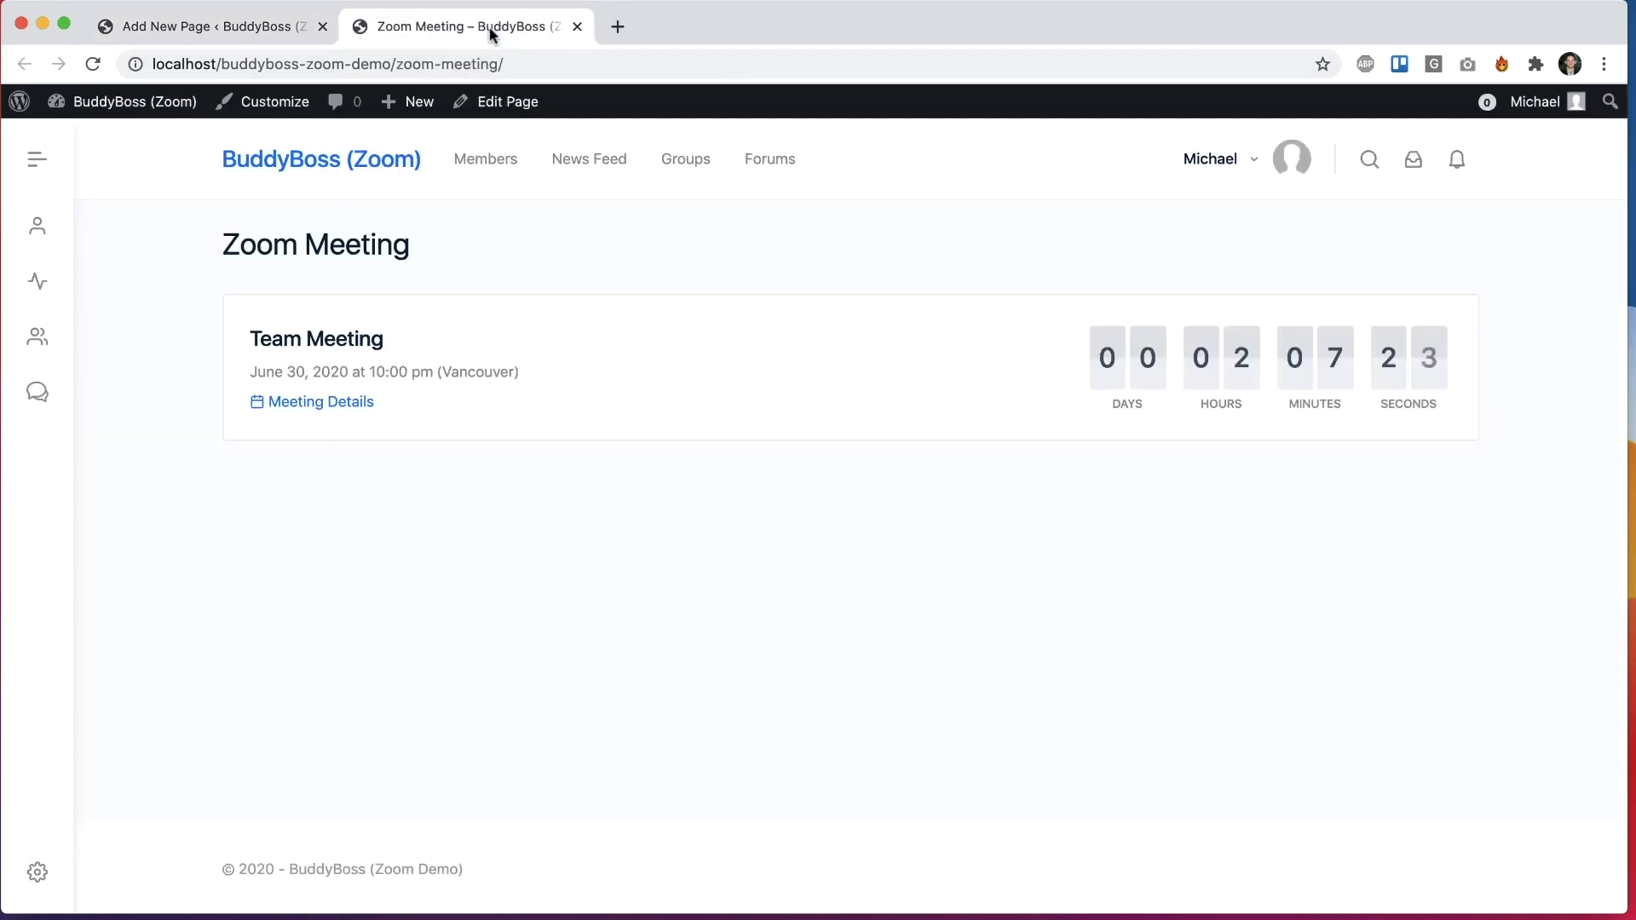
click(93, 64)
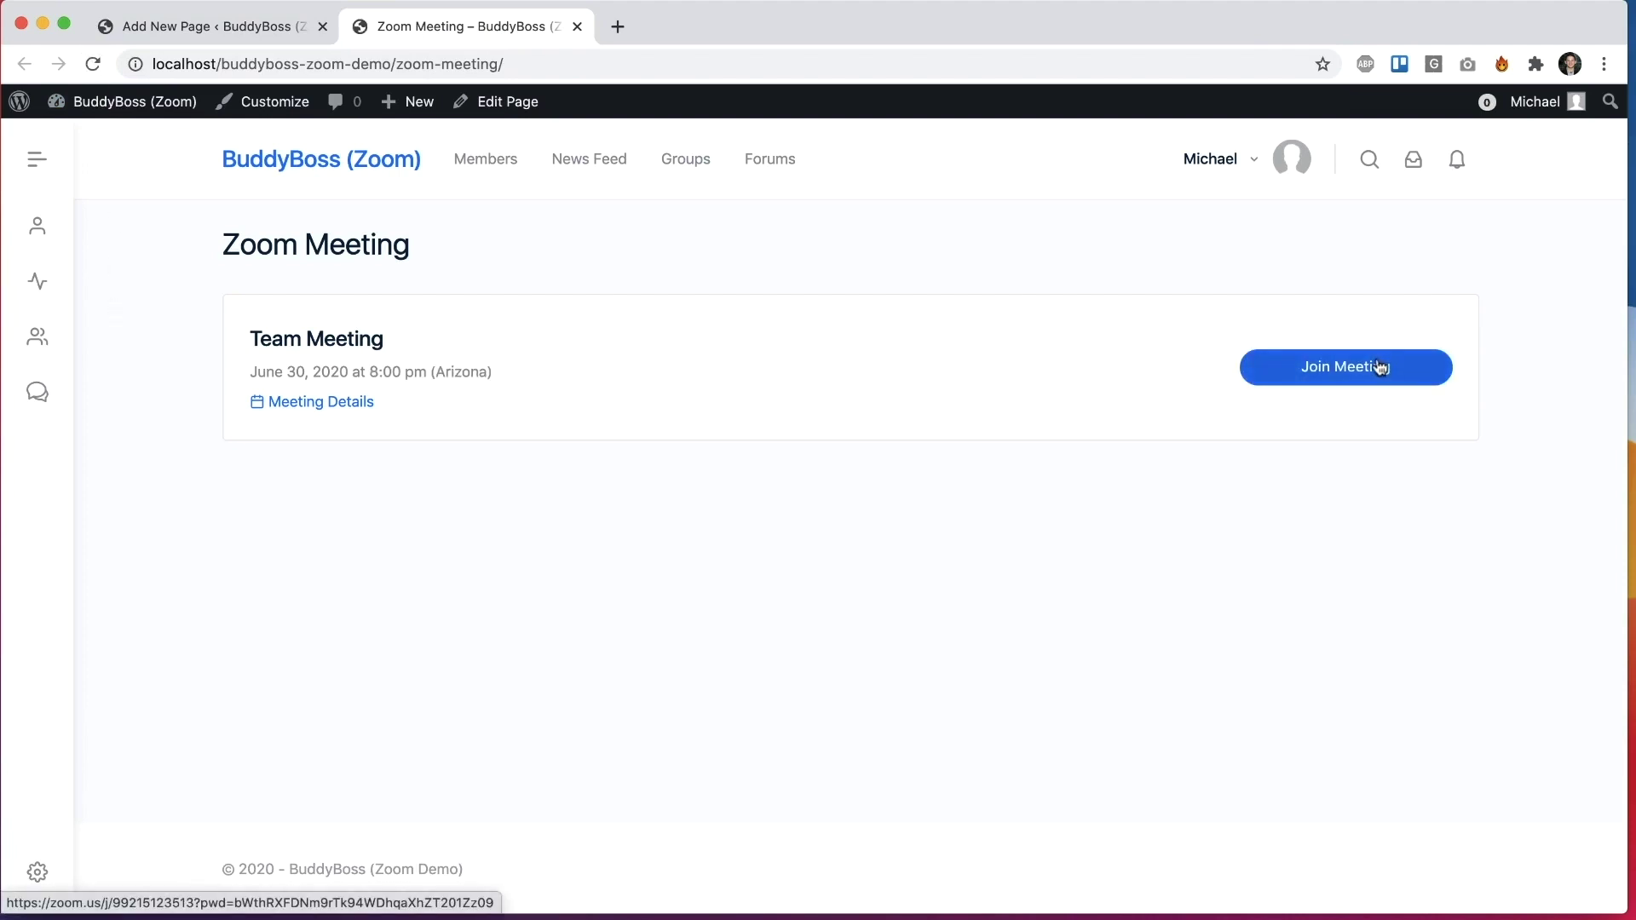
Step: Launch the Team Meeting's Zoom join link, then close the launch tab
click(1325, 374)
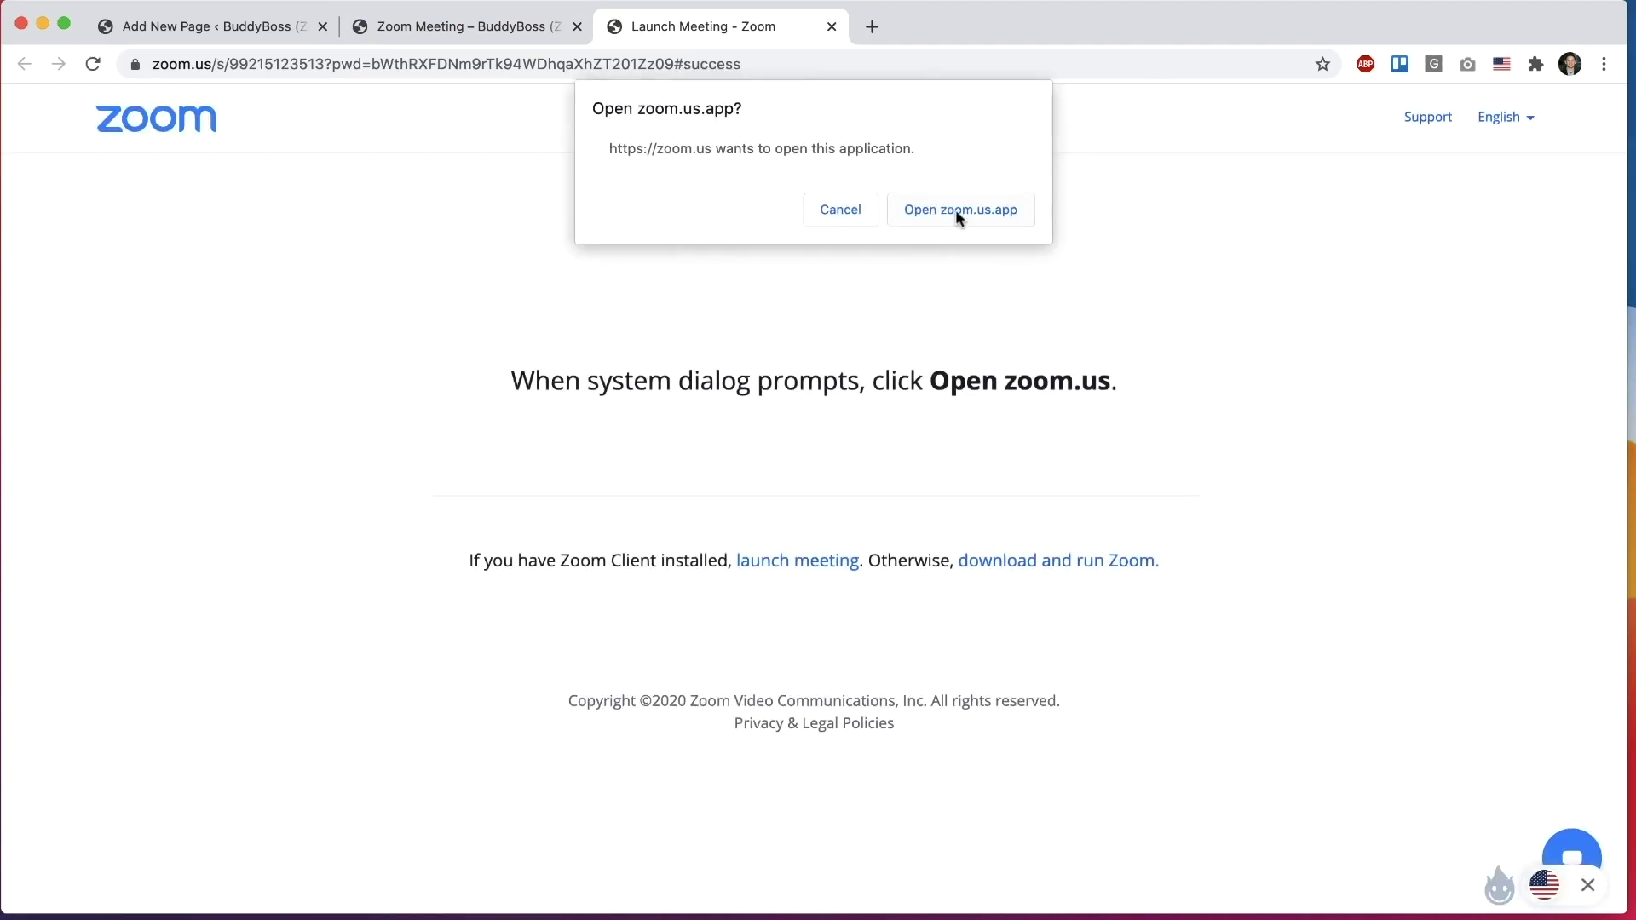
click(831, 26)
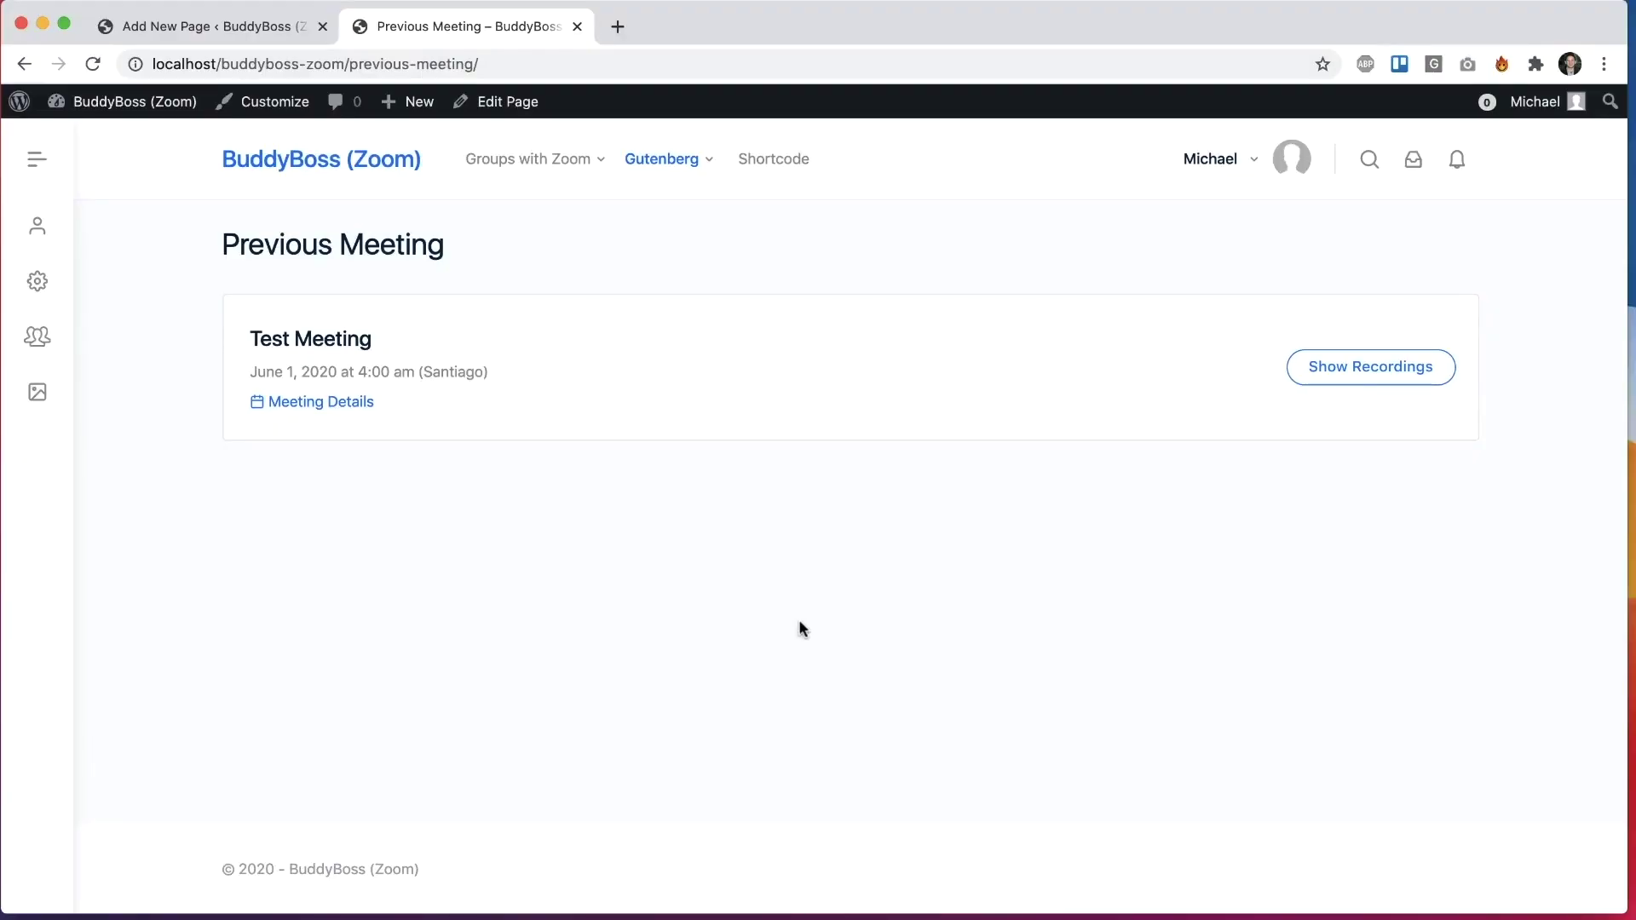
Step: Show Test Meeting's recordings and play the video and audio recordings
click(1354, 363)
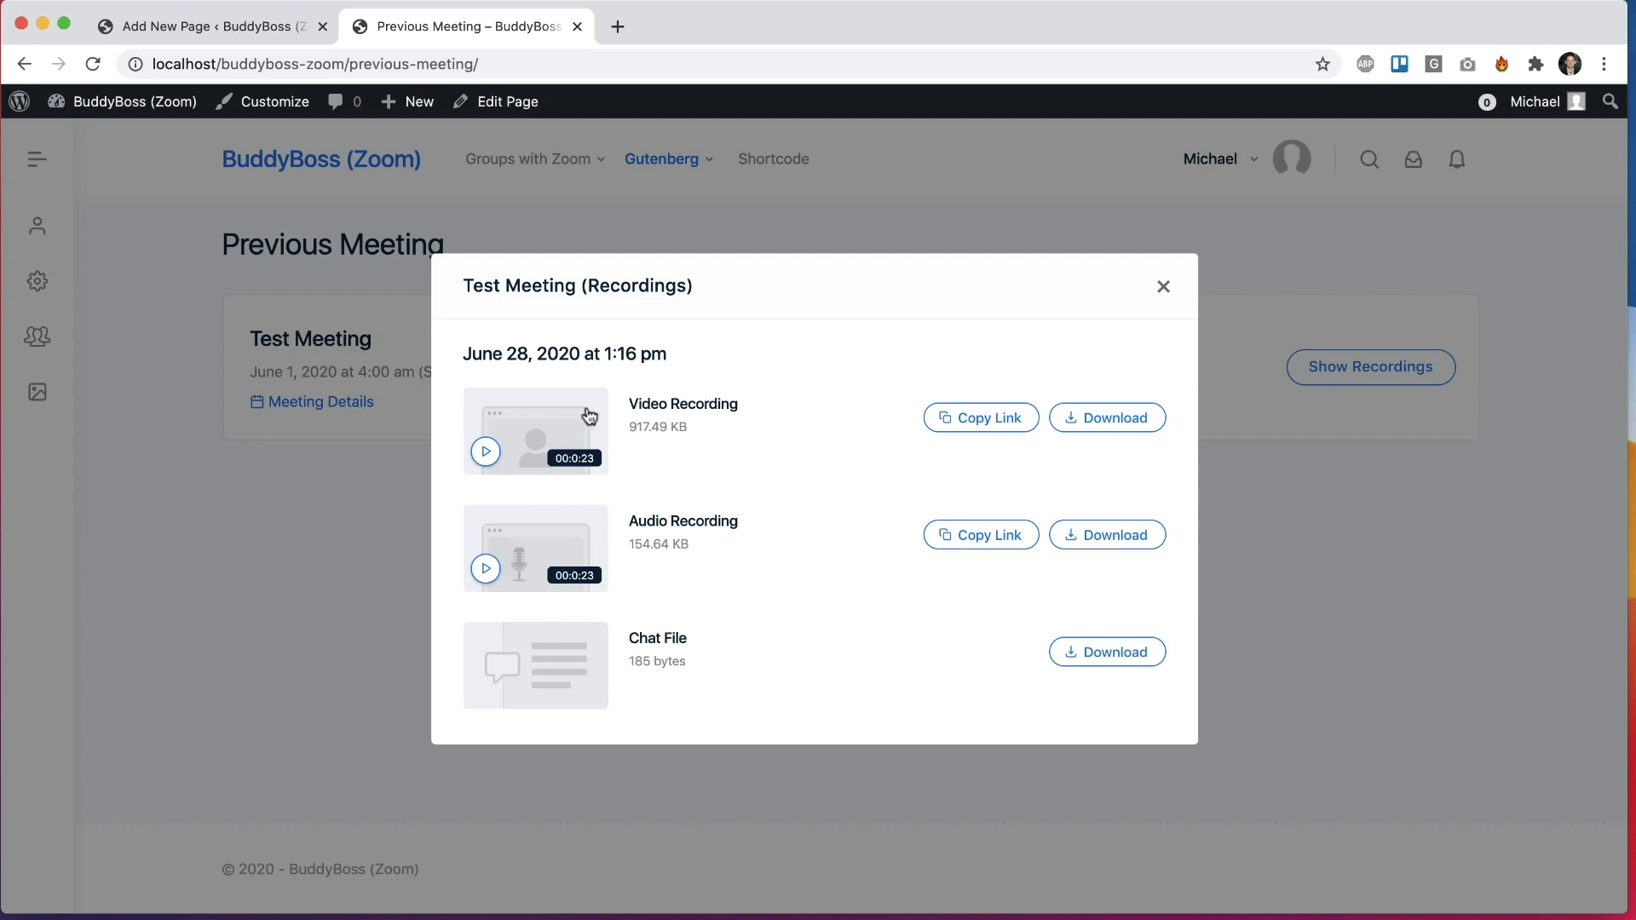
click(550, 429)
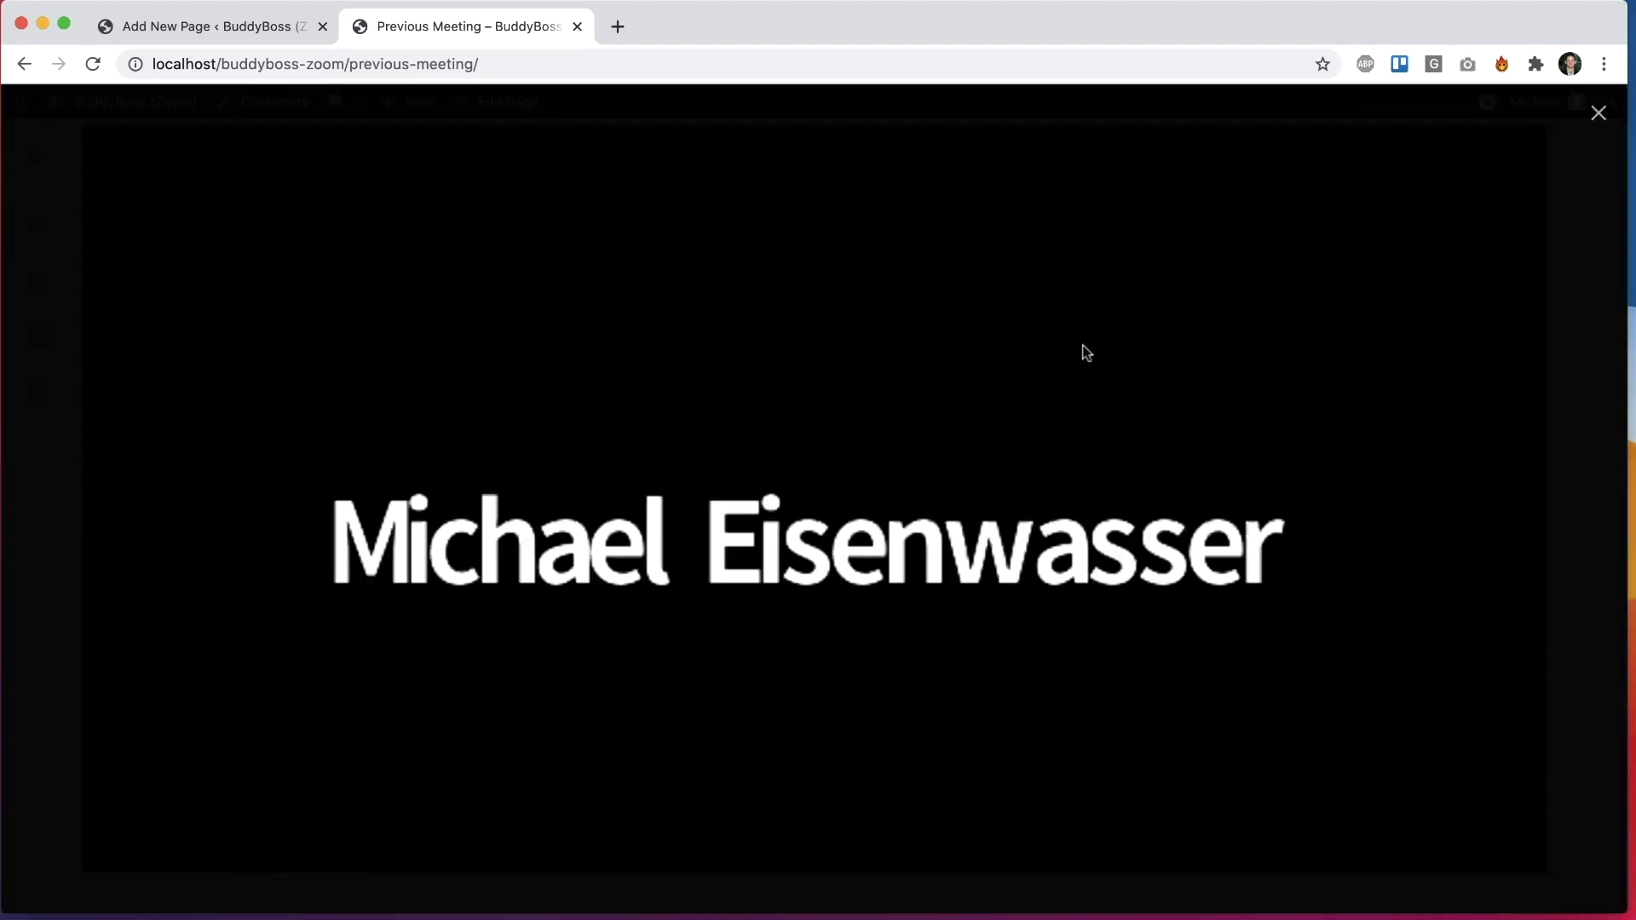
click(1593, 119)
click(555, 523)
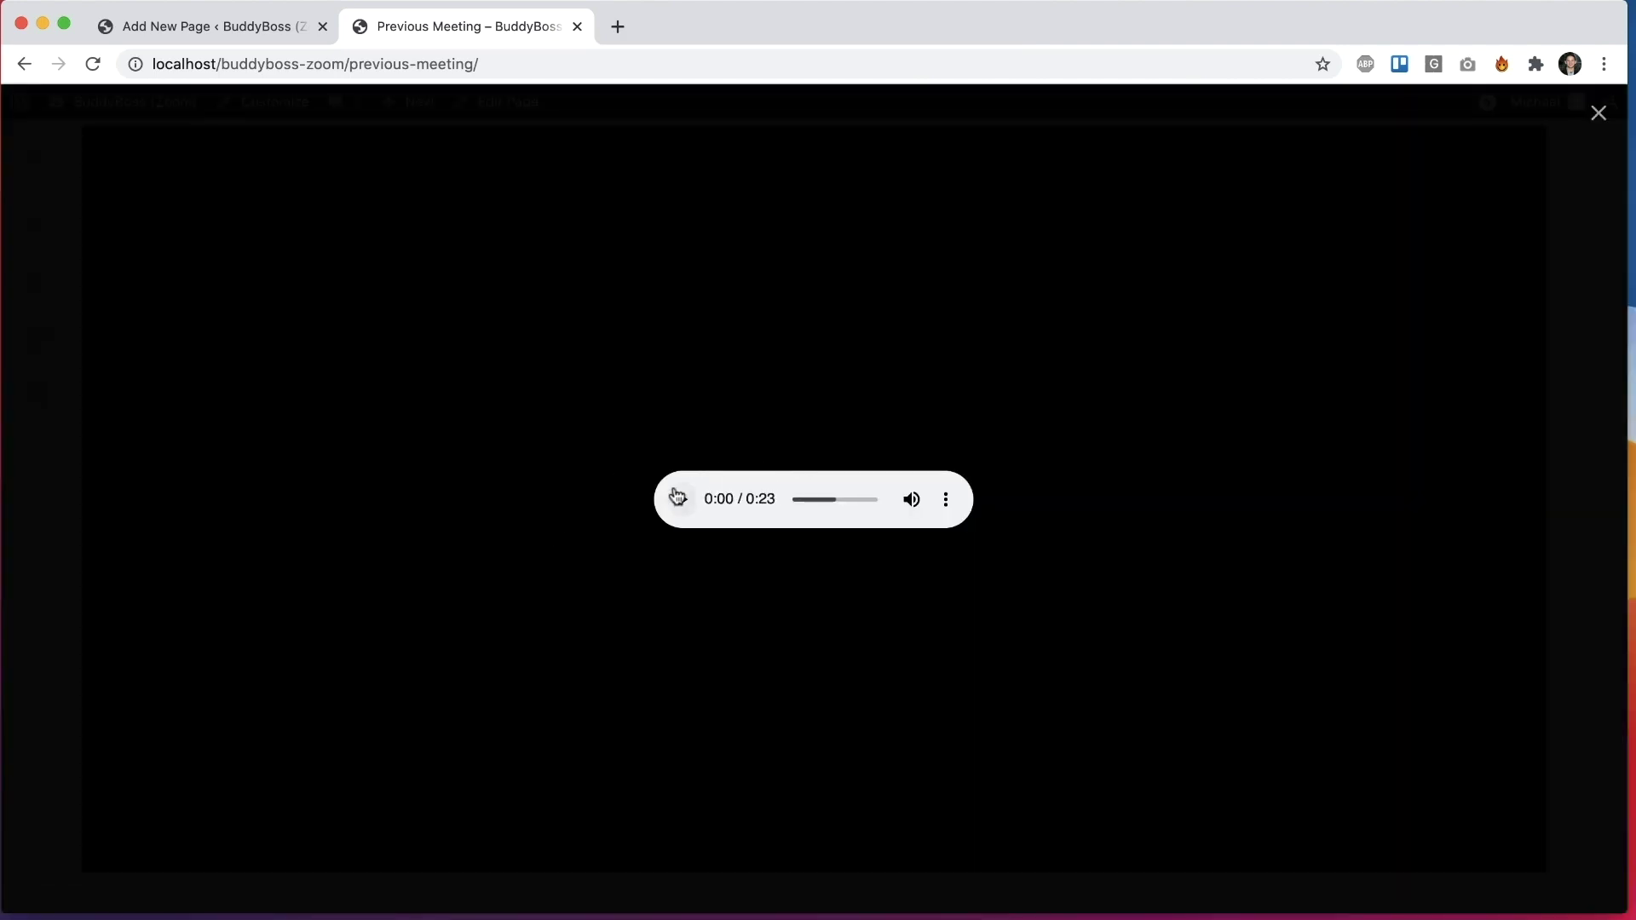
click(1595, 115)
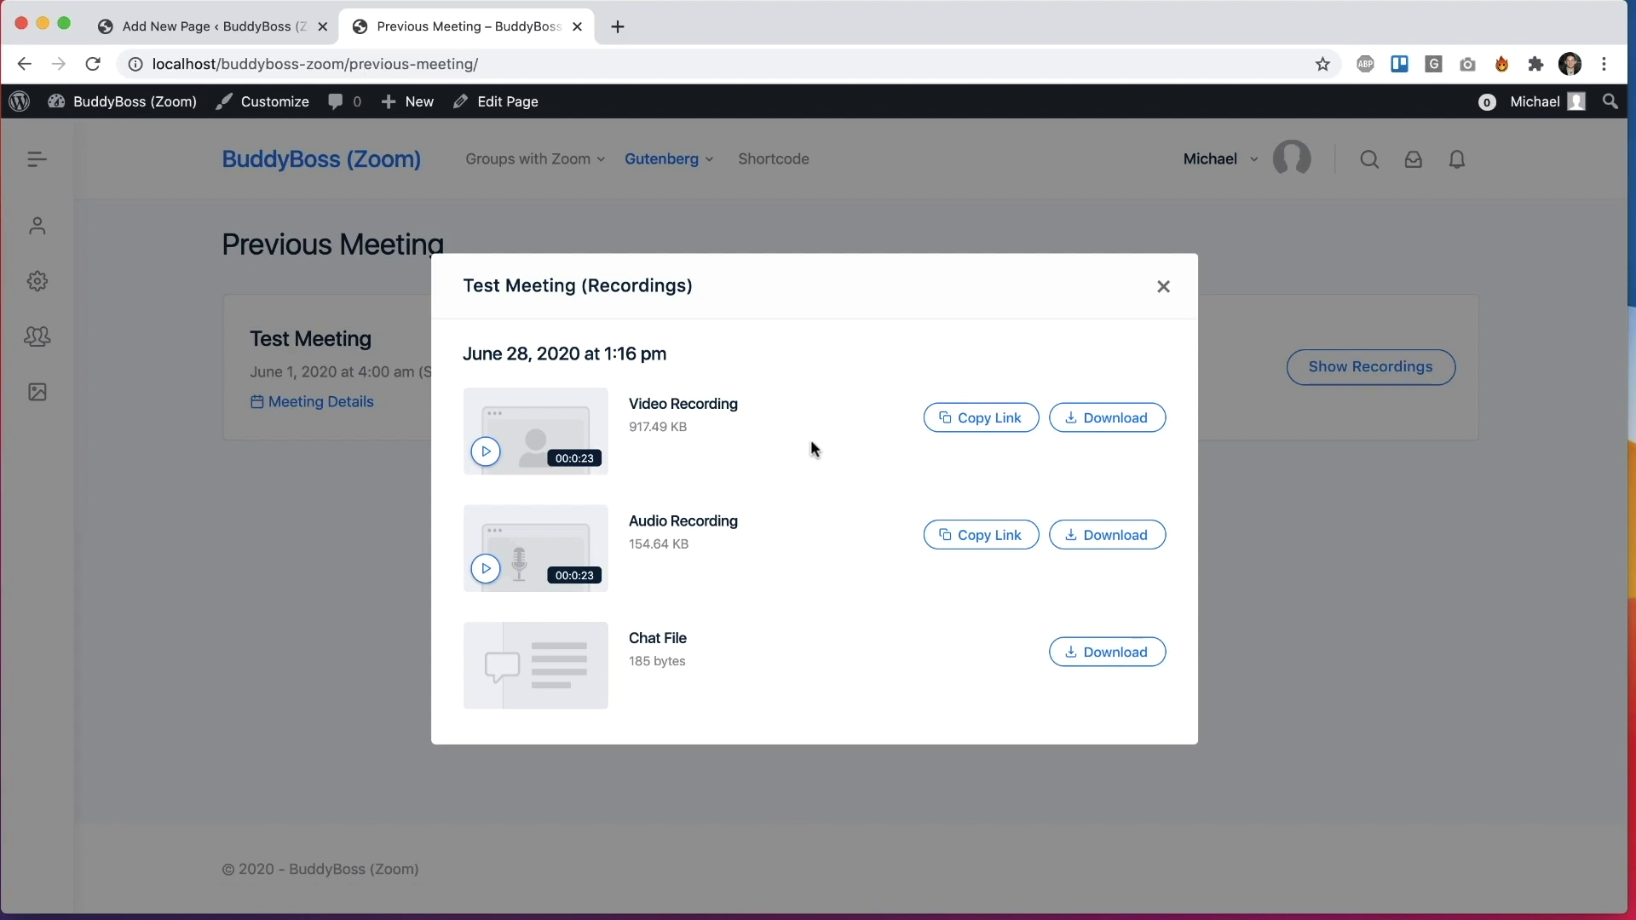
Step: Copy the video recording's link and load it in a new browser tab
click(941, 418)
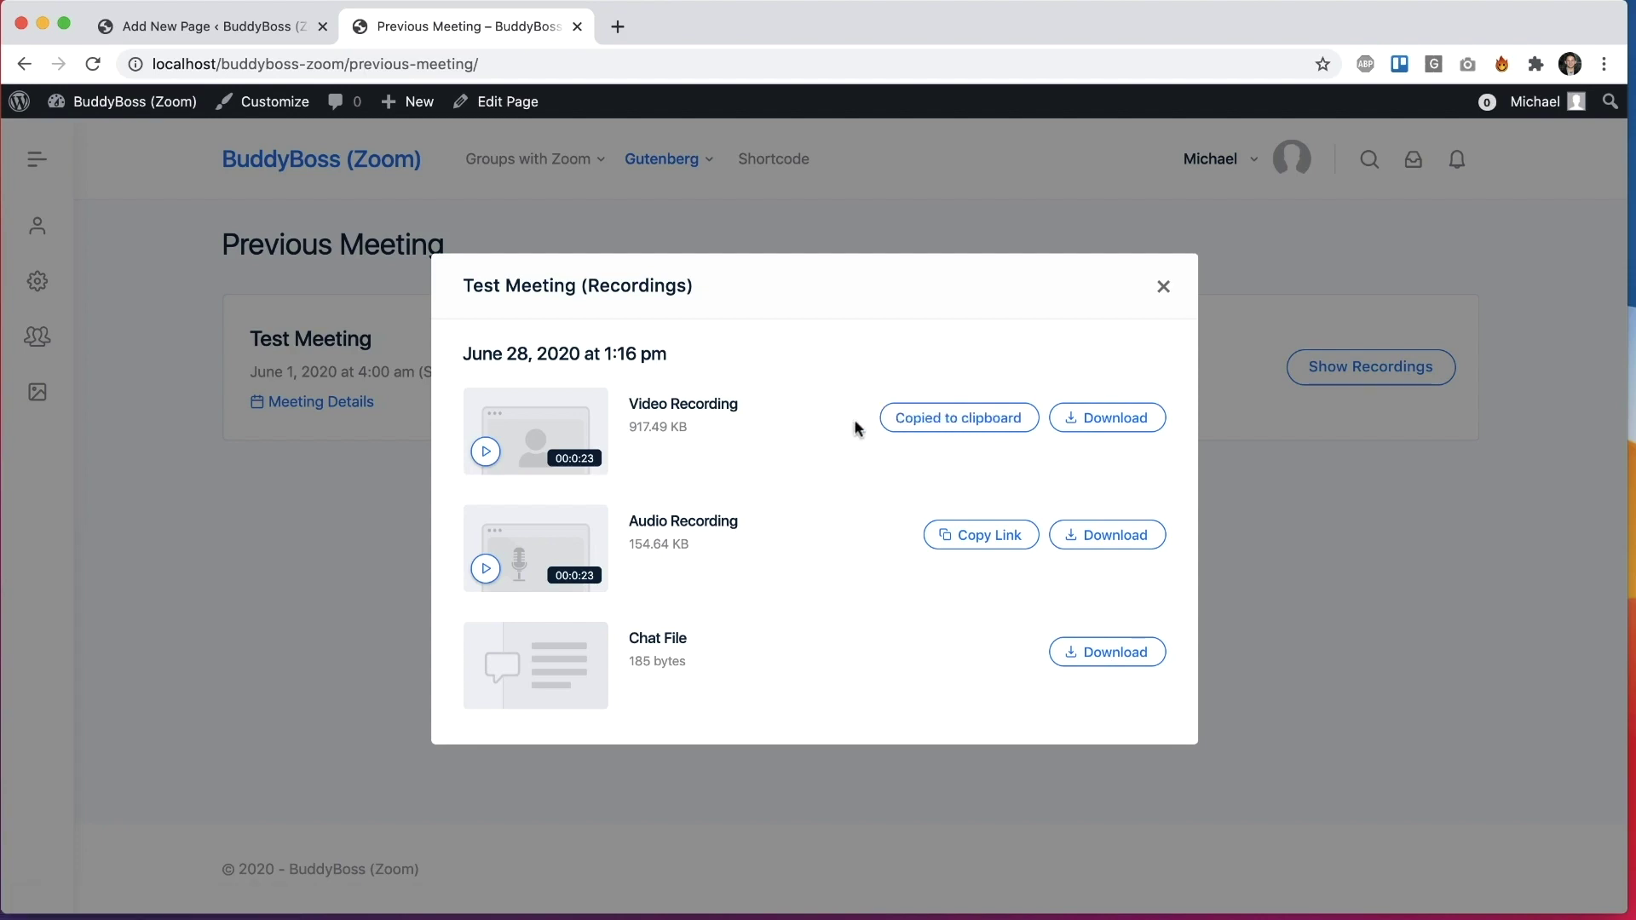
key(super+t)
key(super+v)
key(Return)
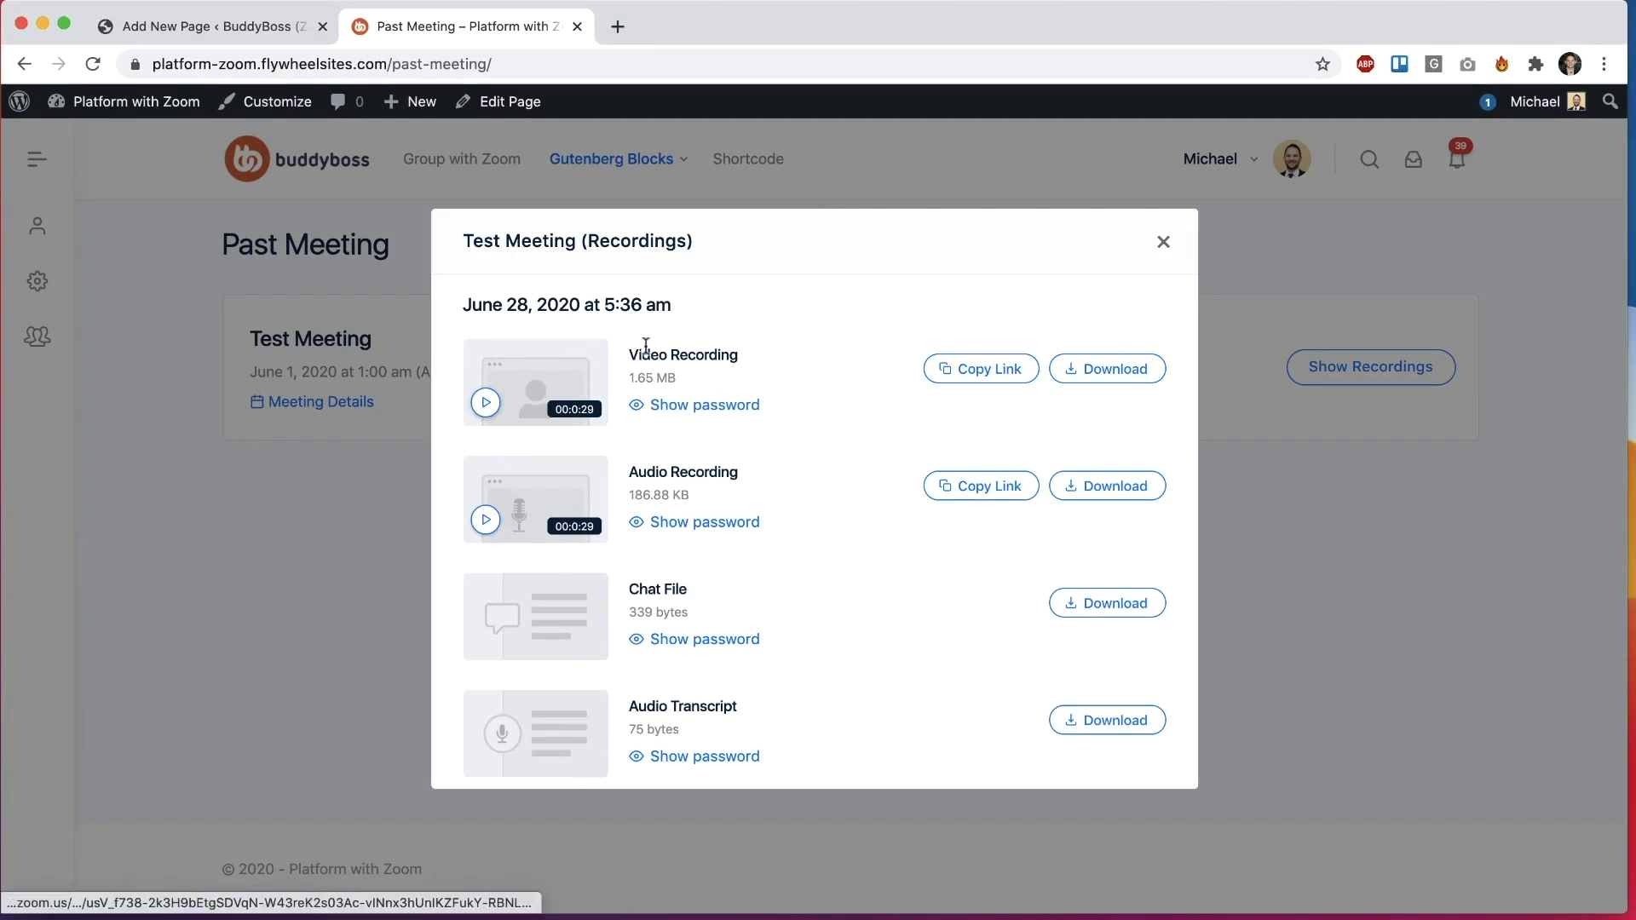
Step: Reveal the video recording's password and use it to access the recording in Zoom
click(708, 407)
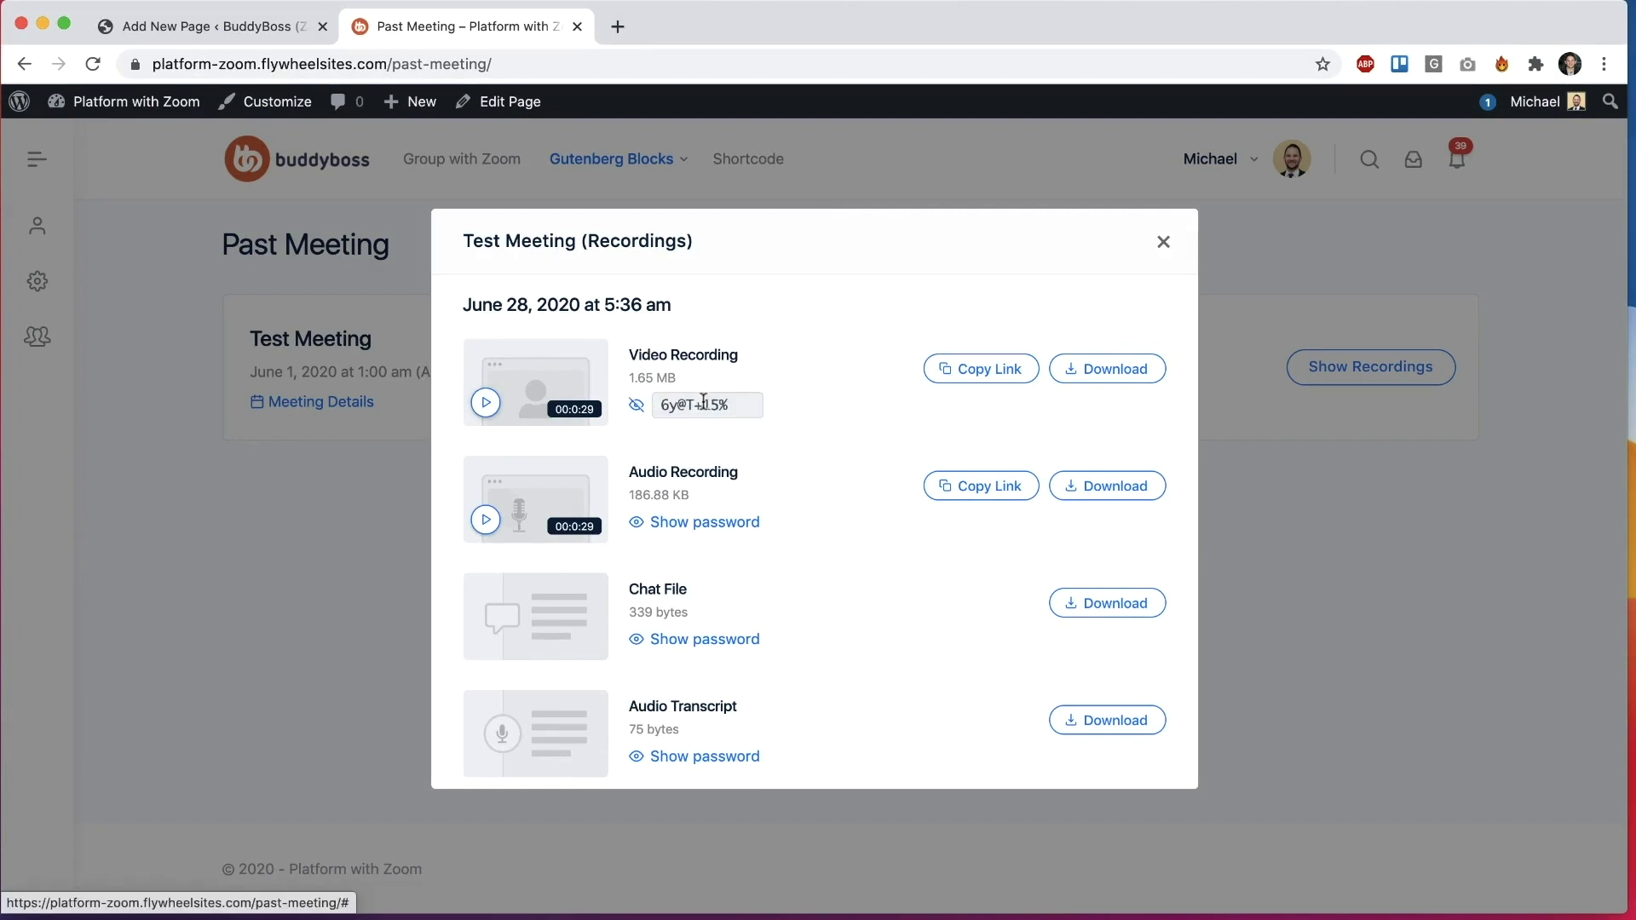
click(711, 406)
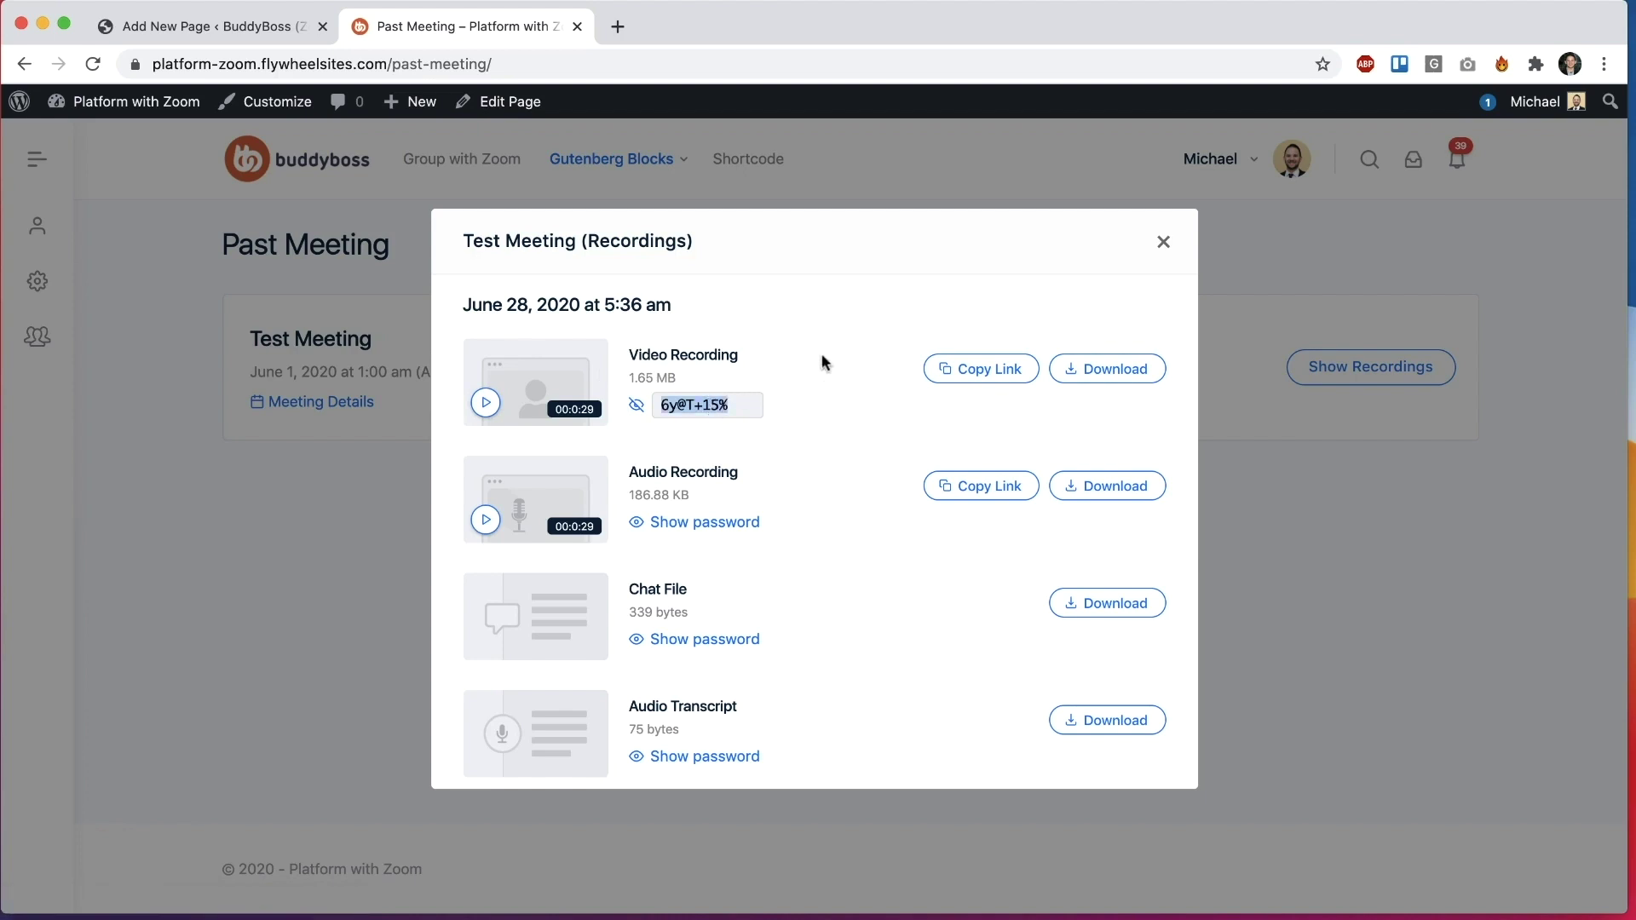
click(507, 380)
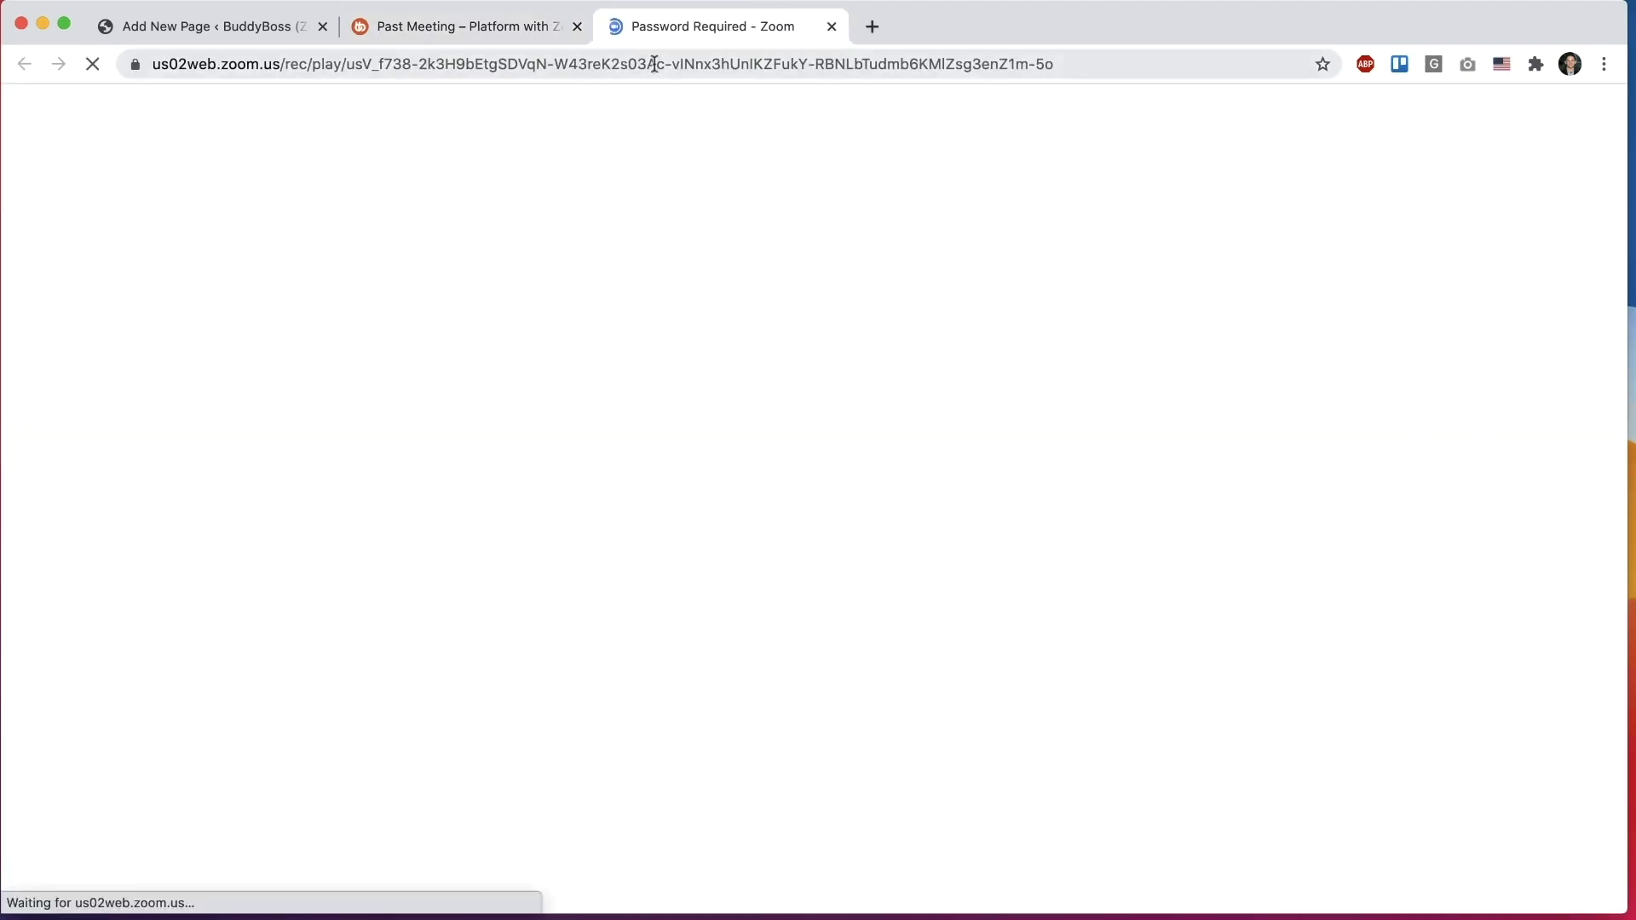
click(540, 33)
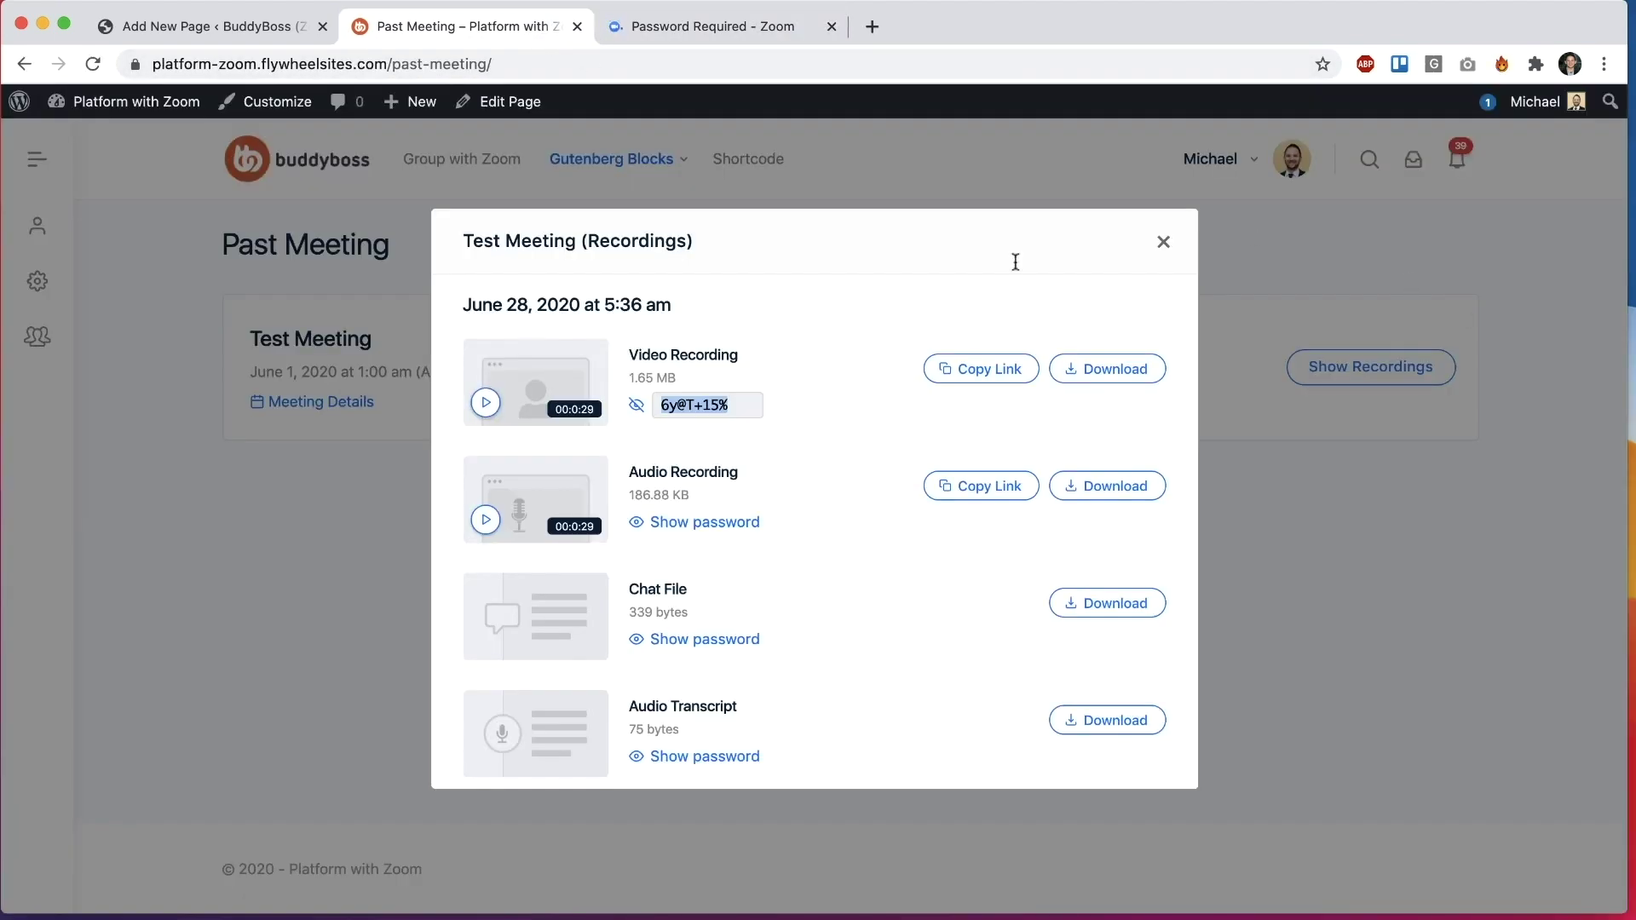
click(633, 31)
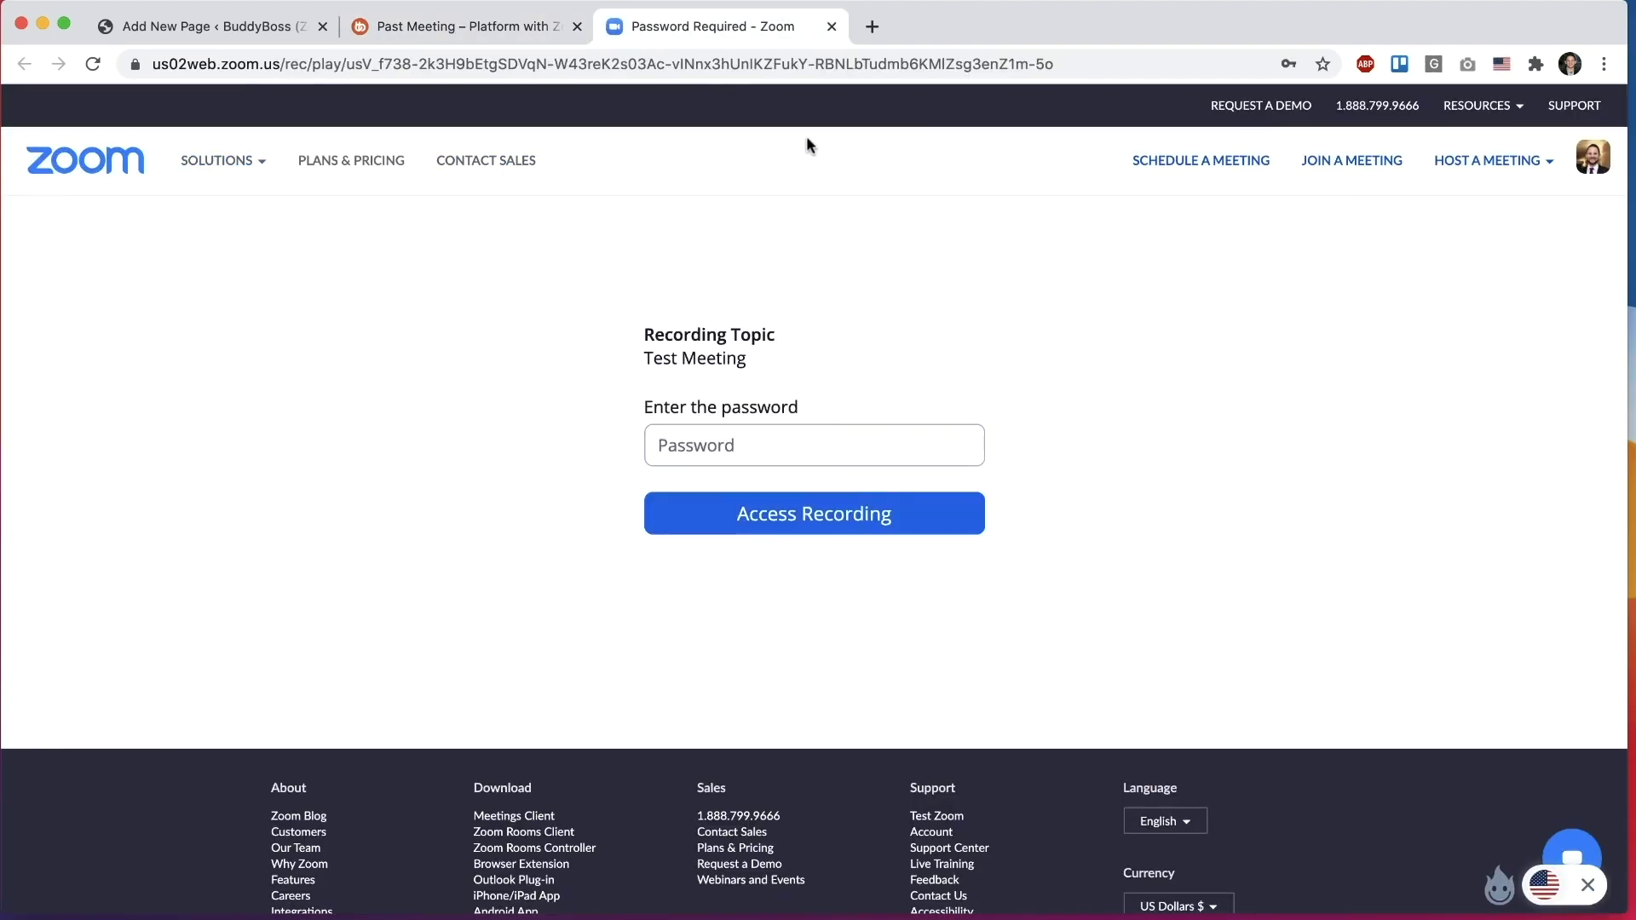
click(835, 449)
click(818, 514)
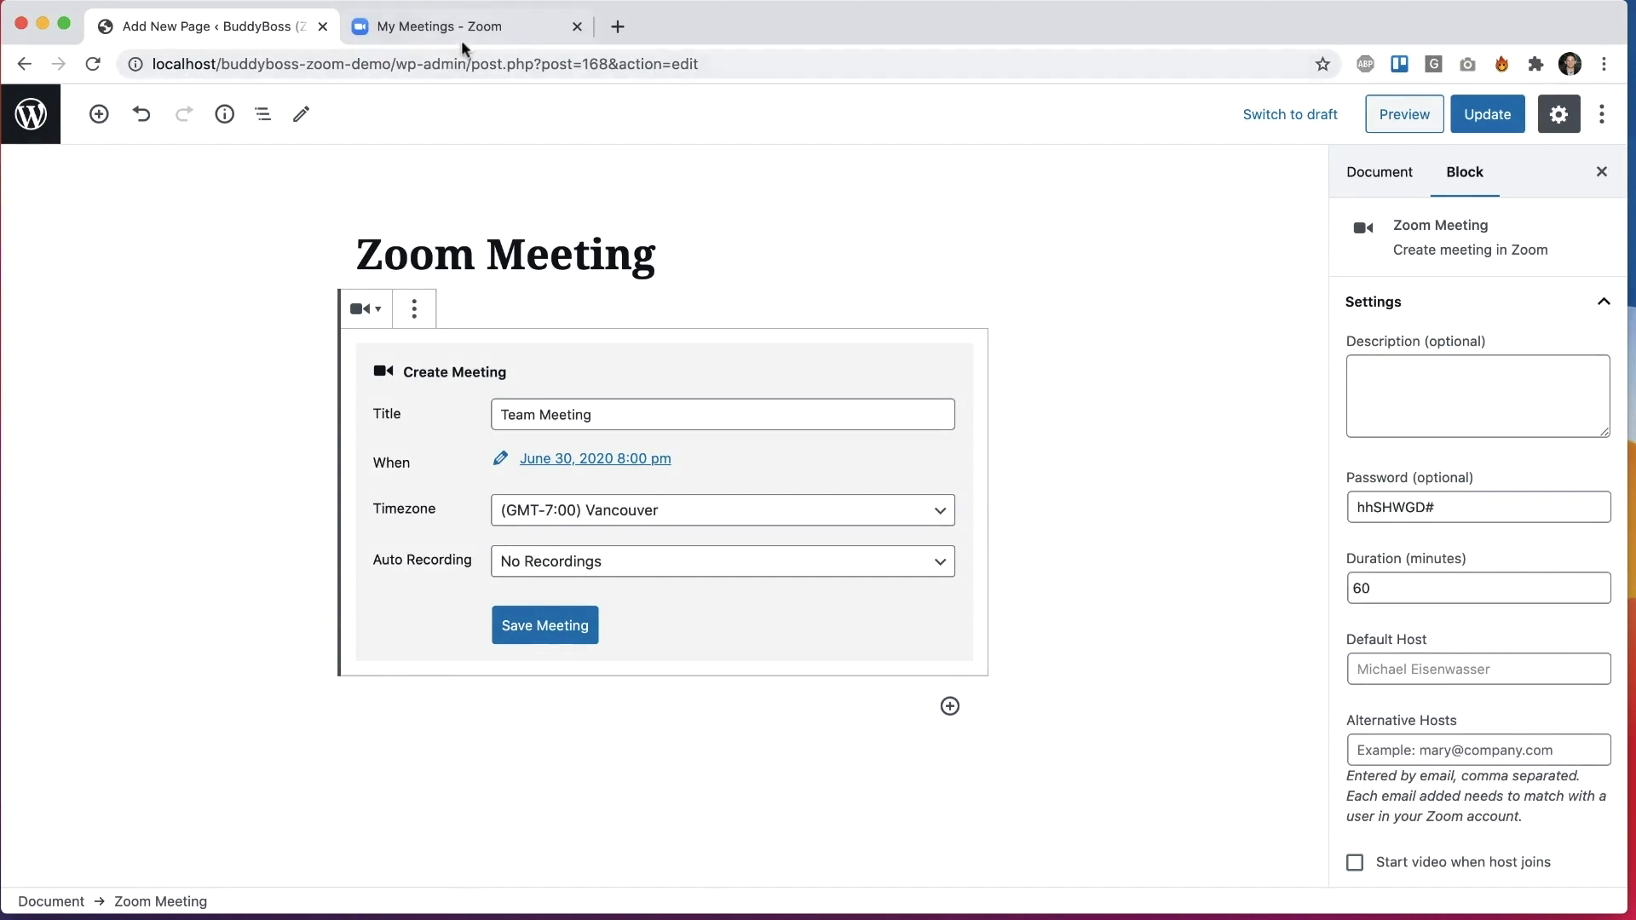
Step: Check the upcoming Team Meeting in Zoom, then delete the page's Zoom Meeting block
click(519, 34)
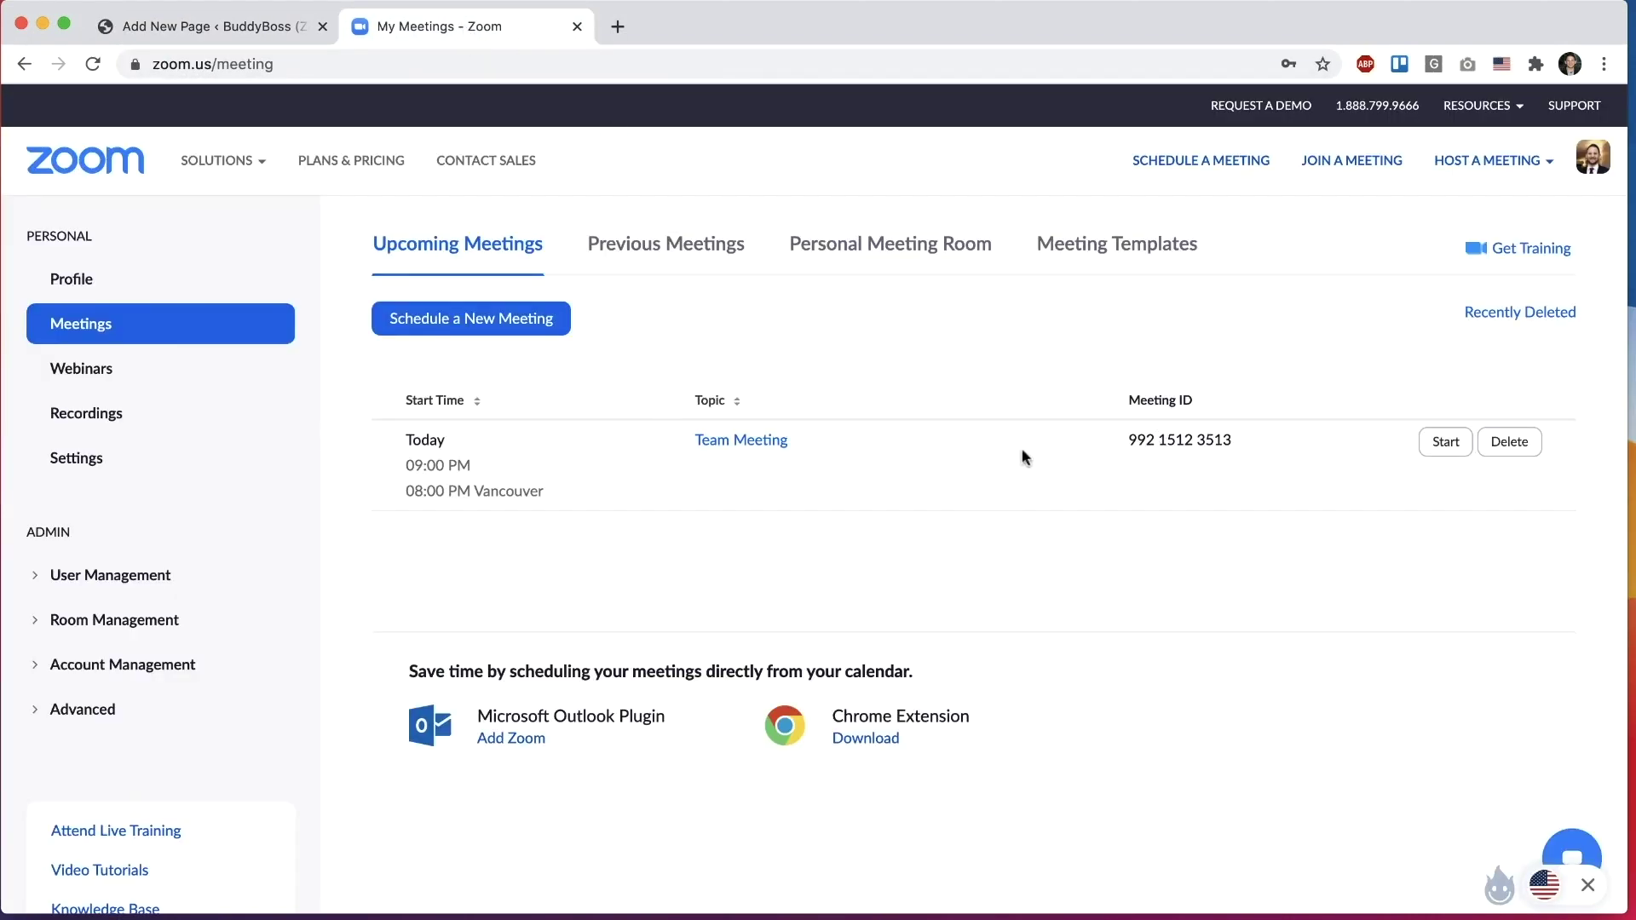
click(192, 28)
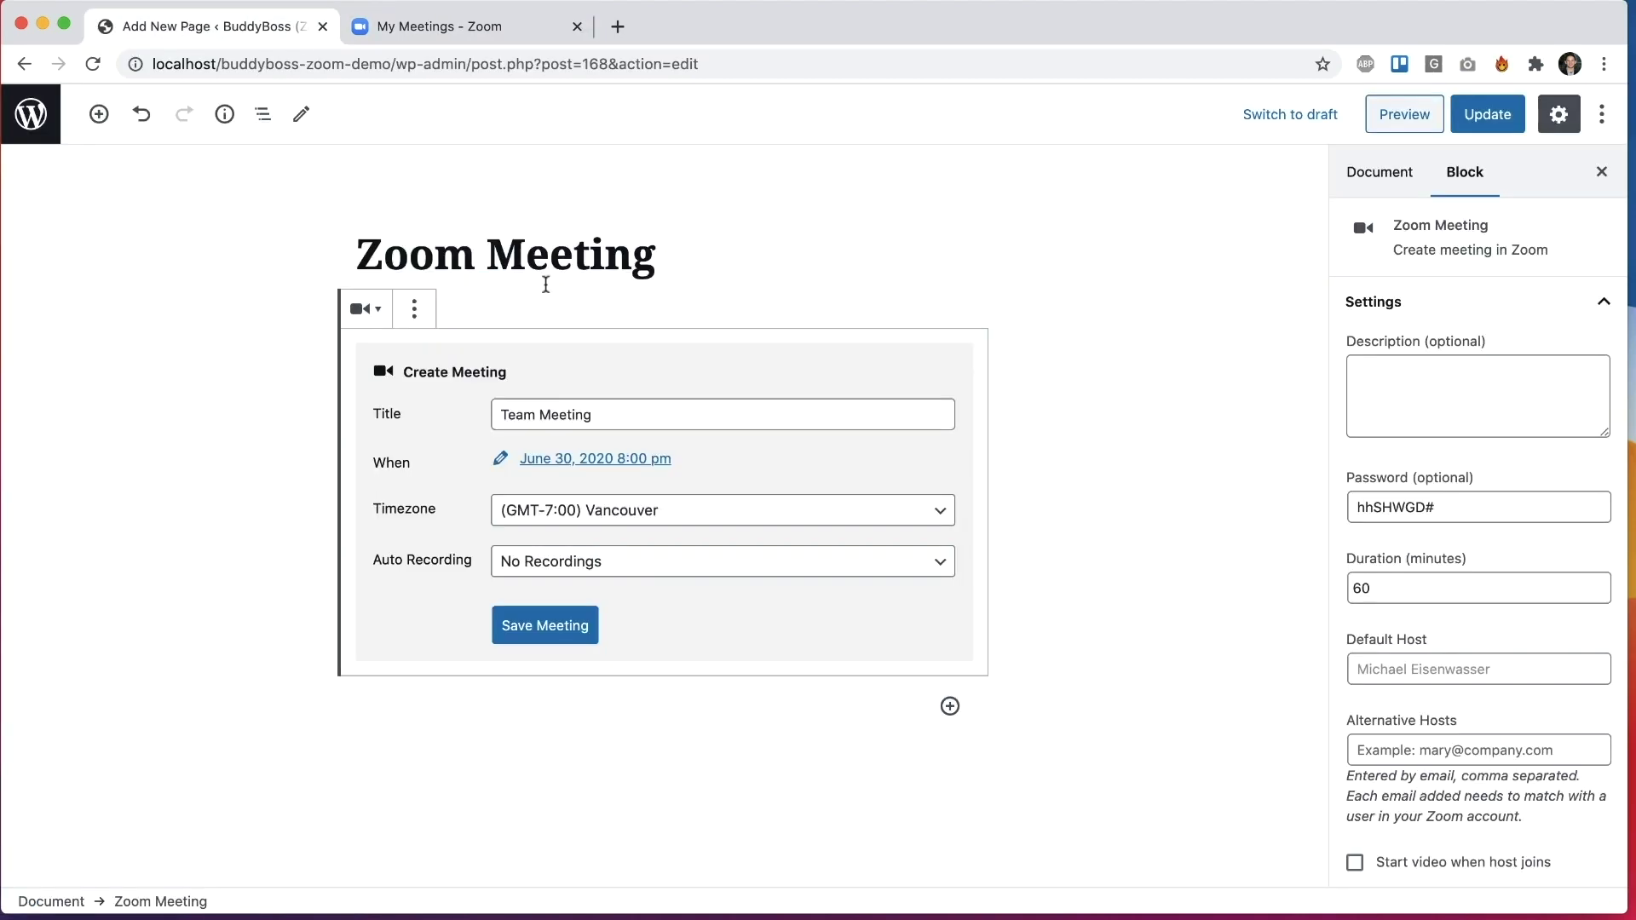
click(426, 300)
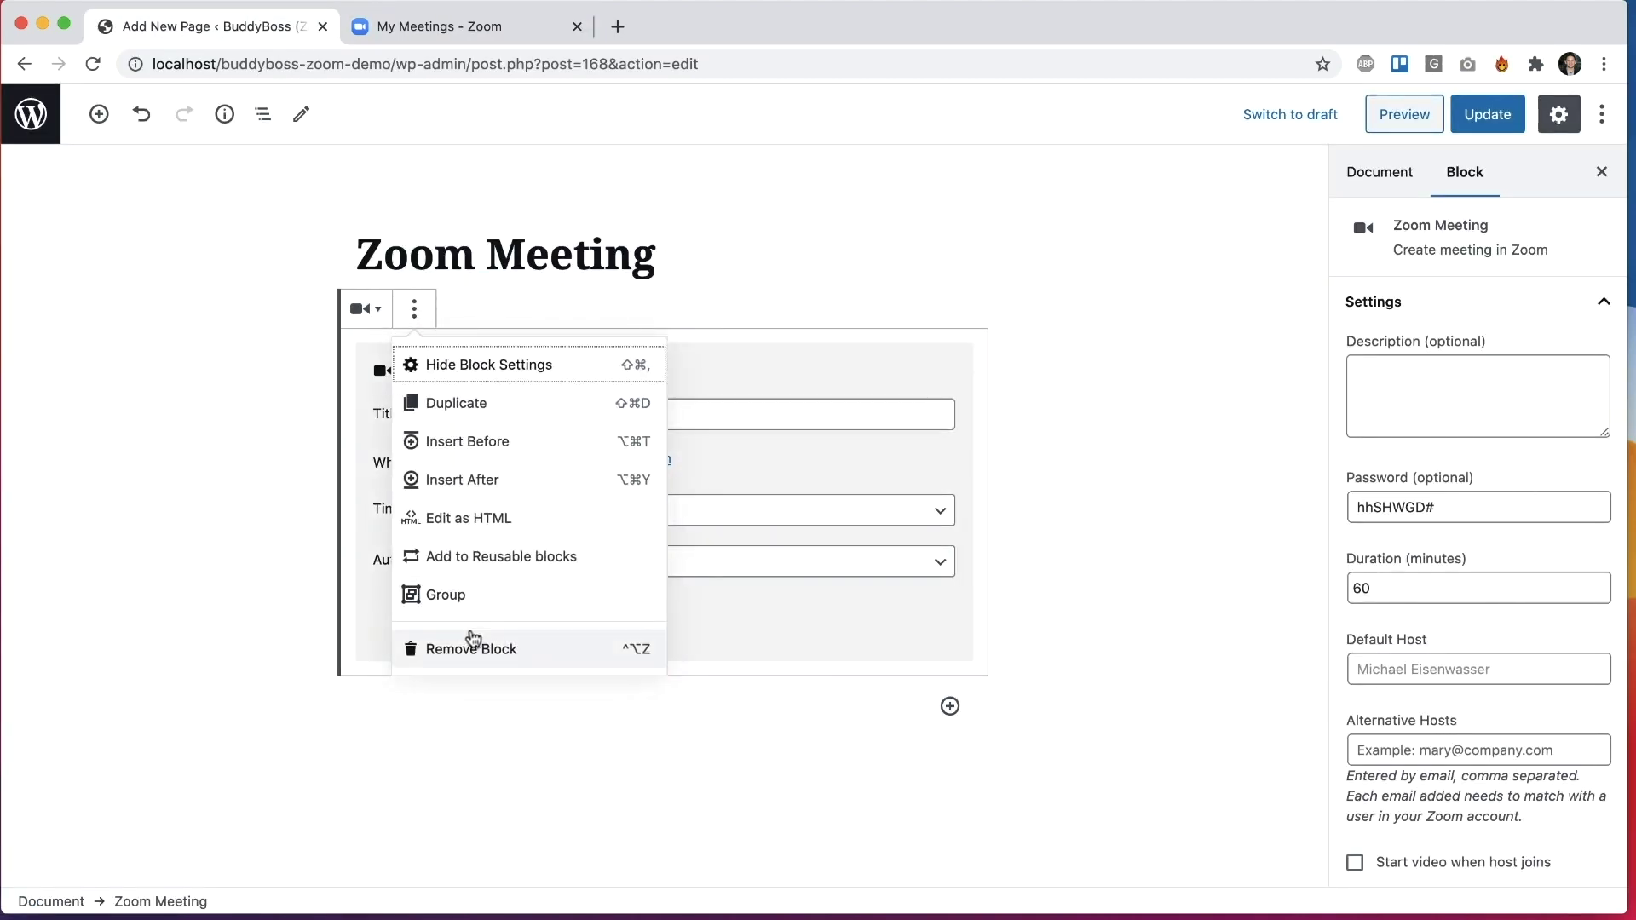
click(468, 645)
click(98, 114)
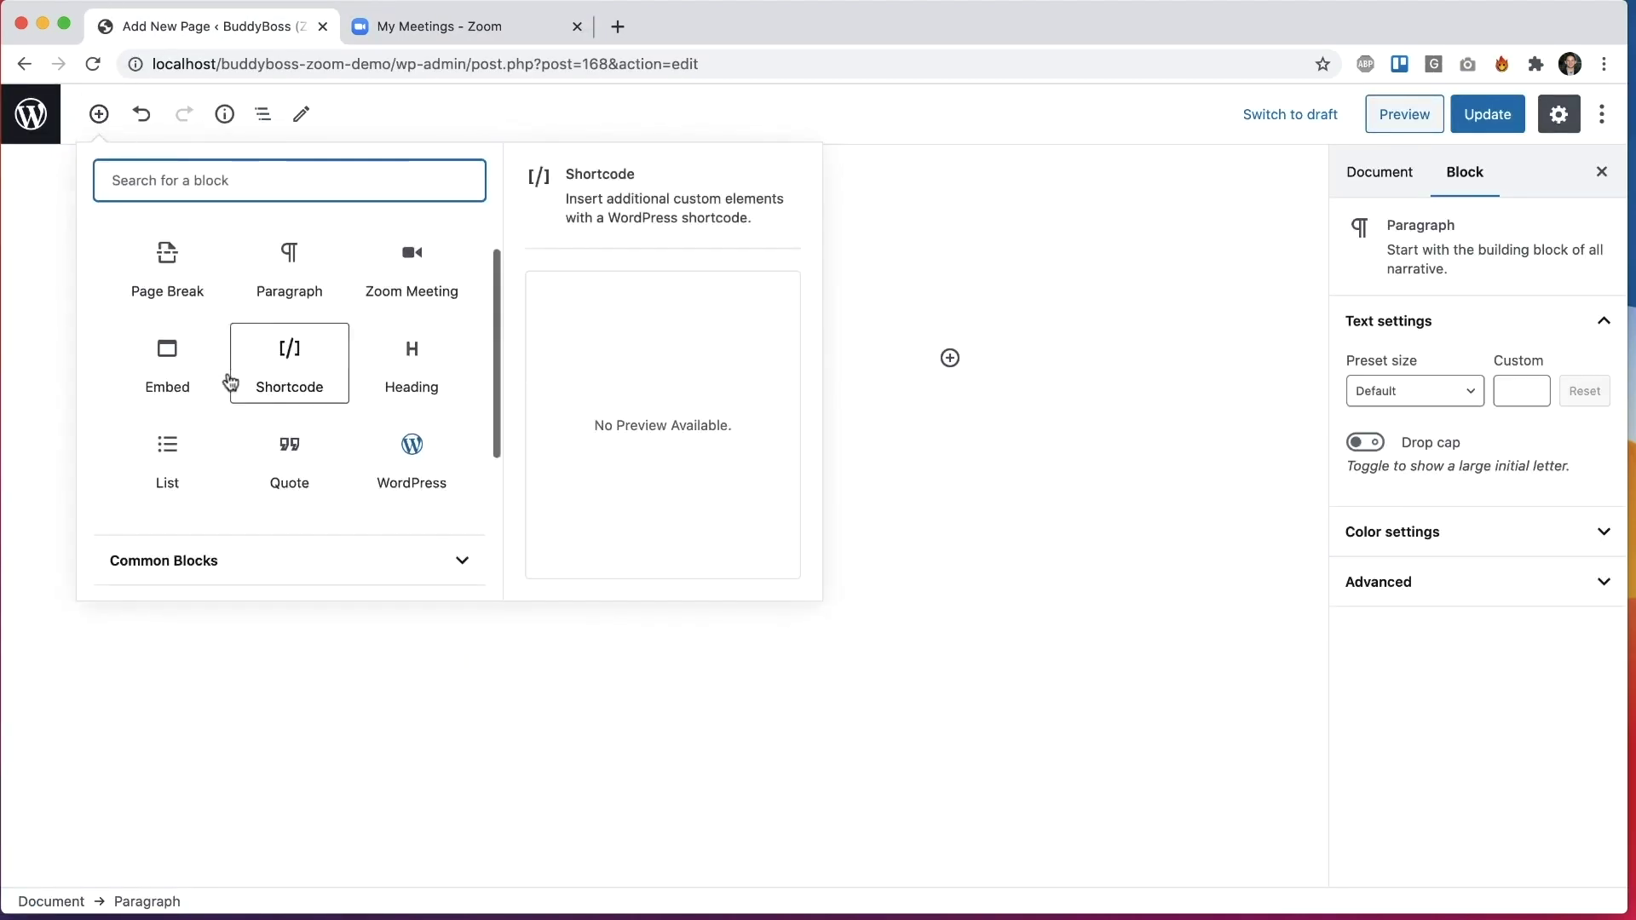
scroll(205, 426, down, 5)
click(175, 558)
click(169, 521)
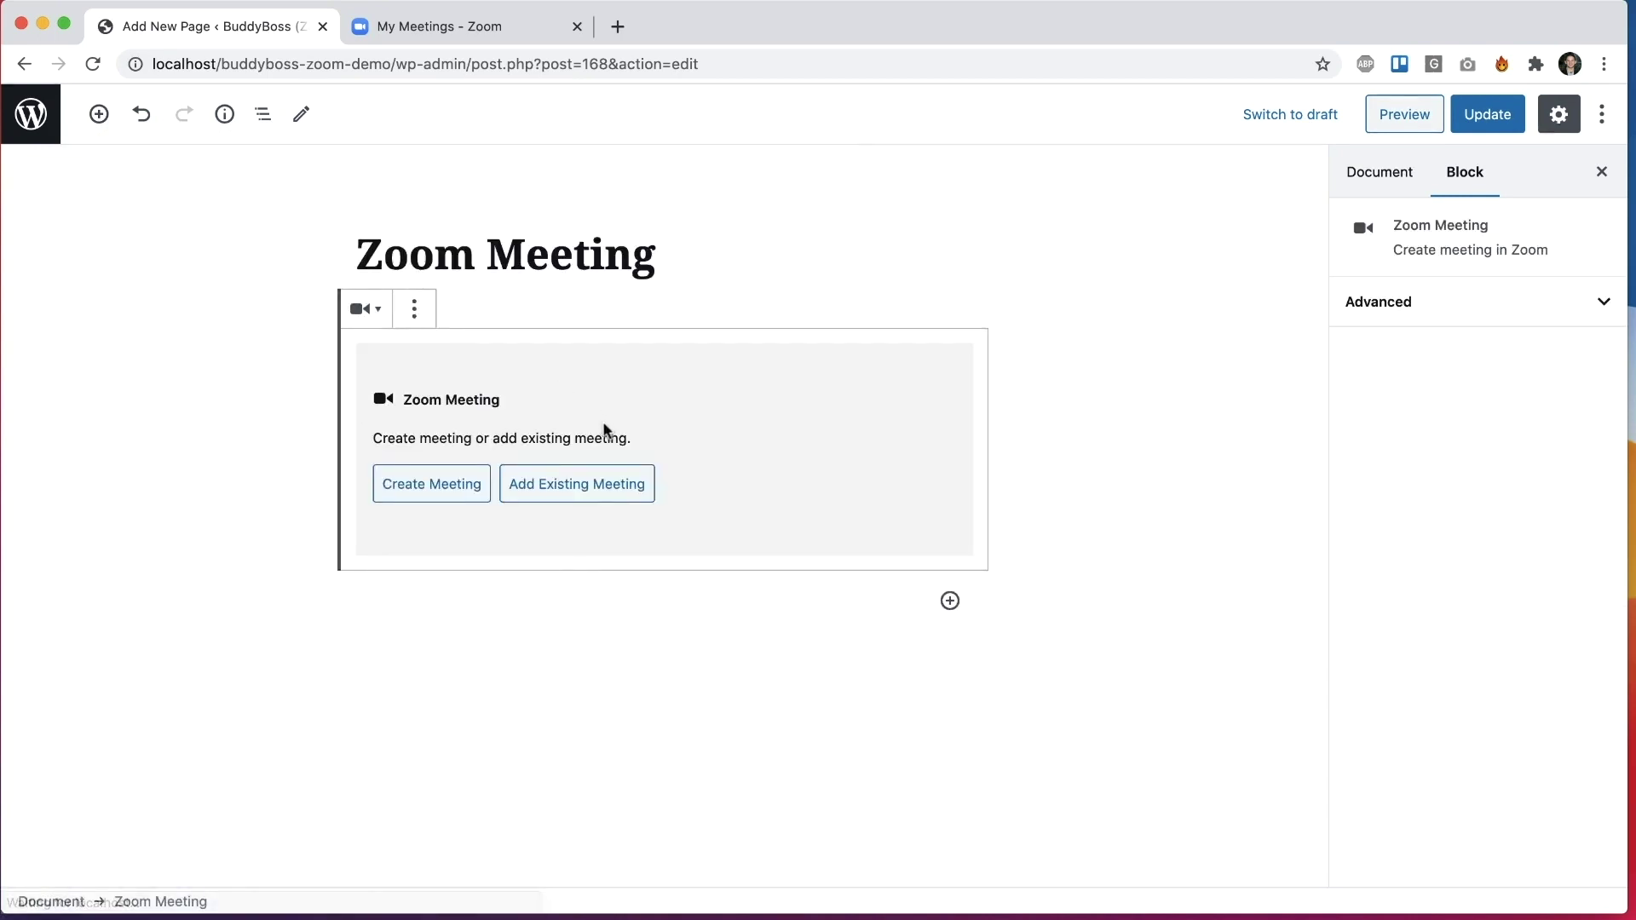
click(577, 482)
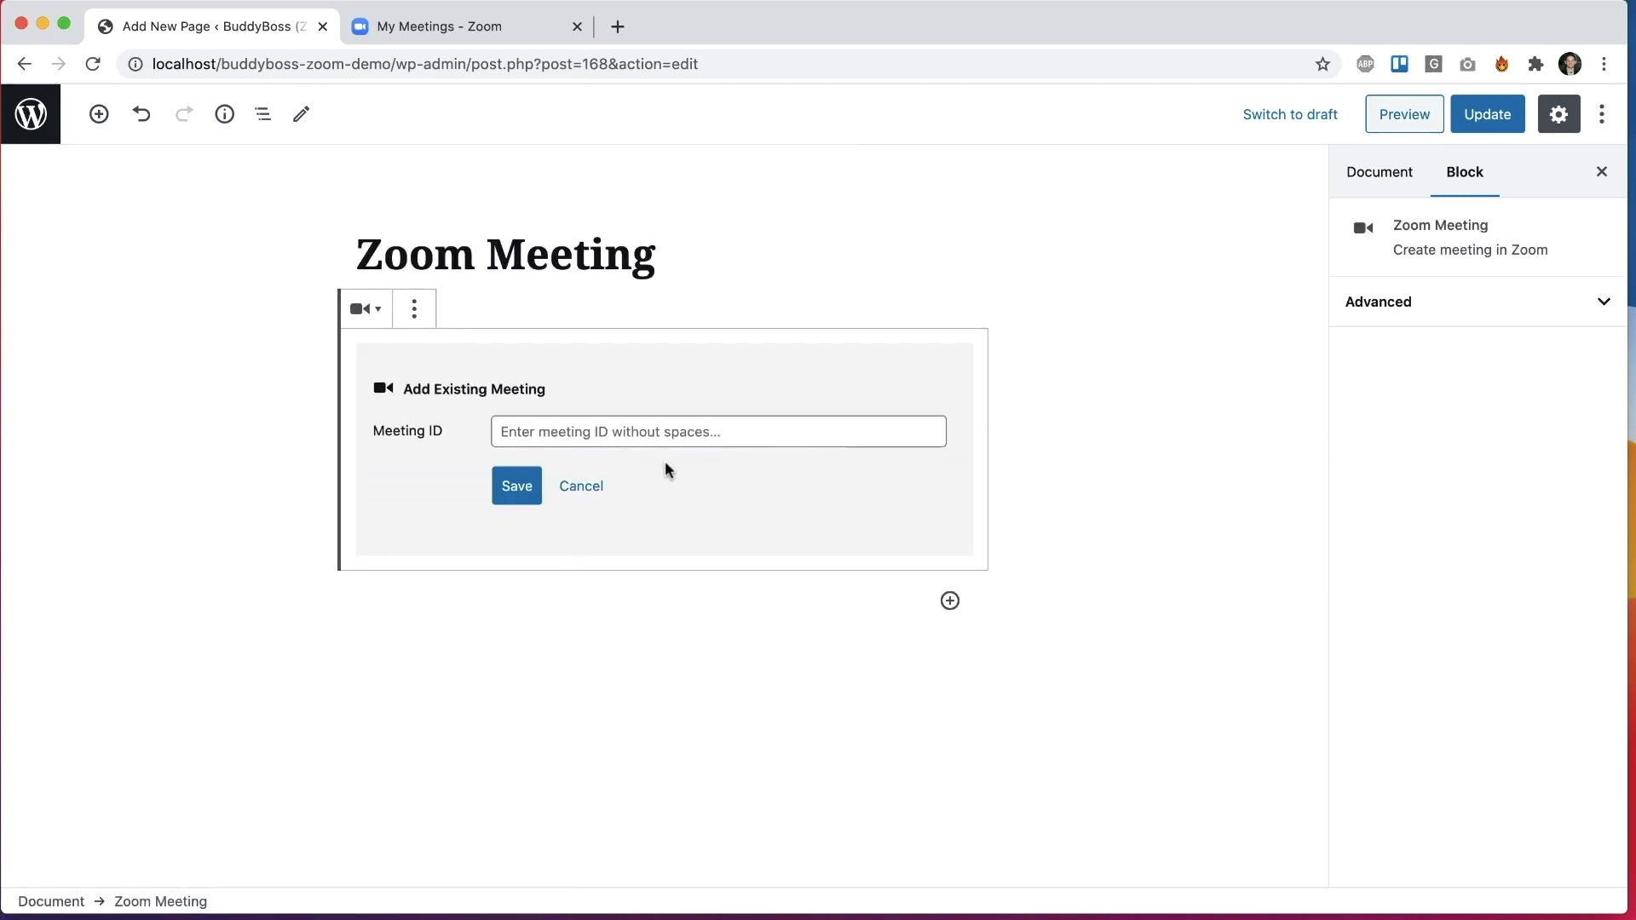
click(694, 430)
click(475, 26)
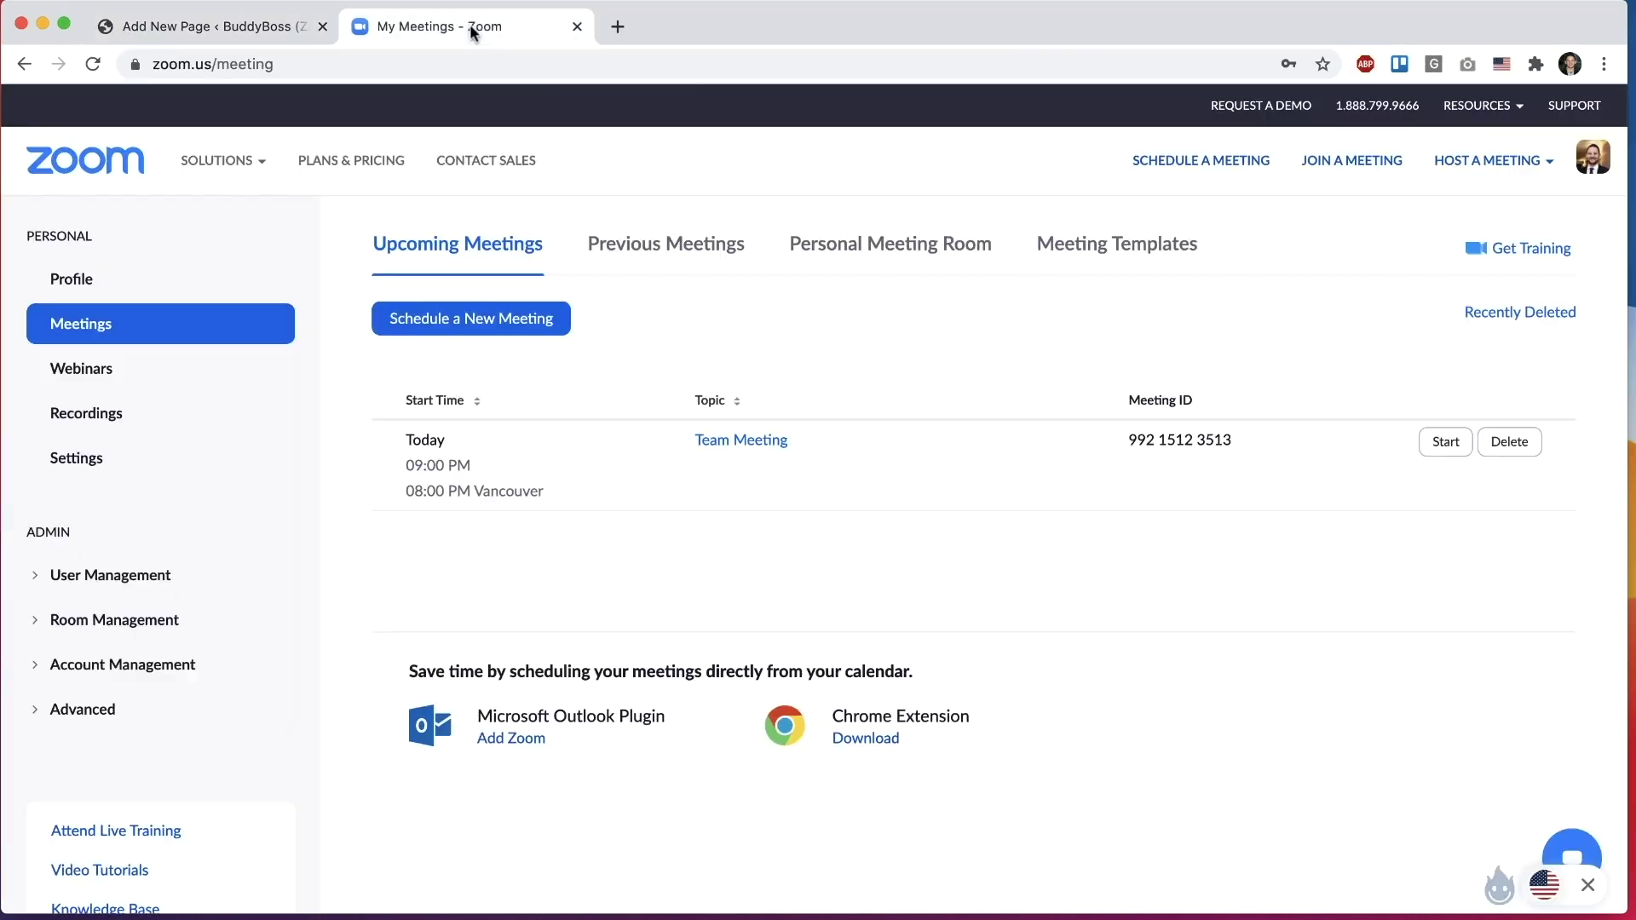
triple_click(1173, 436)
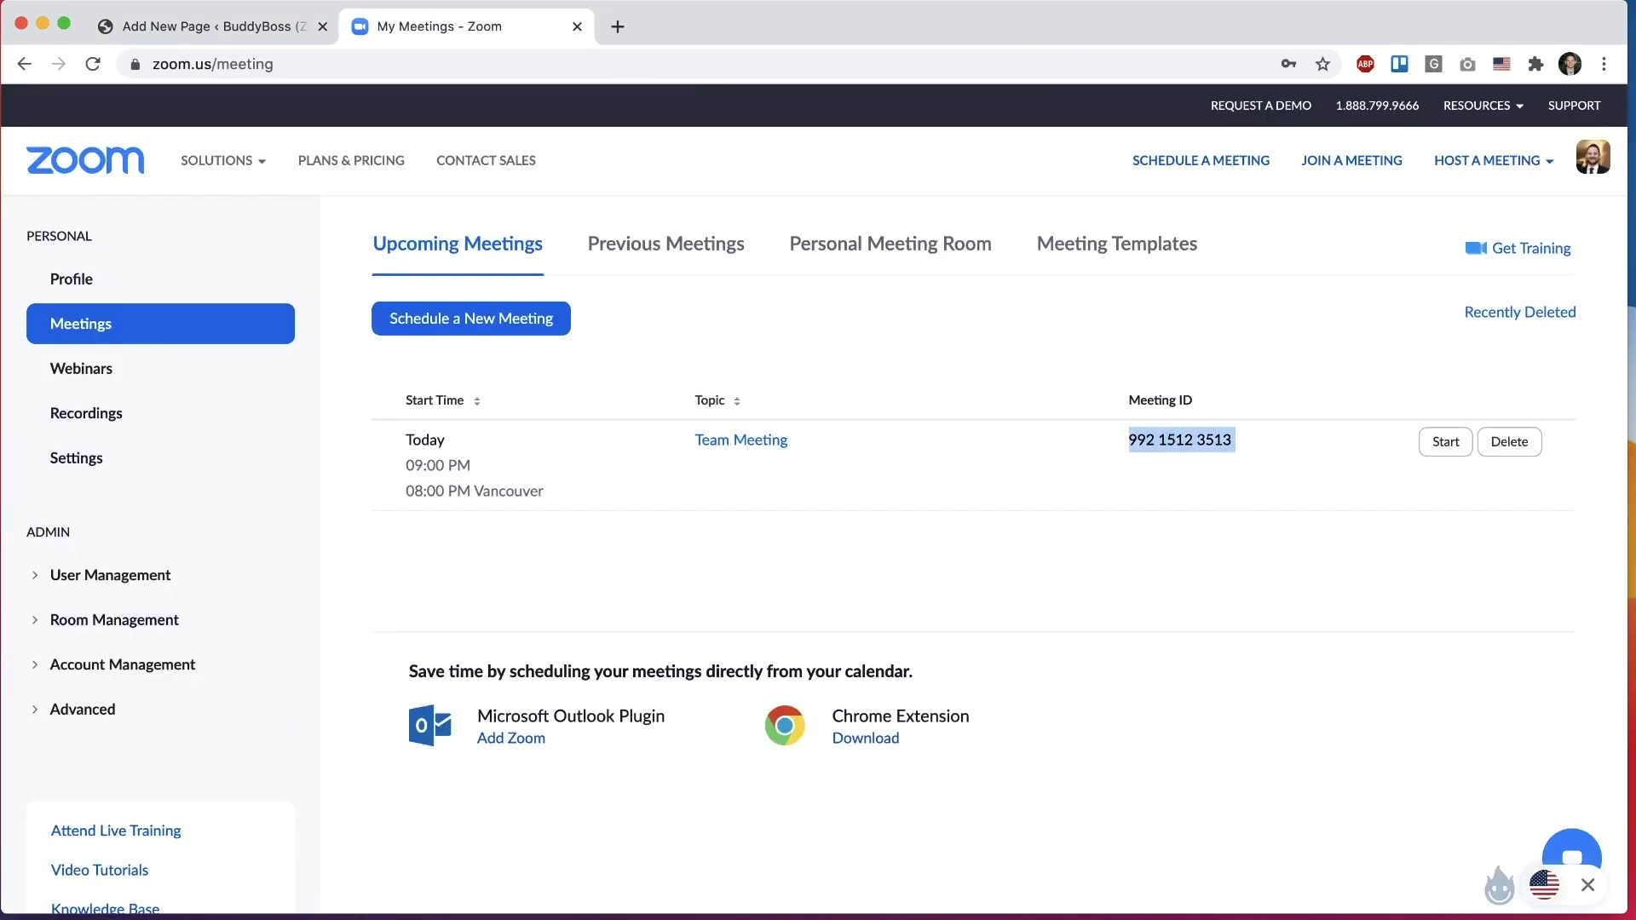
key(super+c)
click(200, 26)
key(super+v)
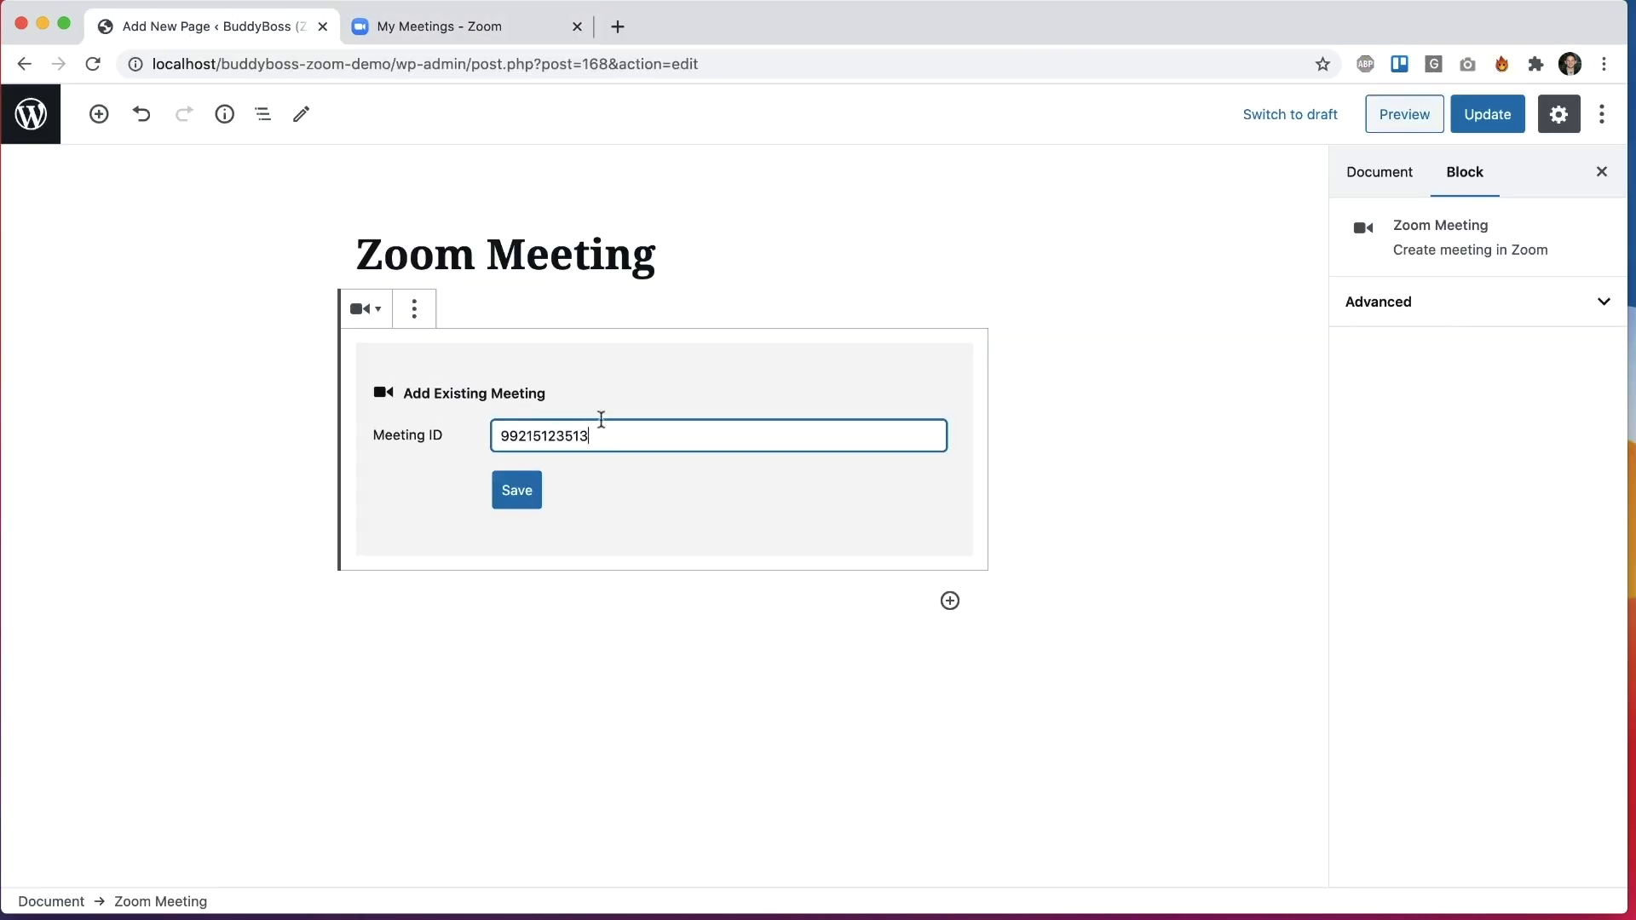
click(526, 489)
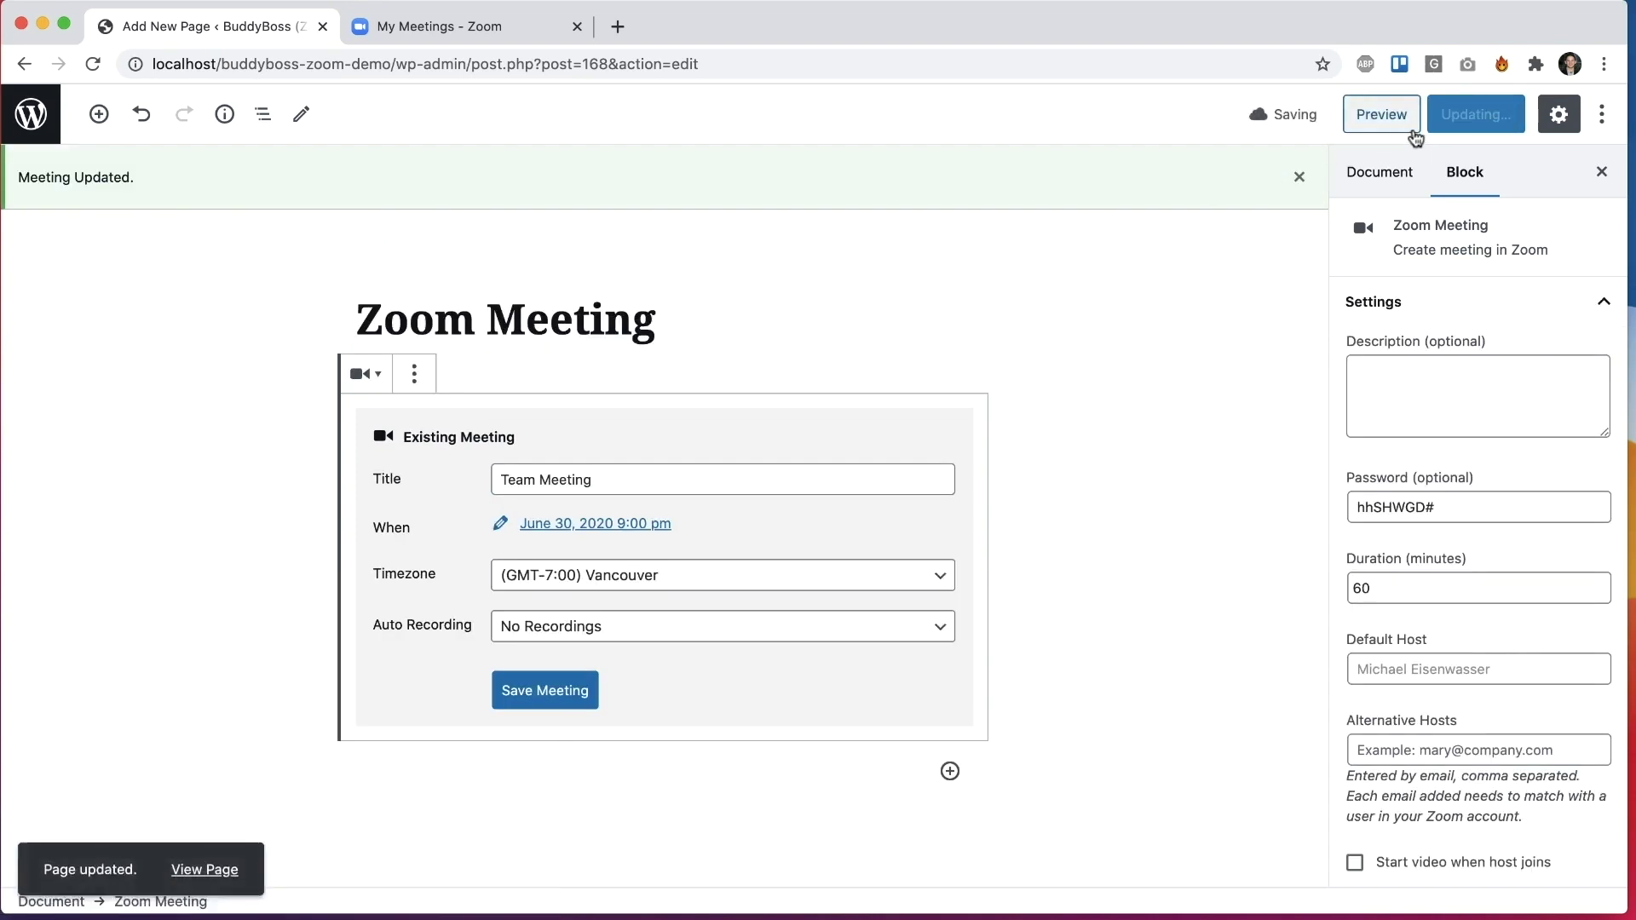
Step: View the meeting on the published page, compare with Zoom, then remove the block
click(203, 867)
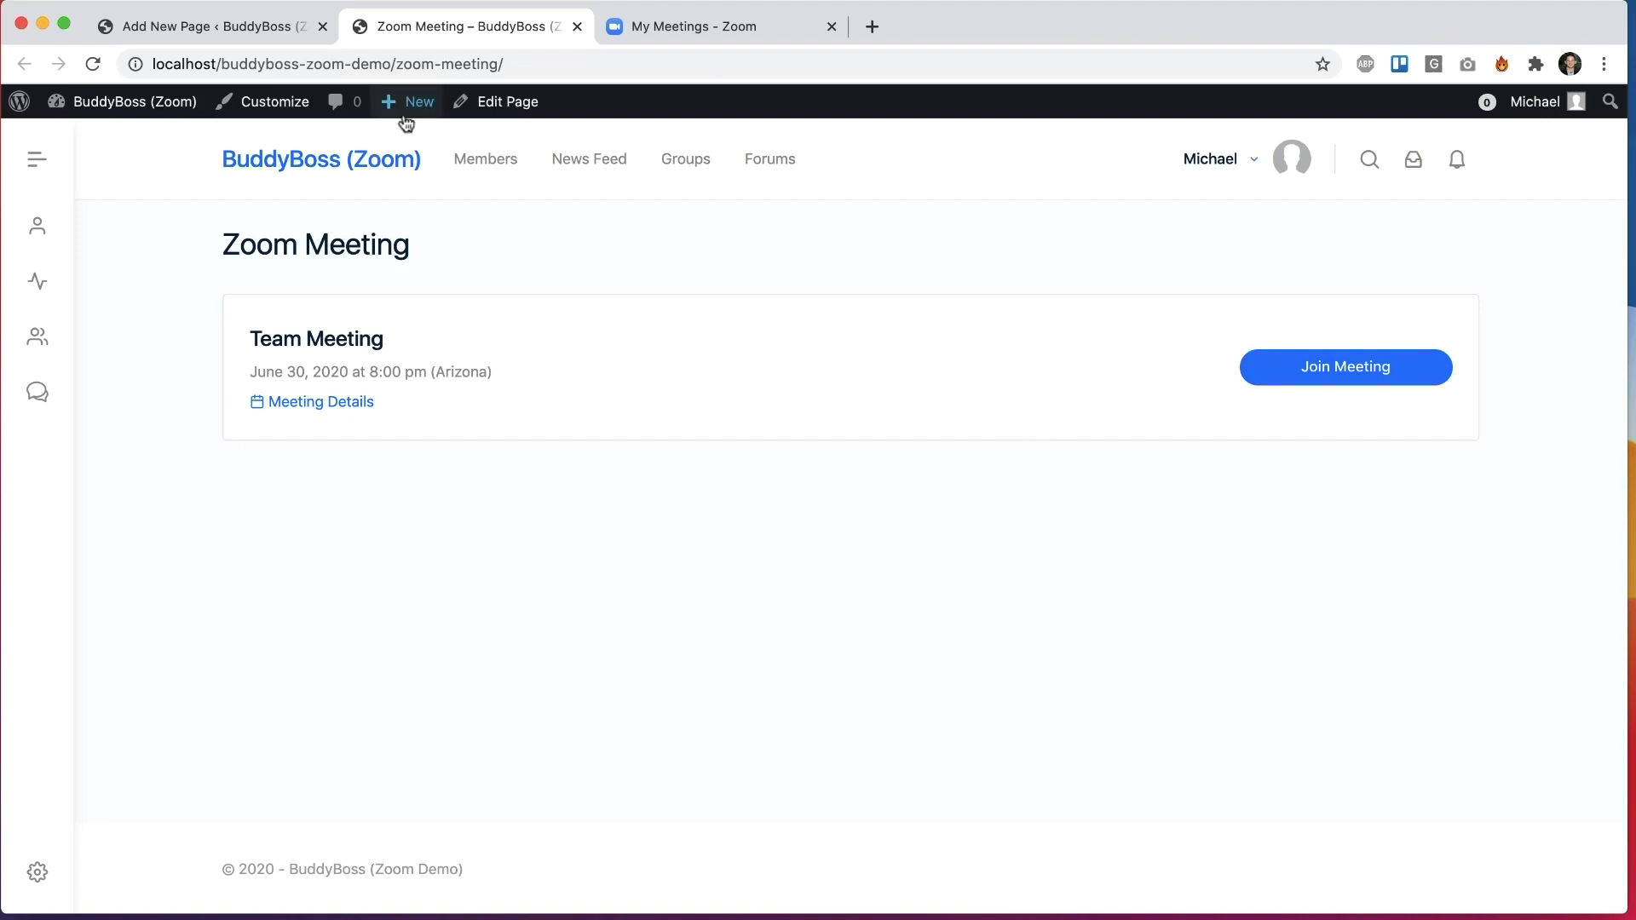
click(262, 26)
click(665, 32)
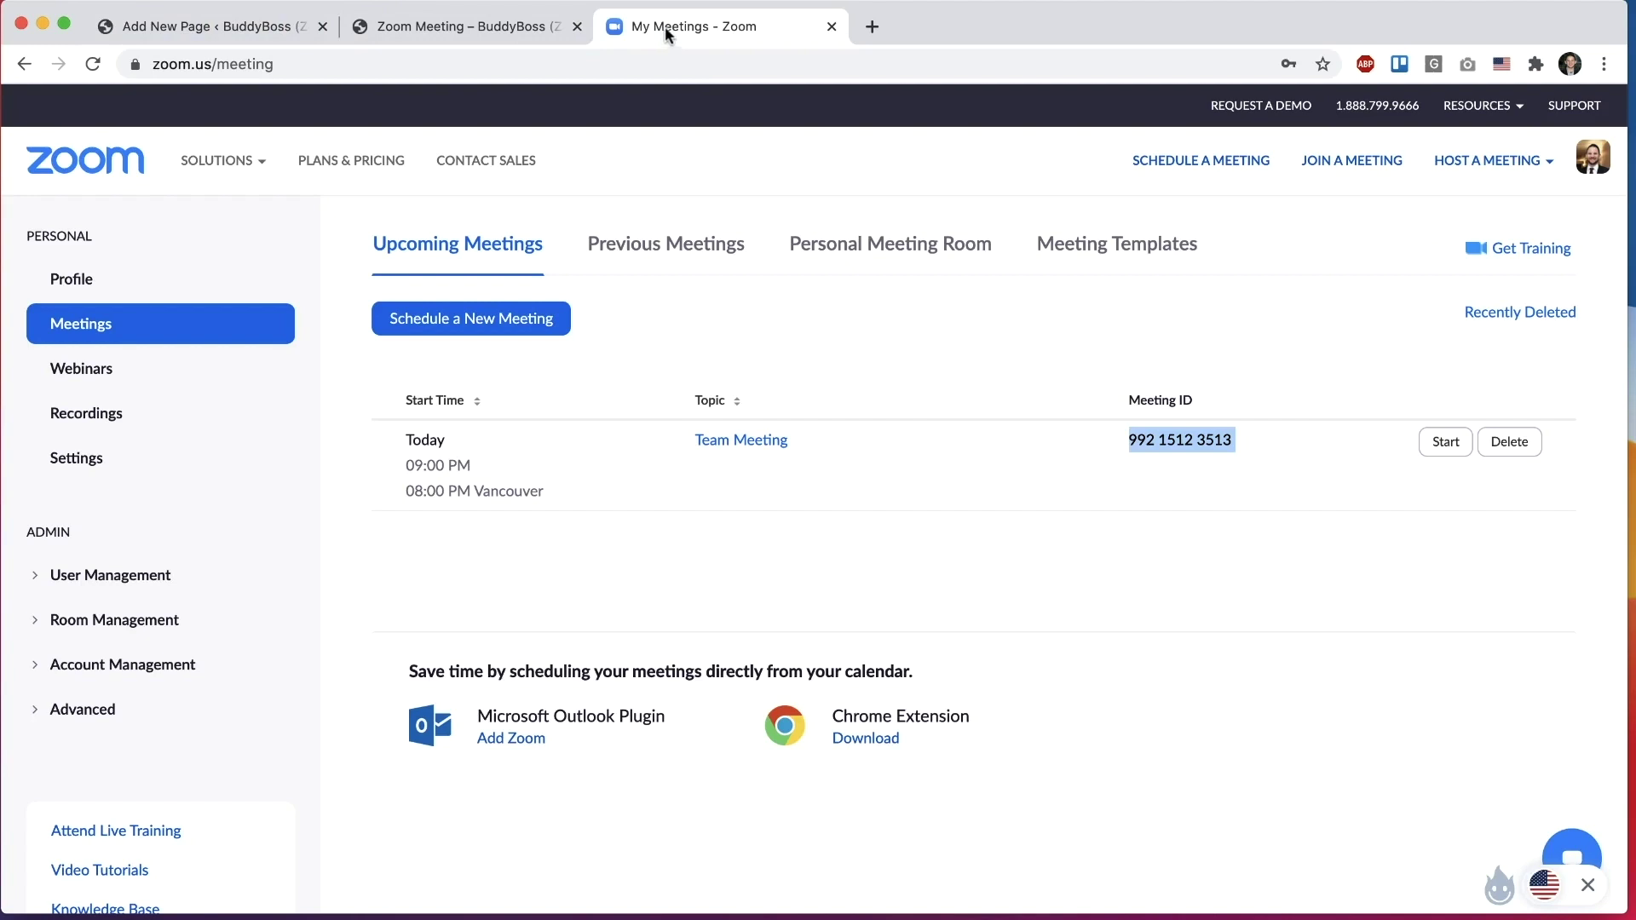
click(281, 24)
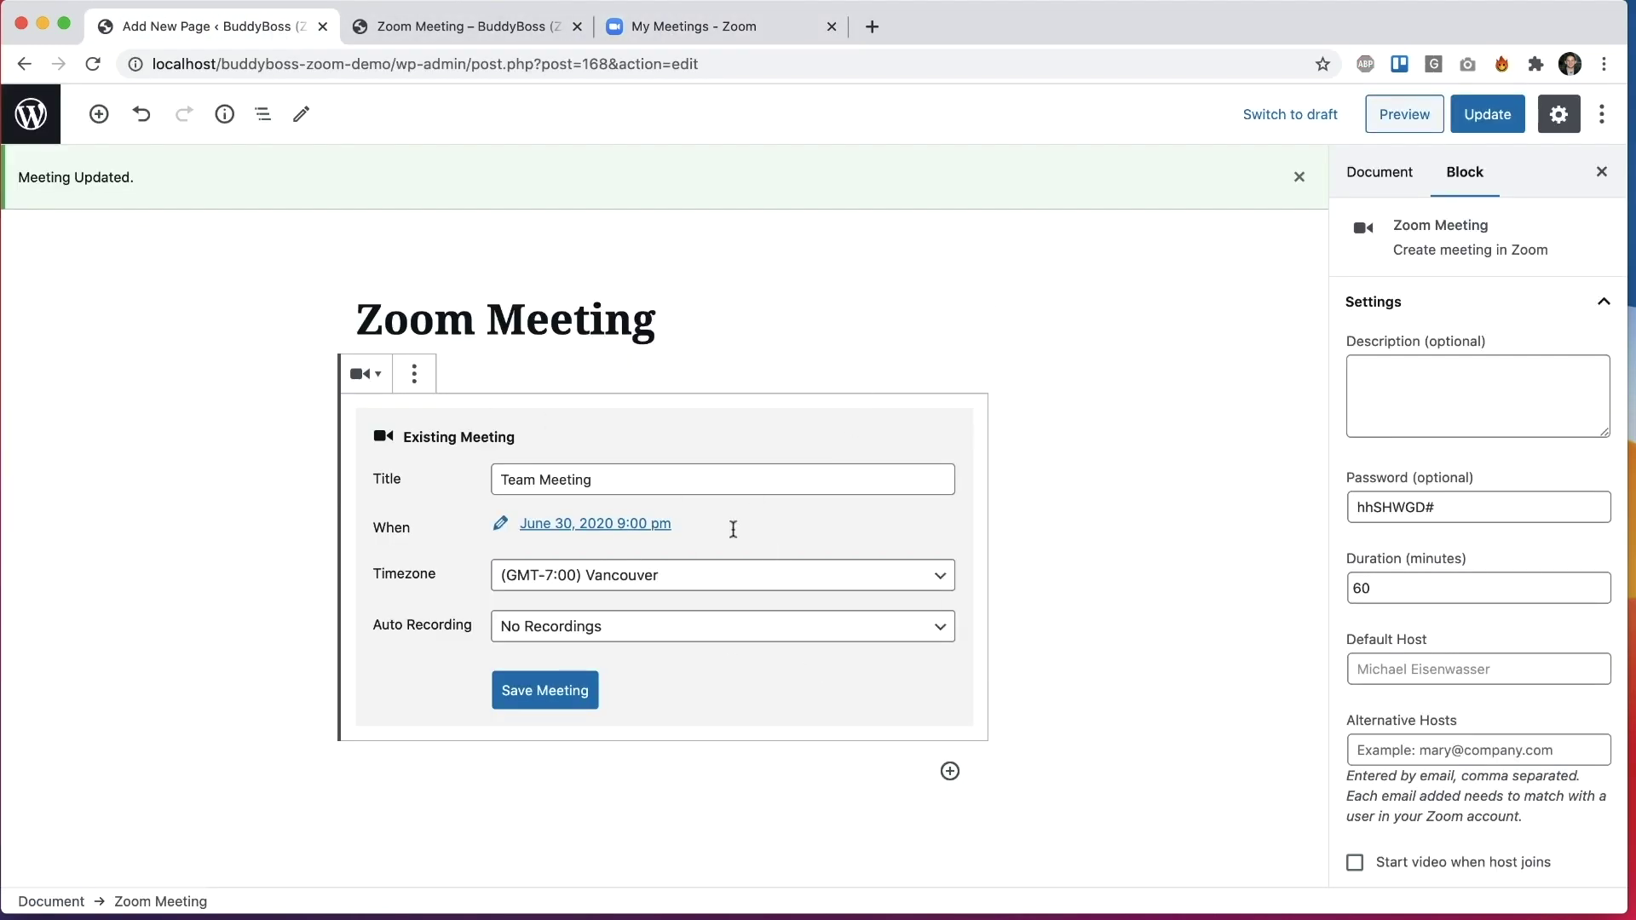
click(415, 375)
click(482, 712)
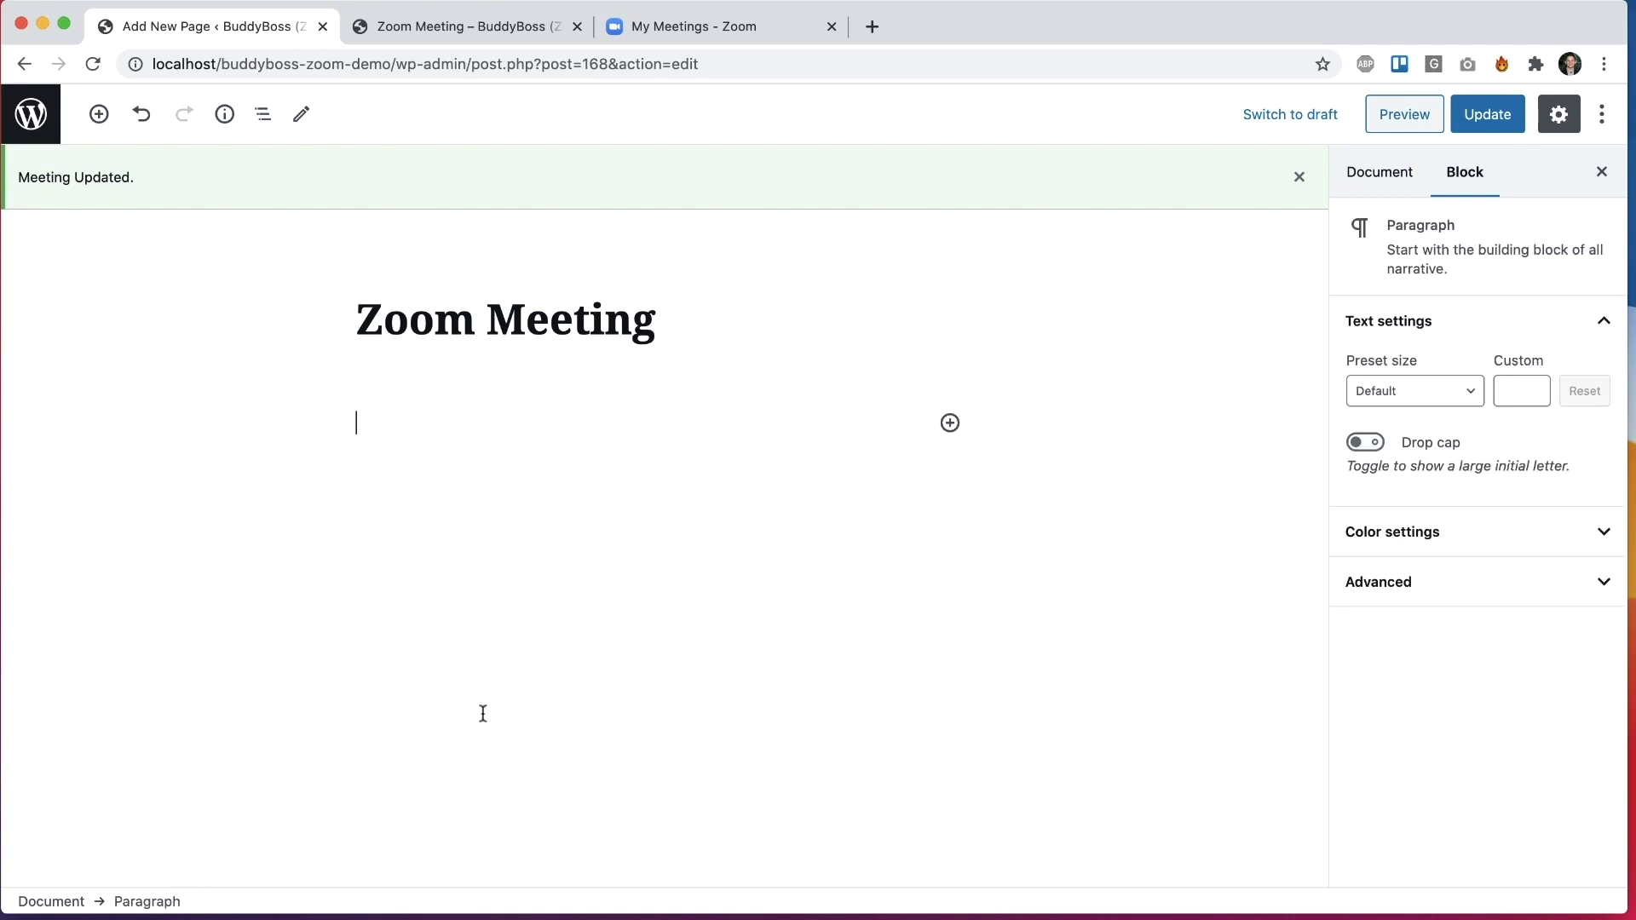
Step: Insert a Shortcode block into the page
click(949, 423)
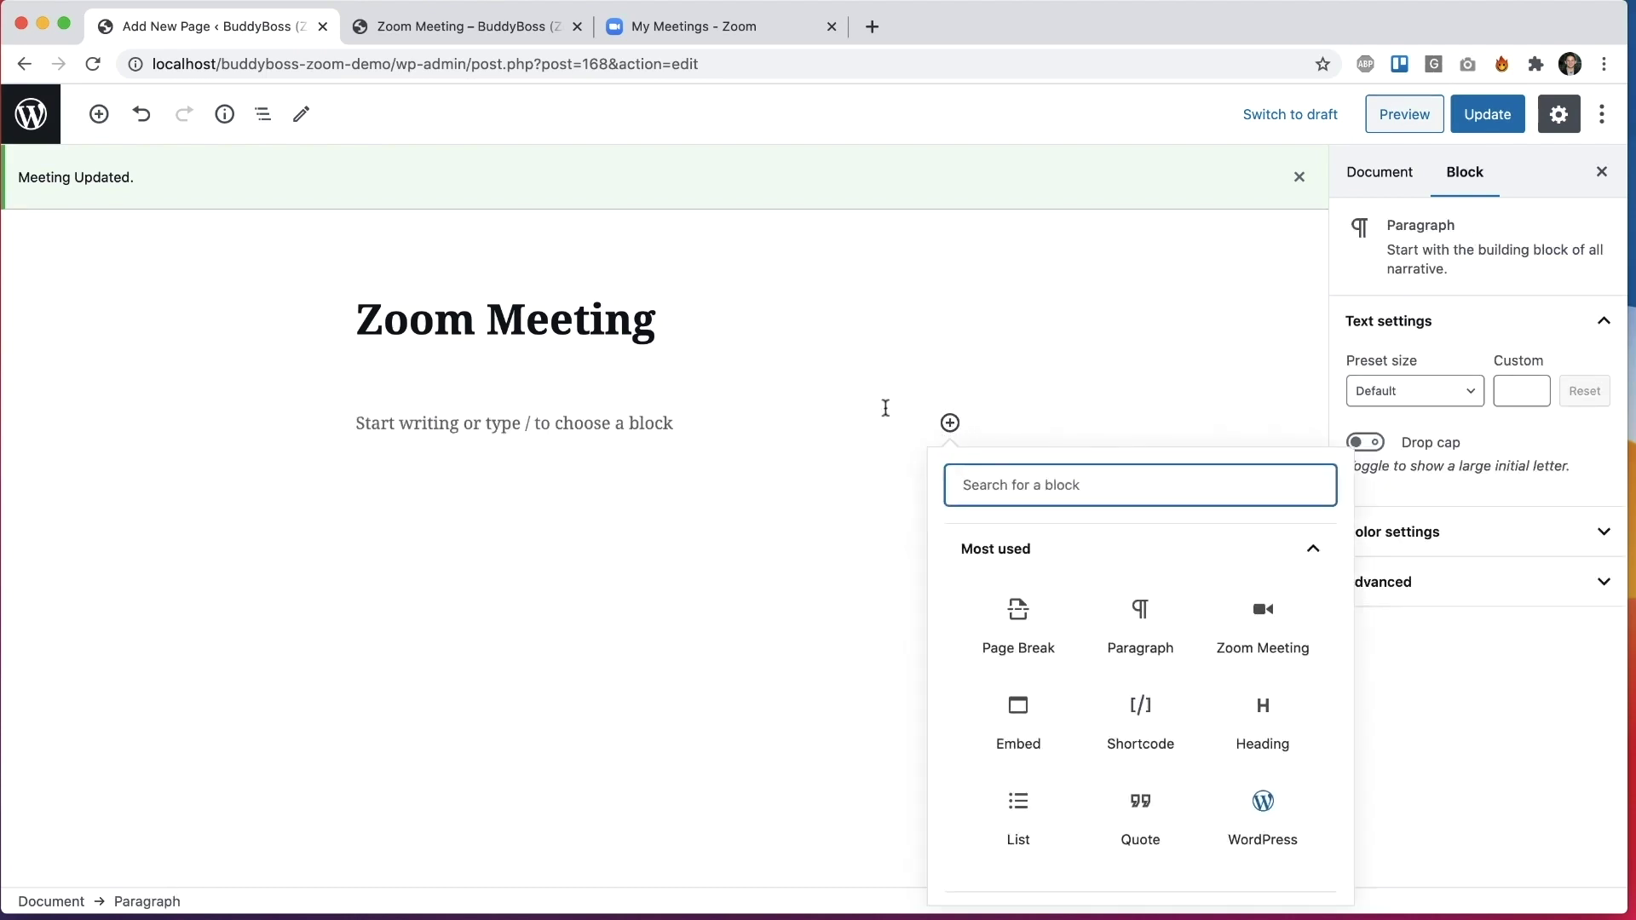
text(shor)
click(1008, 615)
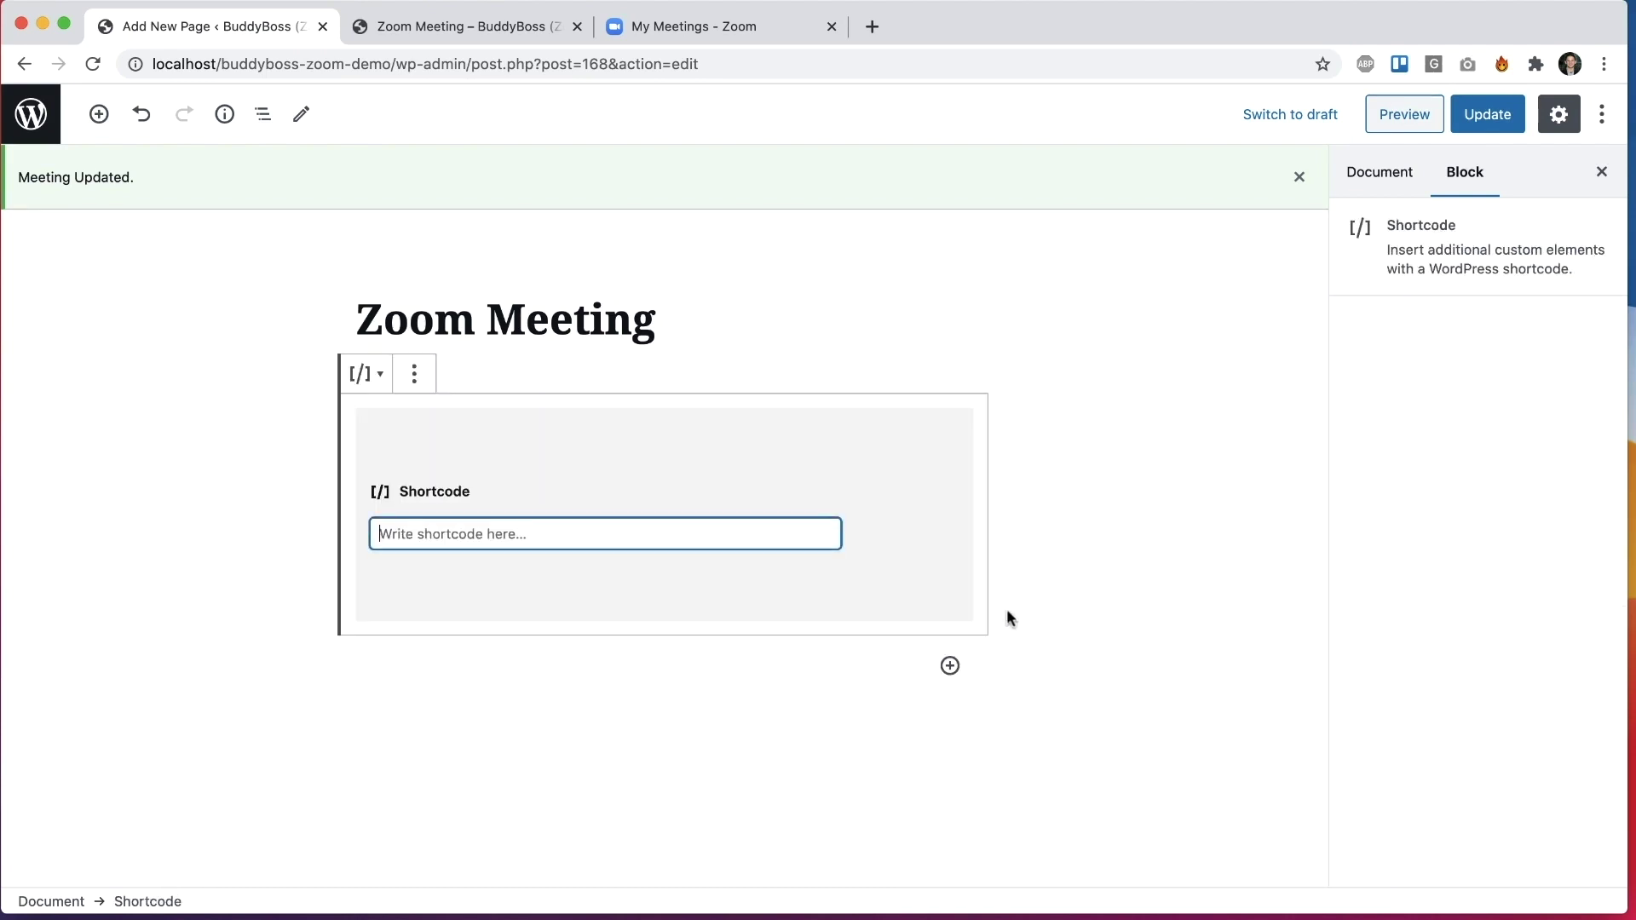
text([zoo)
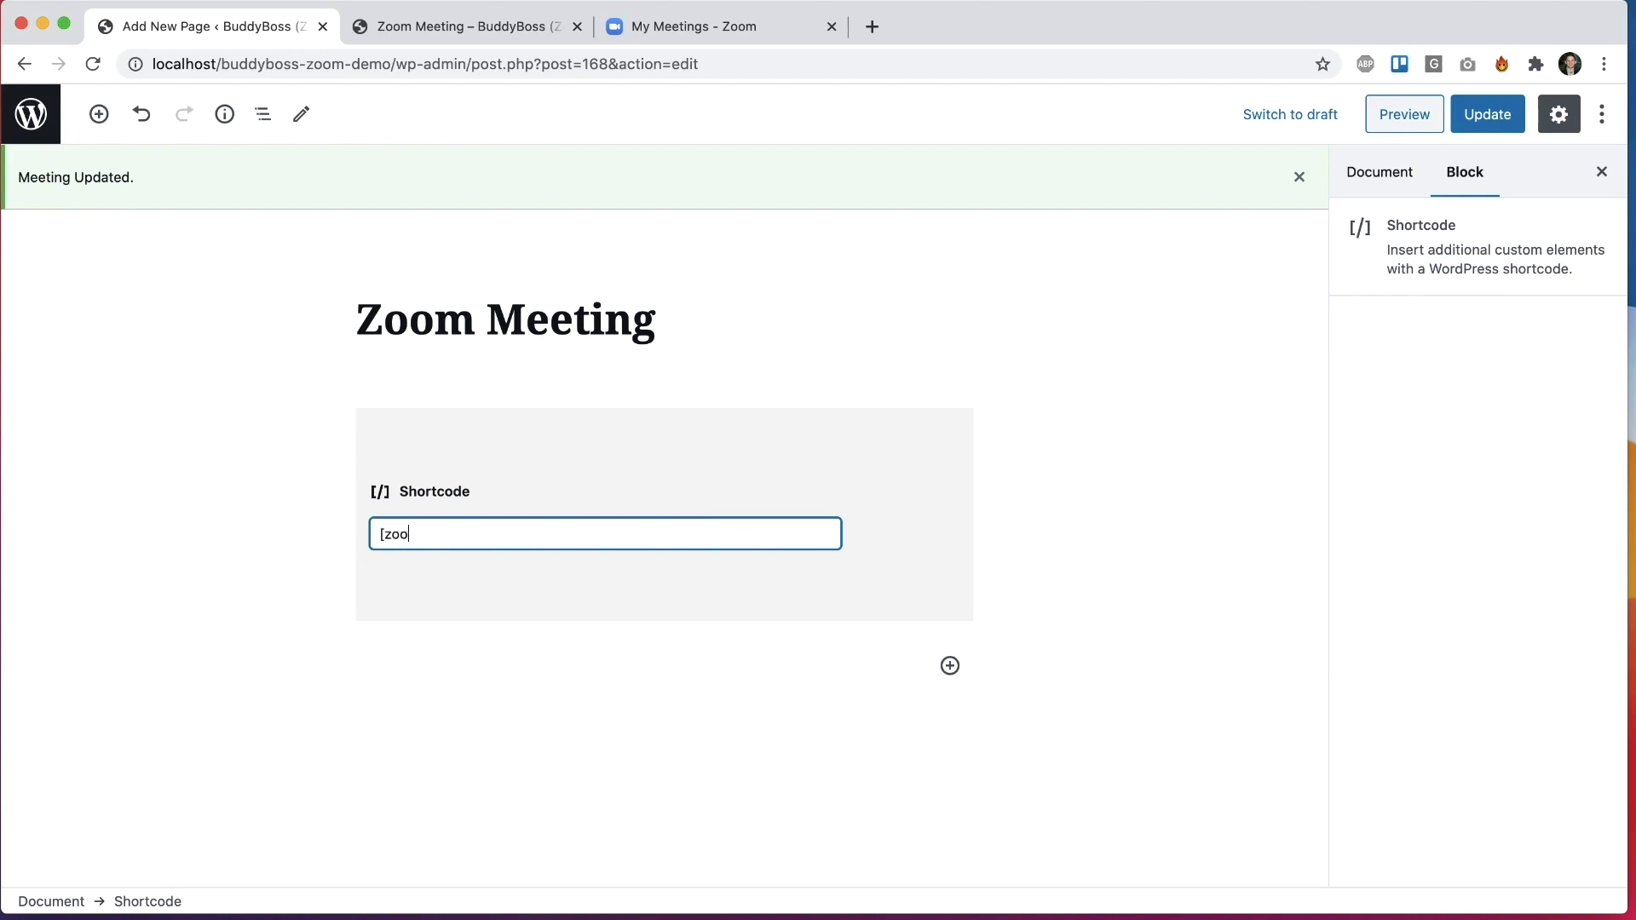
text(m_meeting id=")
key(super+v)
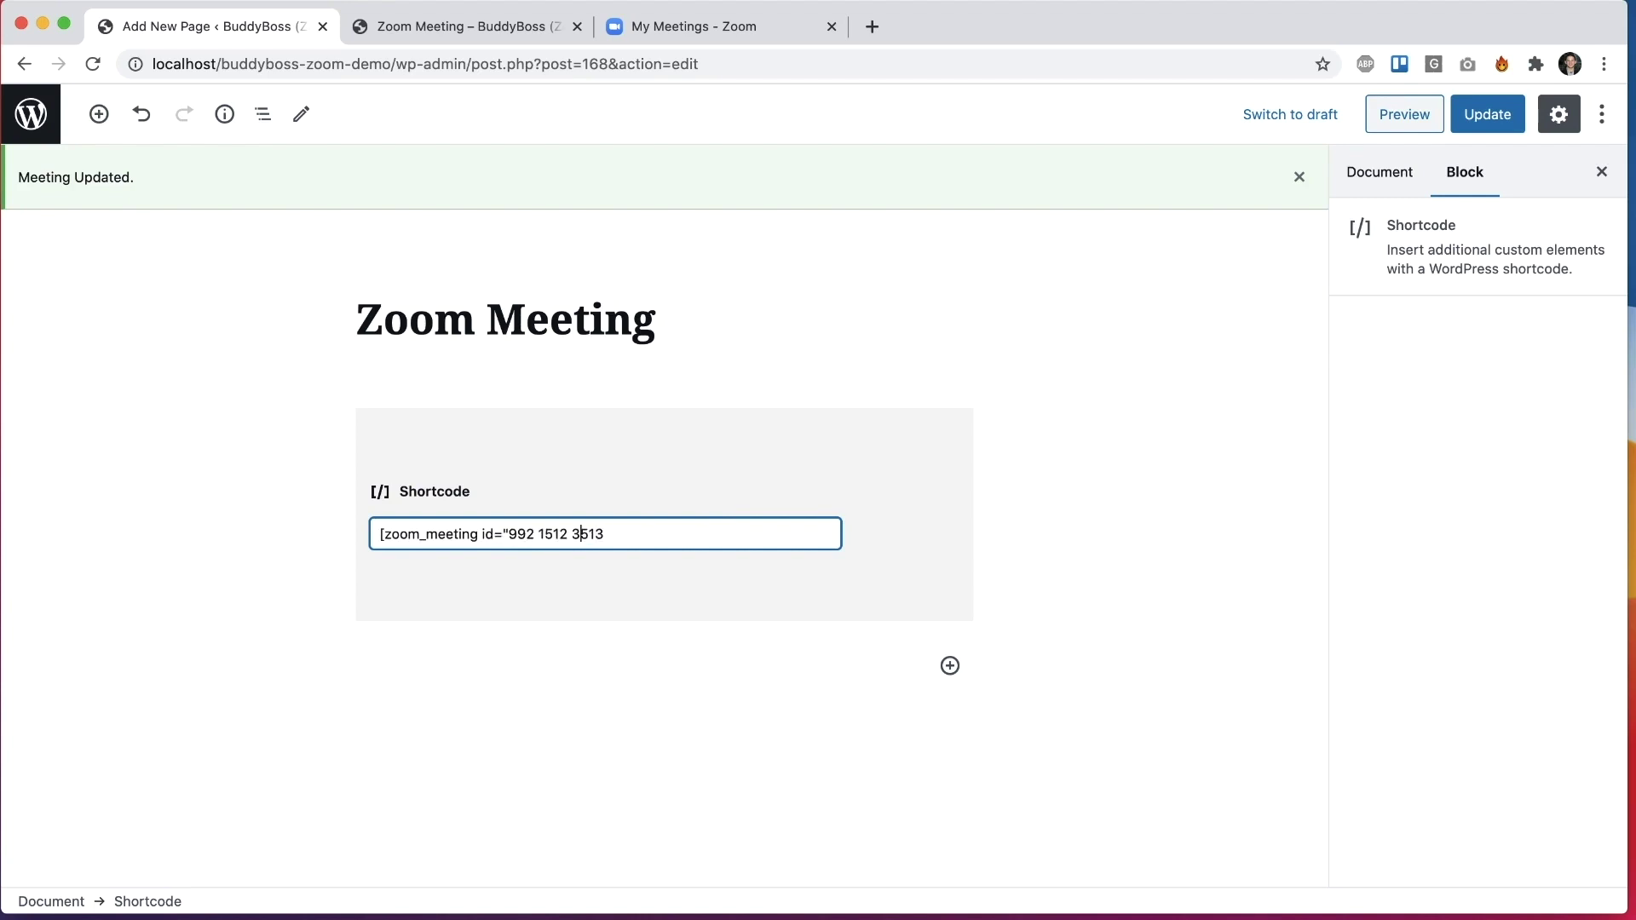
click(573, 533)
key(BackSpace)
click(537, 533)
key(BackSpace)
key(Right)
key(Right)
key(Right)
key(Right)
key(Right)
key(Right)
text("])
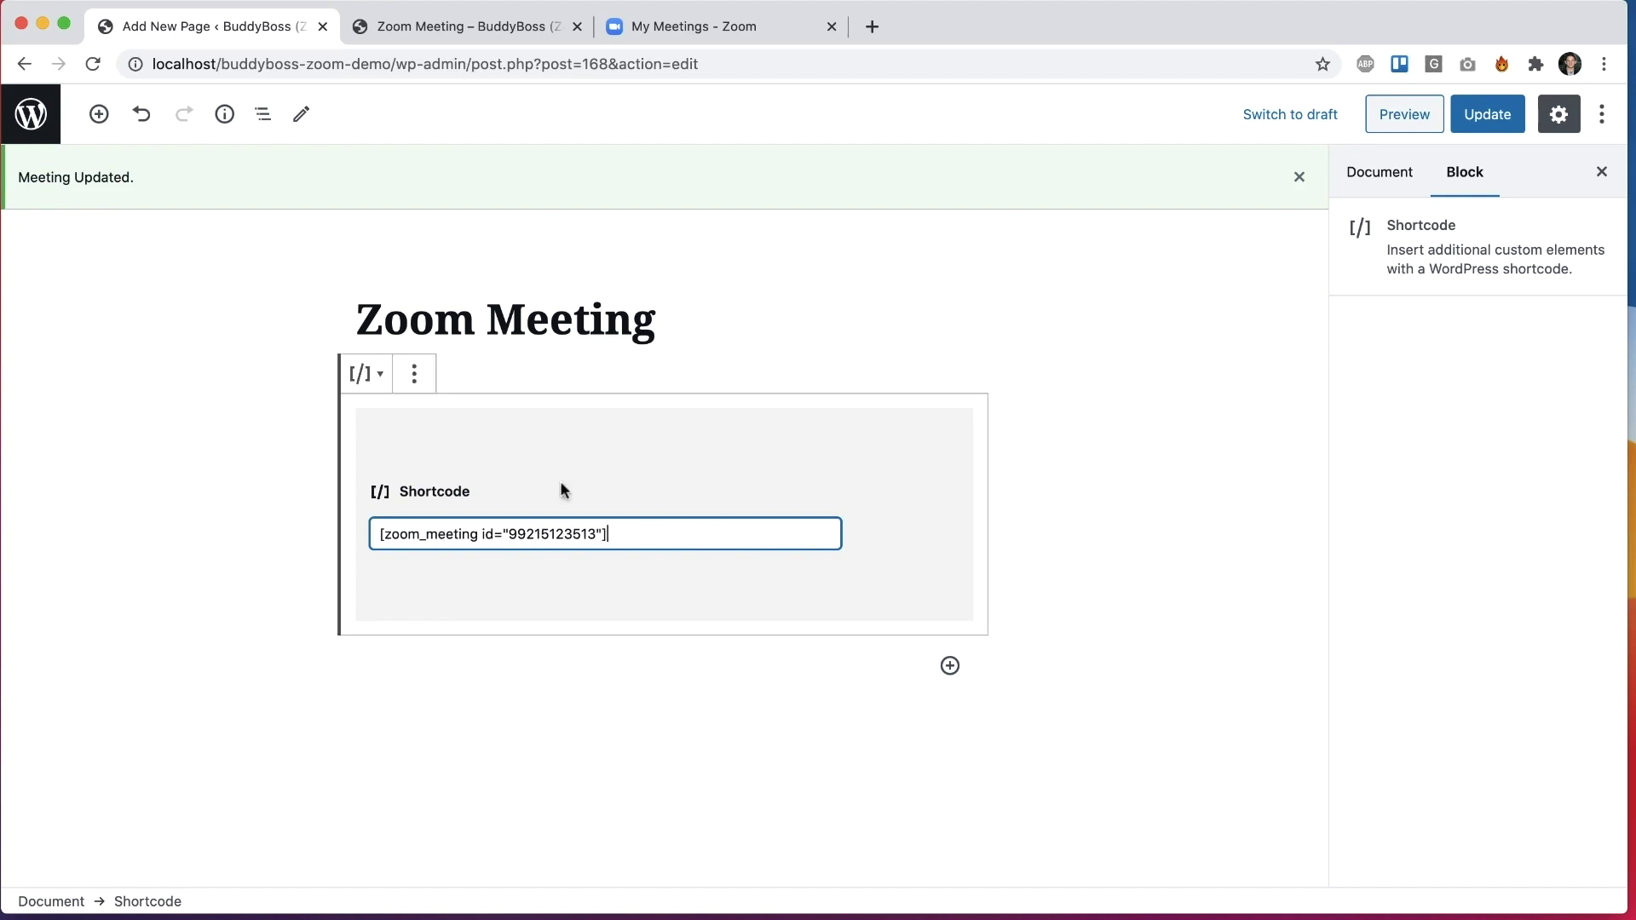
click(1482, 111)
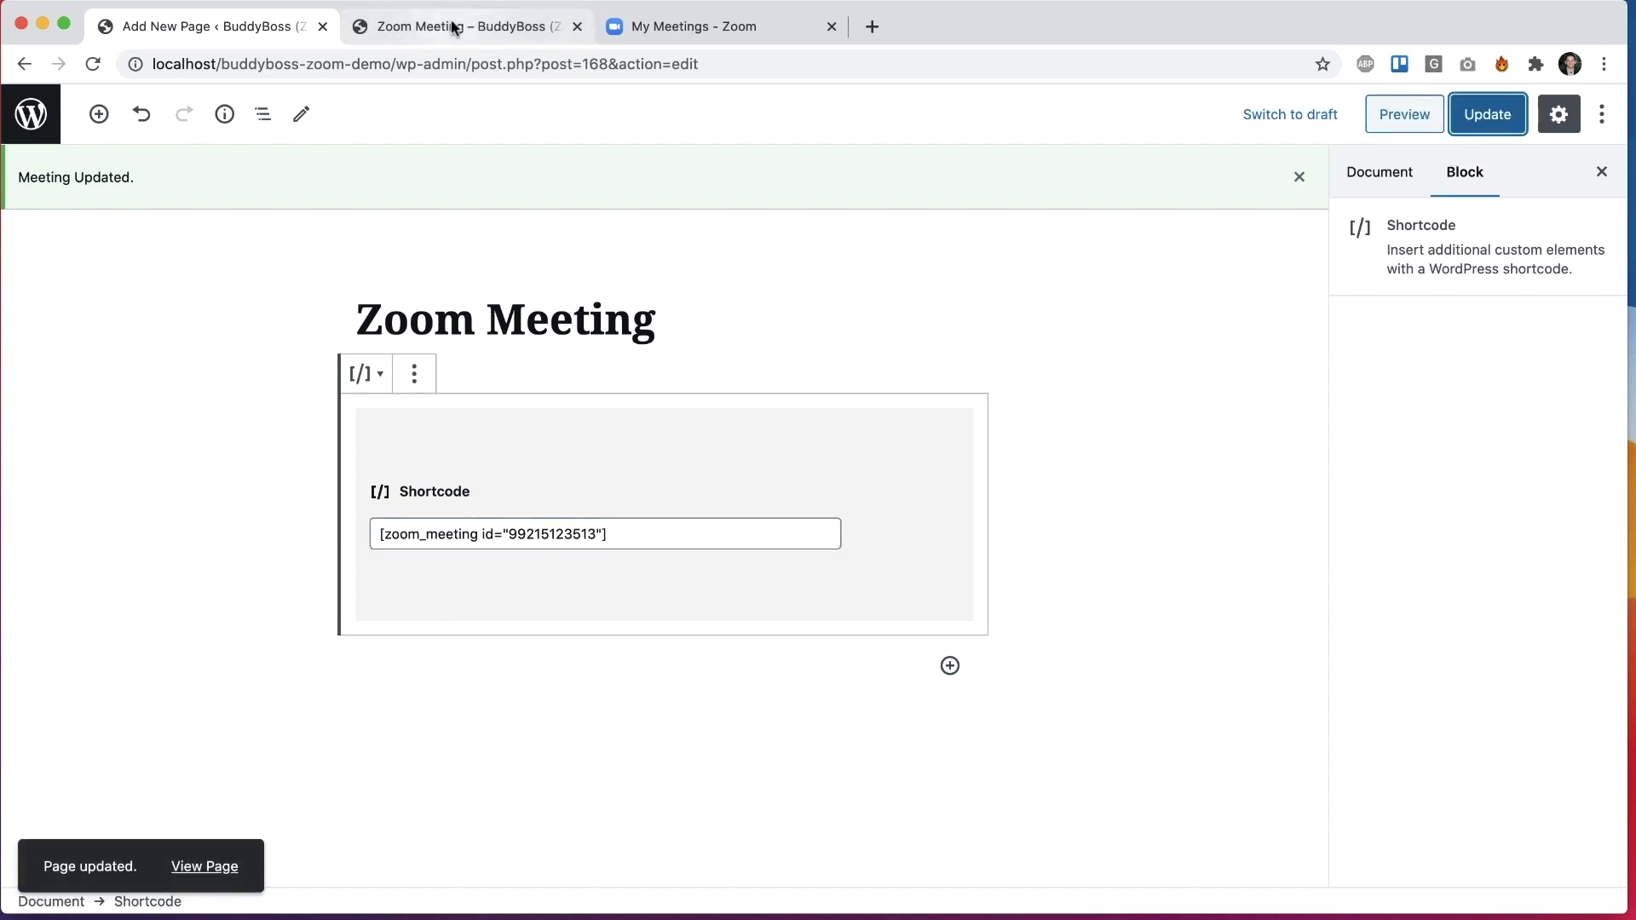
click(204, 866)
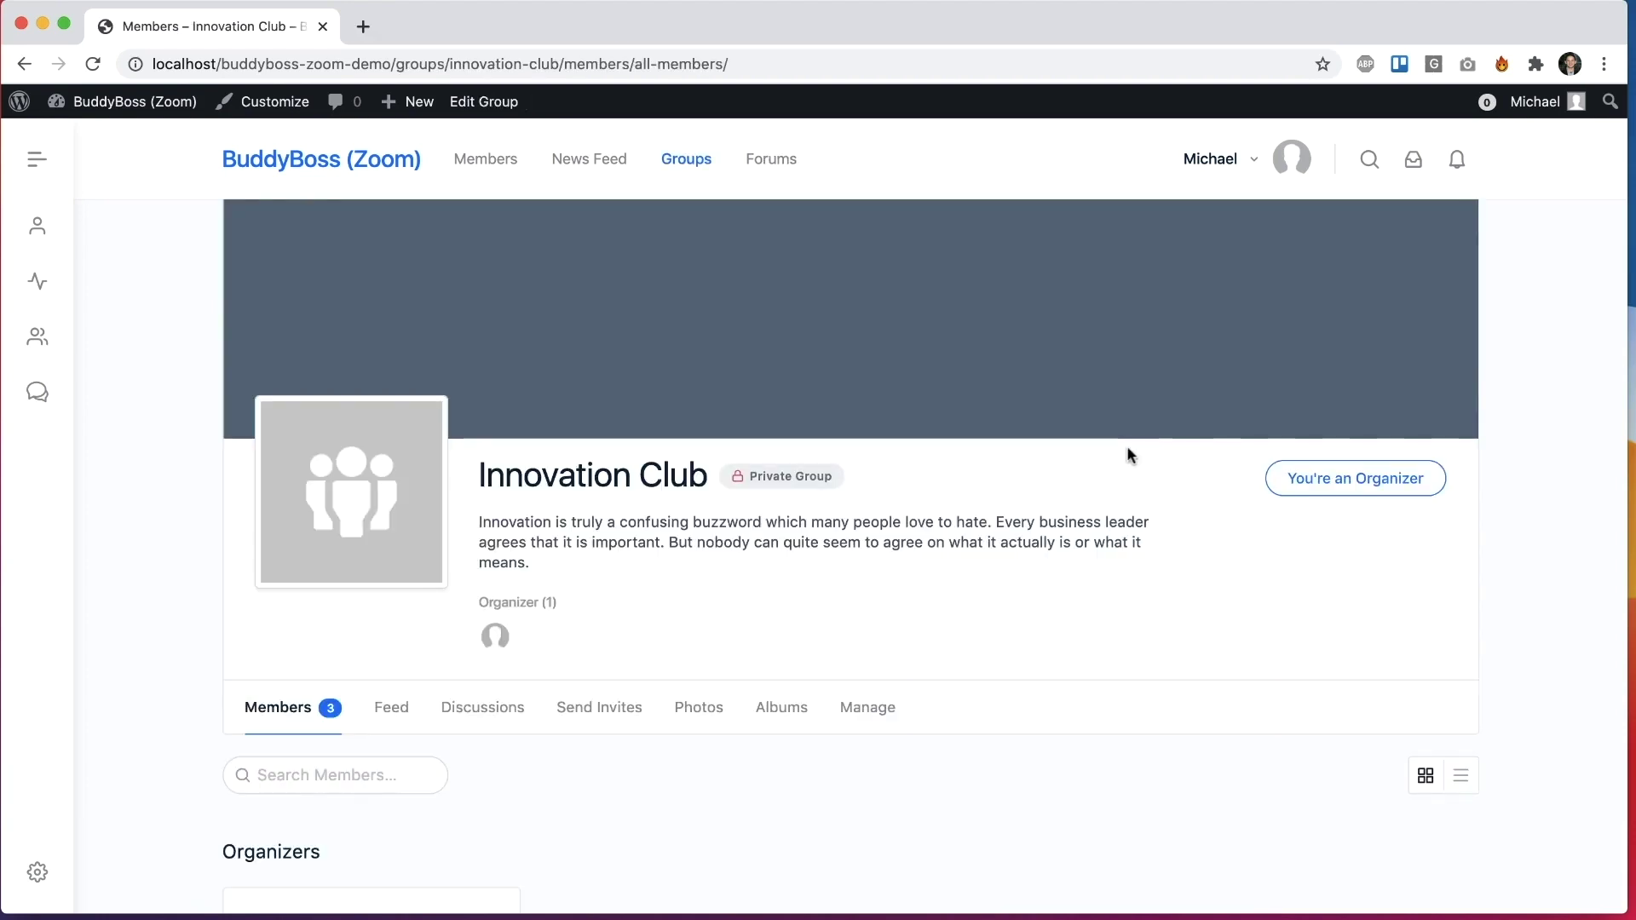
Step: Go to the Innovation Club group's Manage area and open its Zoom settings page
scroll(1129, 455, down, 3)
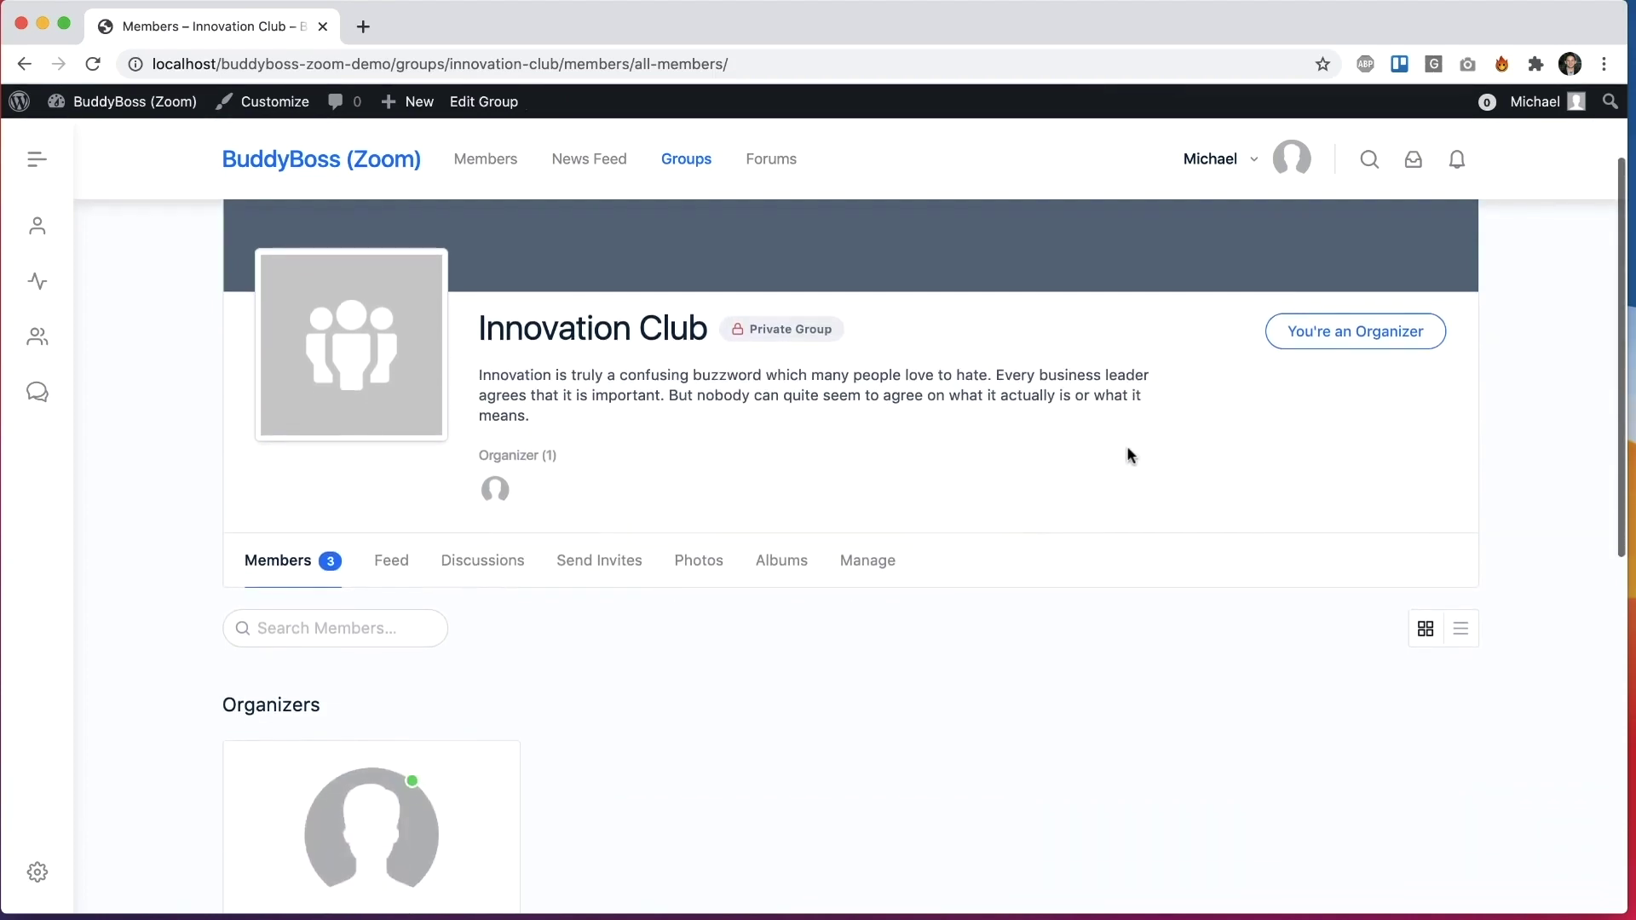
scroll(1126, 447, down, 2)
click(863, 472)
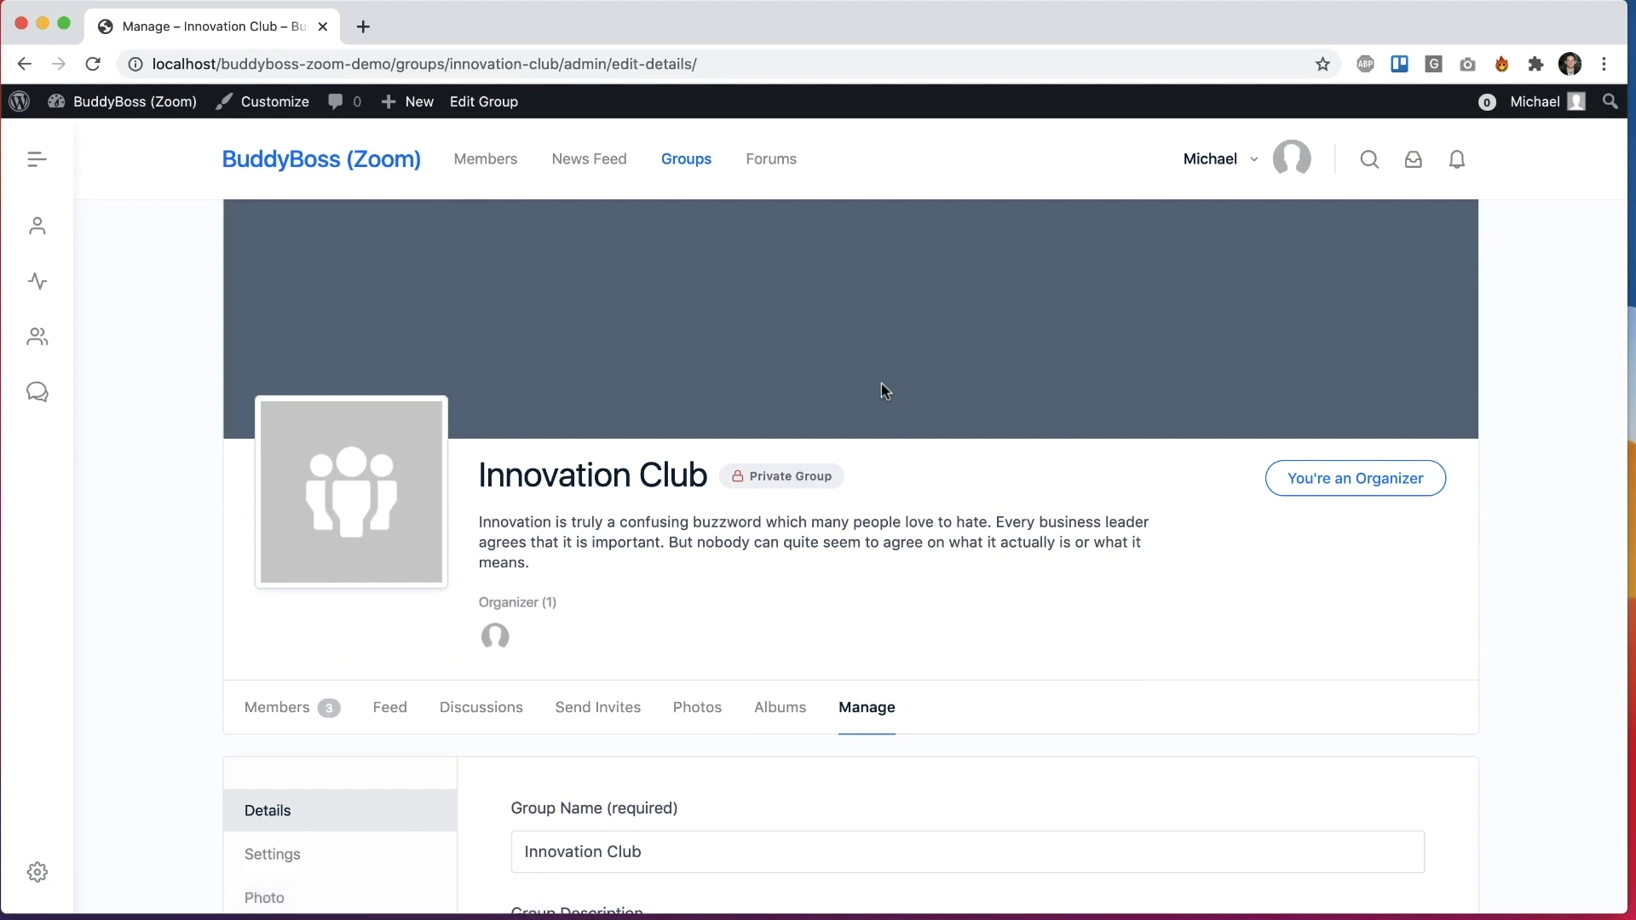
scroll(882, 387, down, 2)
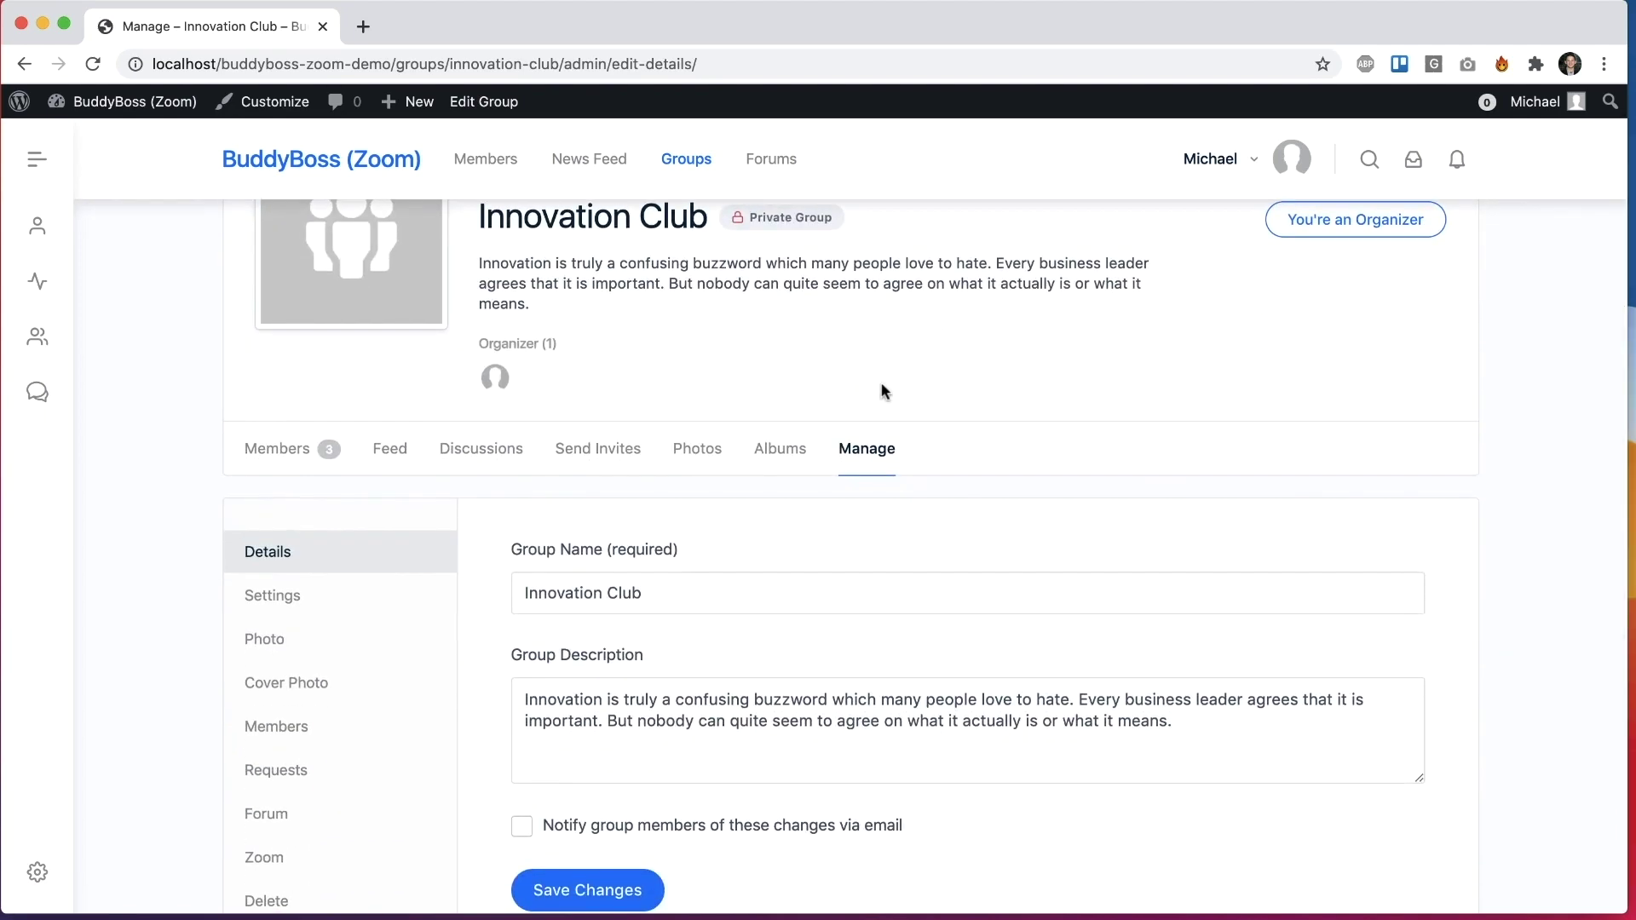
scroll(884, 391, down, 3)
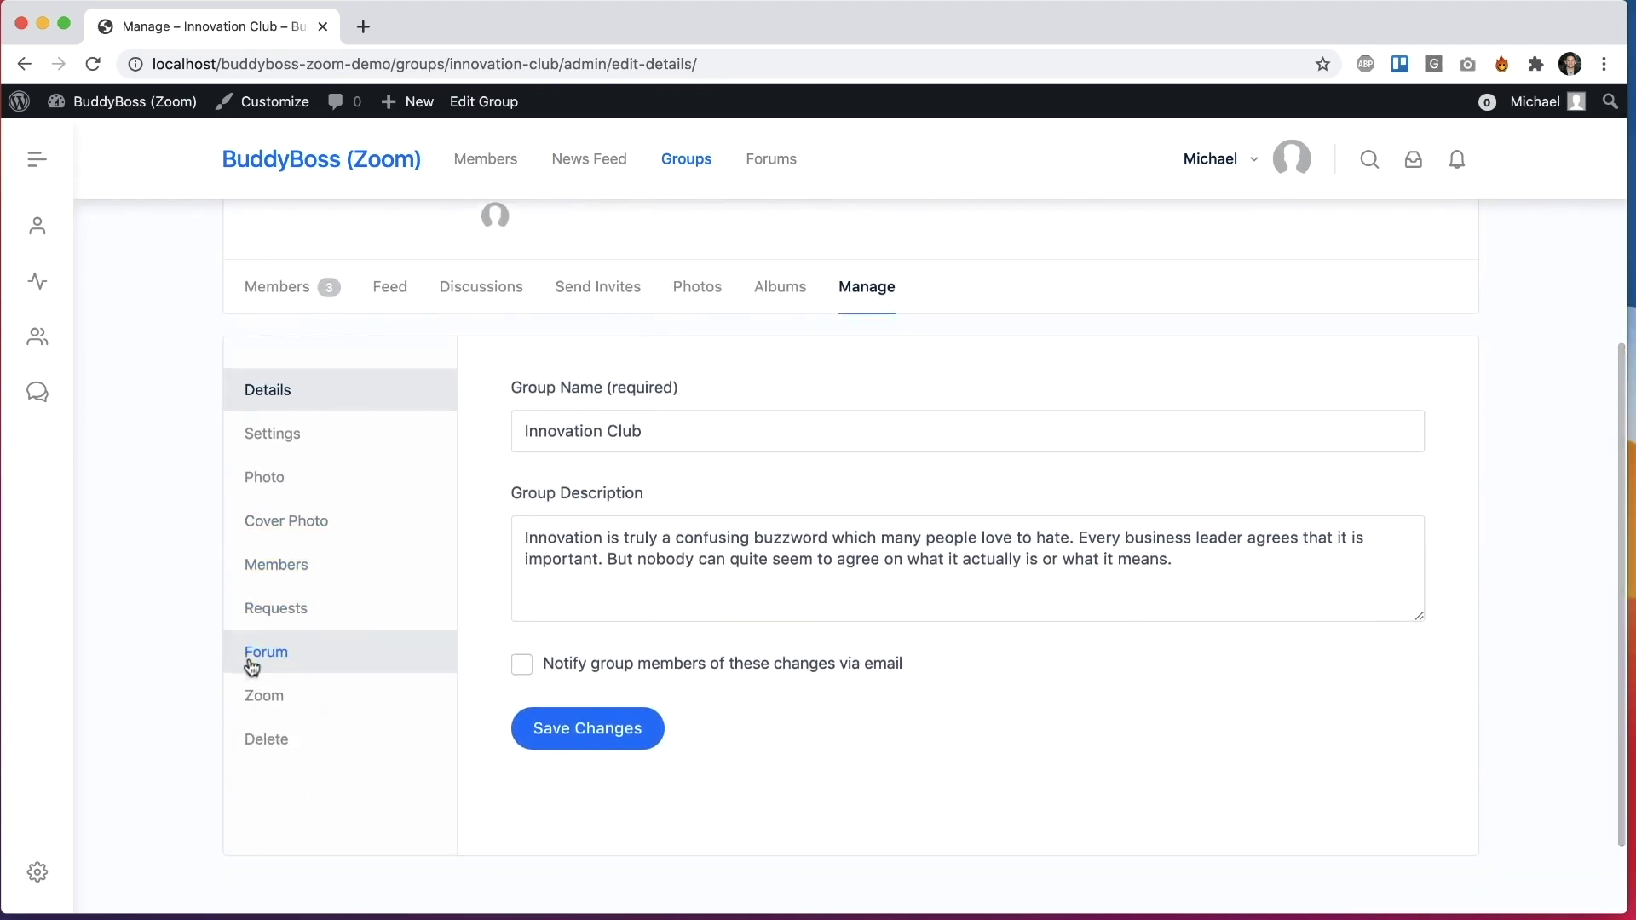
click(254, 696)
scroll(176, 635, down, 2)
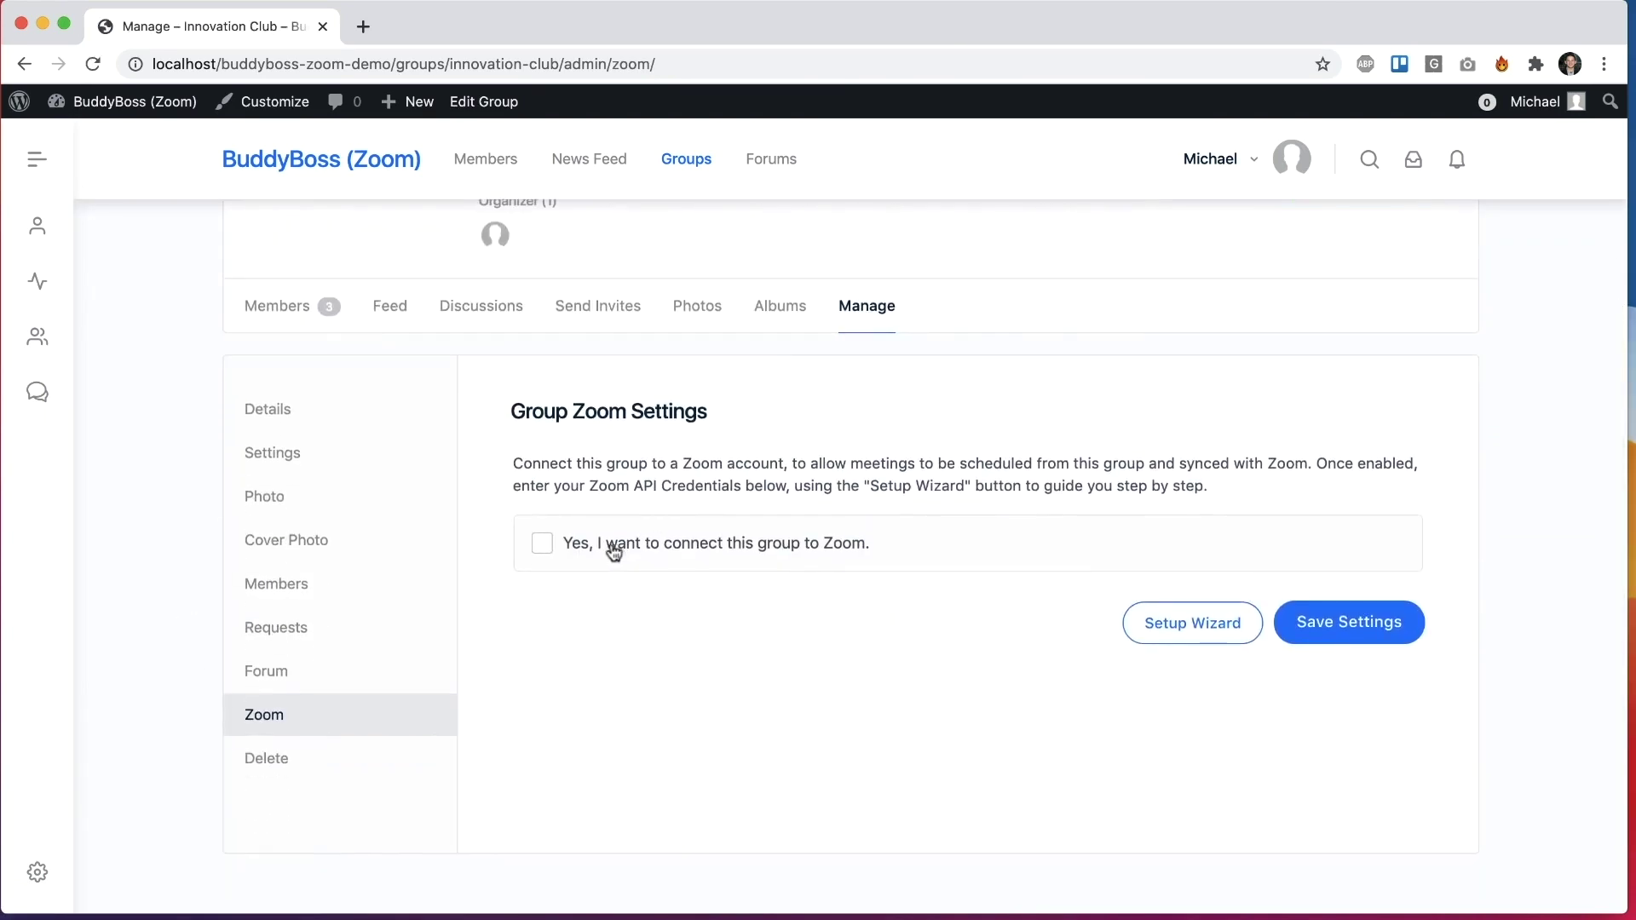
Step: Tick 'Yes, I want to connect this group to Zoom' and save the group's Zoom settings
click(610, 551)
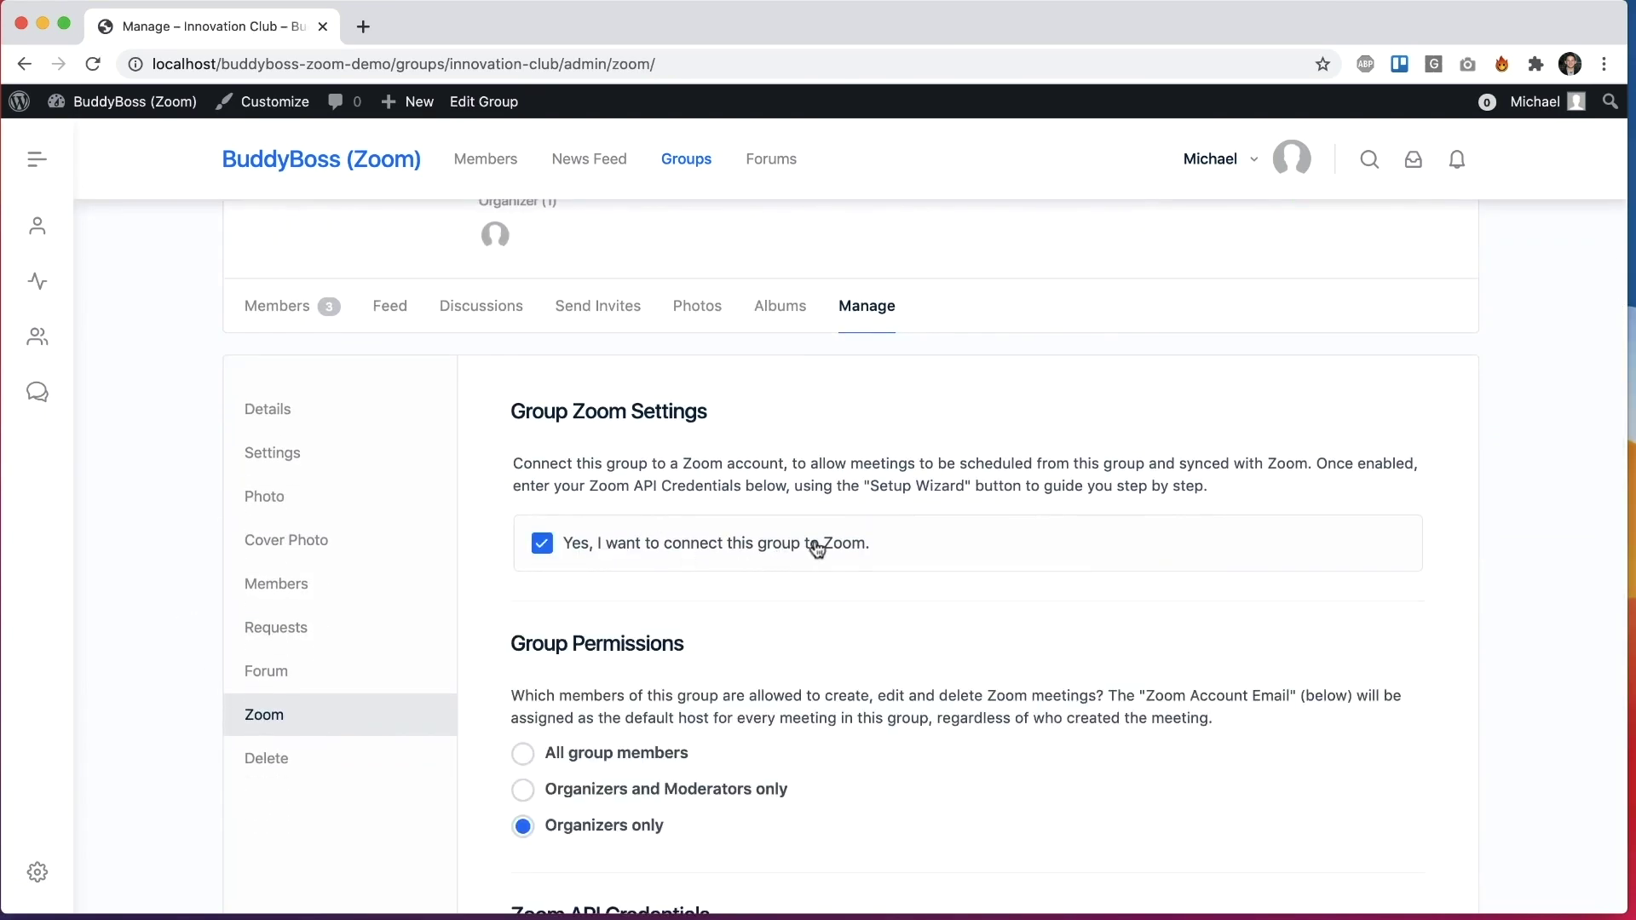
scroll(816, 548, down, 3)
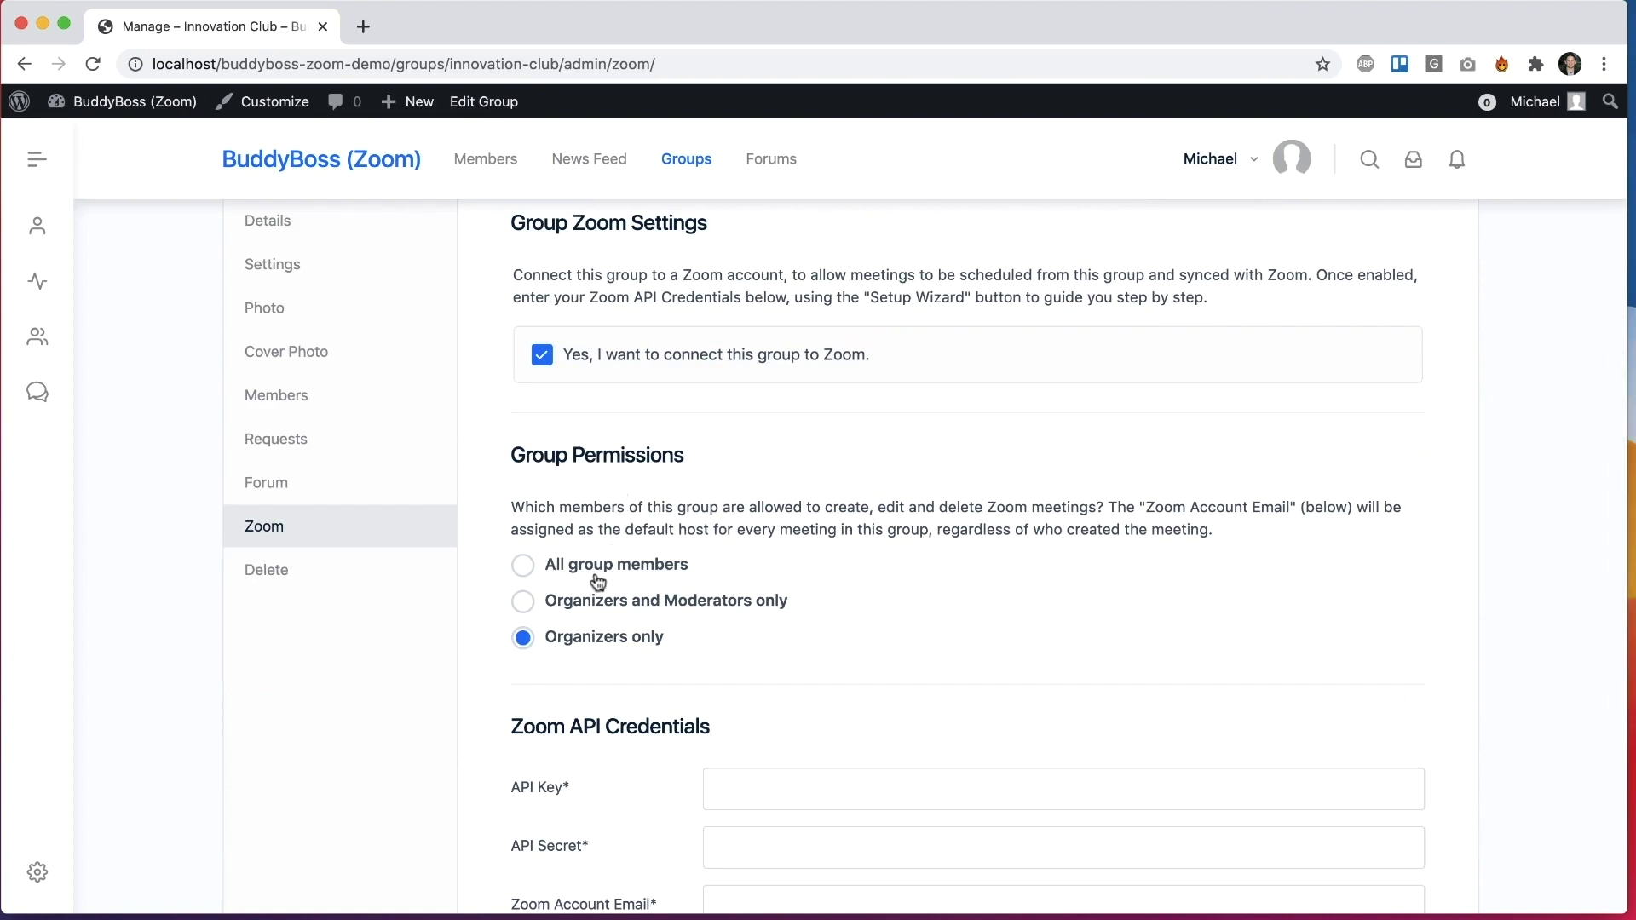
scroll(598, 582, down, 1)
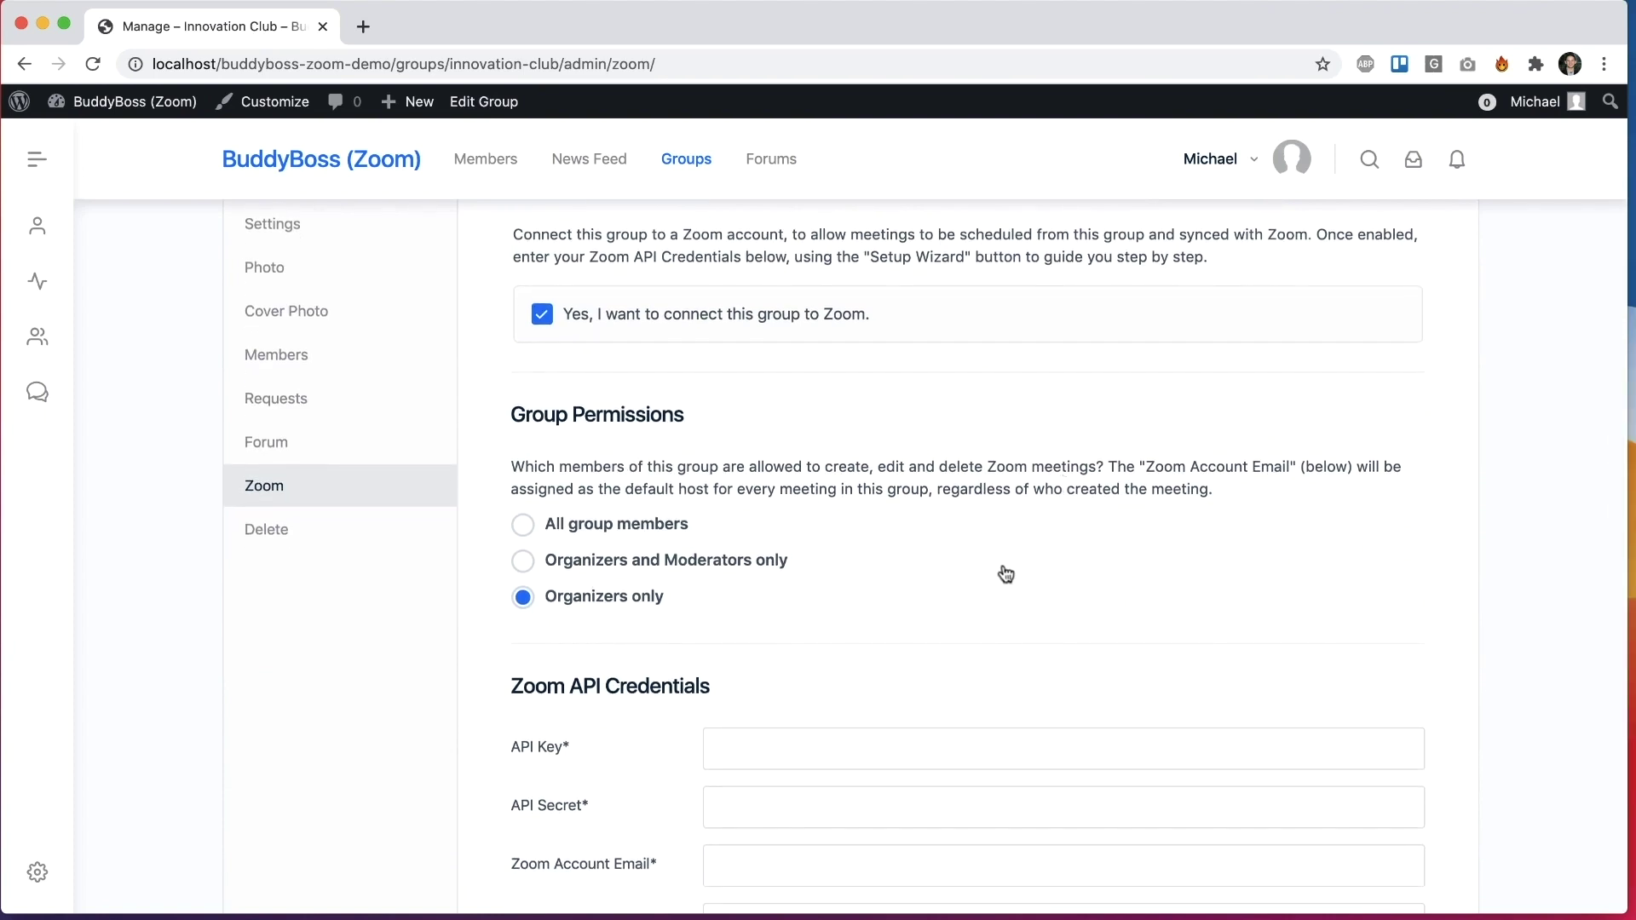
scroll(1005, 574, down, 1)
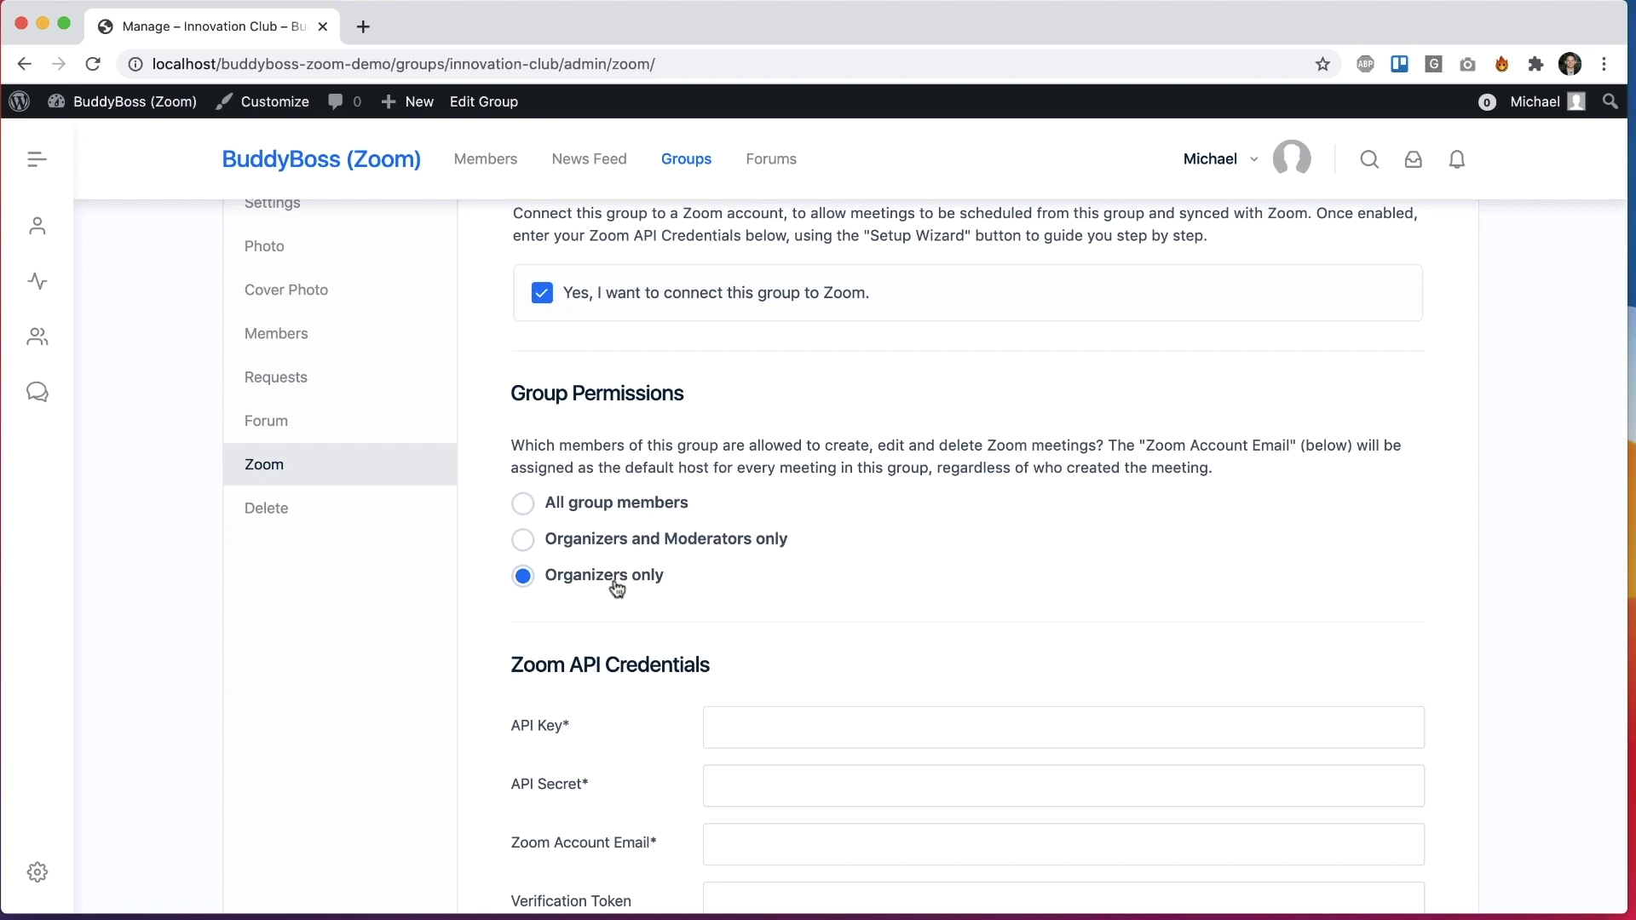
scroll(614, 590, down, 2)
scroll(1194, 795, down, 4)
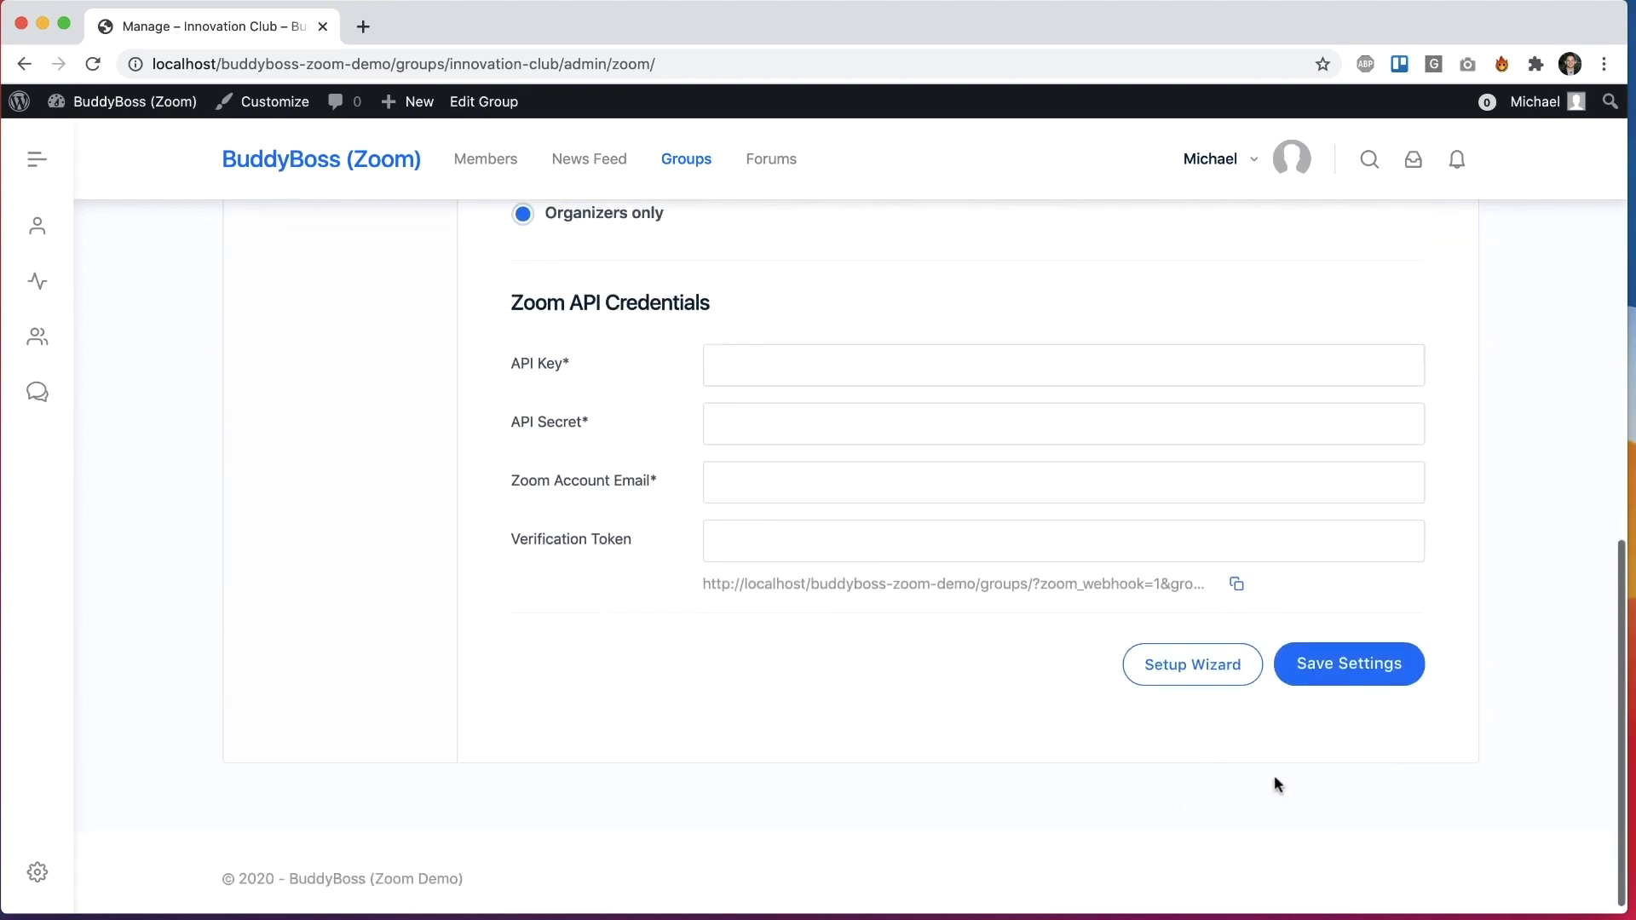
click(1341, 669)
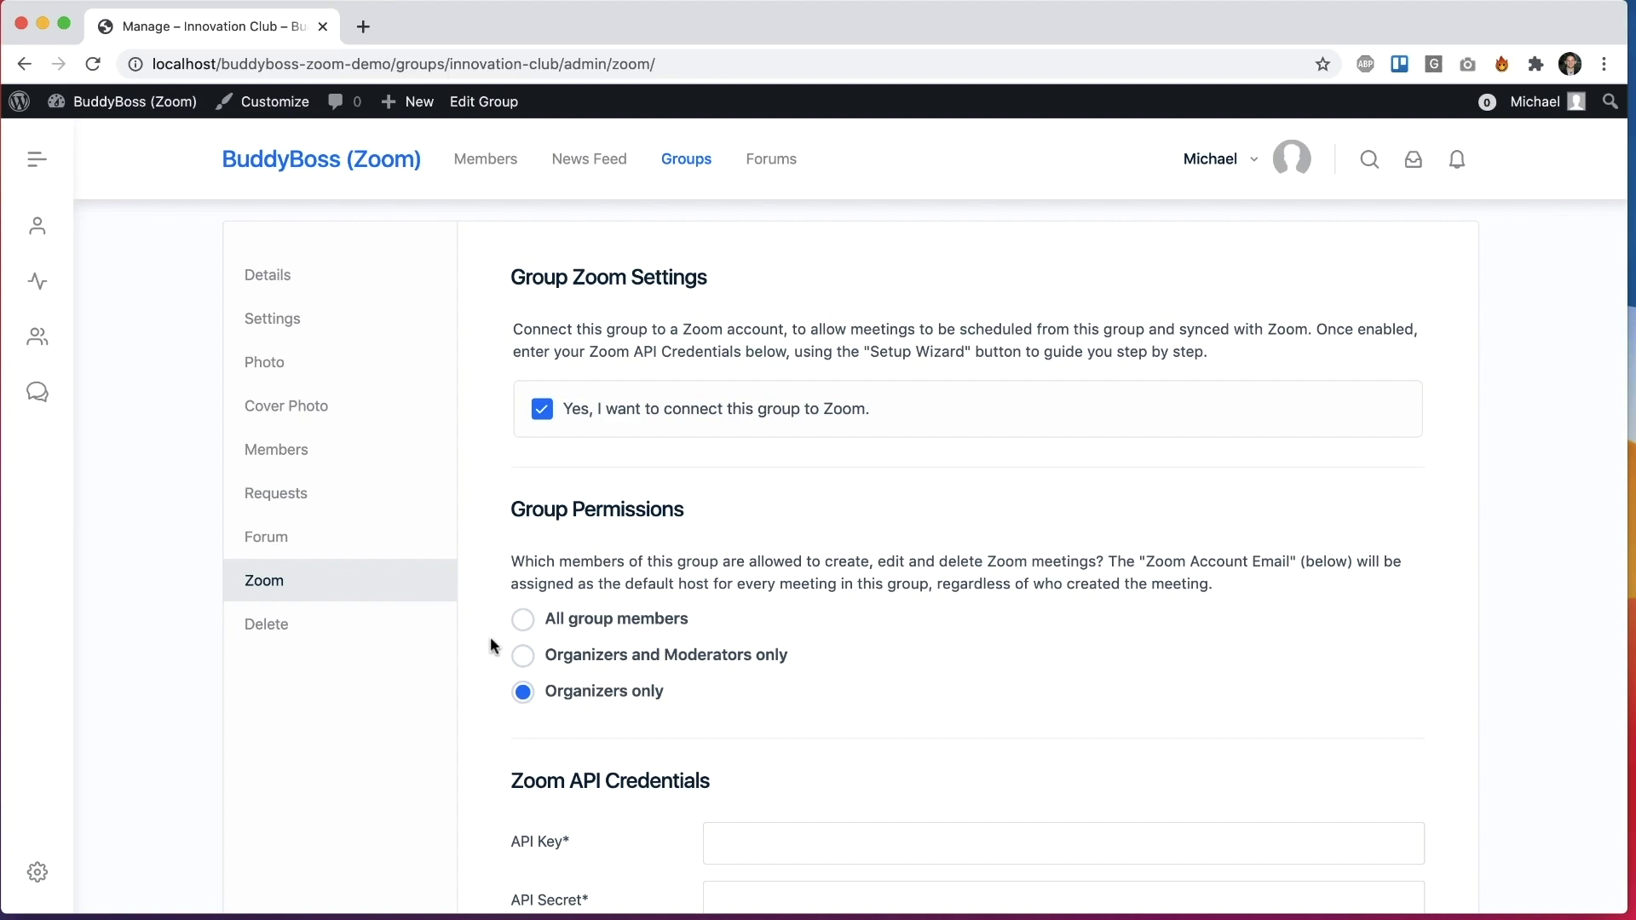
scroll(489, 645, down, 5)
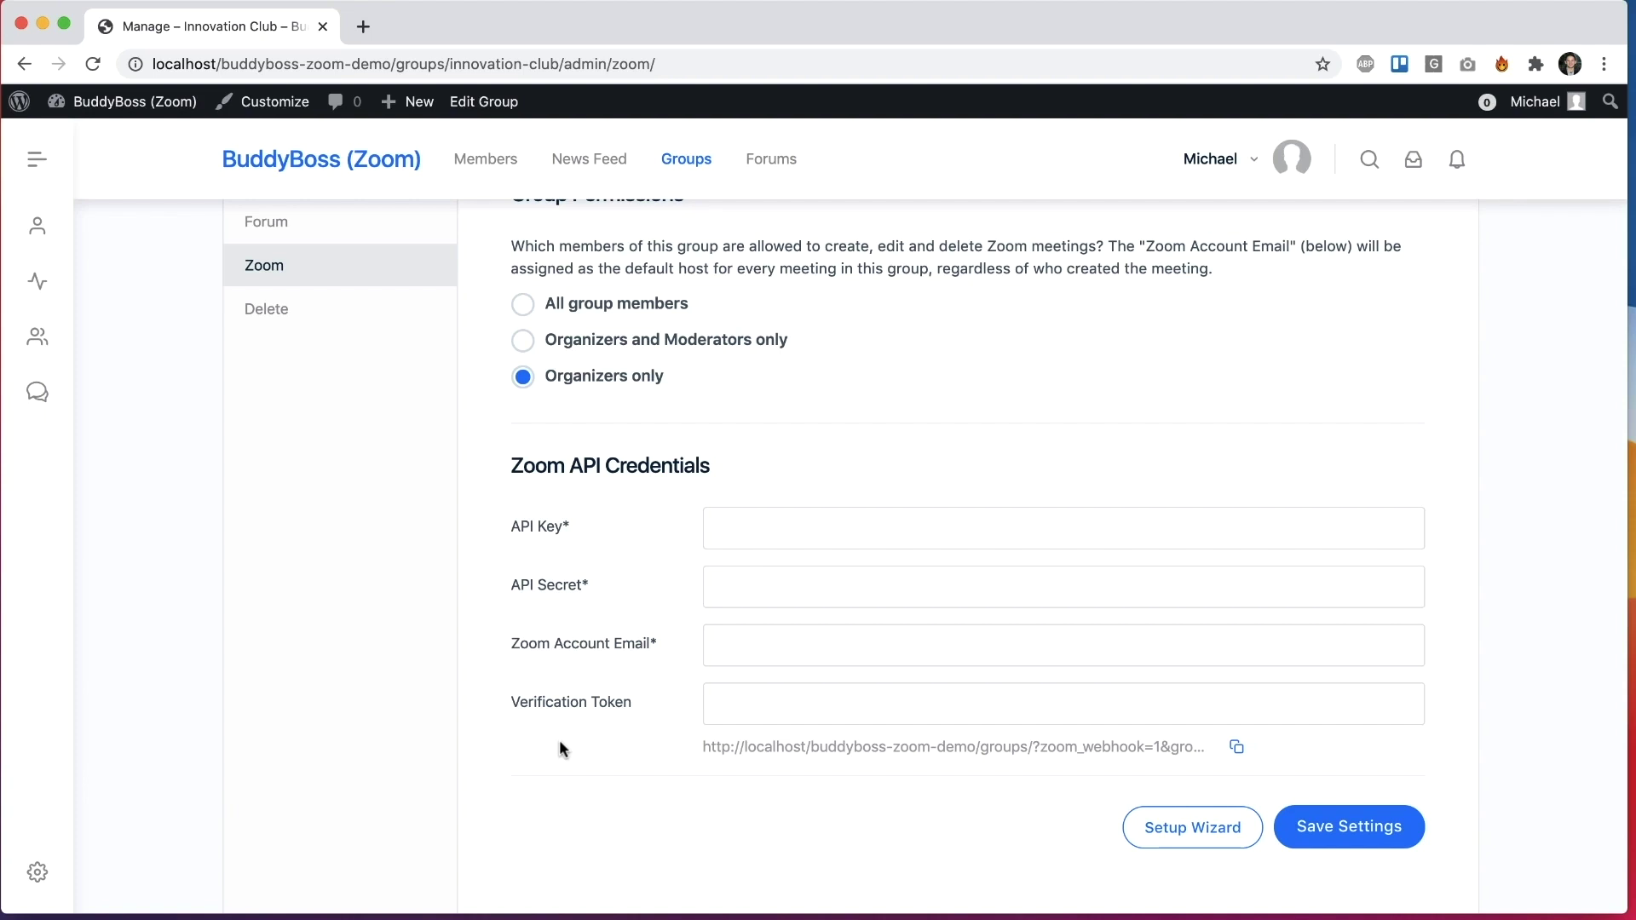
scroll(559, 748, down, 1)
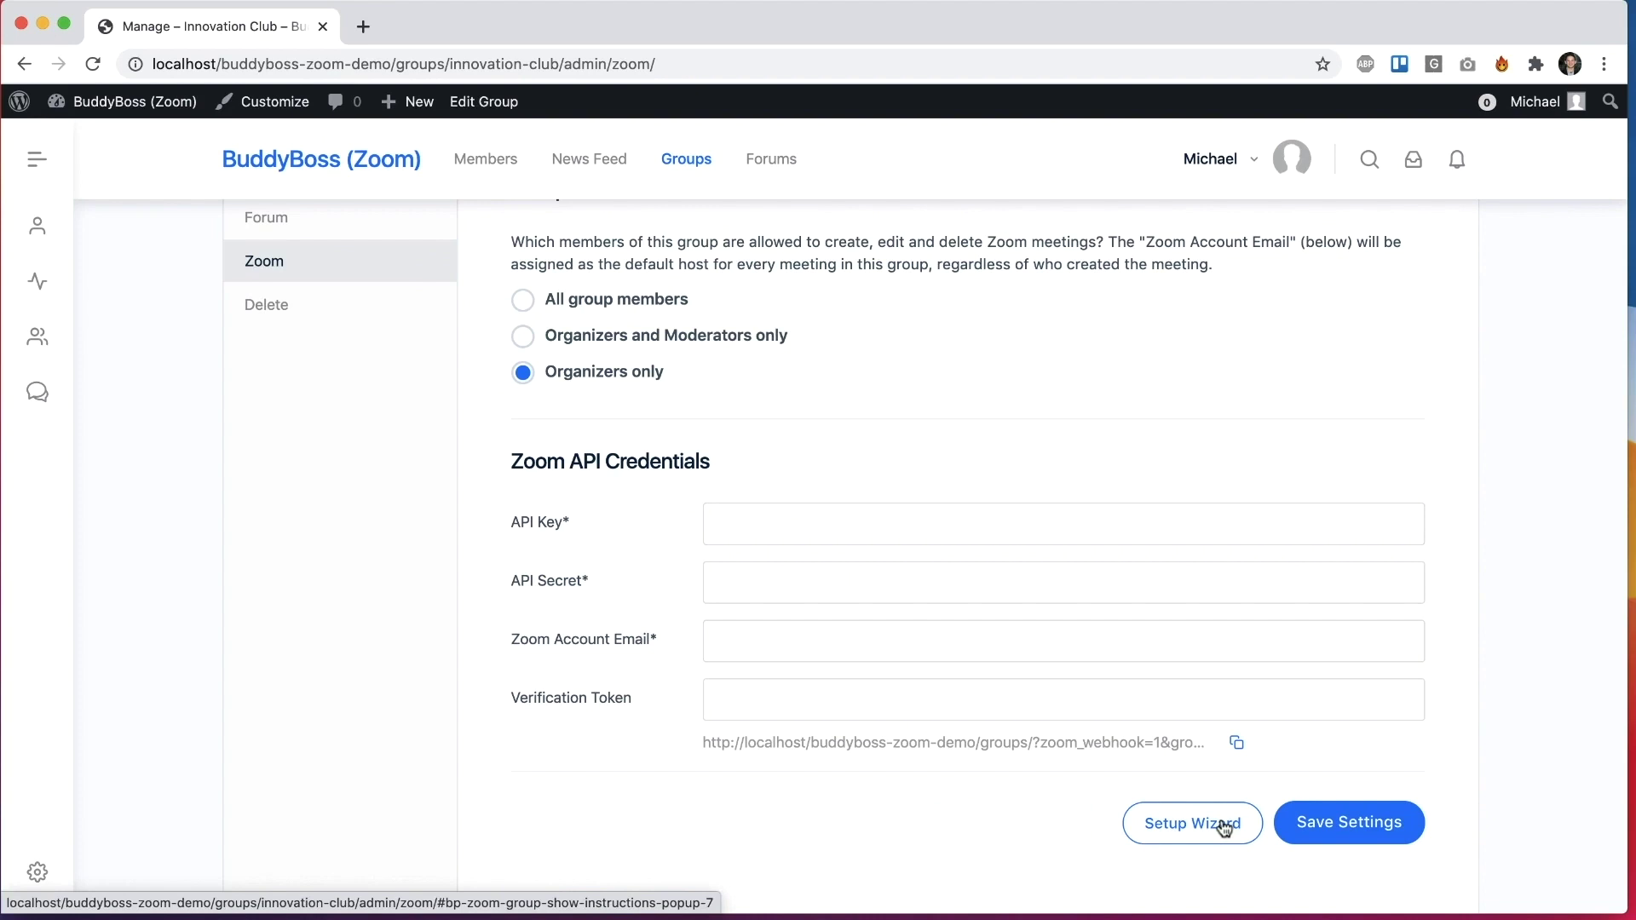
Step: Open the Zoom Setup Wizard and step through its tabs to the final step
click(1225, 826)
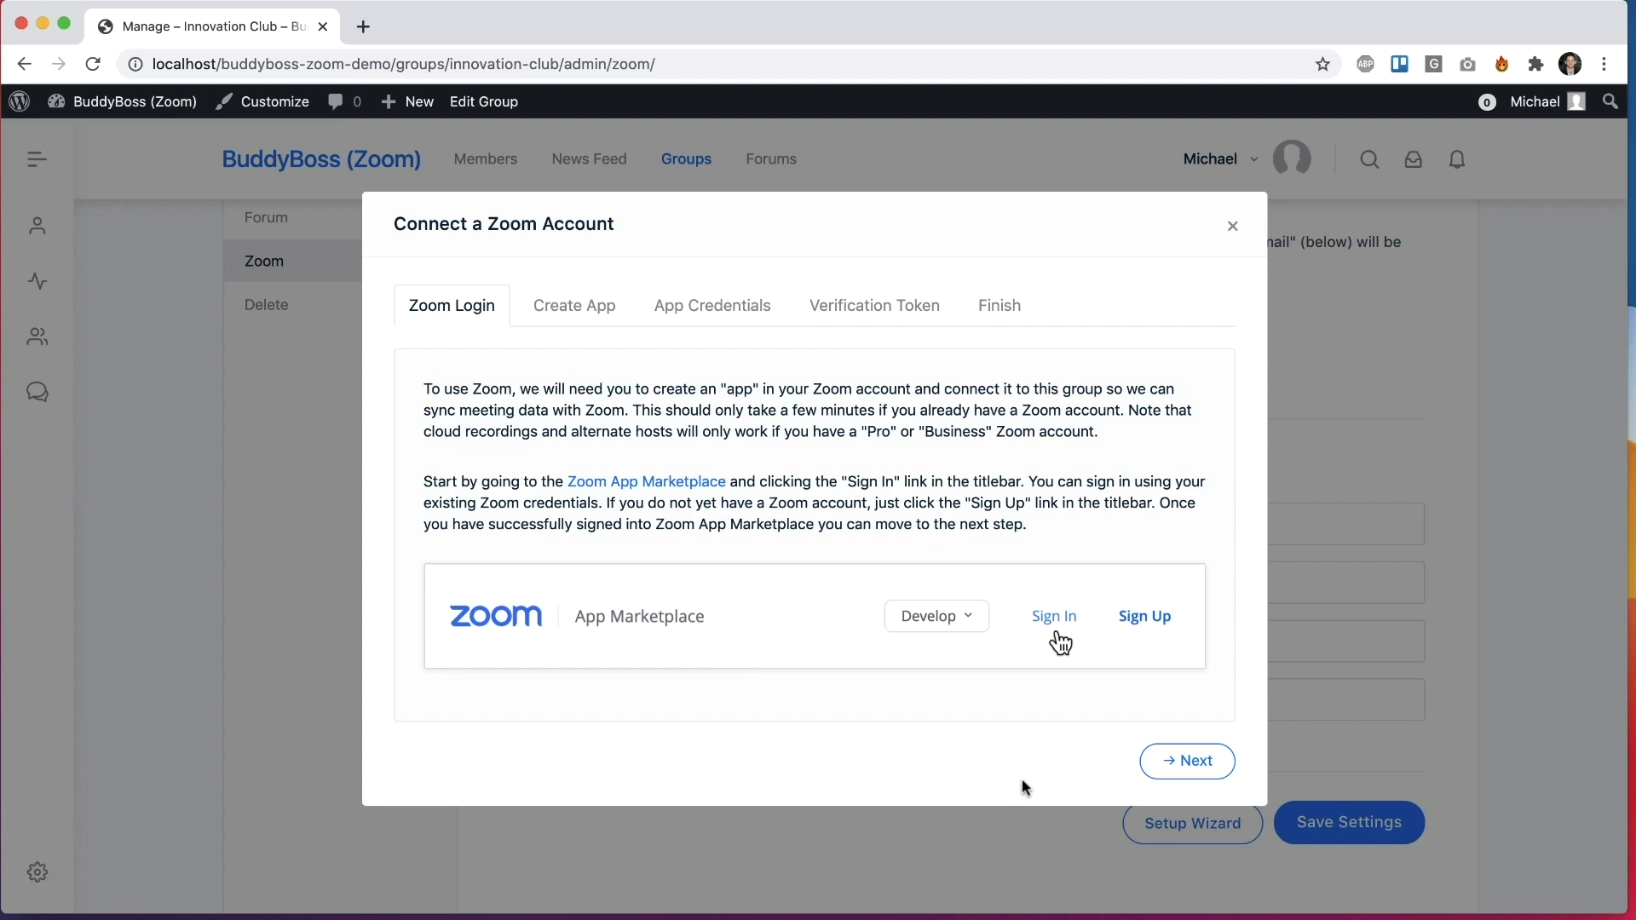
click(1197, 761)
click(1189, 794)
click(1185, 771)
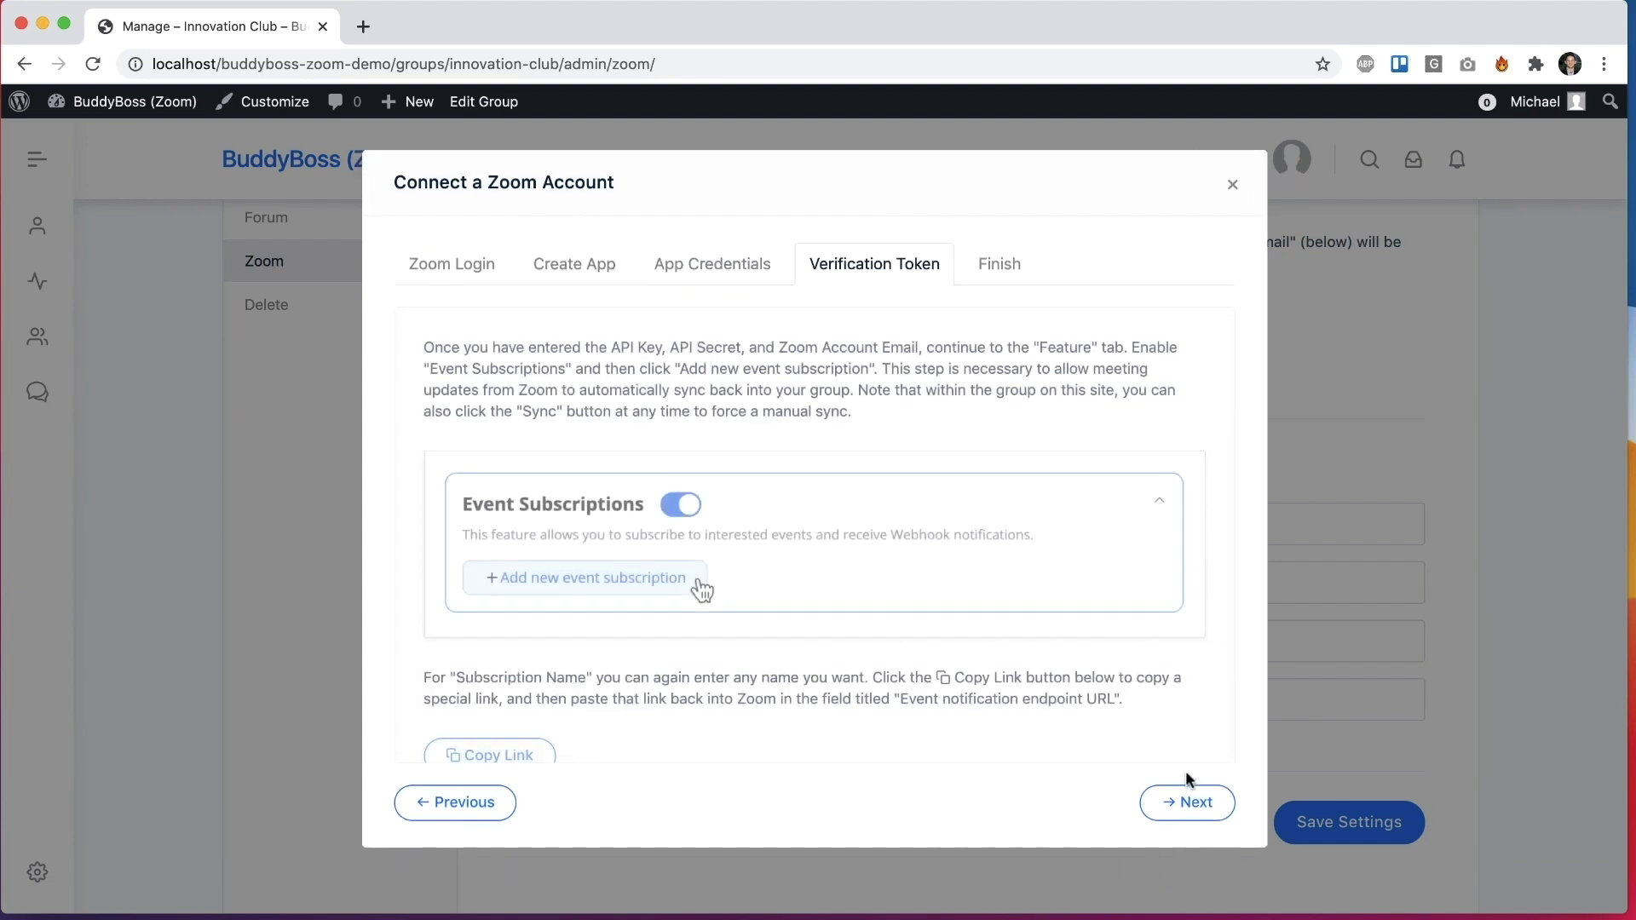
click(1184, 805)
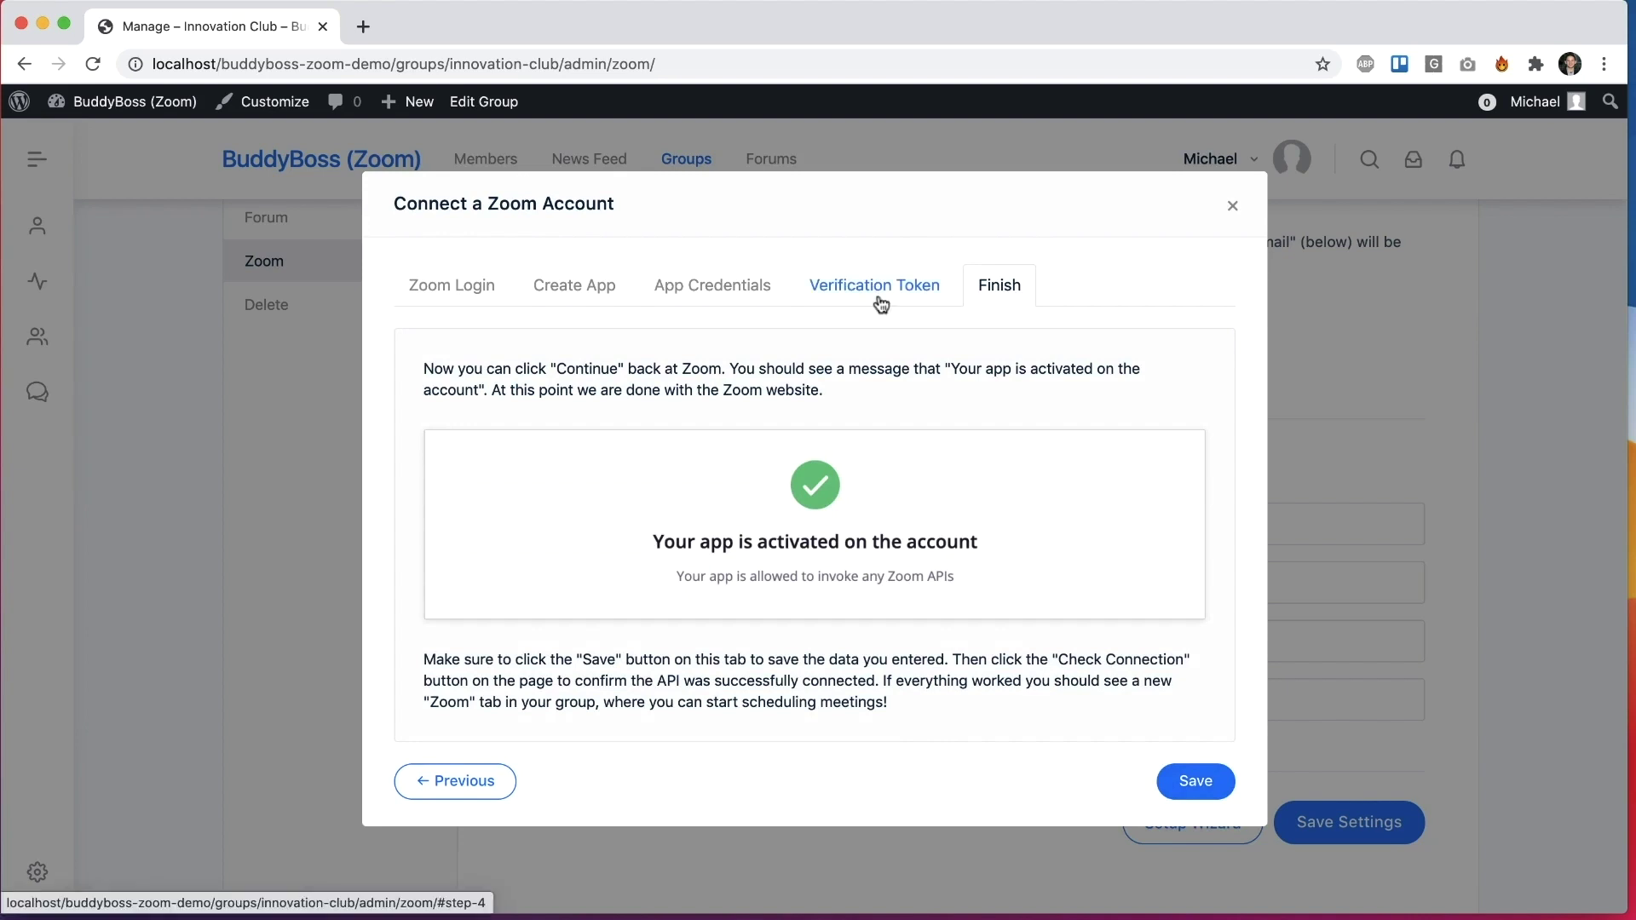
Step: Reopen the wizard at its Zoom login step and open the Zoom App Marketplace in a new tab
click(479, 284)
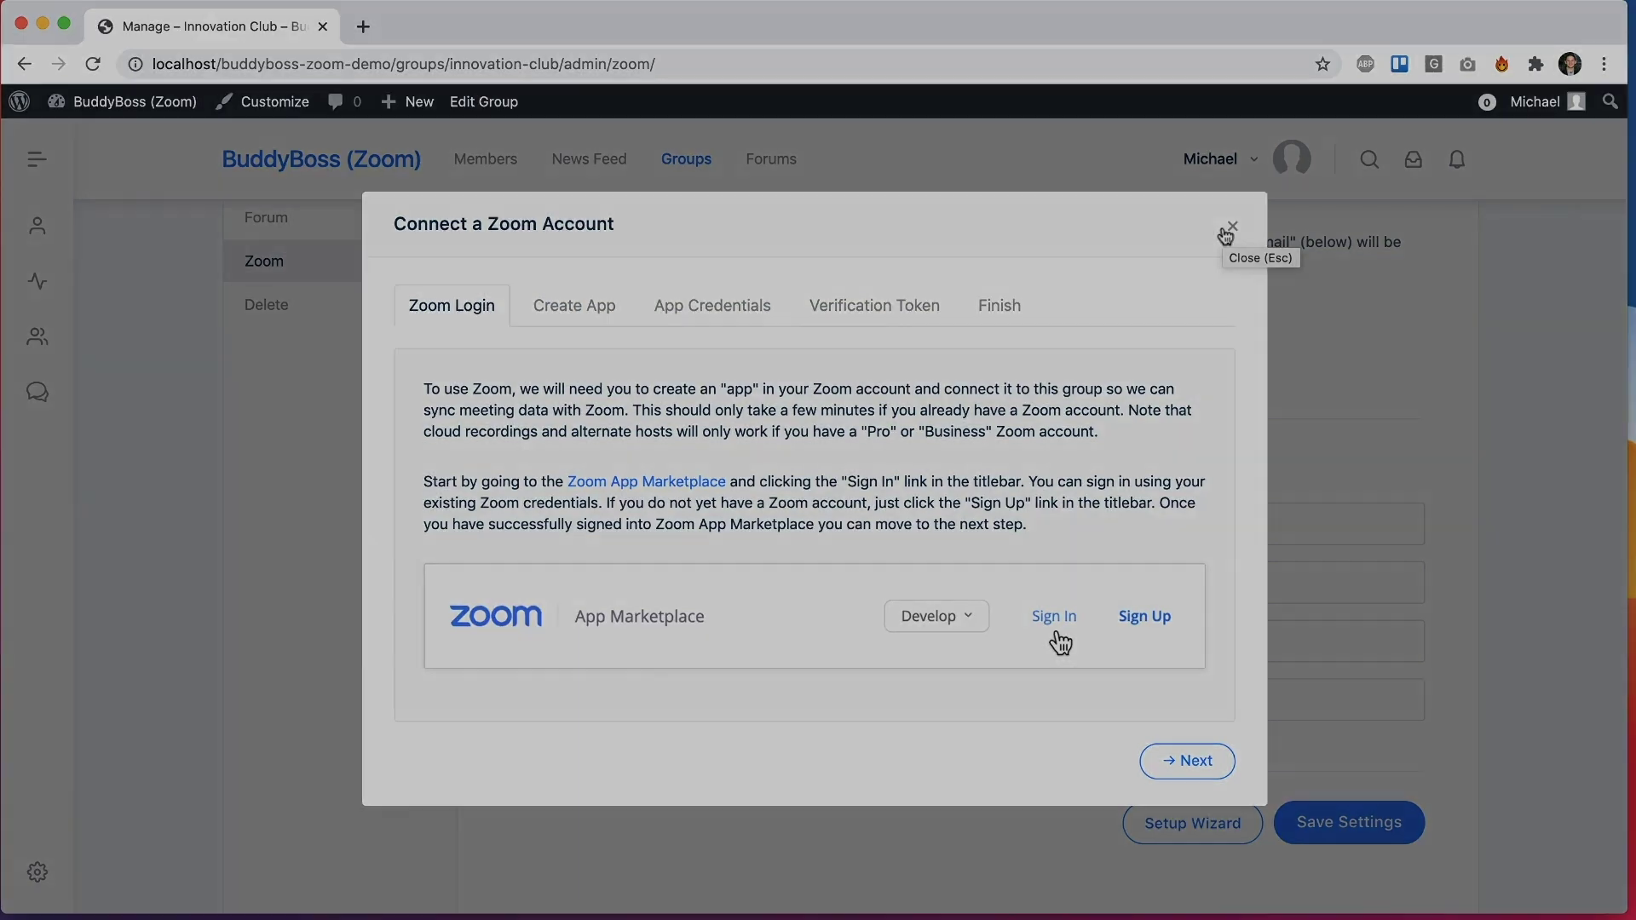
click(1225, 236)
click(1162, 816)
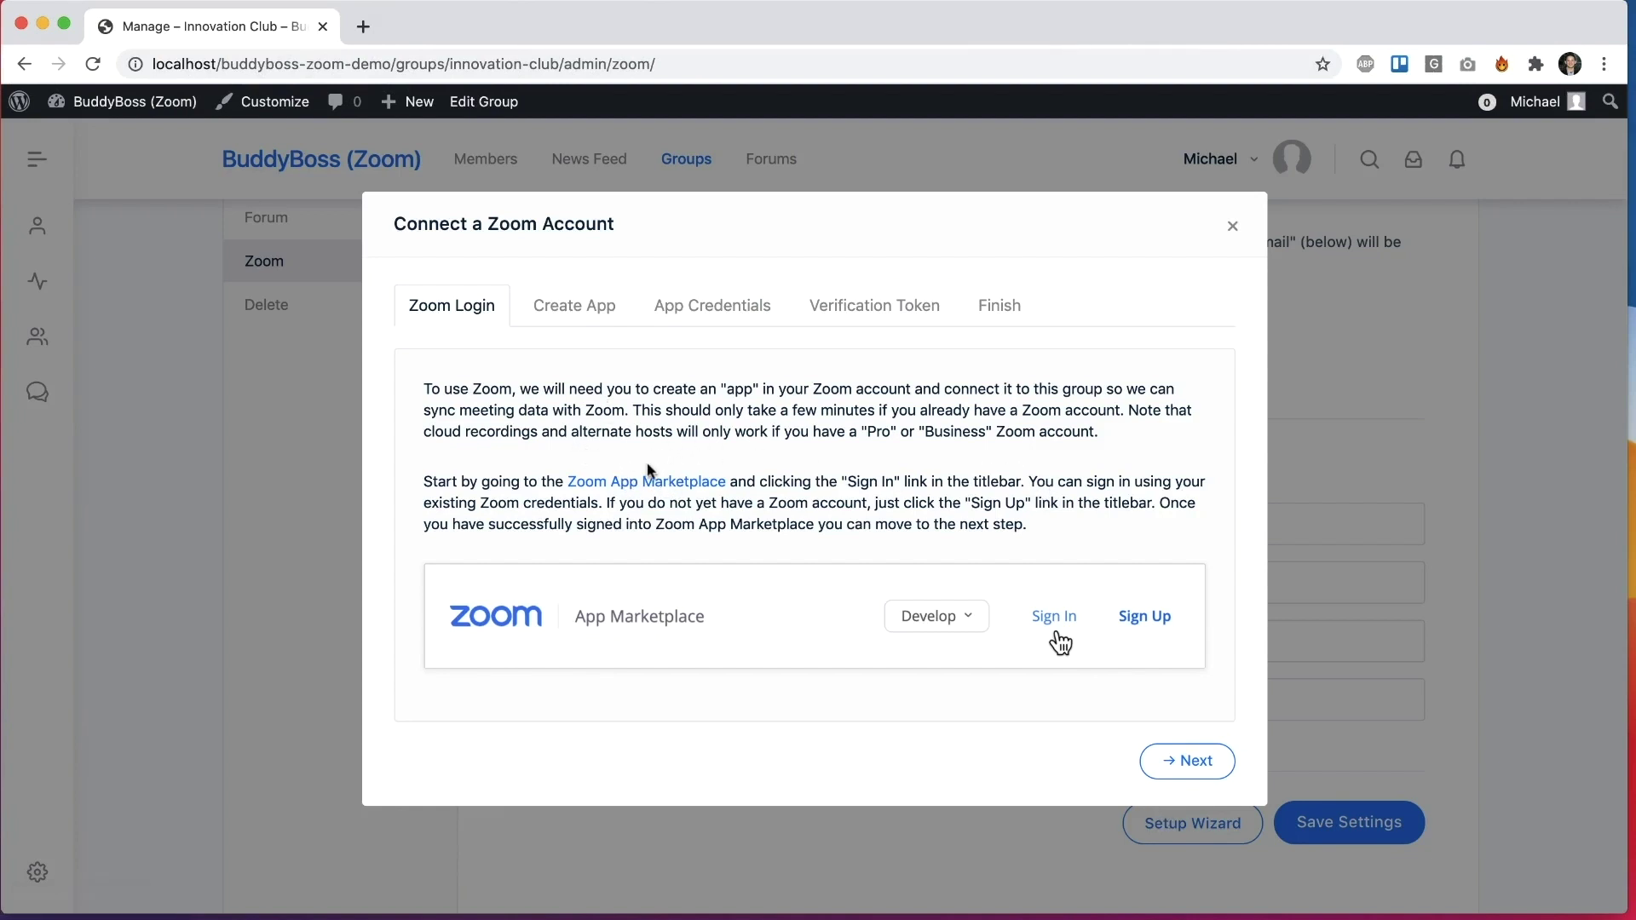
click(647, 481)
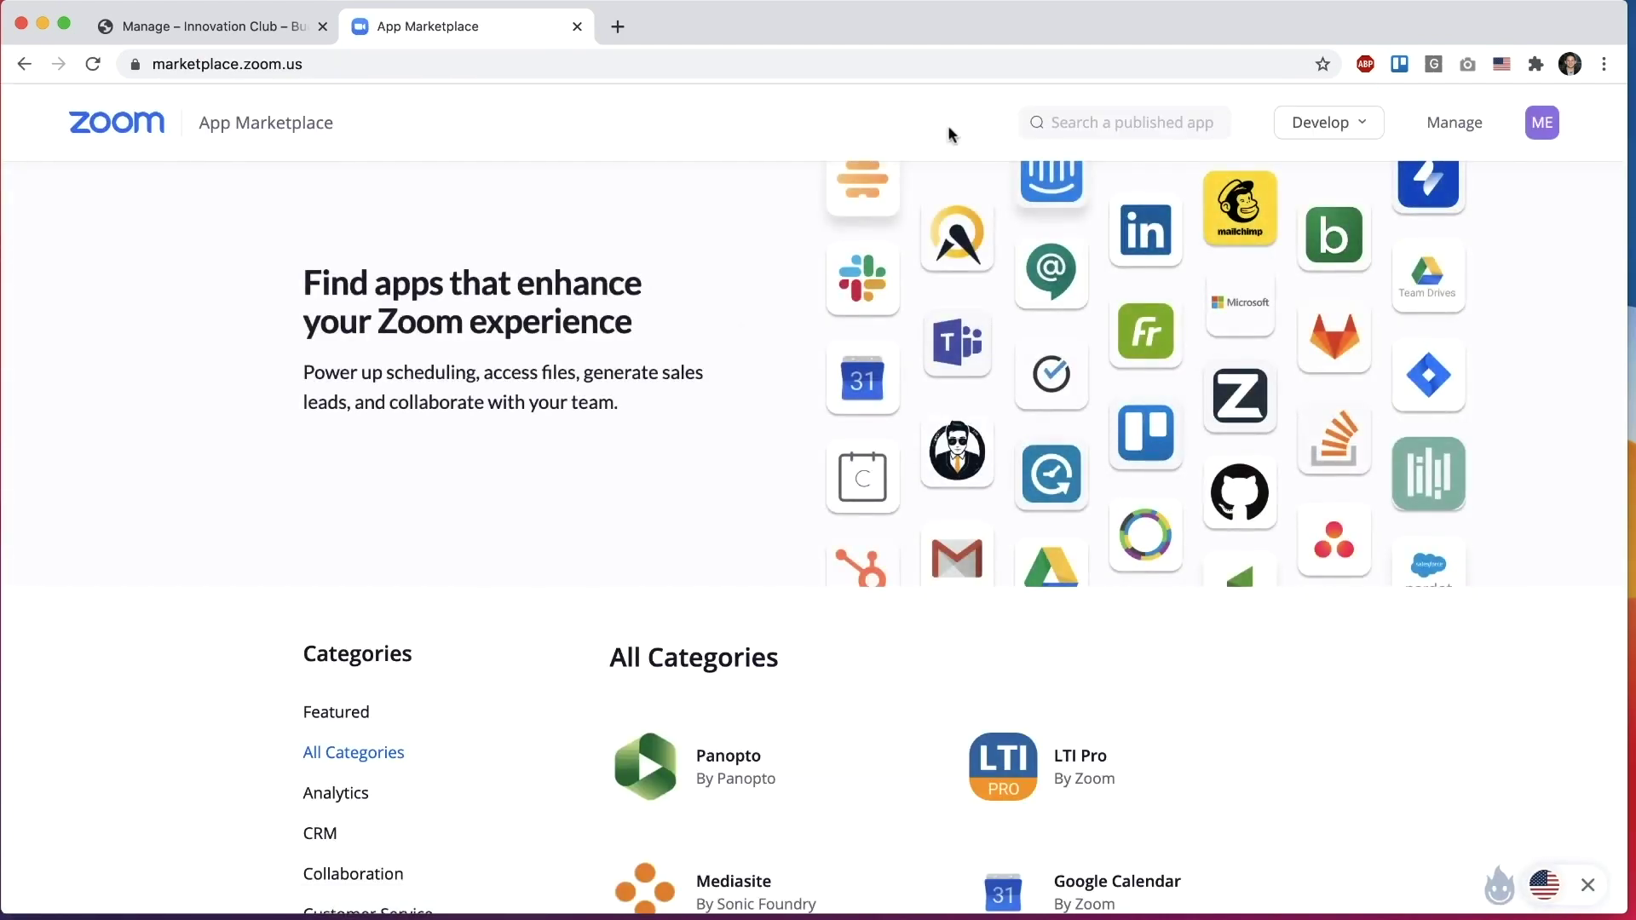
Step: Read the wizard's app creation instructions
click(260, 26)
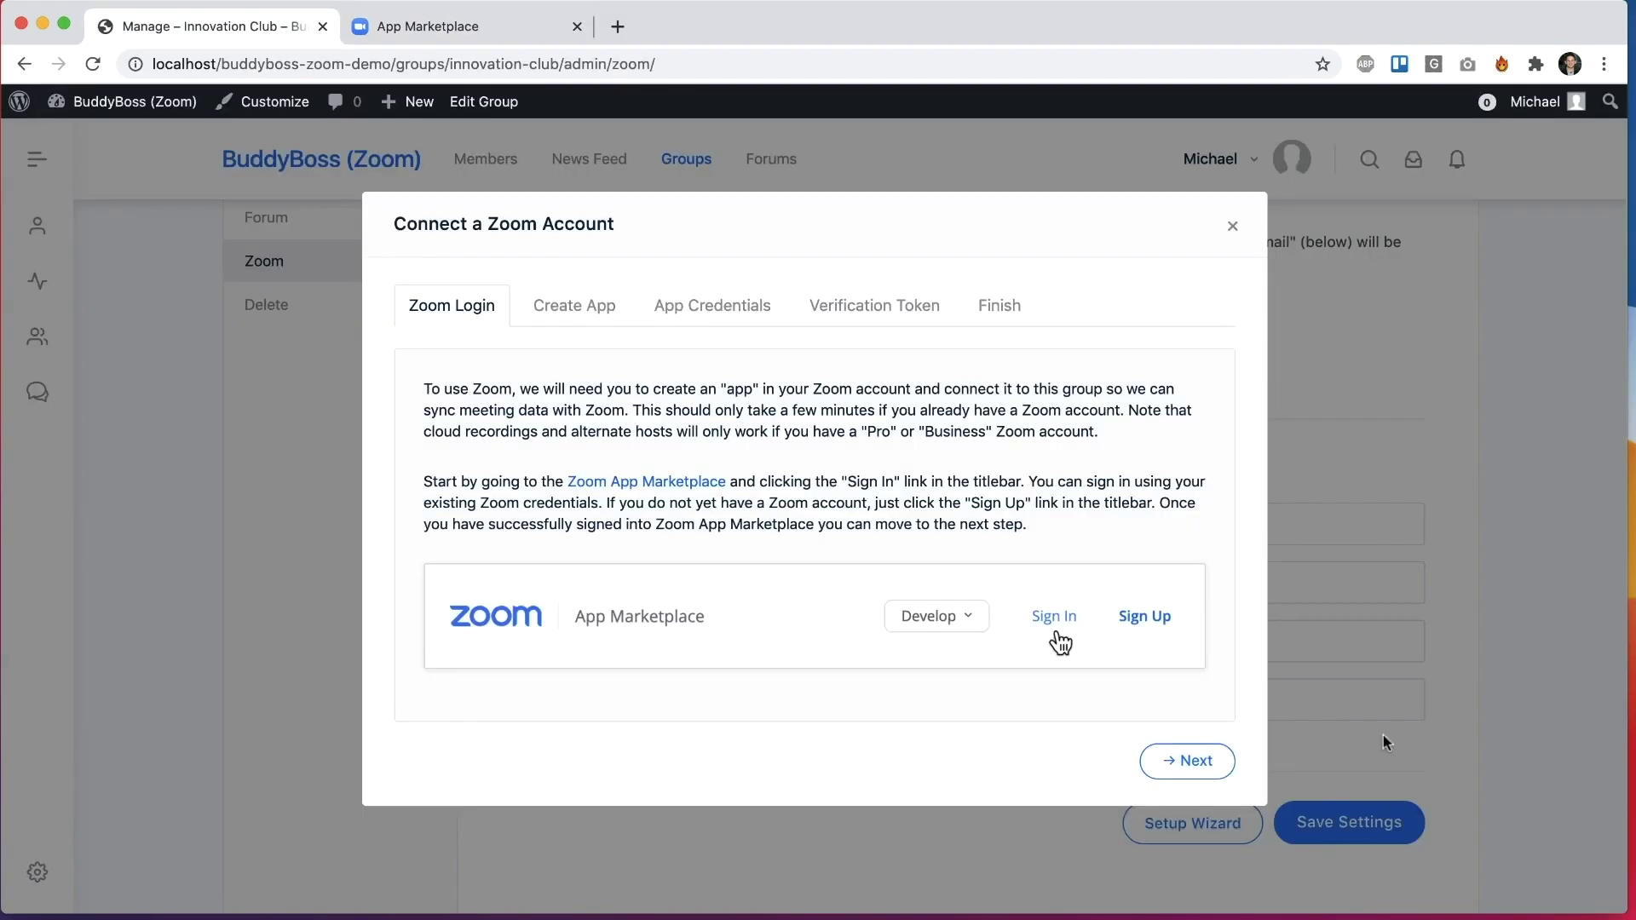
click(1186, 766)
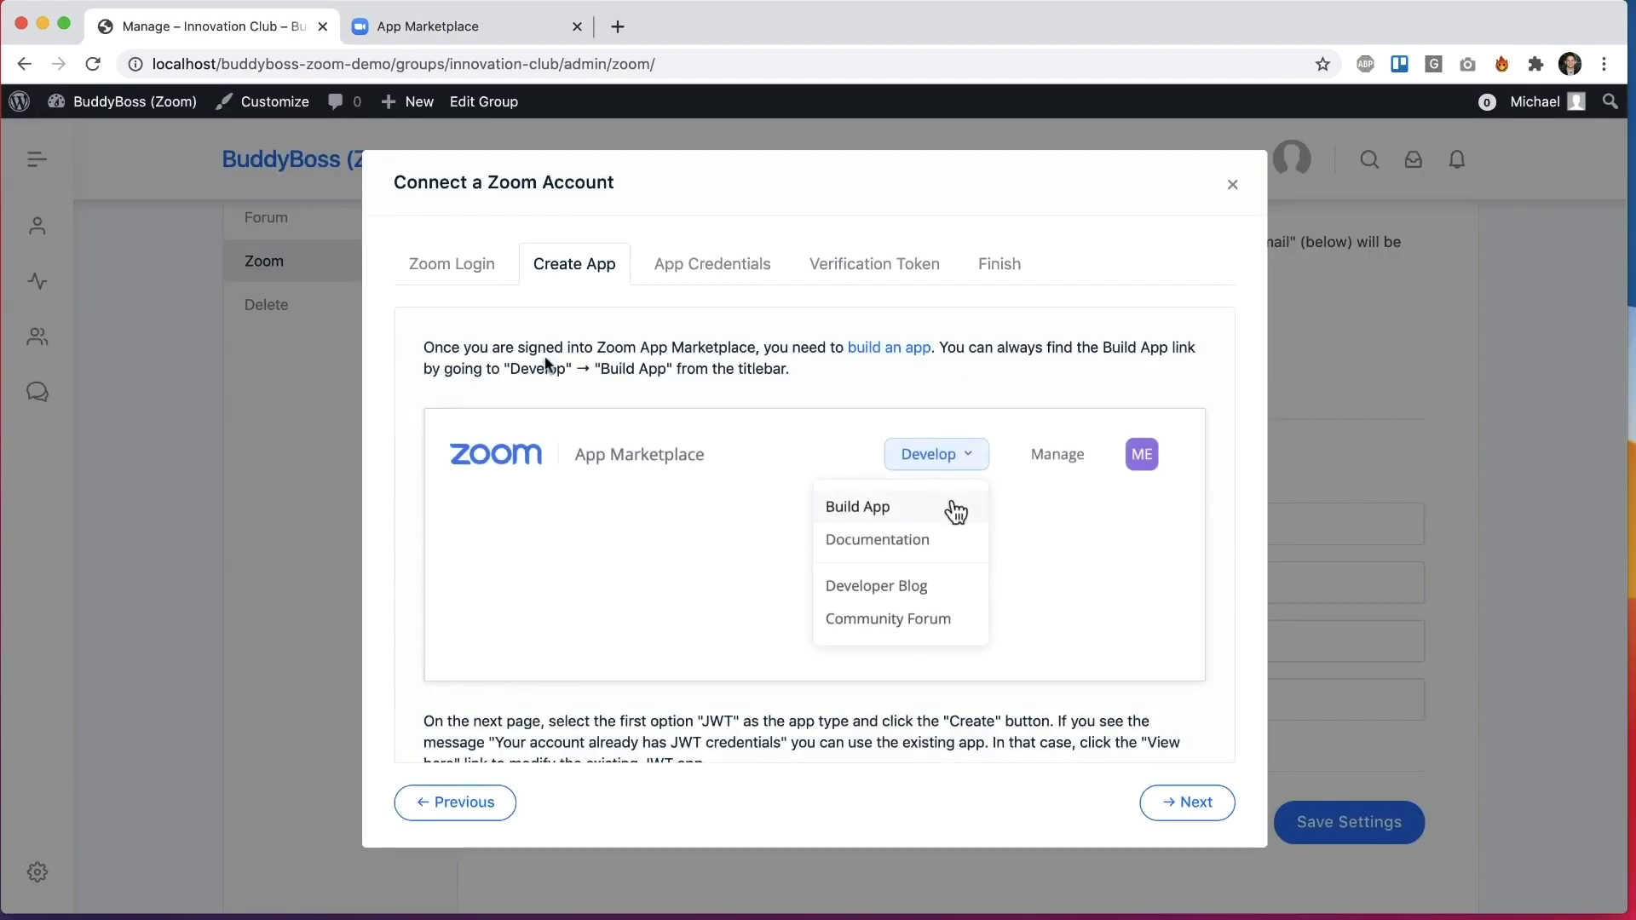
scroll(763, 416, down, 5)
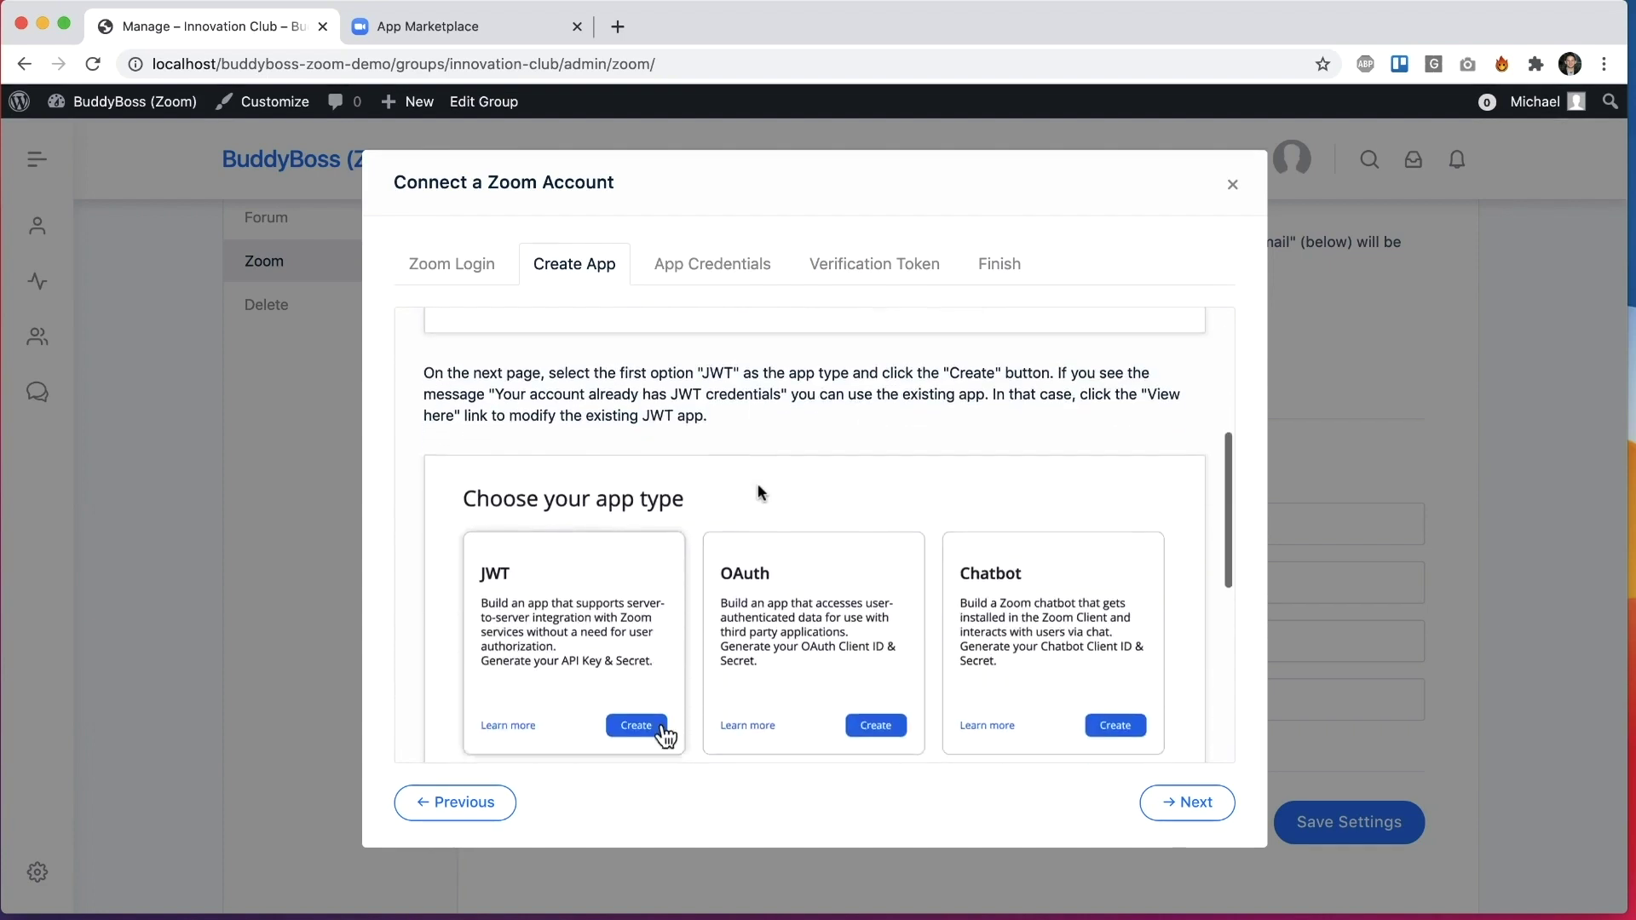
scroll(761, 493, down, 5)
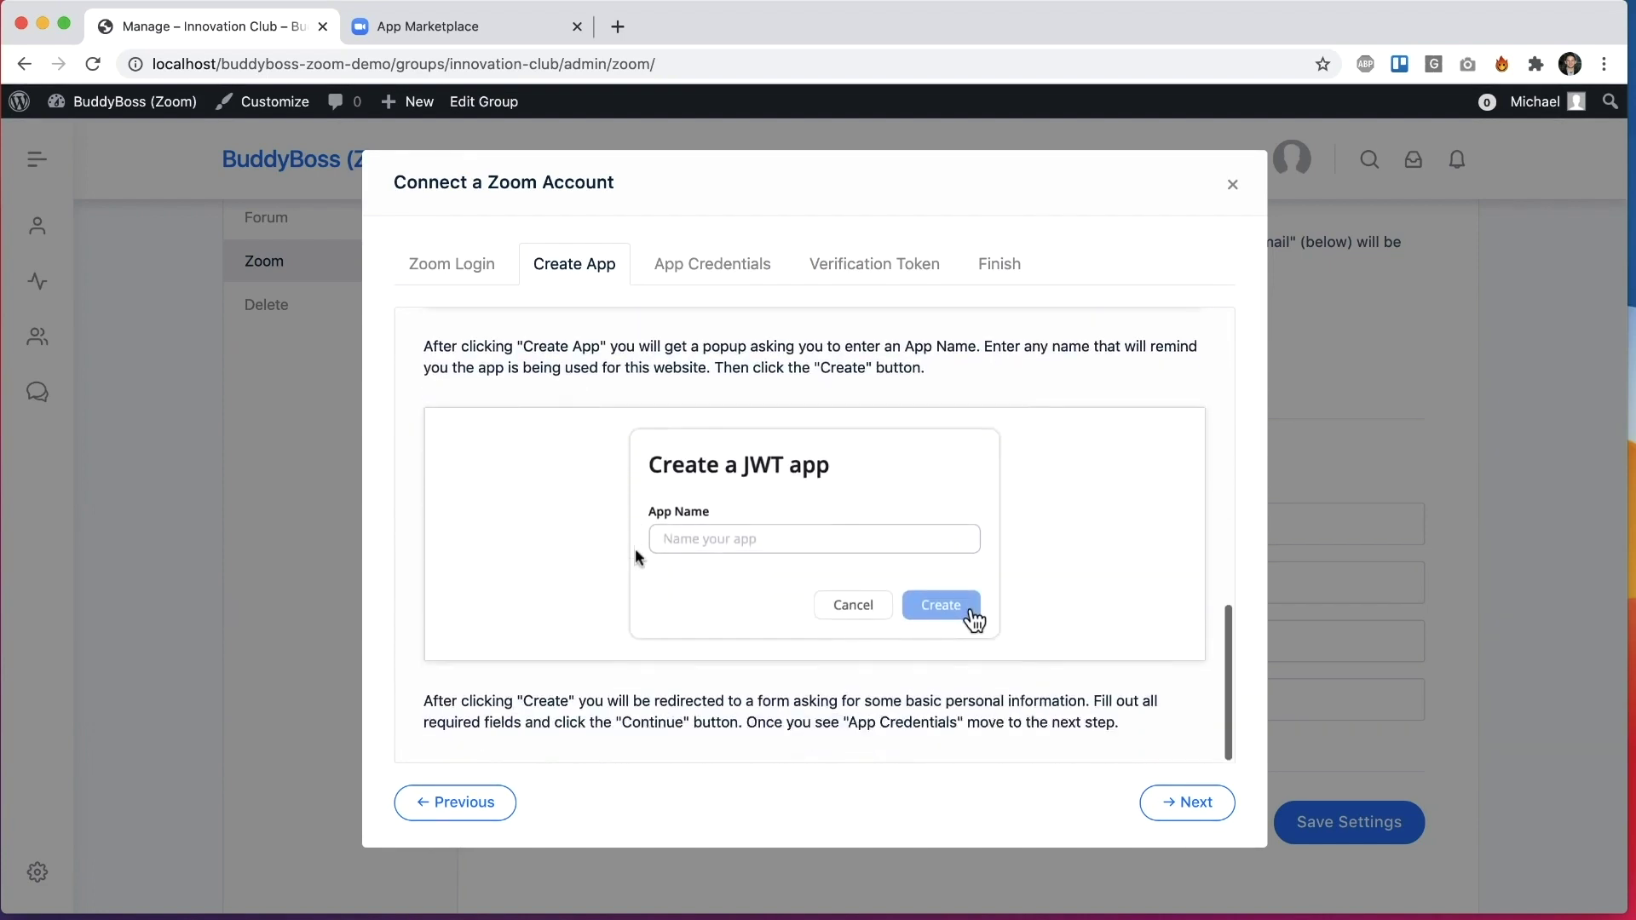
Step: In the Zoom App Marketplace, build a JWT app named 'Innovation Club'
click(428, 26)
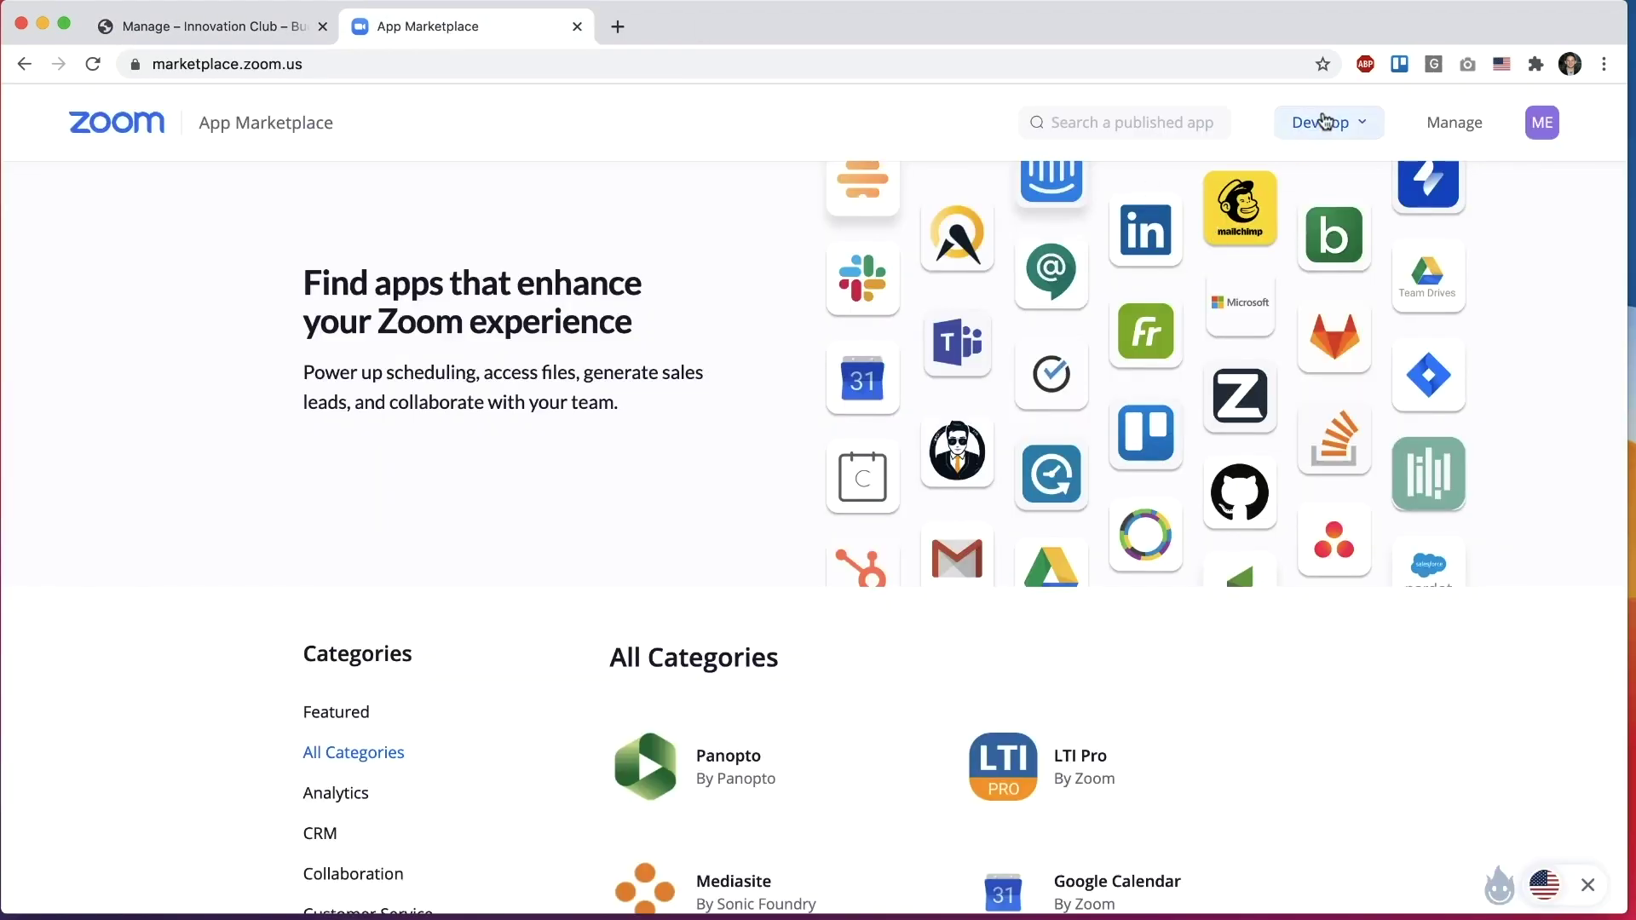
click(1323, 120)
click(1261, 174)
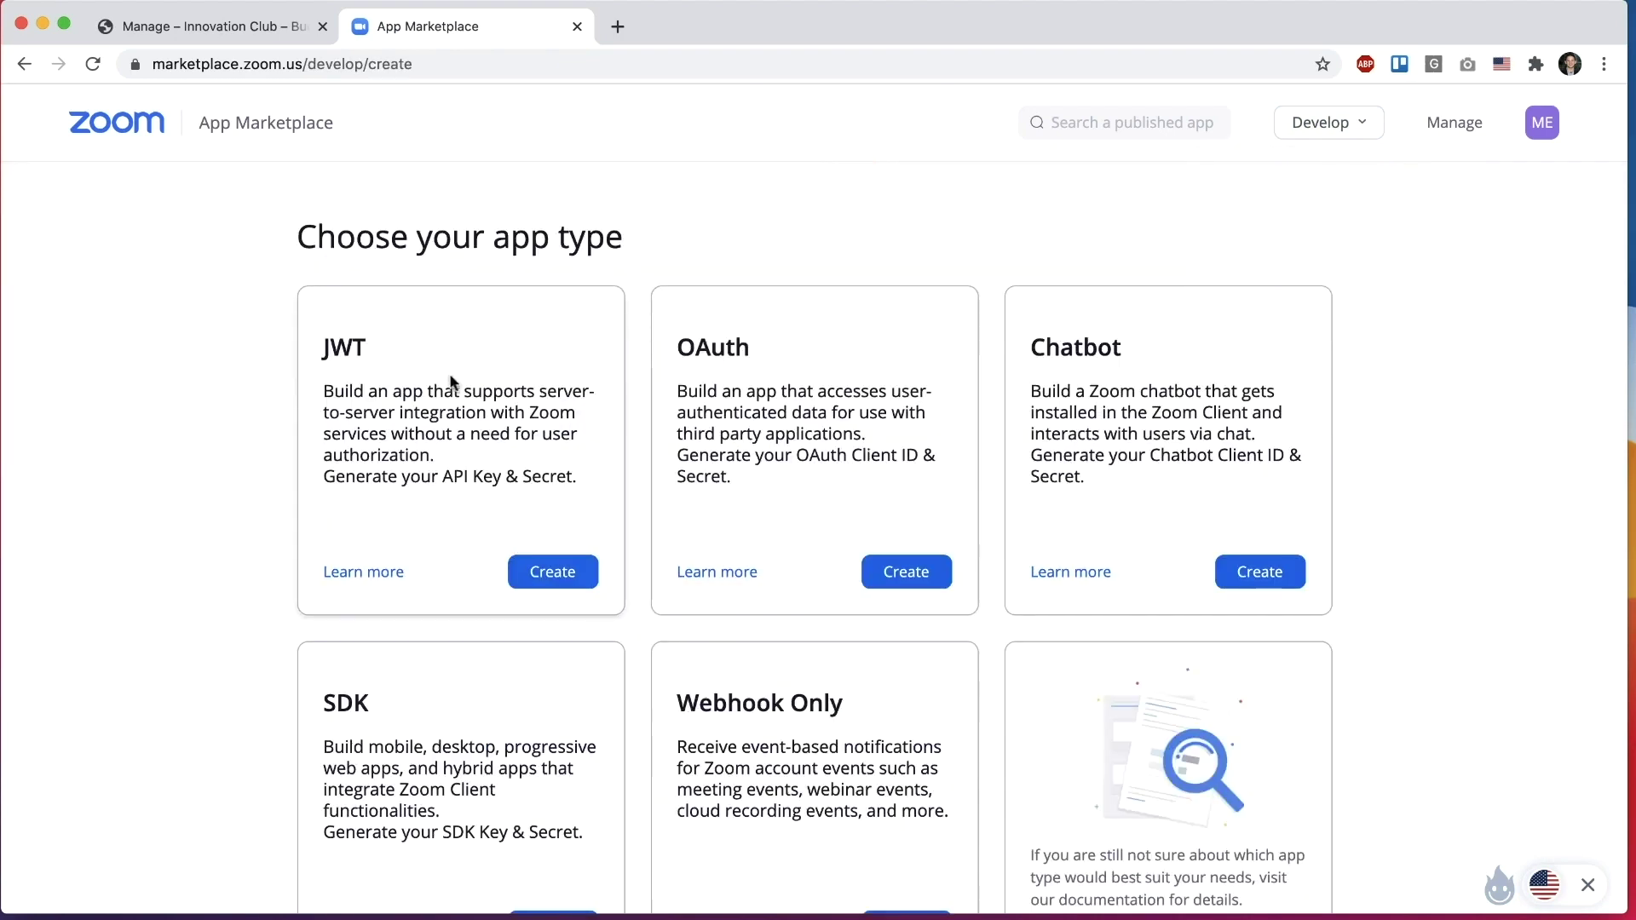
click(566, 590)
click(693, 341)
text(In)
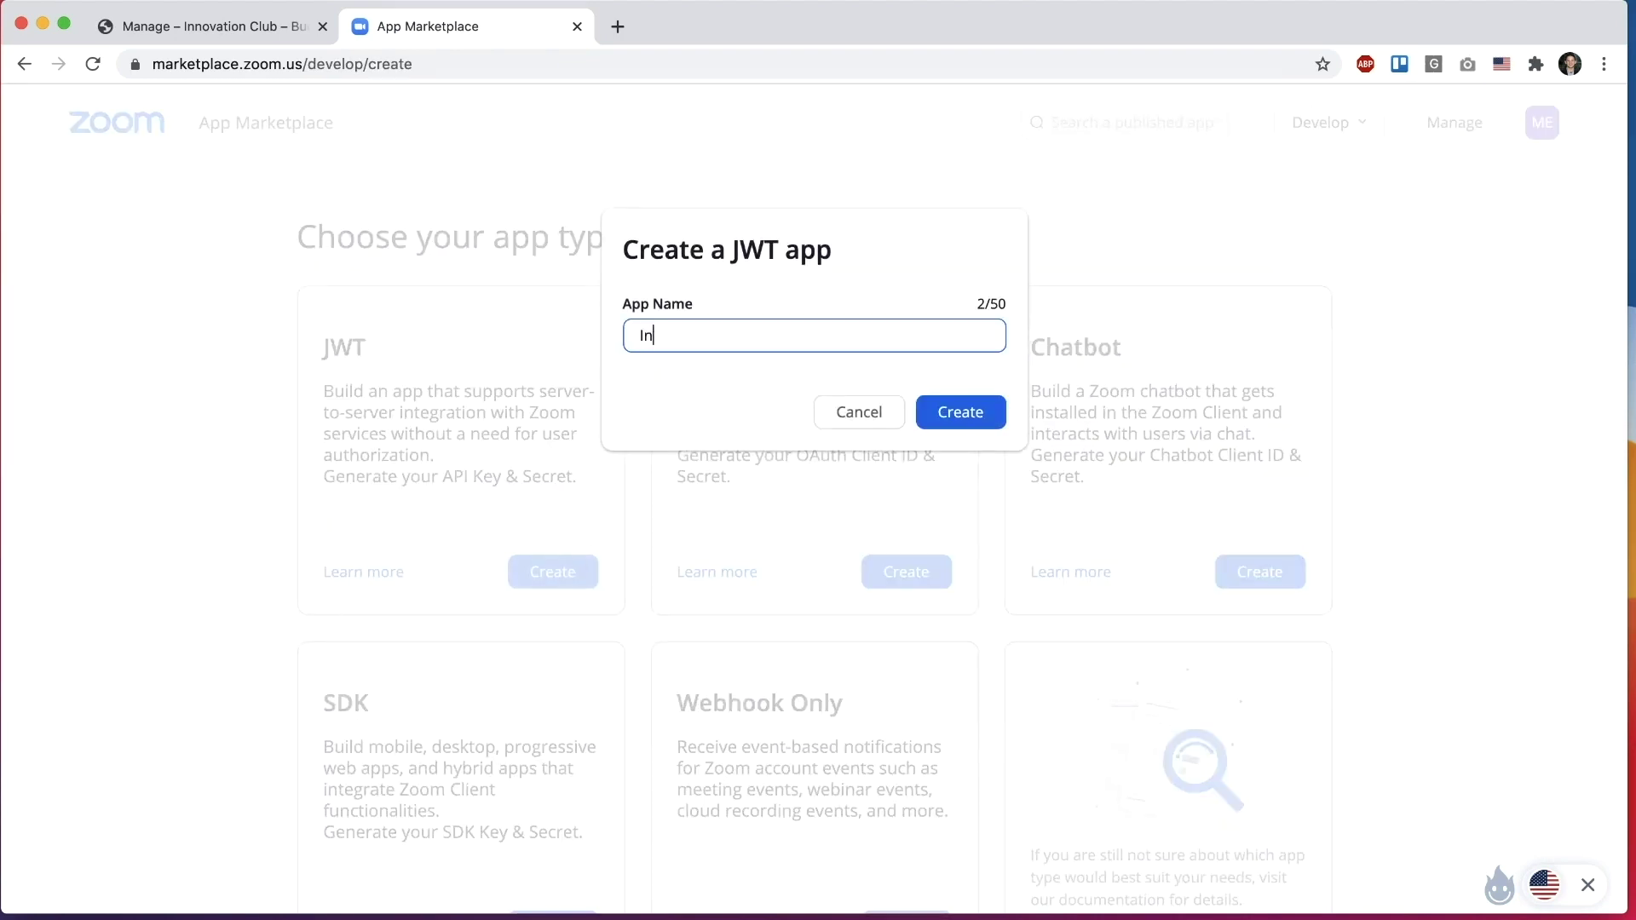
text(novation Club)
click(310, 29)
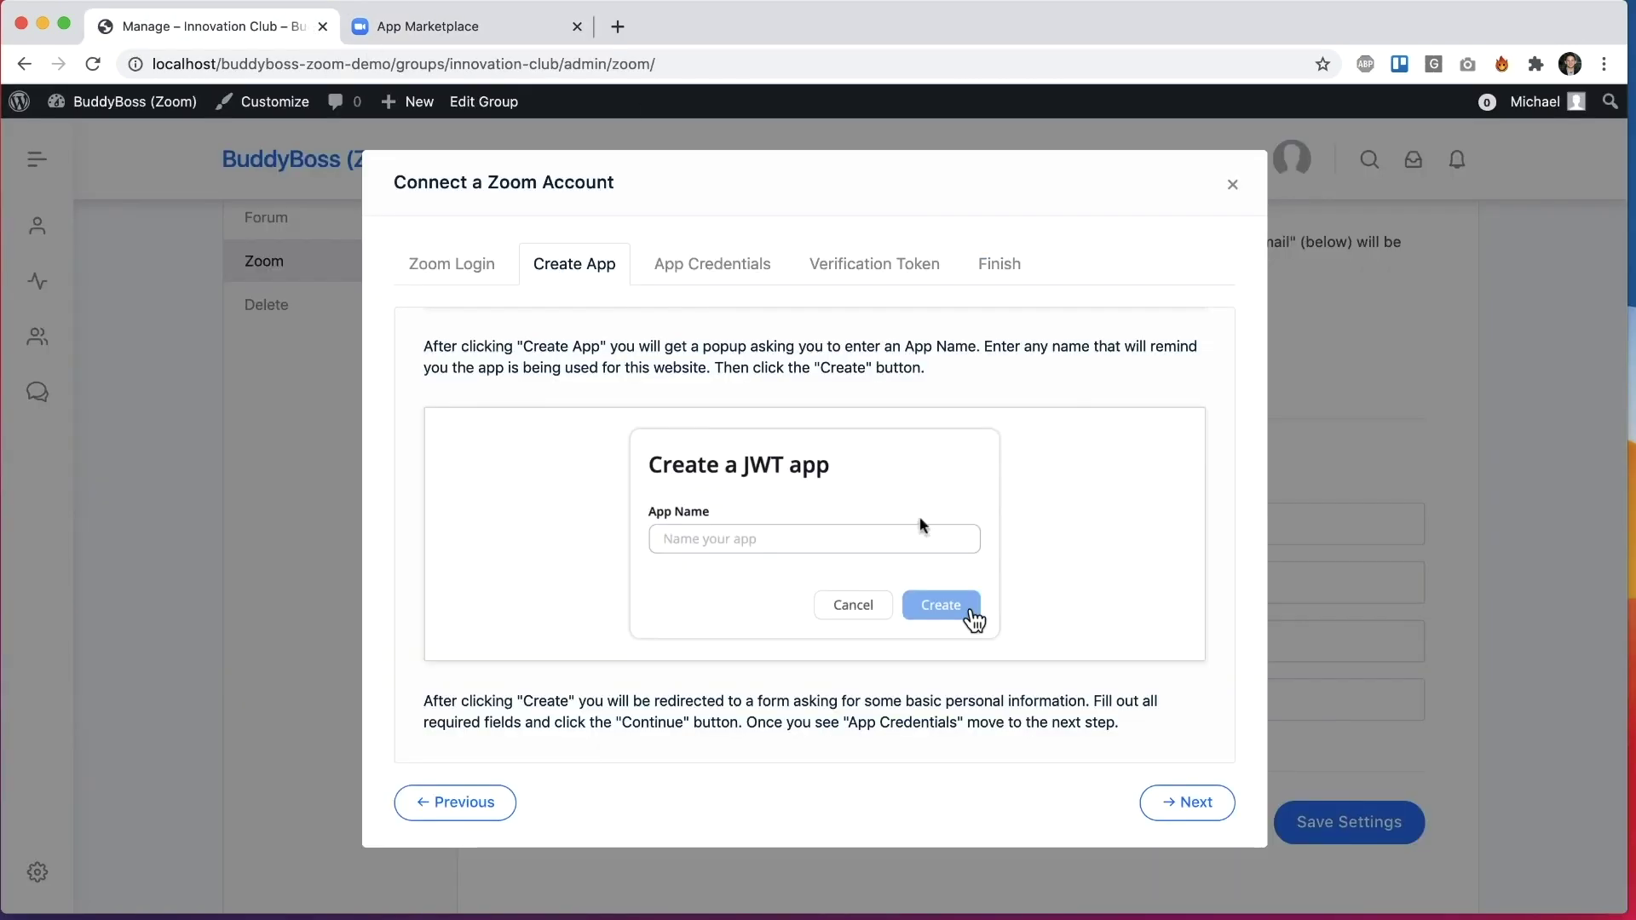
click(409, 28)
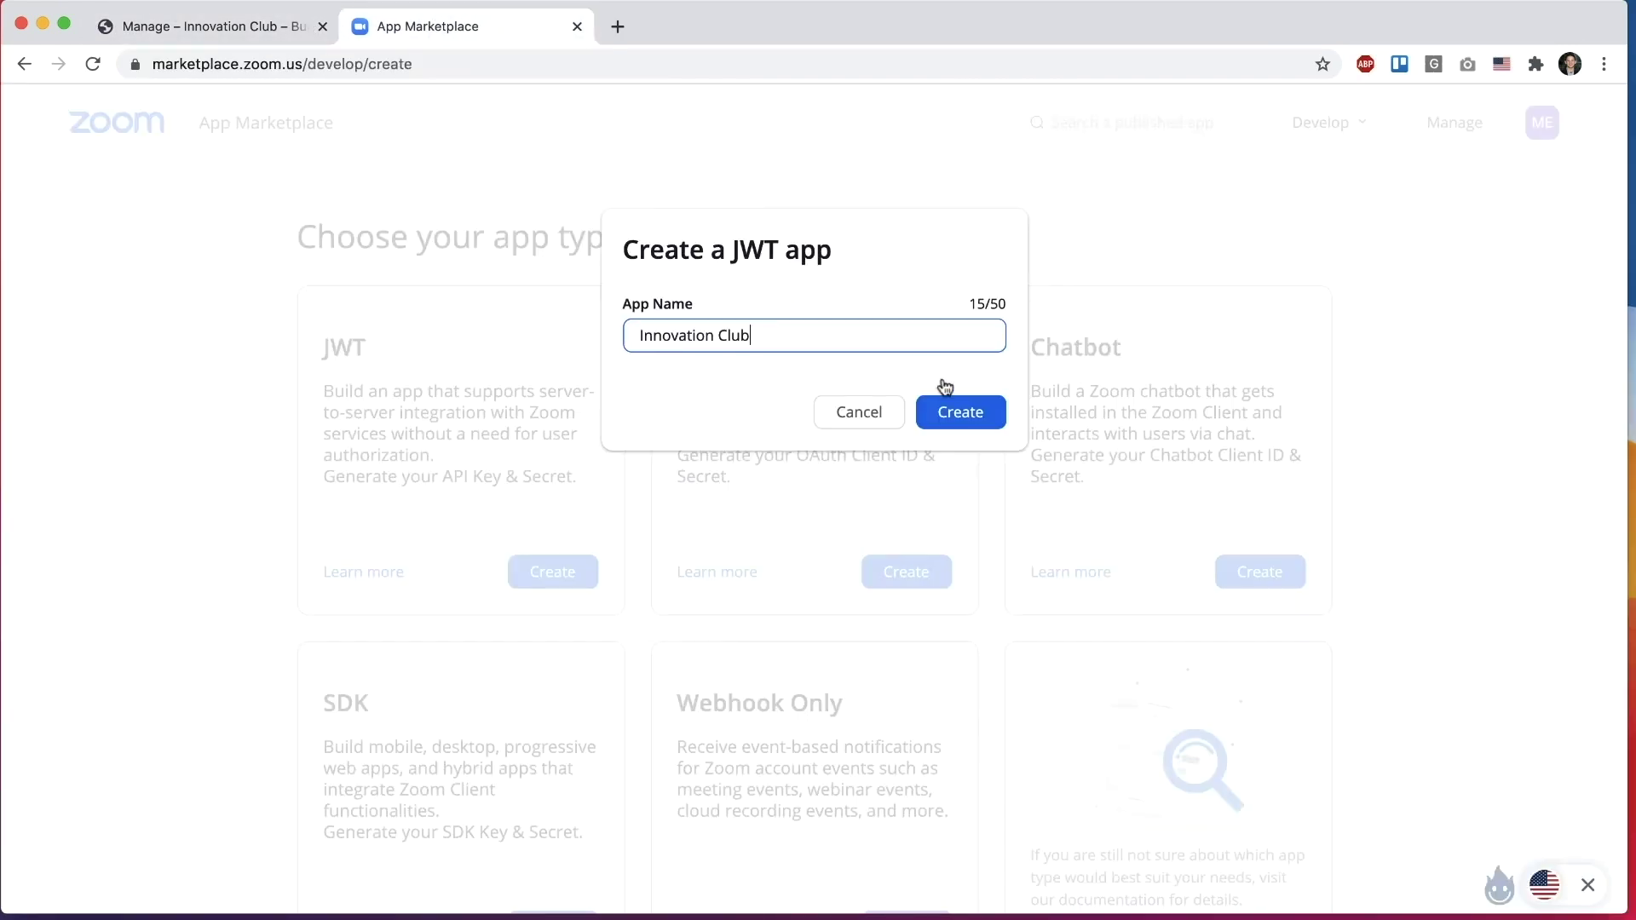
click(946, 412)
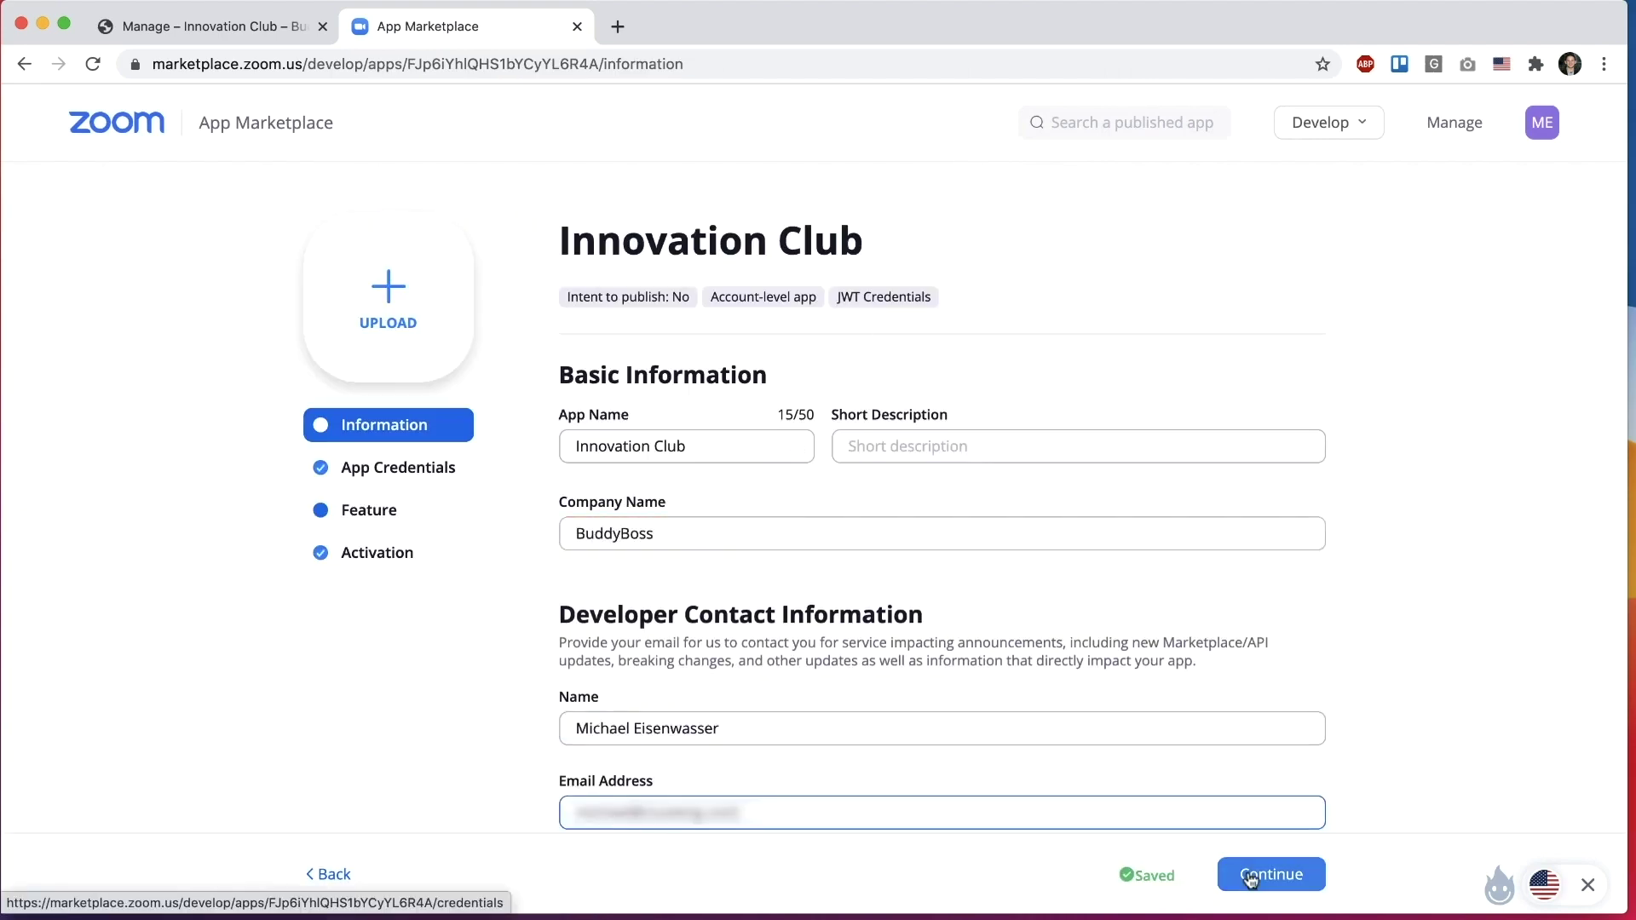
Step: Submit the app's information and paste its API Key into the wizard's credentials step
click(1268, 873)
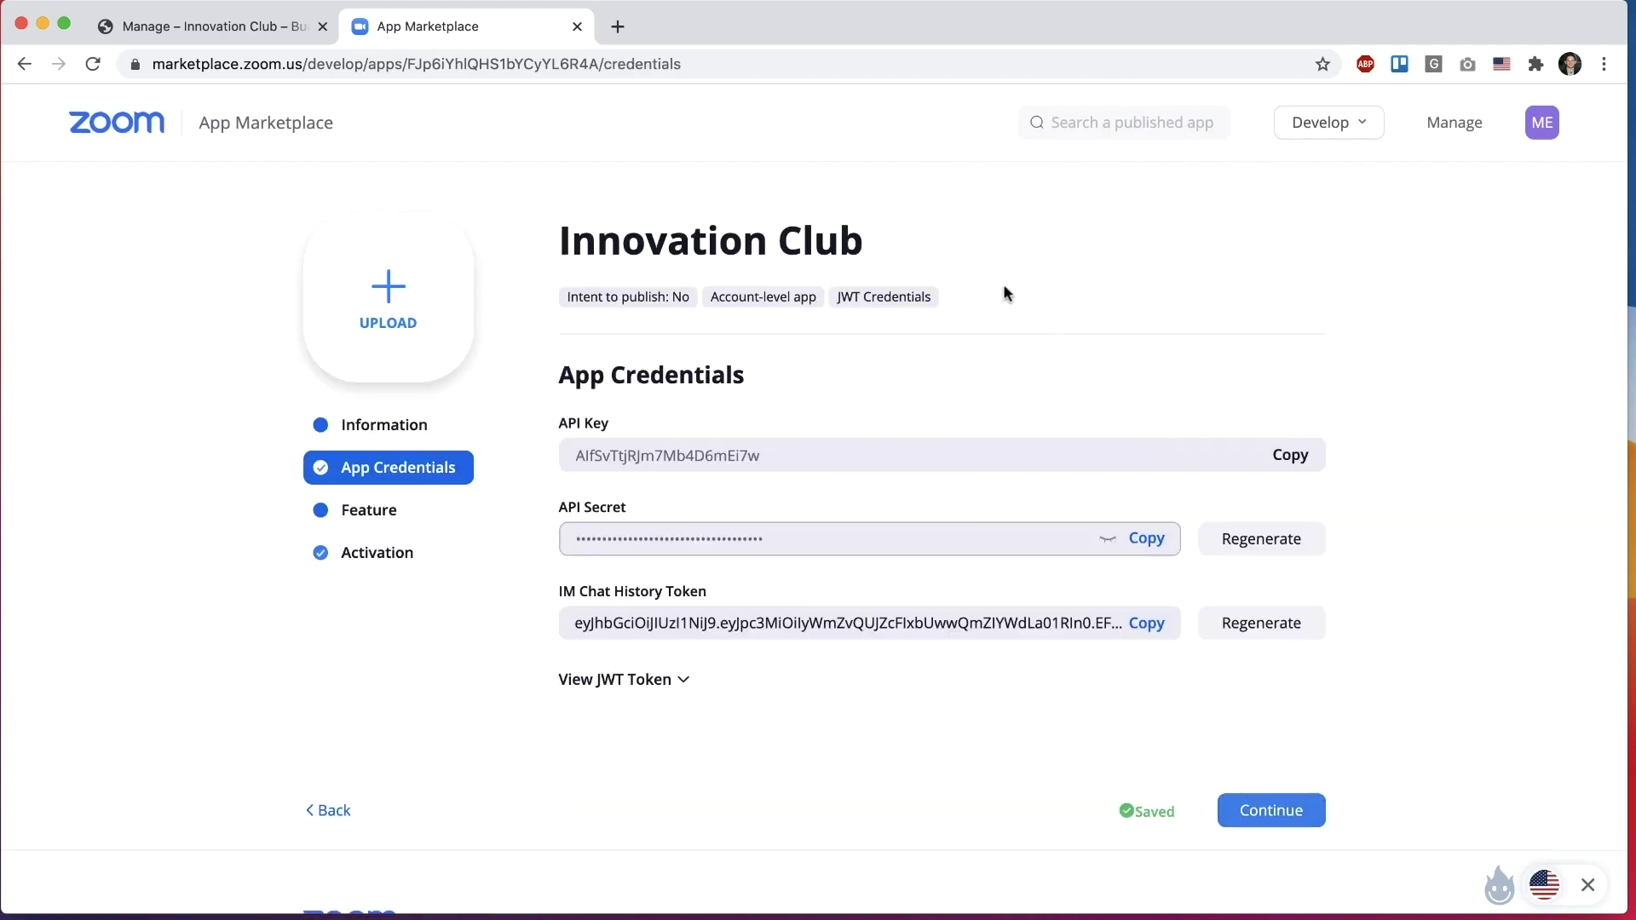
click(253, 41)
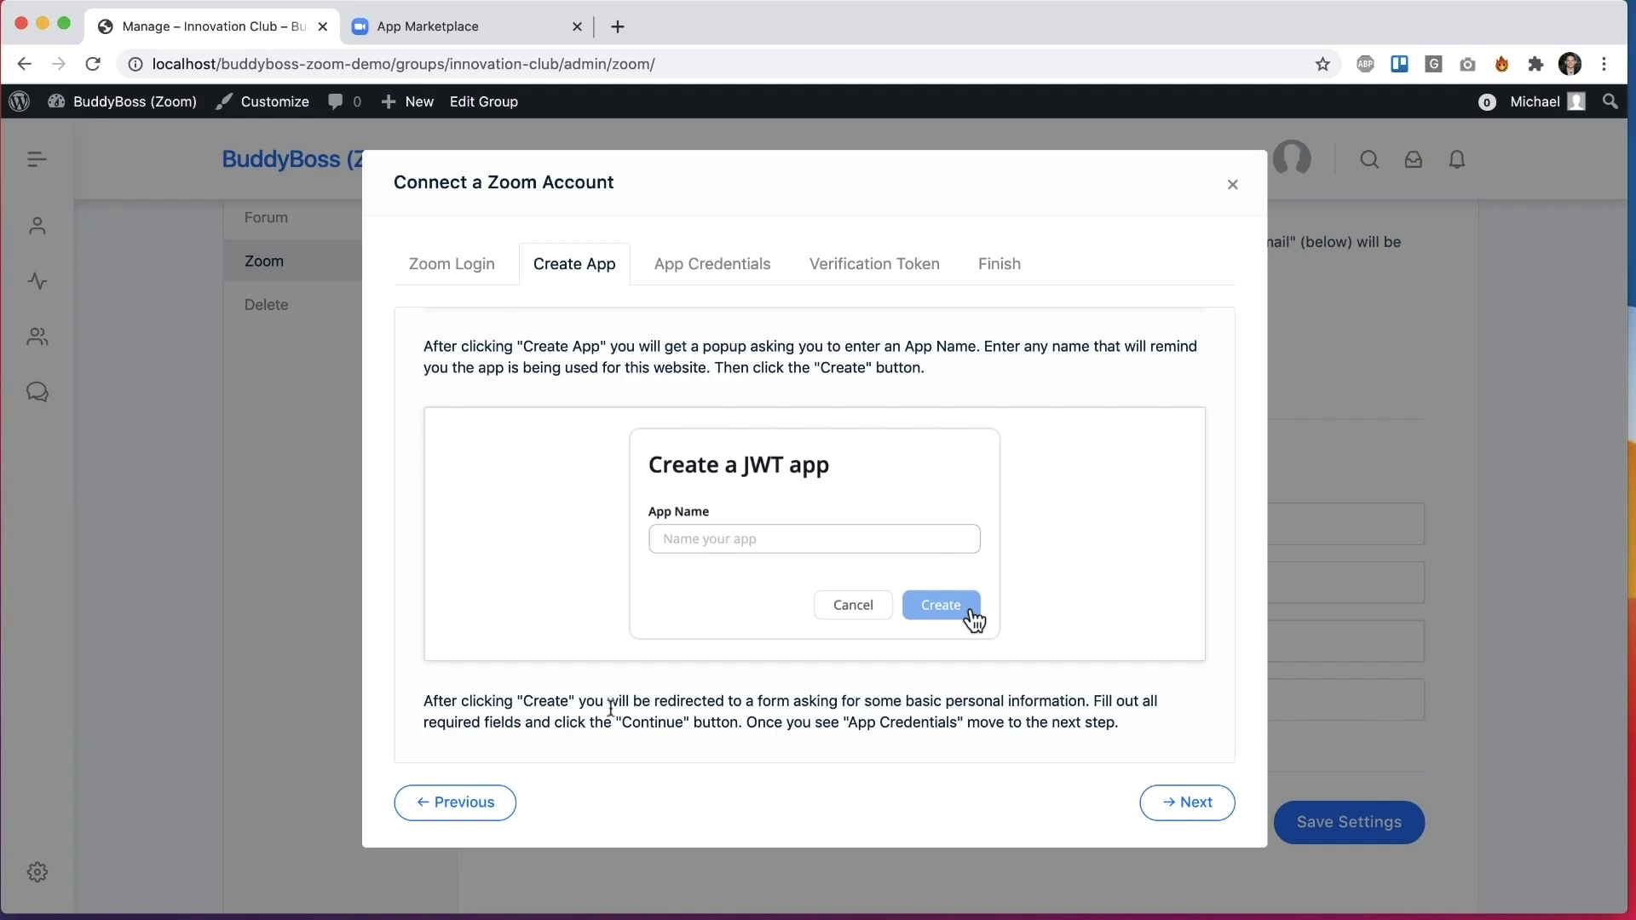
click(1201, 801)
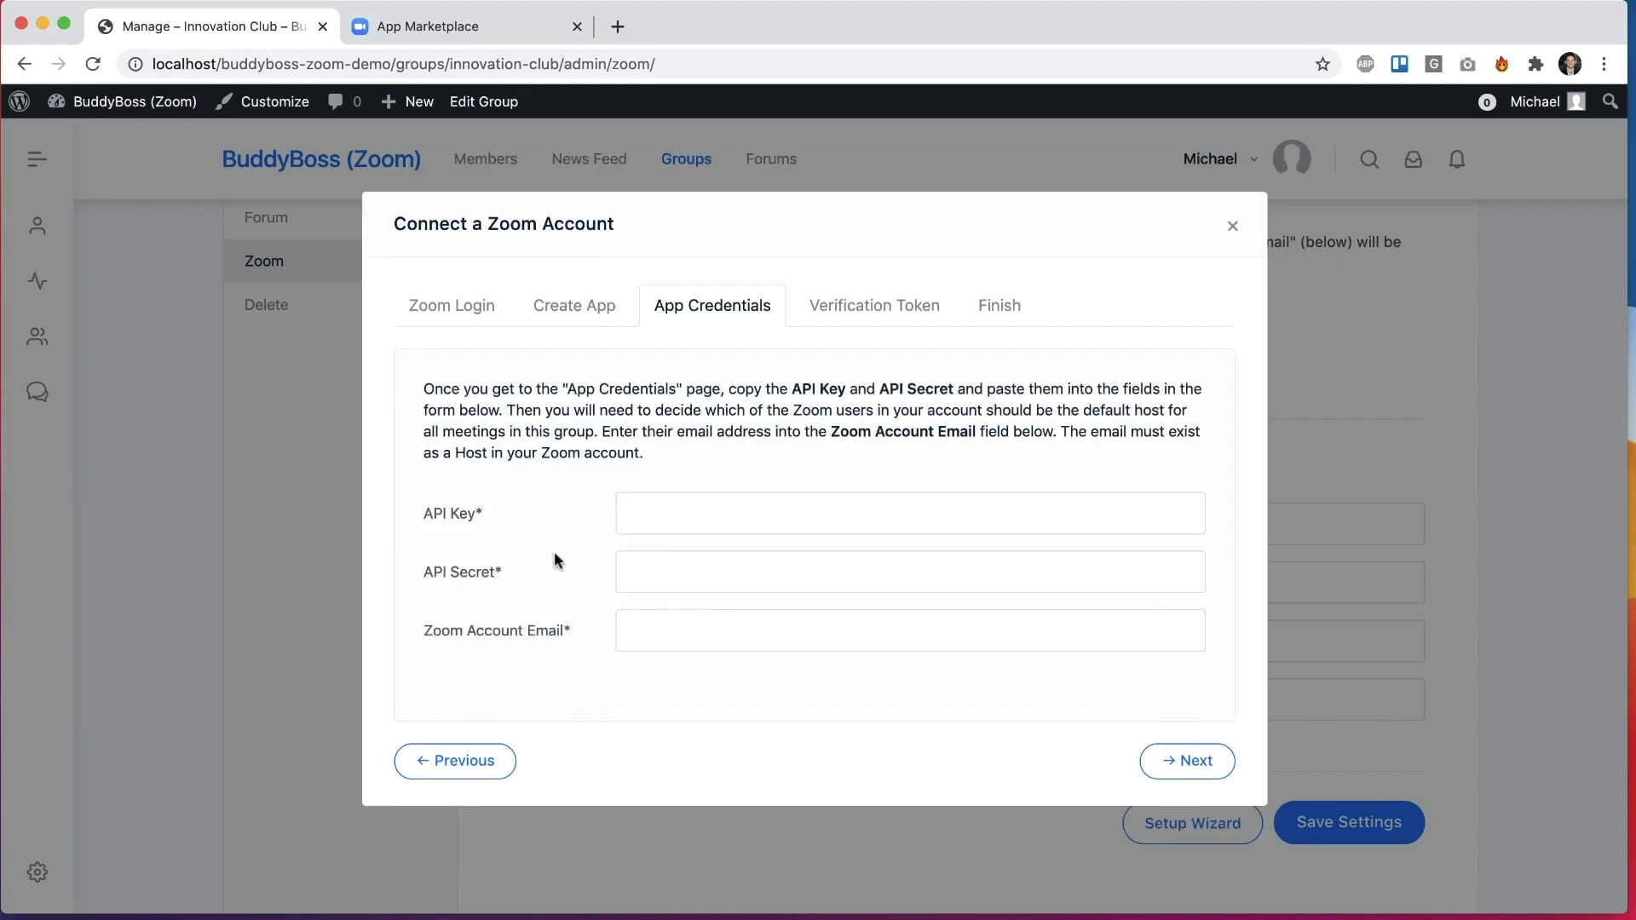
click(457, 26)
click(1288, 456)
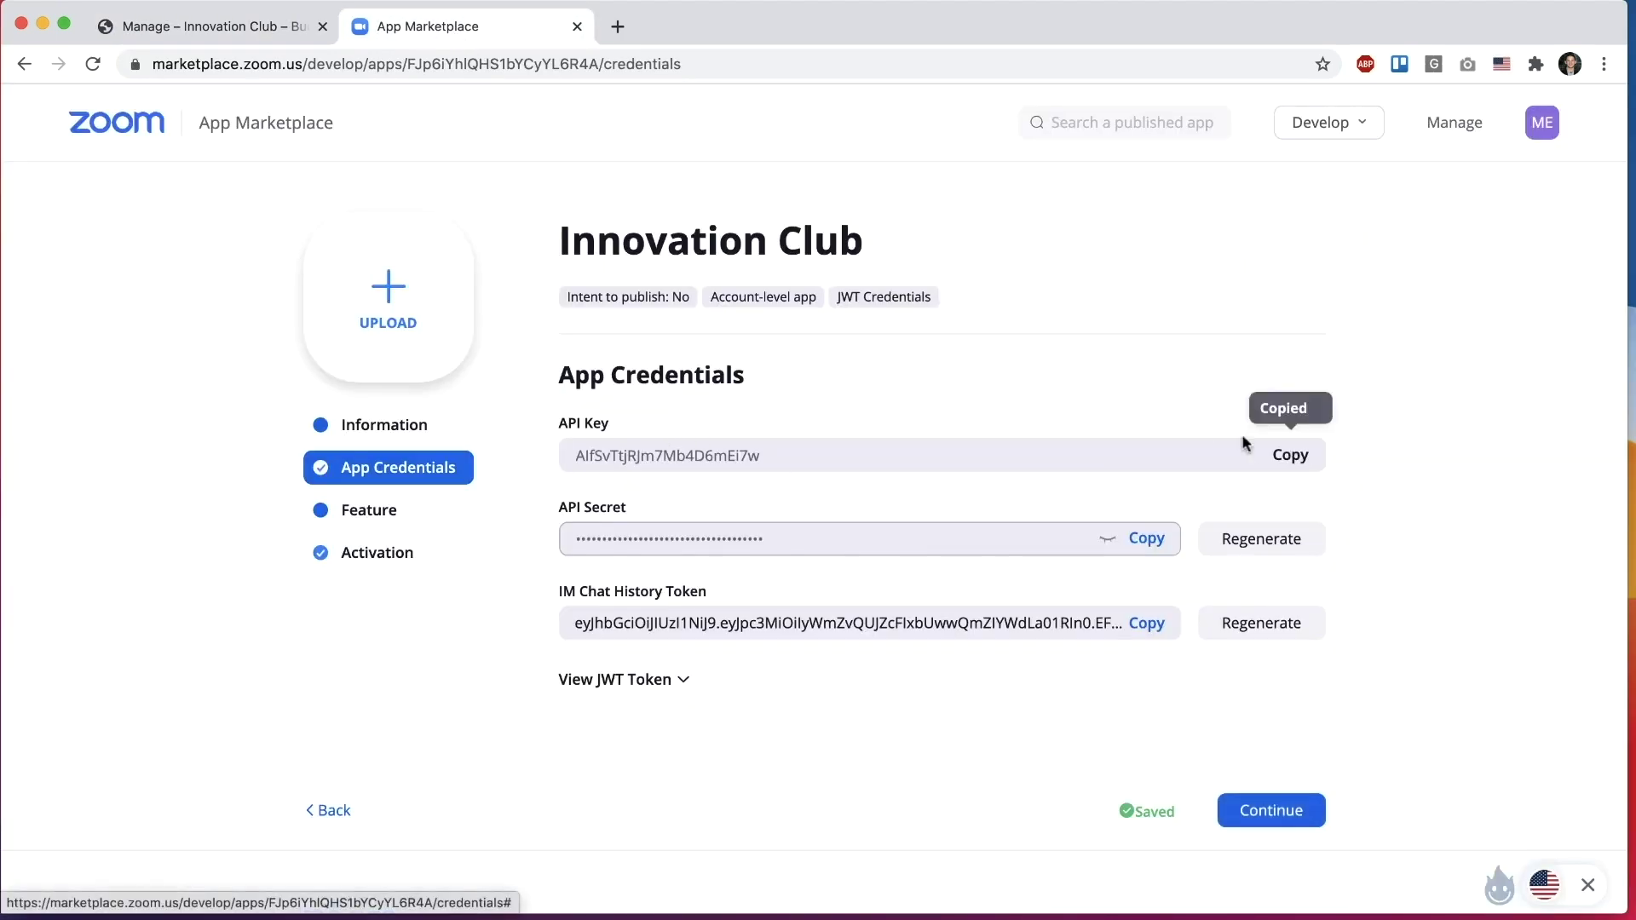
click(304, 24)
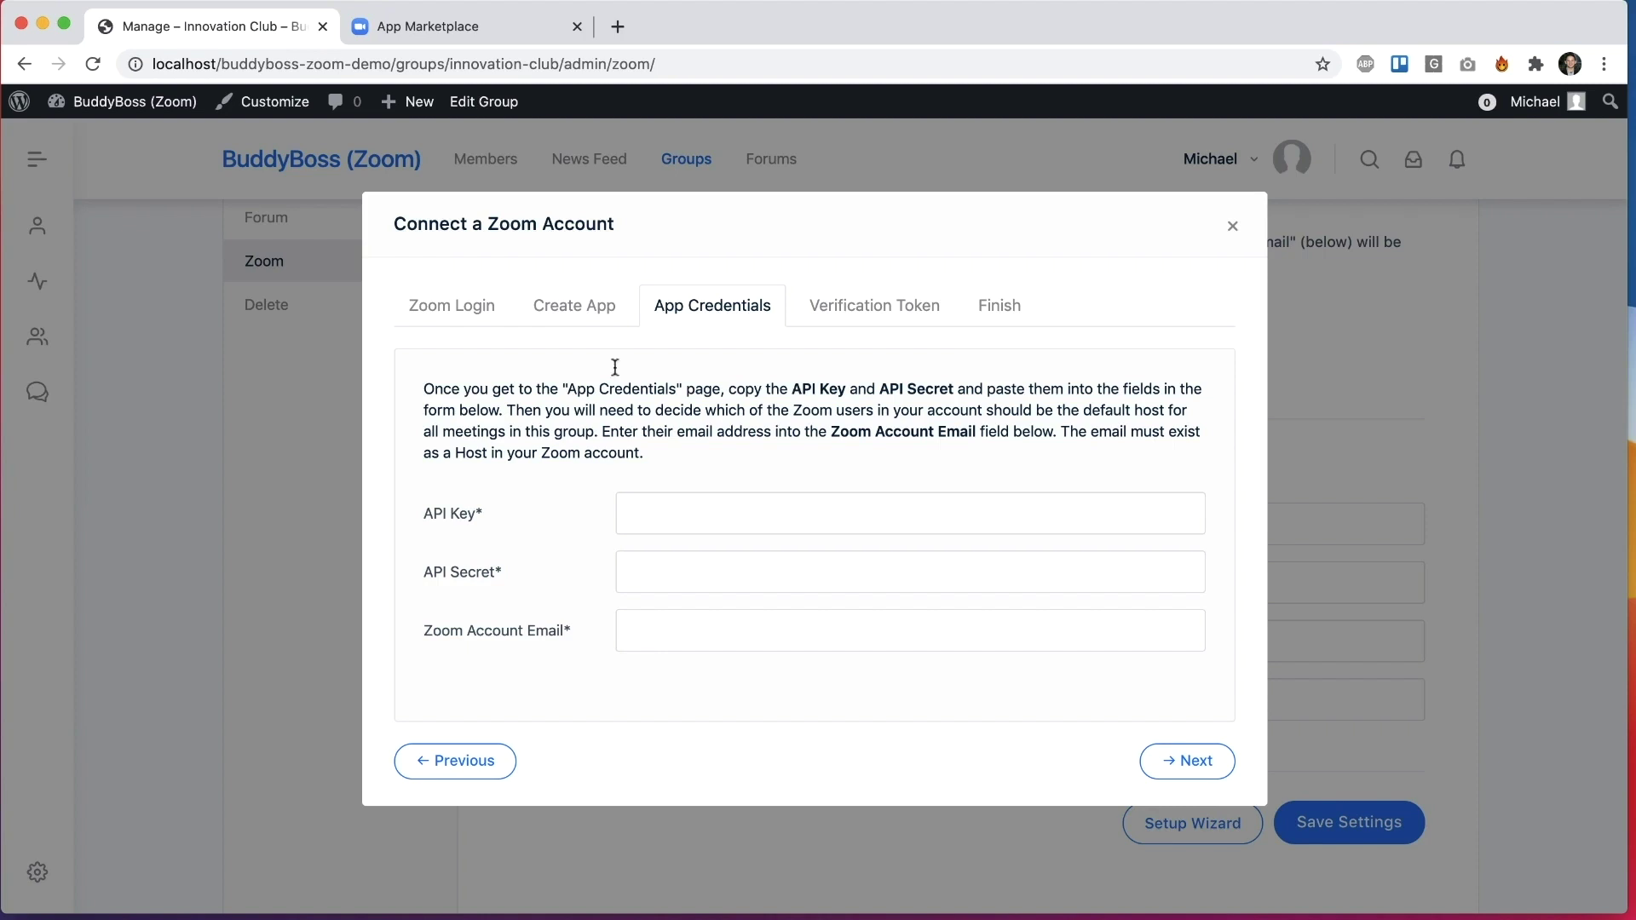
click(657, 511)
key(super+v)
Step: Paste the app's API Secret into the wizard, add the Zoom account email, and advance to Verification Token
click(488, 11)
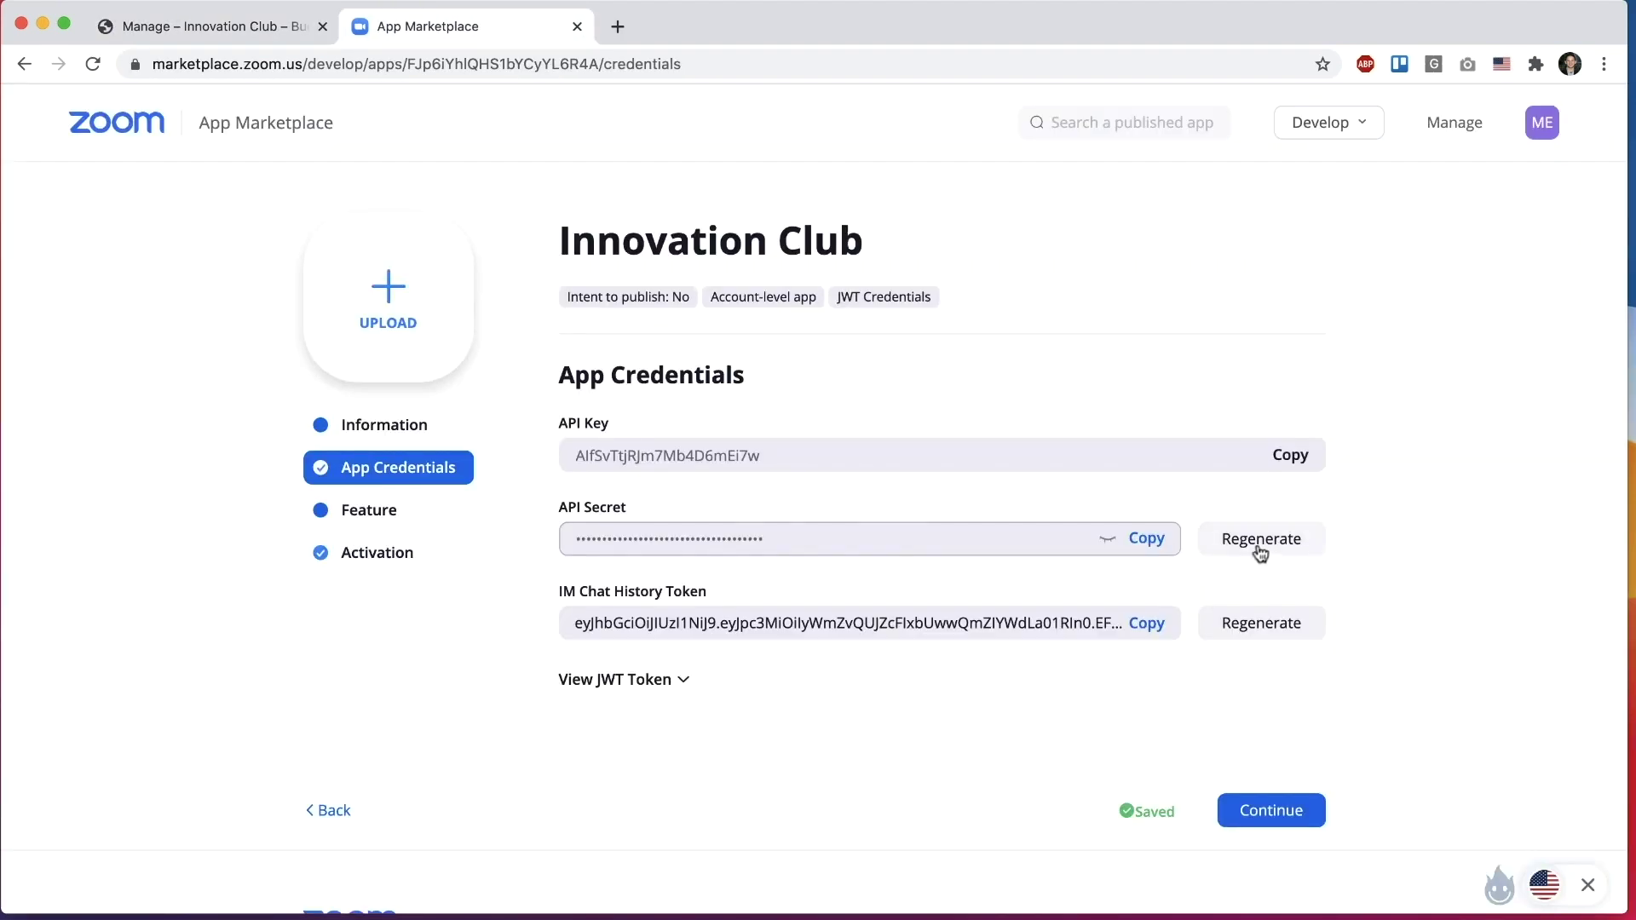
click(1150, 540)
click(227, 24)
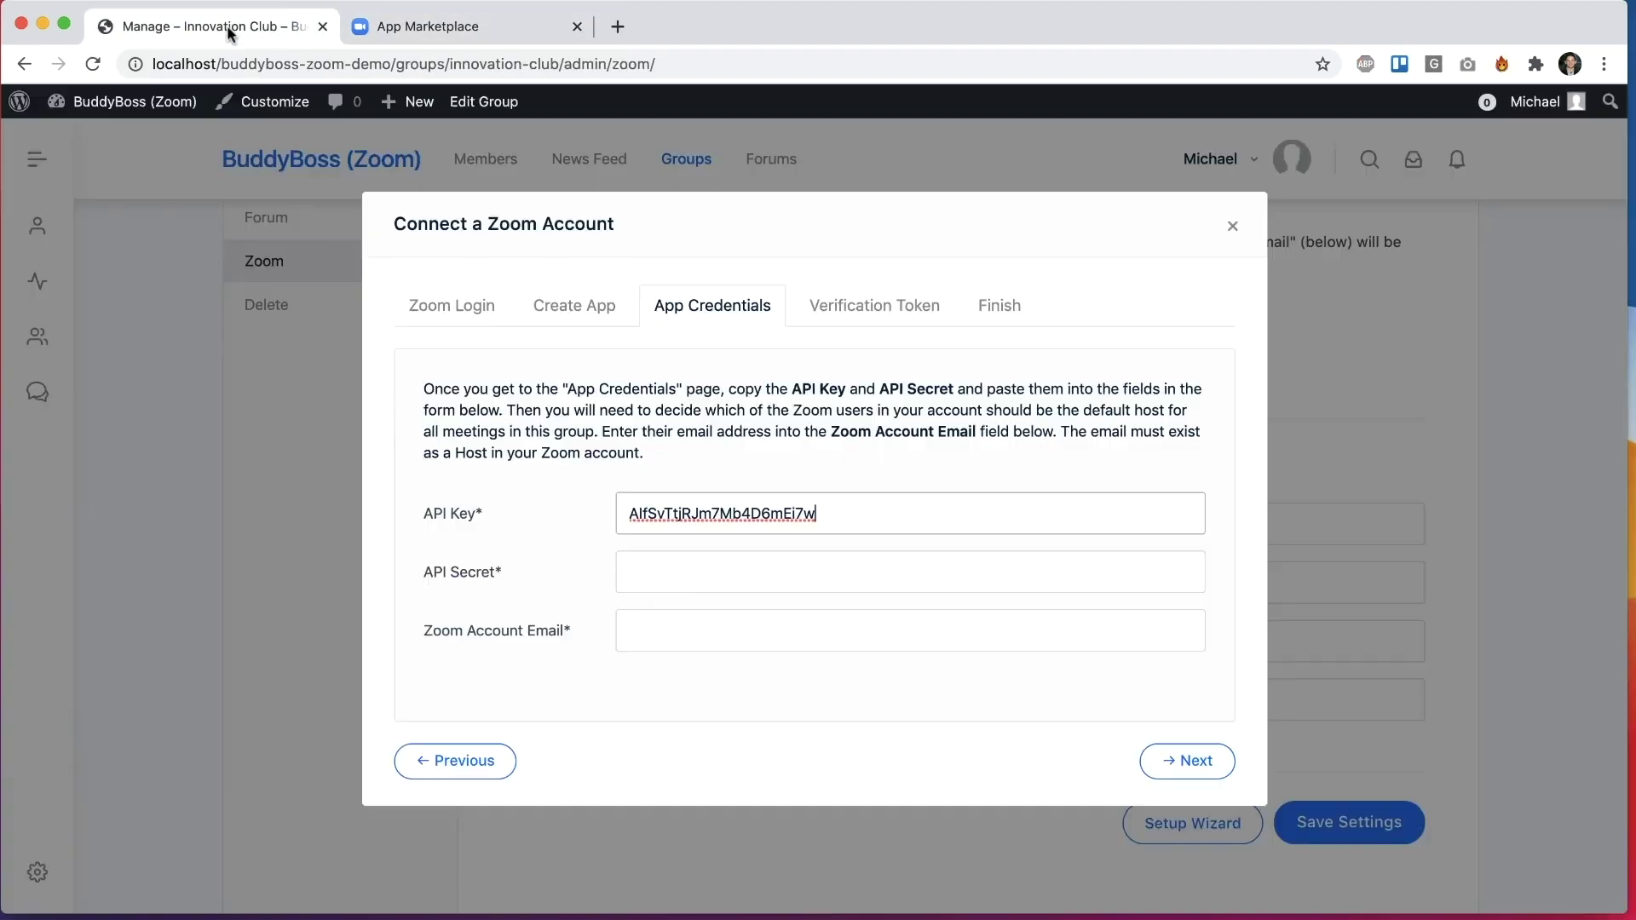
click(626, 572)
key(super+v)
click(725, 619)
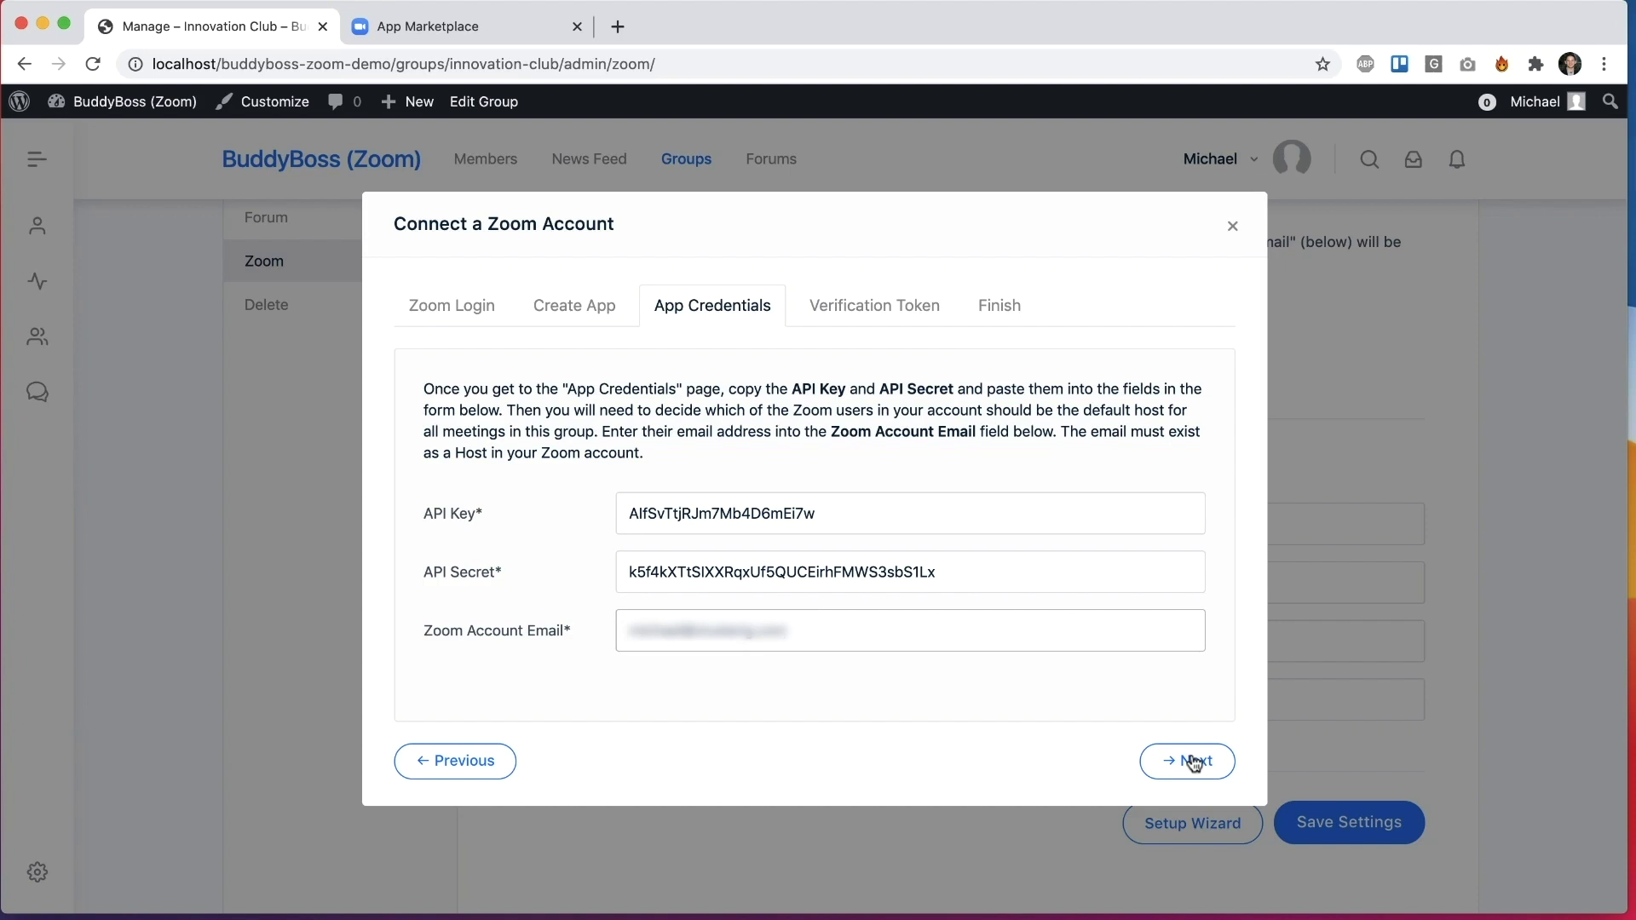
click(1193, 760)
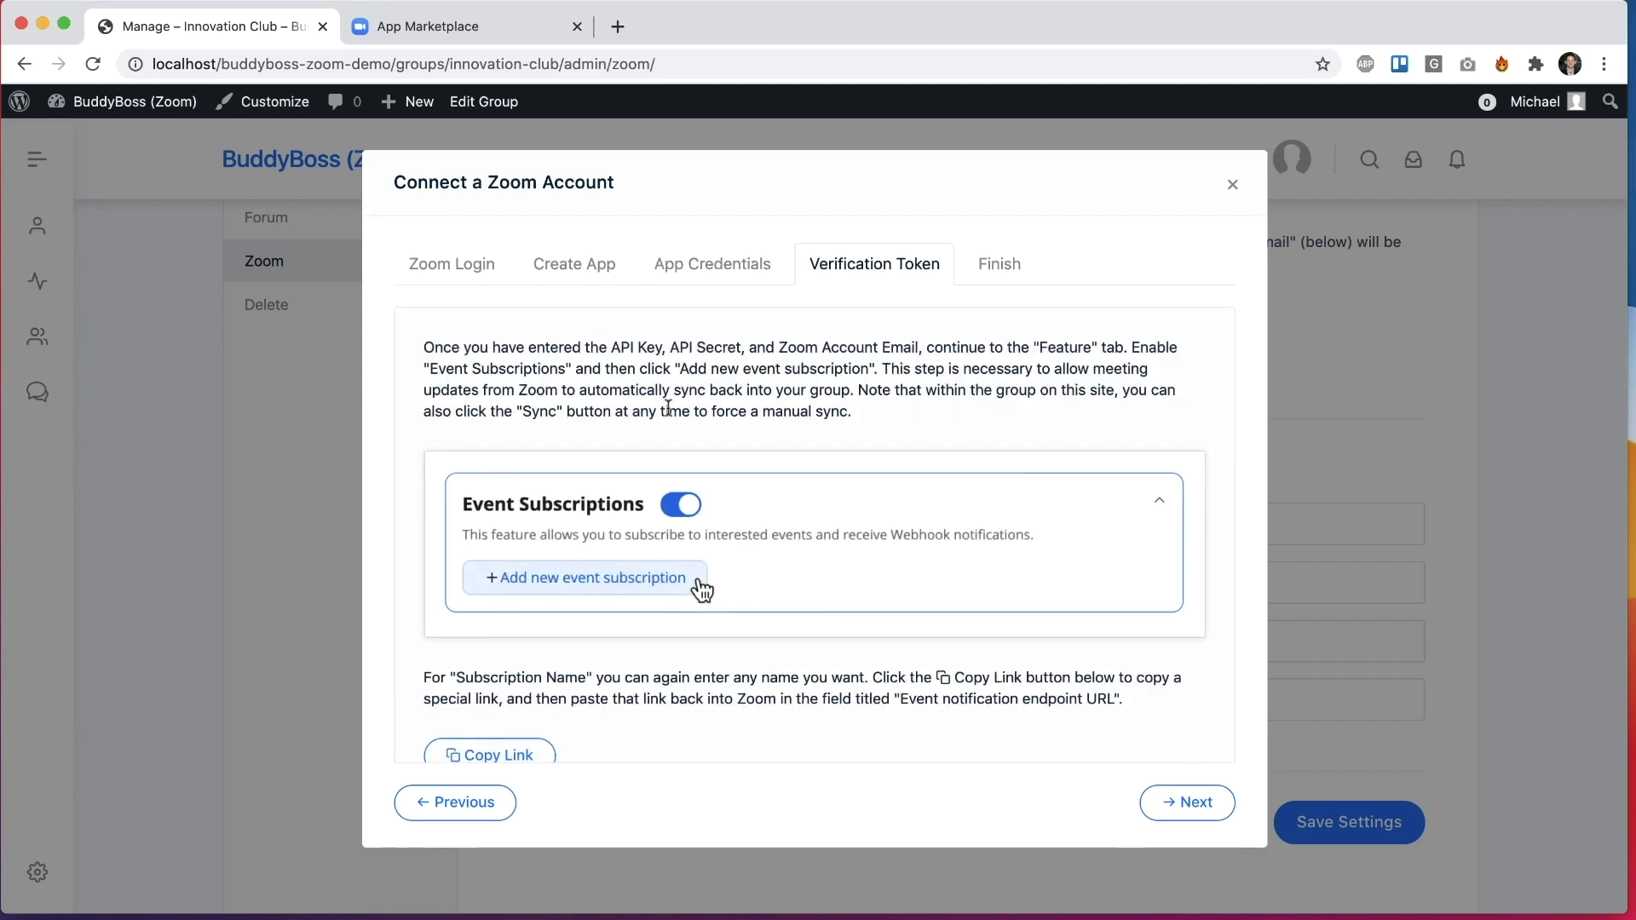
Step: Read the Verification Token instructions, then return to the Innovation Club app's credentials page
scroll(668, 407, down, 5)
scroll(828, 637, up, 5)
scroll(777, 579, down, 5)
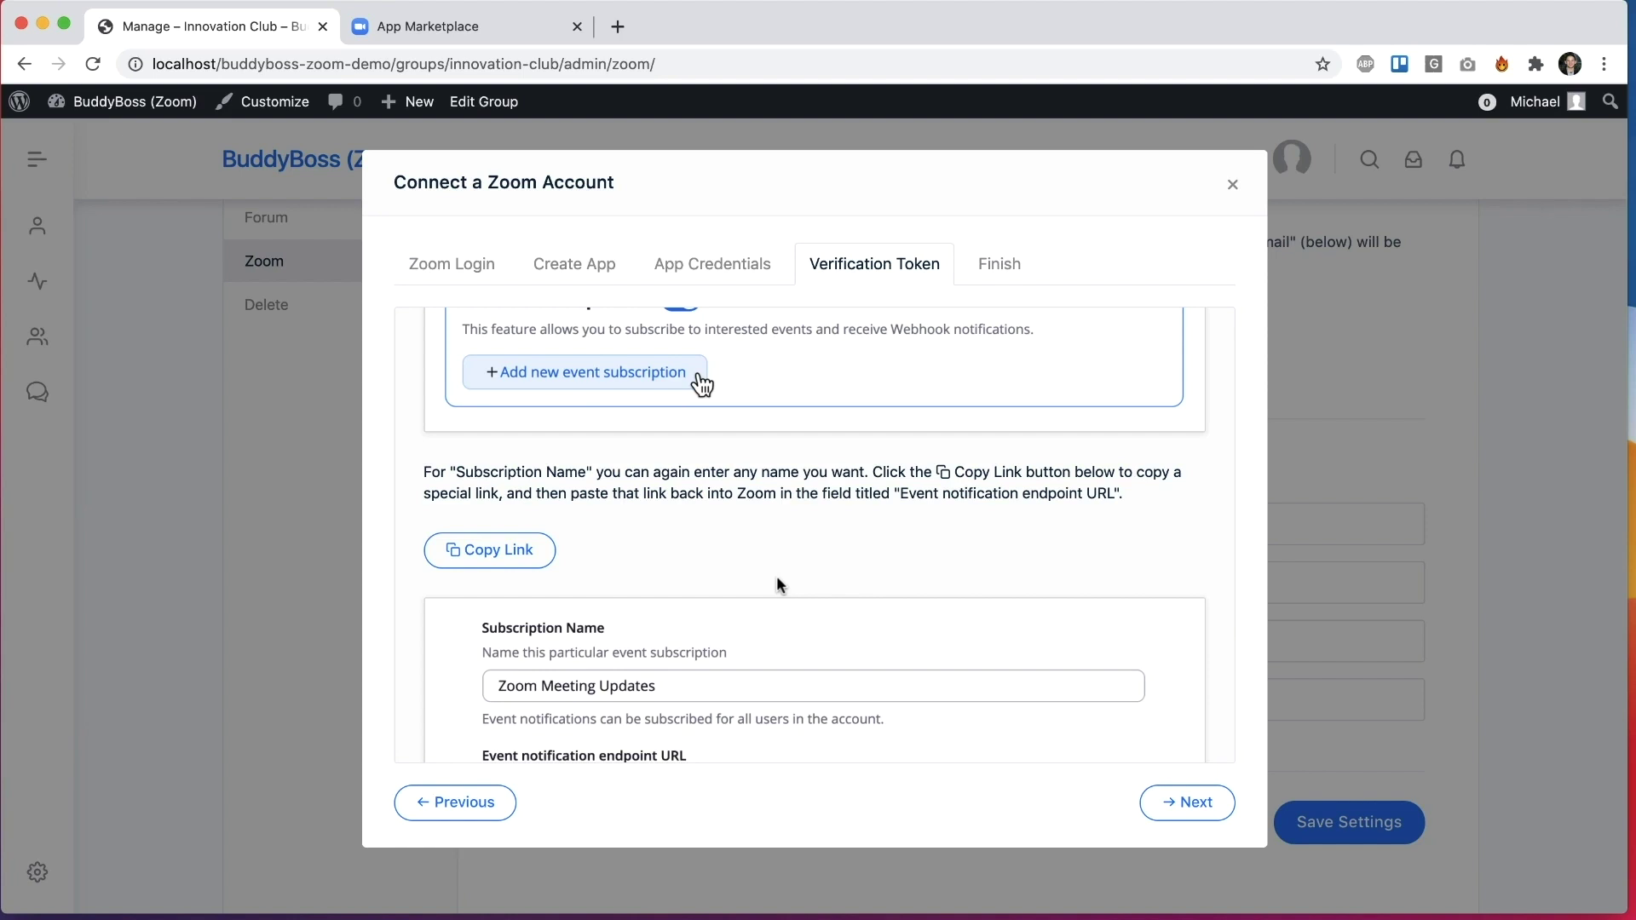
scroll(778, 583, down, 1)
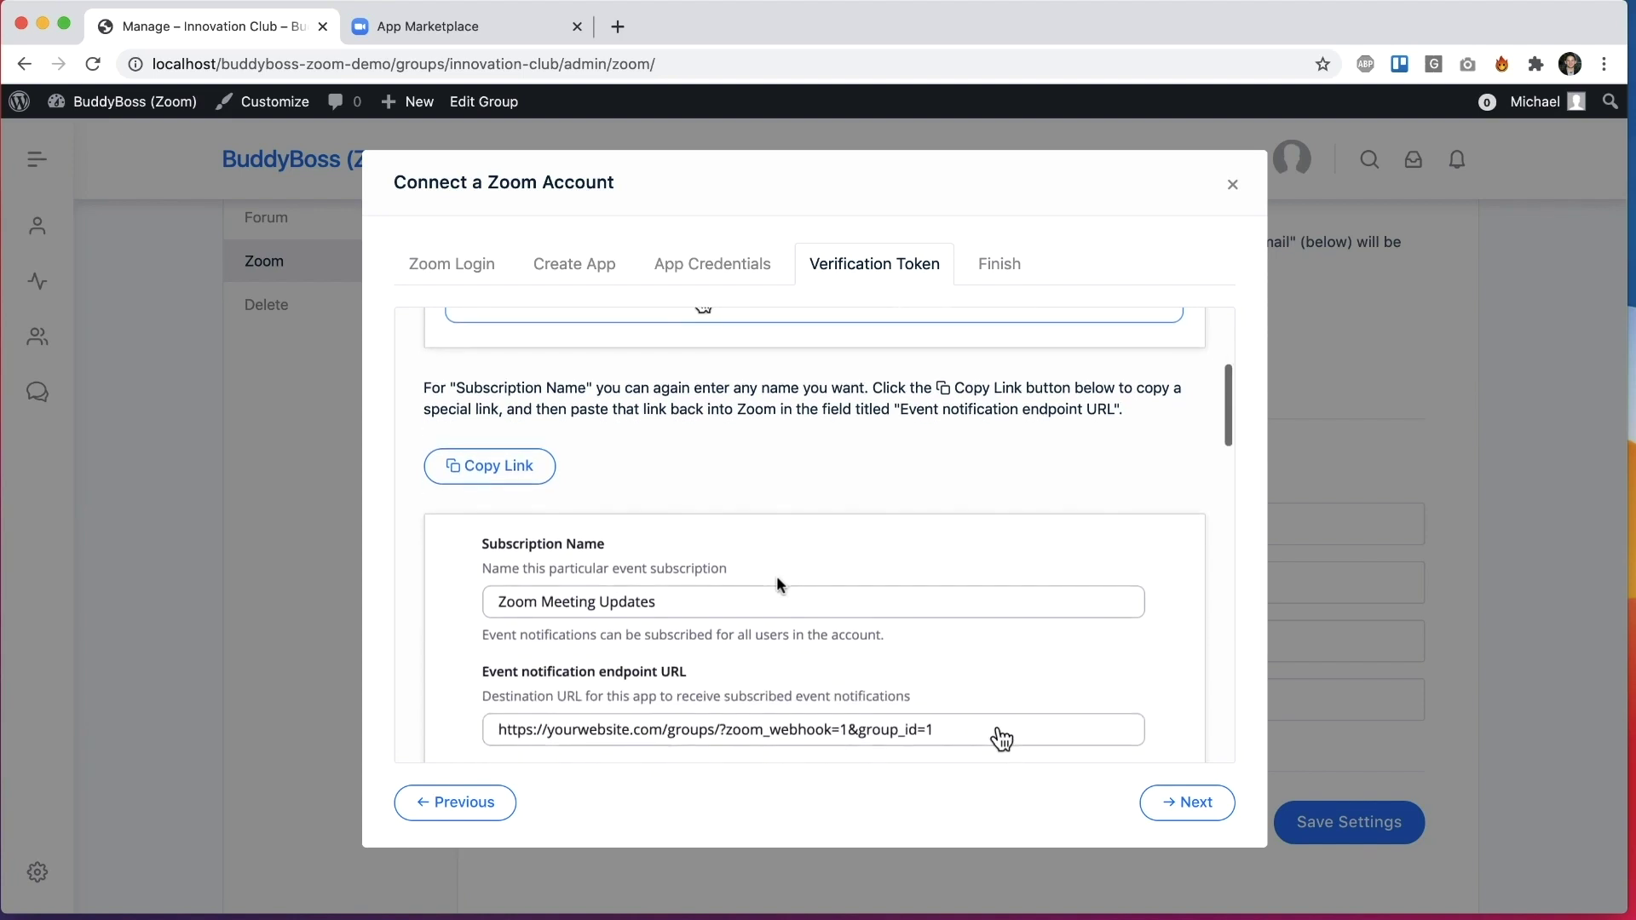
scroll(777, 582, up, 4)
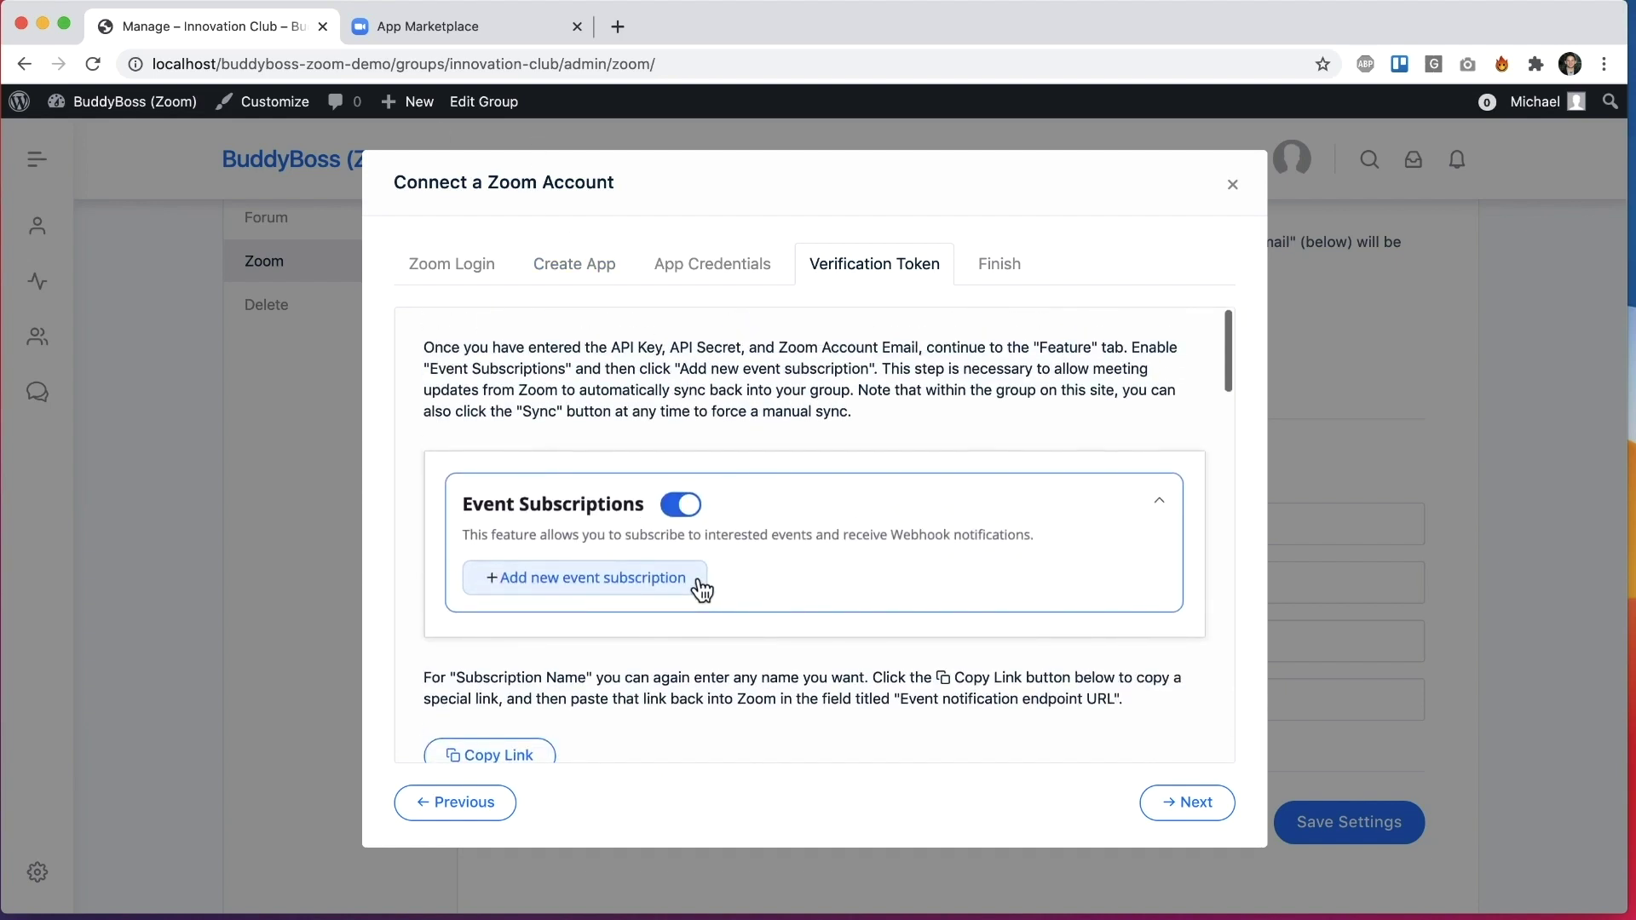
click(487, 34)
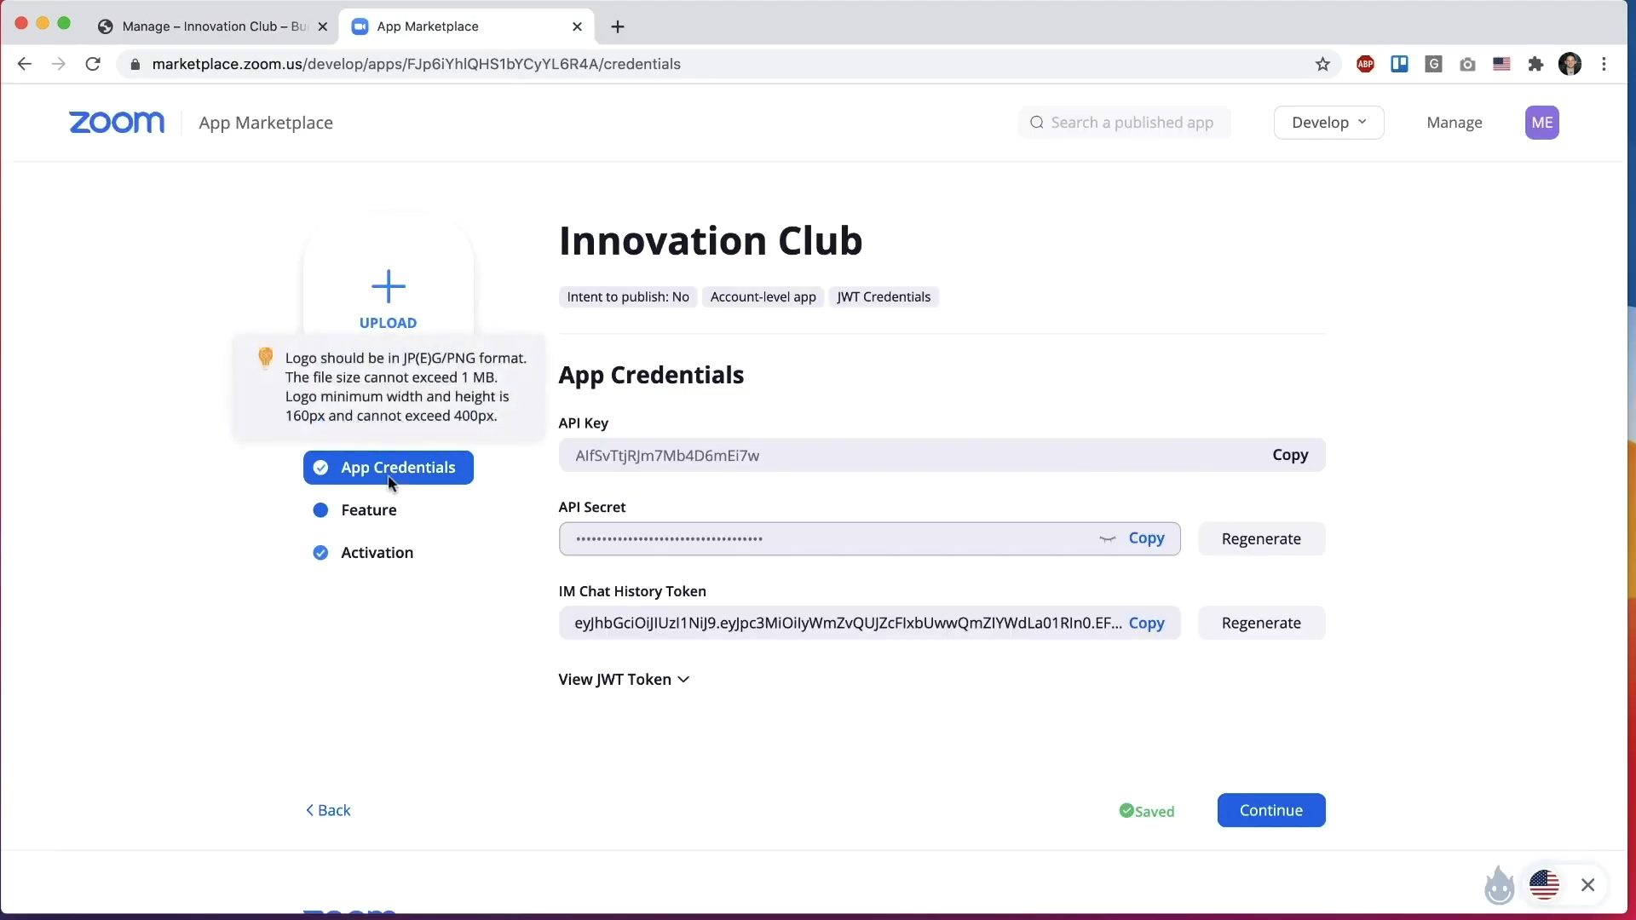
Step: Turn on Event Subscriptions in the app's Feature settings
click(387, 501)
click(803, 446)
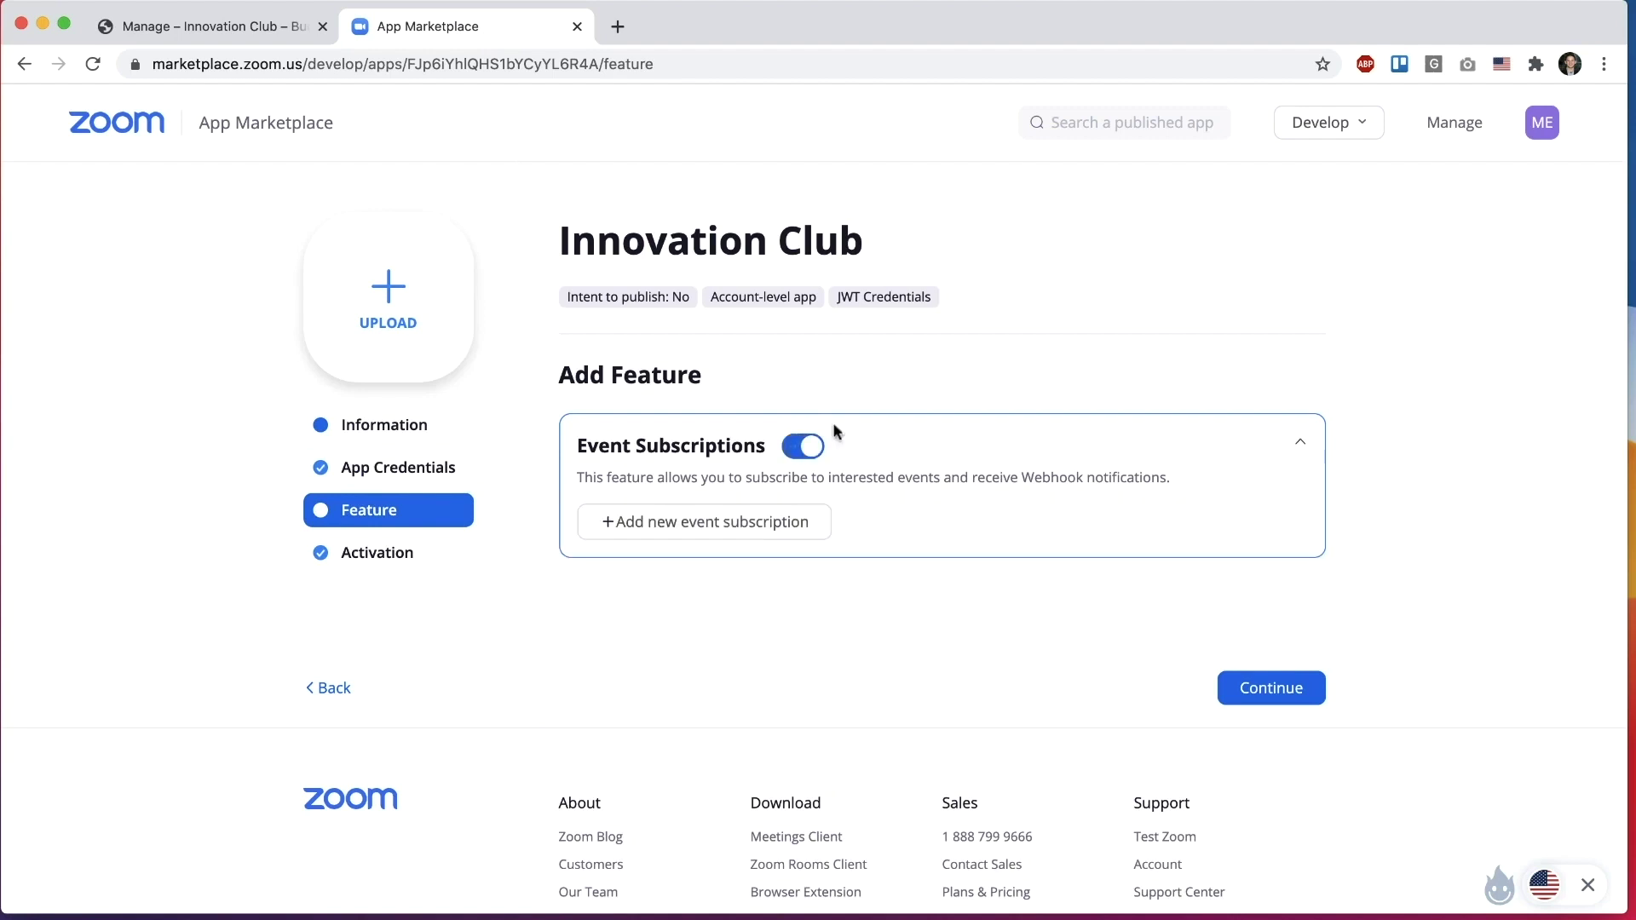
scroll(908, 460, down, 1)
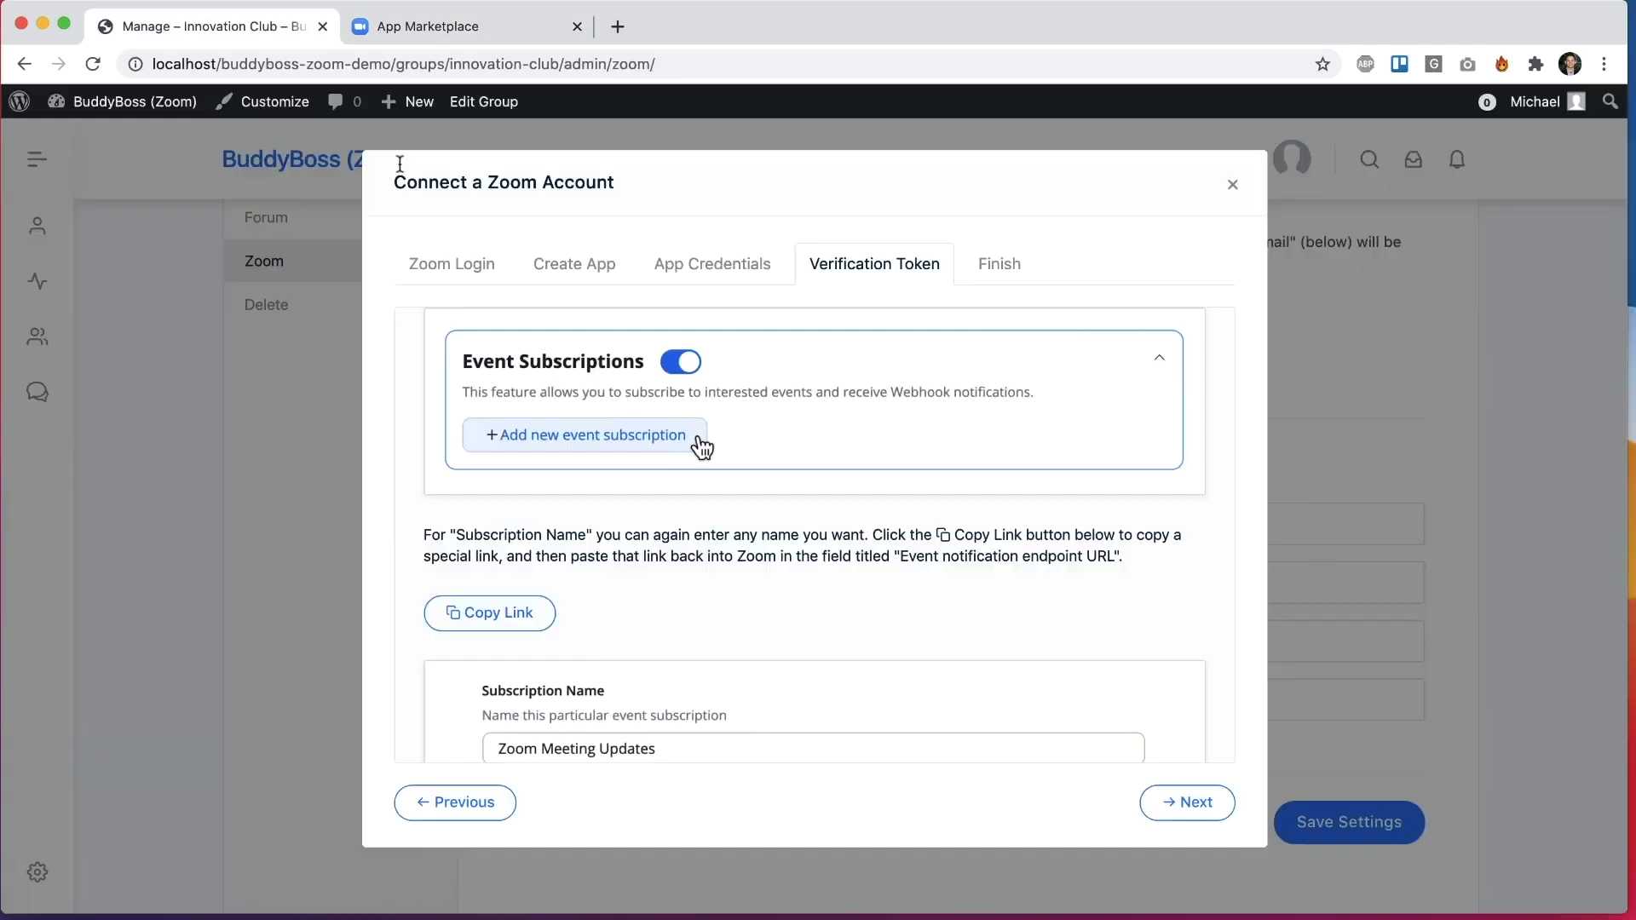
scroll(731, 426, down, 3)
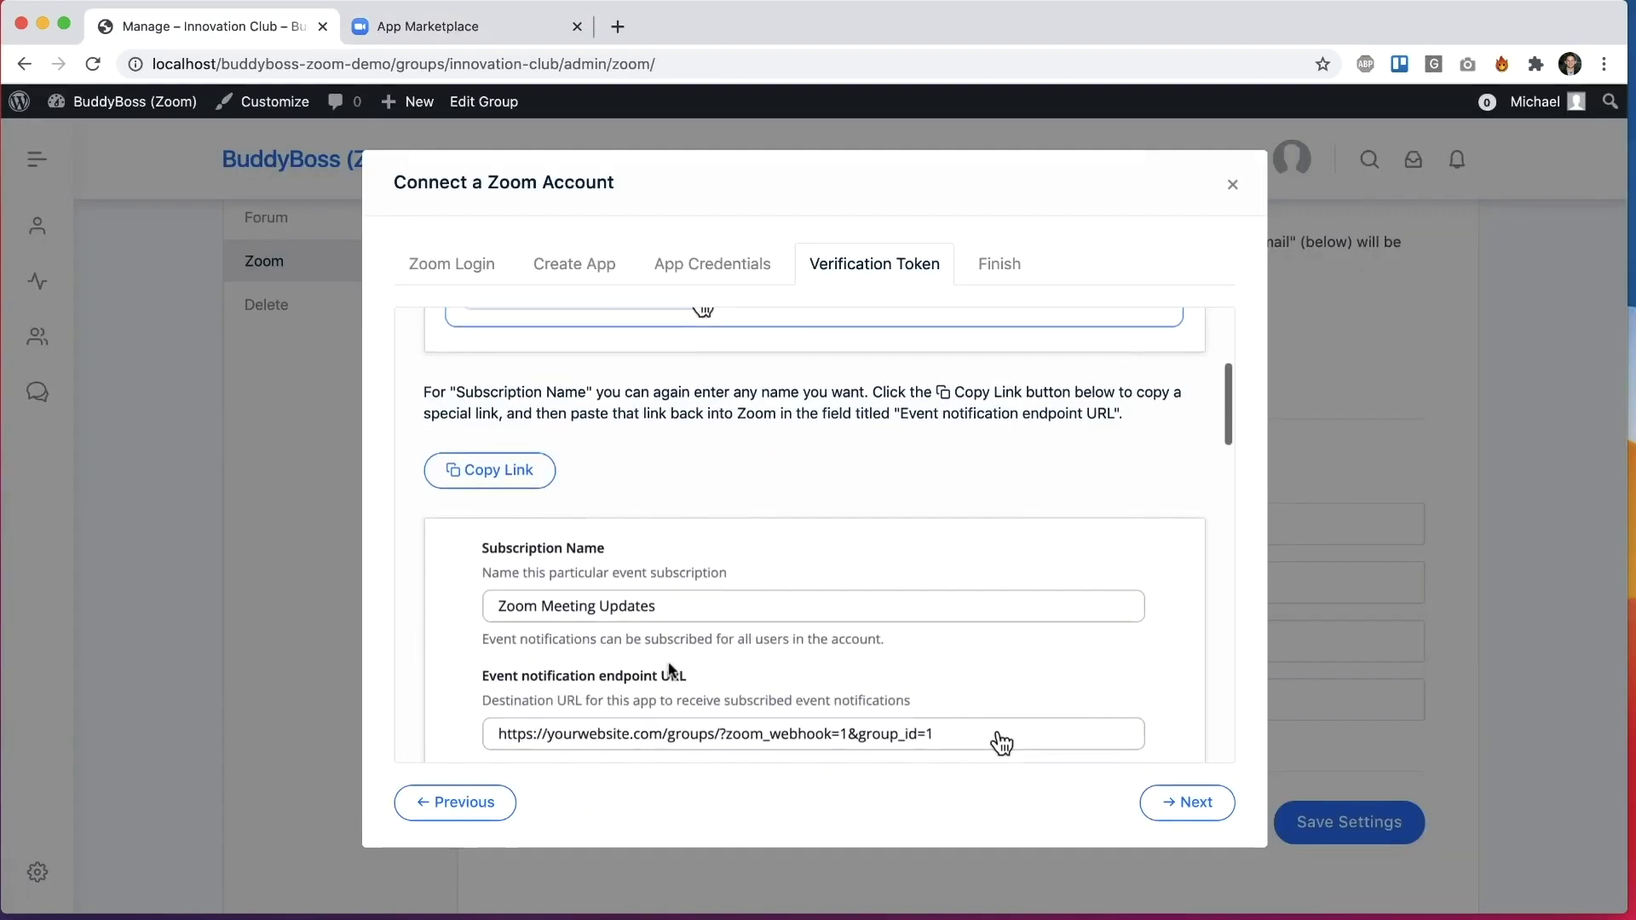
scroll(734, 413, up, 1)
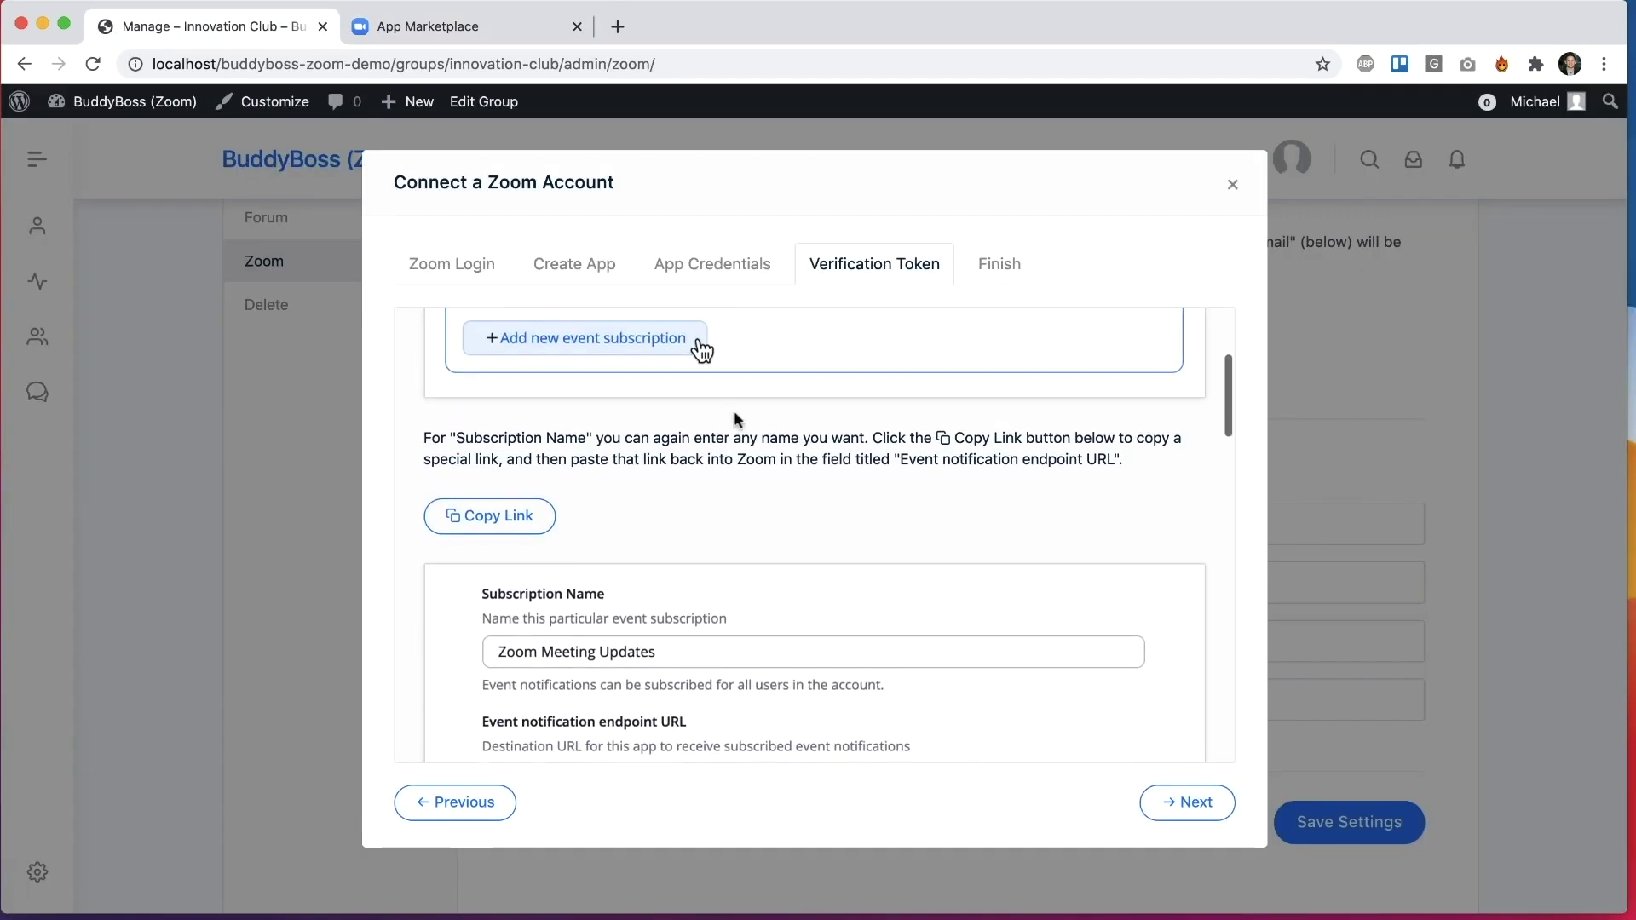
Step: Name the new event subscription 'Zoom Meeting'
click(456, 26)
click(678, 360)
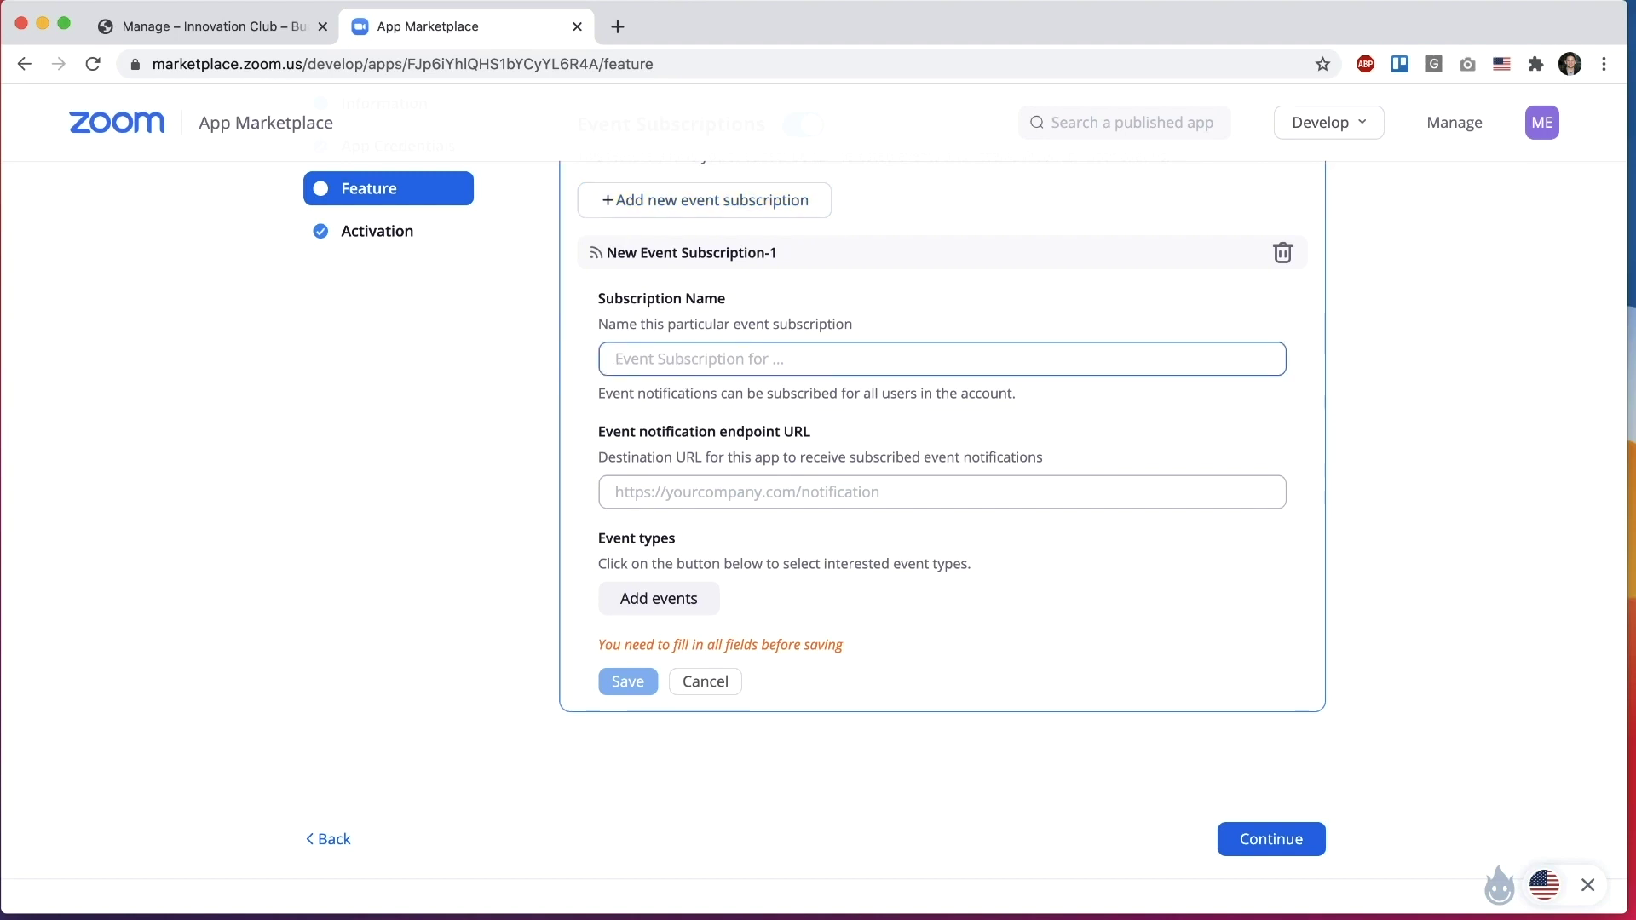
text(Zoom Meeting)
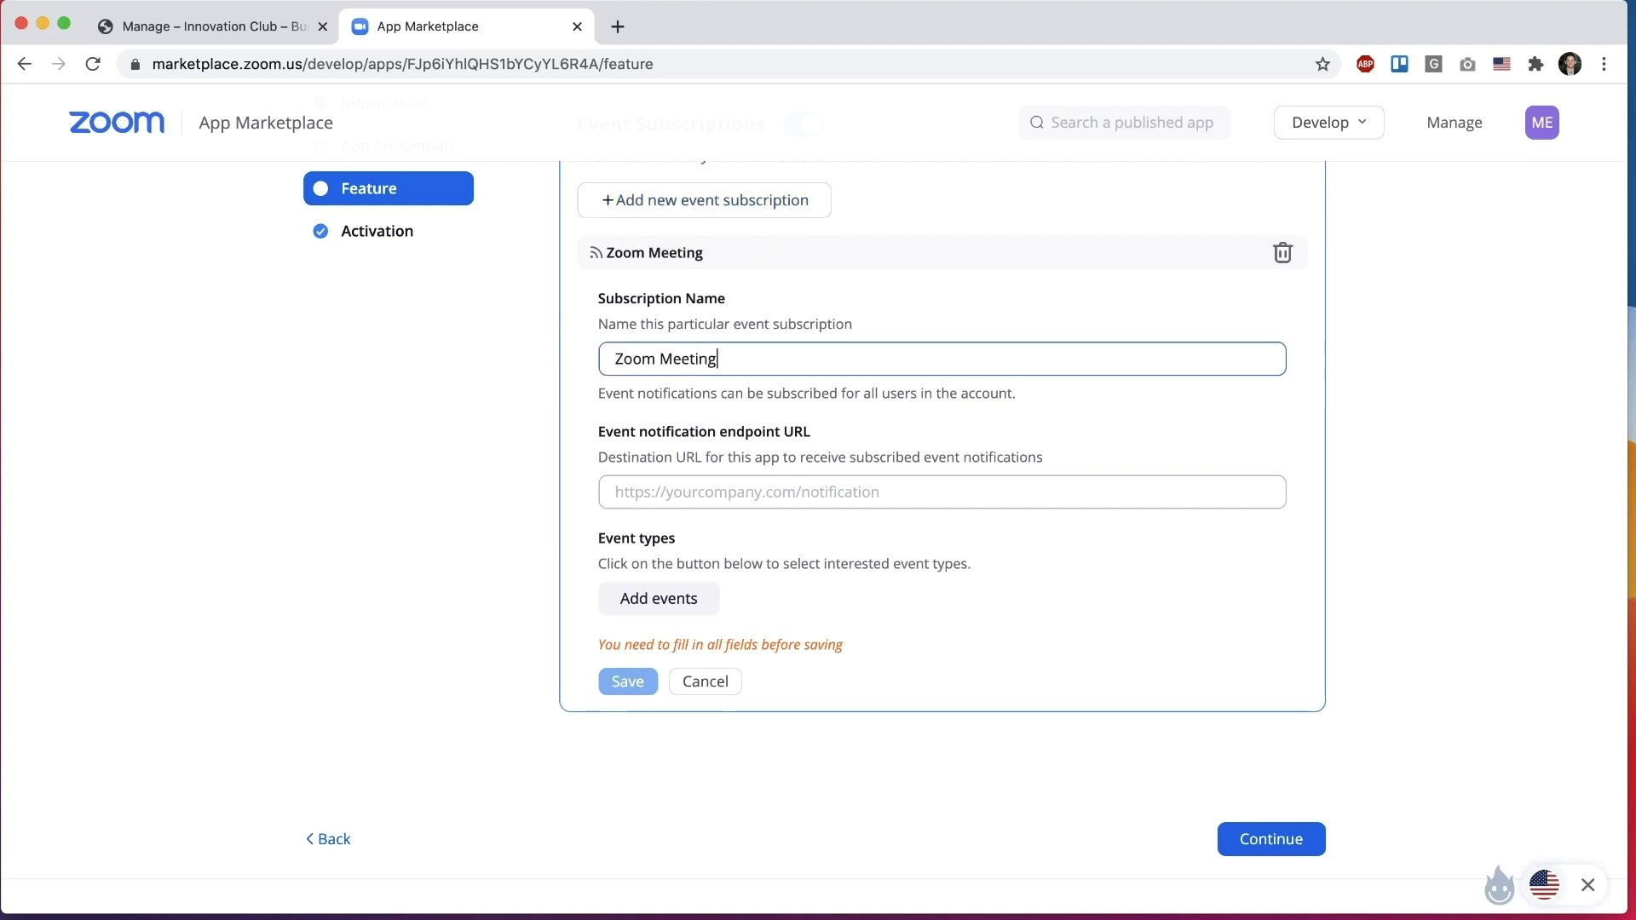
click(588, 487)
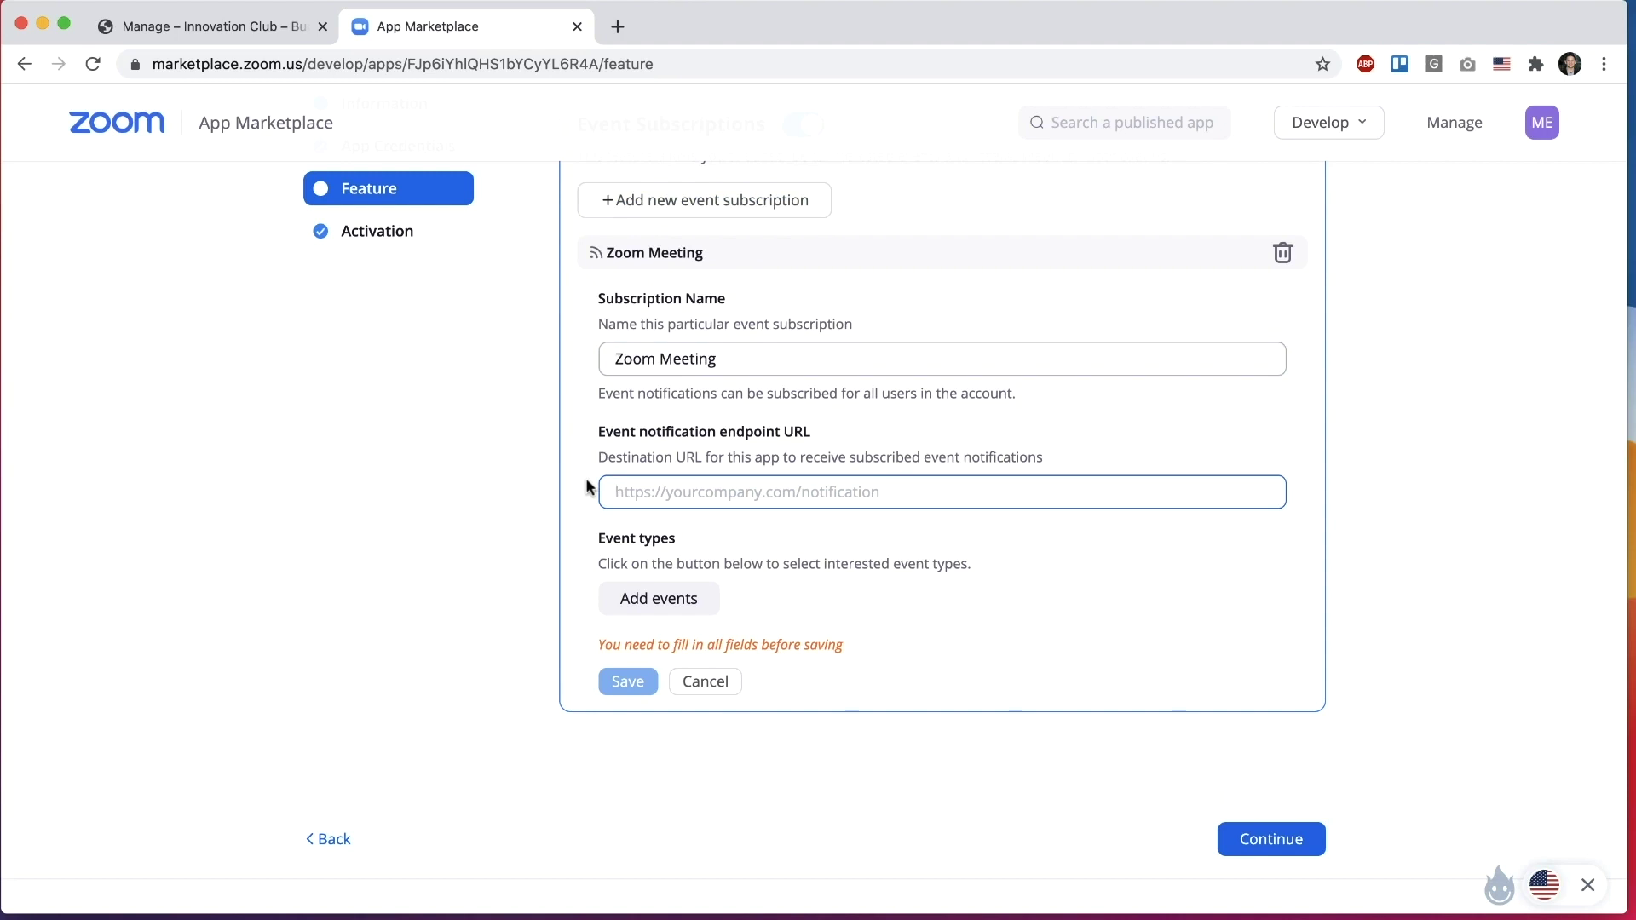
Step: Set the group's webhook link as the endpoint URL, save the subscription, and copy the verification token
click(284, 28)
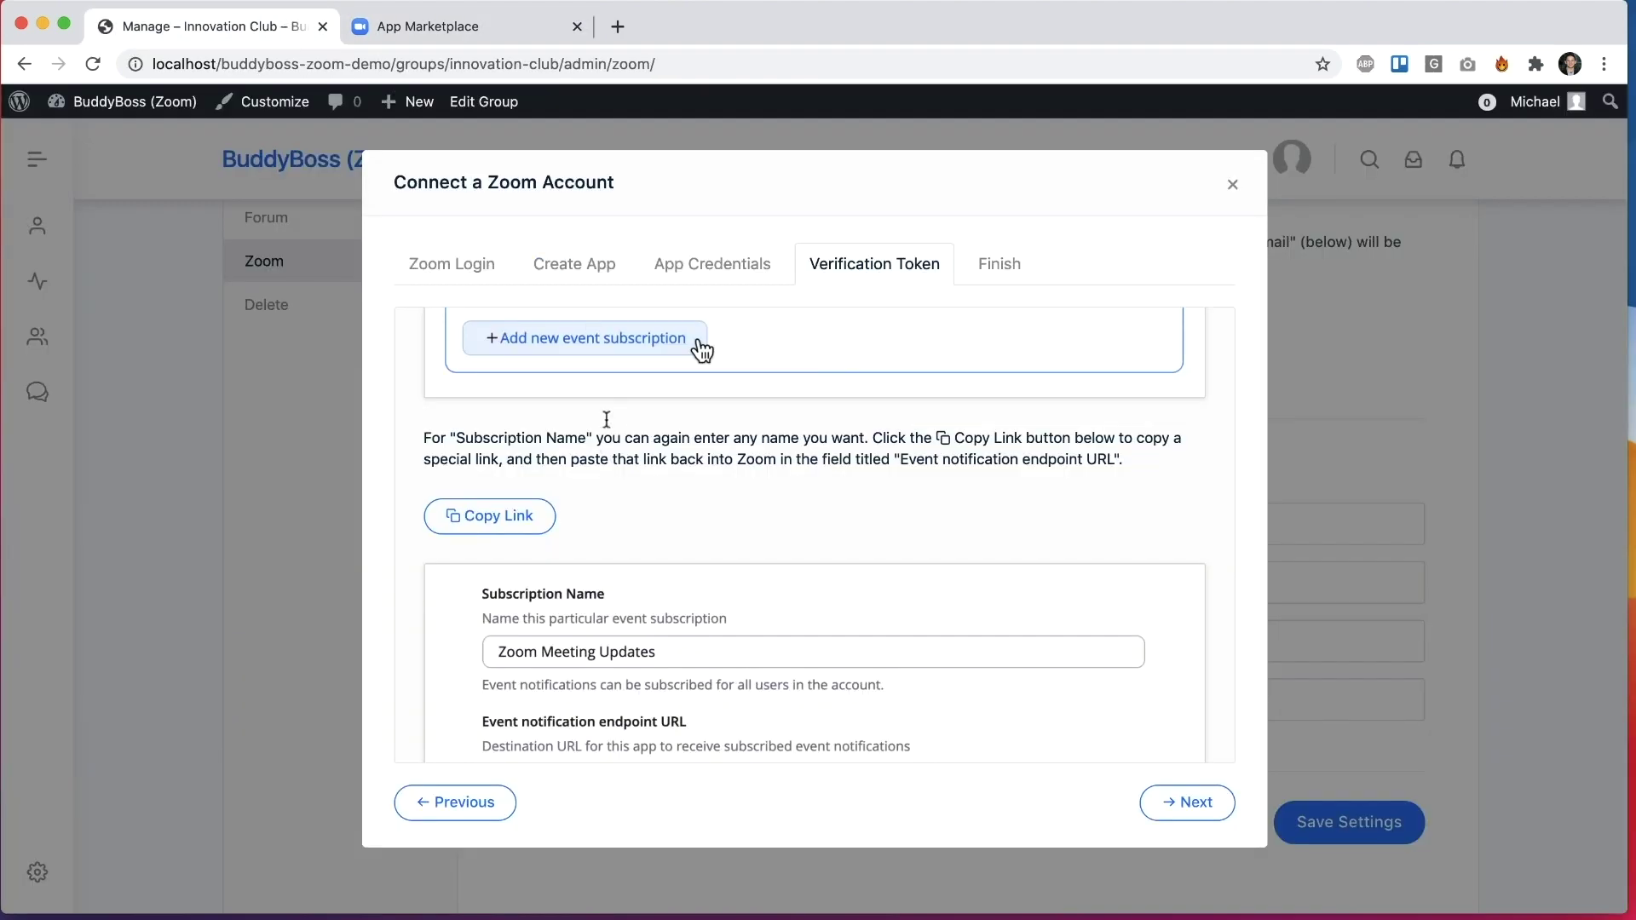
click(492, 516)
click(409, 27)
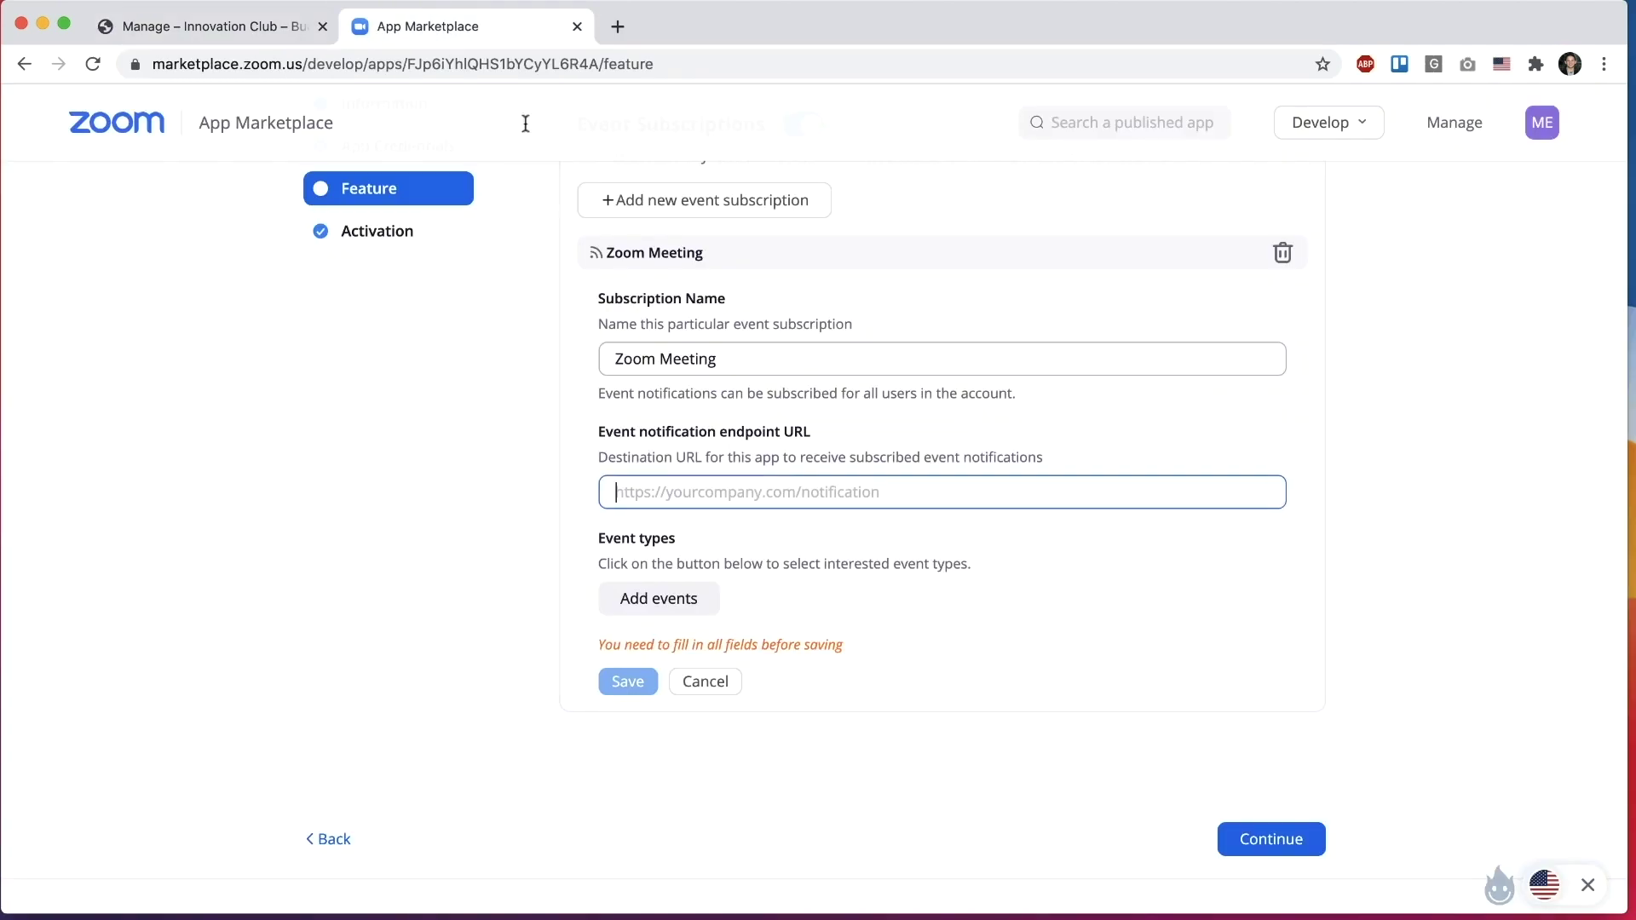
key(super+v)
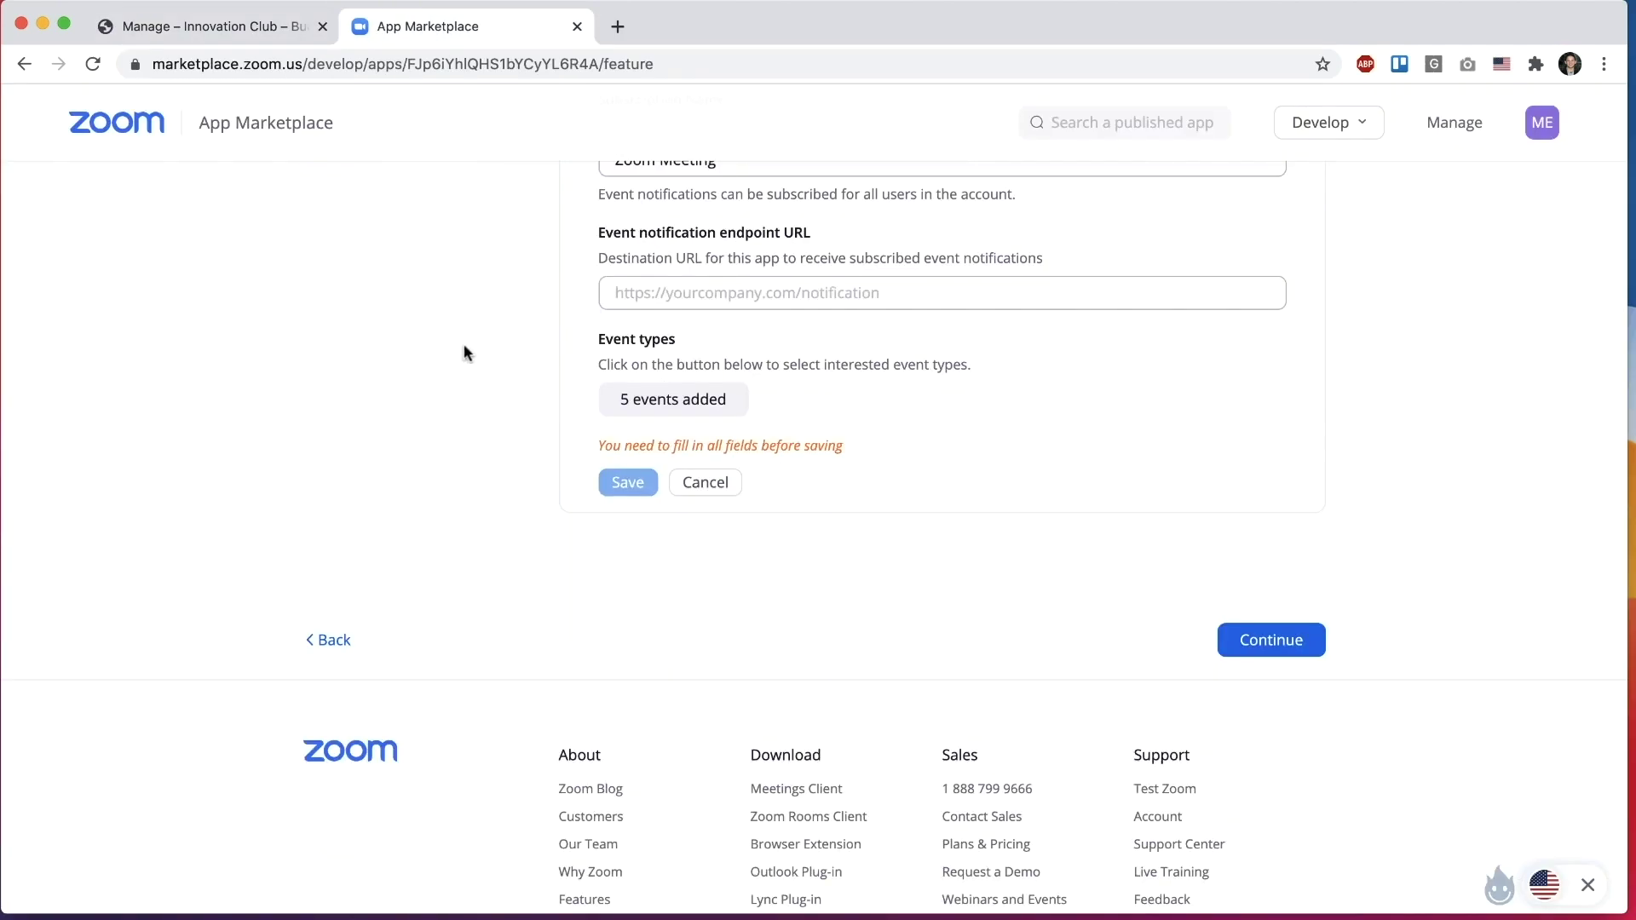
click(614, 293)
key(super+v)
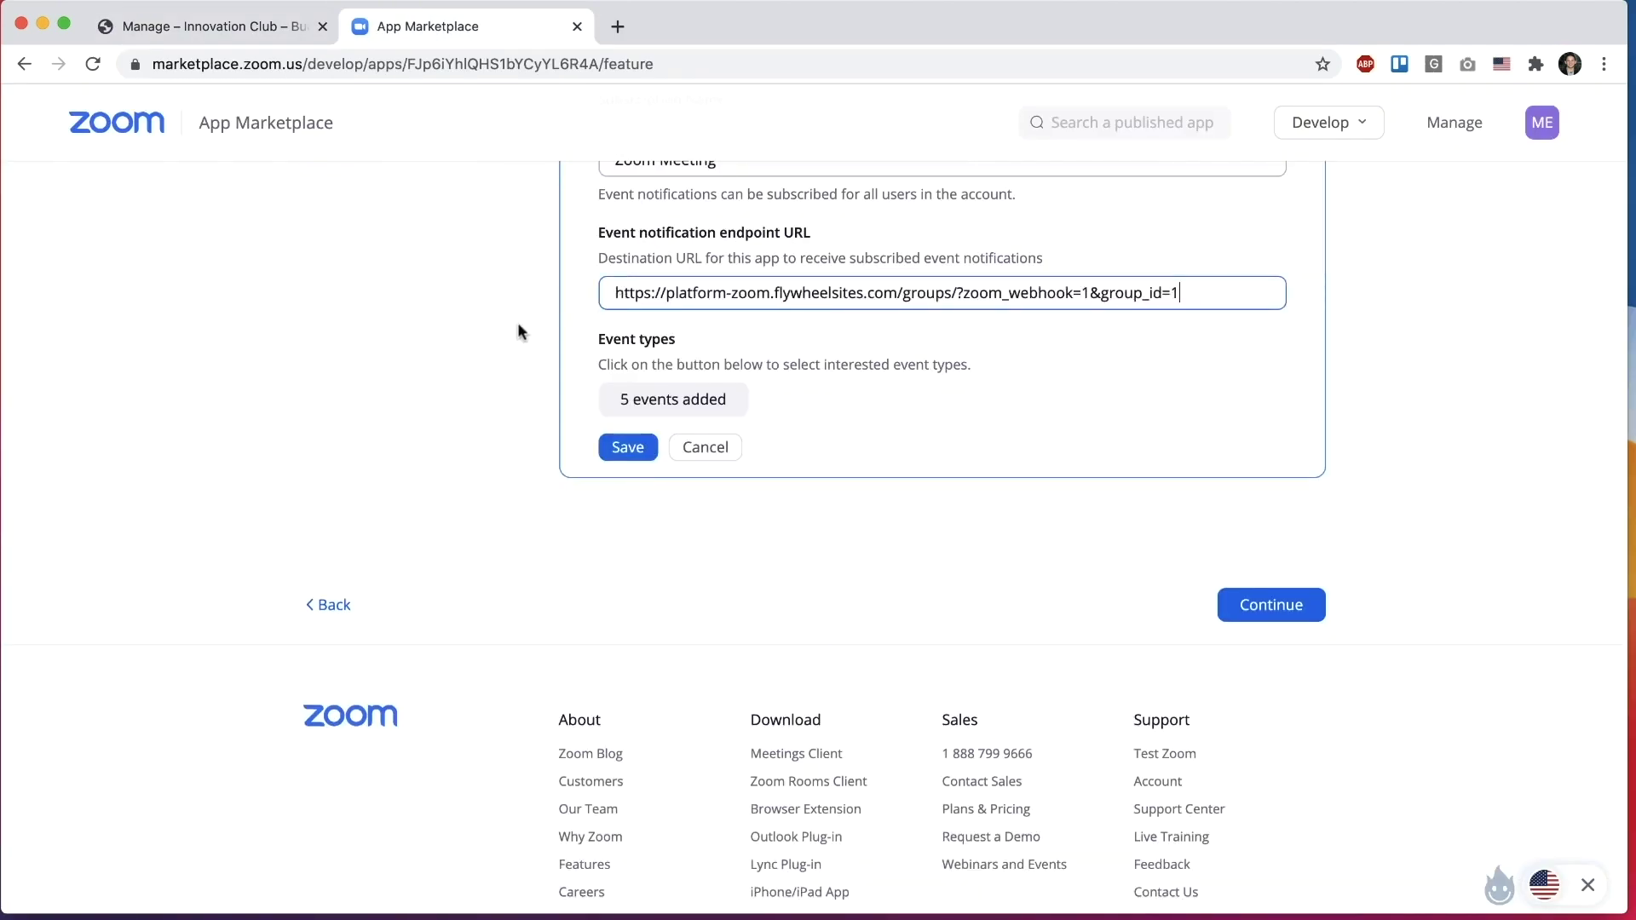
click(628, 448)
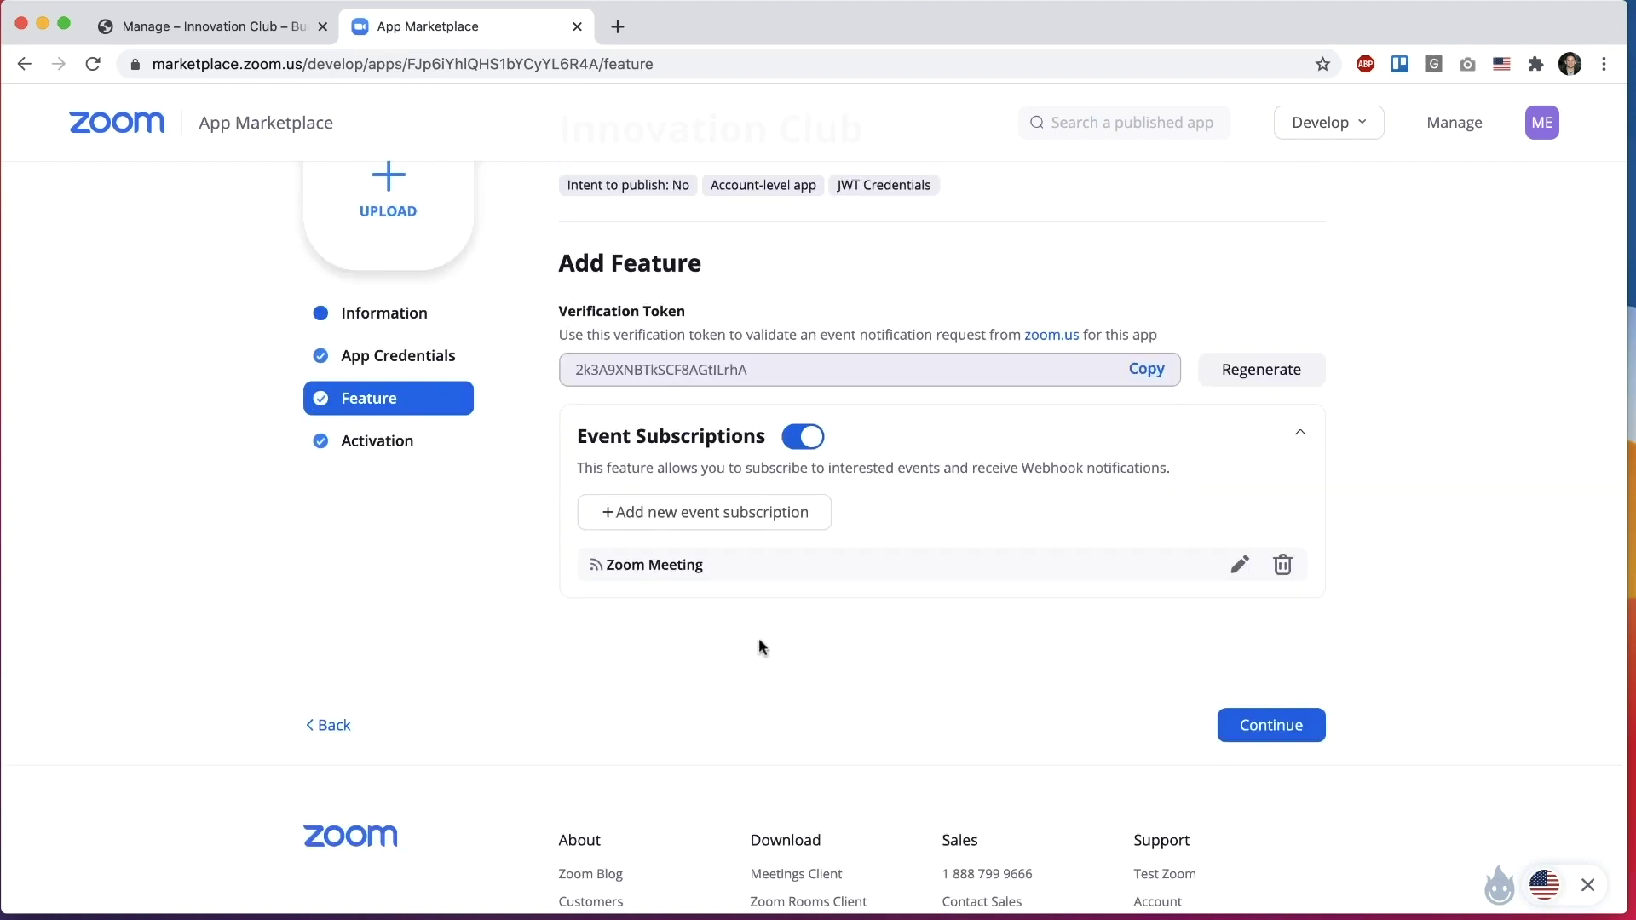
click(1145, 369)
Step: Paste the verification token into the wizard and advance to its final step
click(291, 24)
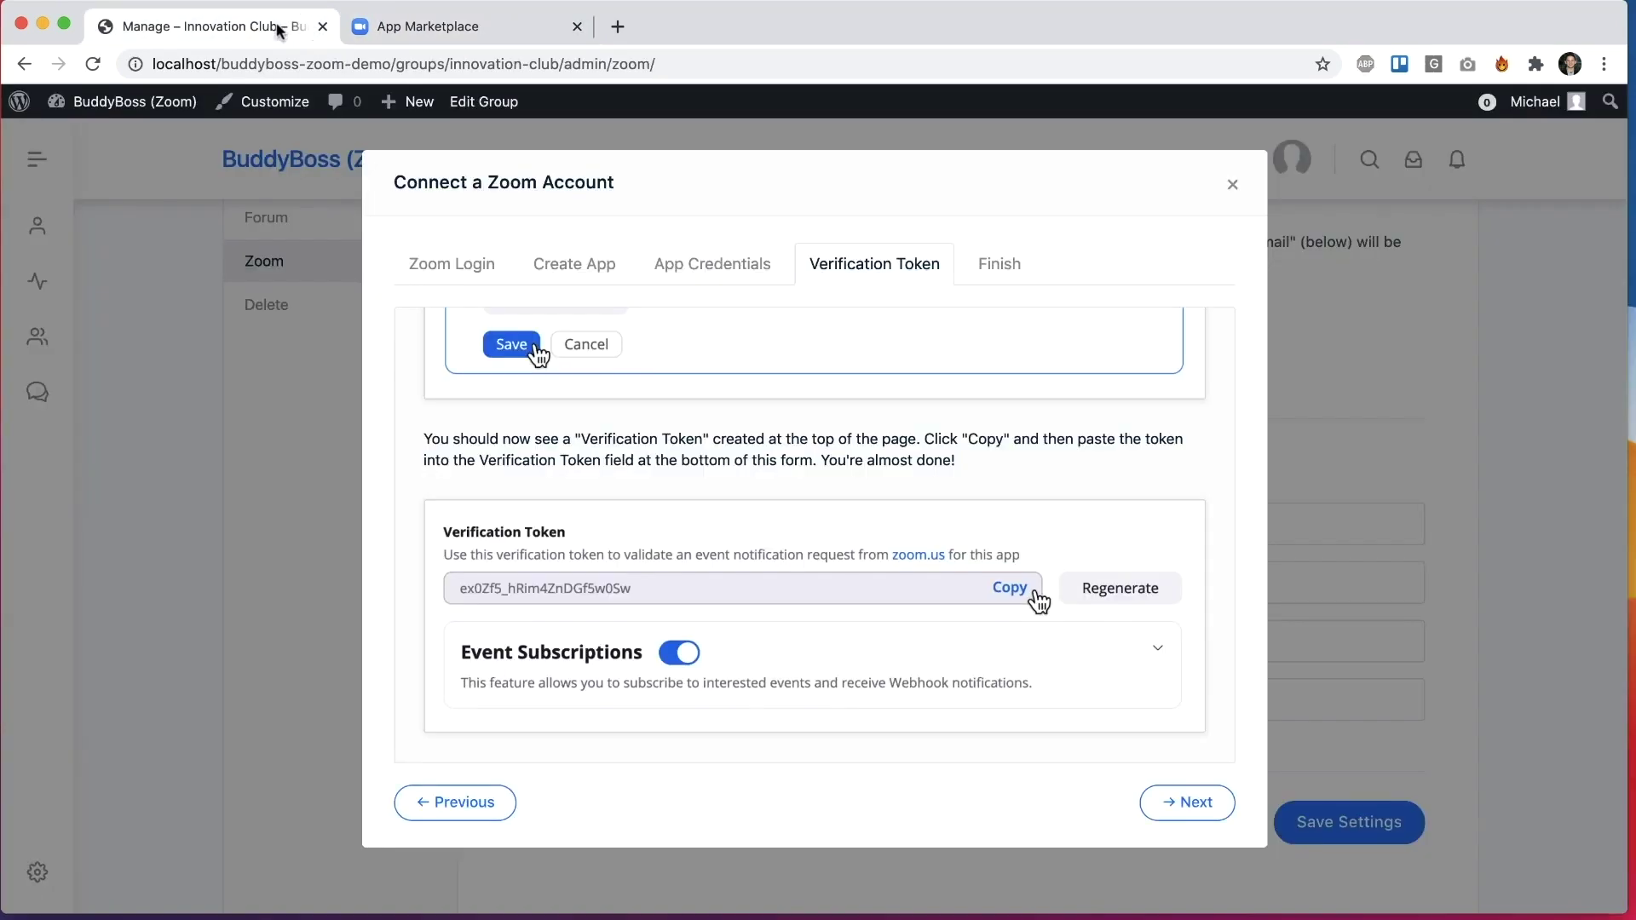
scroll(825, 682, down, 2)
click(810, 703)
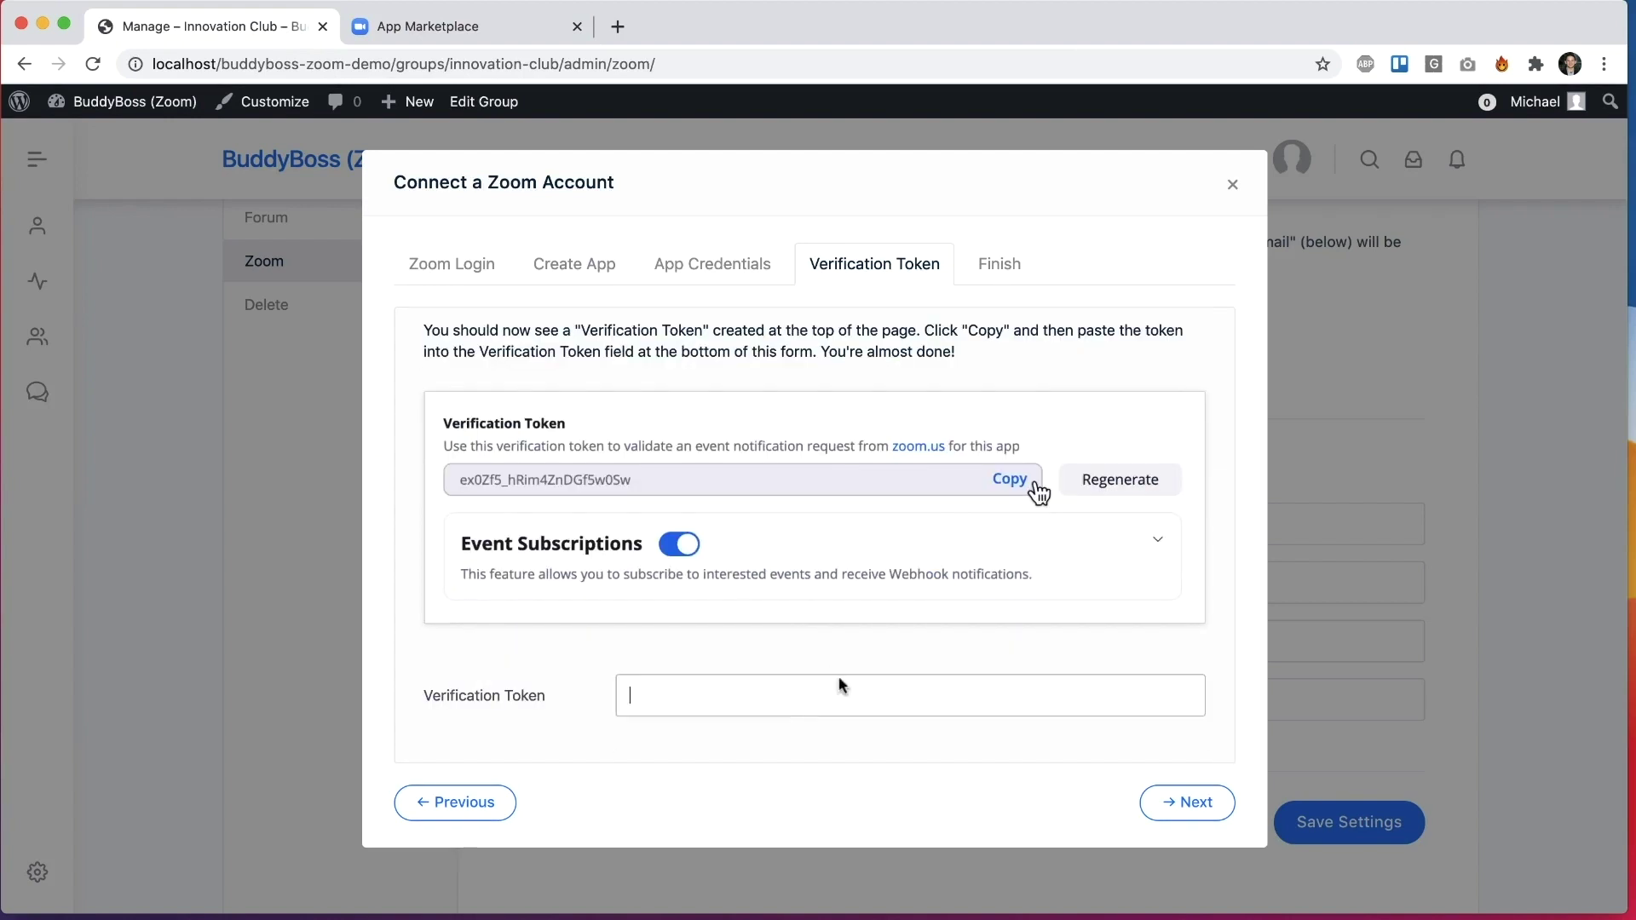
key(ctrl+v)
click(1180, 803)
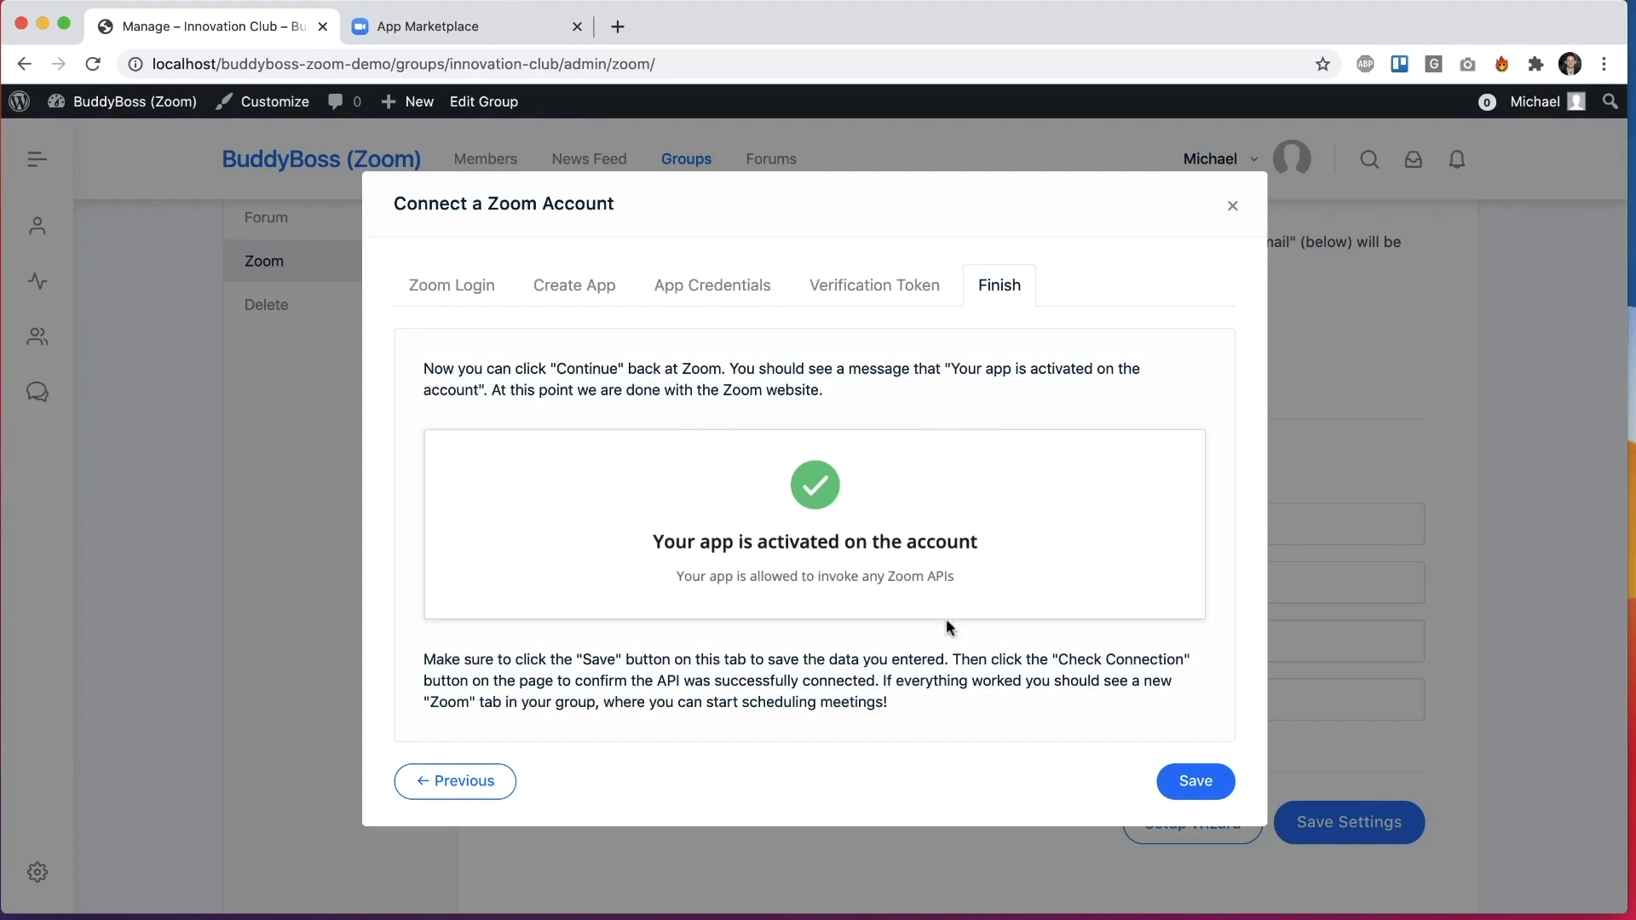
Step: Activate the Innovation Club app in Zoom, then save the group's Zoom connection in the wizard
click(442, 28)
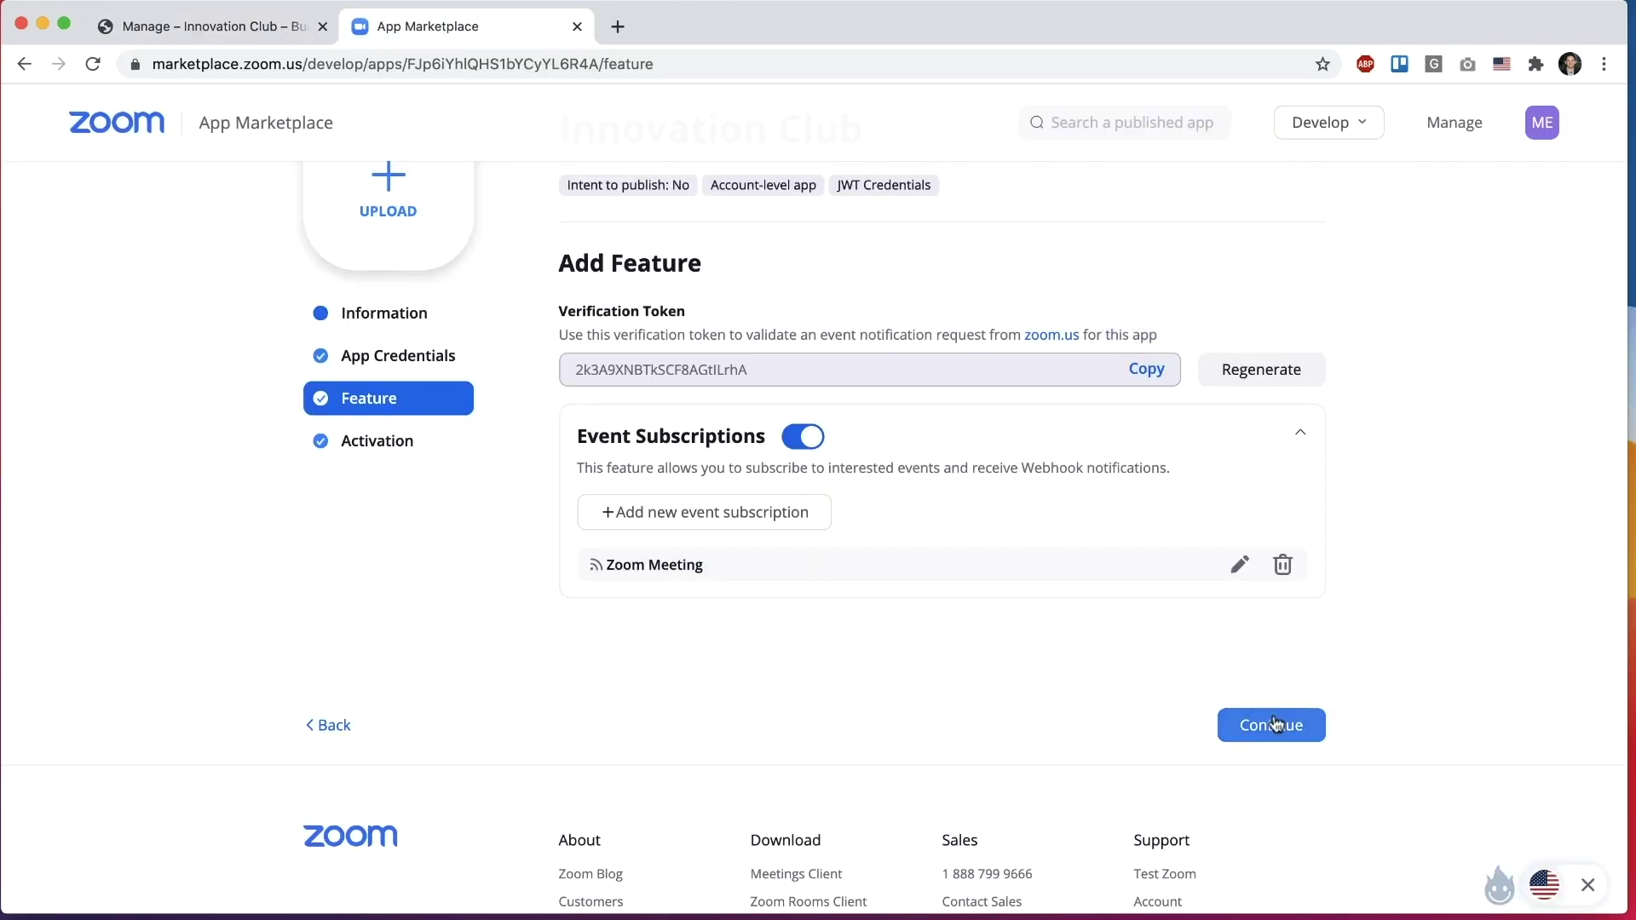
click(1266, 723)
drag(782, 496, 1098, 496)
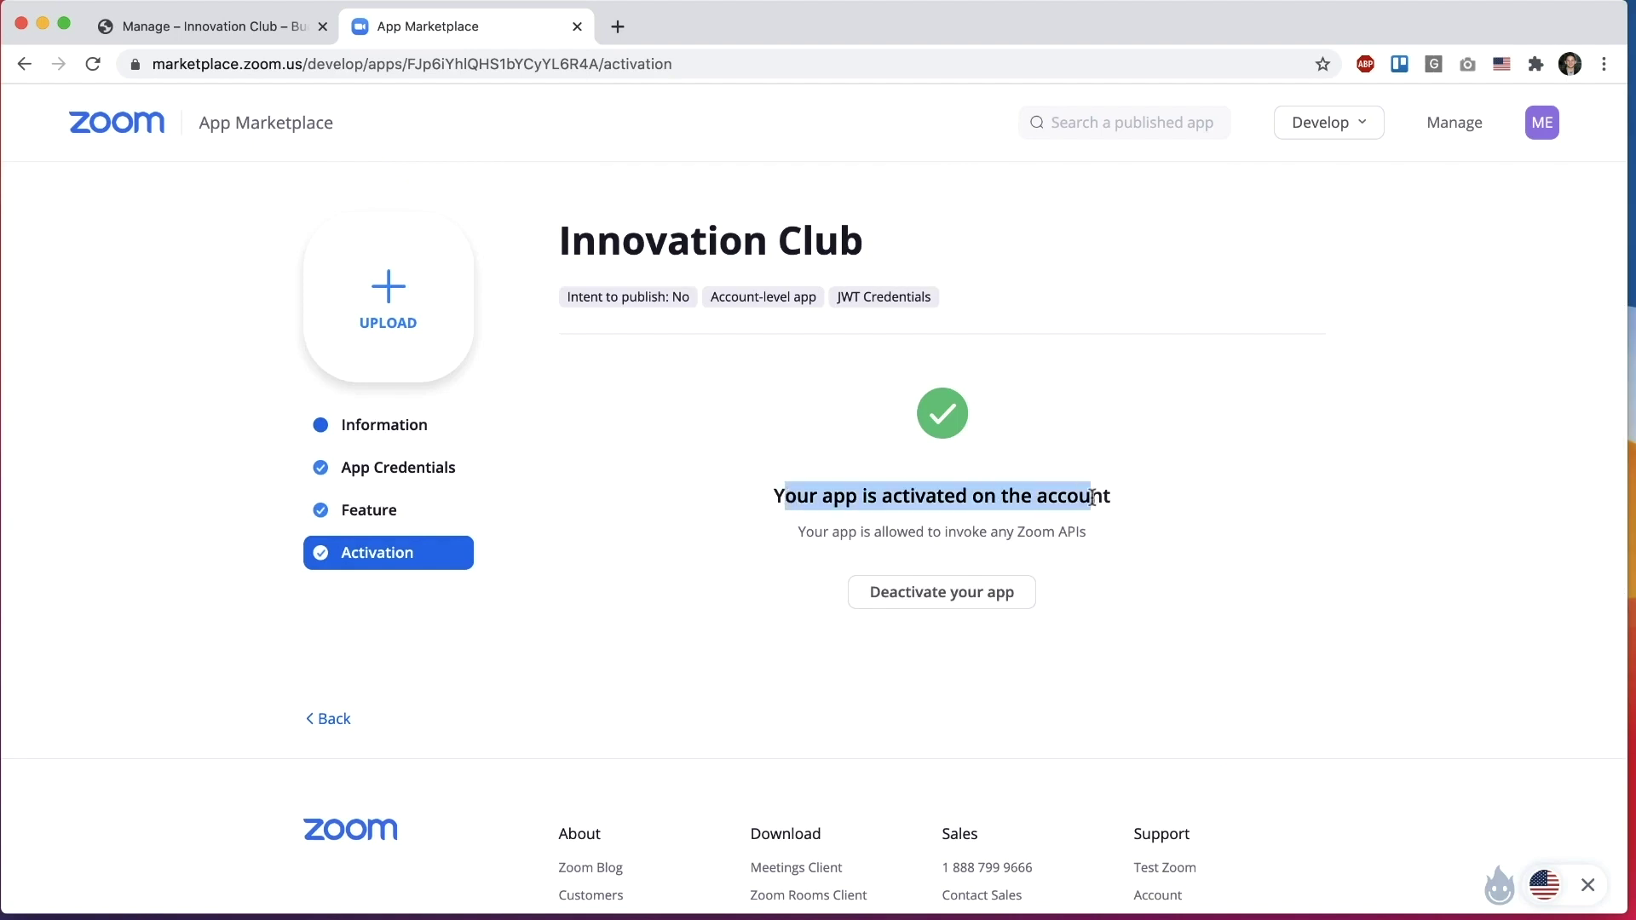
click(1192, 469)
click(252, 28)
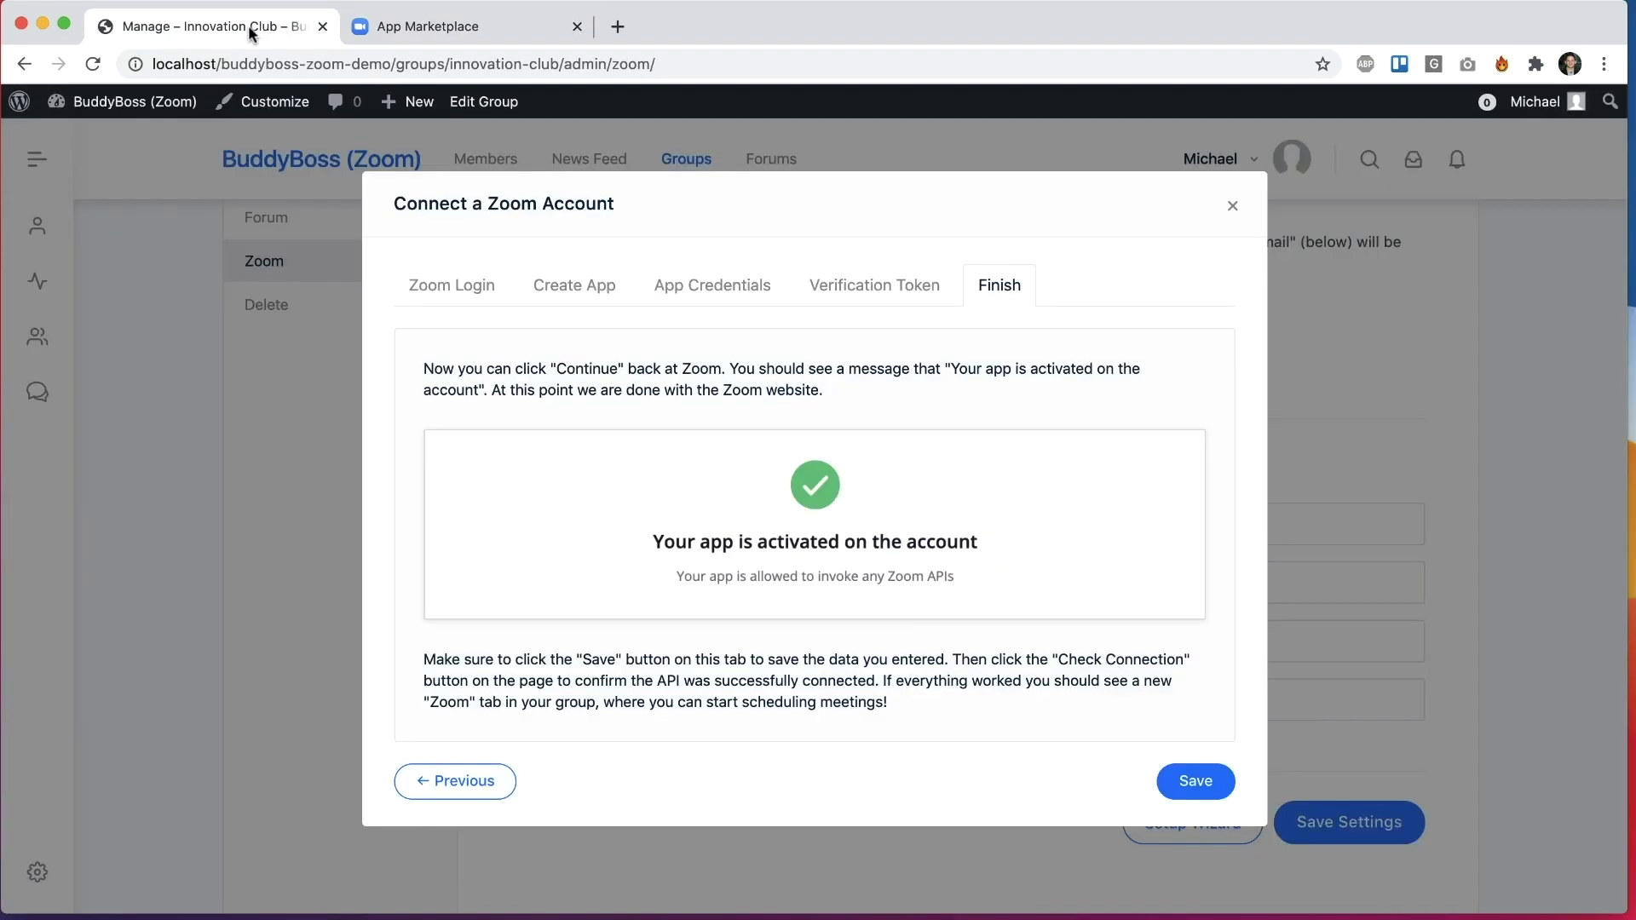
click(1209, 782)
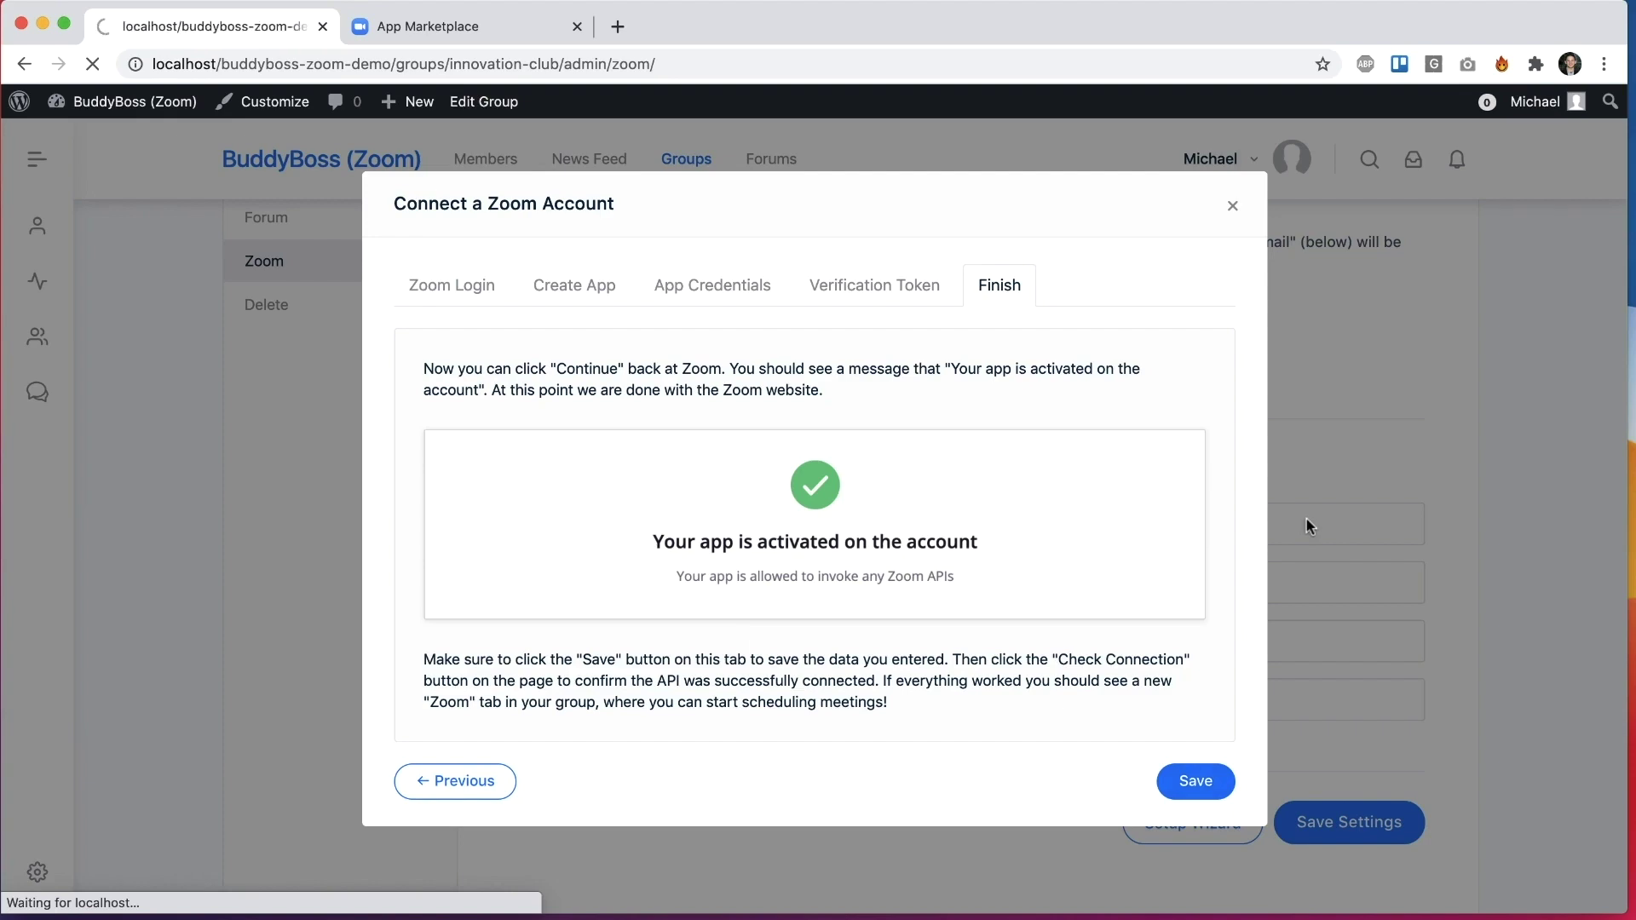
Step: Run Check Connection on the Zoom API Credentials and dismiss the success alert
scroll(1099, 631, down, 5)
scroll(1099, 631, down, 7)
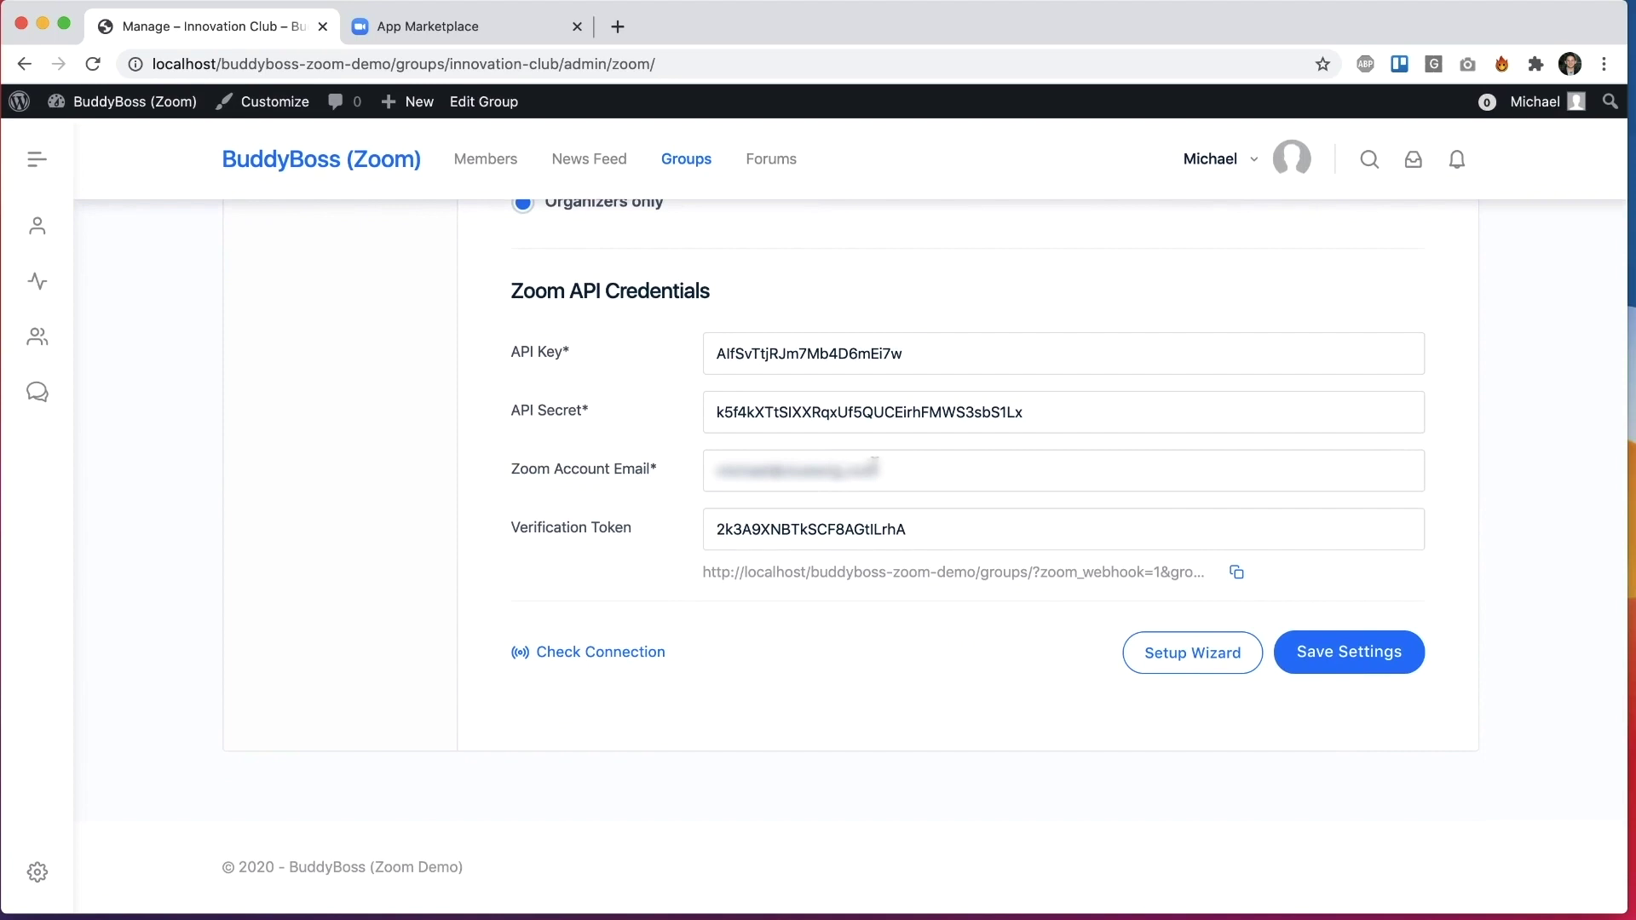
click(599, 653)
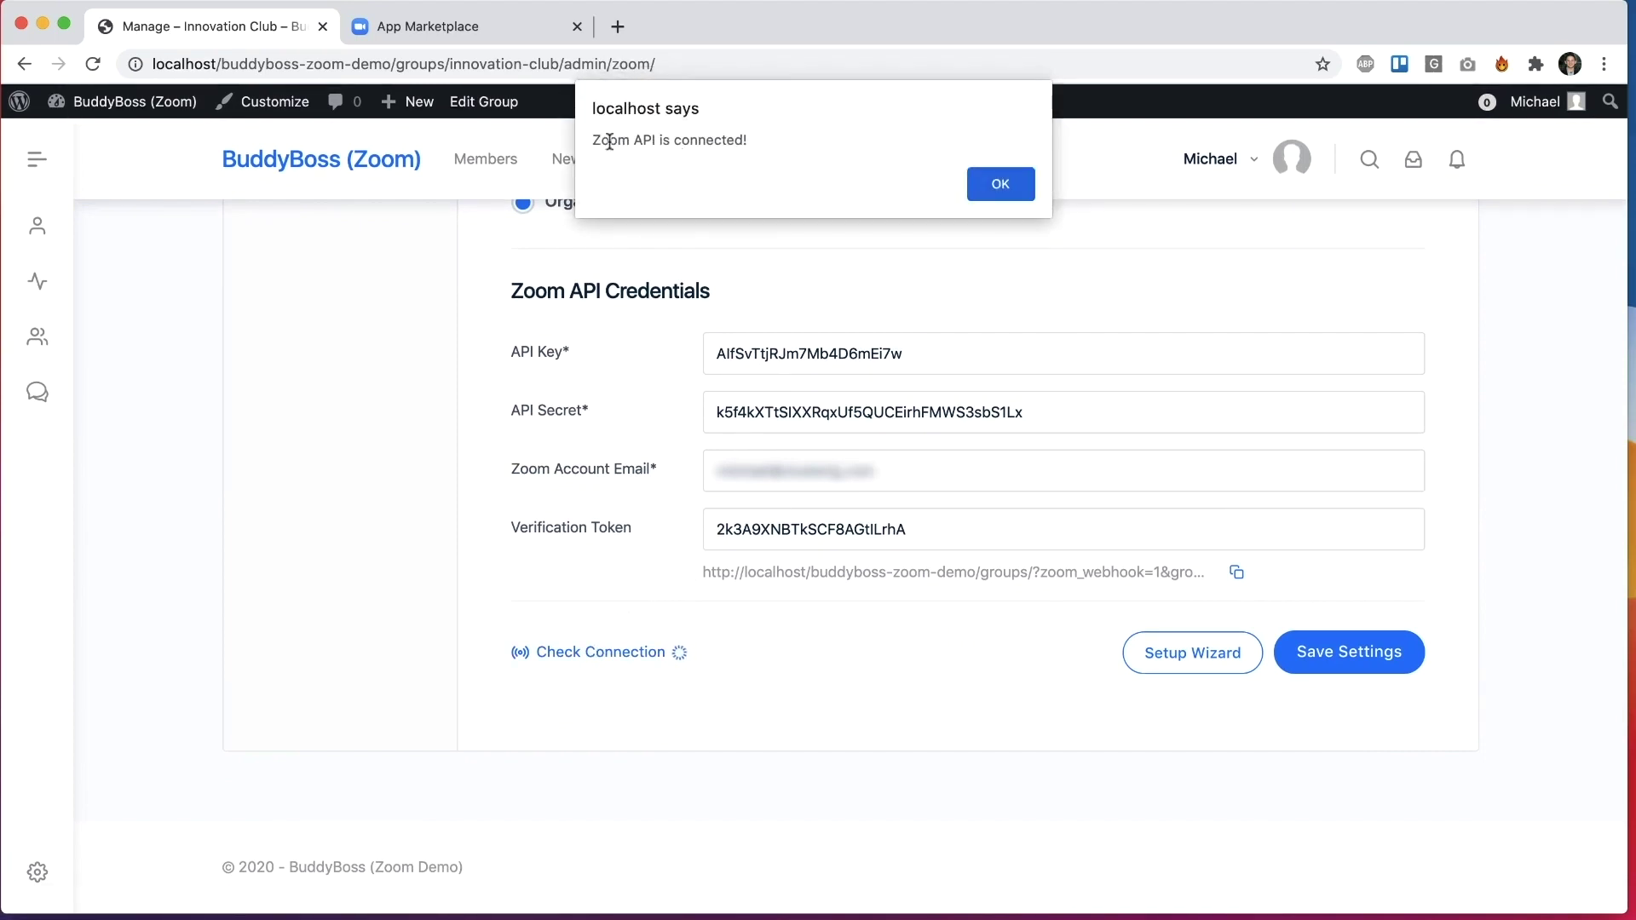
drag(606, 136, 749, 136)
click(1001, 183)
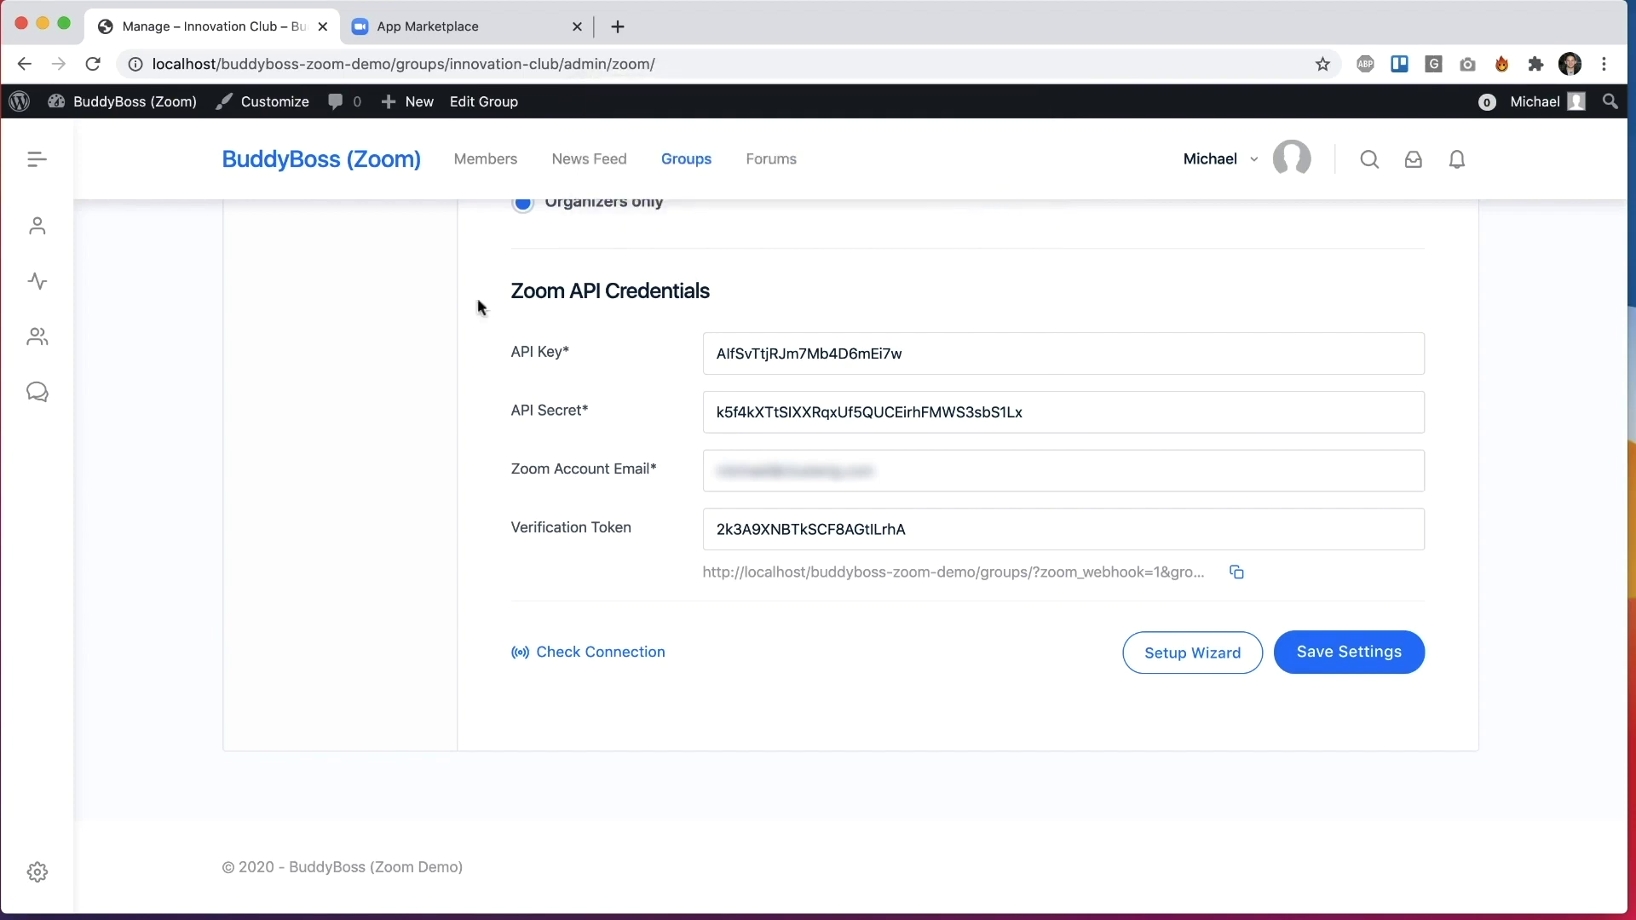
scroll(657, 495, up, 12)
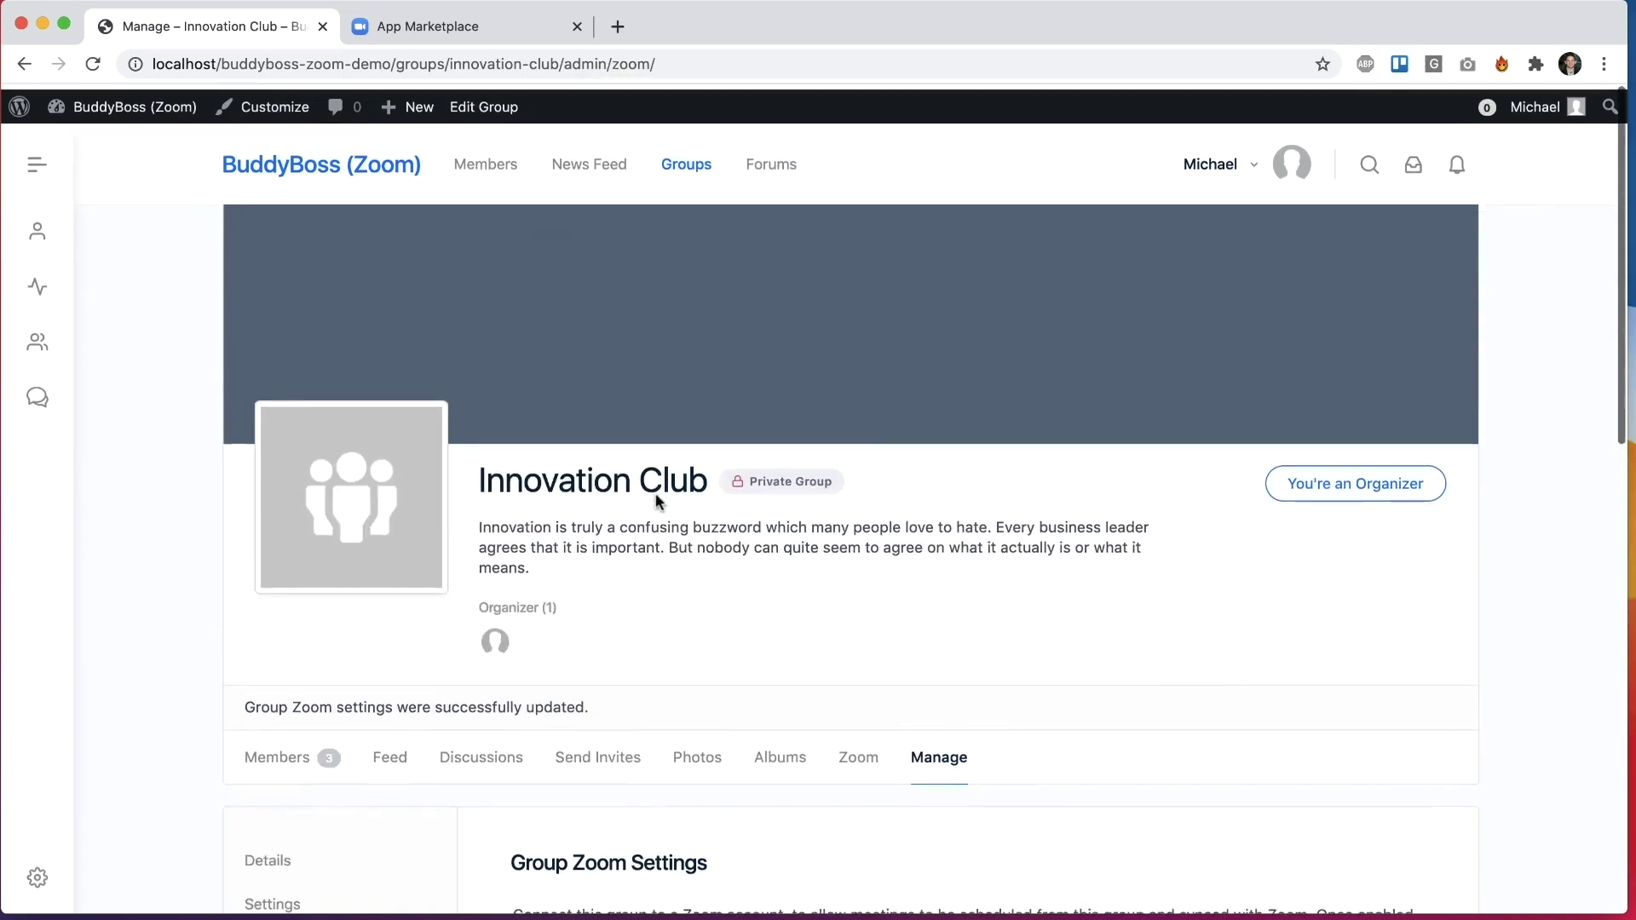
scroll(656, 495, down, 3)
Step: Start a new group meeting titled 'Friday Update Meeting' with description 'We will meet on Friday to discuss our.'
click(869, 530)
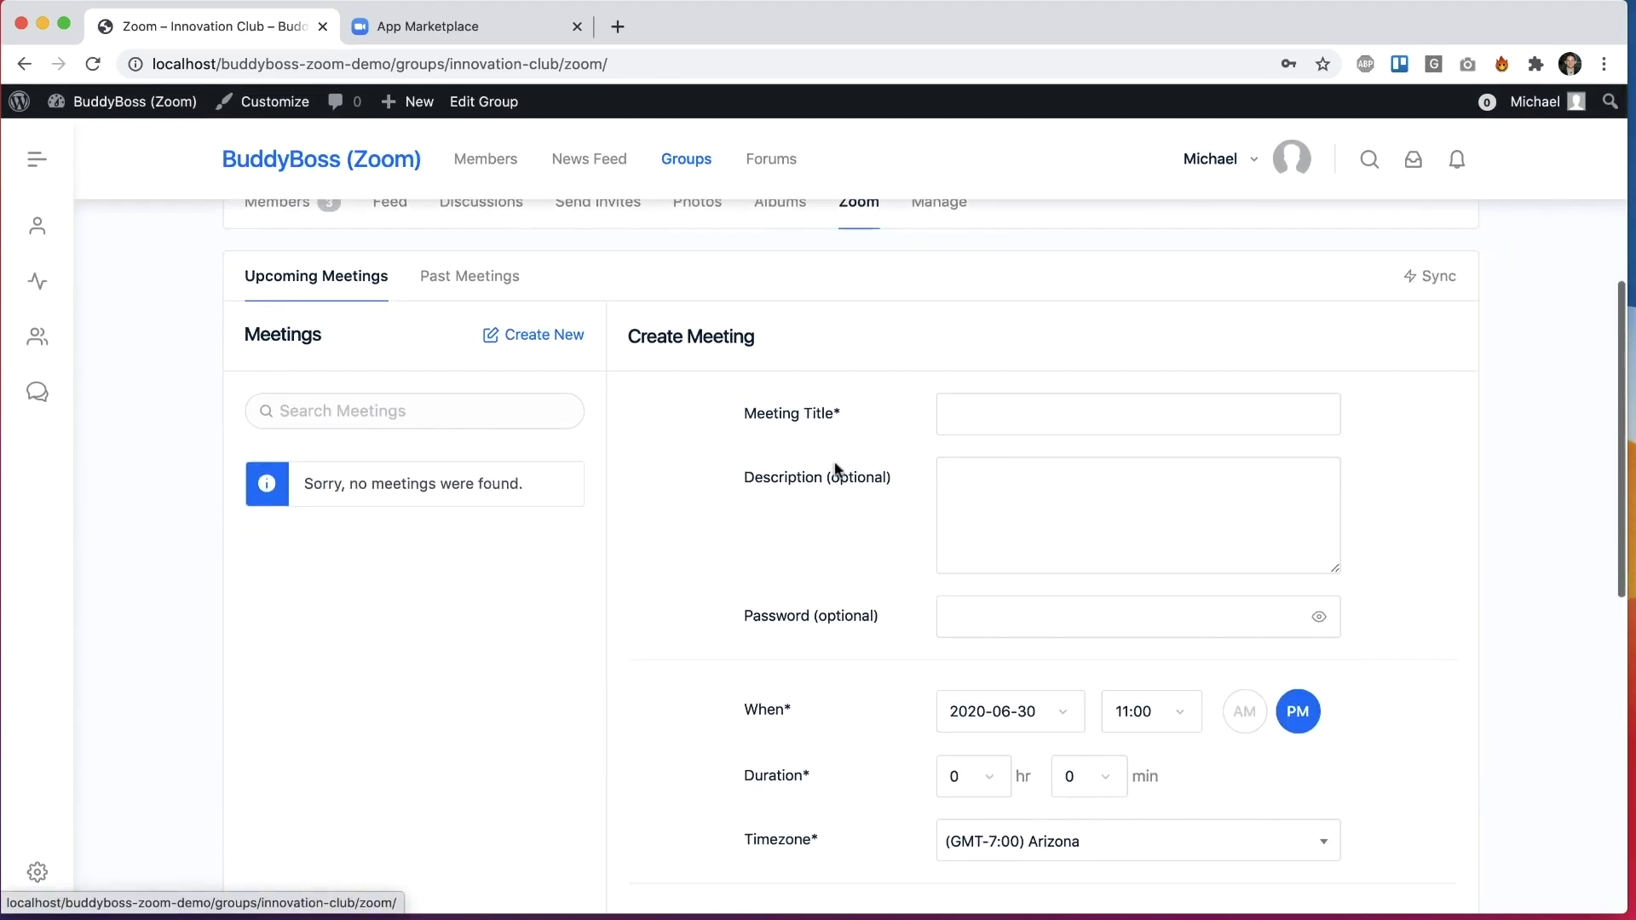
scroll(652, 575, down, 2)
scroll(652, 574, up, 1)
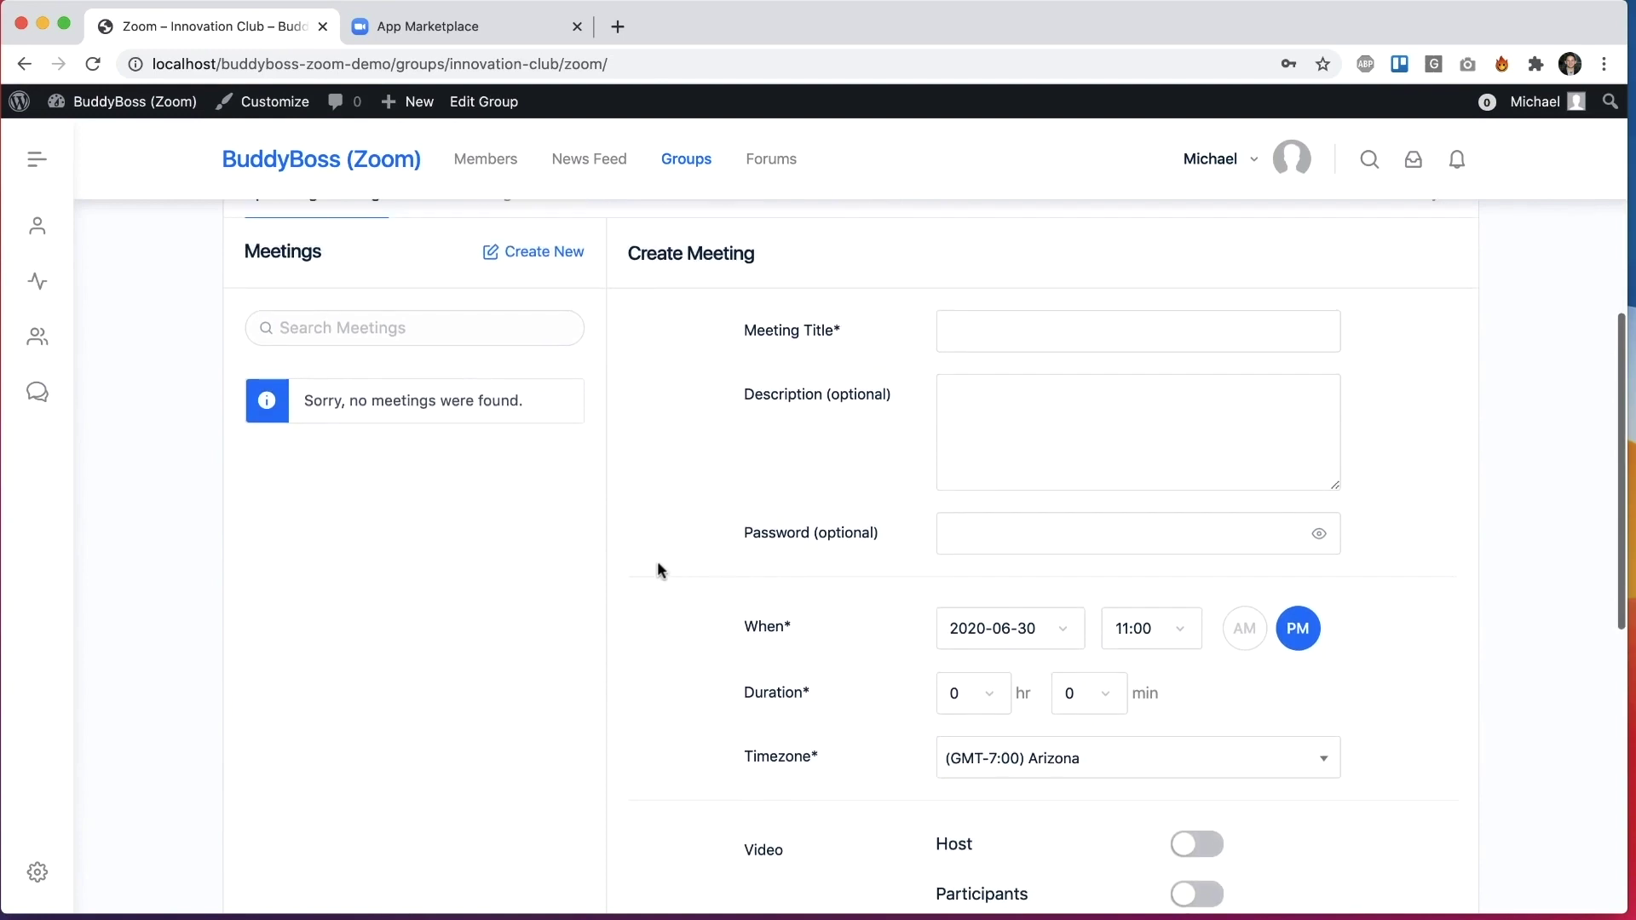
scroll(670, 457, down, 1)
scroll(670, 458, up, 2)
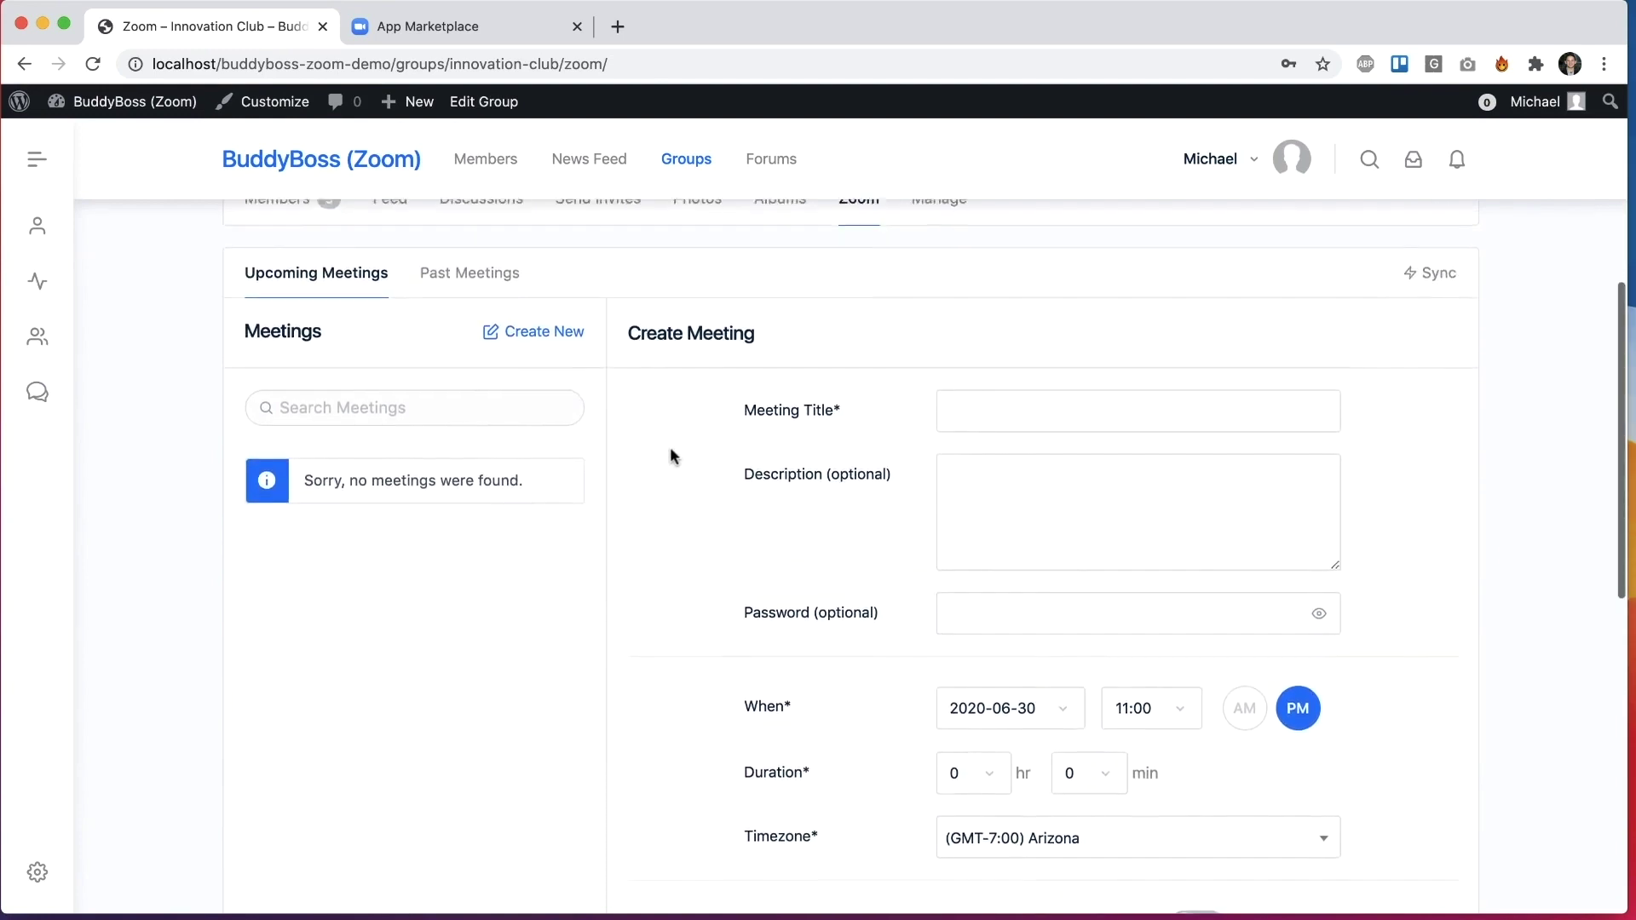
click(1000, 401)
scroll(920, 437, down, 2)
text(Friday U)
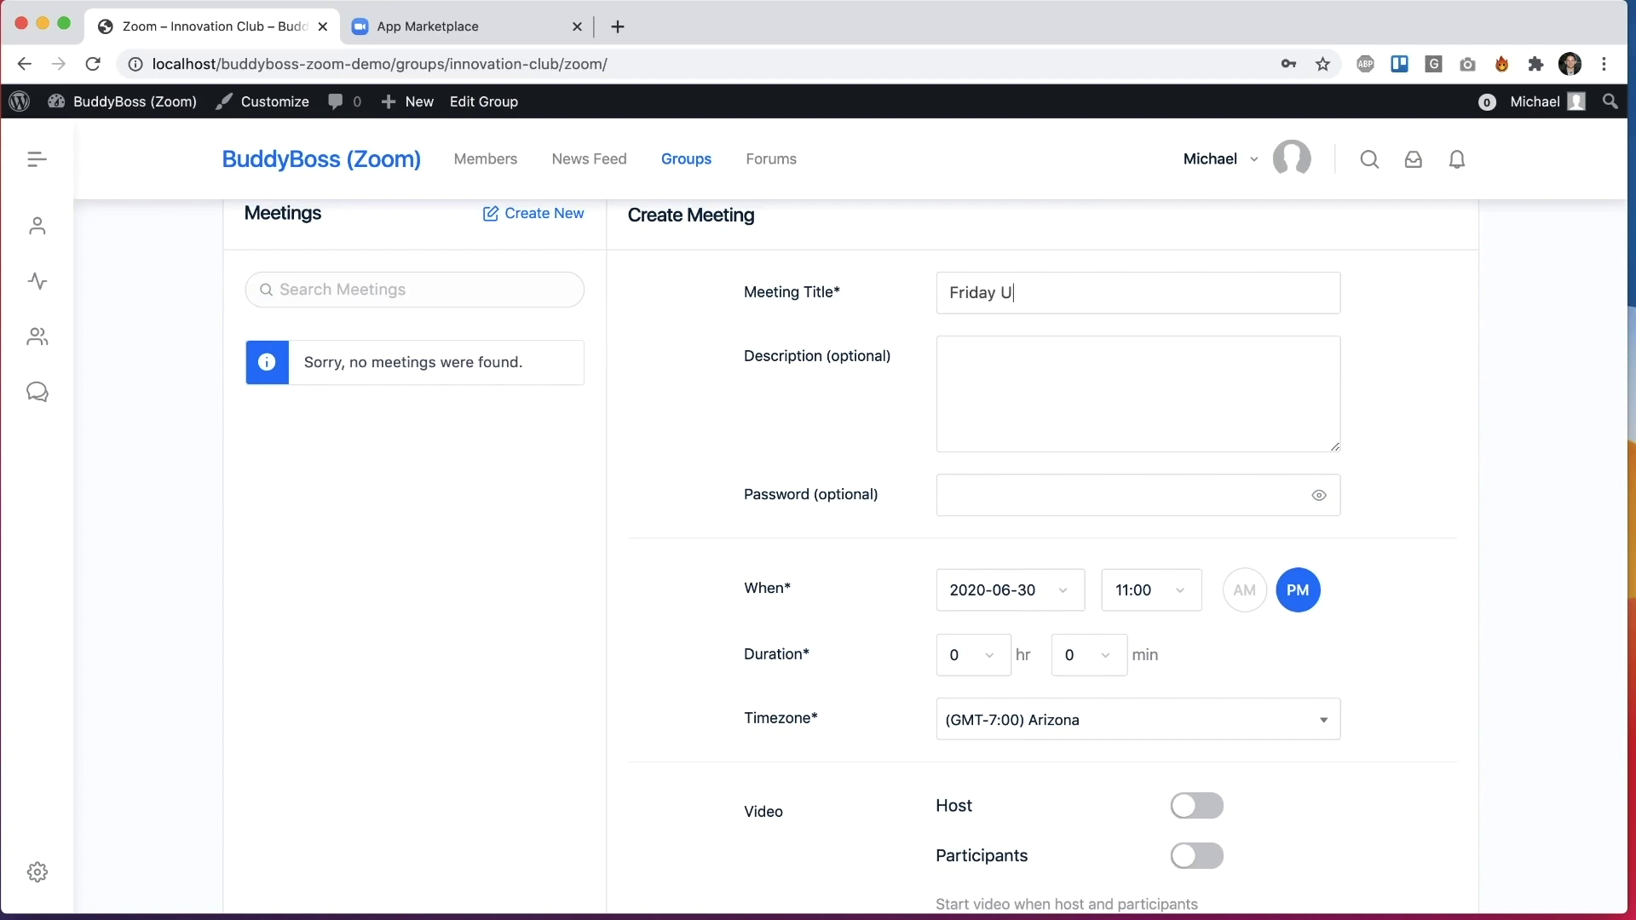
text(pdate Meeting)
click(969, 396)
text(We will me)
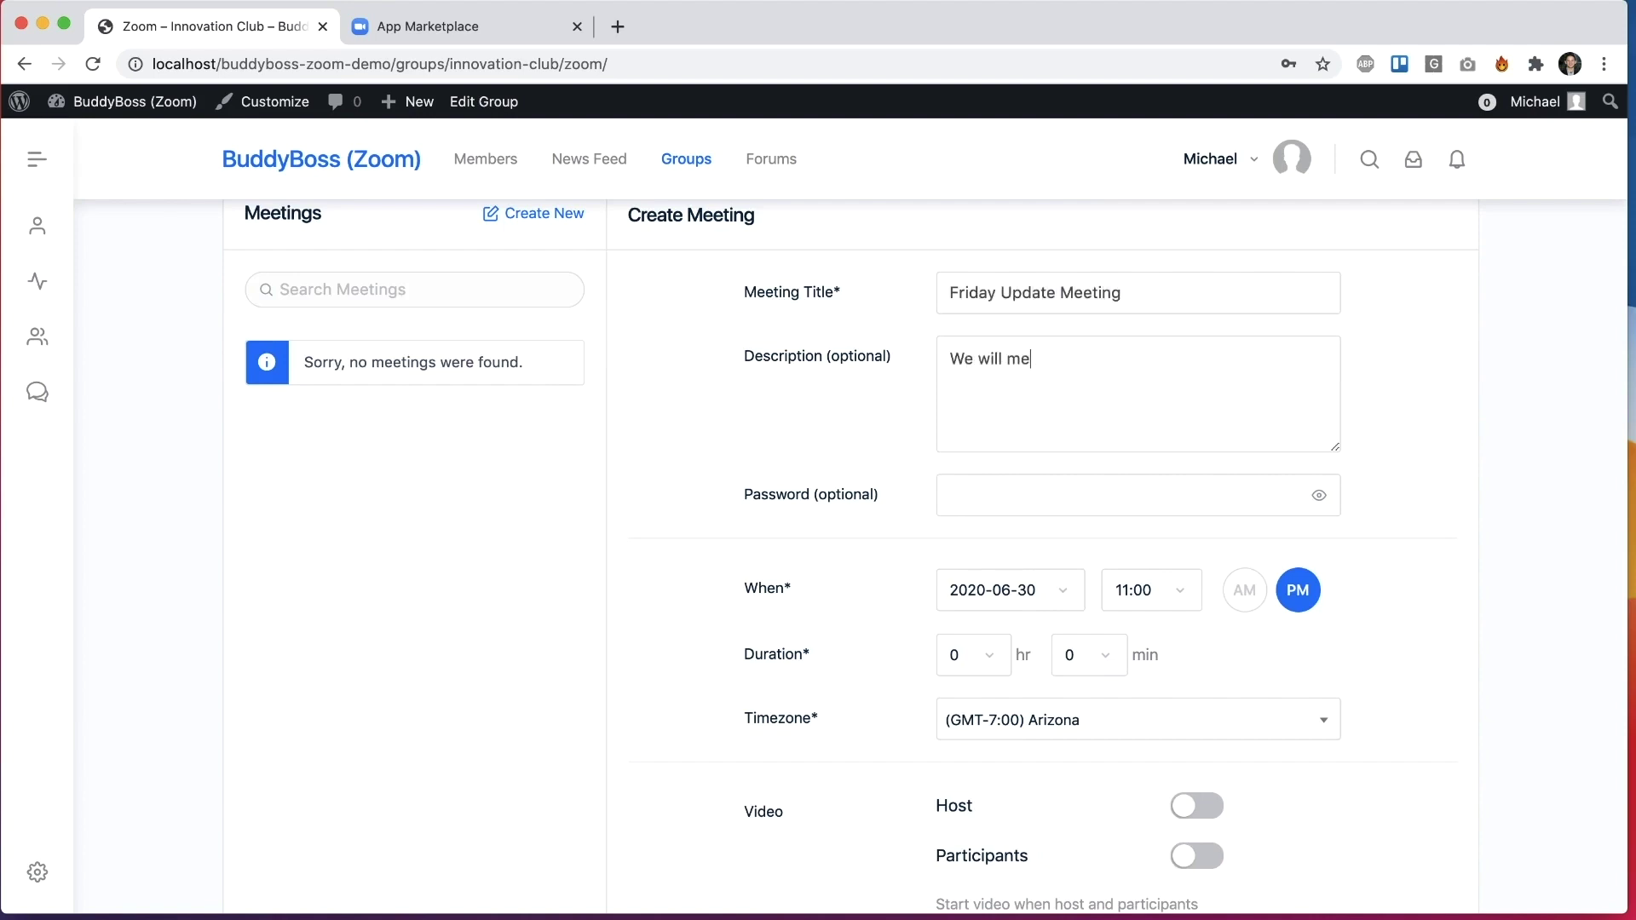
text(et on Friday to discuss our p)
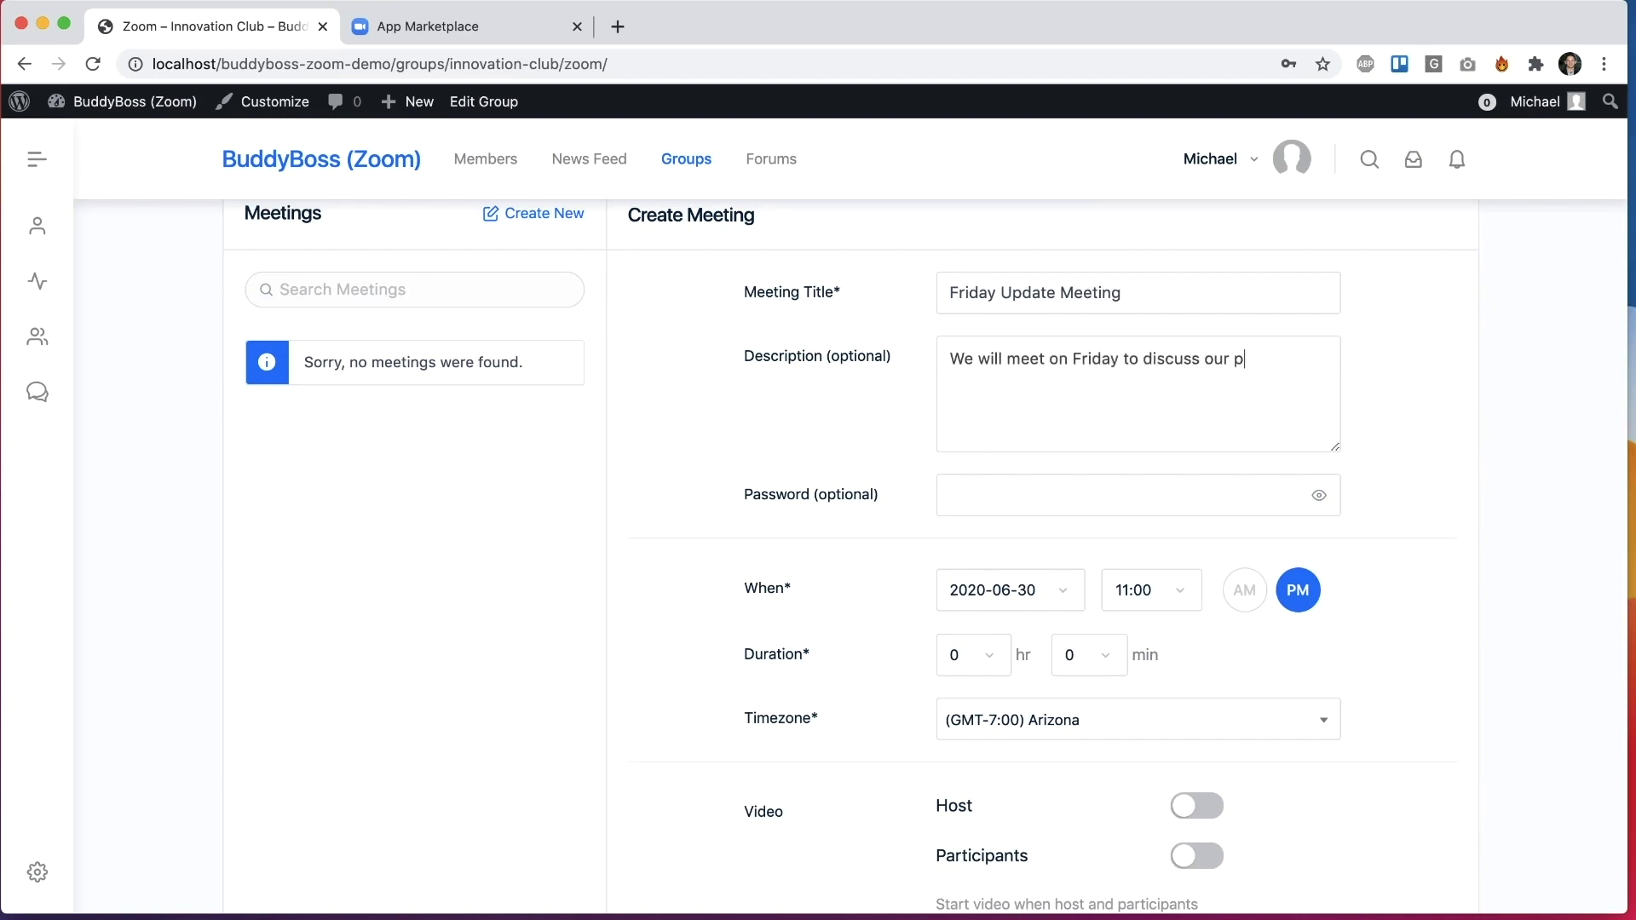
text(.)
Step: Schedule it for July 3, 2020 at 11:00 AM for 2 hours, keeping the Arizona timezone
scroll(1398, 463, down, 1)
scroll(1037, 449, down, 3)
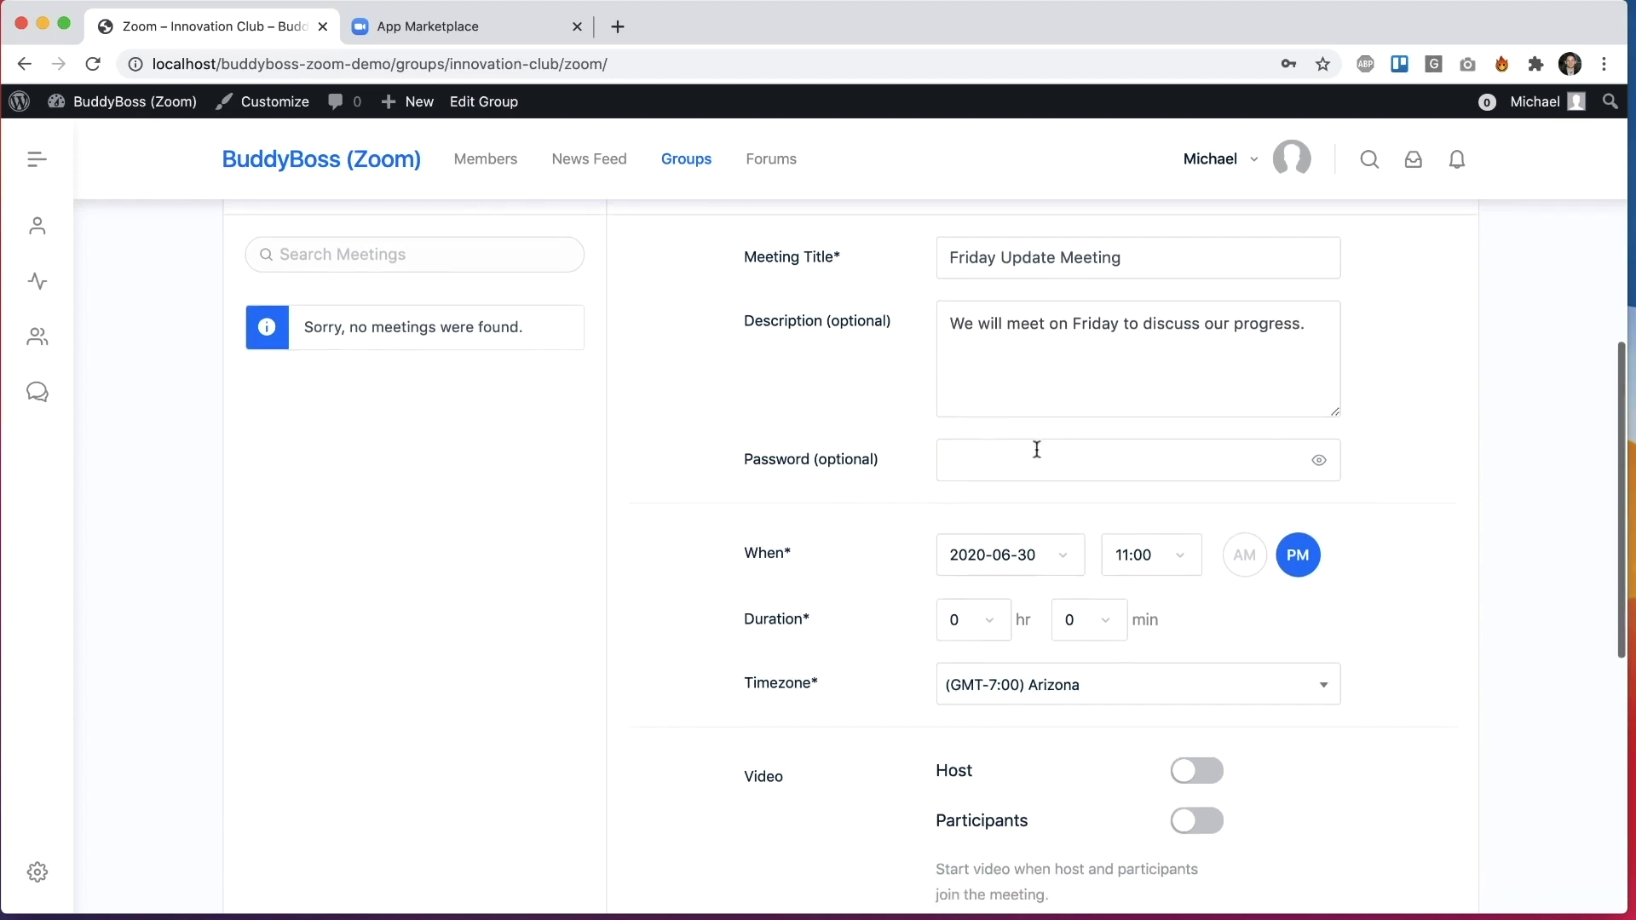
click(1019, 481)
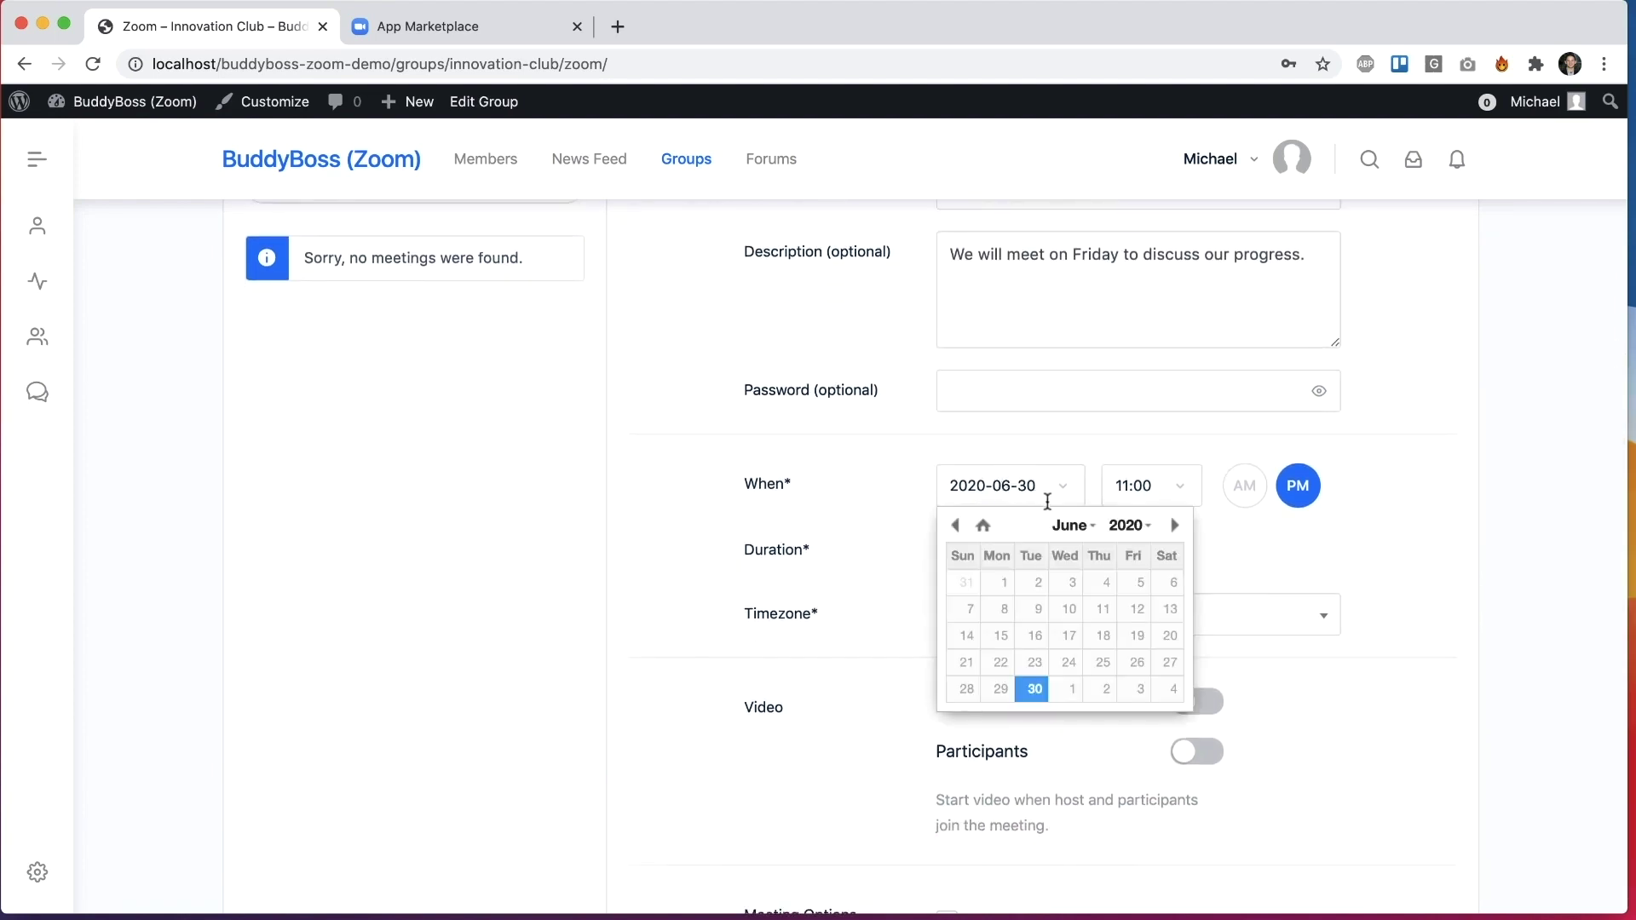
click(1138, 691)
click(1236, 487)
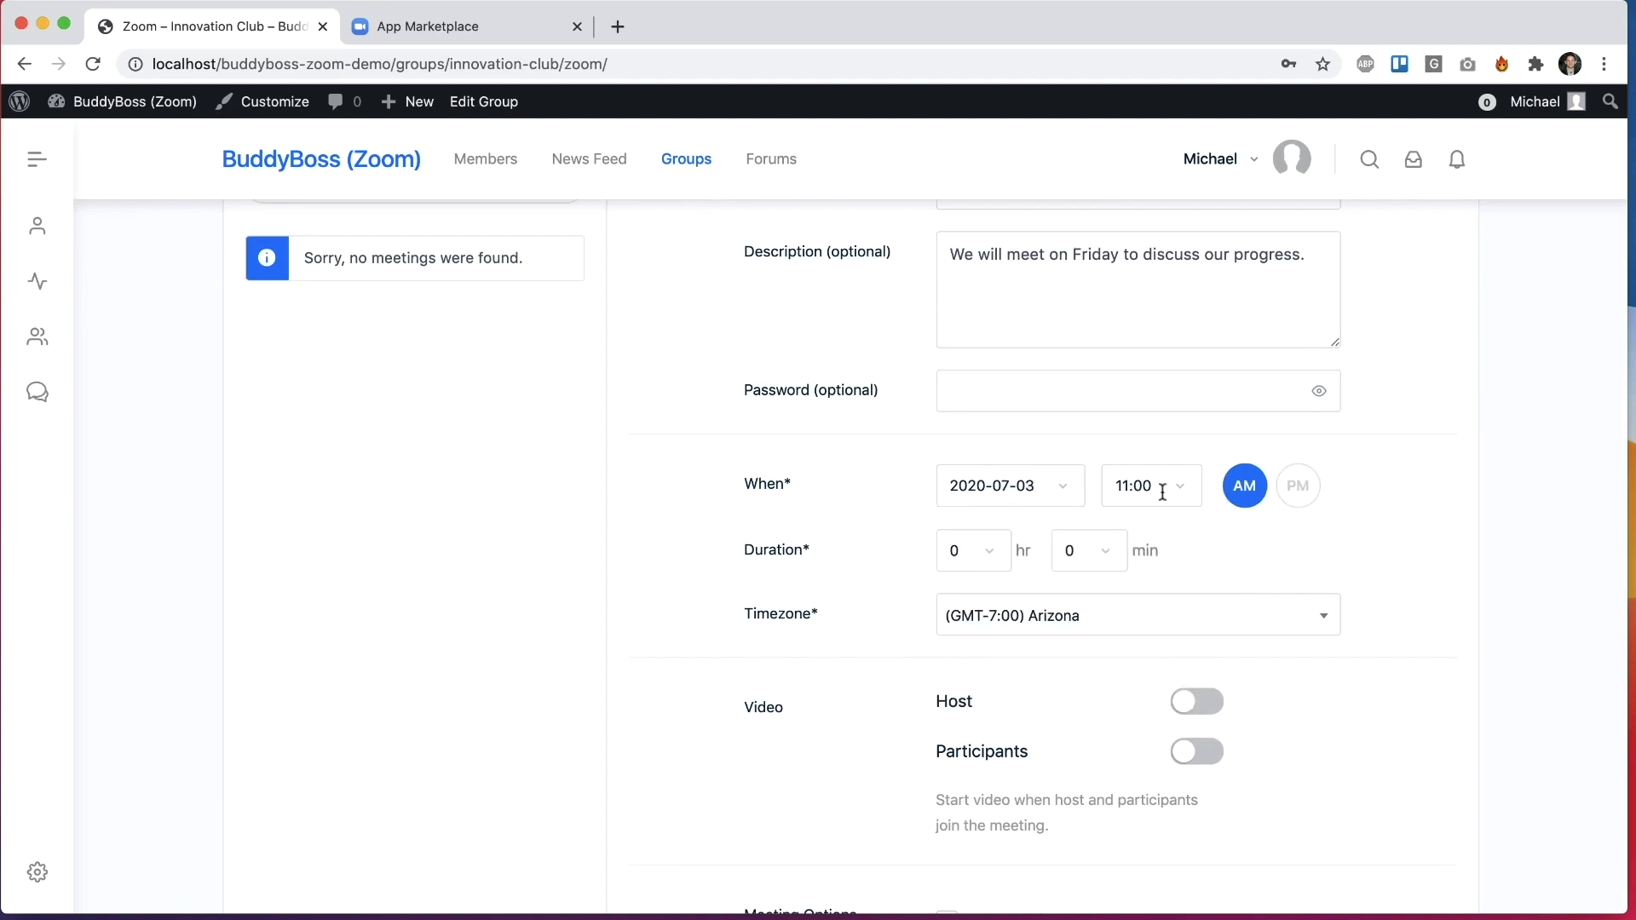
click(971, 551)
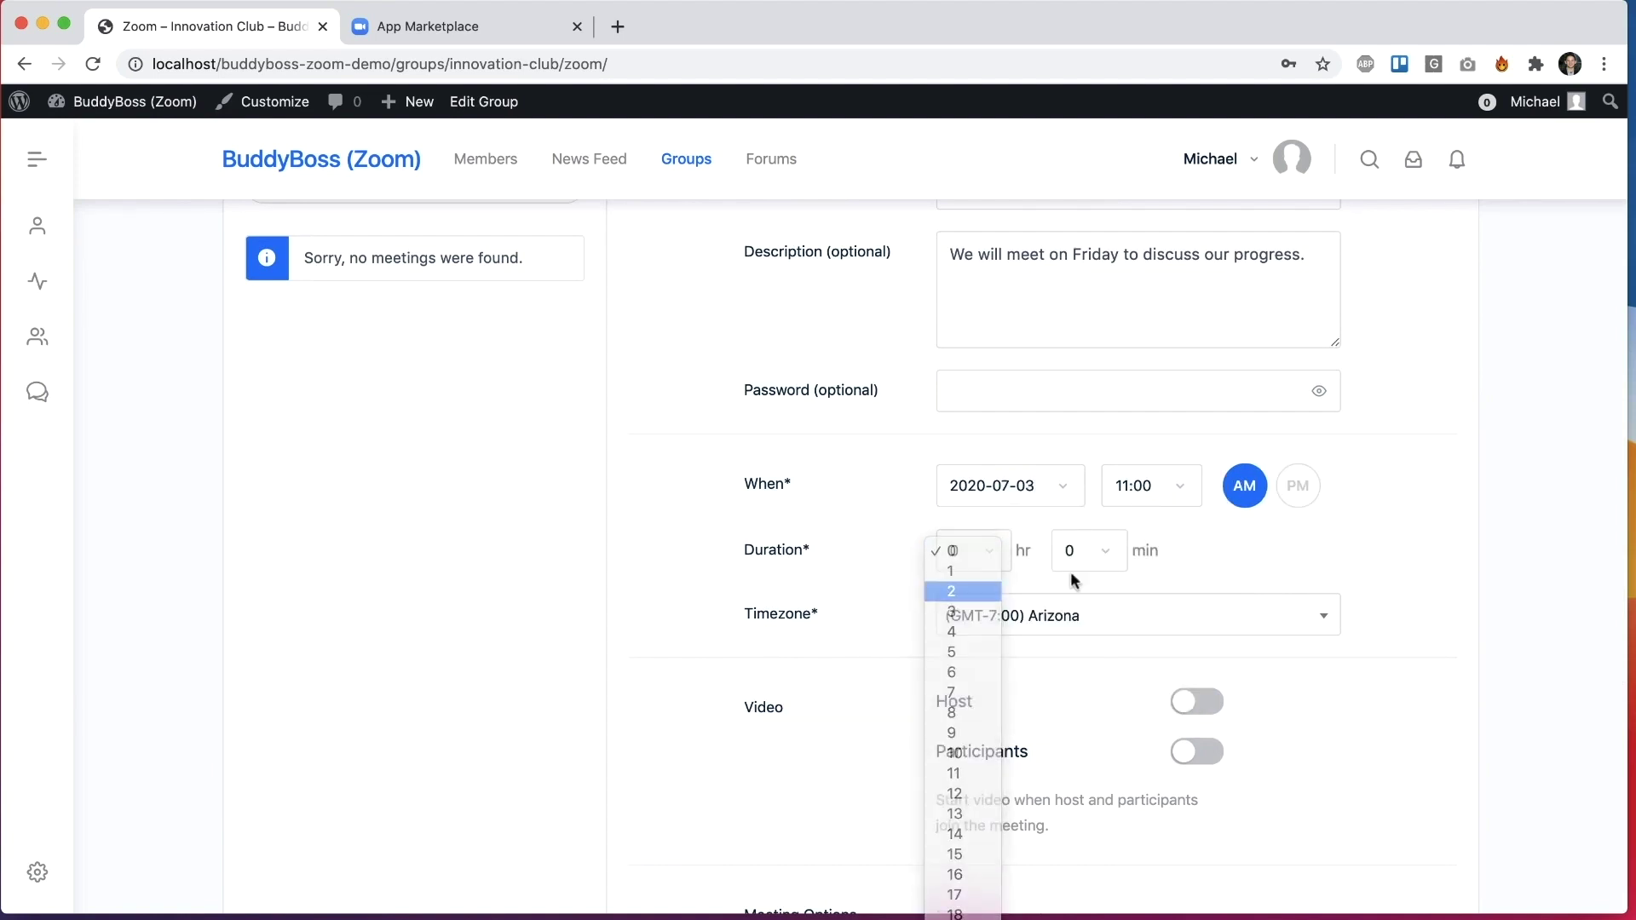
click(1146, 617)
click(1154, 620)
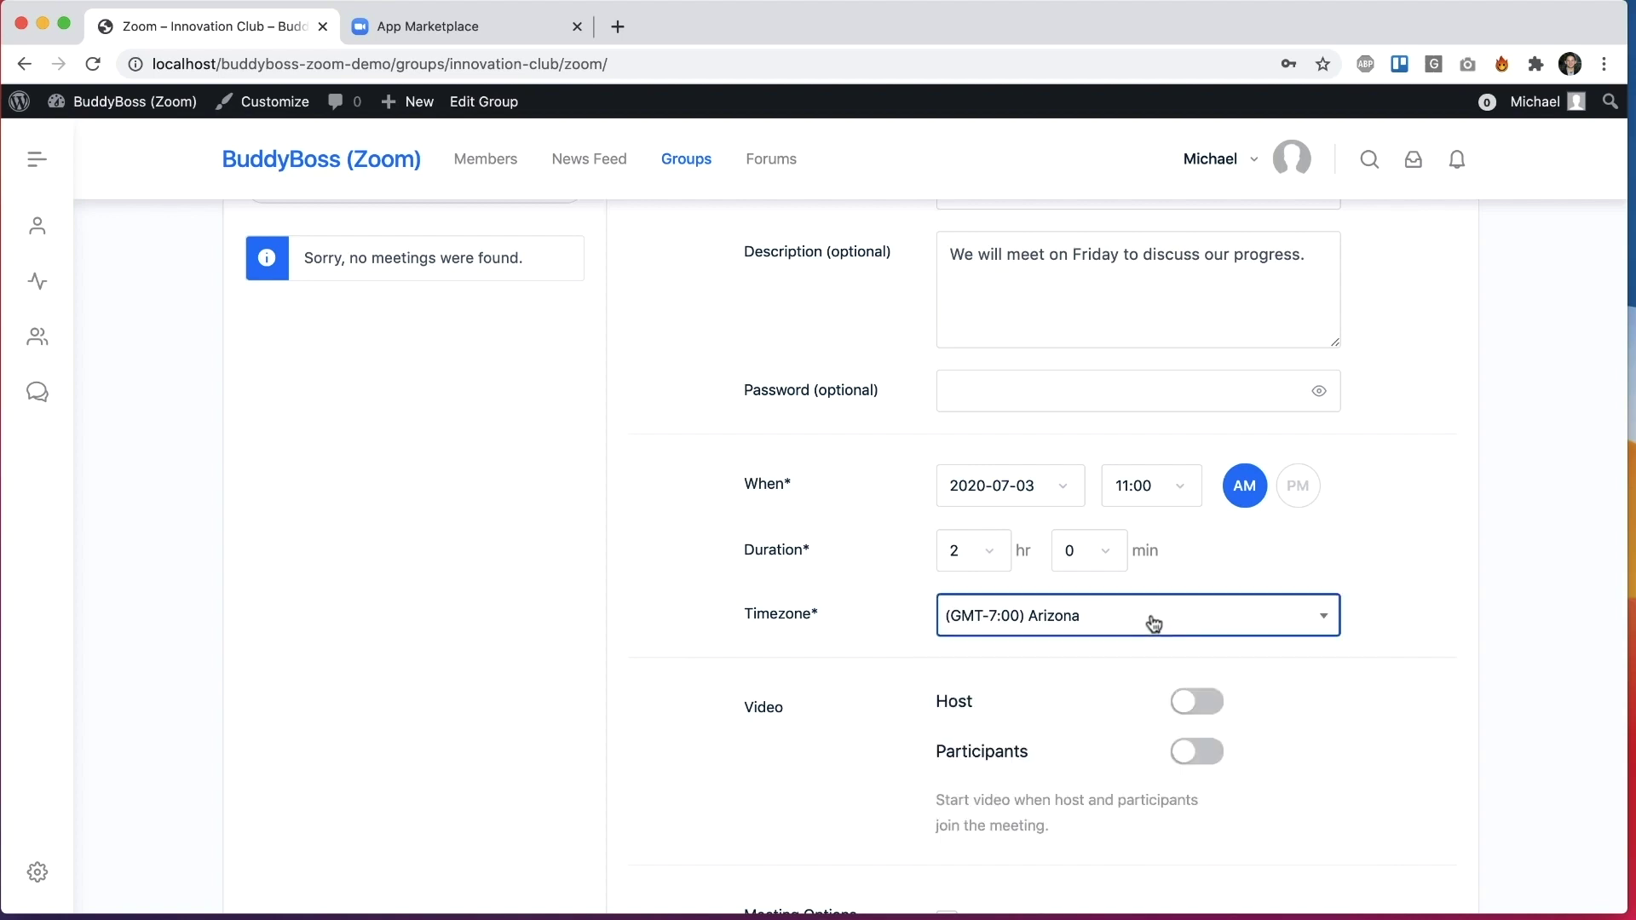
click(1390, 632)
scroll(1389, 631, down, 5)
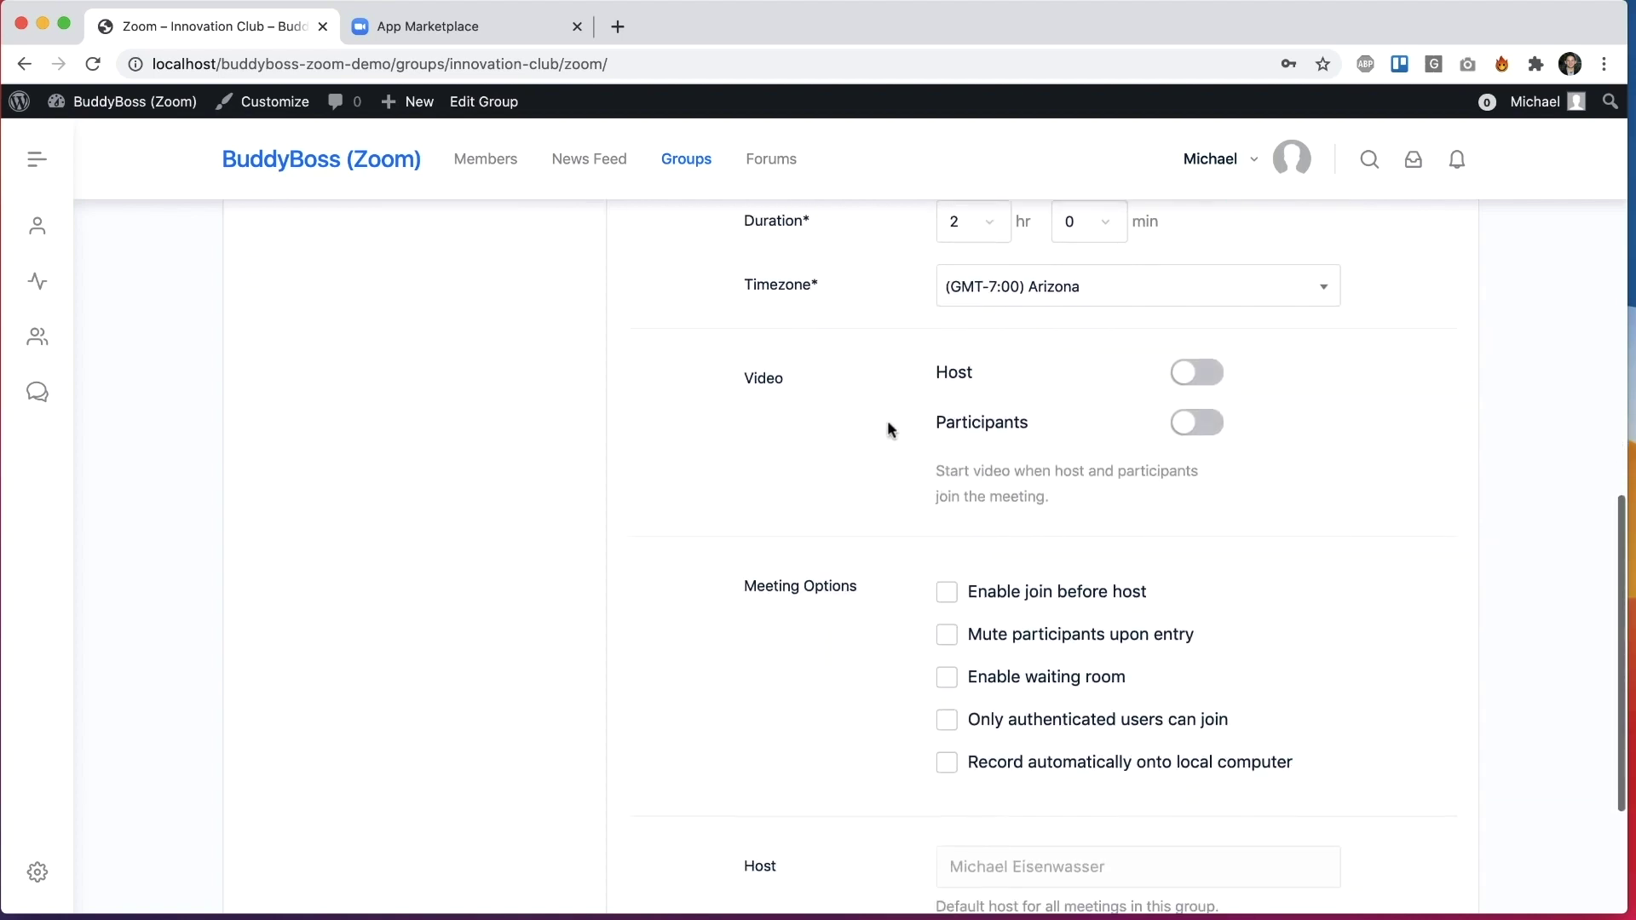
Step: Turn on host video, leave automatic recording off, and create the meeting
click(1204, 372)
scroll(1354, 483, down, 3)
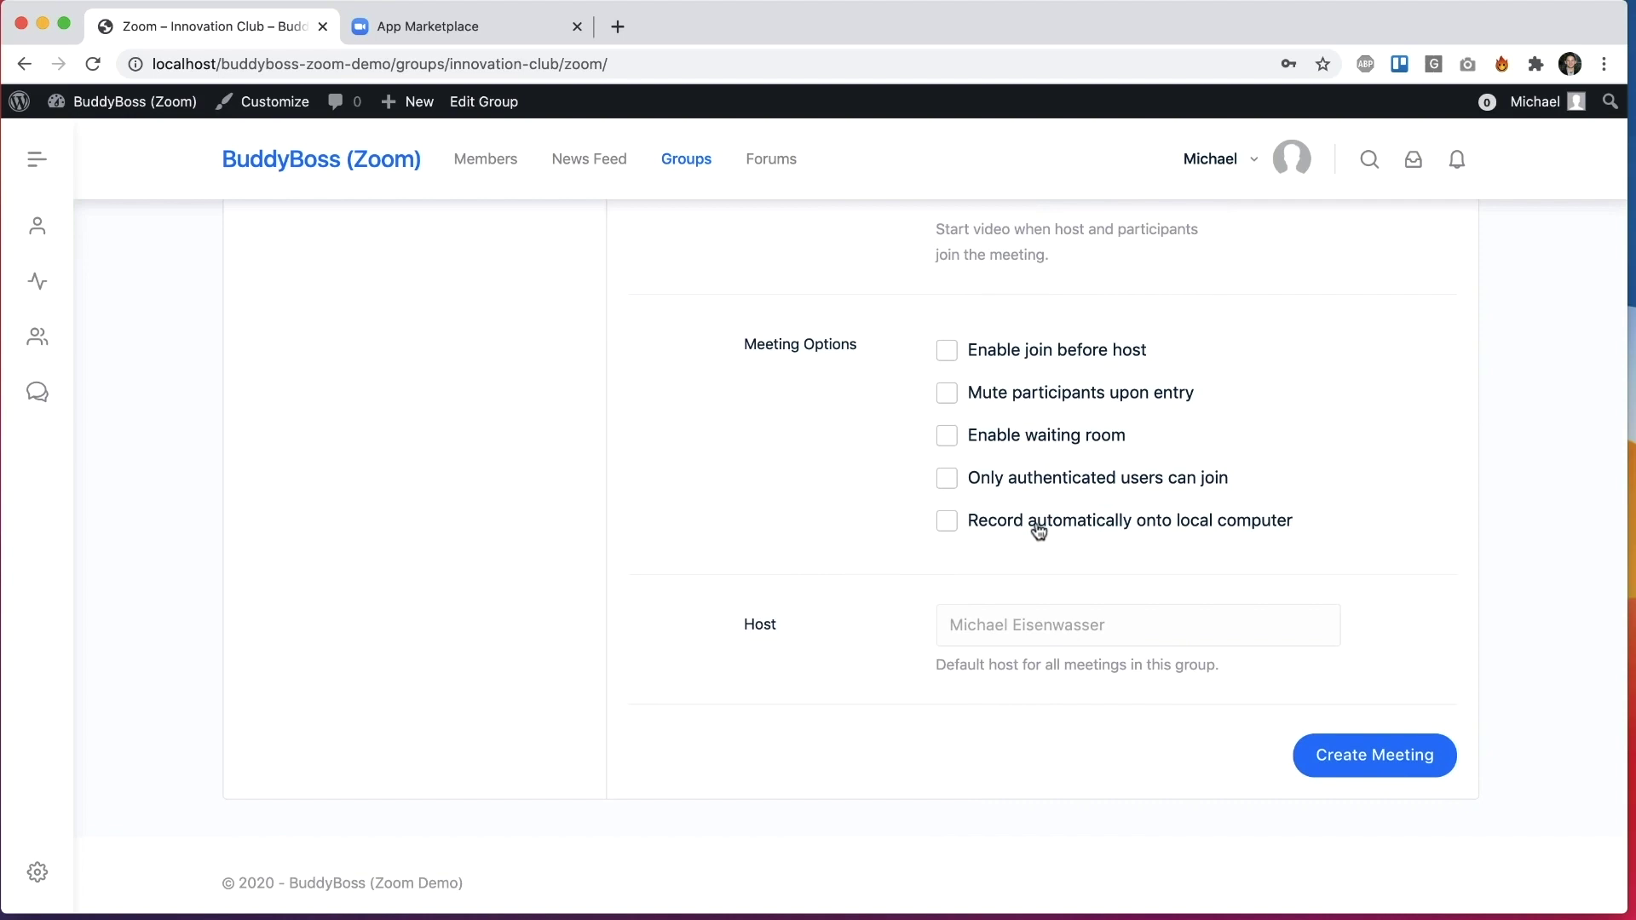
click(1081, 531)
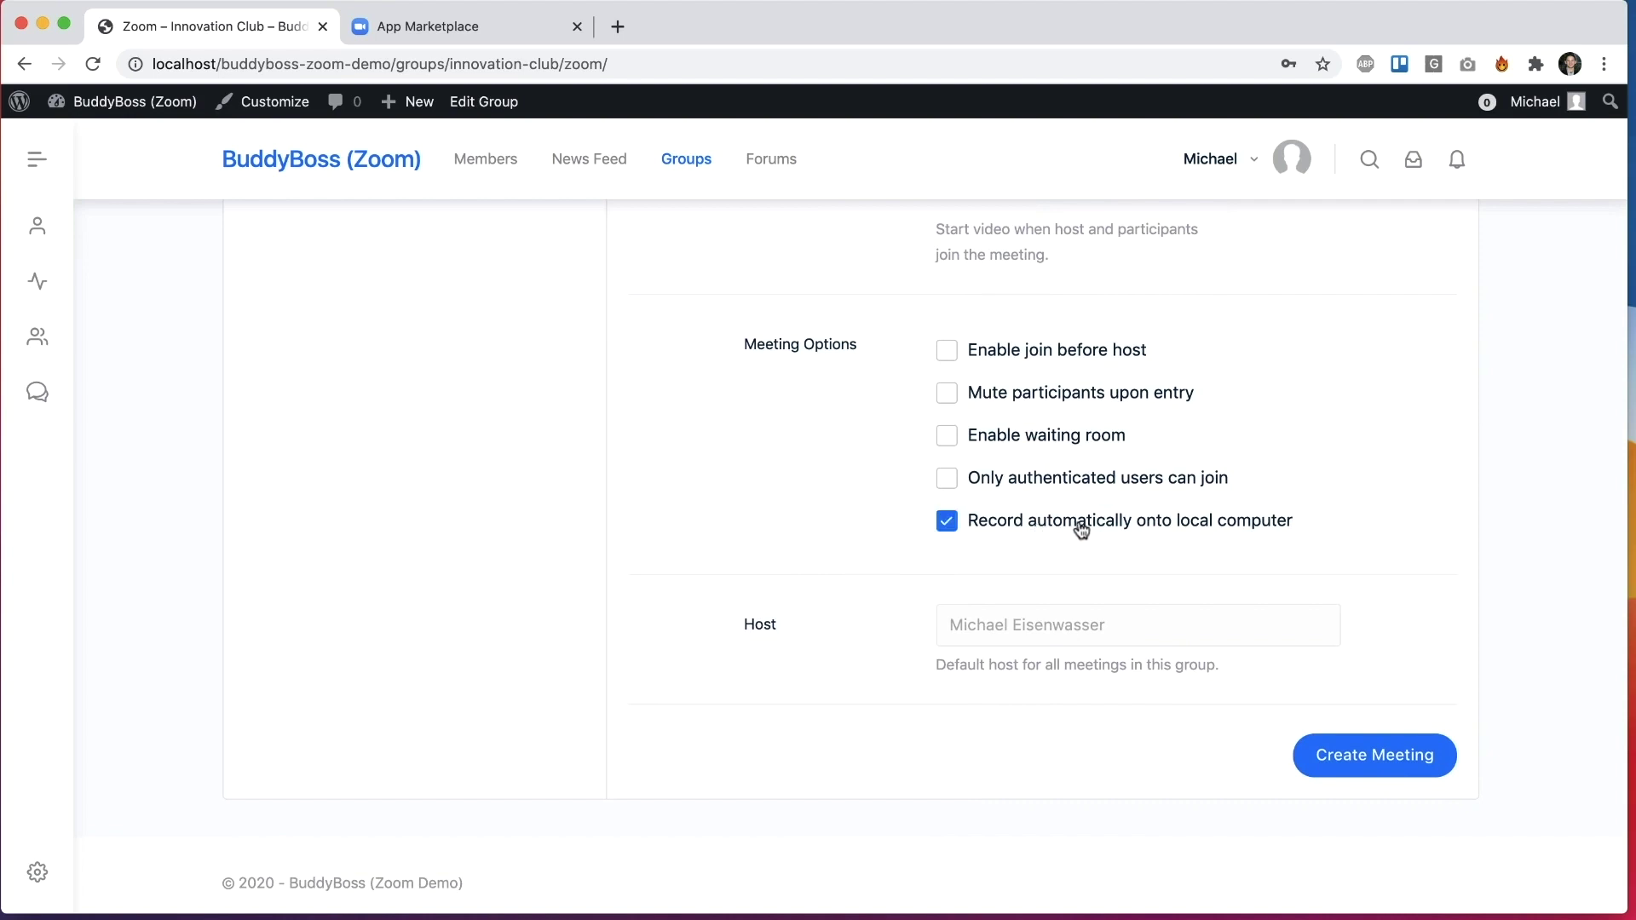
click(1222, 522)
drag(952, 635, 1138, 637)
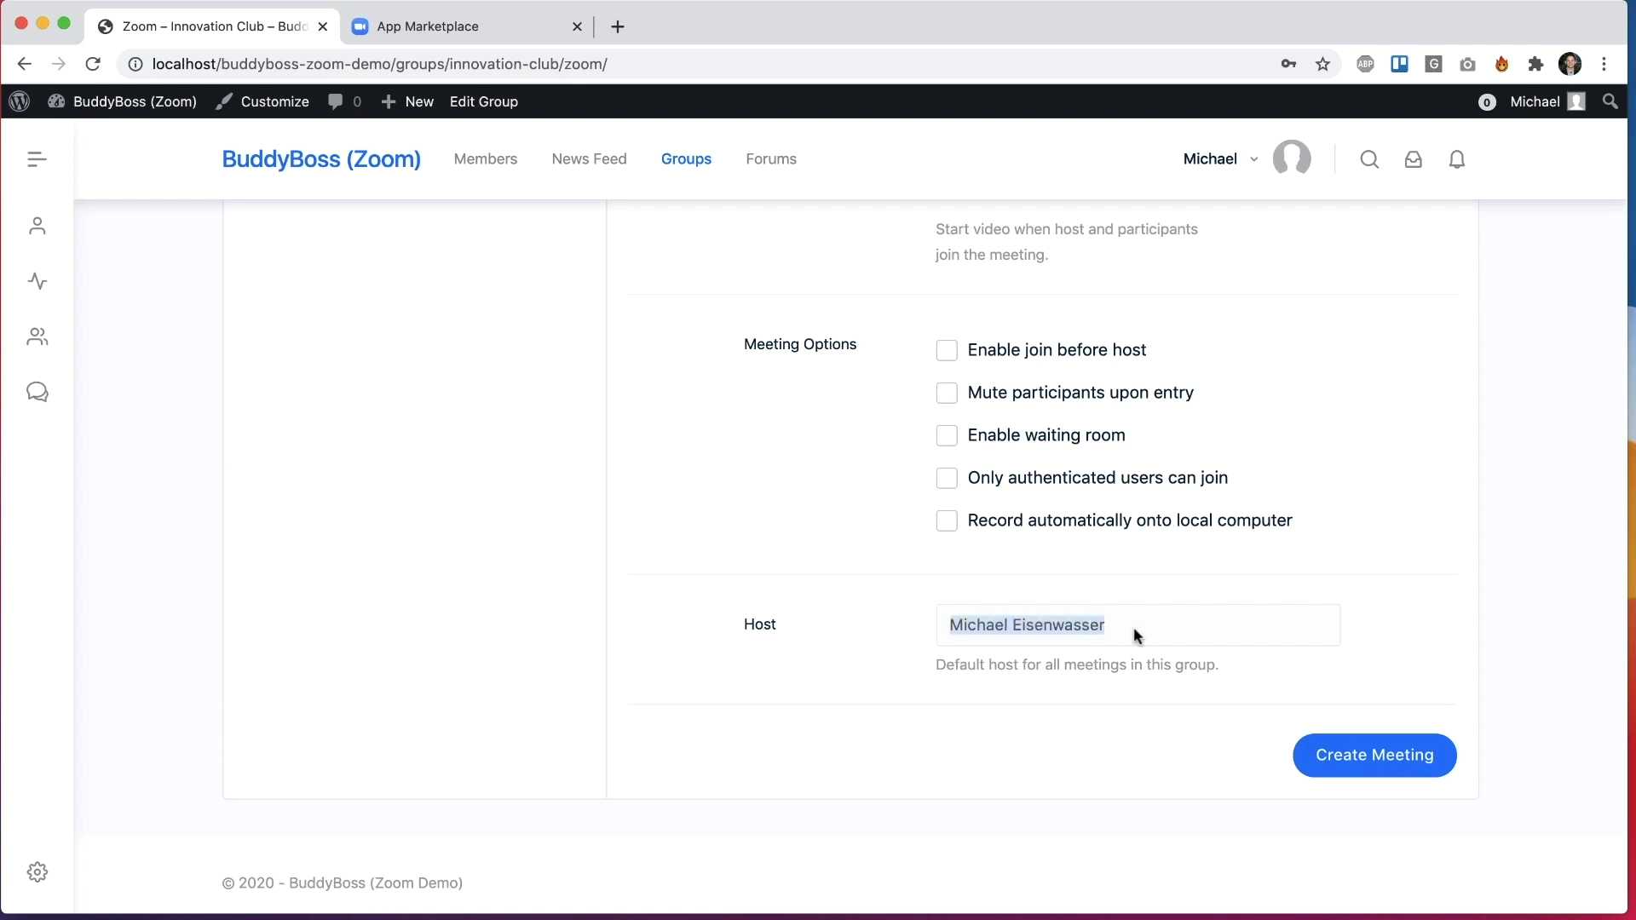
click(1035, 706)
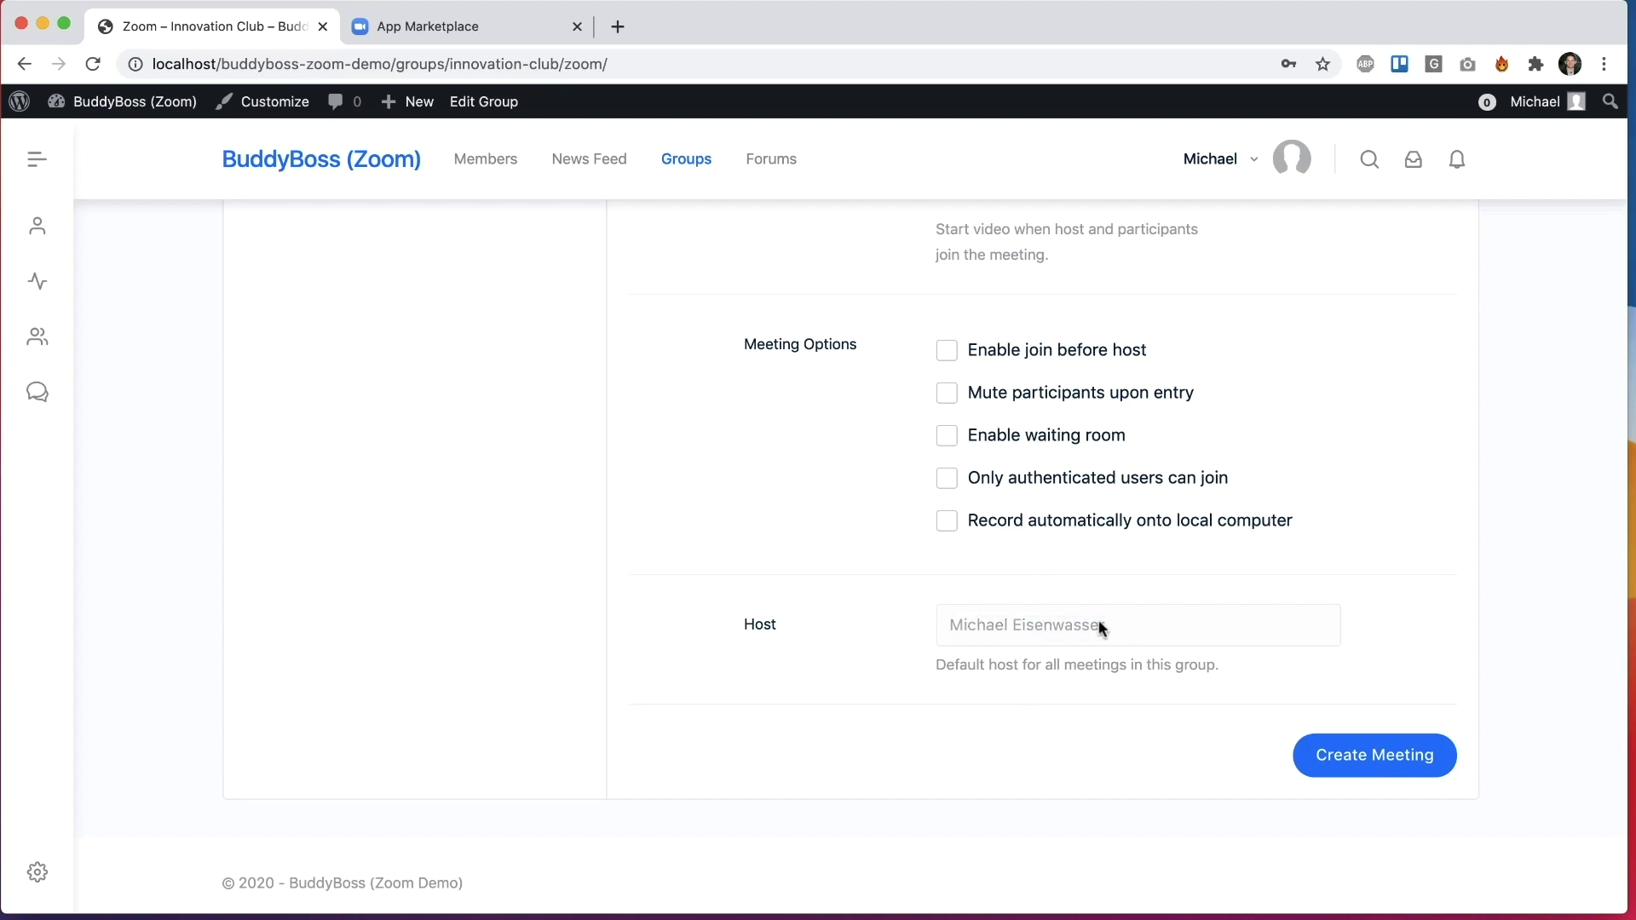
click(1368, 760)
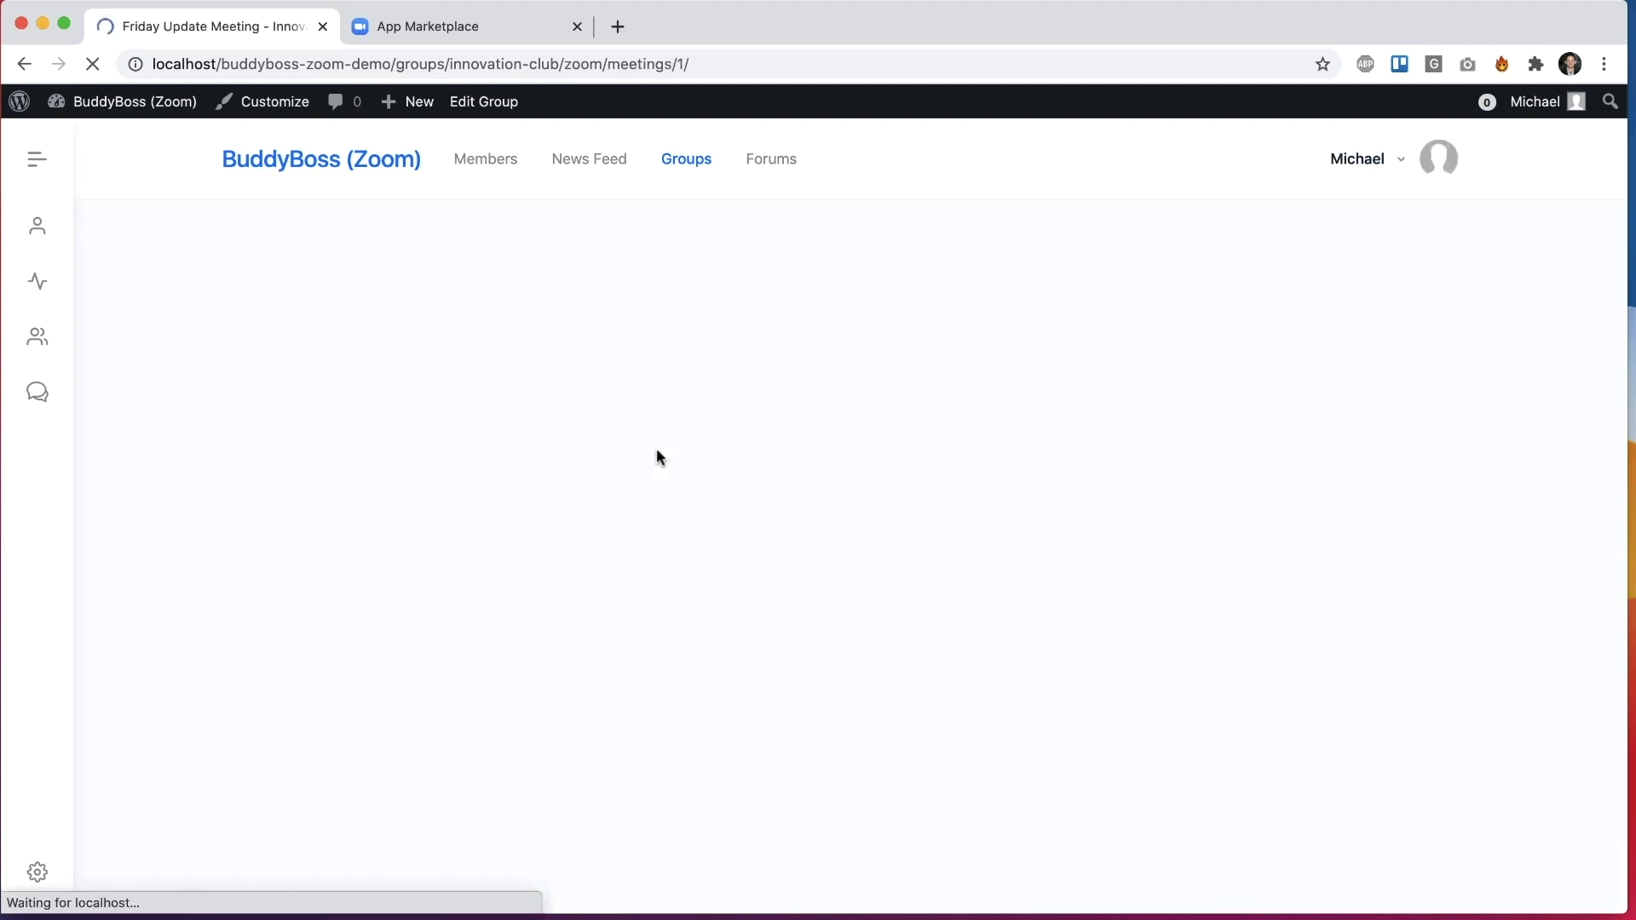
Step: Review the Friday Update Meeting's 2-hour meeting details
scroll(660, 459, down, 4)
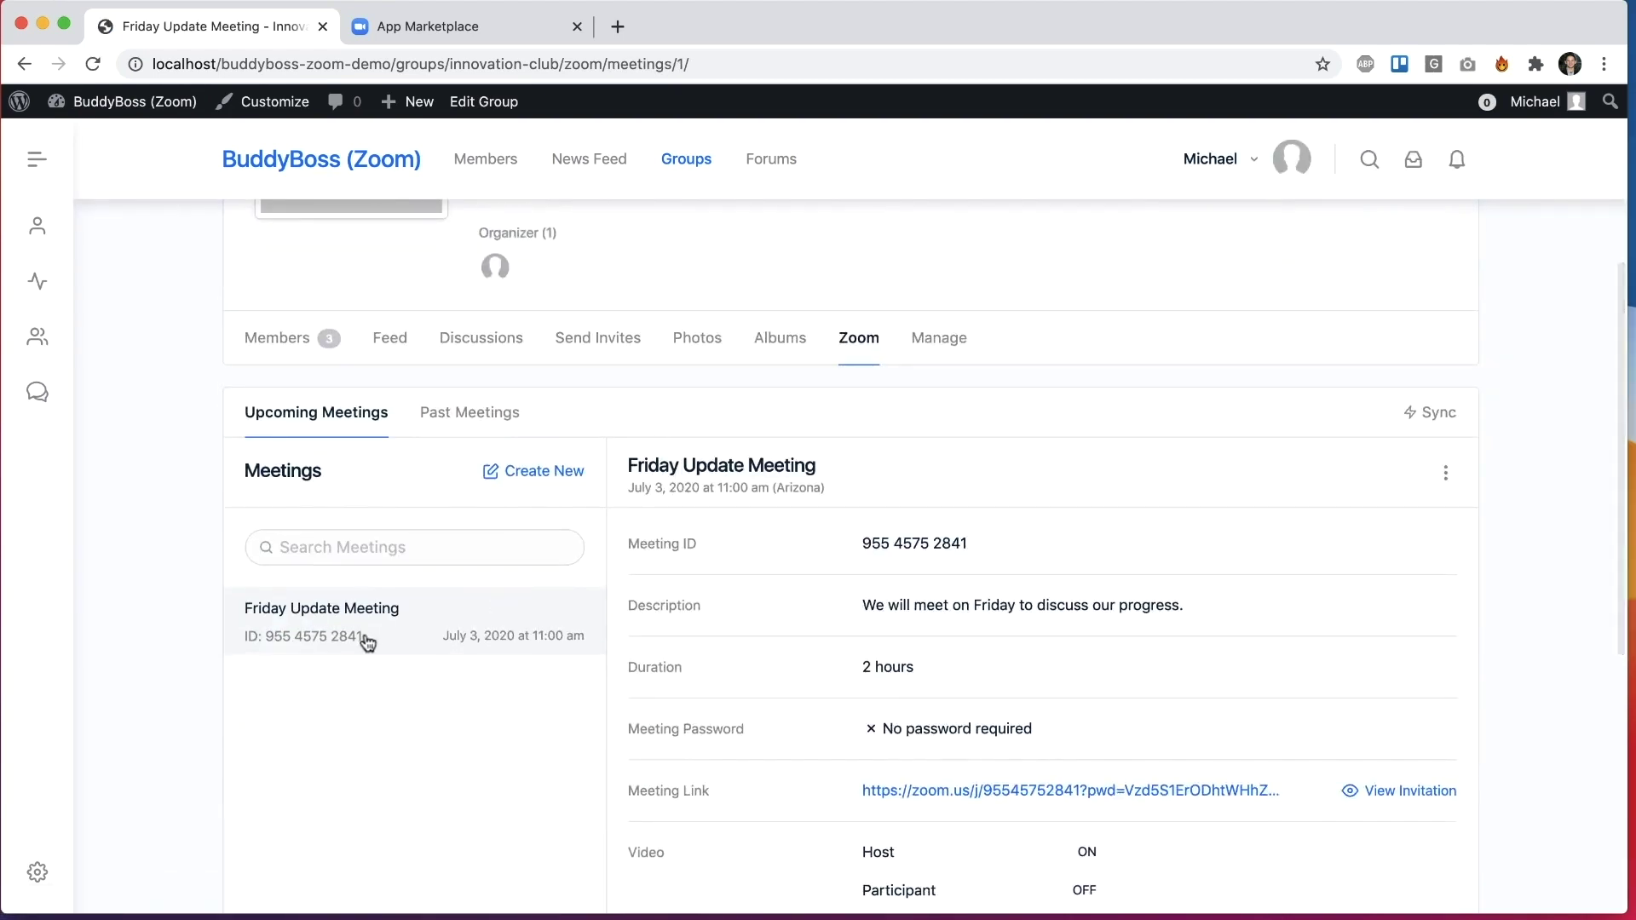
scroll(737, 558, down, 3)
scroll(740, 558, up, 2)
scroll(739, 558, down, 1)
scroll(815, 585, down, 5)
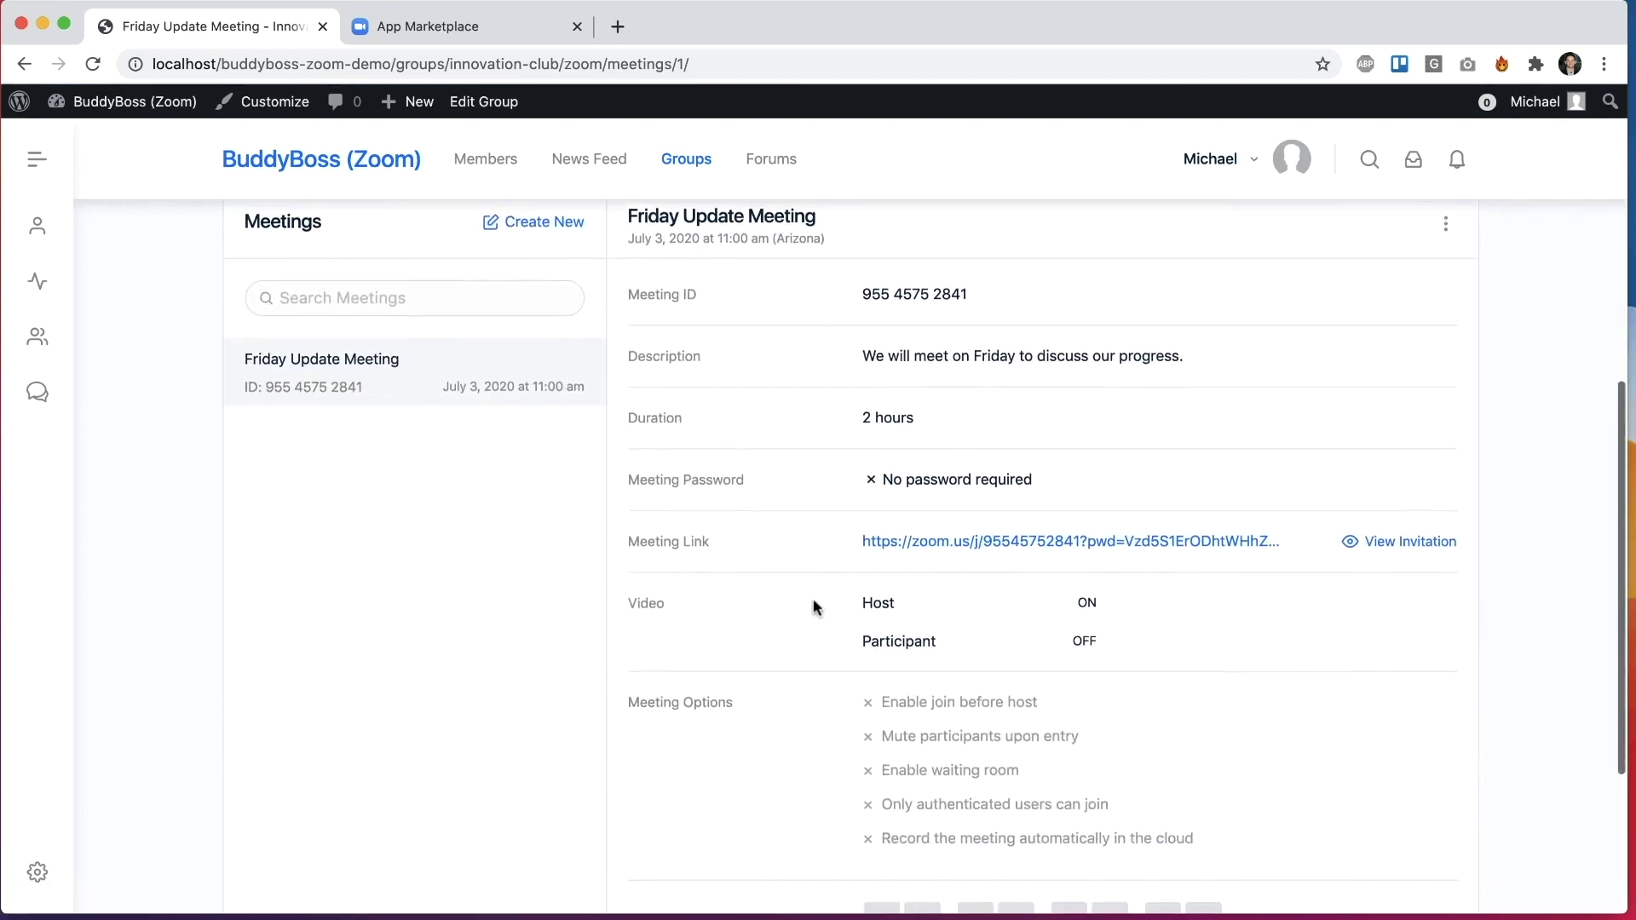
scroll(815, 607, up, 5)
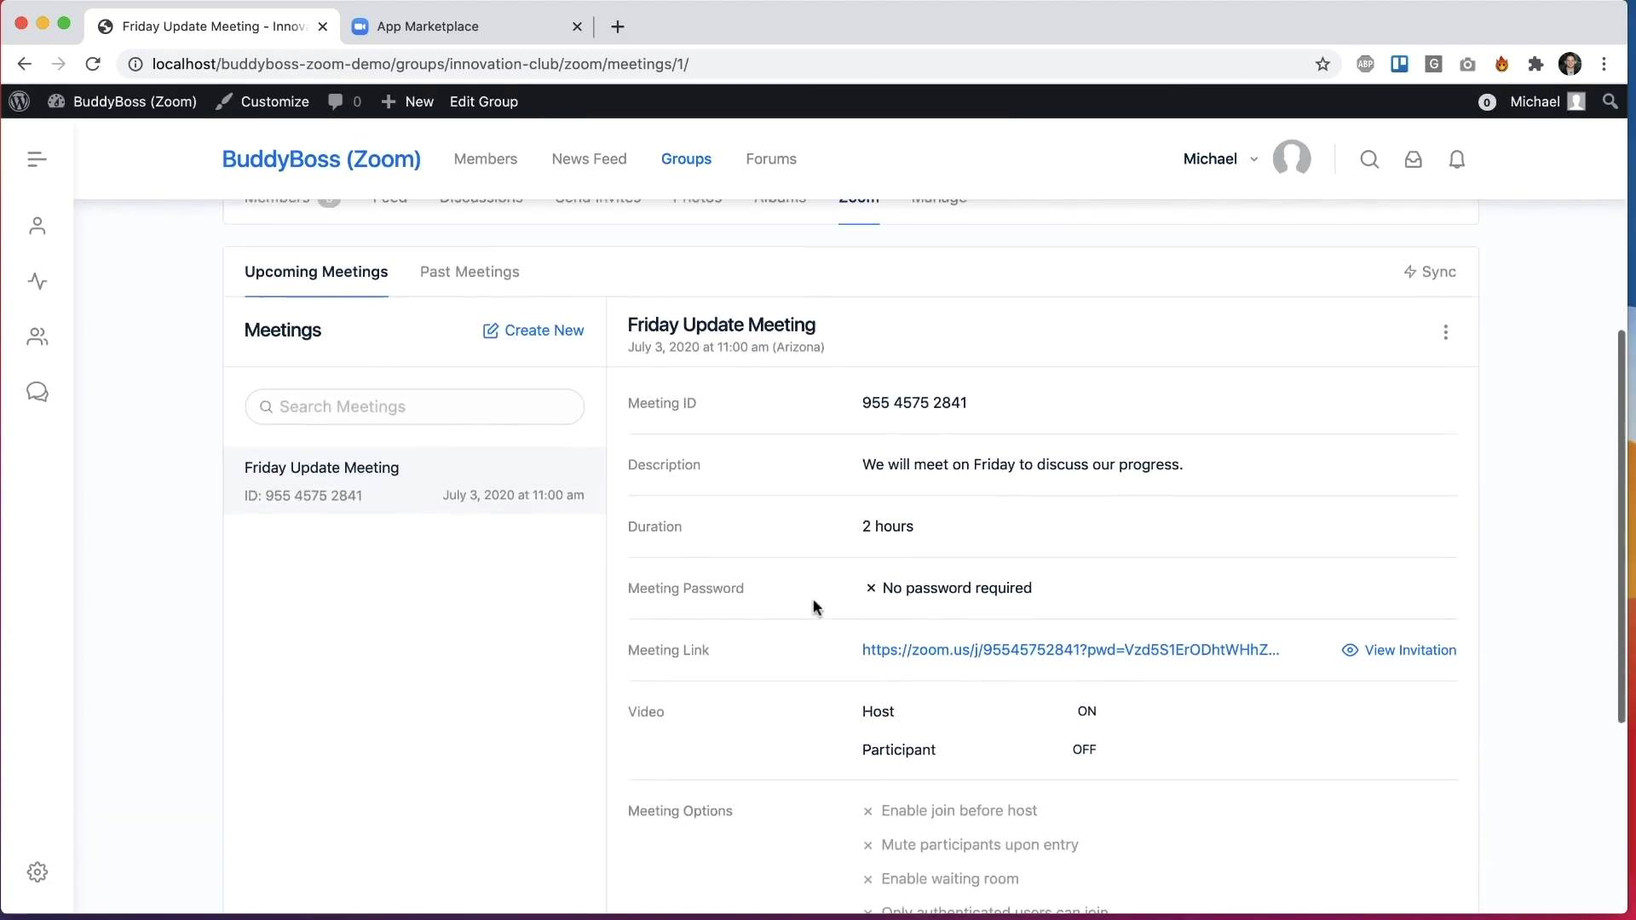
scroll(817, 606, down, 3)
scroll(865, 797, down, 1)
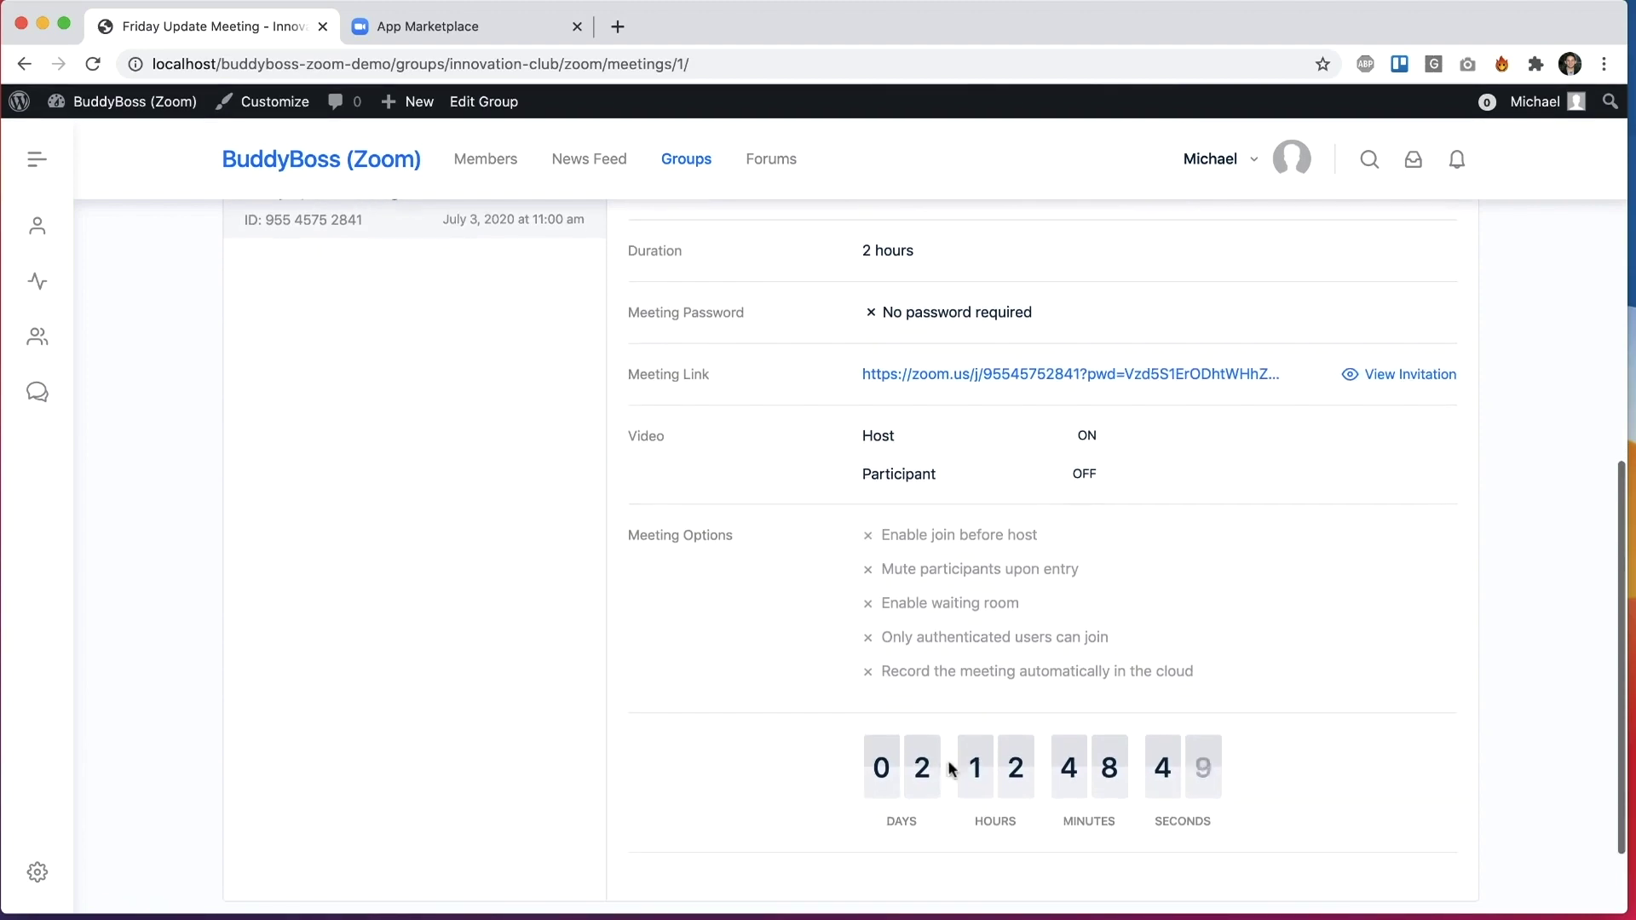
Step: Copy the Friday Update Meeting's Zoom invitation to the clipboard
click(1391, 375)
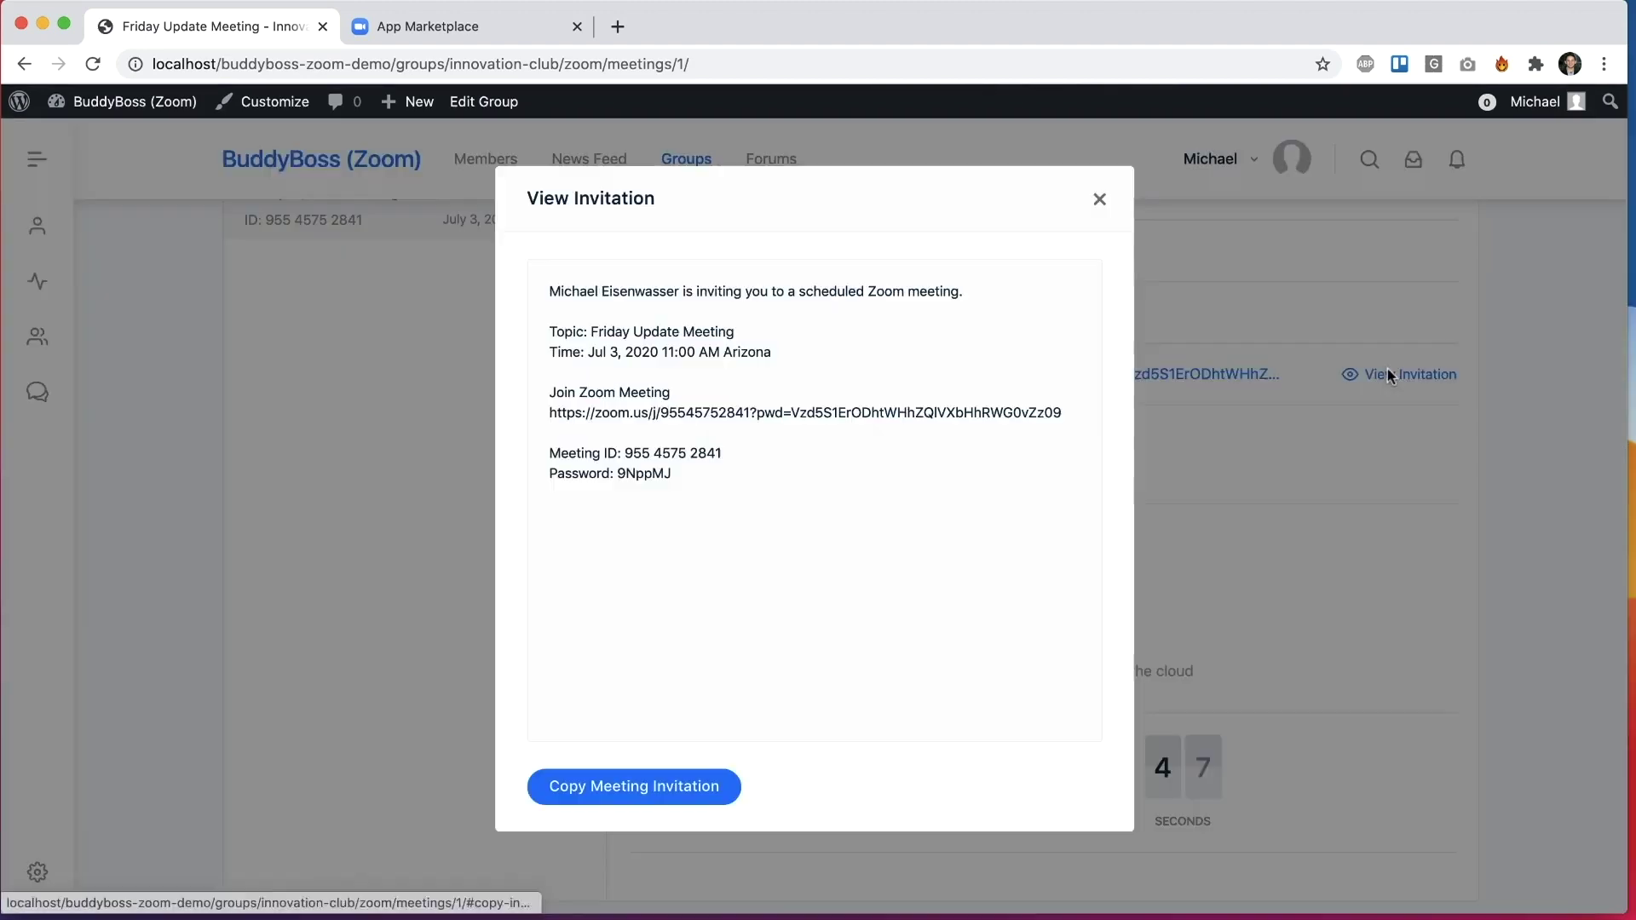
click(646, 805)
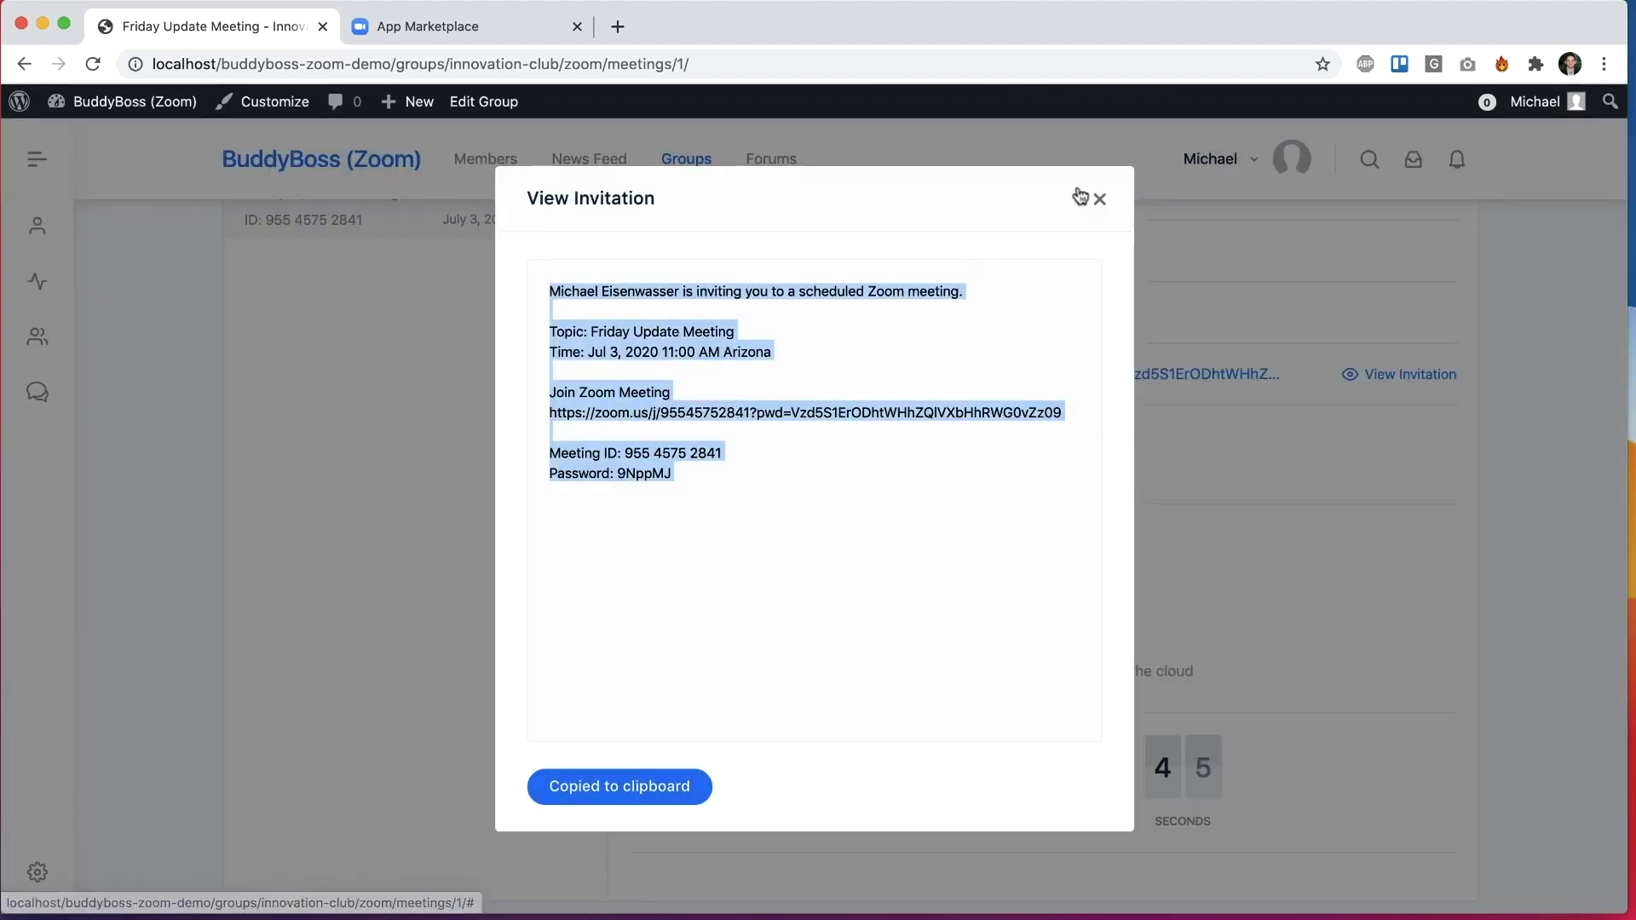
click(1099, 199)
scroll(1101, 580, up, 3)
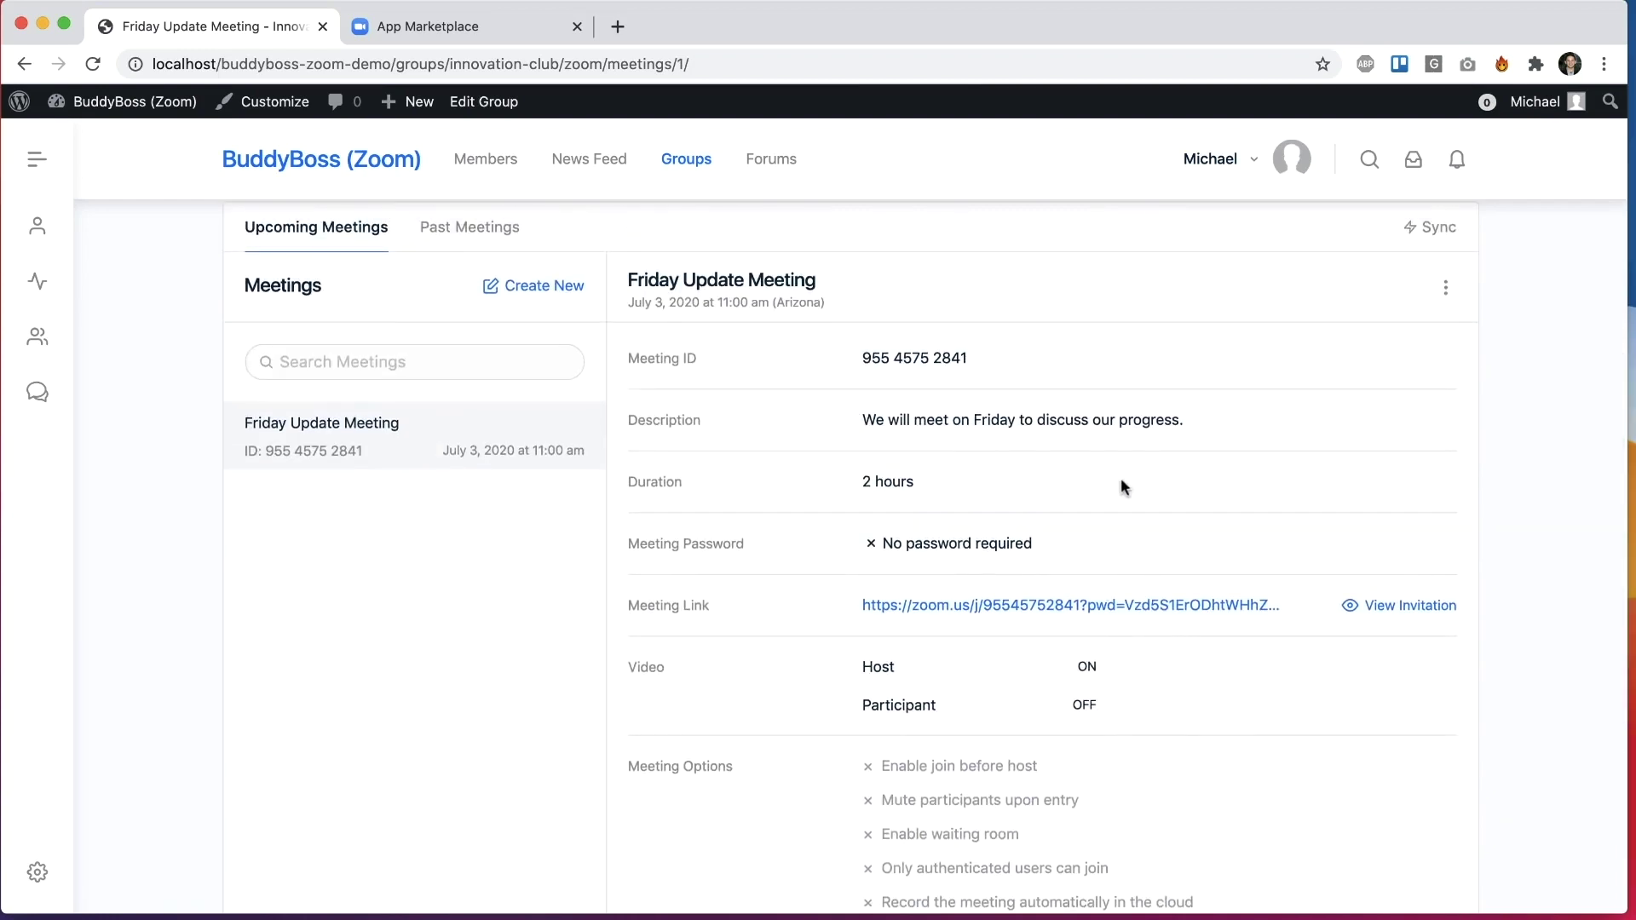
scroll(938, 375, up, 1)
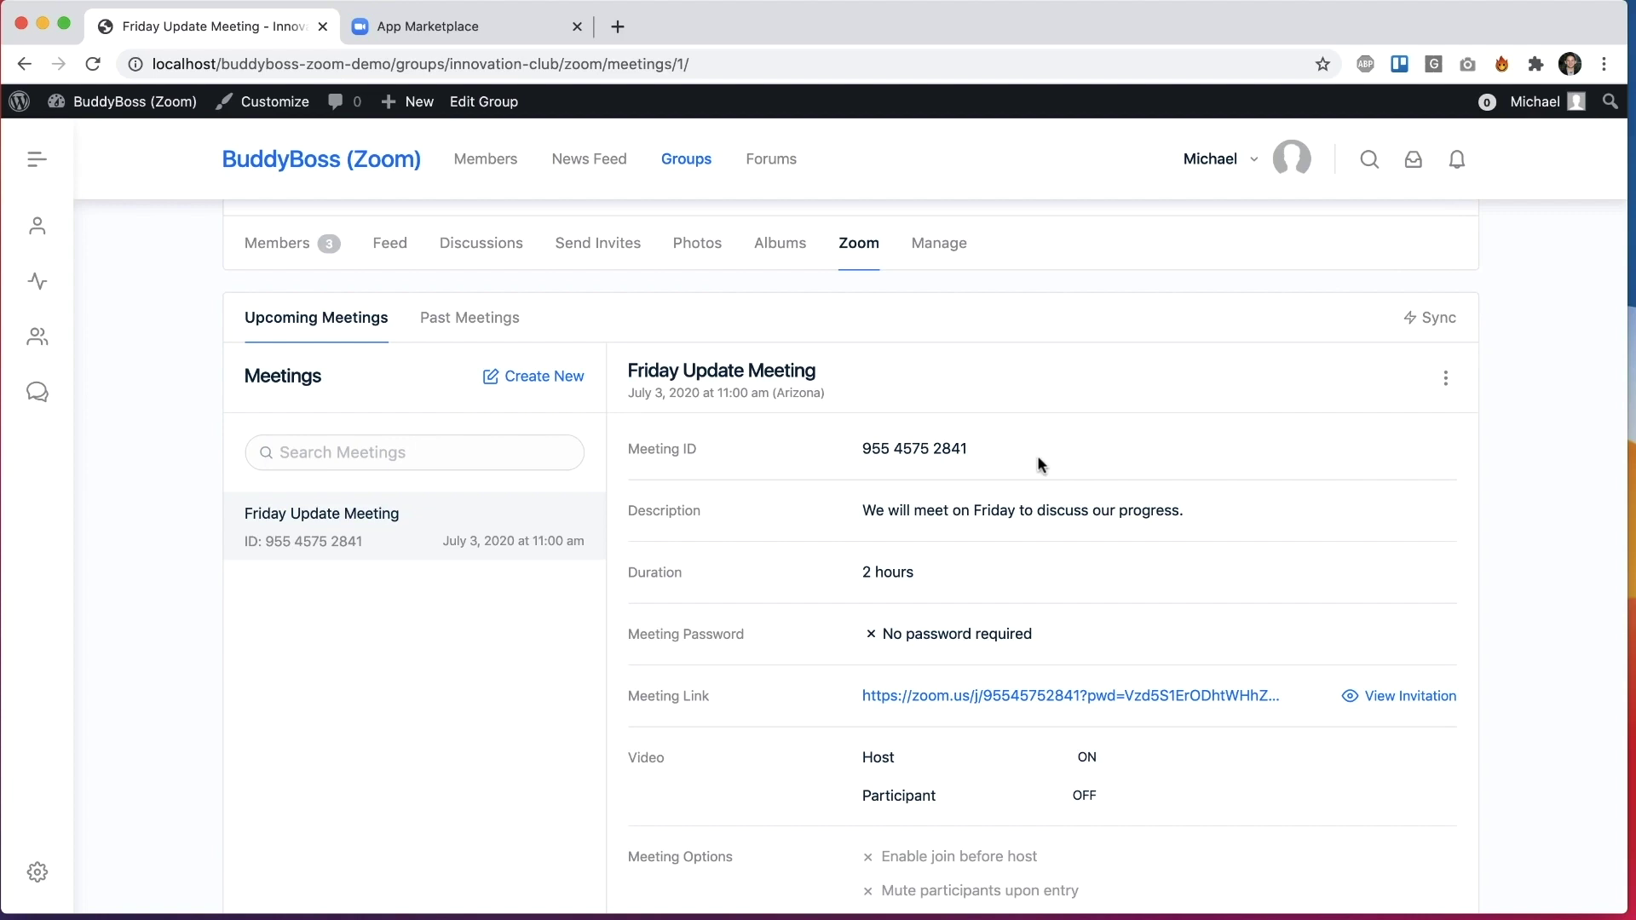
Step: Sync Innovation Club's Zoom meetings and browse the feed's Friday Update Meeting post with its countdown
click(1437, 318)
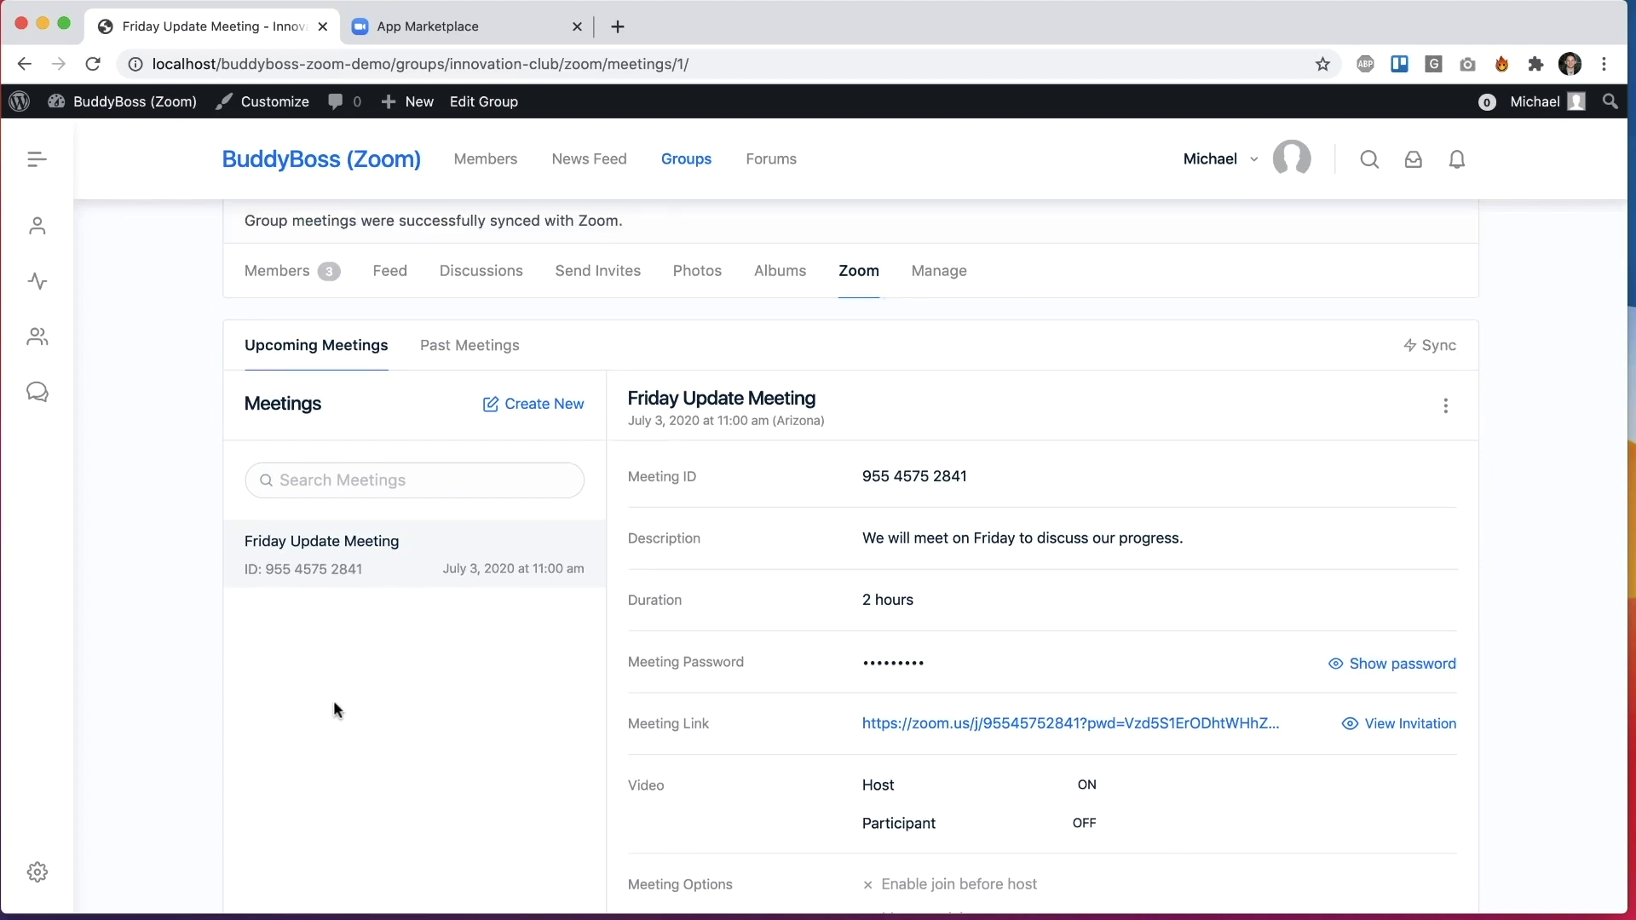
click(392, 272)
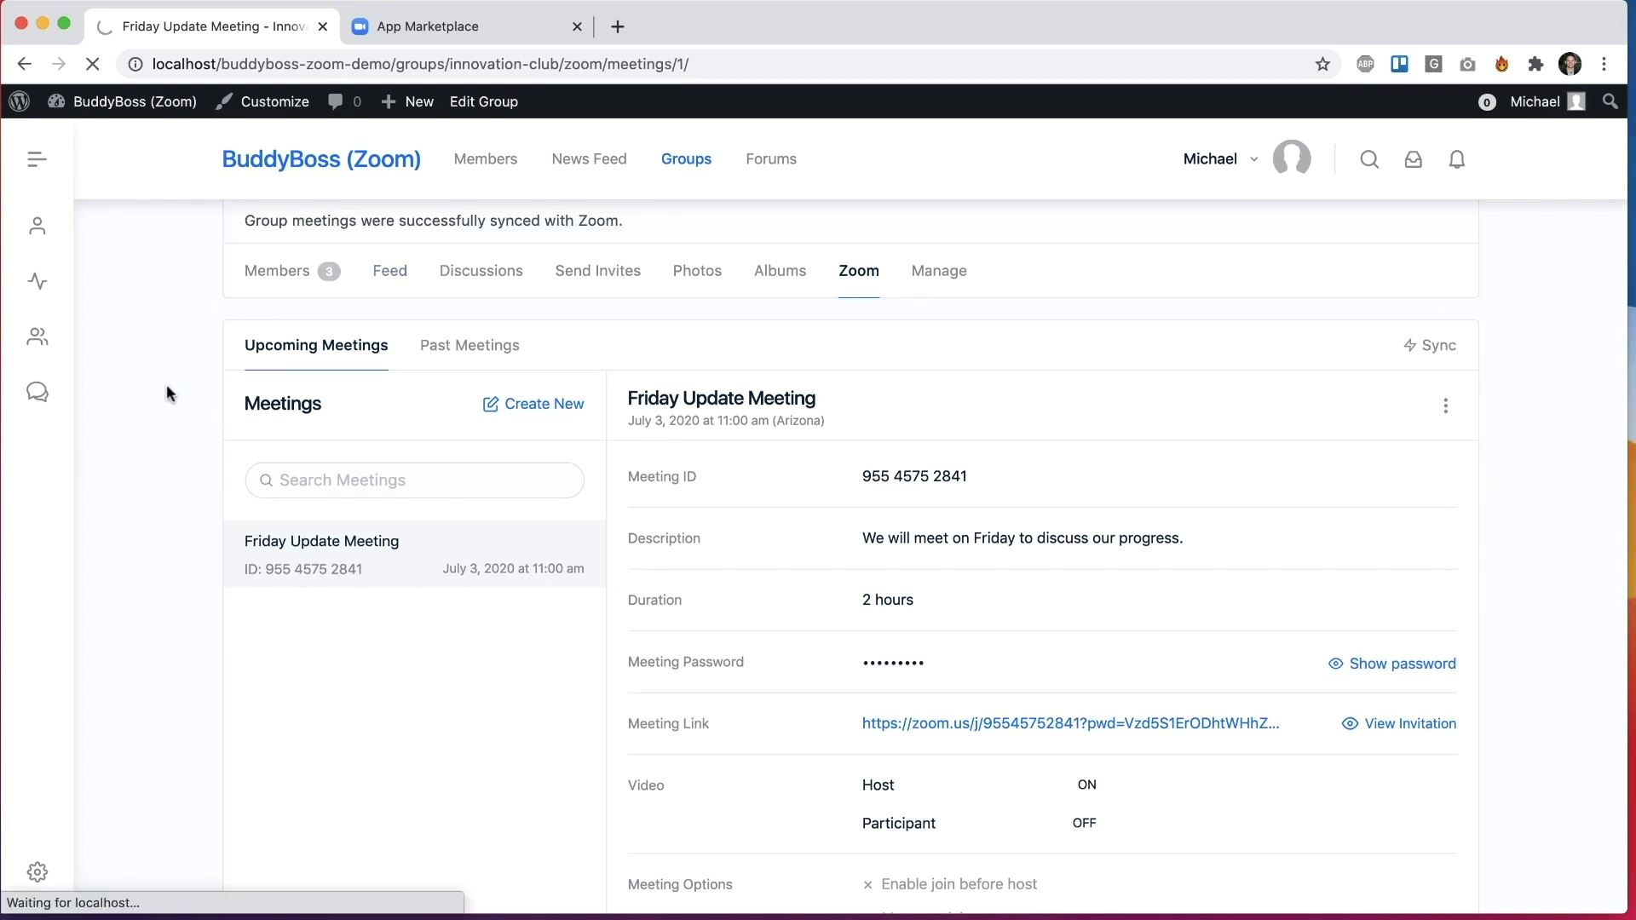
scroll(156, 499, down, 5)
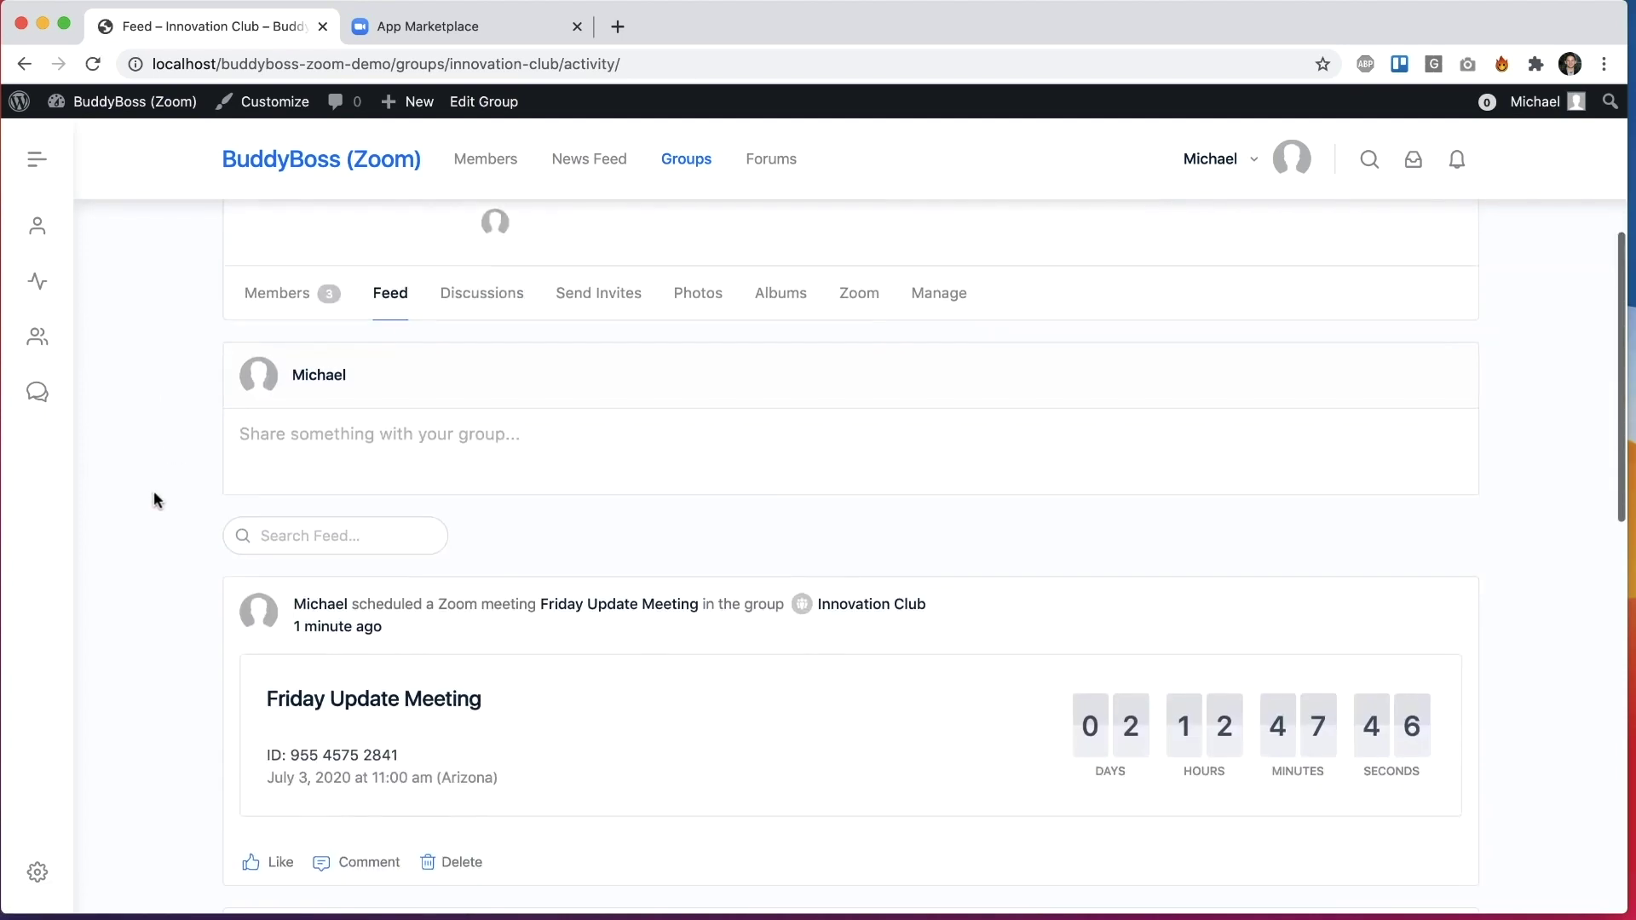
scroll(153, 500, down, 3)
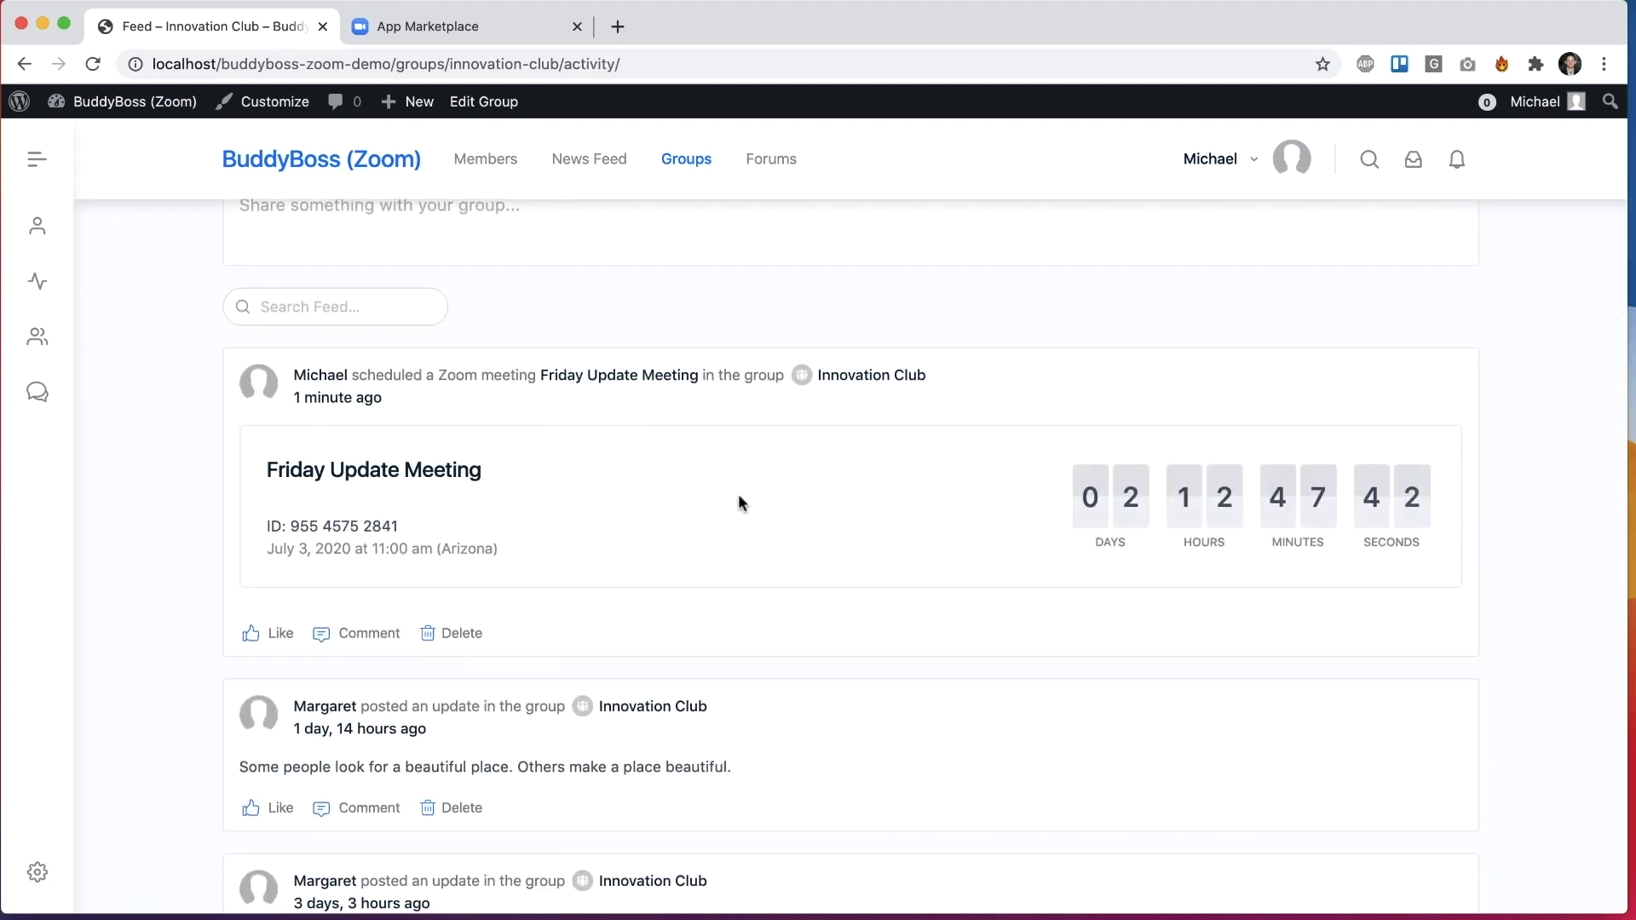
scroll(741, 493, down, 2)
scroll(916, 558, up, 1)
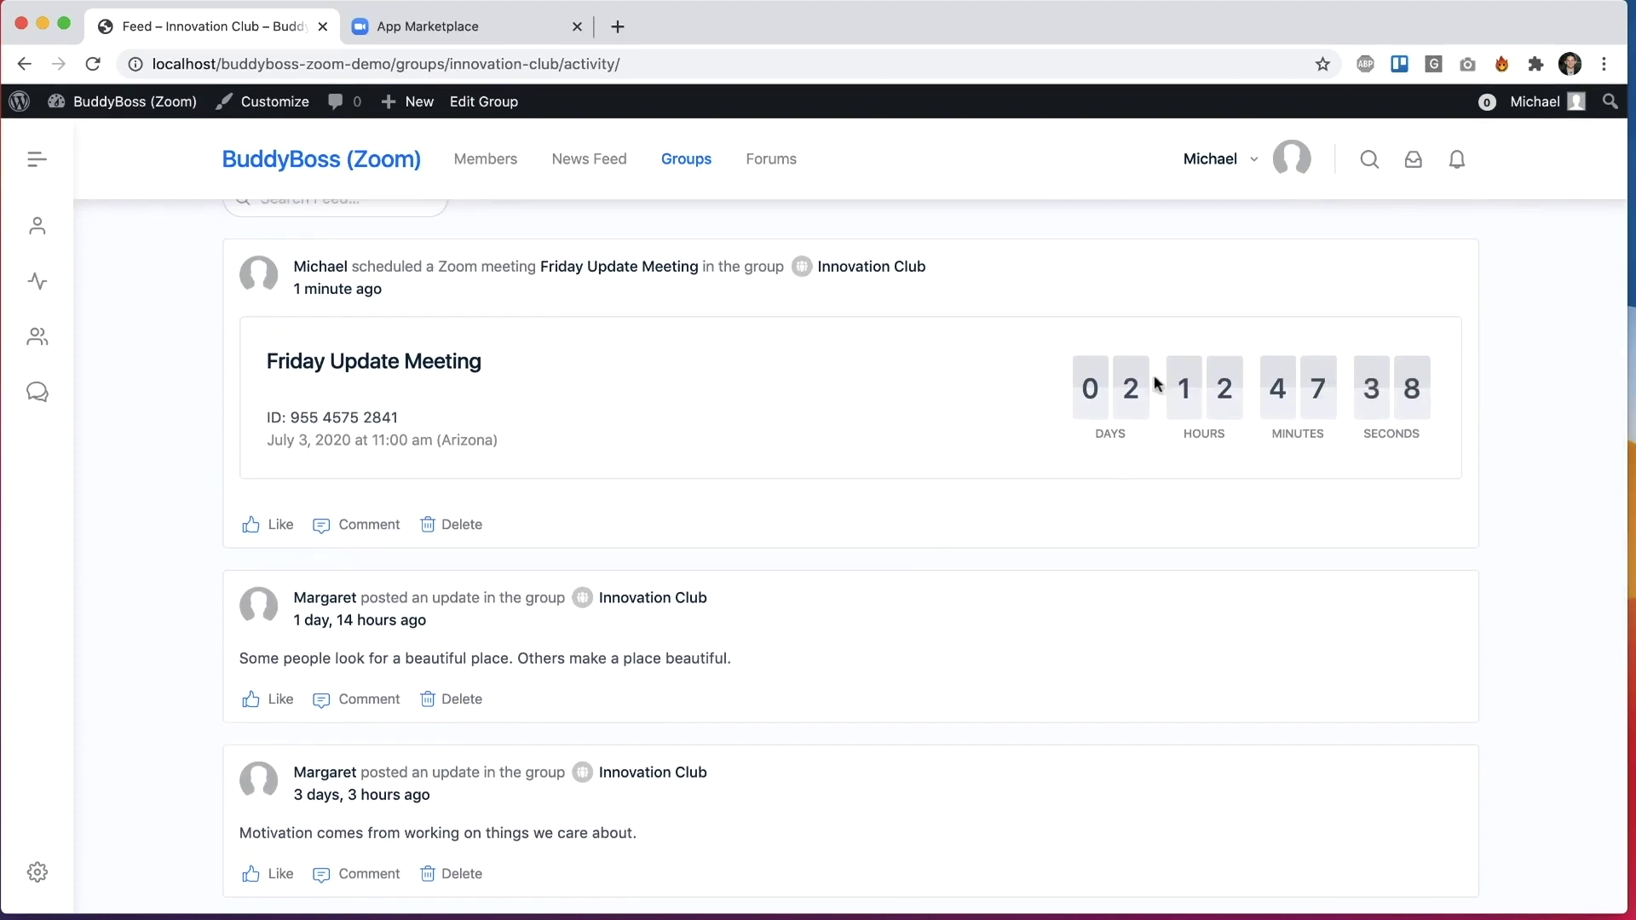
scroll(763, 417, up, 10)
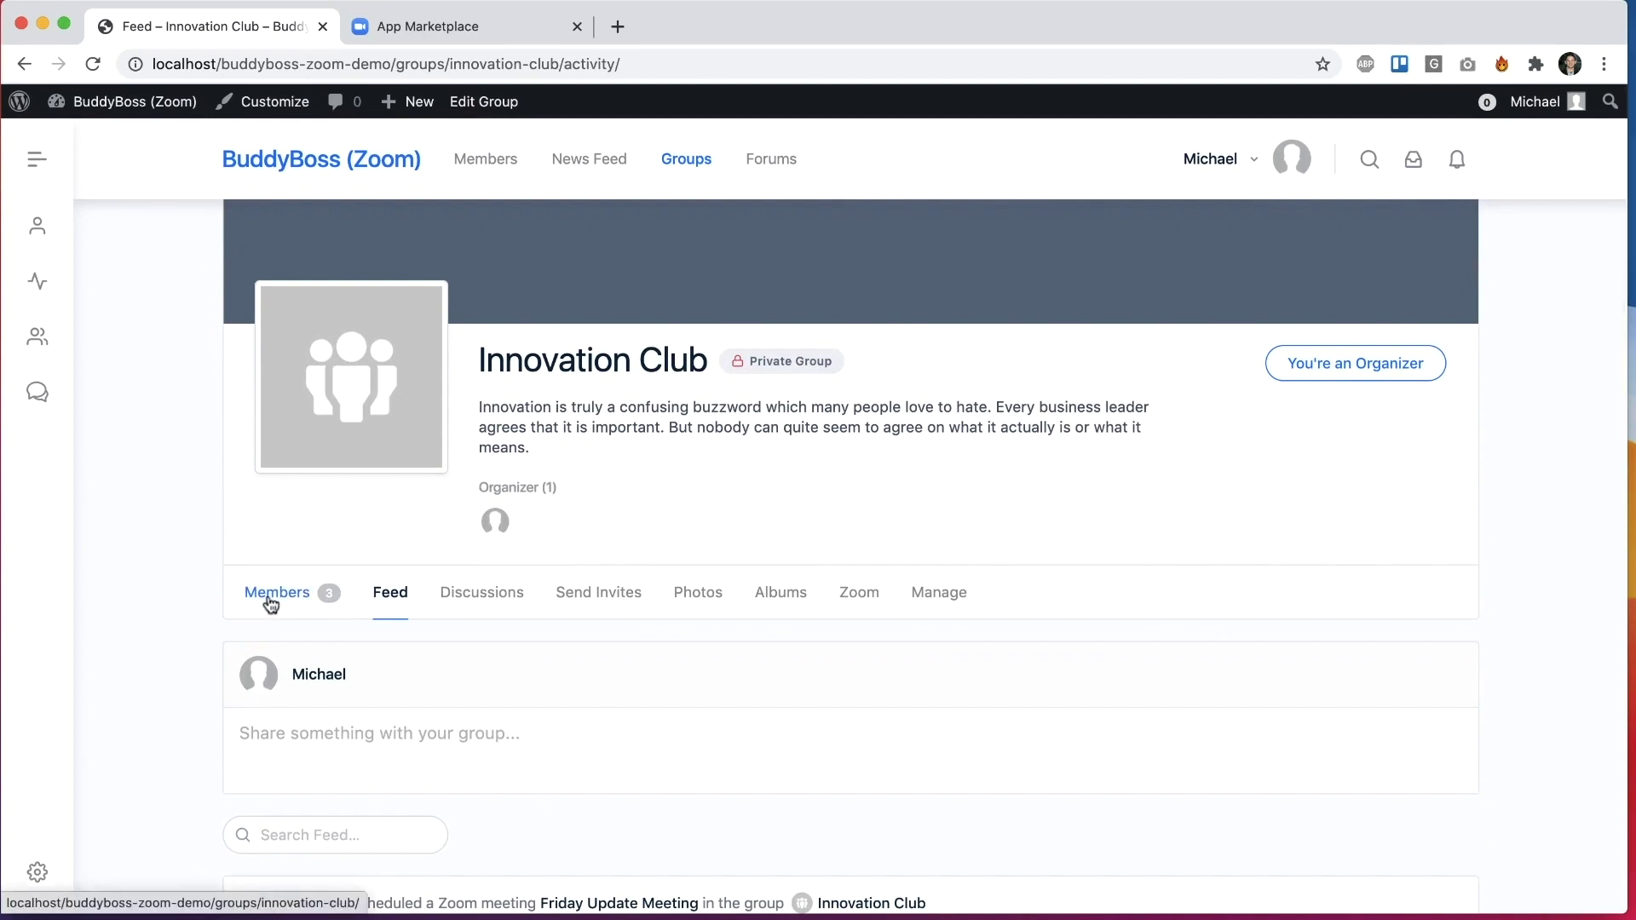
Step: Open a group member's profile from the Innovation Club members list
super+click(269, 601)
click(832, 27)
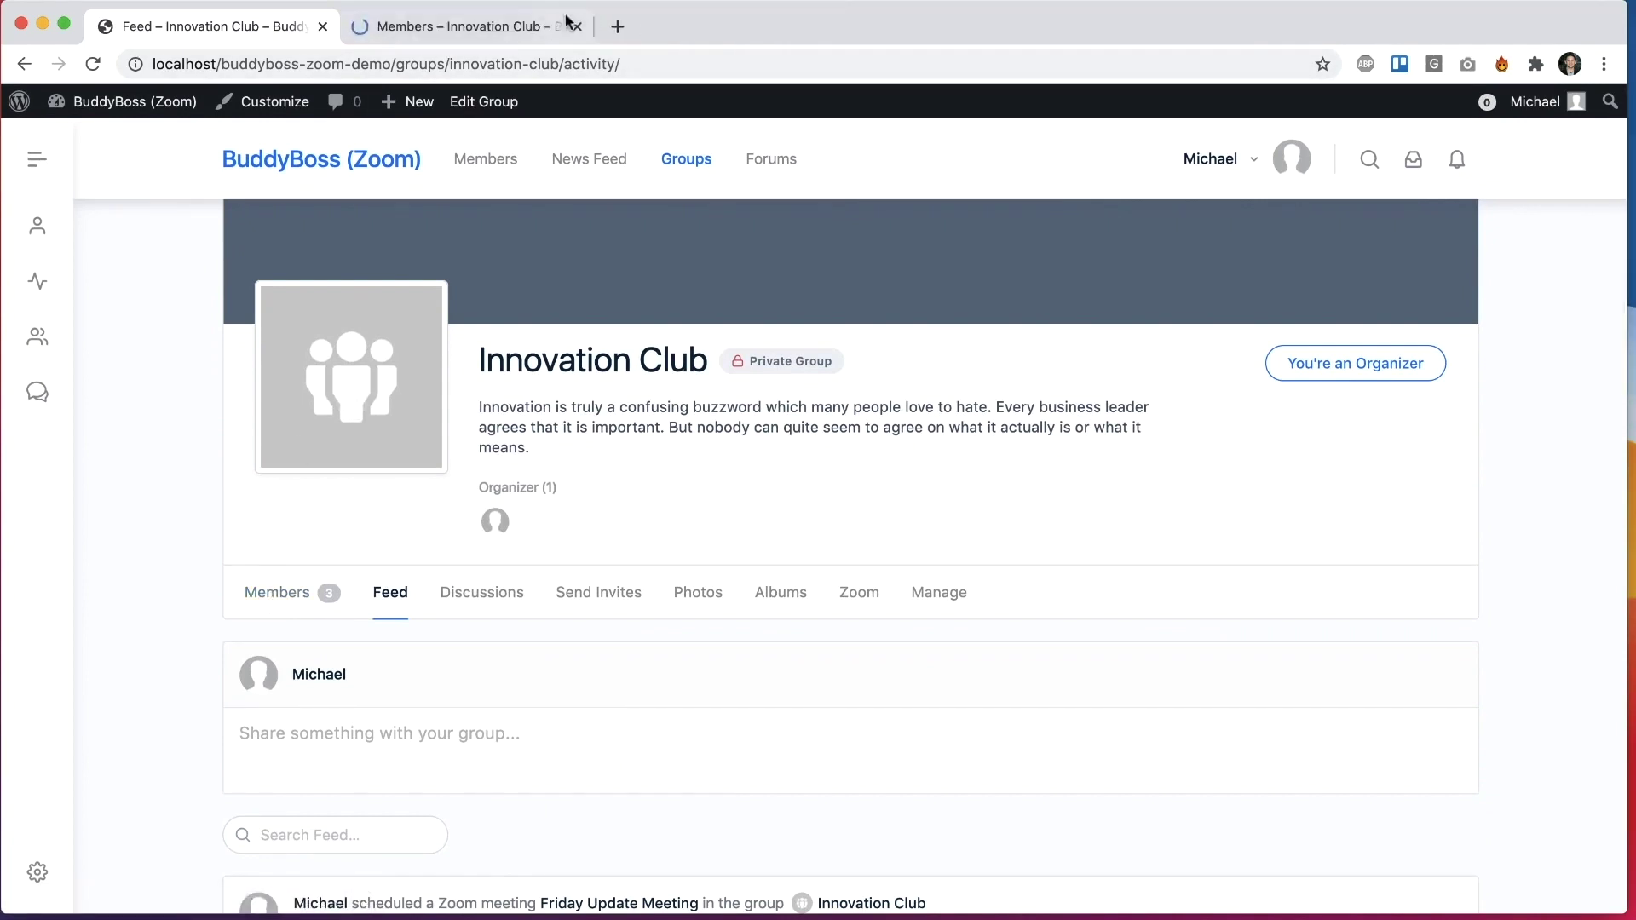
scroll(806, 422, down, 10)
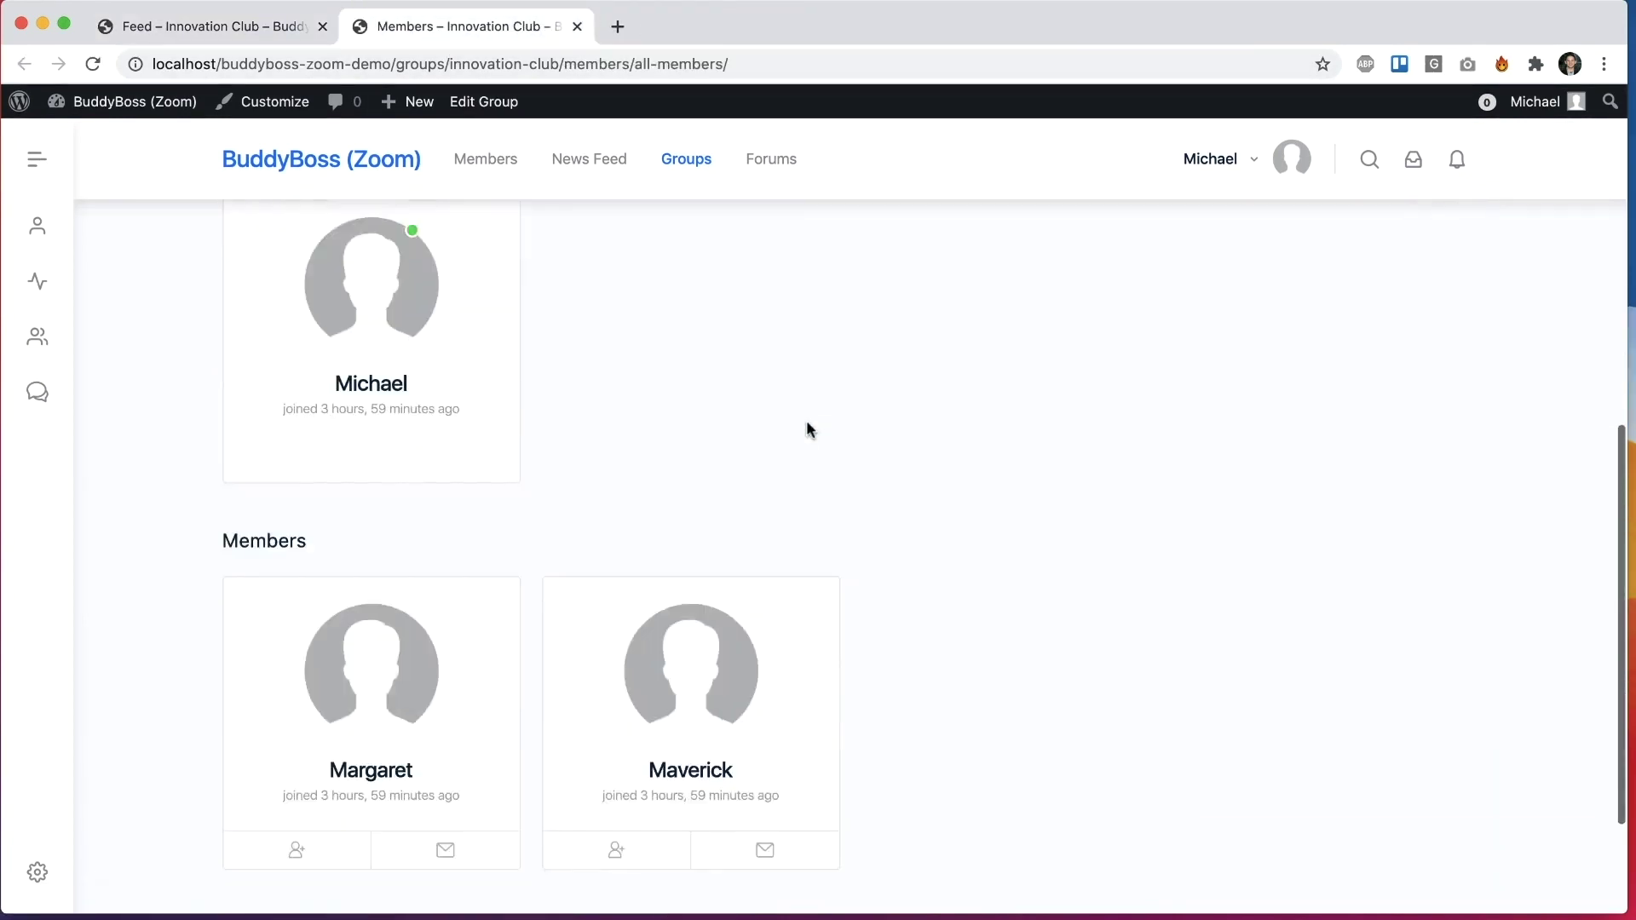
click(729, 613)
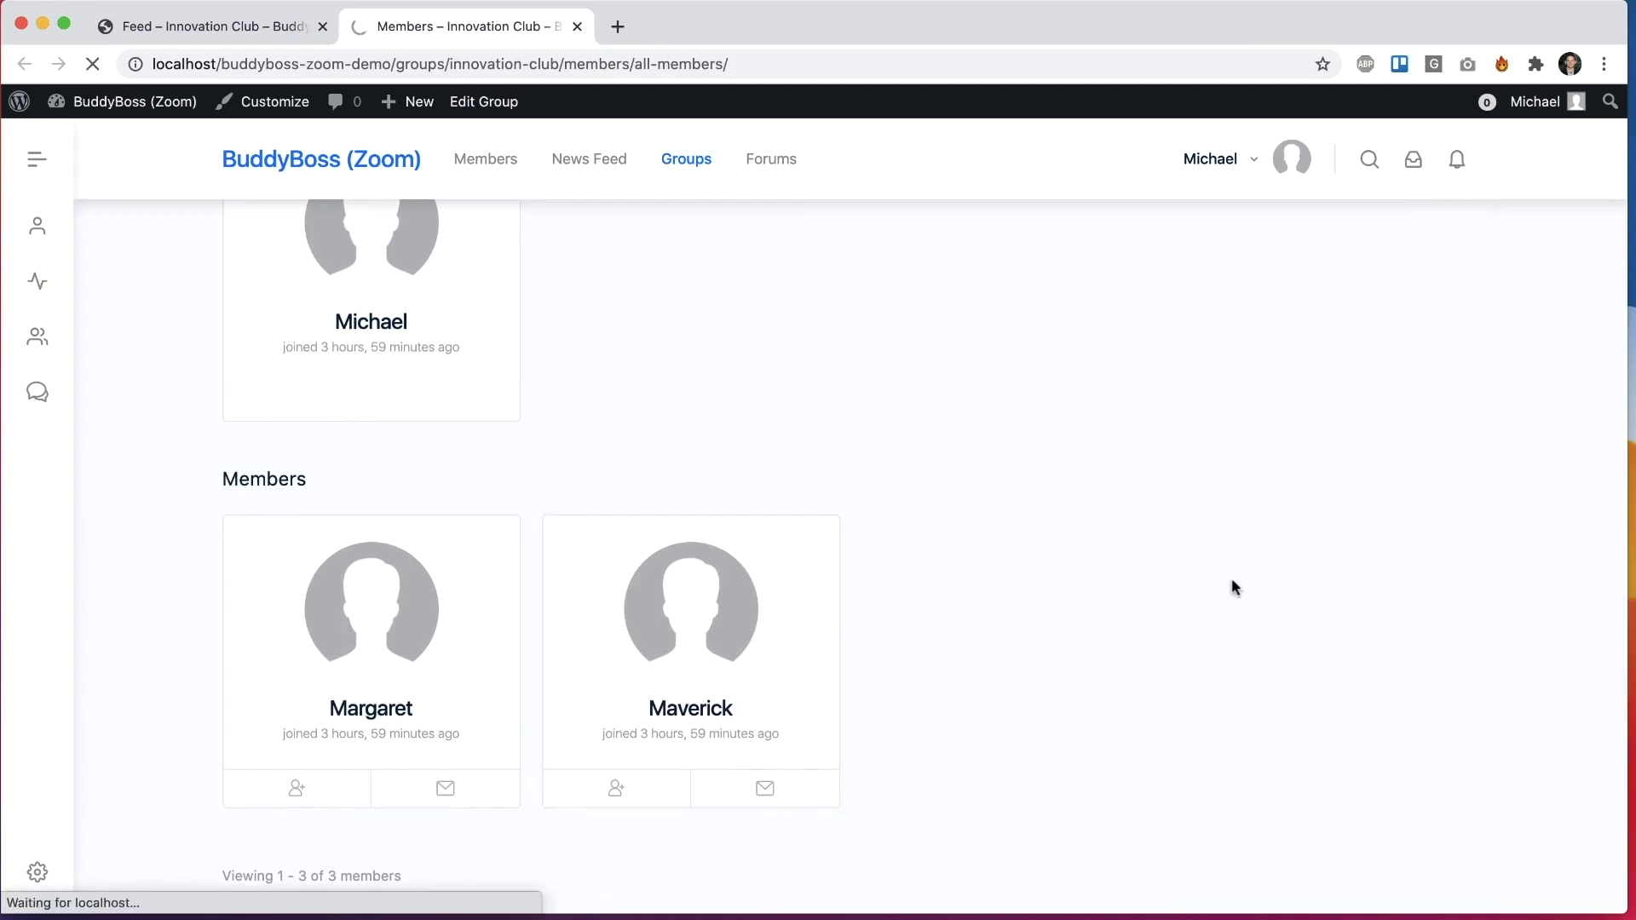
Step: View the site as that member and check their Friday Update Meeting notification
click(1421, 494)
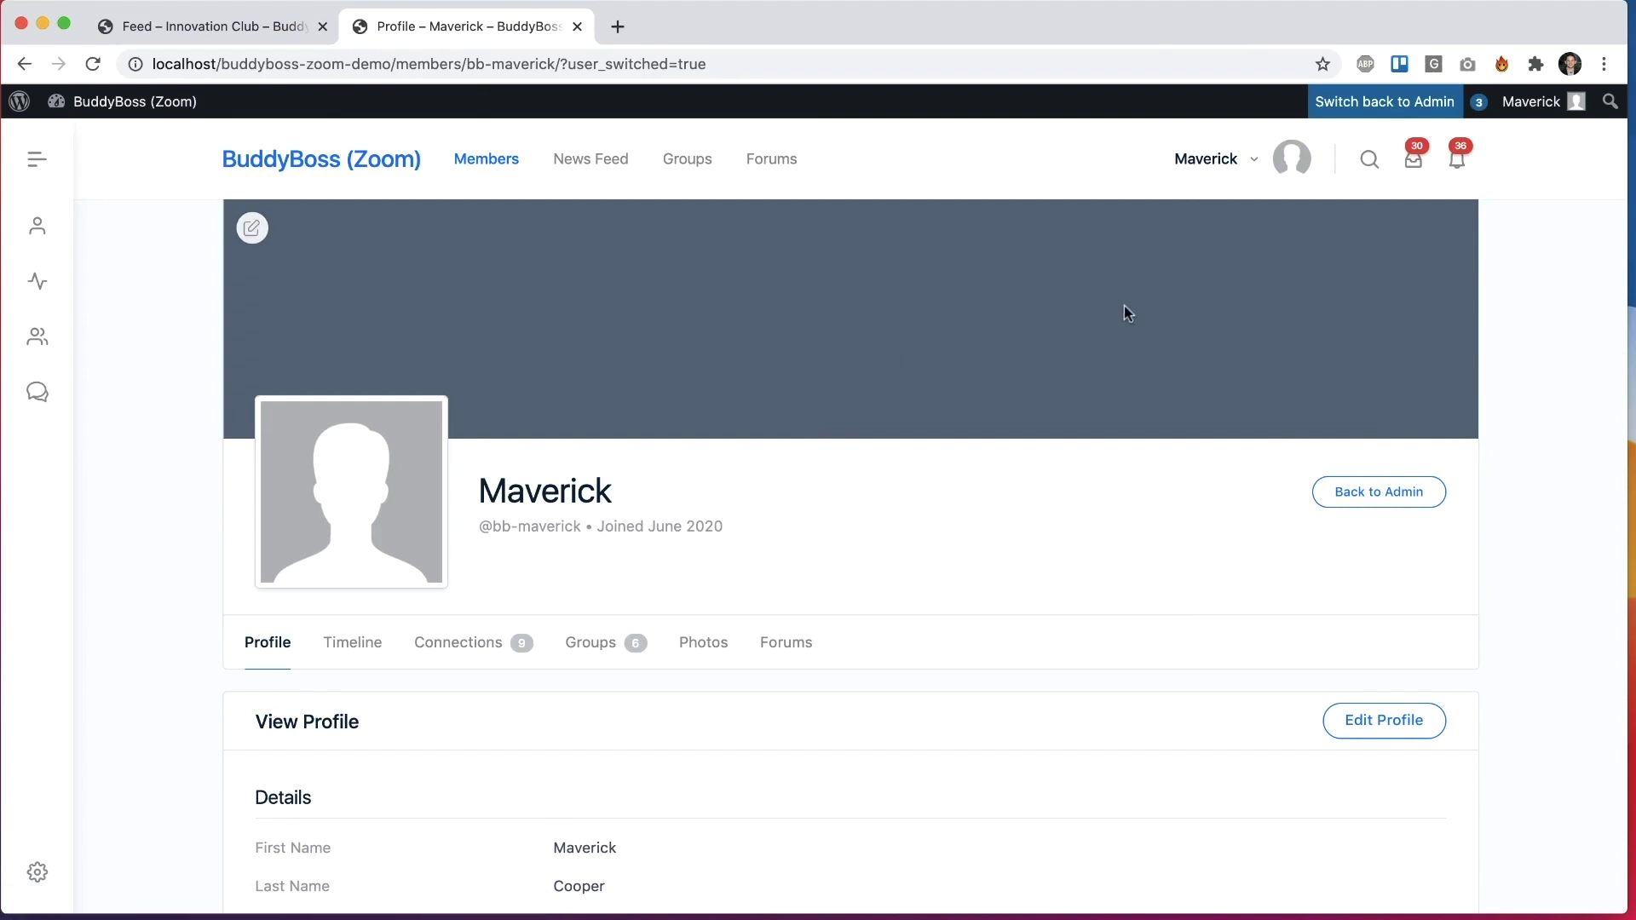
click(1457, 160)
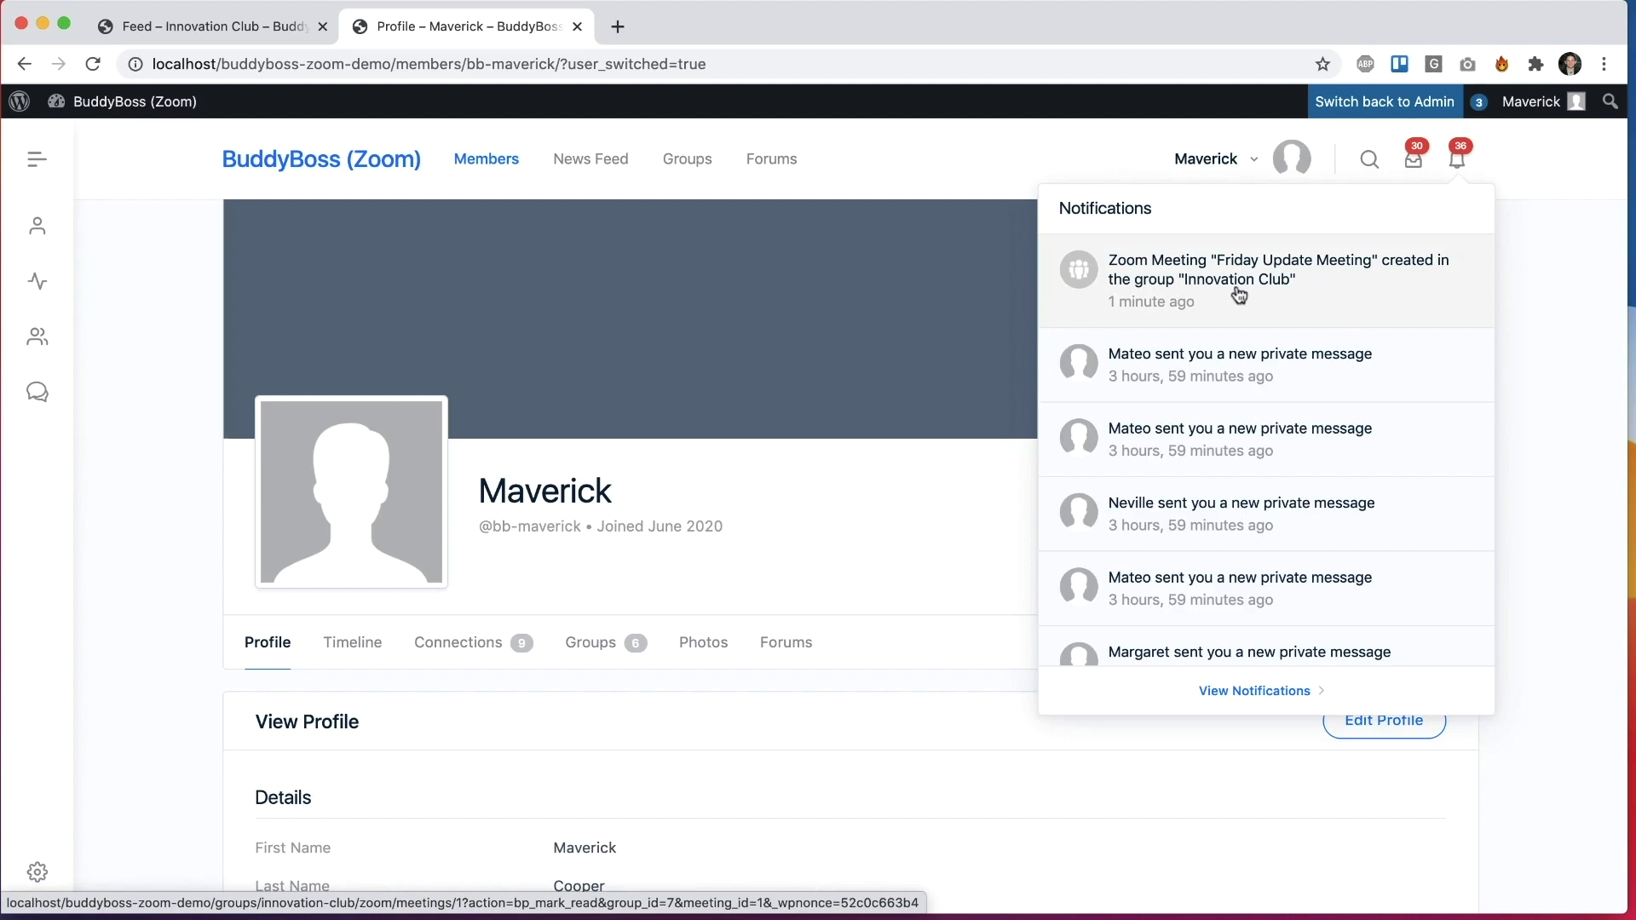
click(910, 479)
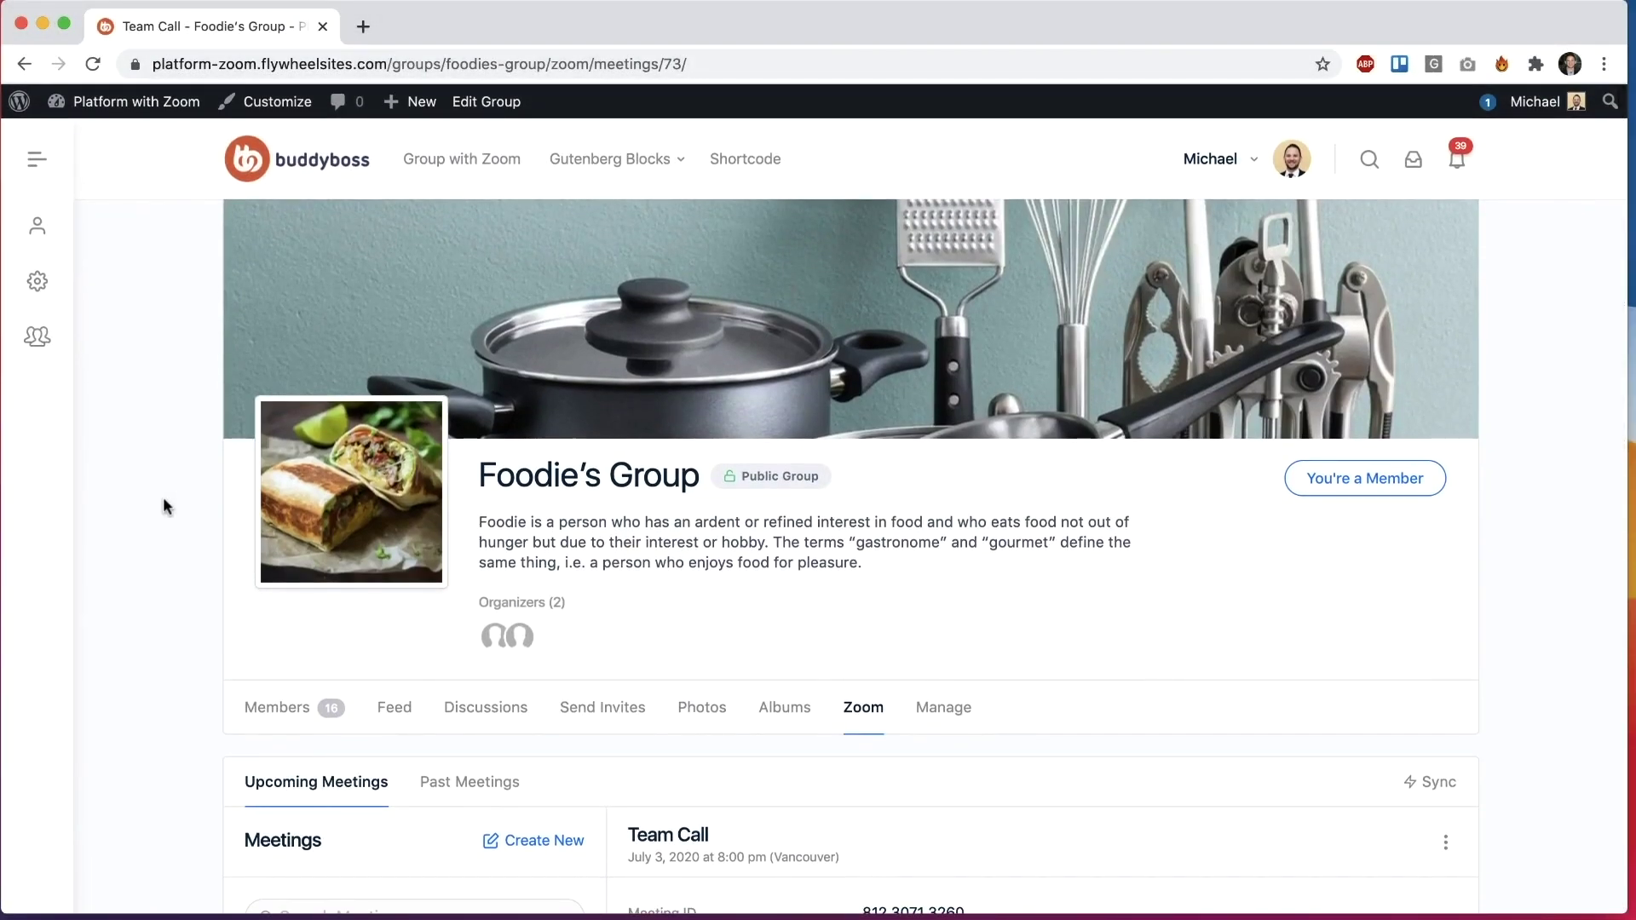
Step: Reveal and then hide the Team Call meeting password
scroll(165, 506, down, 8)
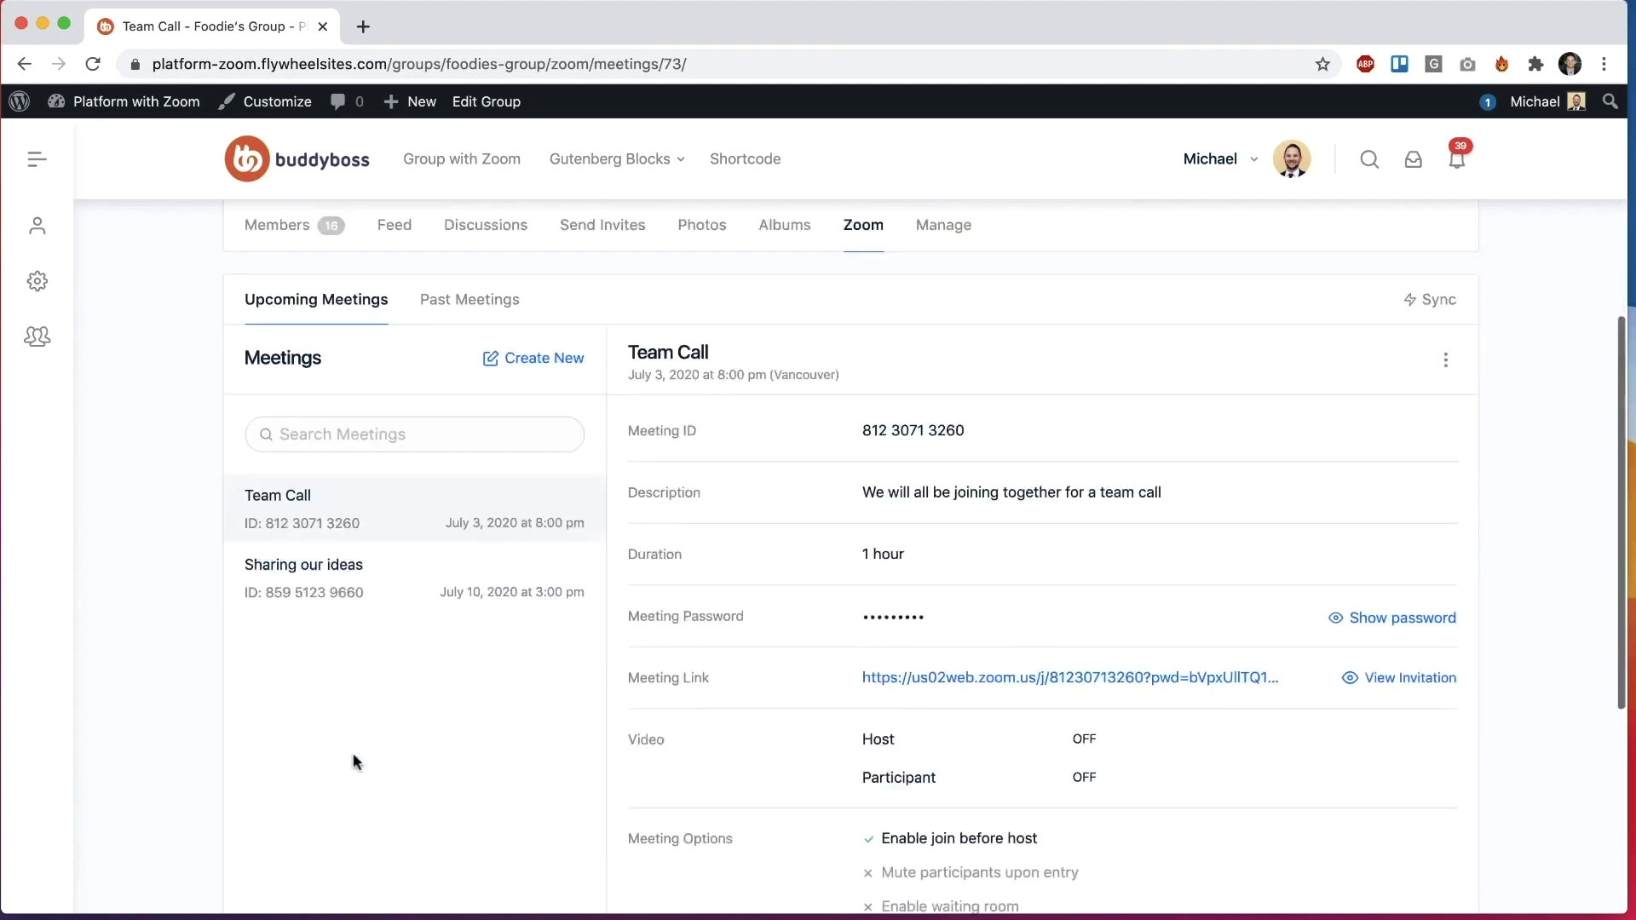
click(1363, 464)
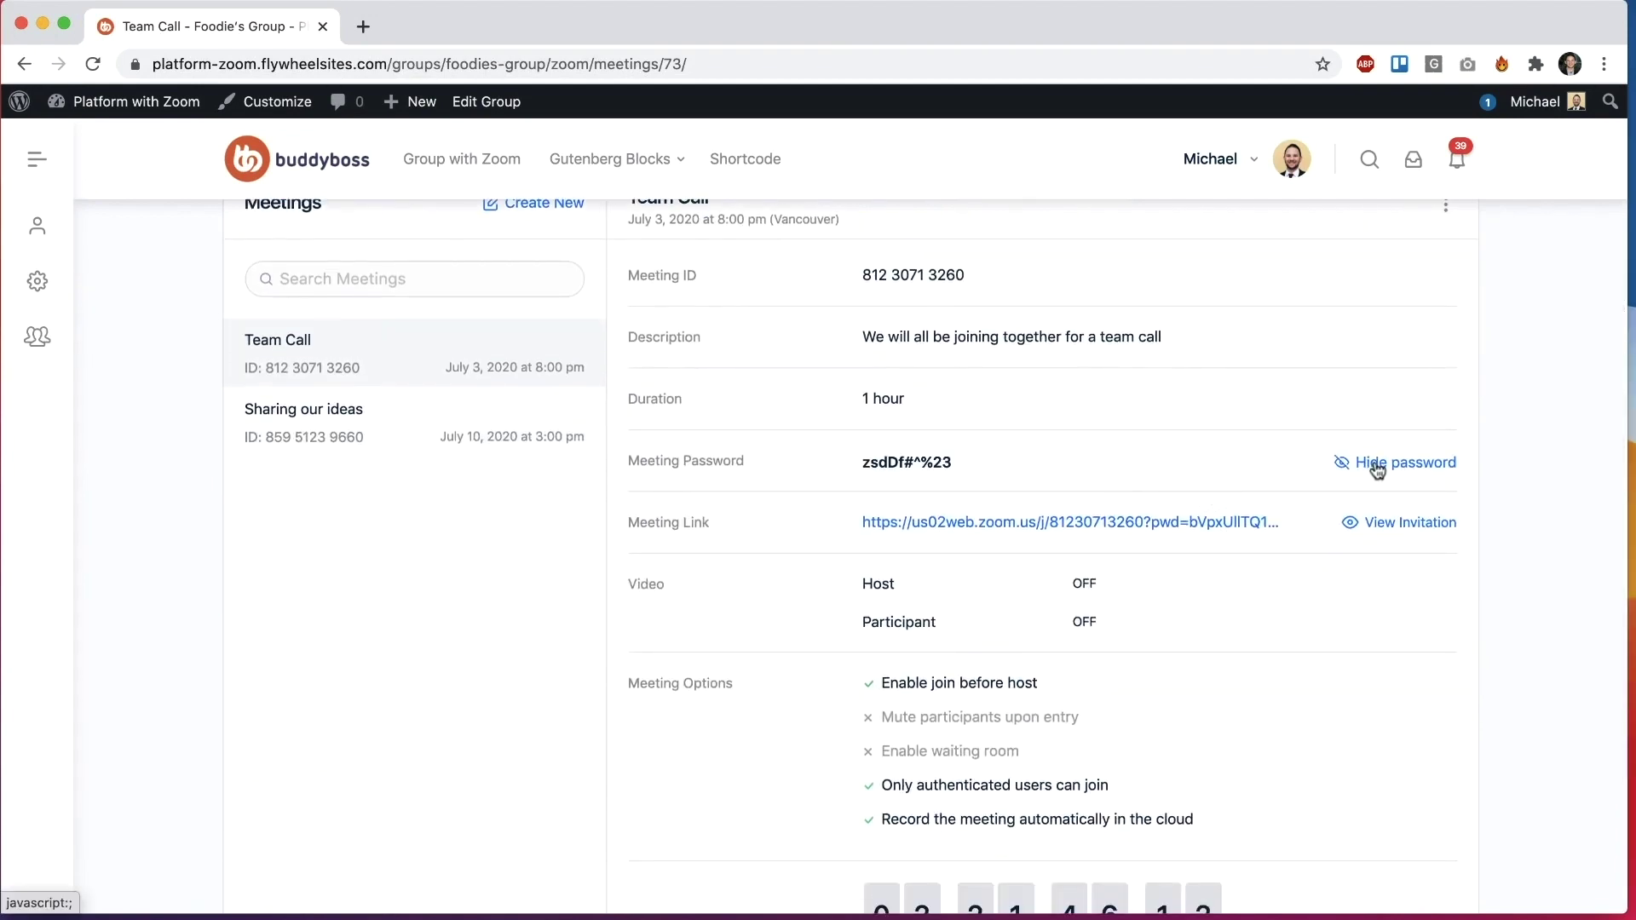
click(1393, 466)
scroll(1102, 420, up, 4)
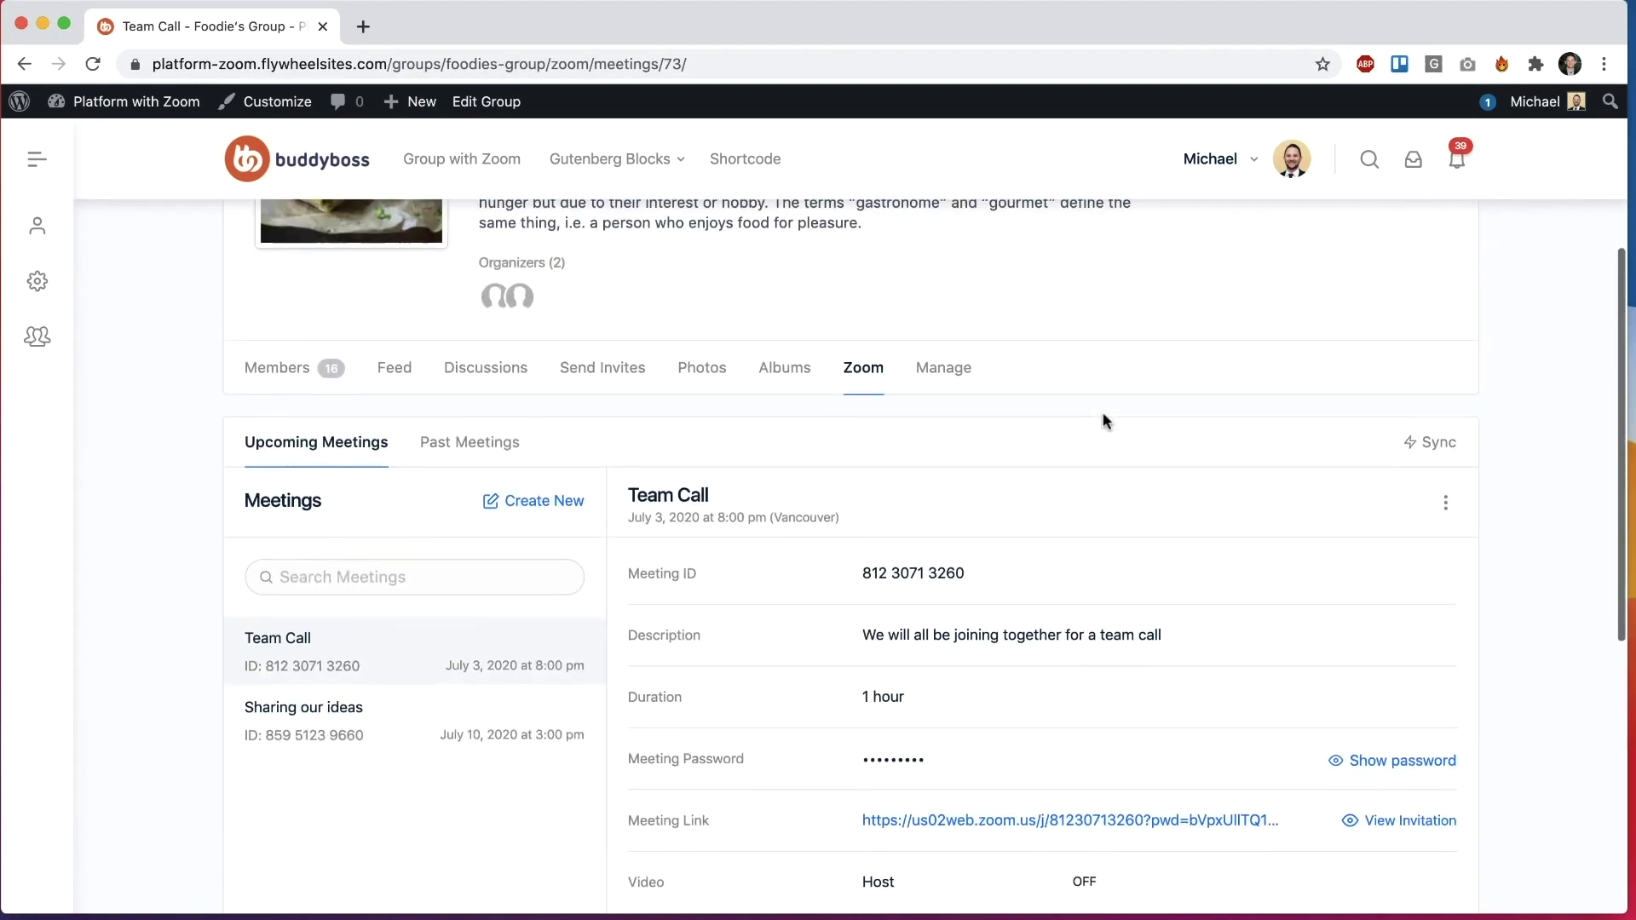
Step: Start a new Foodie's Group meeting set to record automatically in the cloud
click(560, 509)
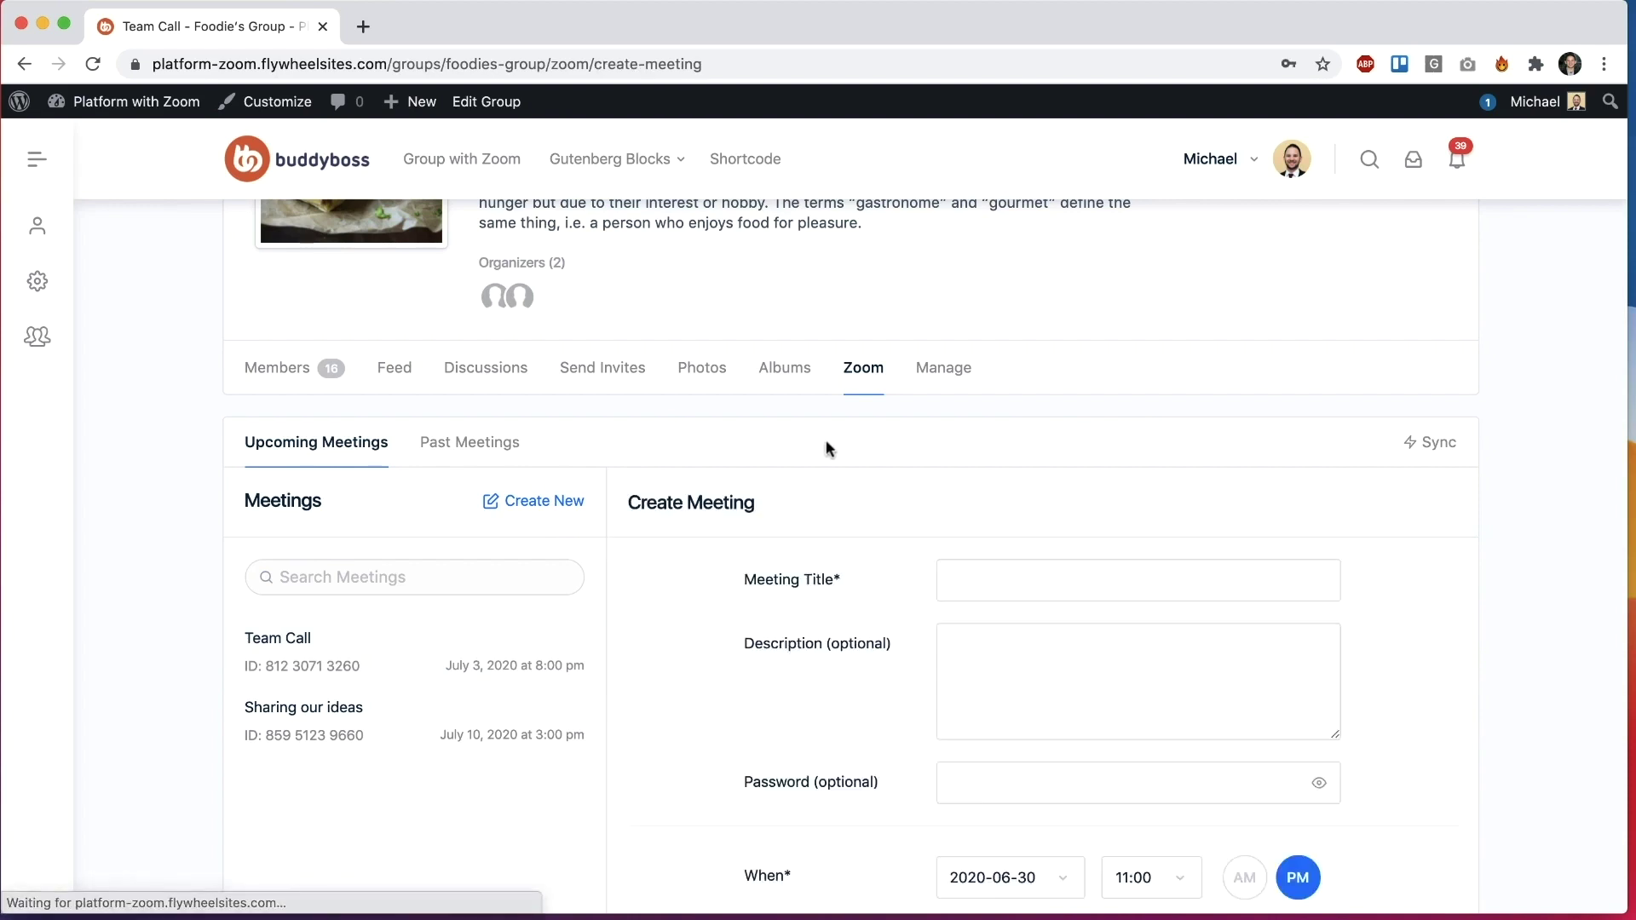
scroll(825, 446, down, 6)
scroll(827, 449, down, 6)
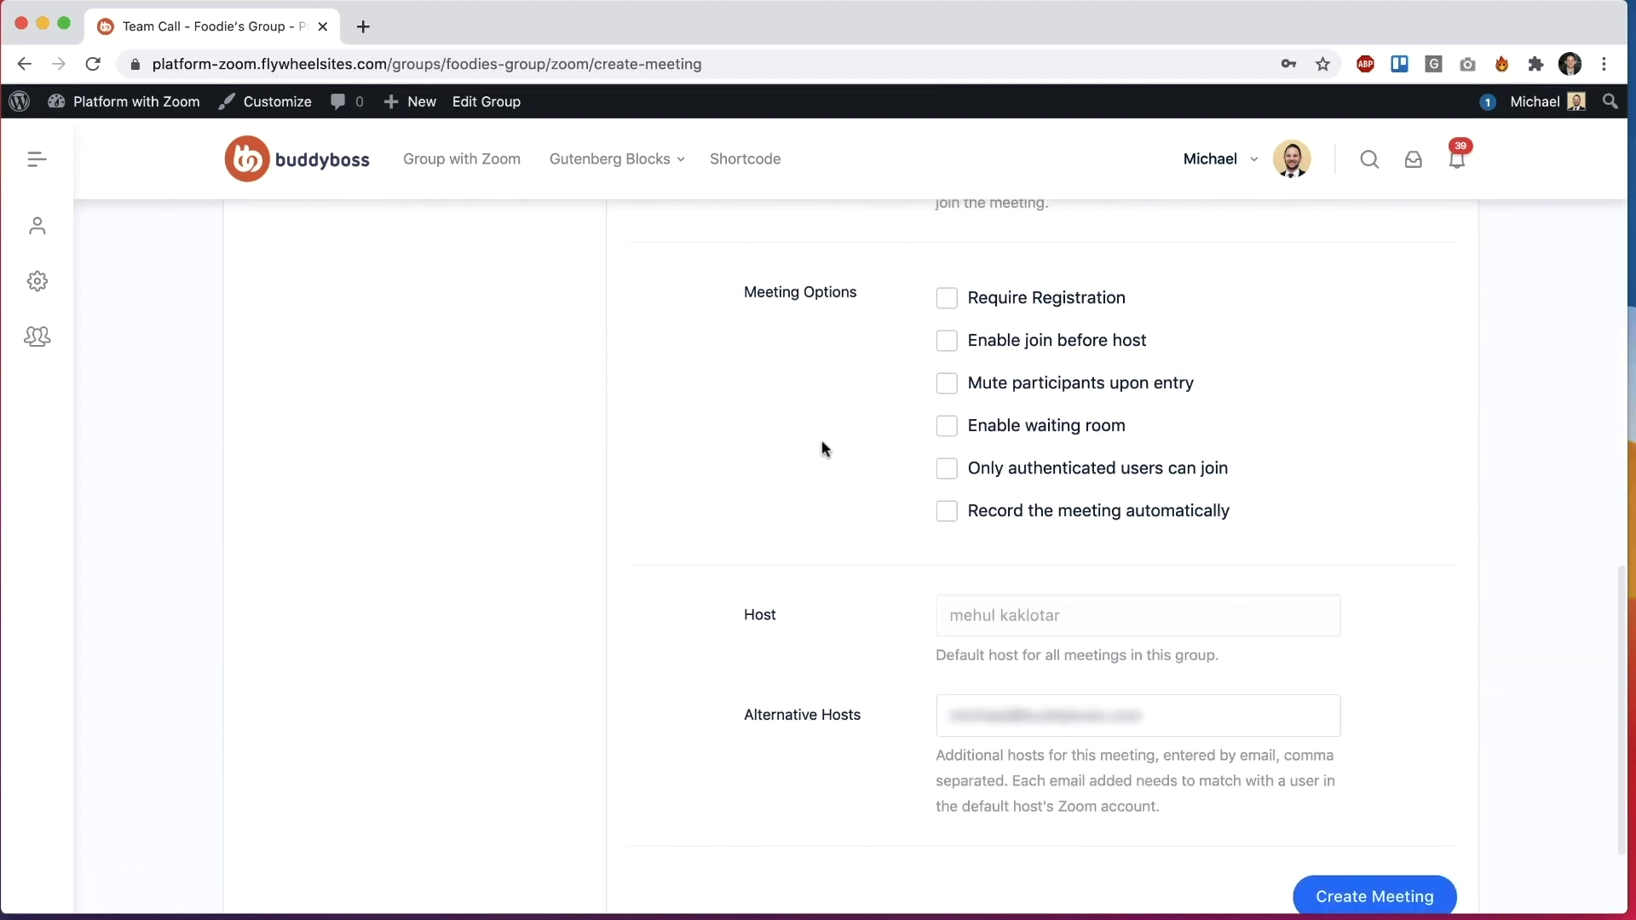
click(1021, 515)
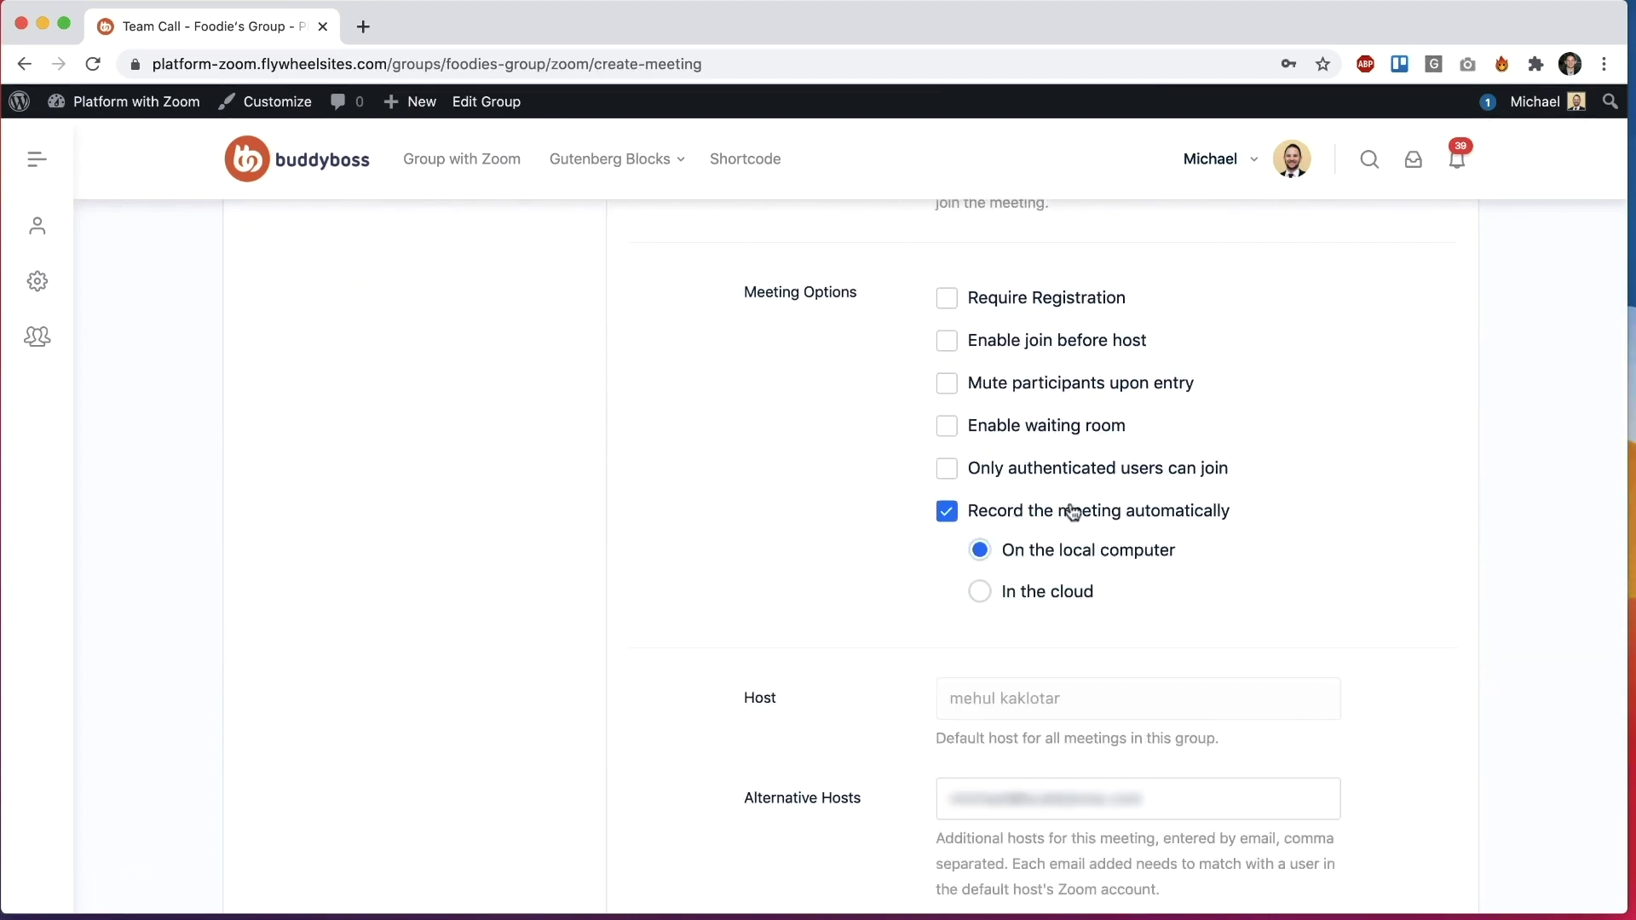
click(1065, 588)
scroll(801, 546, up, 7)
scroll(801, 528, down, 10)
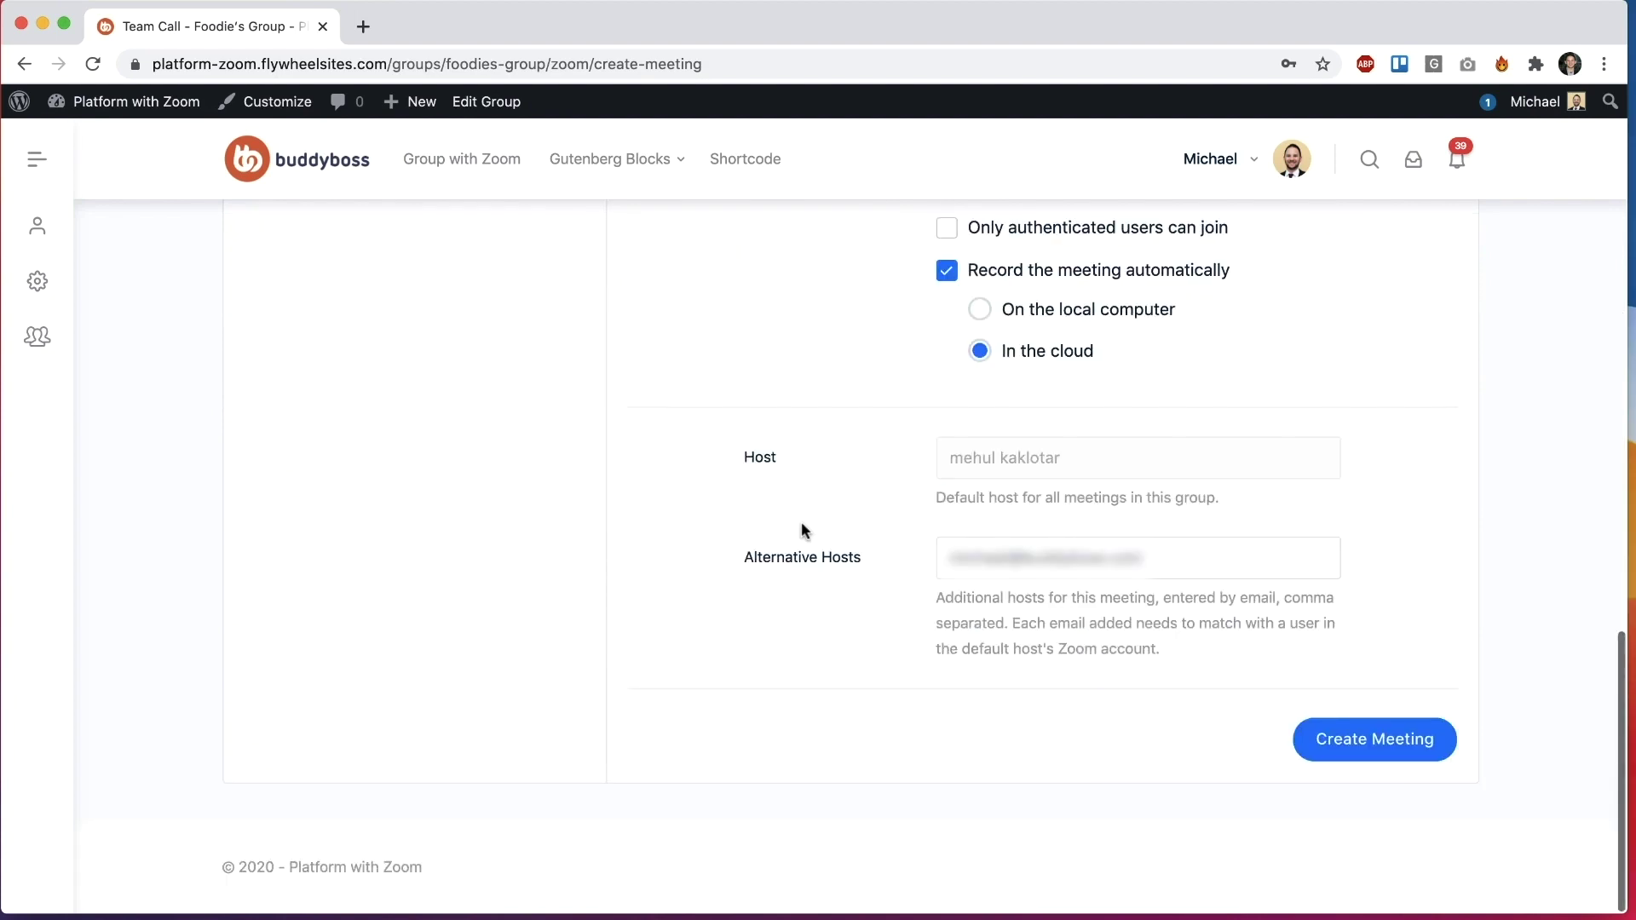
scroll(800, 529, up, 2)
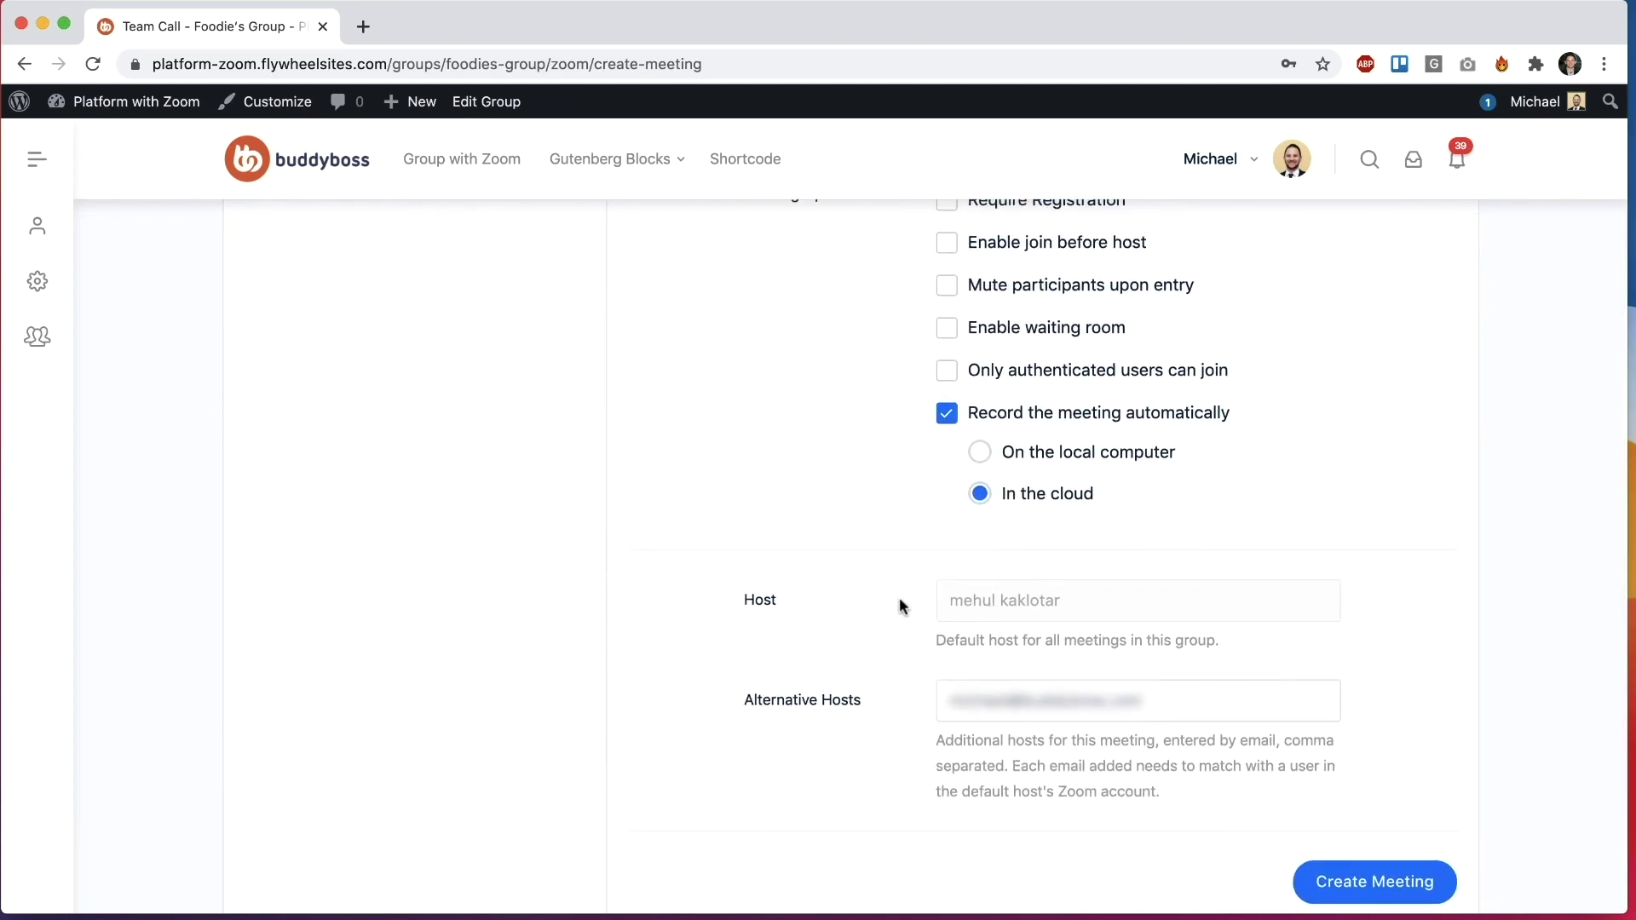
scroll(890, 711, down, 2)
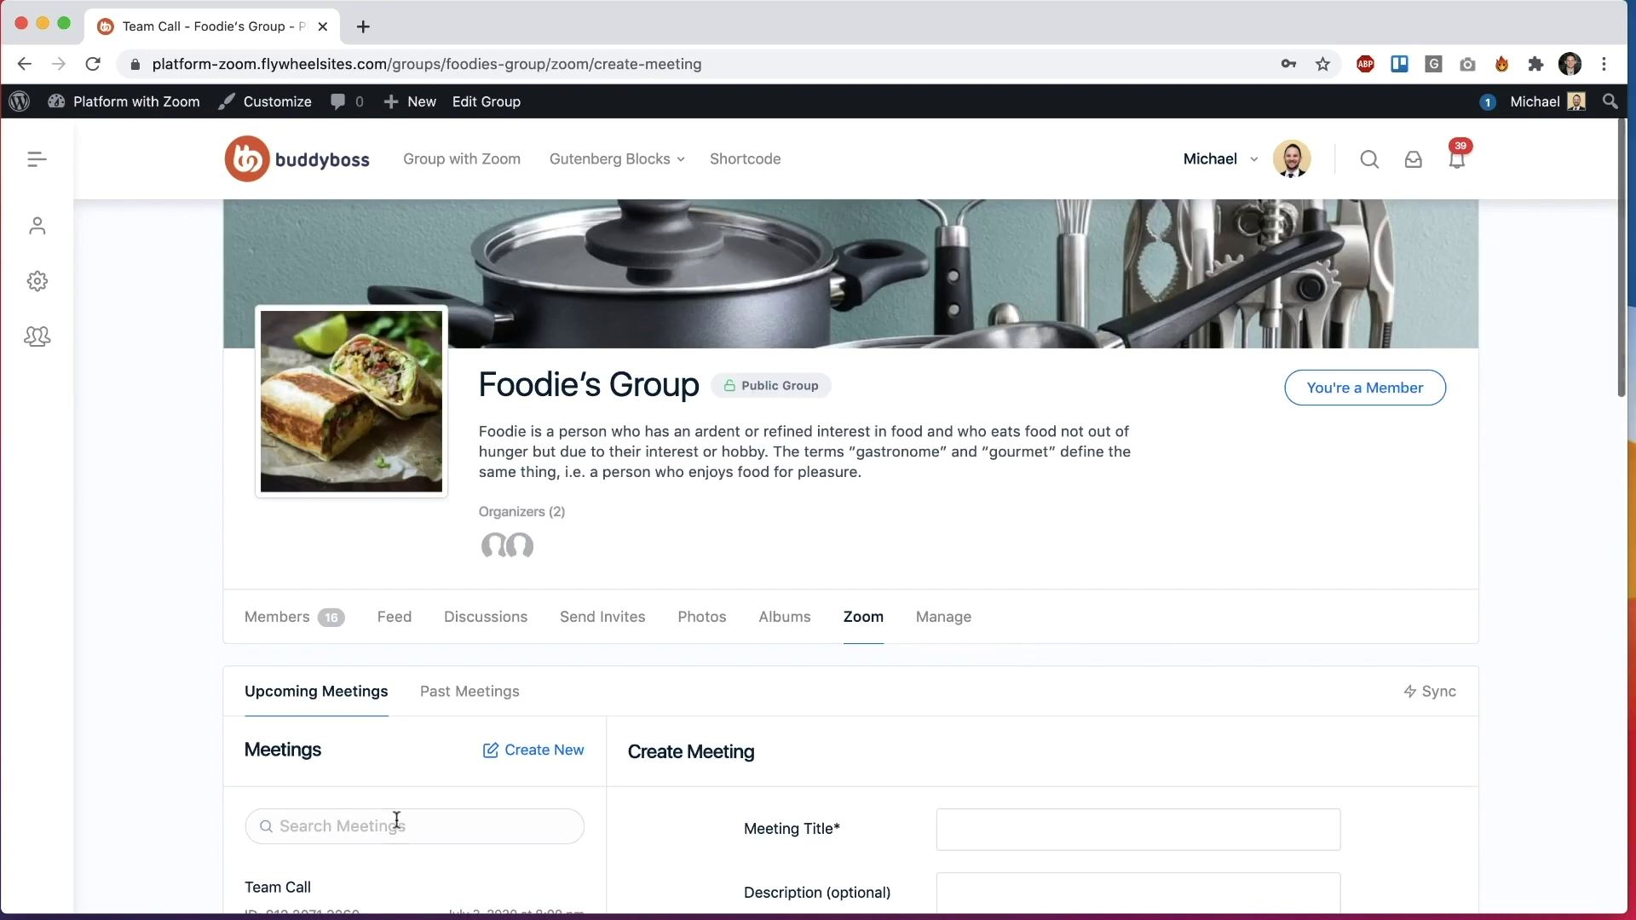
scroll(400, 810, down, 10)
scroll(658, 710, down, 10)
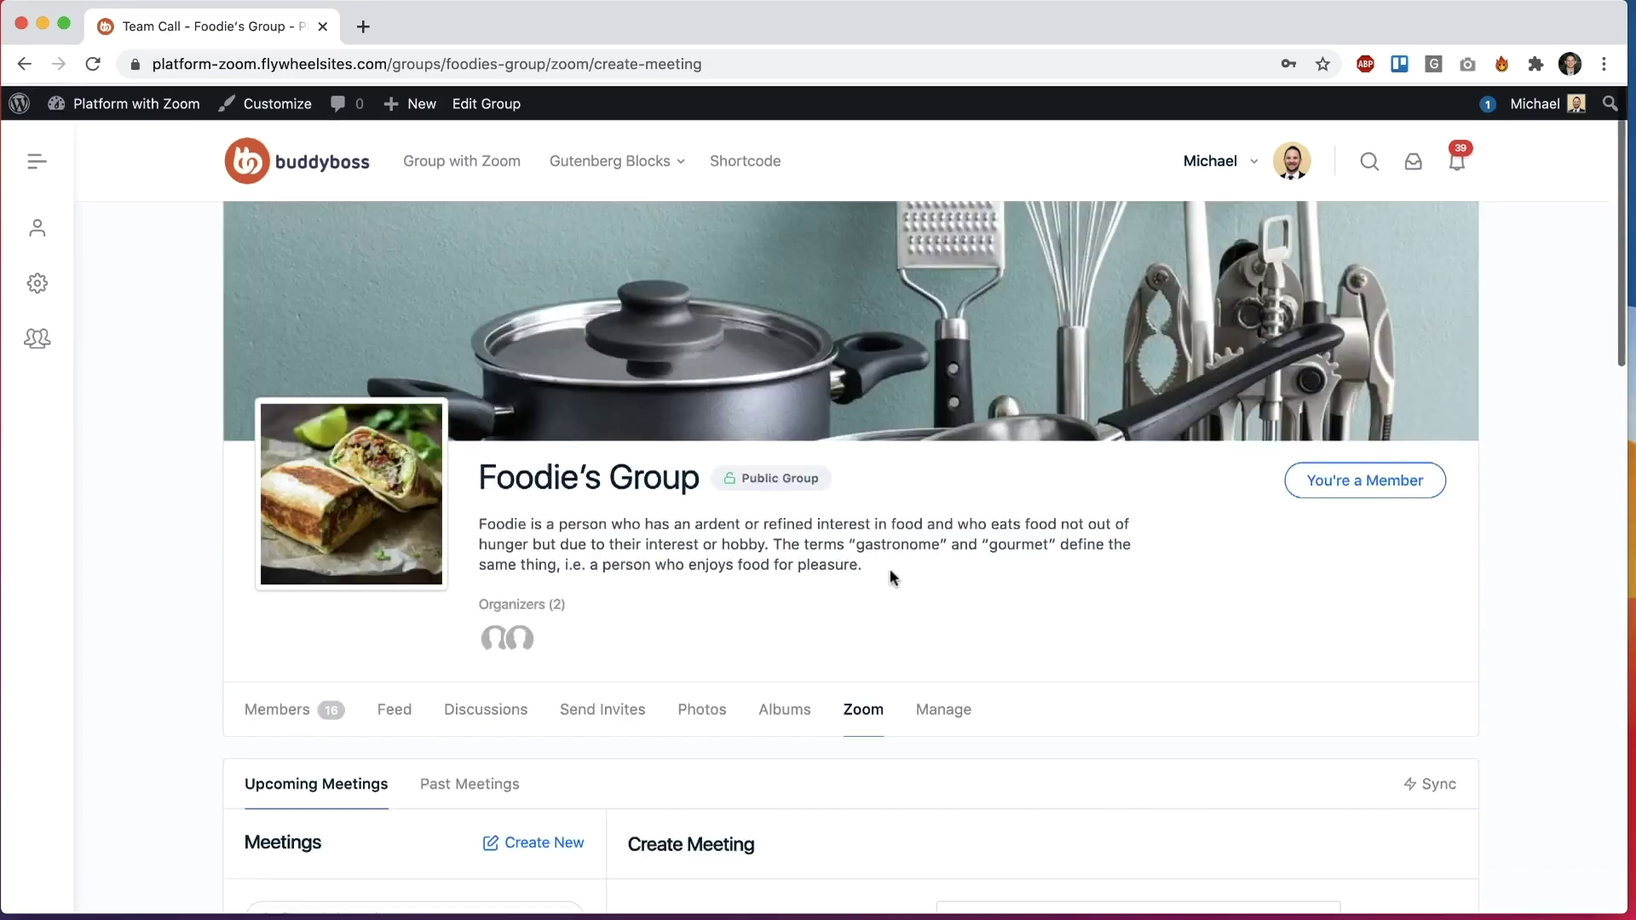
scroll(866, 585, down, 3)
Step: Filter Foodie's Group past meetings to recorded ones and show New Meeting's recordings
click(503, 595)
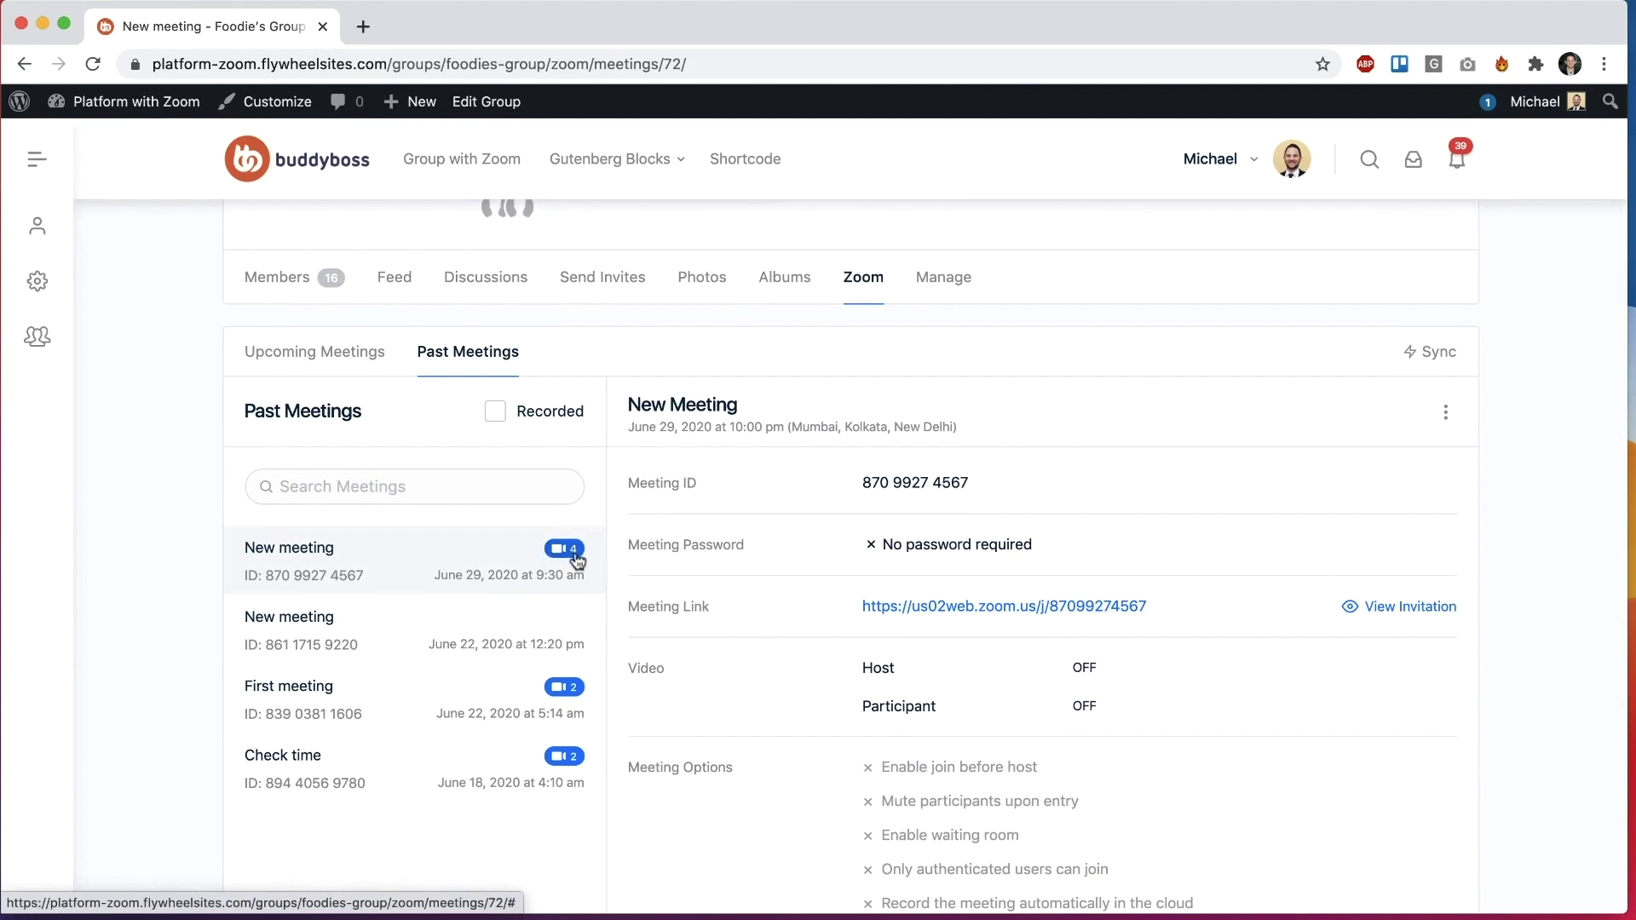
scroll(438, 517, down, 2)
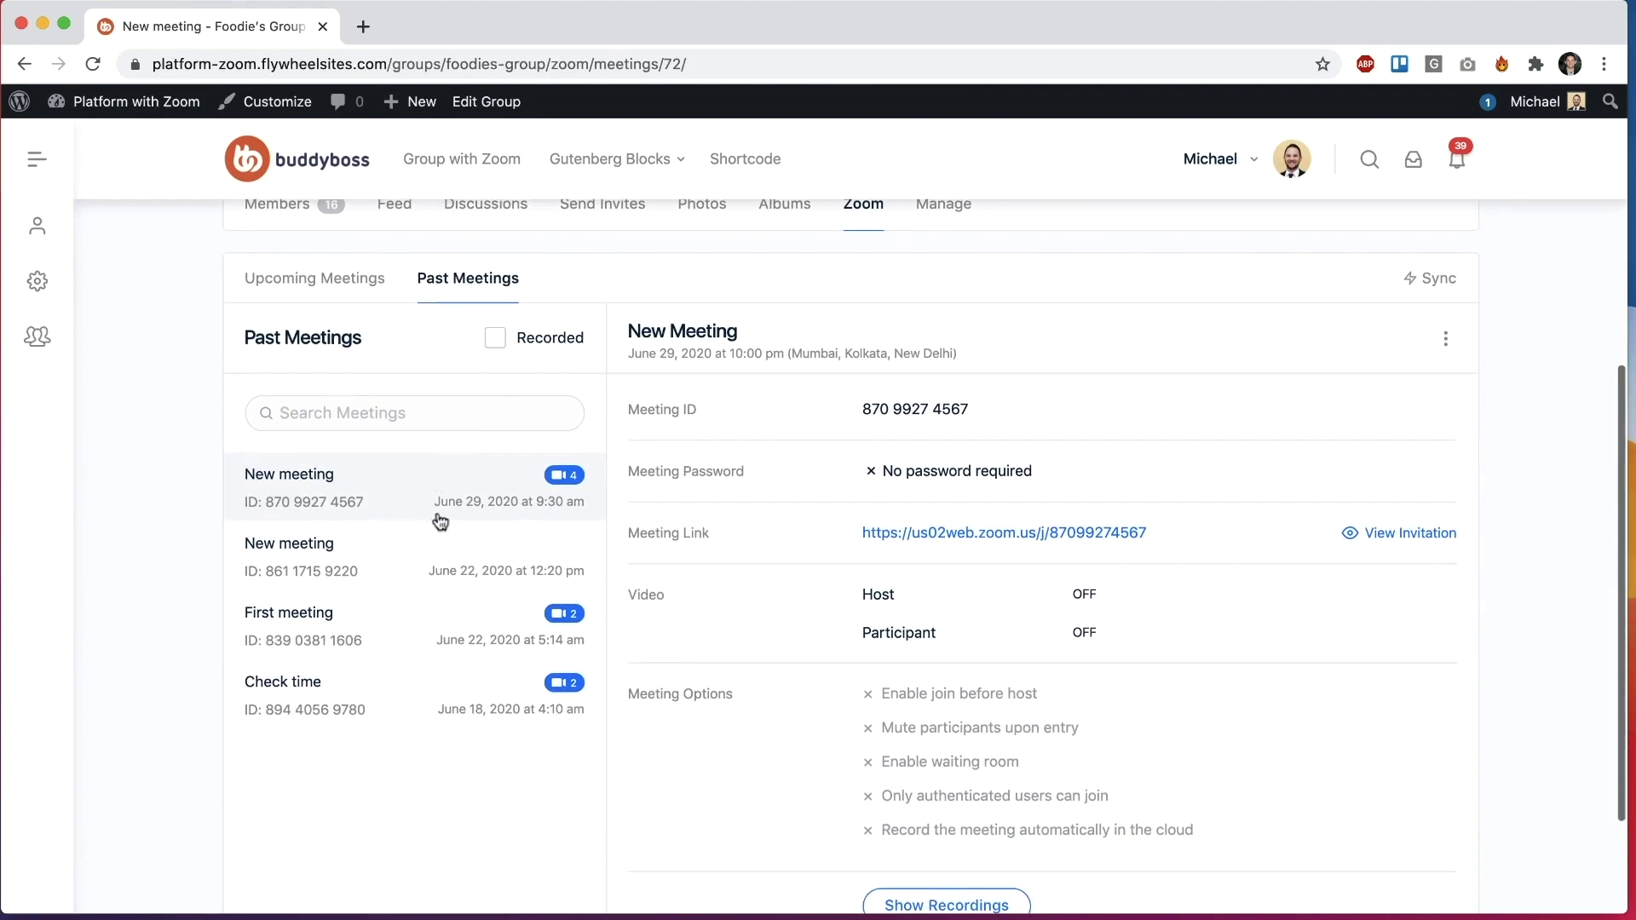
click(497, 339)
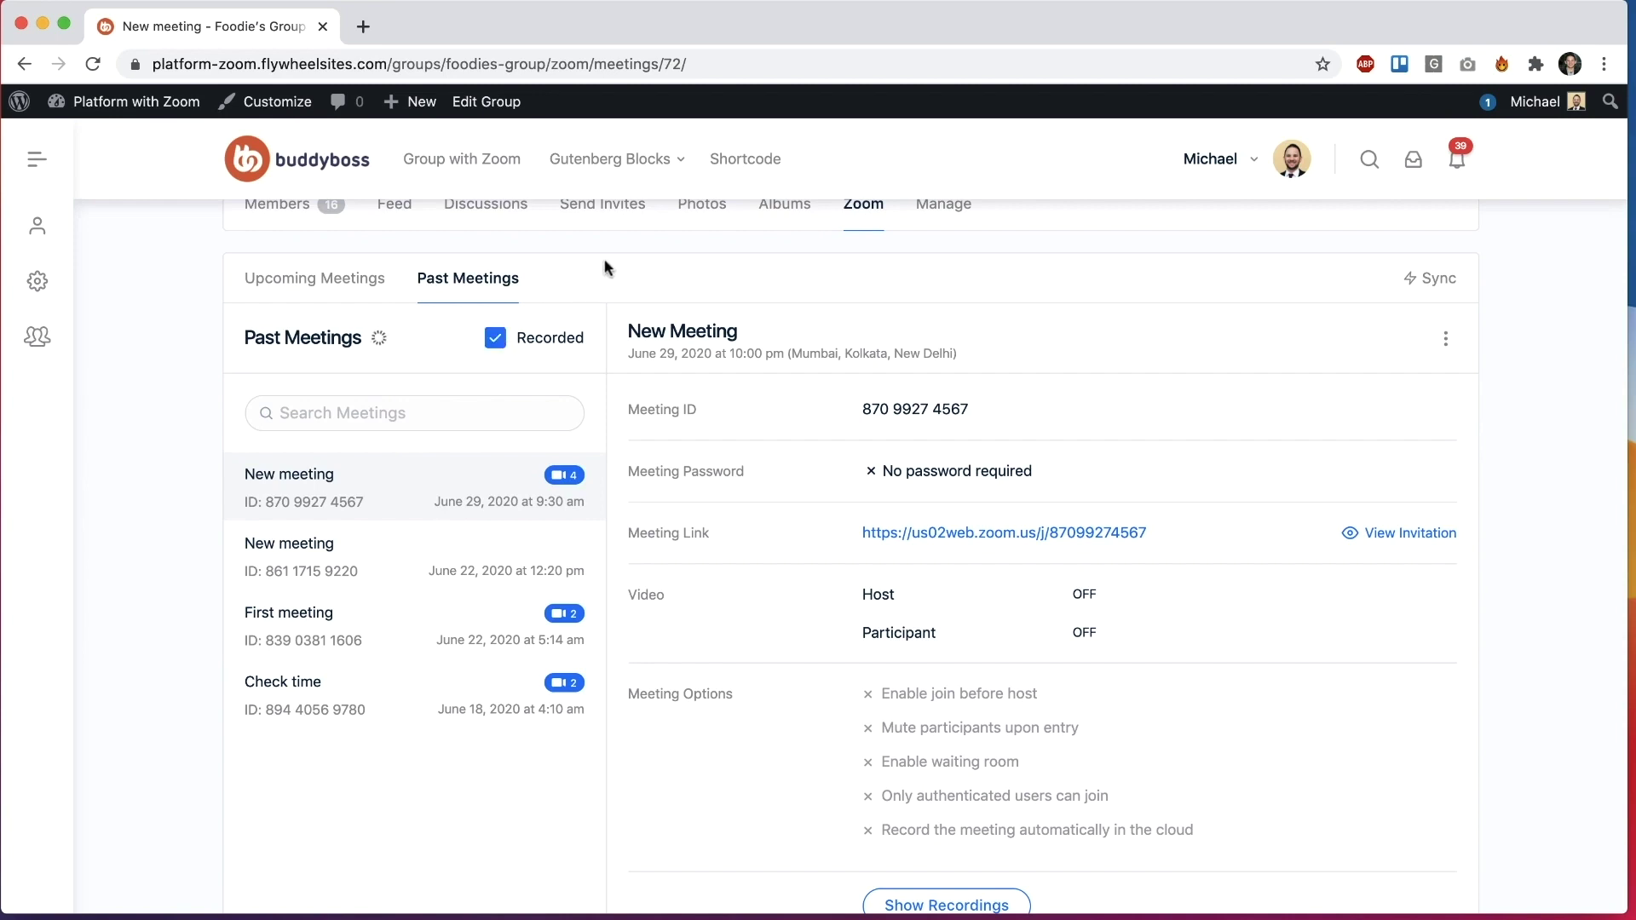
scroll(423, 712, down, 2)
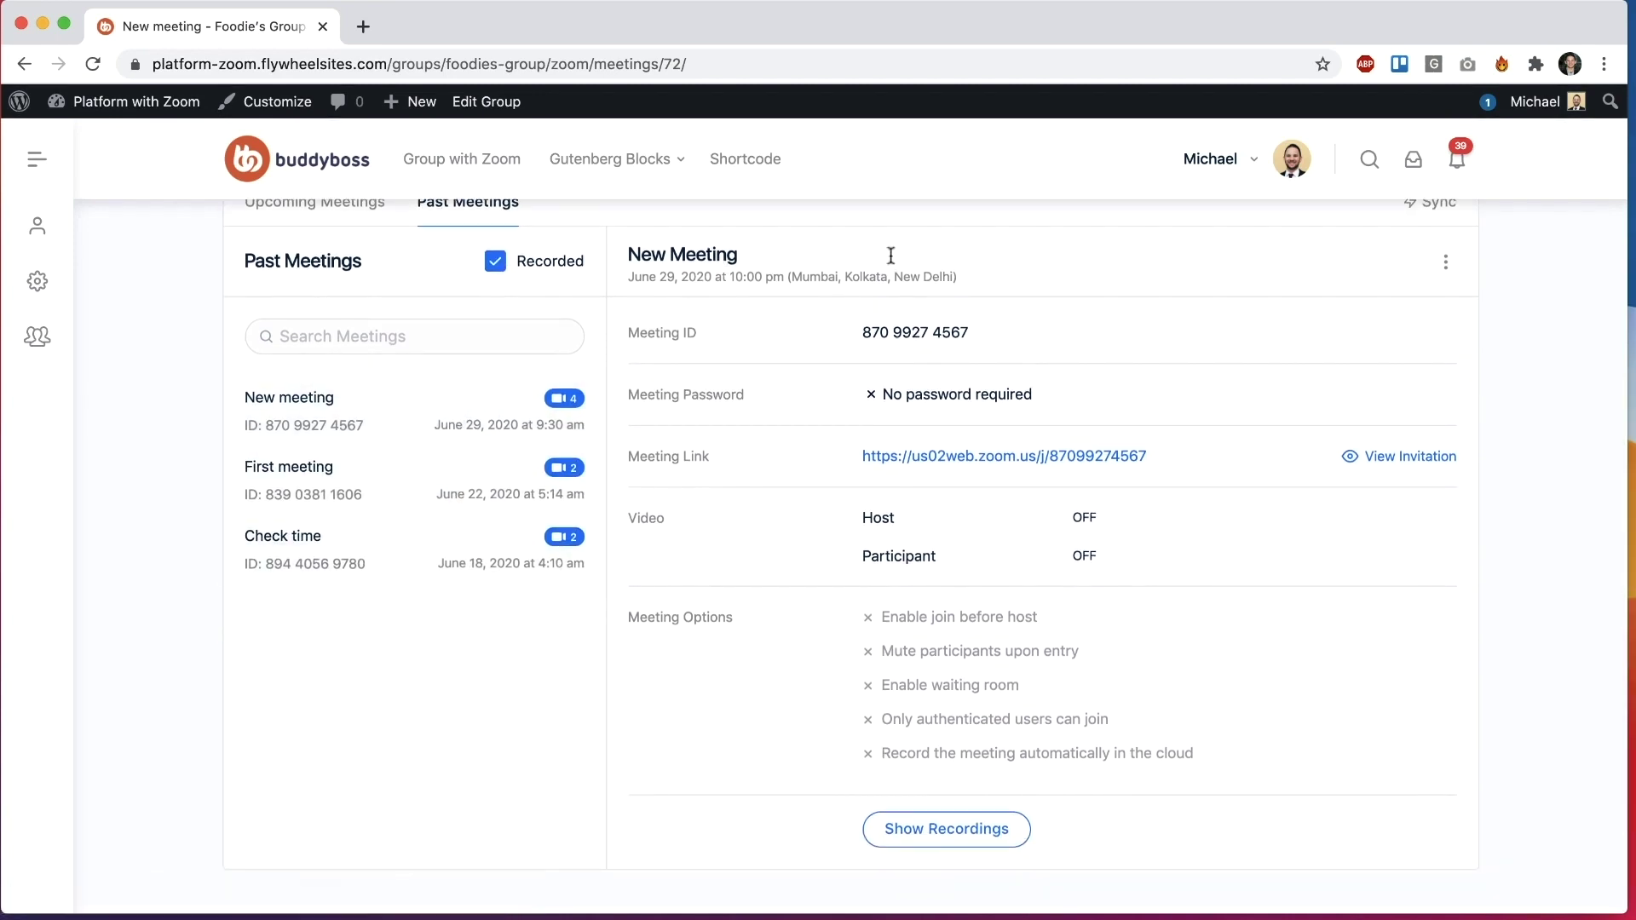
click(964, 829)
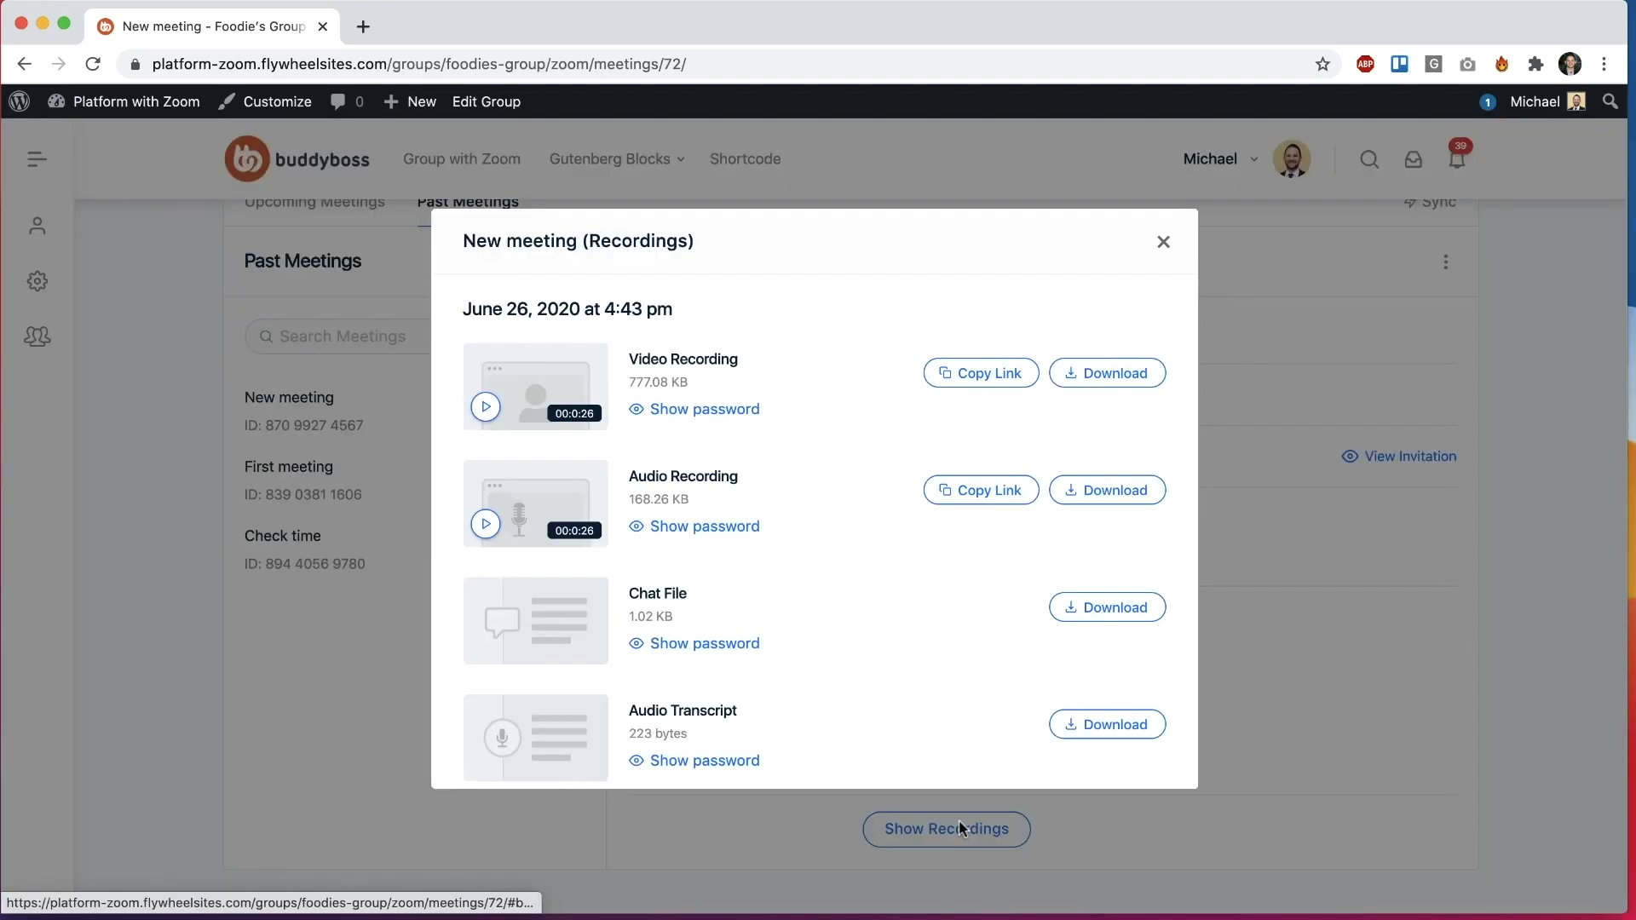
scroll(554, 617, down, 1)
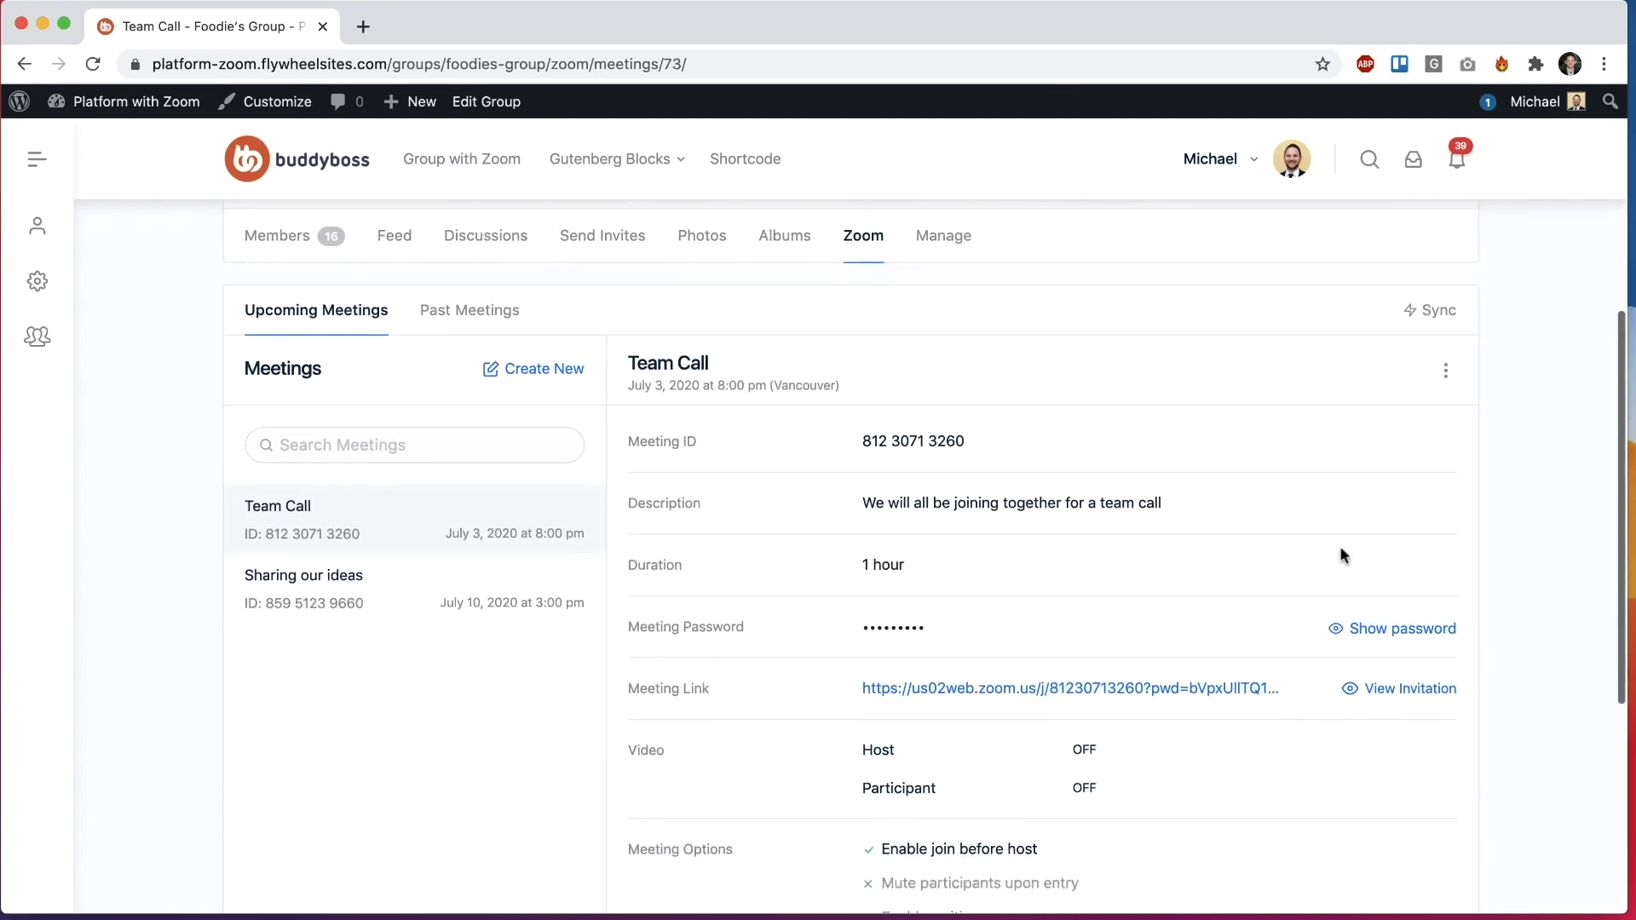
Step: Open Team Call (2020-07-03, 08:00 PM, 1 hr, Vancouver) in the Edit Meeting form
click(1445, 370)
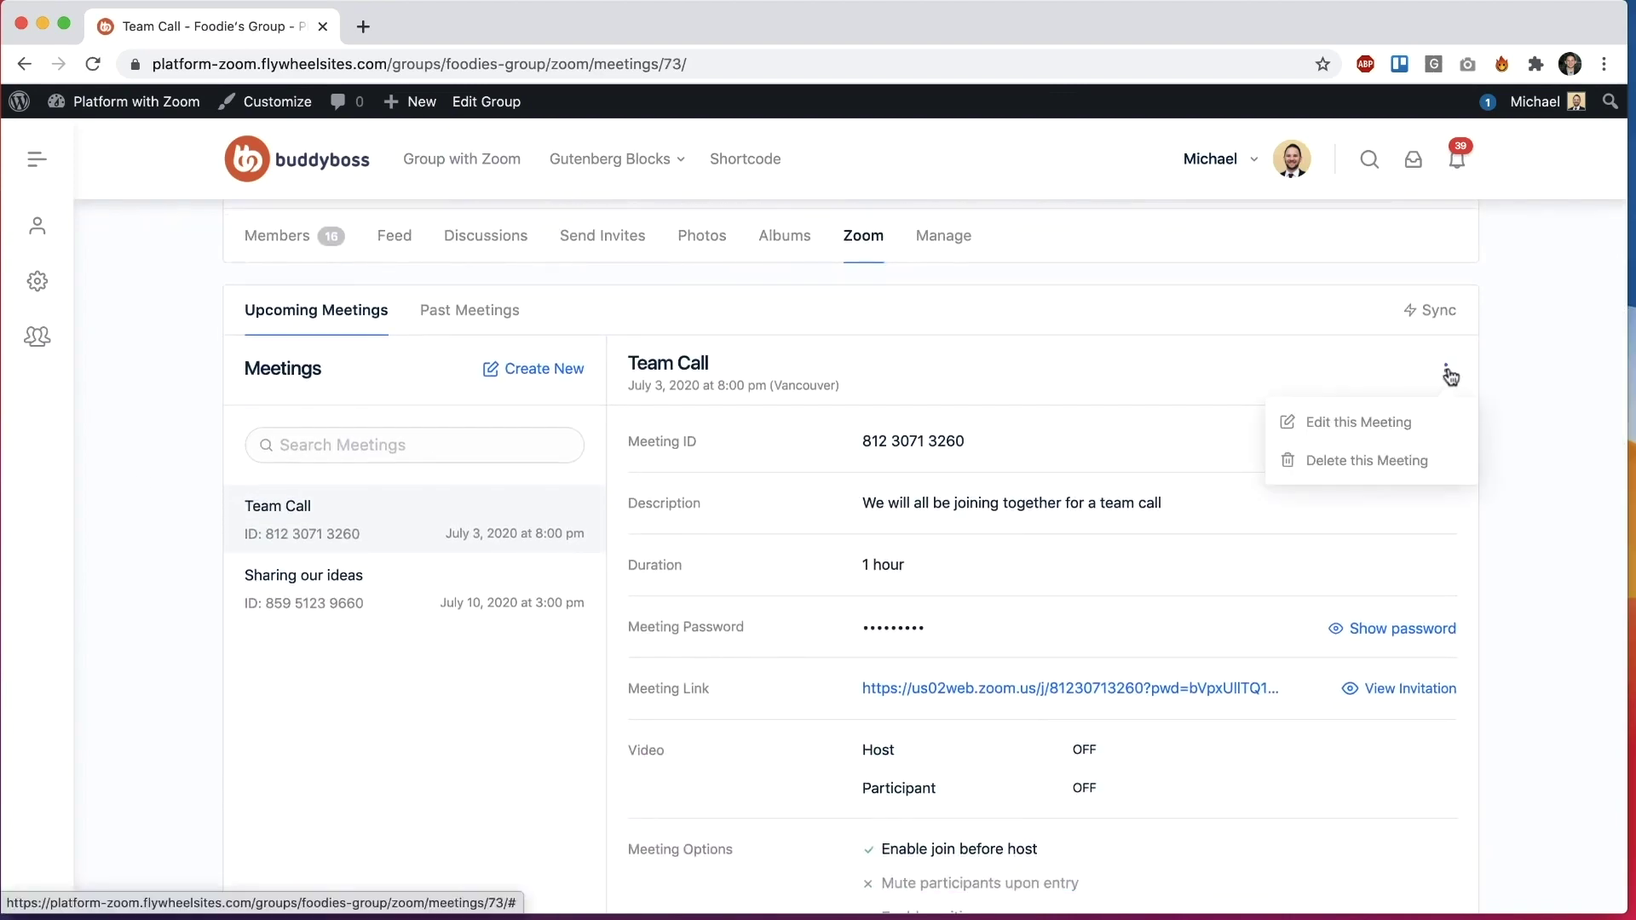
click(1358, 423)
scroll(1210, 503, down, 5)
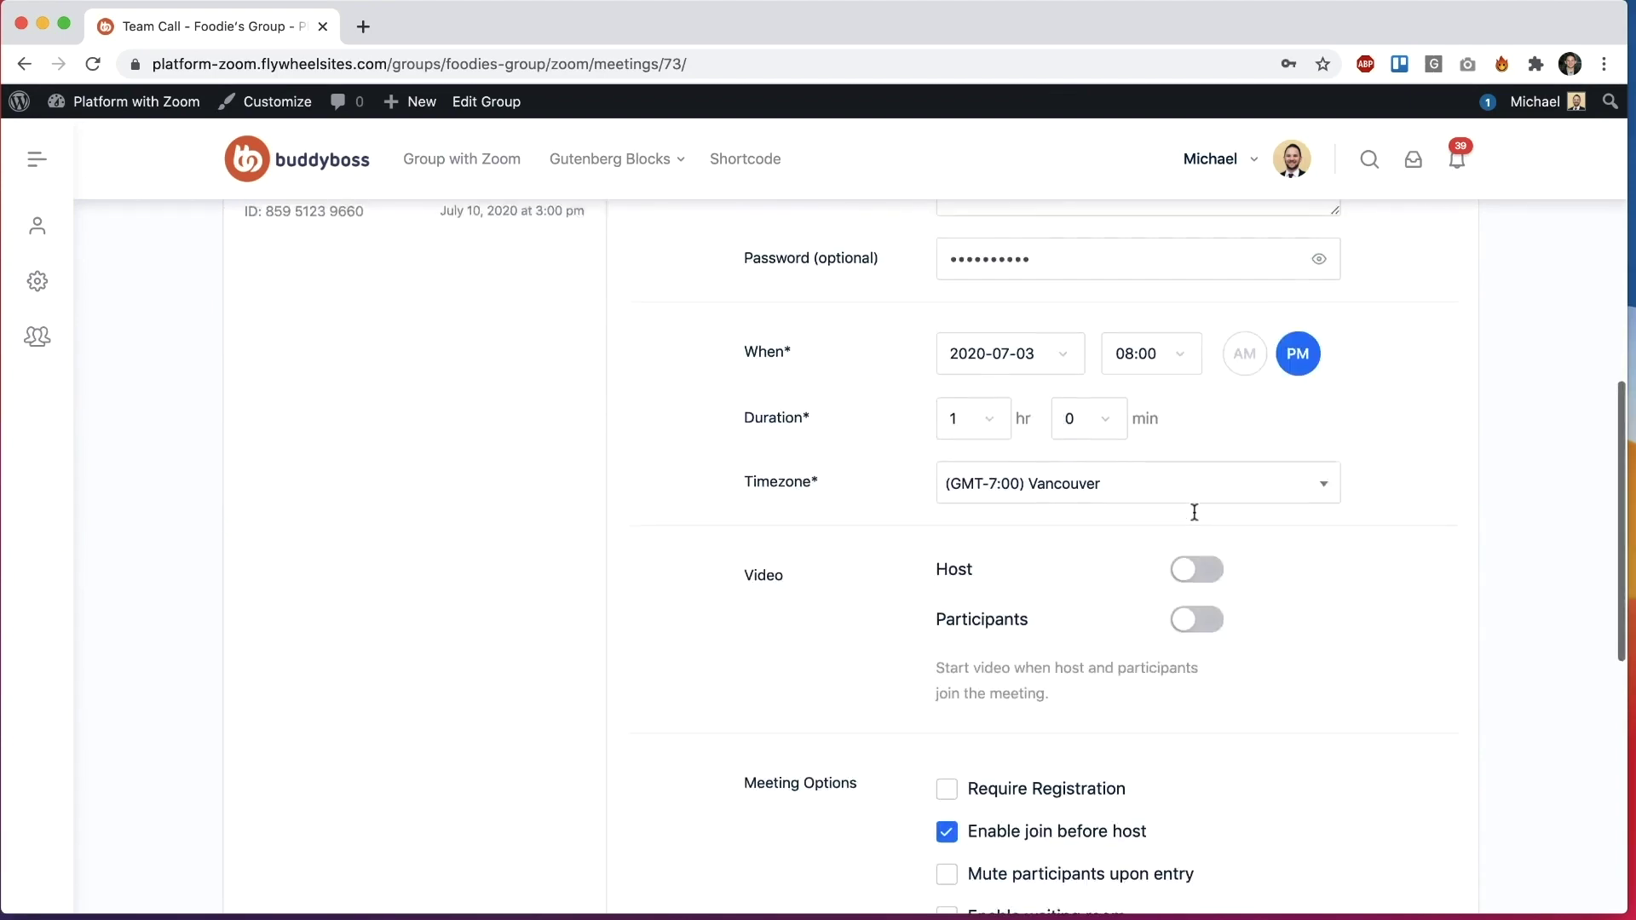
scroll(1192, 511, up, 3)
scroll(1192, 511, down, 5)
scroll(1192, 511, up, 12)
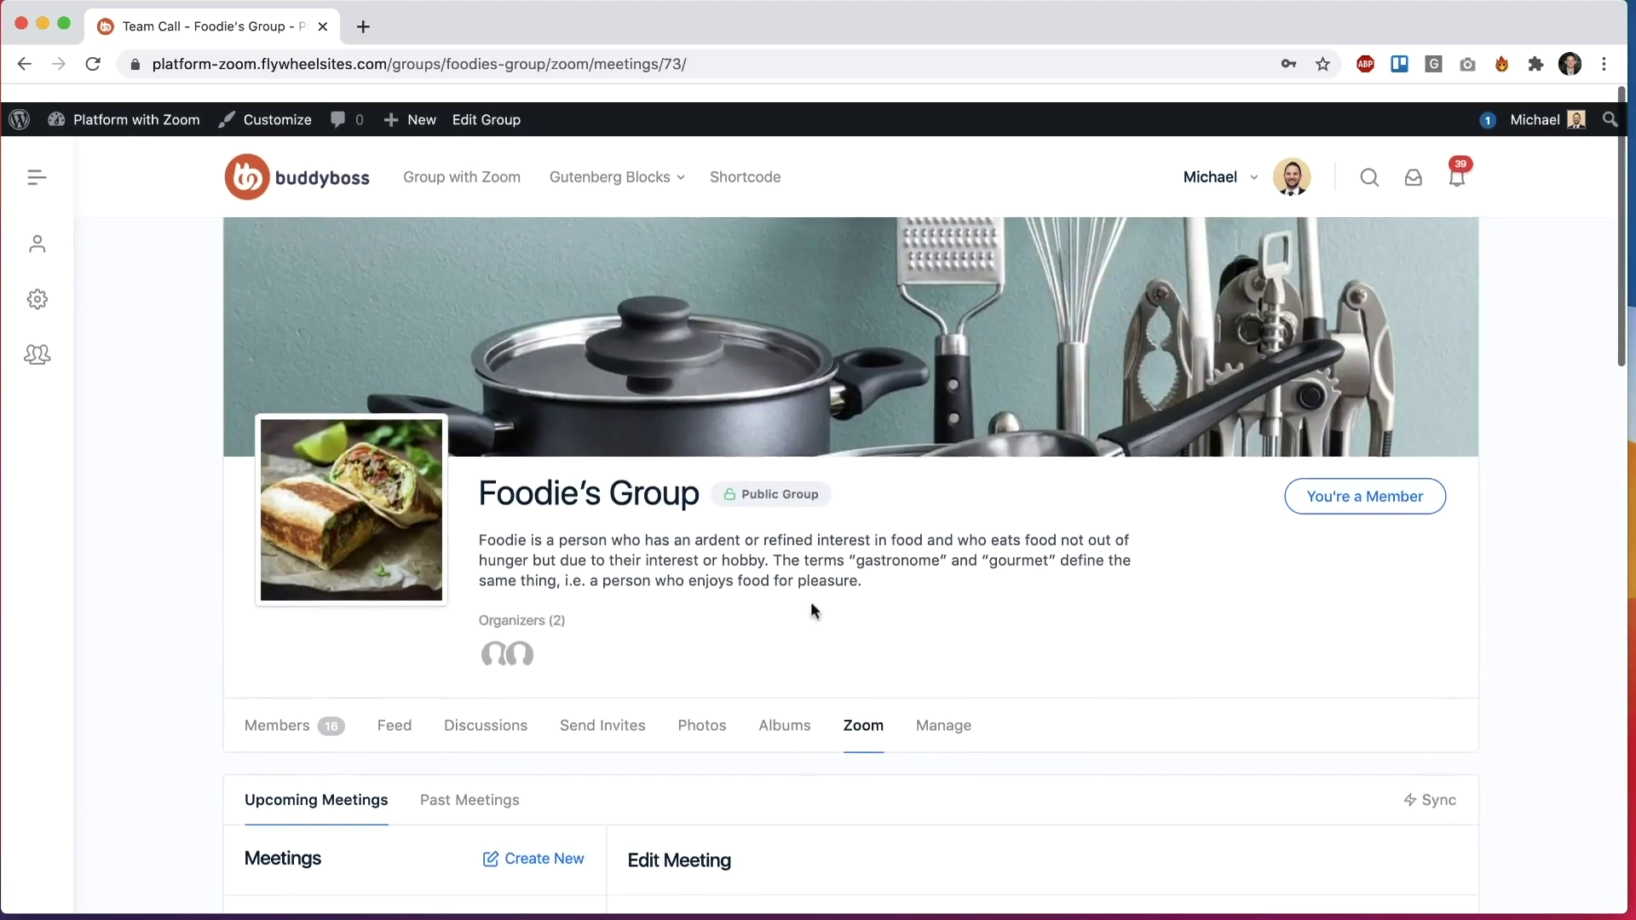
scroll(814, 610, down, 5)
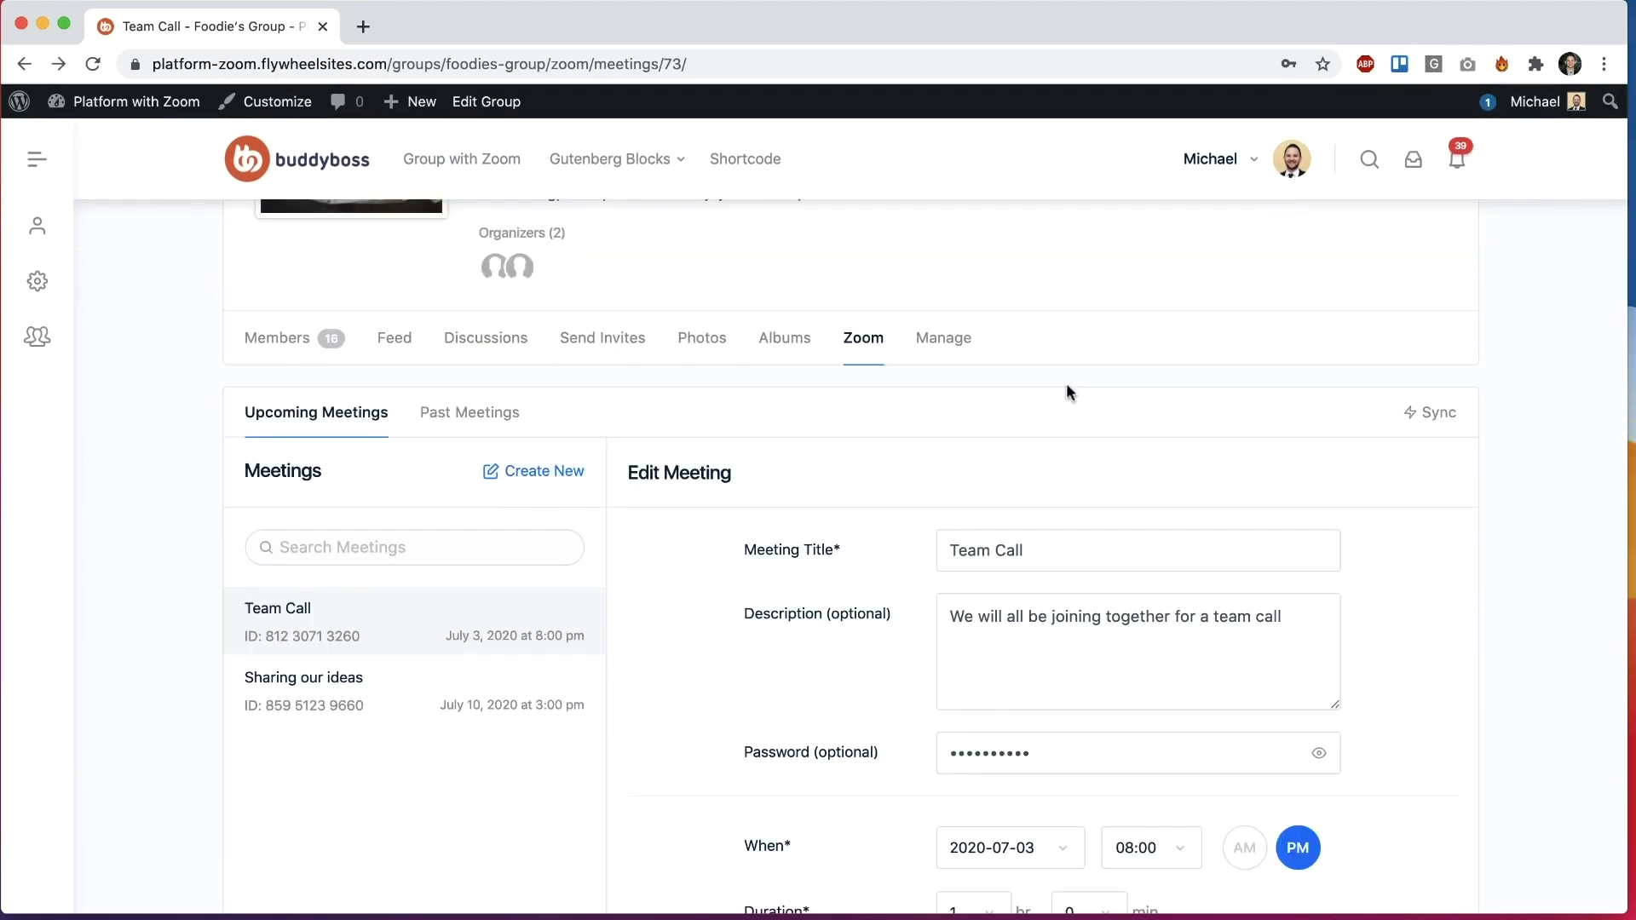